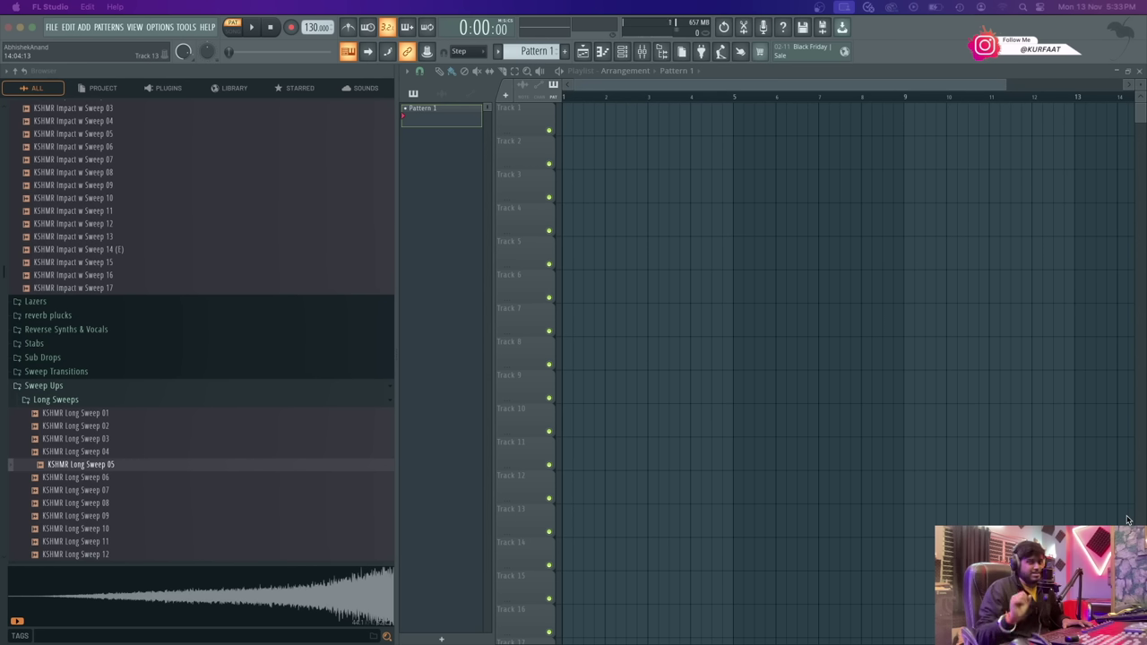
- Hide FL Studio's browser, switch to Safari and search Google for "zara zara chords"
{"action": "key", "text": "alt+F8"}
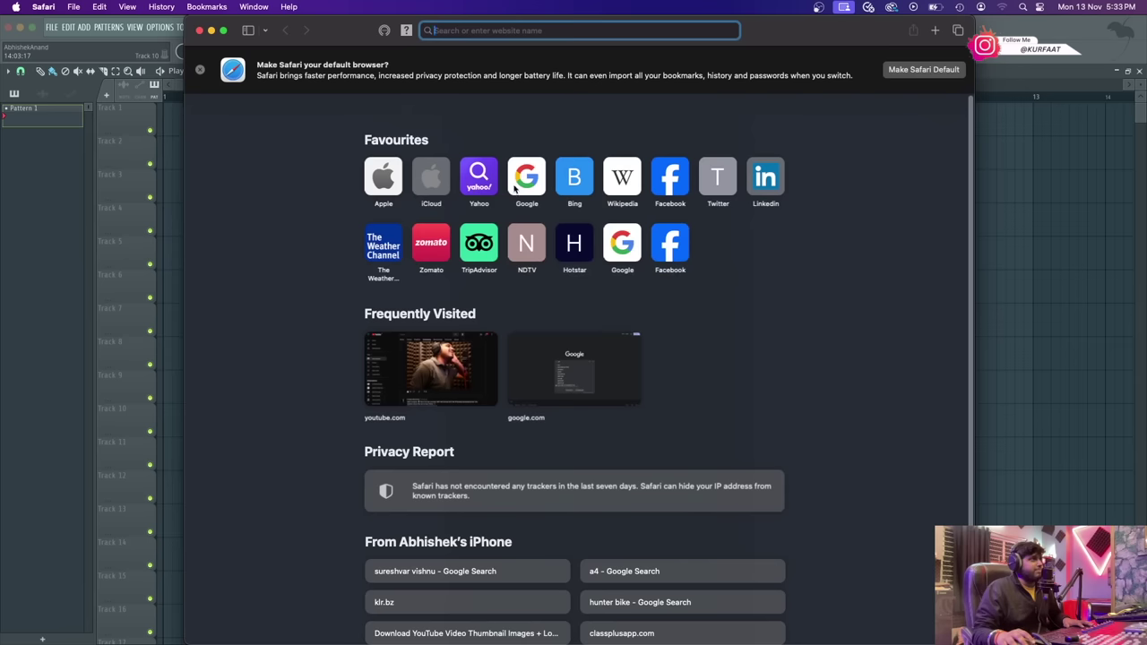
{"action": "left_click", "coordinate": [523, 190]}
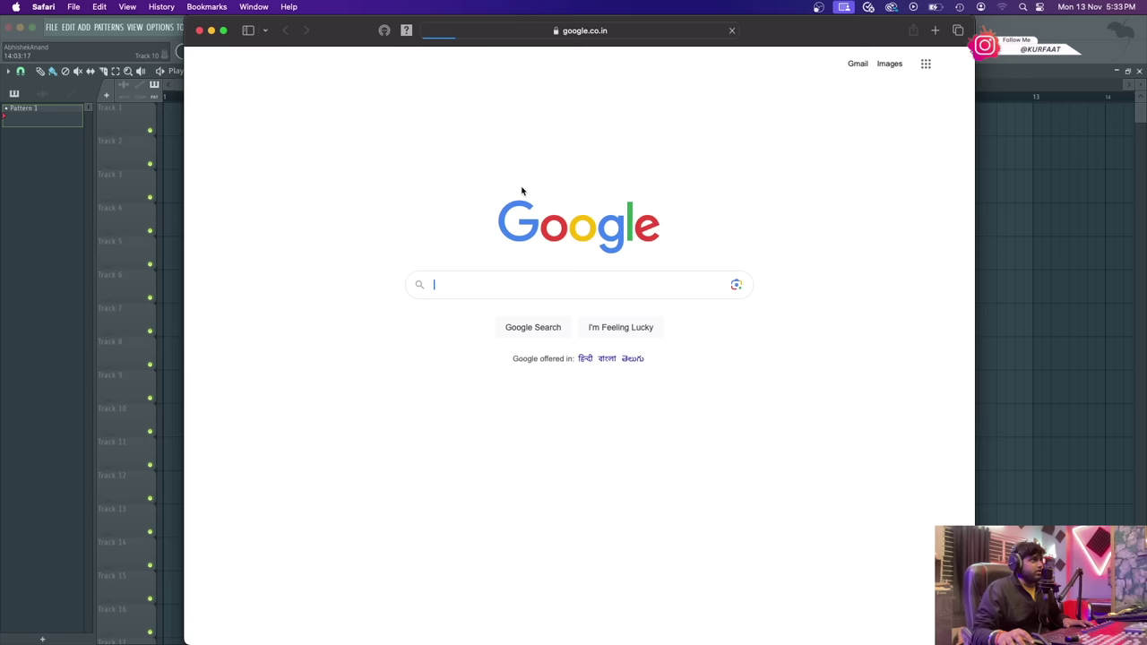
{"action": "left_click", "coordinate": [555, 289]}
{"action": "type", "text": "zar"}
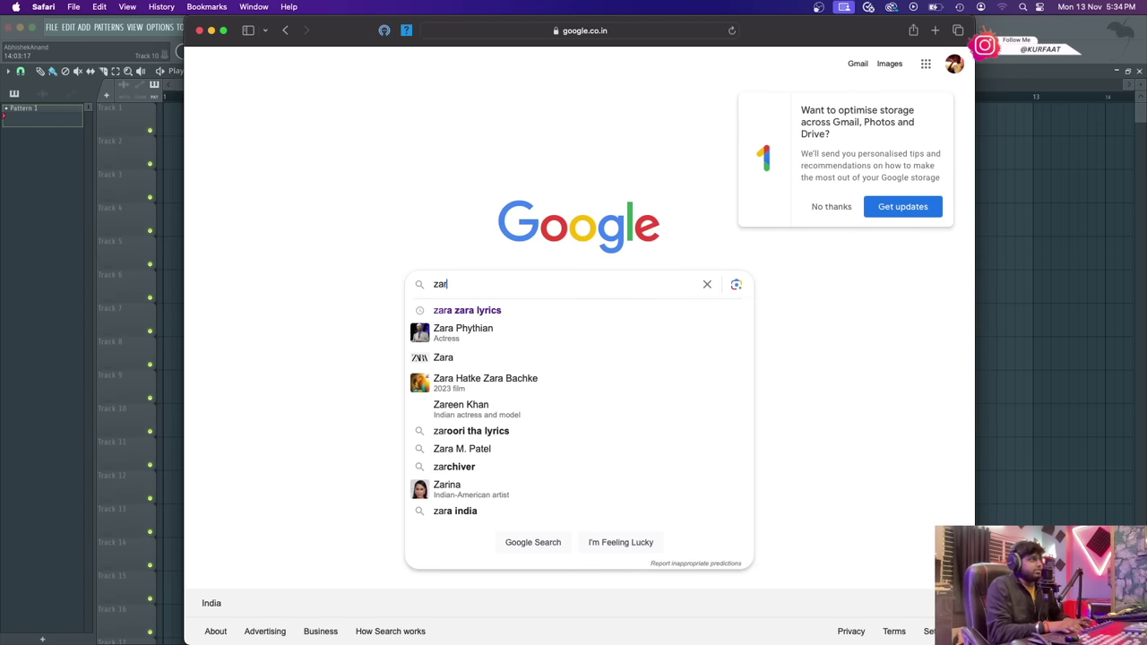
{"action": "type", "text": "a zara "}
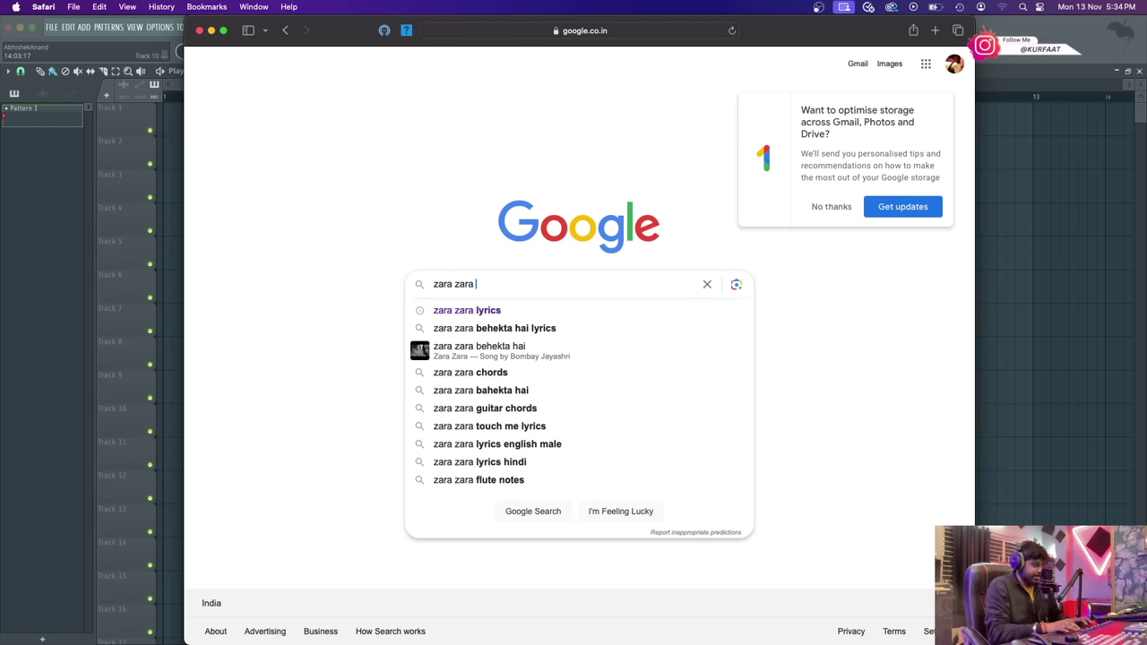
{"action": "type", "text": "co"}
{"action": "key", "text": "BackSpace"}
{"action": "key", "text": "BackSpace"}
{"action": "type", "text": "ch"}
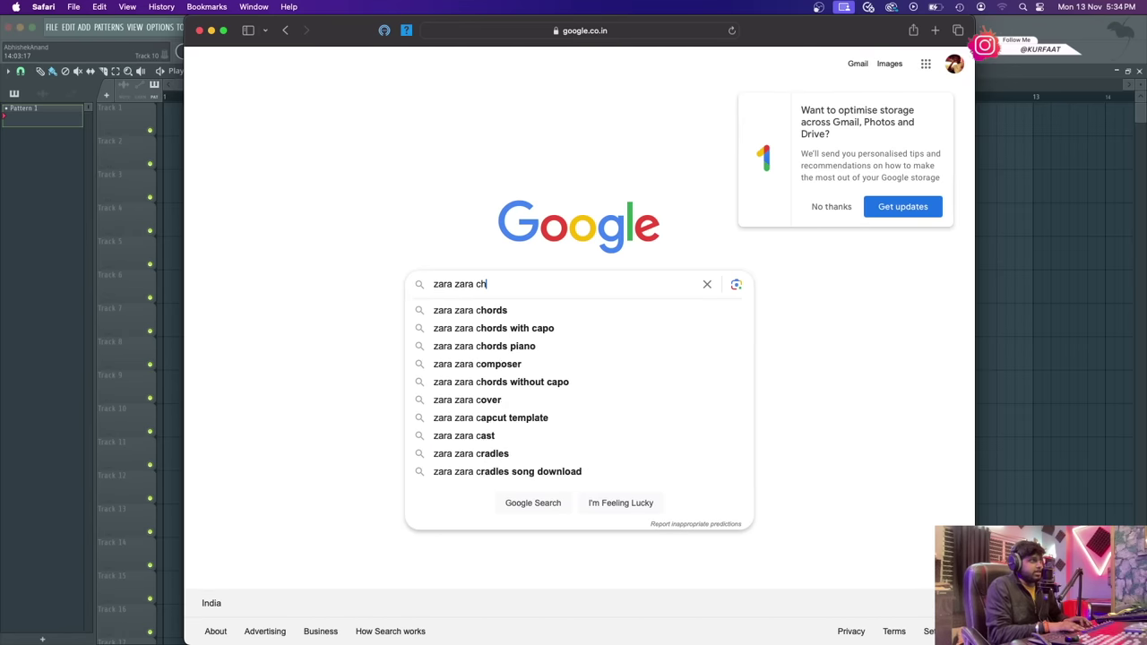
{"action": "type", "text": "ords"}
{"action": "key", "text": "Return"}
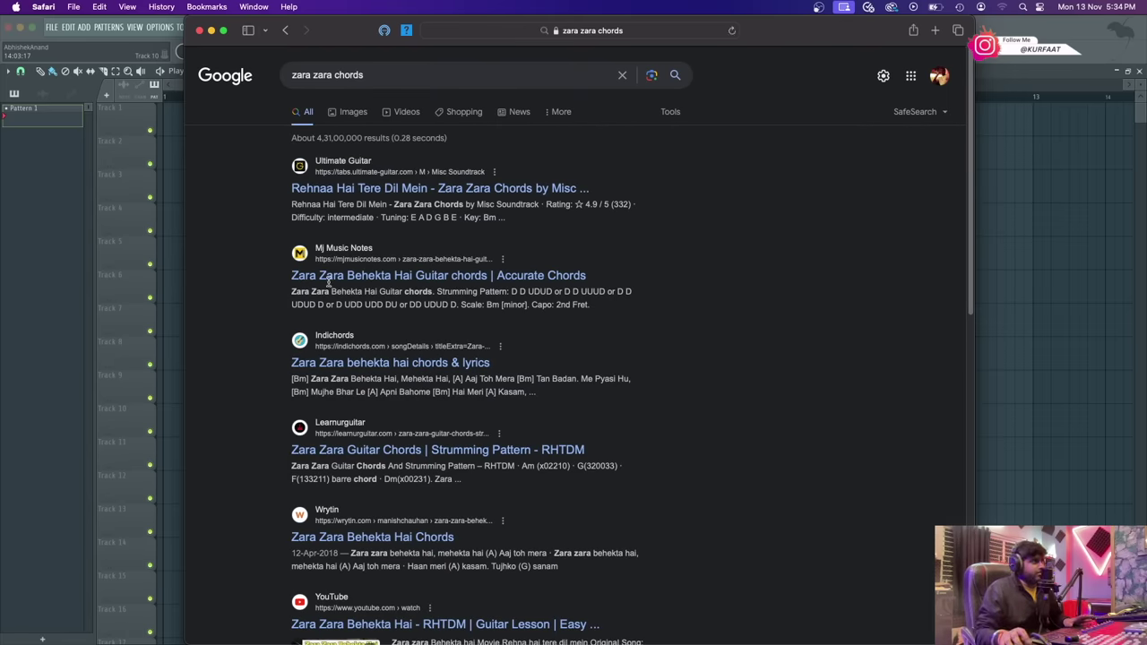
- Refine the search to "zara zara chords piano" and read the song's chords on the Indichords page
{"action": "scroll", "coordinate": [329, 280], "scroll_direction": "down", "scroll_amount": 1}
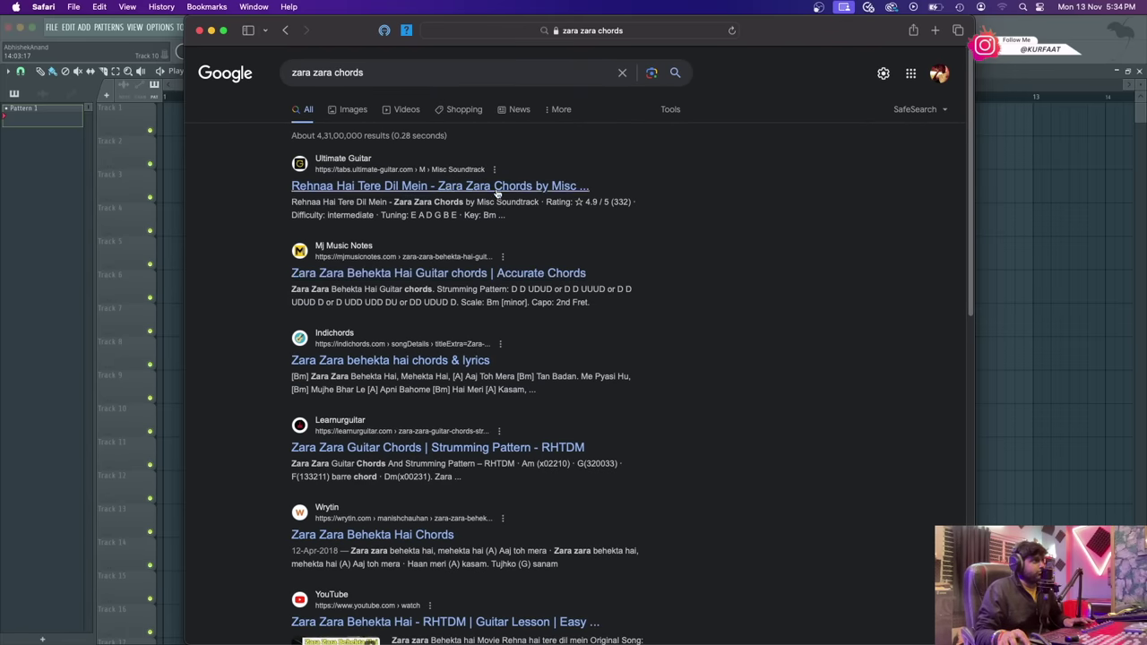
{"action": "scroll", "coordinate": [493, 269], "scroll_direction": "down", "scroll_amount": 1}
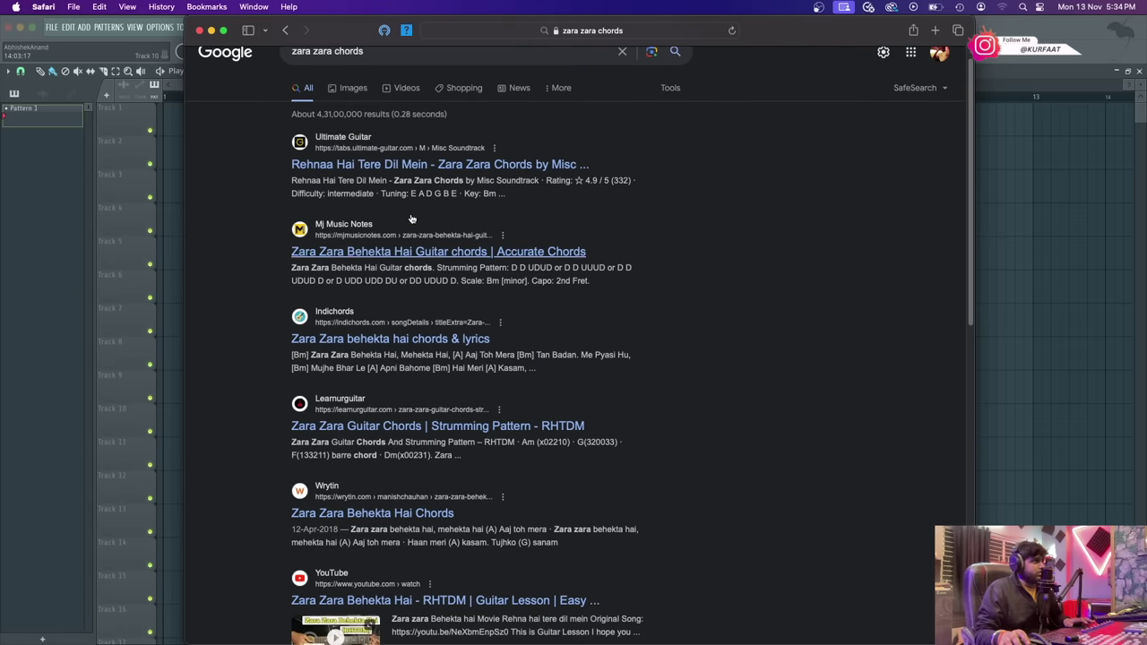
{"action": "scroll", "coordinate": [412, 219], "scroll_direction": "down", "scroll_amount": 3}
{"action": "scroll", "coordinate": [421, 336], "scroll_direction": "up", "scroll_amount": 5}
{"action": "left_click", "coordinate": [373, 71]}
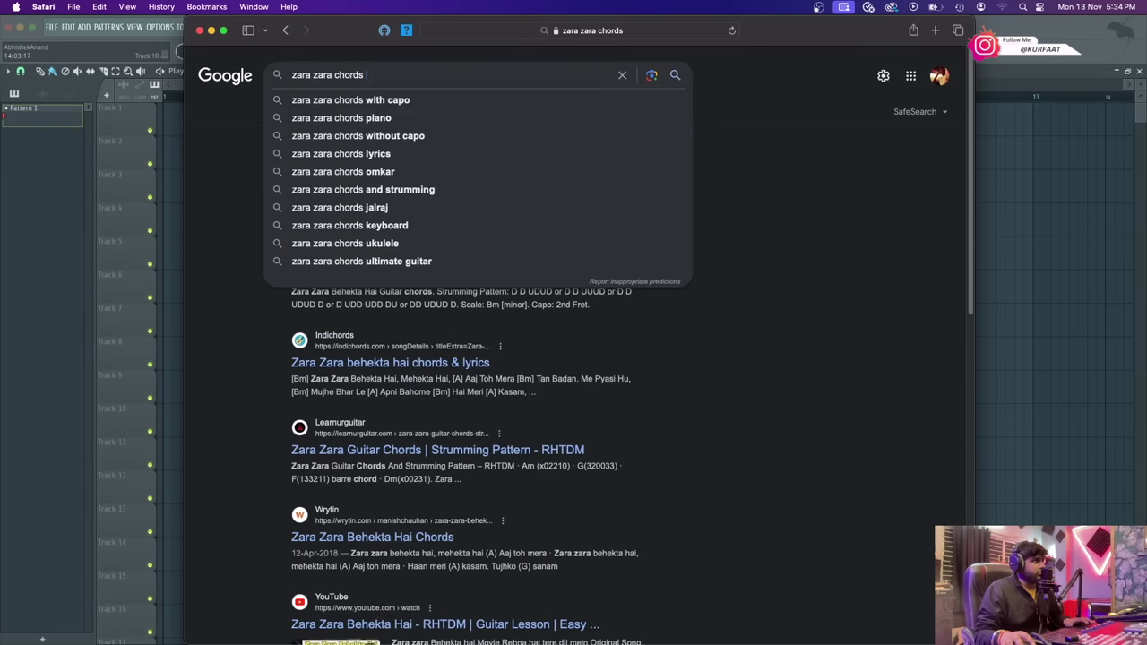
{"action": "left_click", "coordinate": [340, 118]}
{"action": "left_click", "coordinate": [382, 192]}
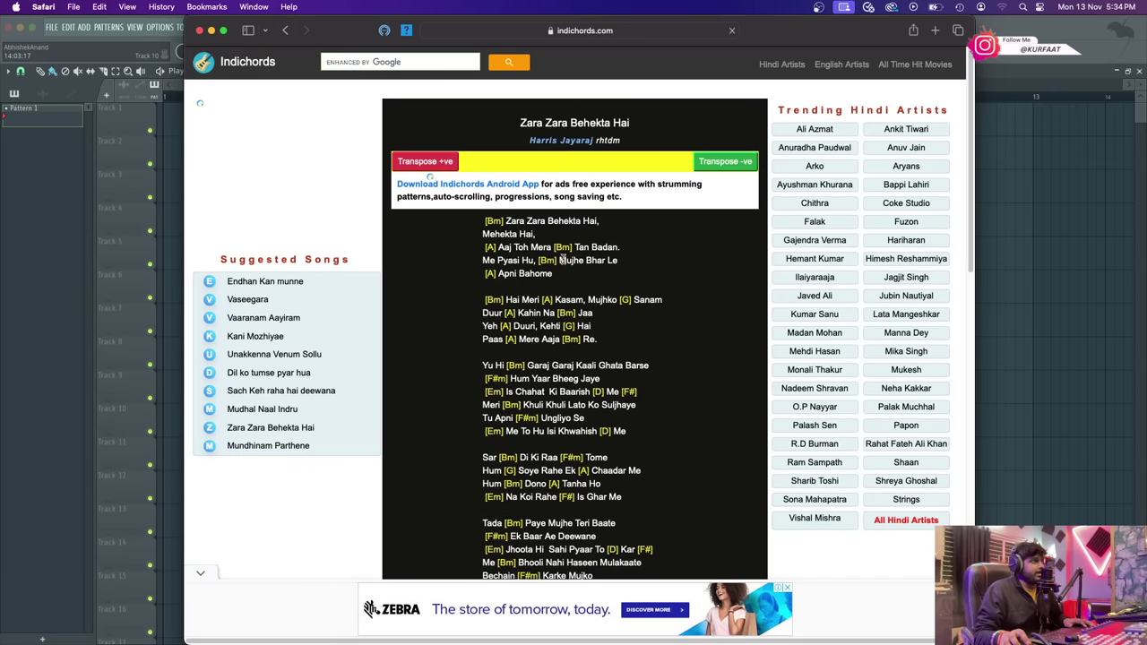
{"action": "scroll", "coordinate": [518, 318], "scroll_direction": "down", "scroll_amount": 2}
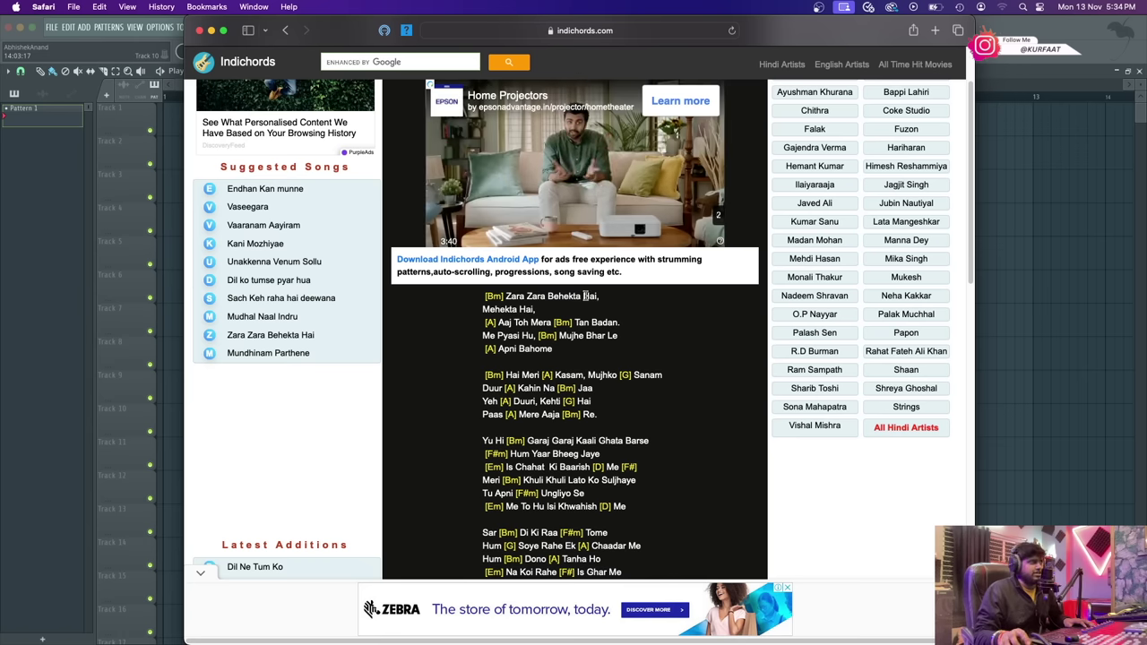
- Return to FL Studio and add the FL Keys generator, finding it with "fl ke" in the full plugin list
{"action": "left_click", "coordinate": [104, 159]}
{"action": "left_click", "coordinate": [83, 27]}
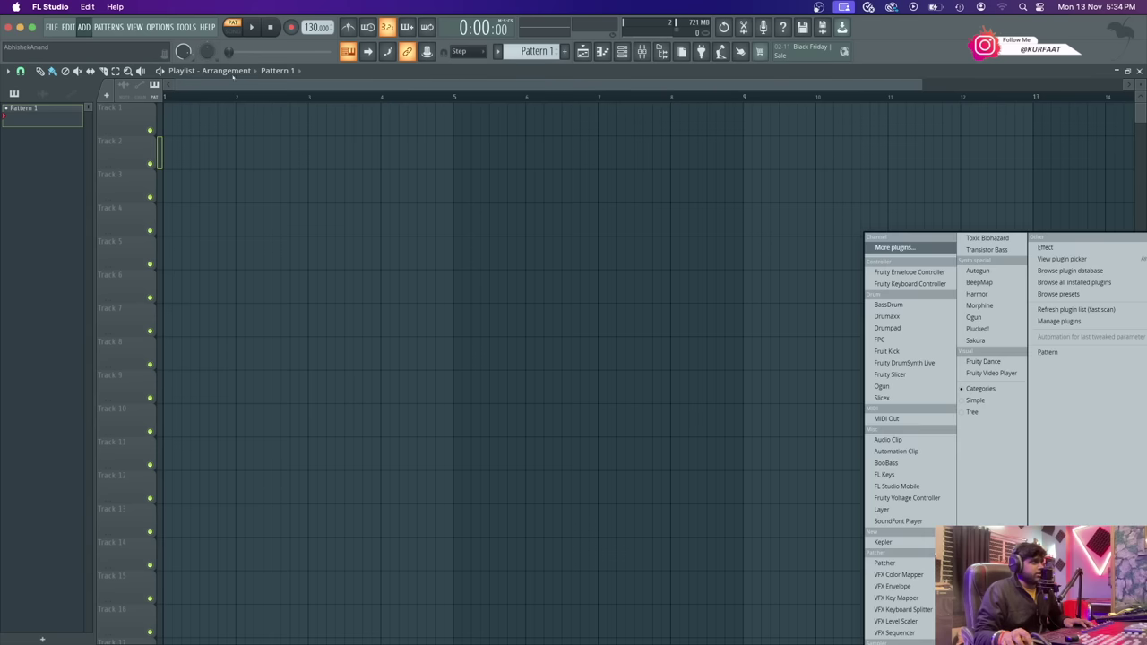
{"action": "left_click", "coordinate": [904, 248]}
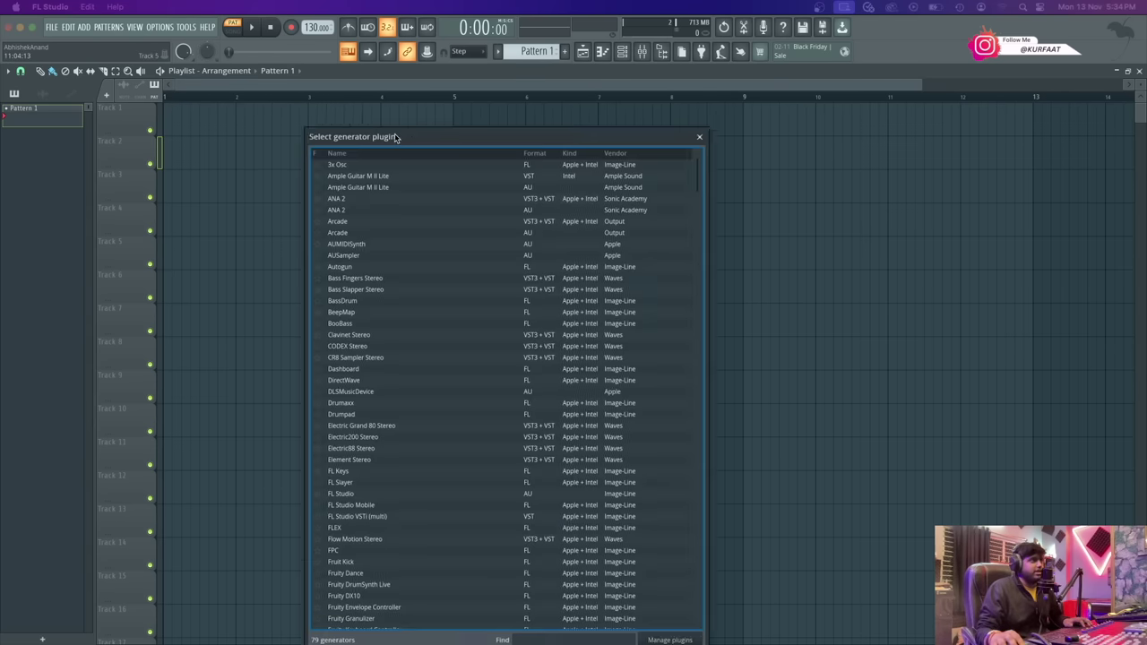
{"action": "left_click", "coordinate": [529, 620]}
{"action": "type", "text": "fl ke"}
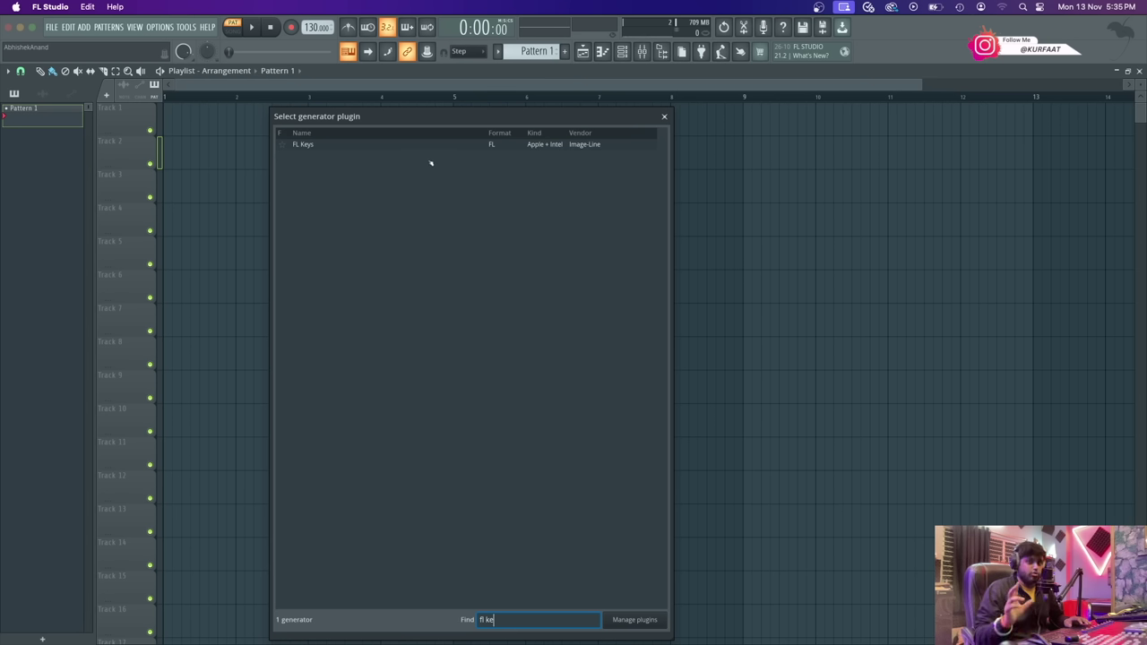
{"action": "double_click", "coordinate": [358, 145]}
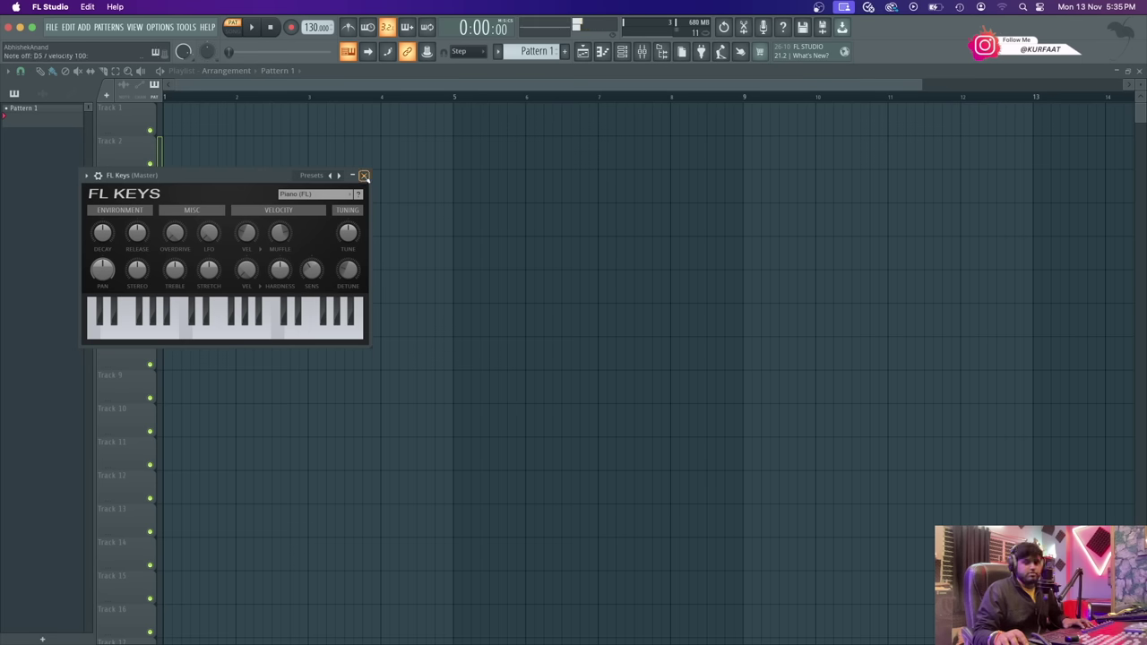
- Audition a few piano notes in FL Keys and close its plugin window
{"action": "key", "text": "x"}
{"action": "key", "text": "v"}
{"action": "key", "text": "n"}
{"action": "left_click", "coordinate": [363, 176]}
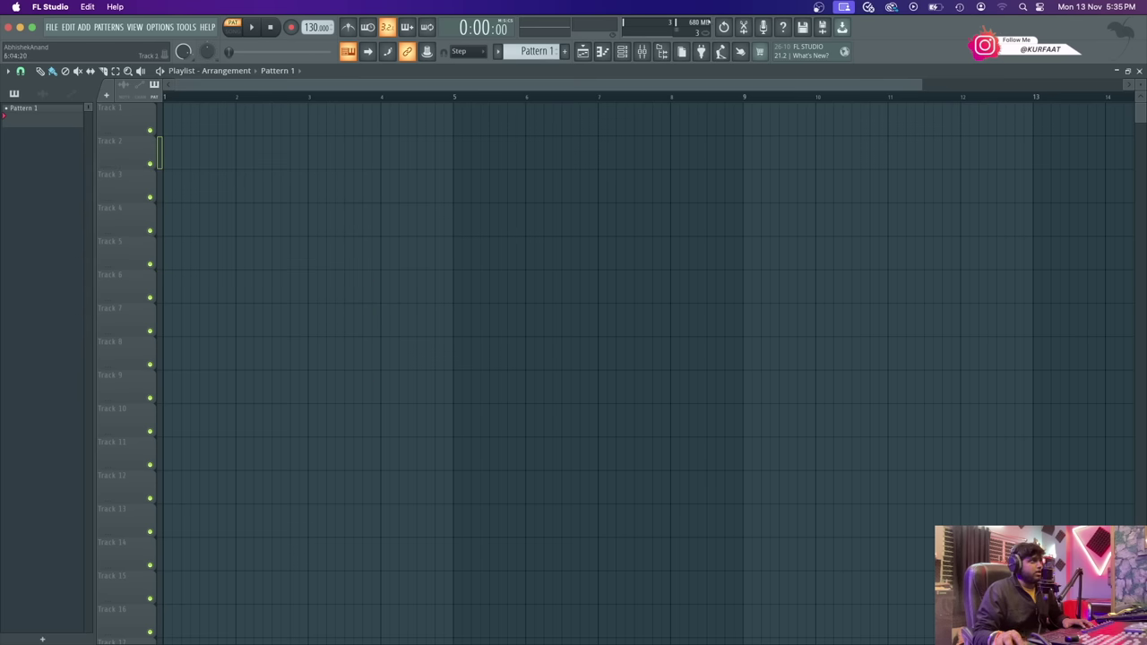
- Show the step grid in the channel rack and open the piano roll for FL Keys, closing the rack
{"action": "left_click", "coordinate": [623, 53]}
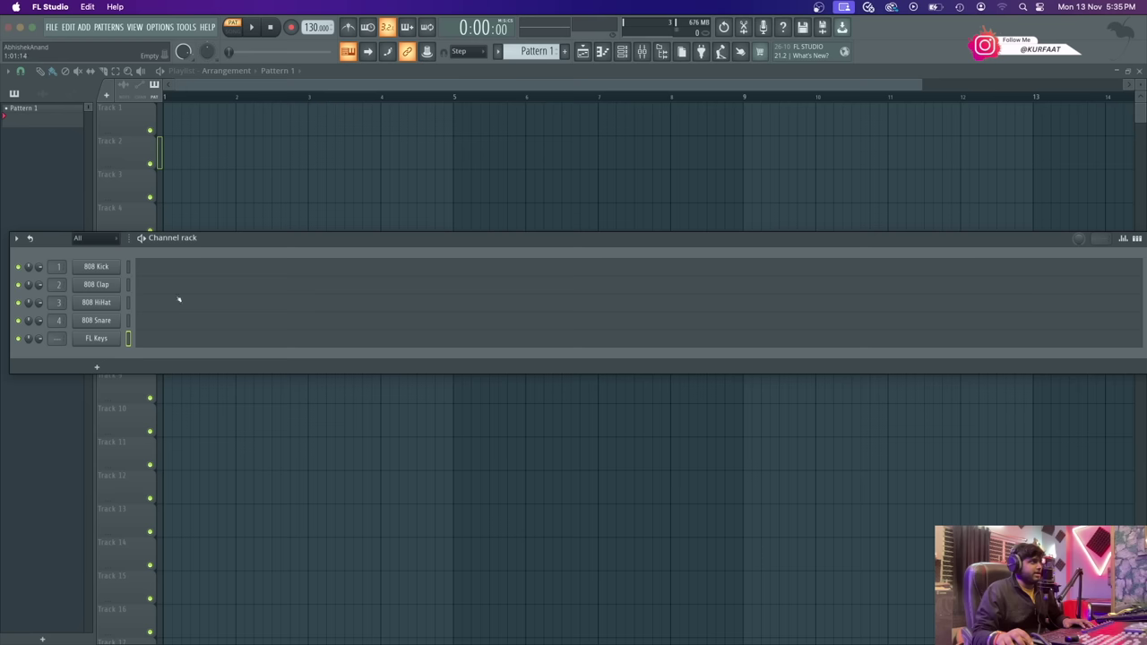
{"action": "left_click", "coordinate": [1137, 239]}
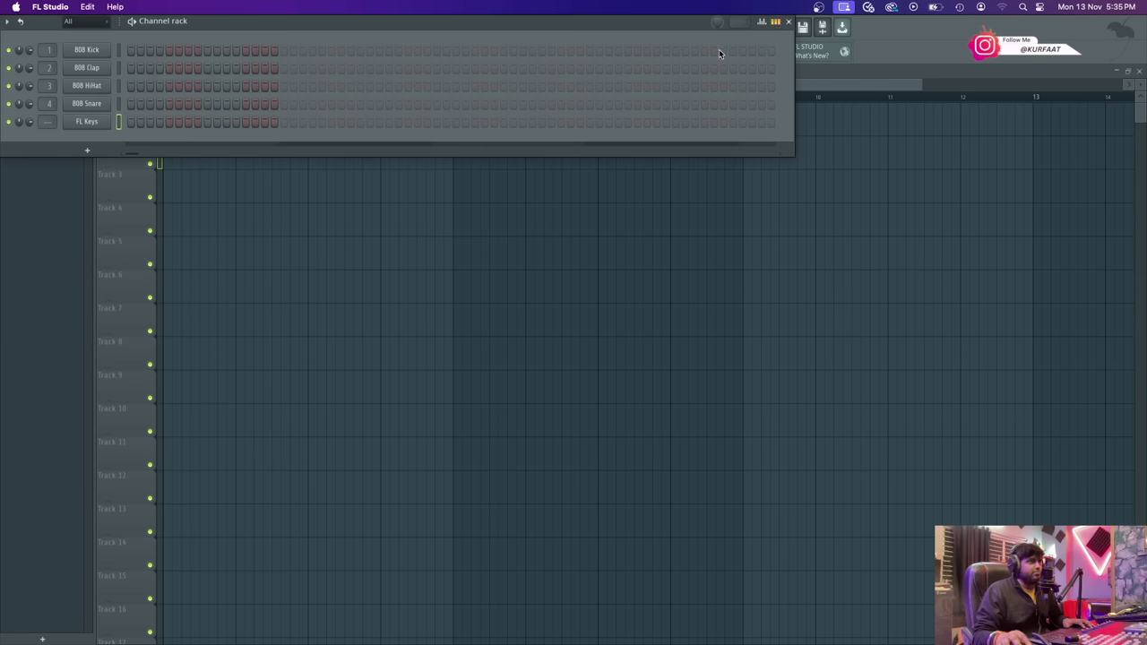
{"action": "right_click", "coordinate": [87, 121]}
{"action": "left_click", "coordinate": [207, 147]}
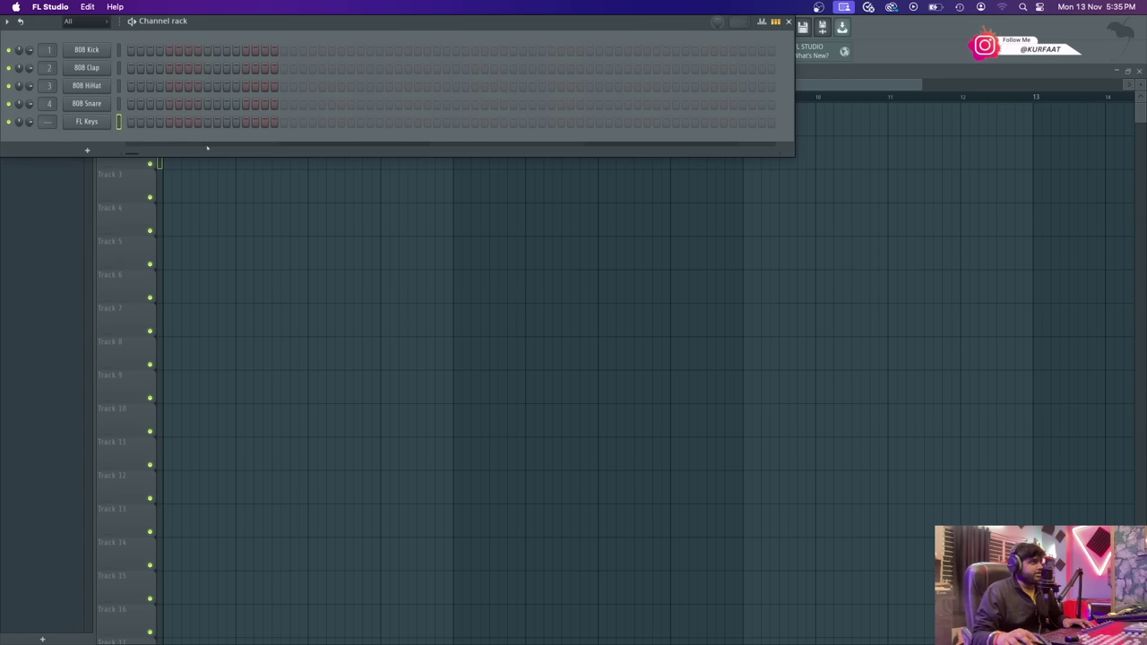
{"action": "right_click", "coordinate": [87, 122]}
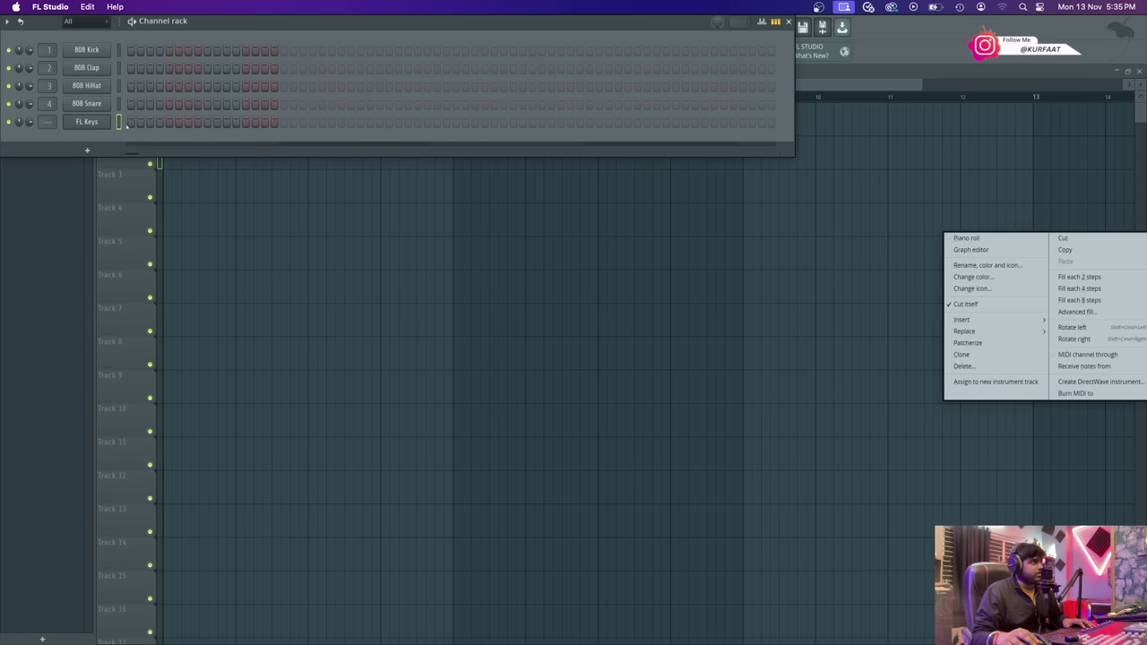
{"action": "left_click", "coordinate": [949, 235]}
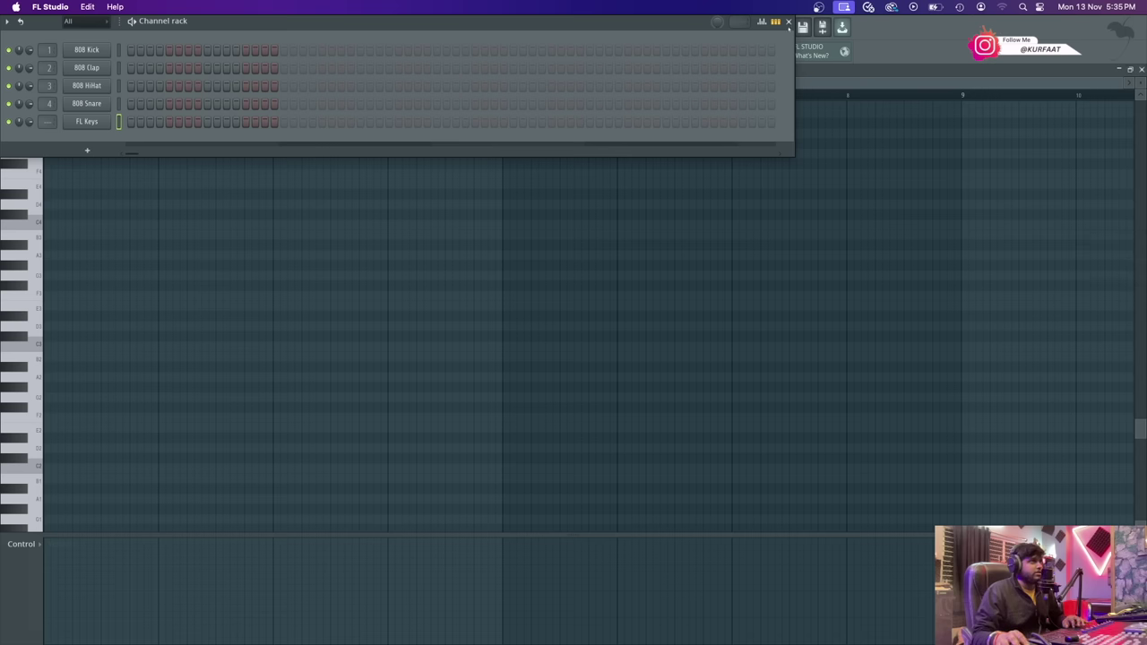
{"action": "left_click", "coordinate": [789, 21]}
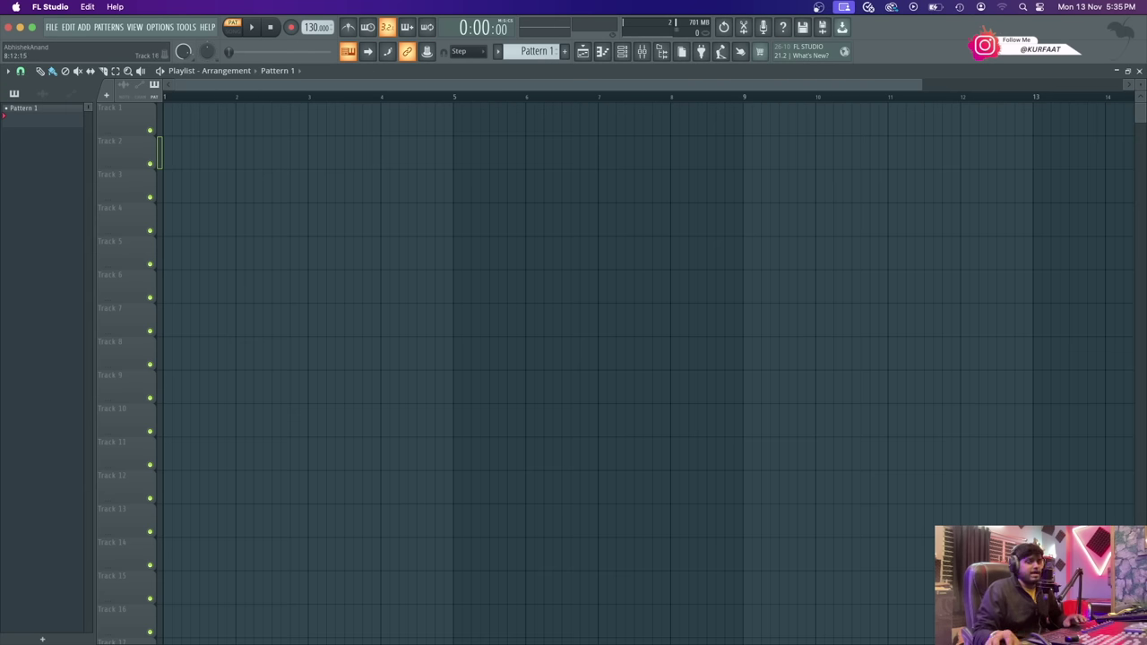
- Switch to Safari and open Google in a new tab
{"action": "key", "text": "super+Tab"}
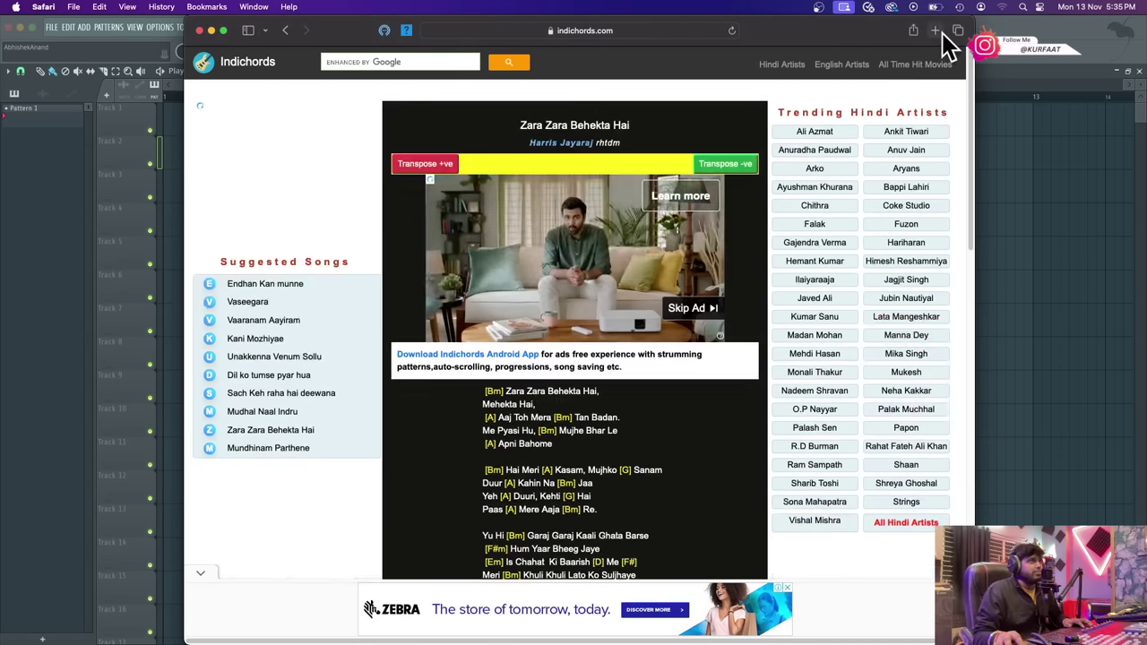
{"action": "left_click", "coordinate": [935, 31]}
{"action": "type", "text": "g"}
{"action": "key", "text": "Return"}
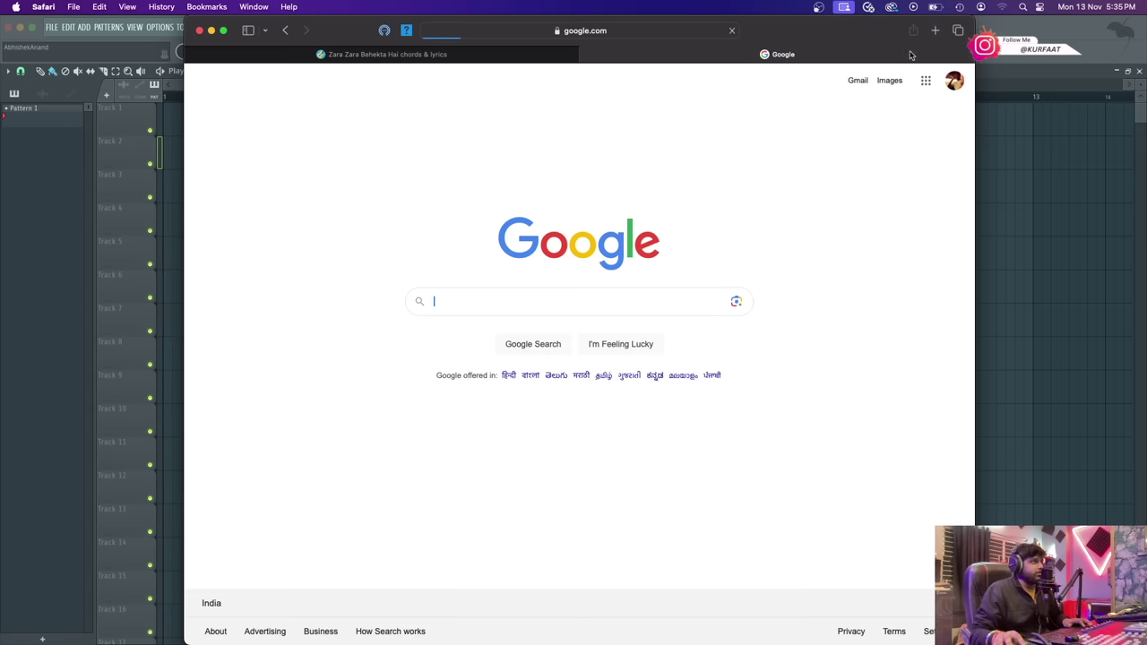
- Search for "zara zara behekta hai bpm" and examine the results for the song's tempo
{"action": "type", "text": "zar"}
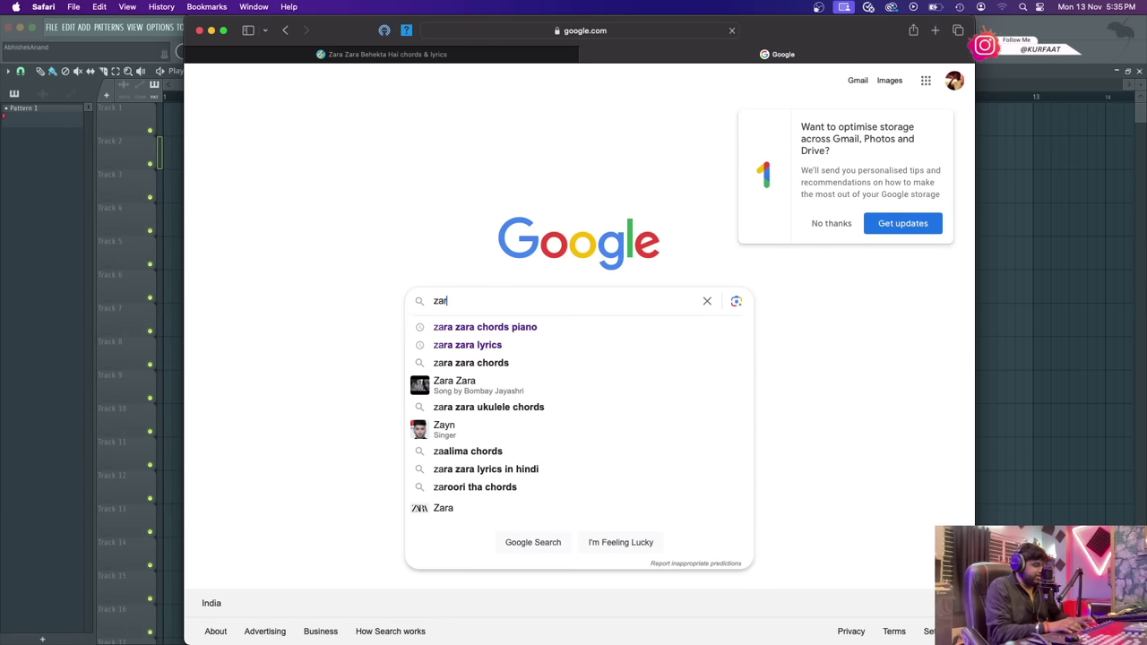
{"action": "type", "text": "a zara behekta hai ly"}
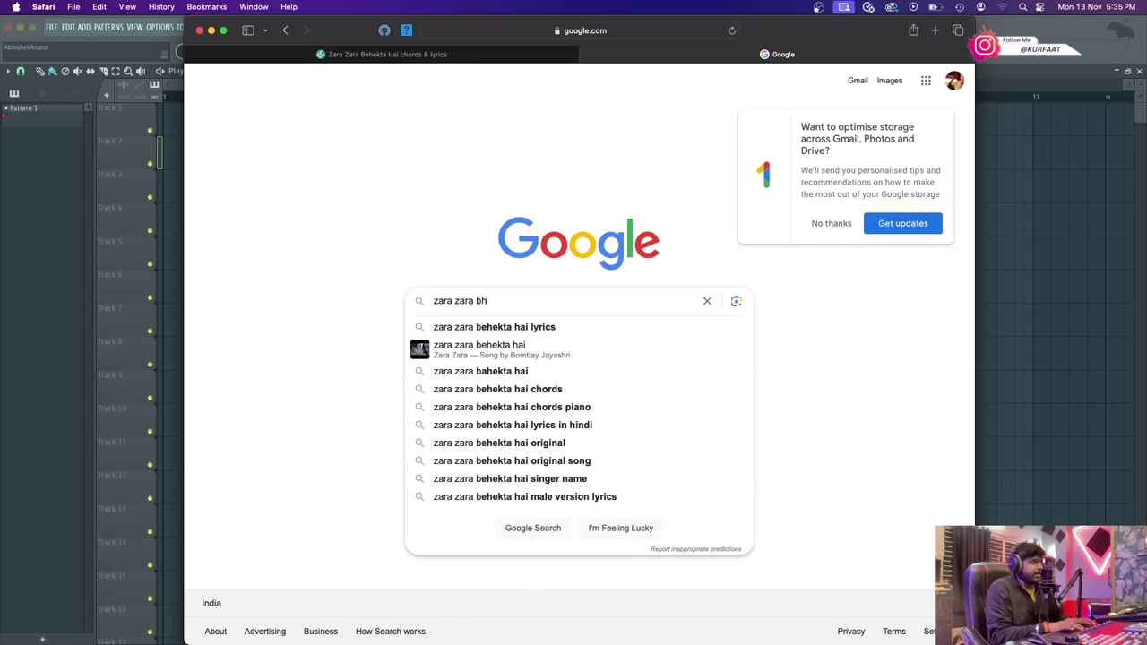
{"action": "key", "text": "BackSpace"}
{"action": "key", "text": "BackSpace"}
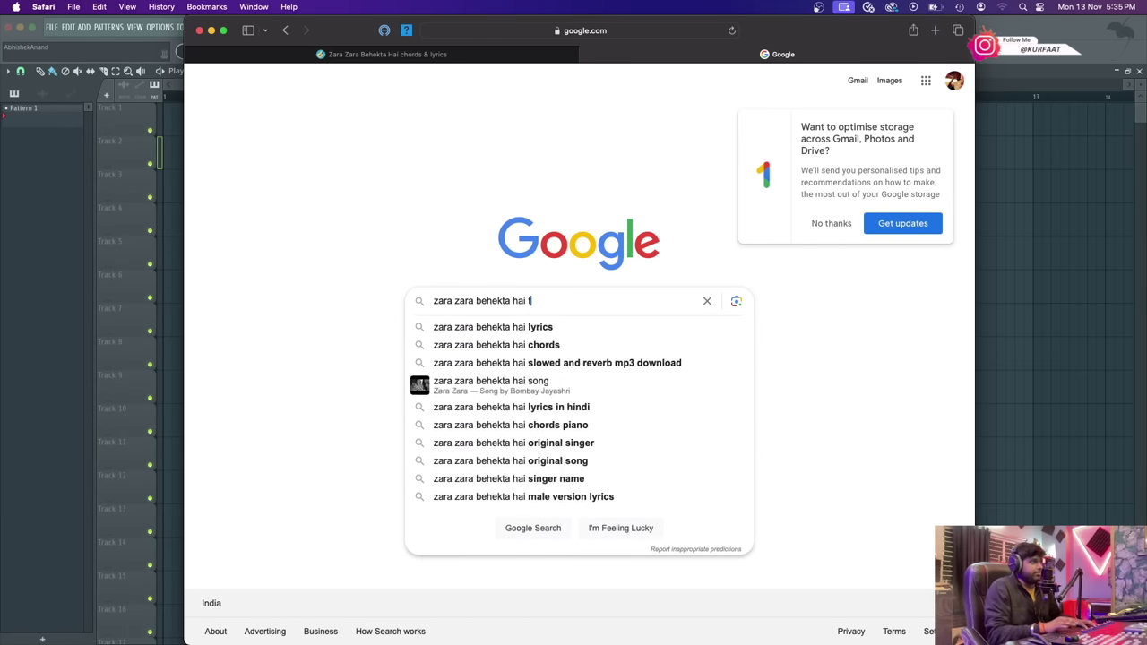
{"action": "type", "text": "te"}
{"action": "key", "text": "BackSpace"}
{"action": "key", "text": "BackSpace"}
{"action": "type", "text": "bpm"}
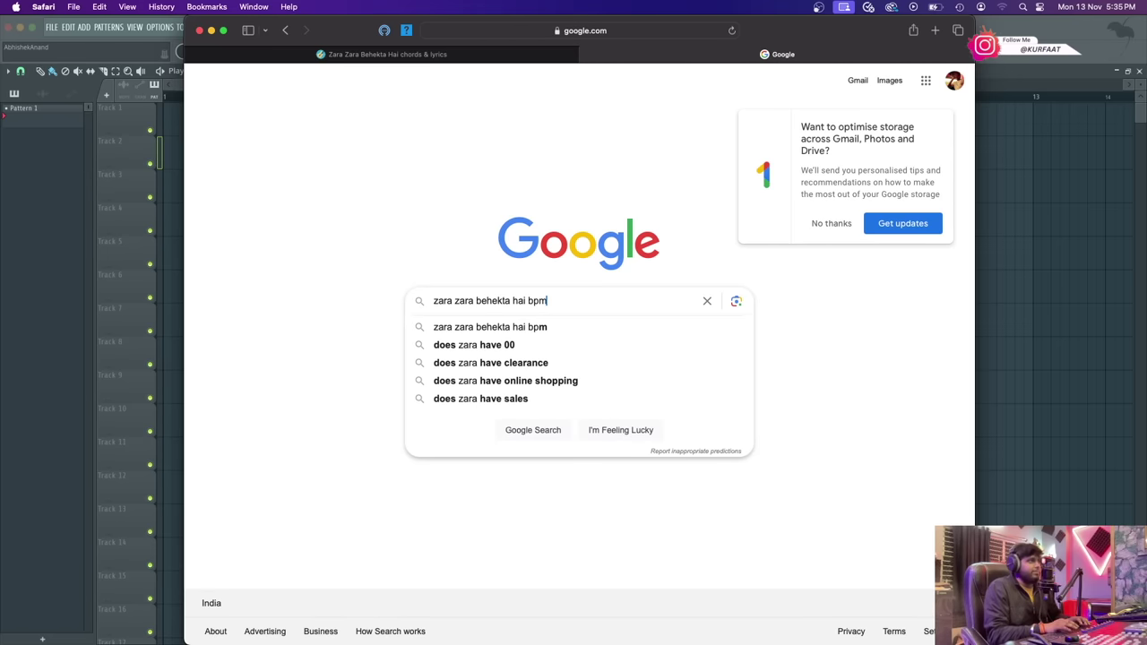
{"action": "key", "text": "Return"}
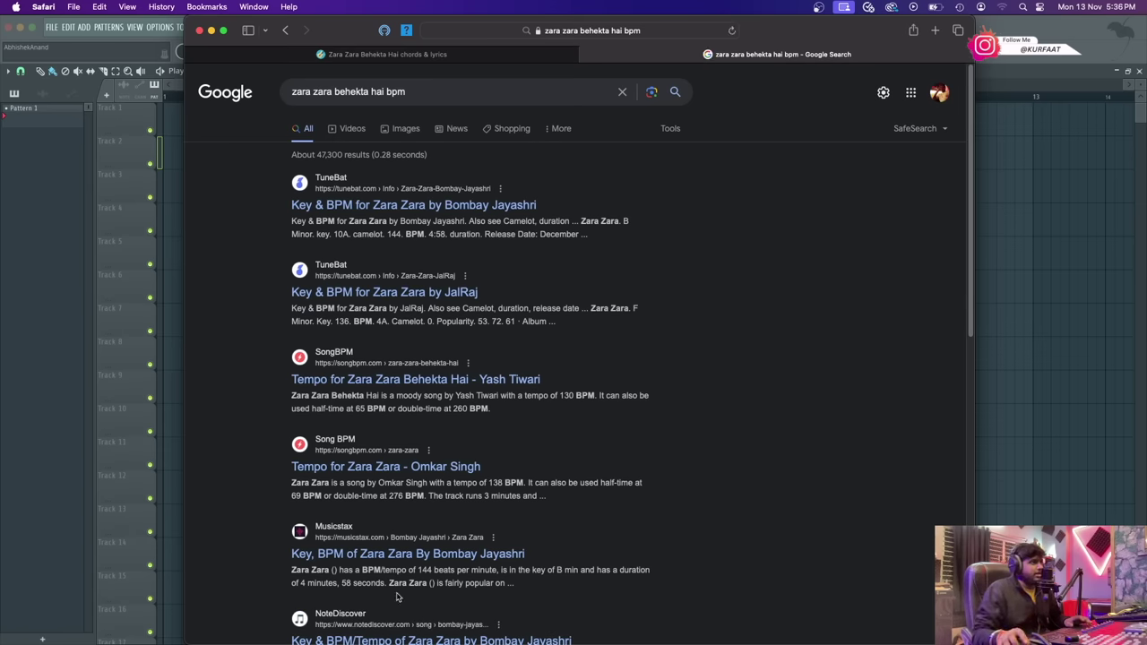
{"action": "scroll", "coordinate": [367, 403], "scroll_direction": "down", "scroll_amount": 1}
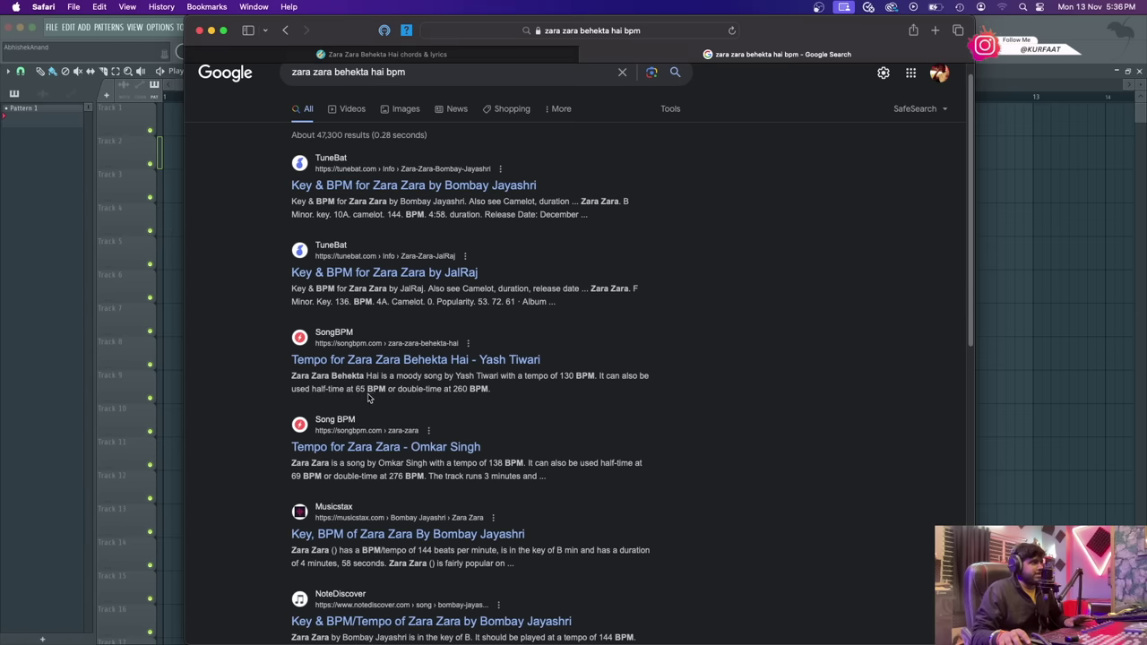
- Switch to FL Studio, set the project tempo to 70 BPM and enable the metronome to hear the beat
{"action": "key", "text": "super+Tab"}
{"action": "left_click_drag", "start_coordinate": [311, 28], "coordinate": [310, 81]}
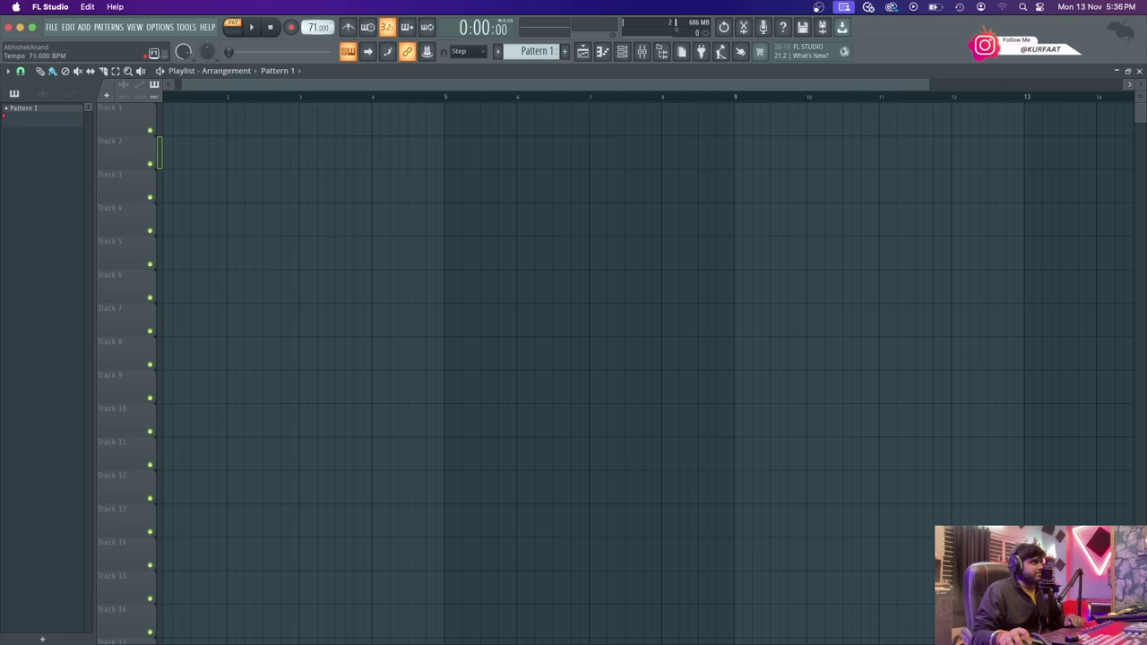
{"action": "key", "text": "space"}
{"action": "left_click", "coordinate": [350, 31]}
{"action": "key", "text": "space"}
{"action": "key", "text": "space"}
{"action": "key", "text": "space"}
{"action": "key", "text": "space"}
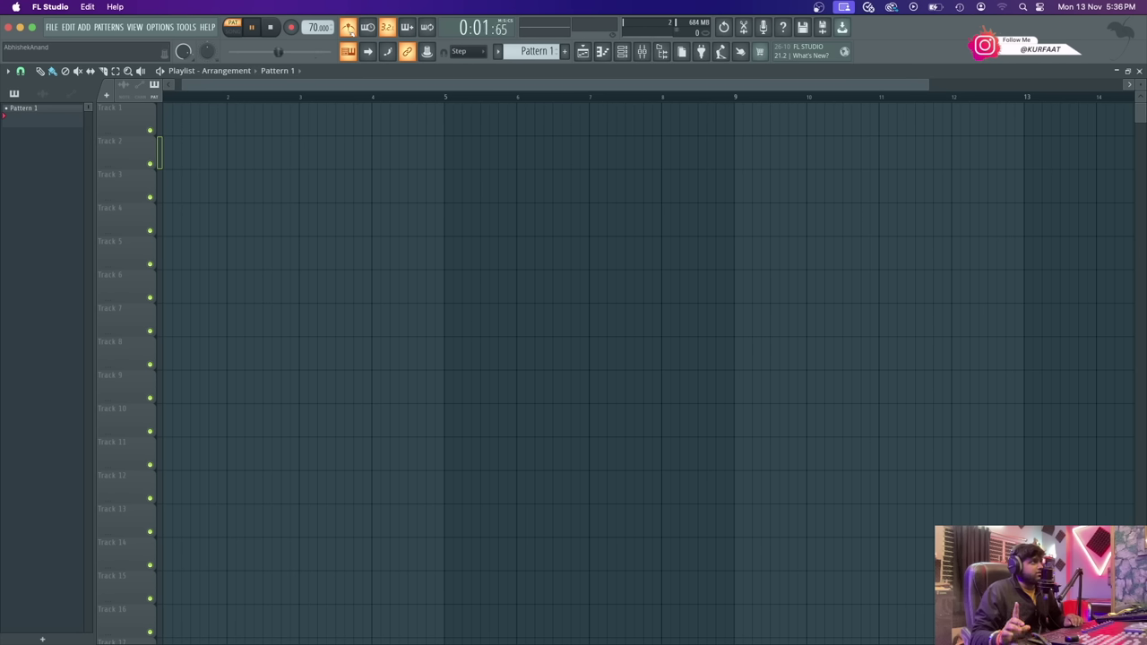
{"action": "key", "text": "space"}
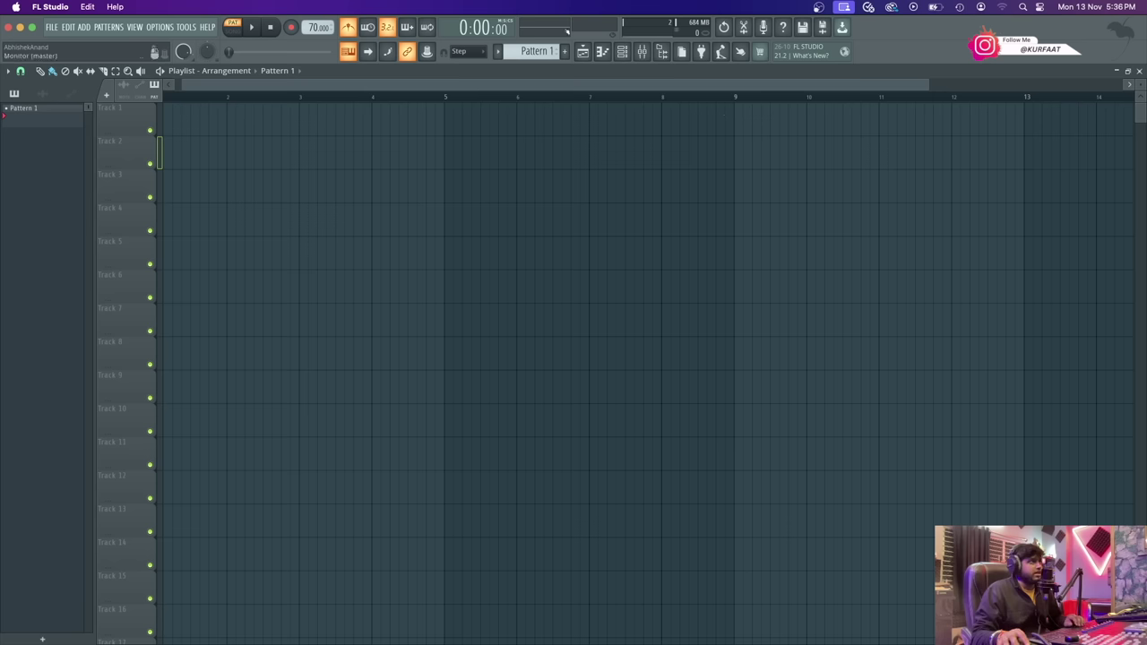
- Open the piano roll for the FL Keys channel from the channel rack and close the rack
{"action": "left_click", "coordinate": [631, 57]}
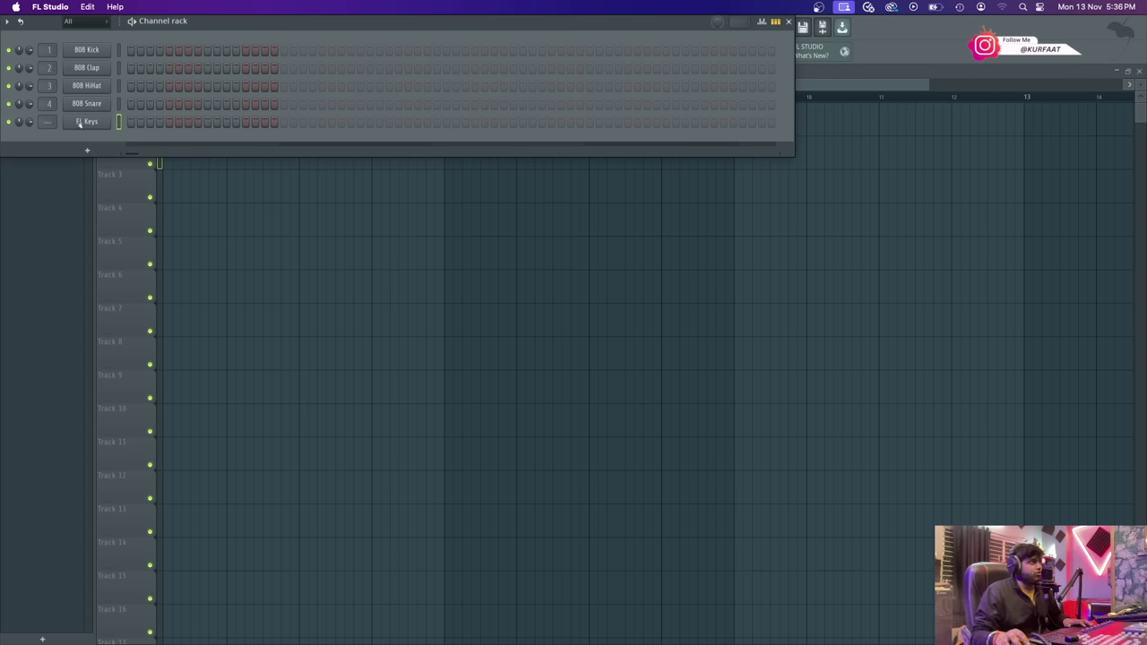
{"action": "right_click", "coordinate": [79, 123]}
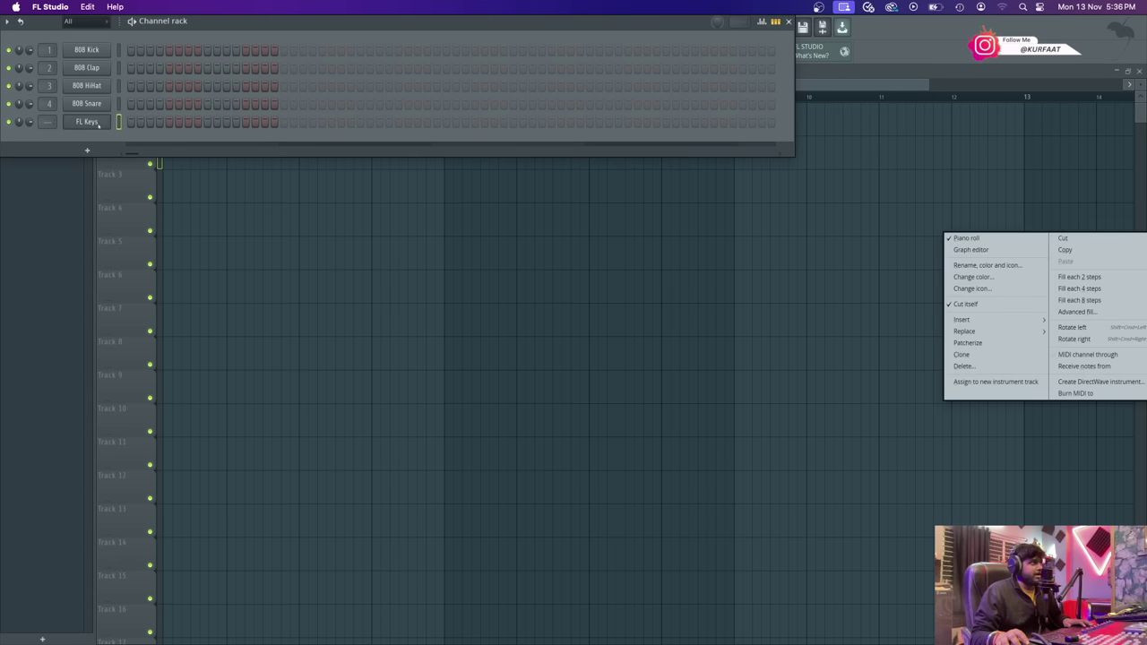
{"action": "left_click", "coordinate": [972, 239]}
{"action": "right_click", "coordinate": [93, 123]}
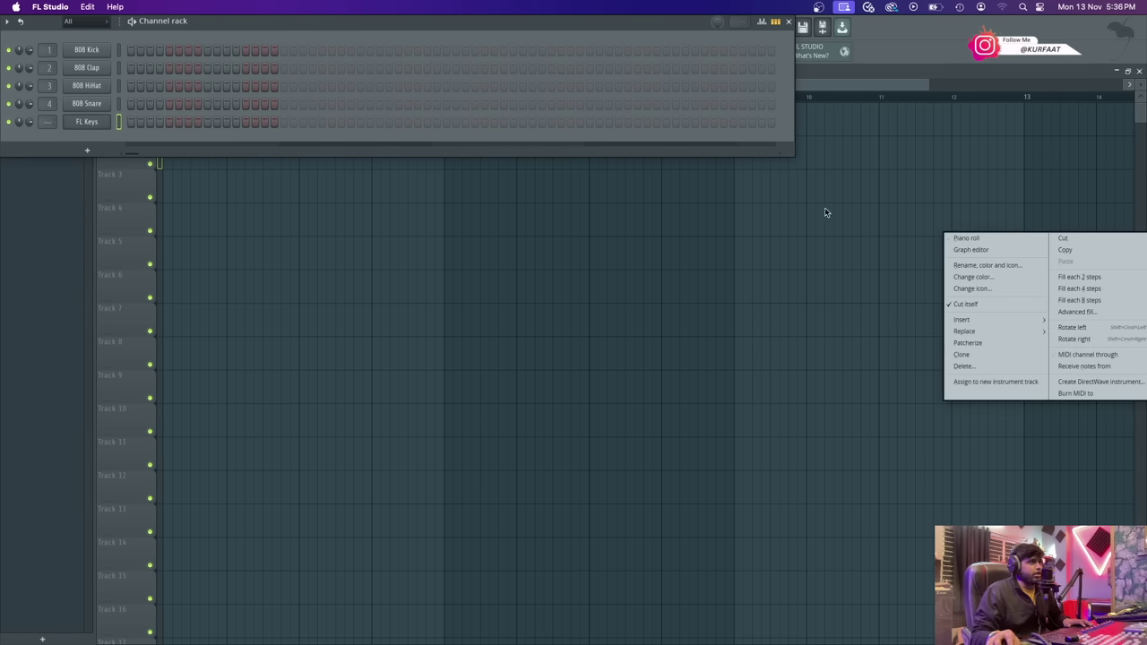
{"action": "left_click", "coordinate": [966, 239]}
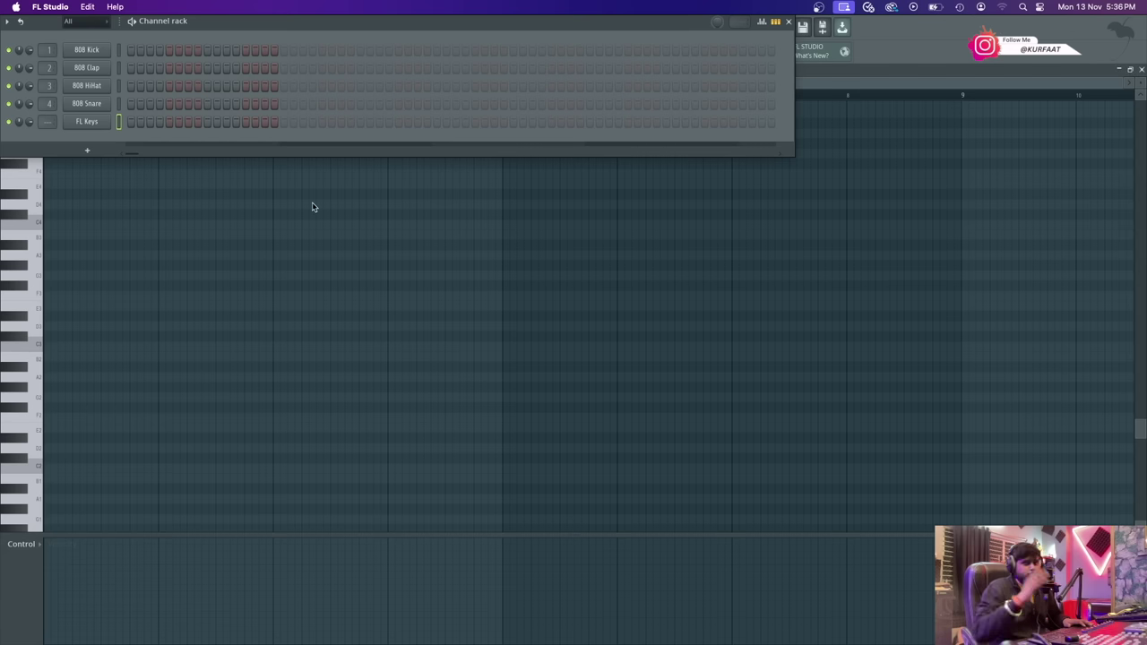
{"action": "left_click", "coordinate": [788, 22]}
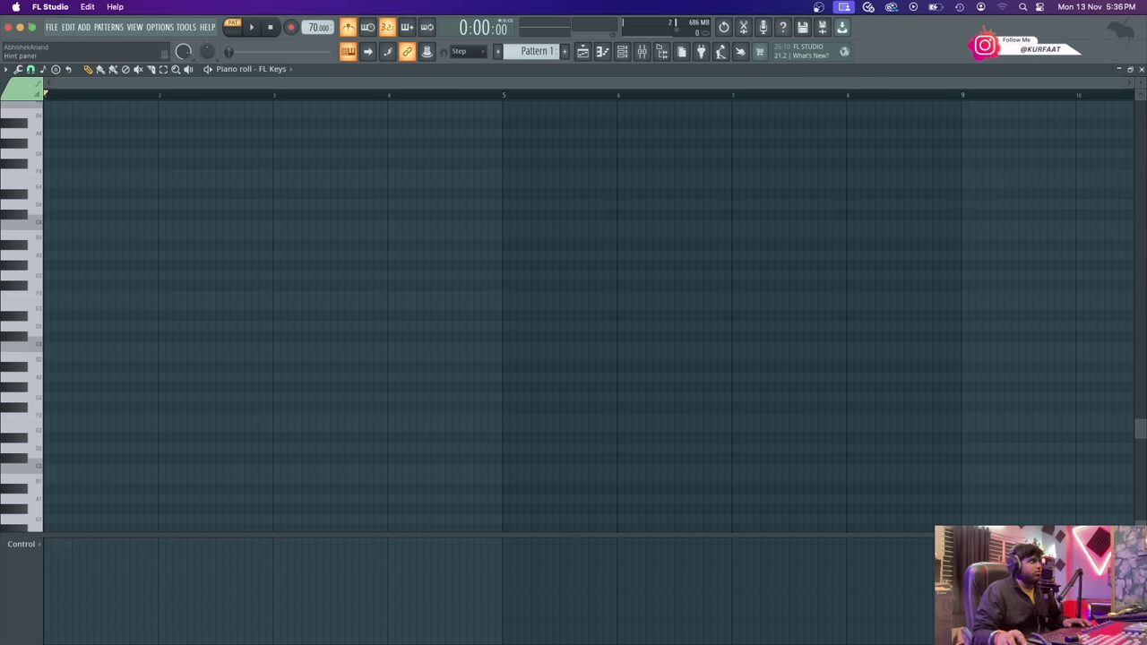
- Switch to Safari and examine the chords of Zara Zara Behekta Hai on the Indichords page
{"action": "key", "text": "super+Tab"}
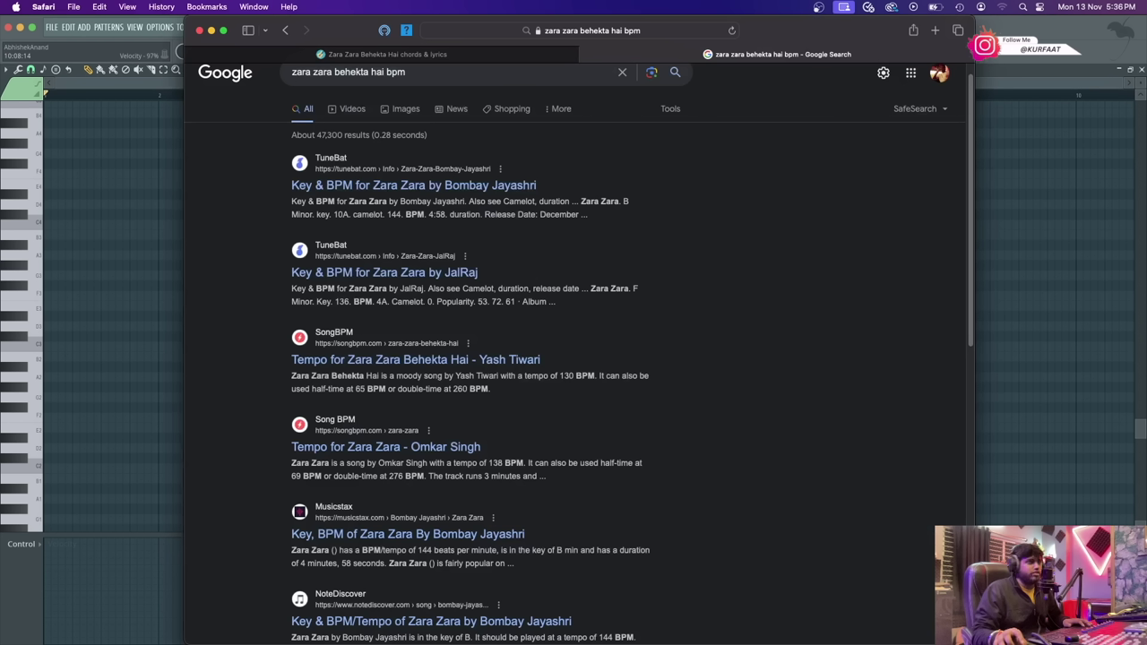
{"action": "left_click", "coordinate": [462, 59]}
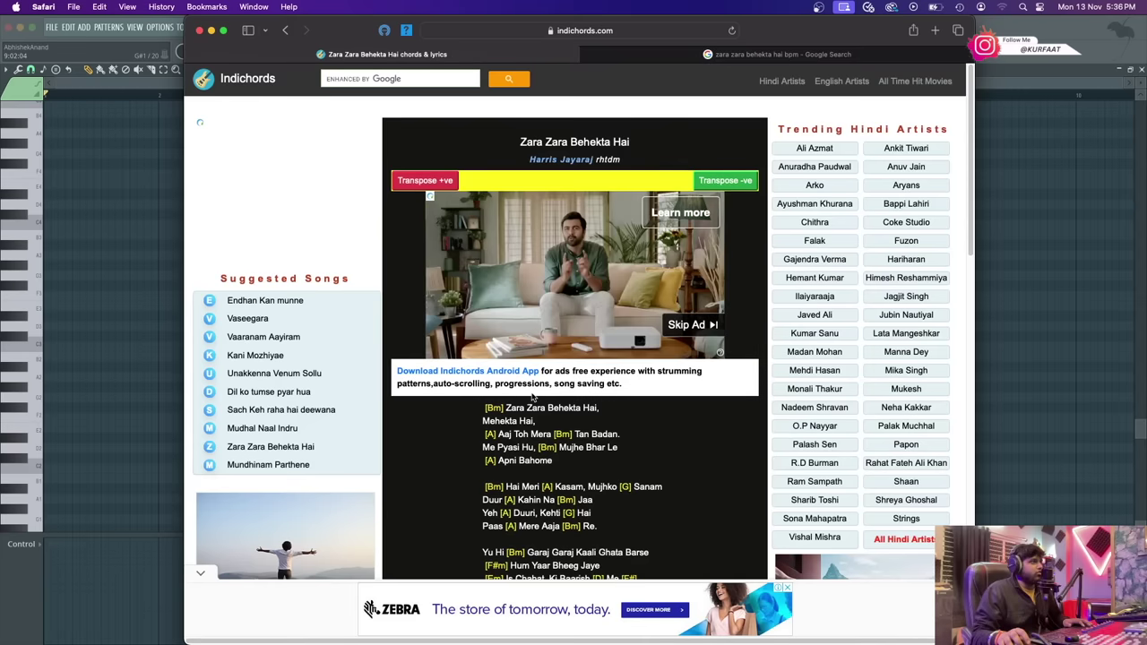
{"action": "scroll", "coordinate": [494, 376], "scroll_direction": "down", "scroll_amount": 2}
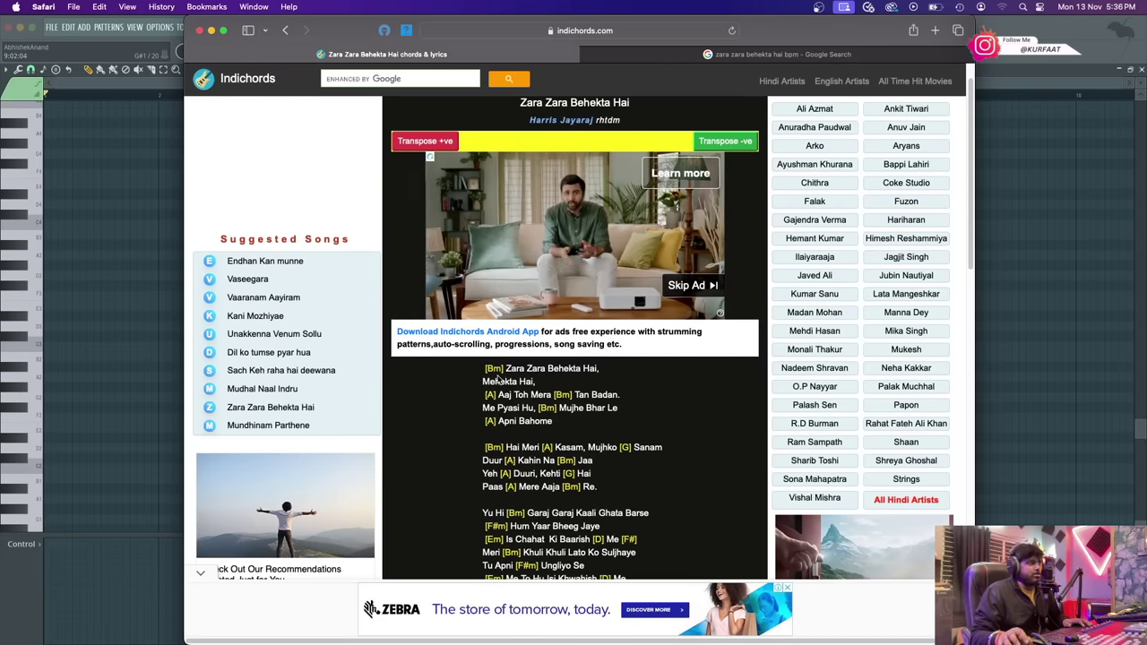
{"action": "scroll", "coordinate": [498, 387], "scroll_direction": "down", "scroll_amount": 1}
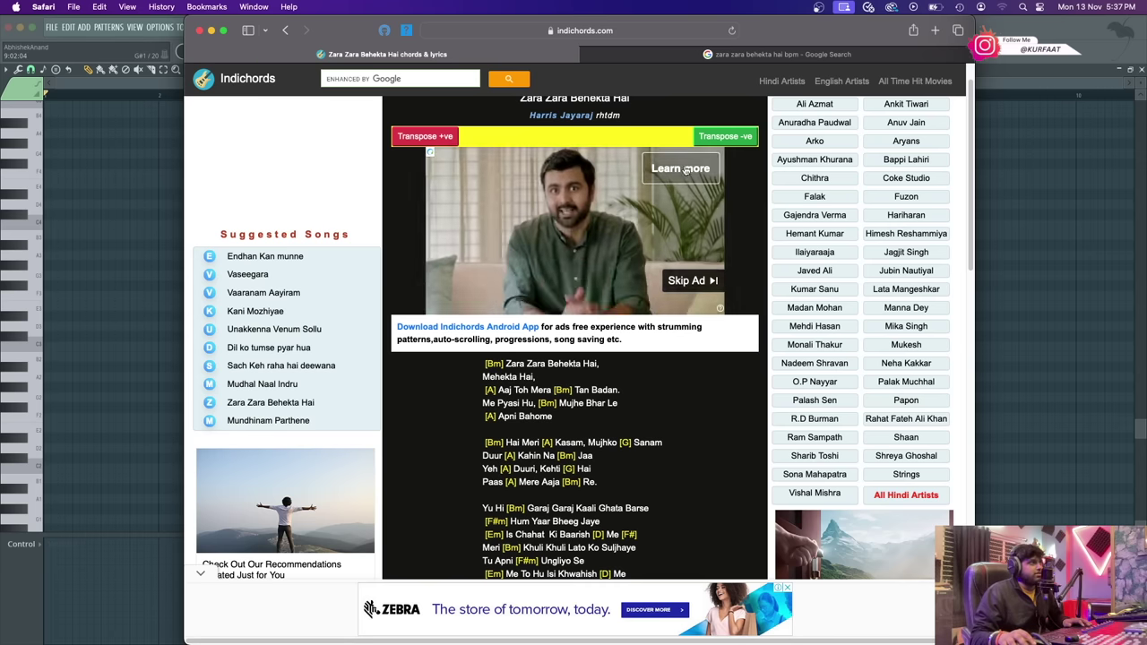
{"action": "scroll", "coordinate": [705, 170], "scroll_direction": "down", "scroll_amount": 1}
{"action": "scroll", "coordinate": [690, 178], "scroll_direction": "down", "scroll_amount": 5}
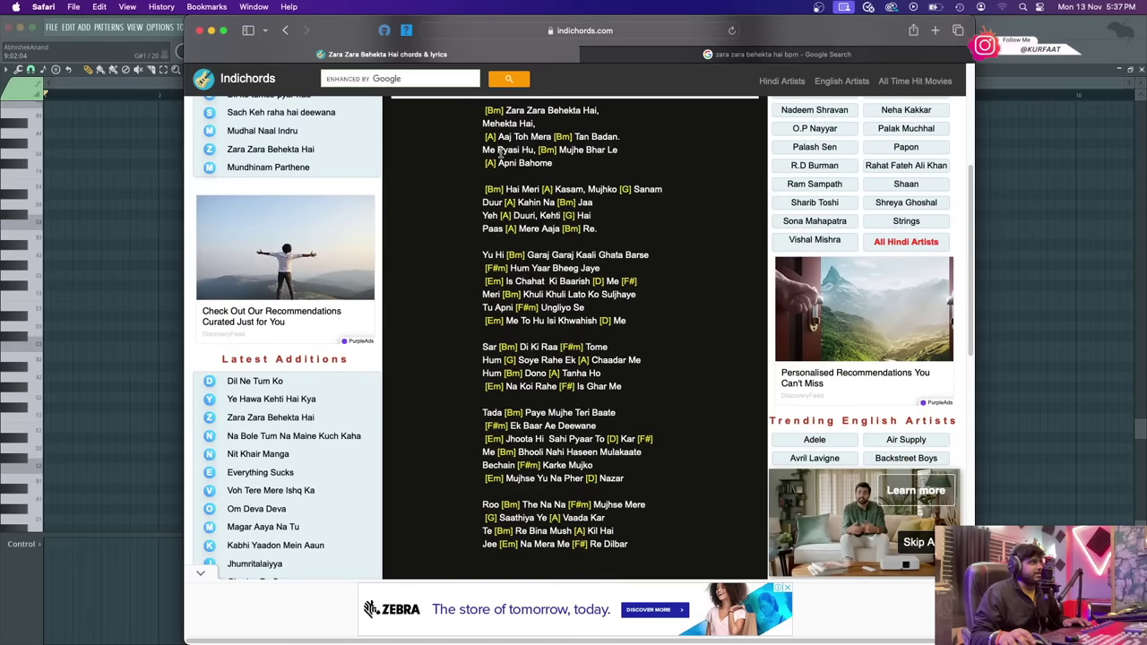
{"action": "left_click", "coordinate": [914, 542]}
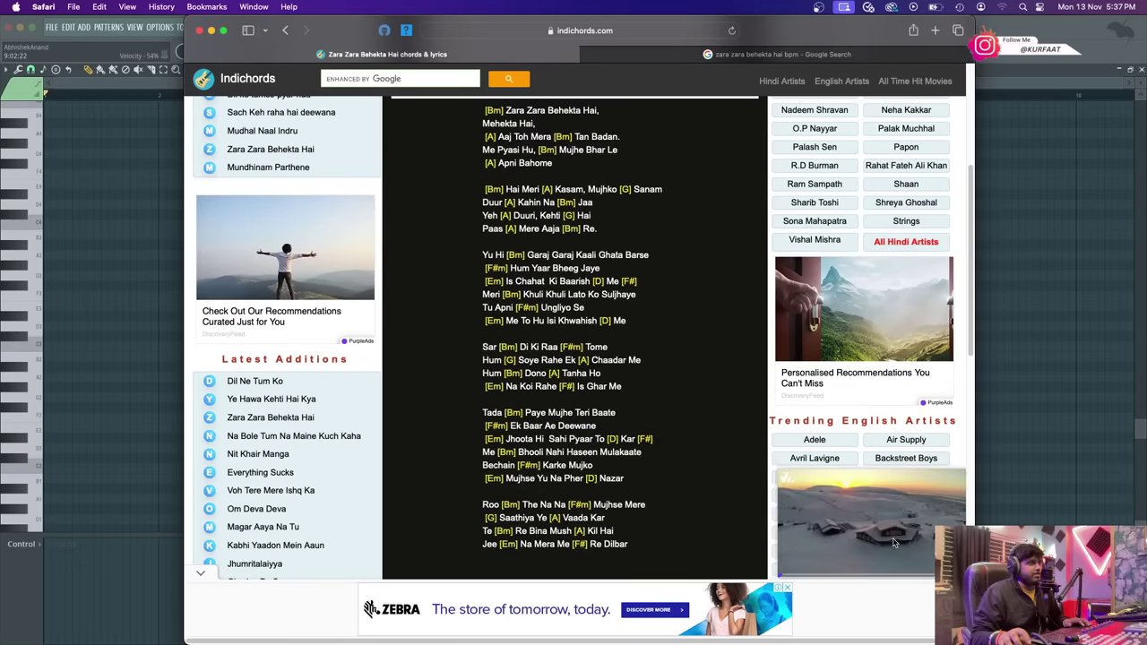
{"action": "left_click", "coordinate": [906, 532]}
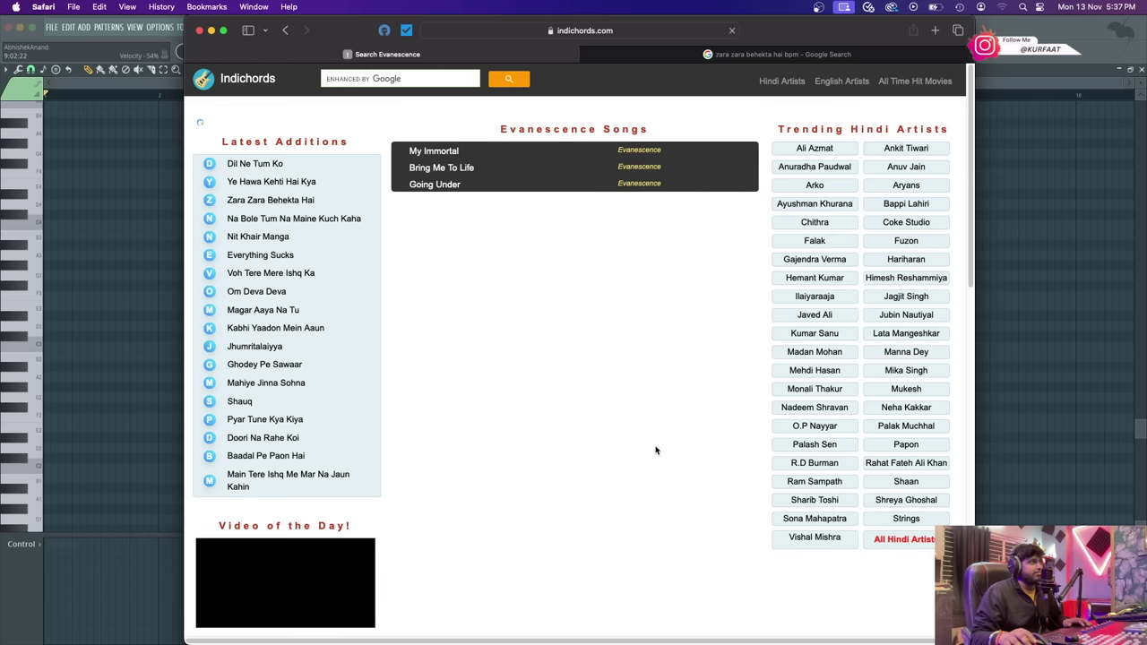
{"action": "scroll", "coordinate": [563, 396], "scroll_direction": "down", "scroll_amount": 10}
{"action": "scroll", "coordinate": [553, 389], "scroll_direction": "up", "scroll_amount": 10}
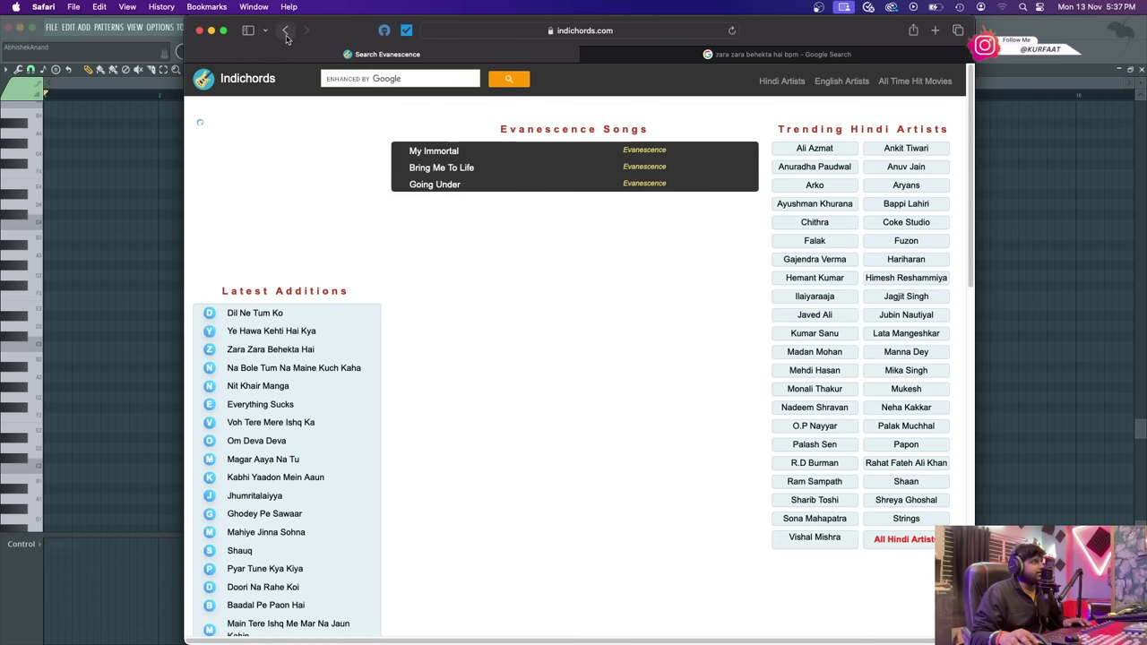
{"action": "key", "text": "super+bracketleft"}
- Check the song's first chord on the page, switch to FL Studio and draw a one-bar B4 note at the start of bar 1
{"action": "scroll", "coordinate": [555, 324], "scroll_direction": "up", "scroll_amount": 2}
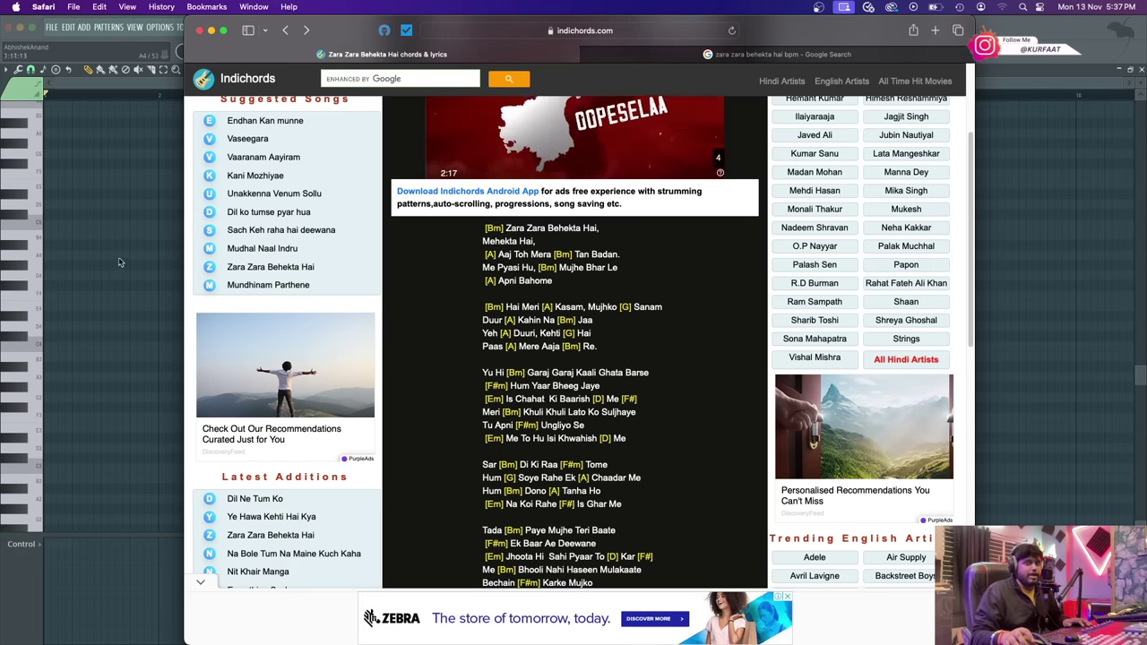
{"action": "scroll", "coordinate": [415, 327], "scroll_direction": "down", "scroll_amount": 2}
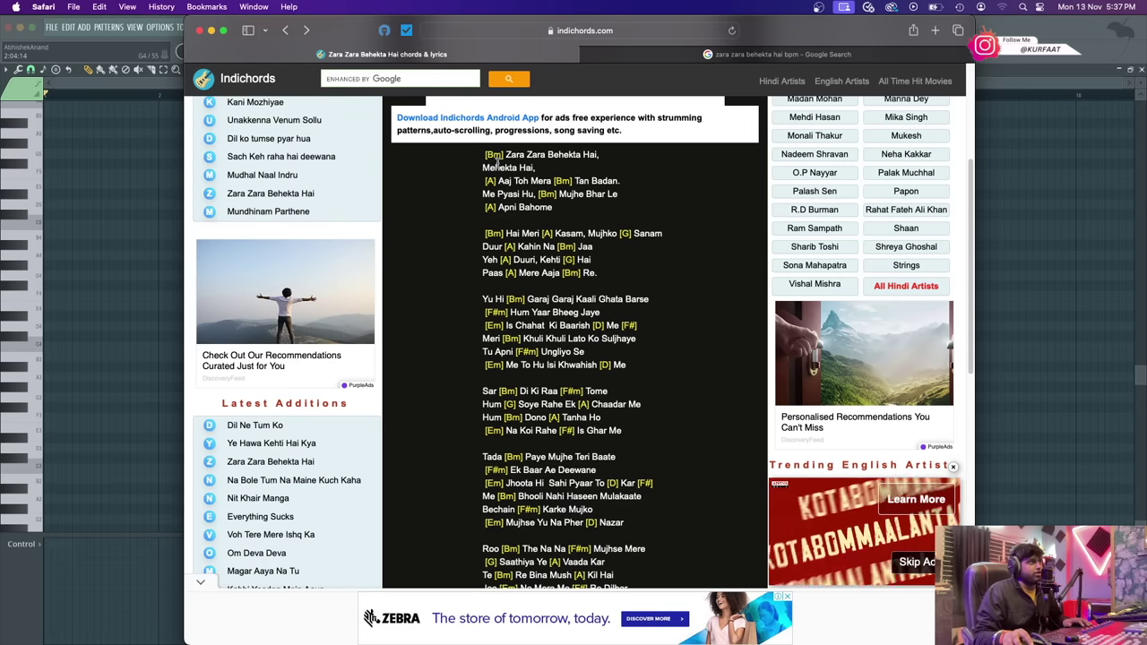
{"action": "left_click", "coordinate": [63, 243]}
{"action": "left_click_drag", "start_coordinate": [54, 243], "coordinate": [48, 235]}
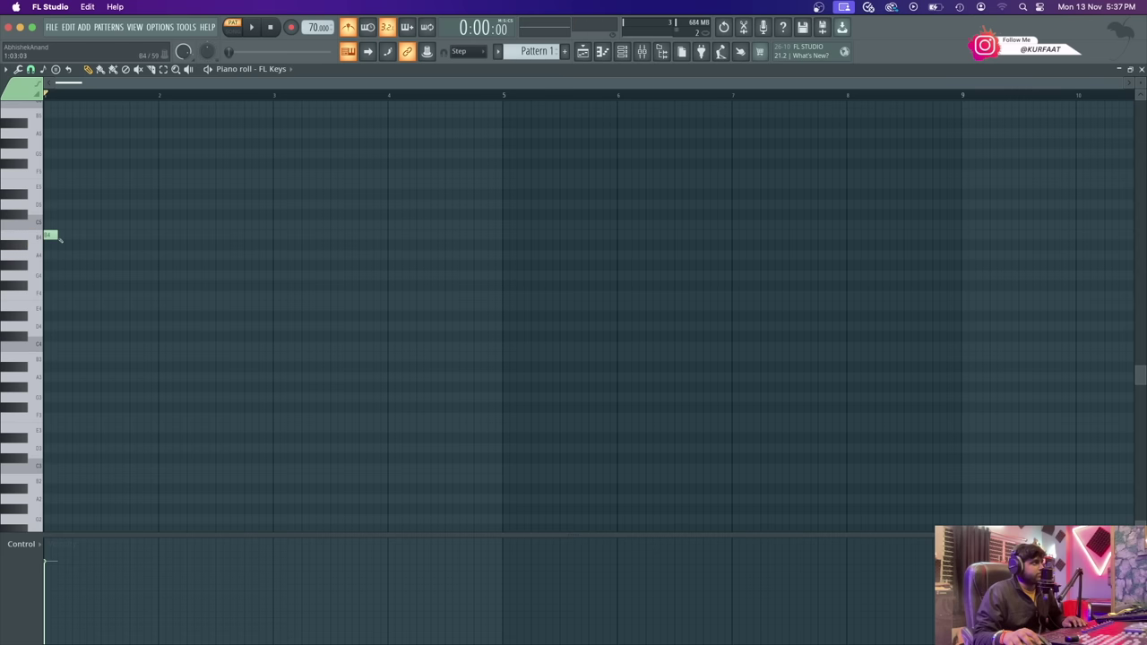
{"action": "left_click_drag", "start_coordinate": [55, 235], "coordinate": [158, 234]}
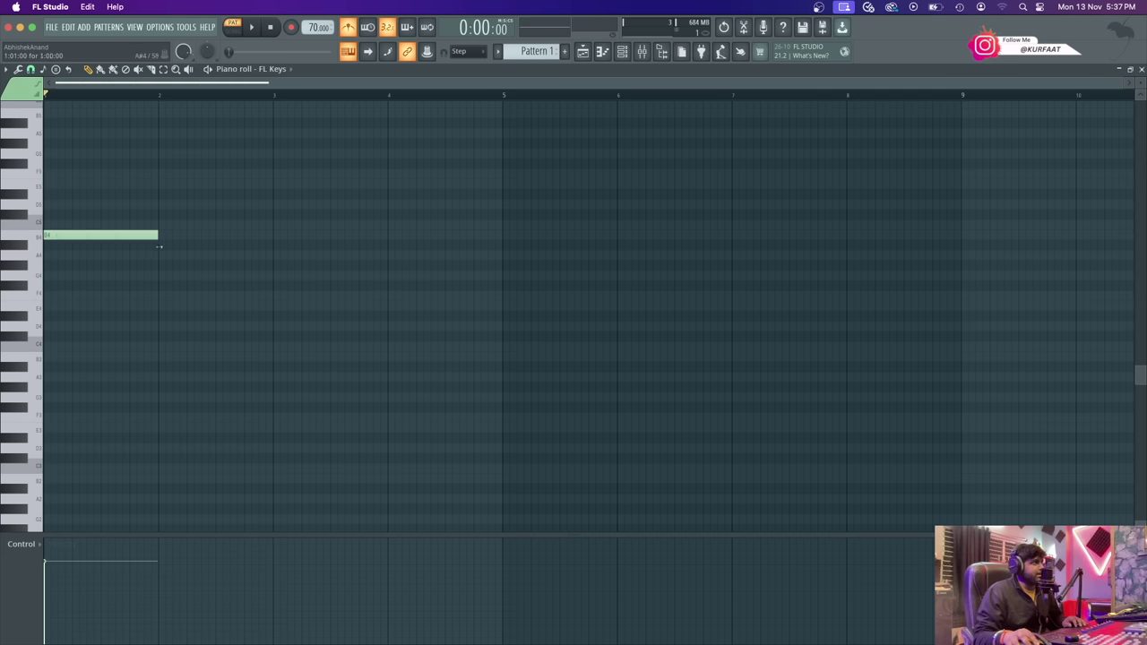
{"action": "scroll", "coordinate": [205, 215], "scroll_direction": "up", "scroll_amount": 3}
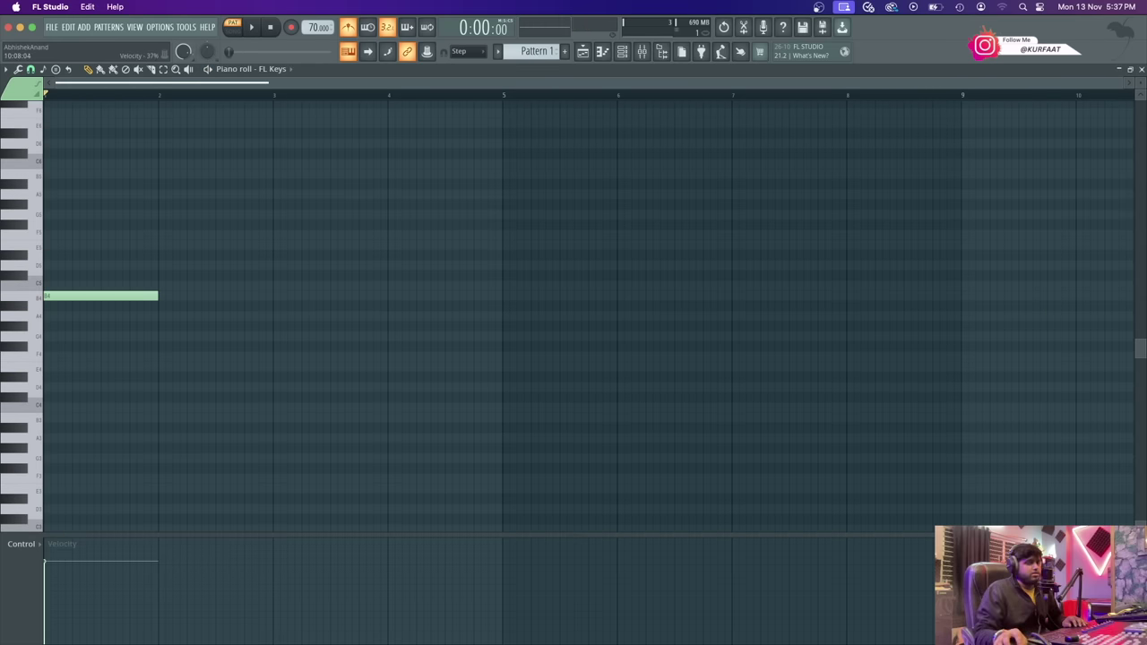
- Recheck the chord in Safari and complete the Bm chord in FL Studio's bar 1 with one-bar D5 and F#5 notes
{"action": "key", "text": "super+Tab"}
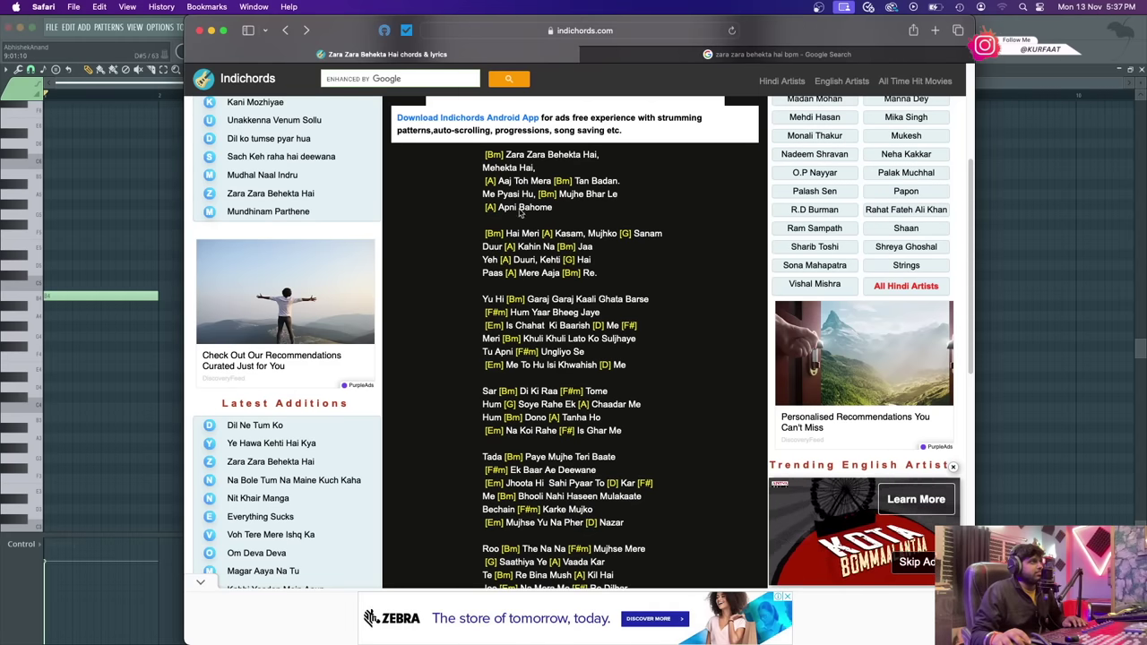
{"action": "left_click", "coordinate": [33, 299]}
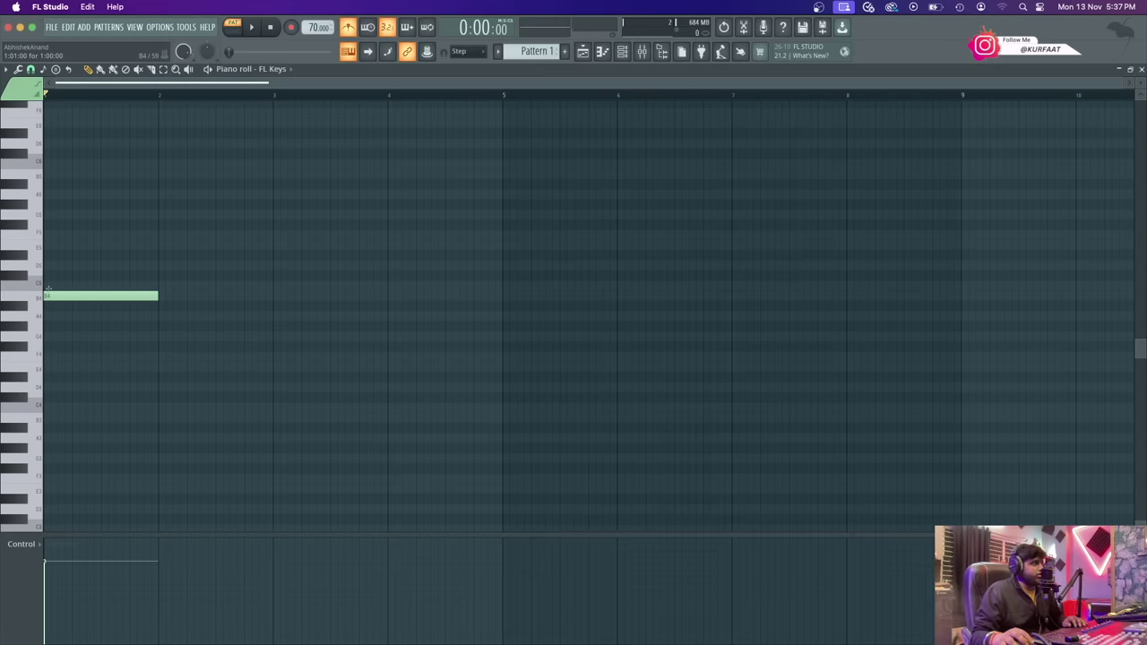
{"action": "left_click", "coordinate": [43, 266]}
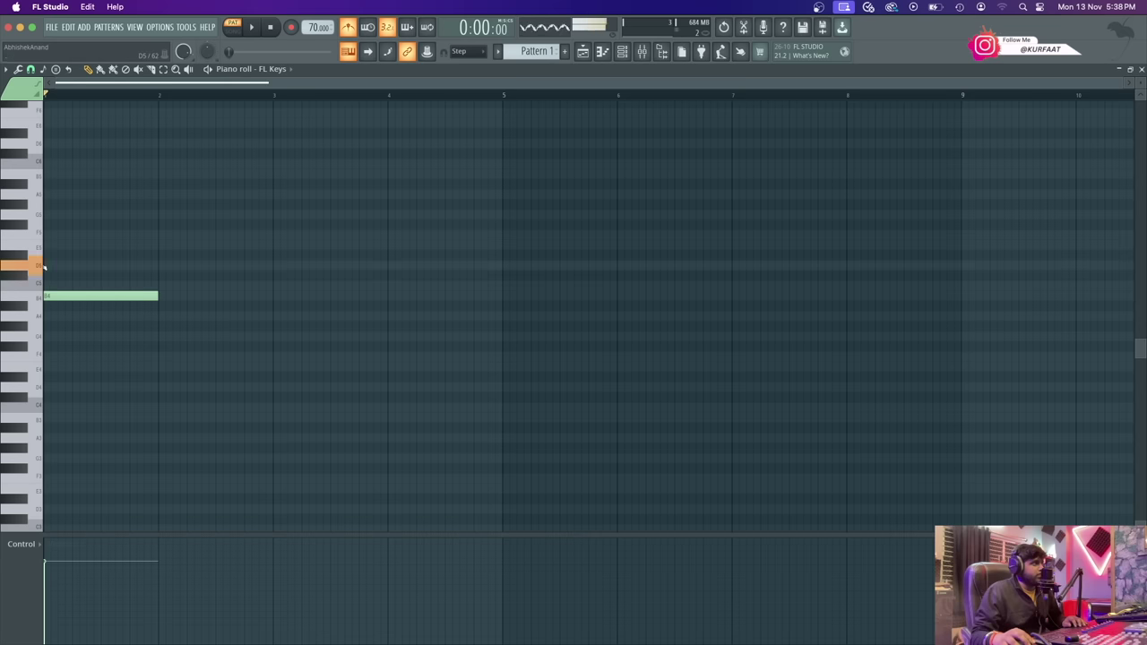
{"action": "left_click", "coordinate": [45, 266]}
{"action": "left_click_drag", "start_coordinate": [51, 256], "coordinate": [46, 245]}
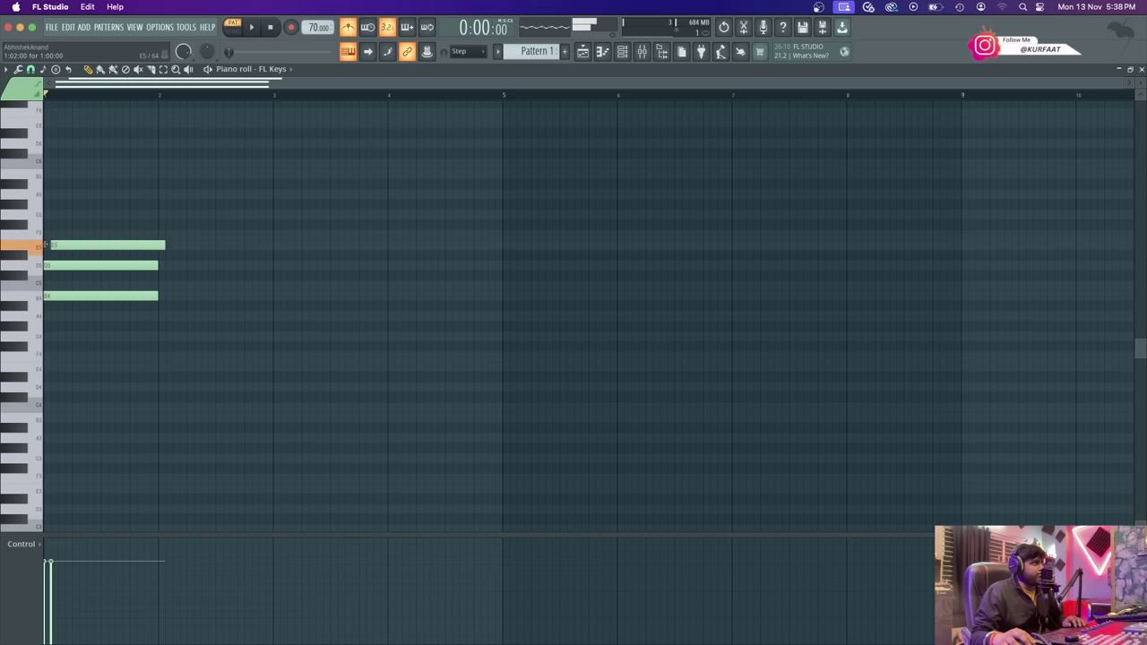
{"action": "right_click", "coordinate": [54, 245]}
{"action": "left_click", "coordinate": [47, 235]}
{"action": "right_click", "coordinate": [48, 234]}
{"action": "left_click", "coordinate": [48, 224]}
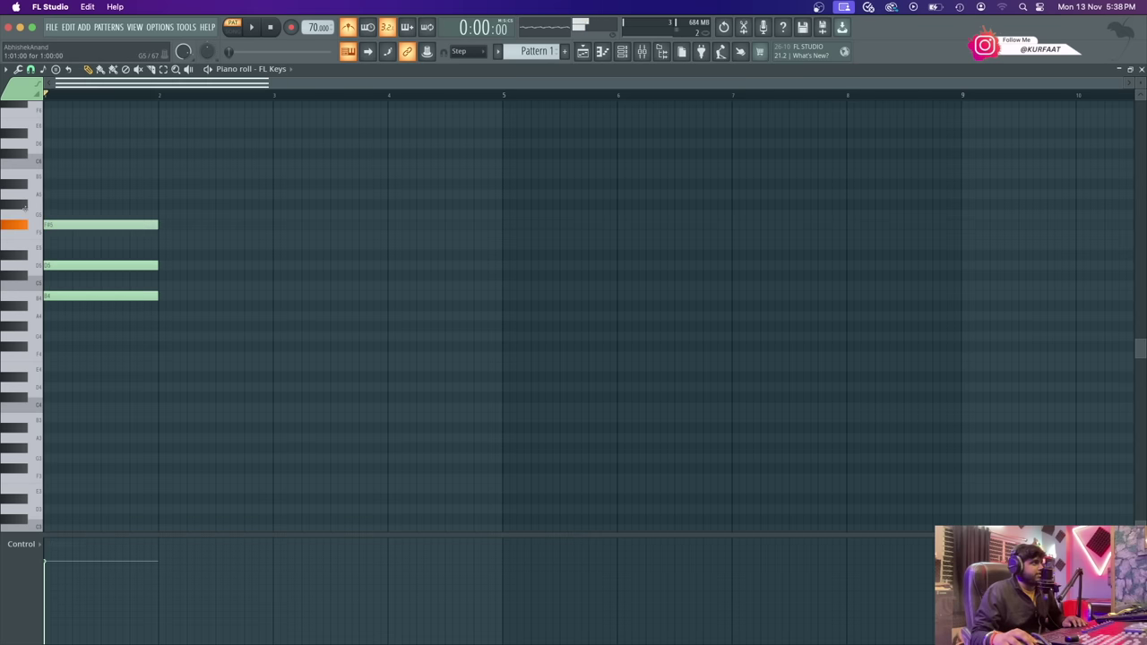
- Play back the Bm chord in bar 1 against the metronome several times and stop playback
{"action": "key", "text": "space"}
{"action": "key", "text": "space"}
{"action": "key", "text": "space"}
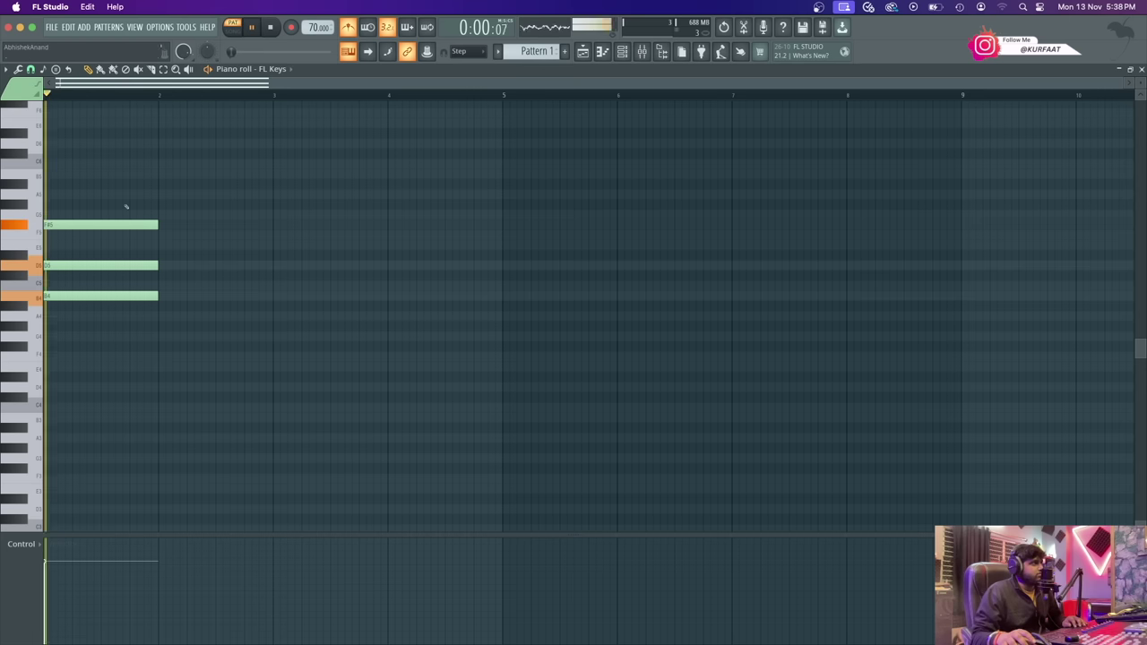
{"action": "key", "text": "space"}
{"action": "key", "text": "space"}
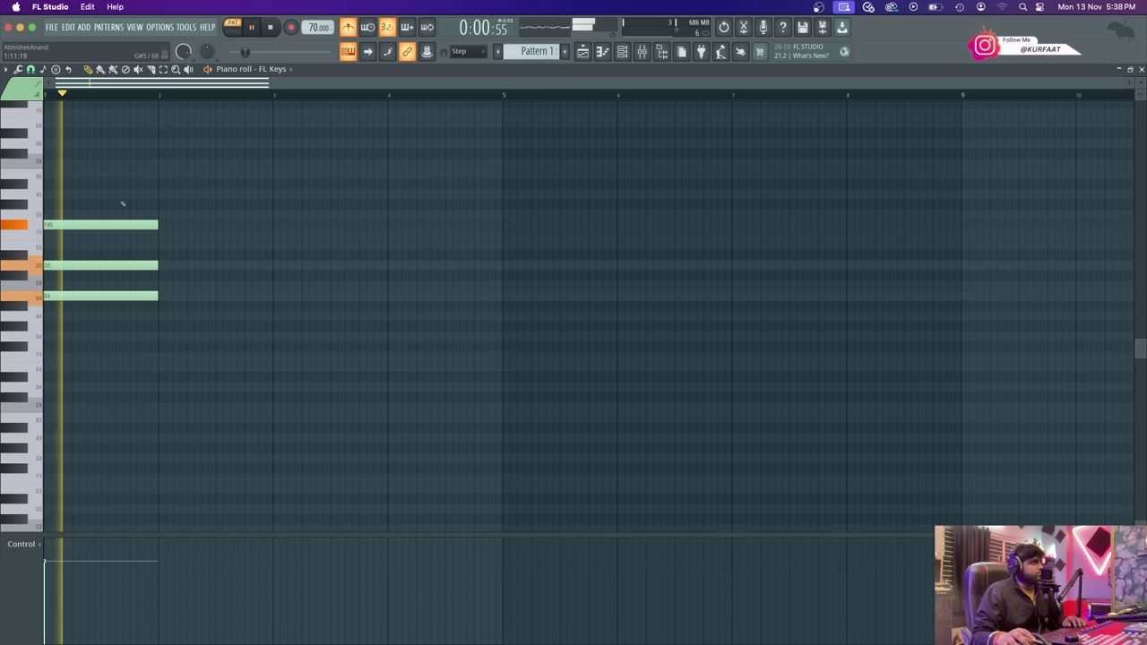
{"action": "key", "text": "space"}
{"action": "key", "text": "space"}
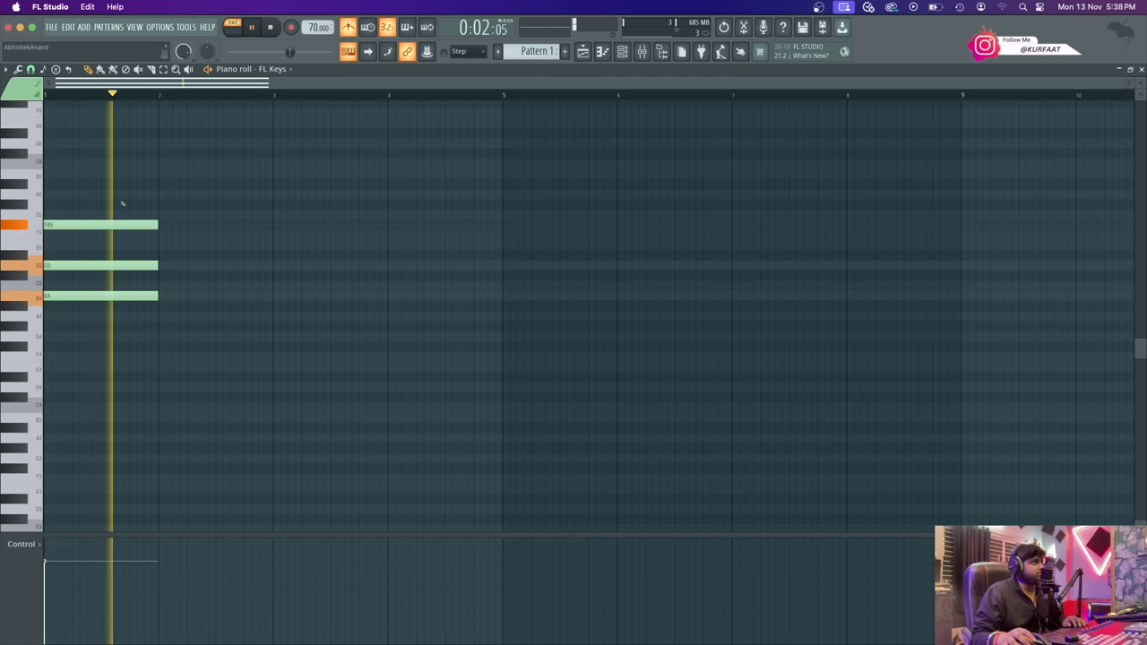
{"action": "key", "text": "space"}
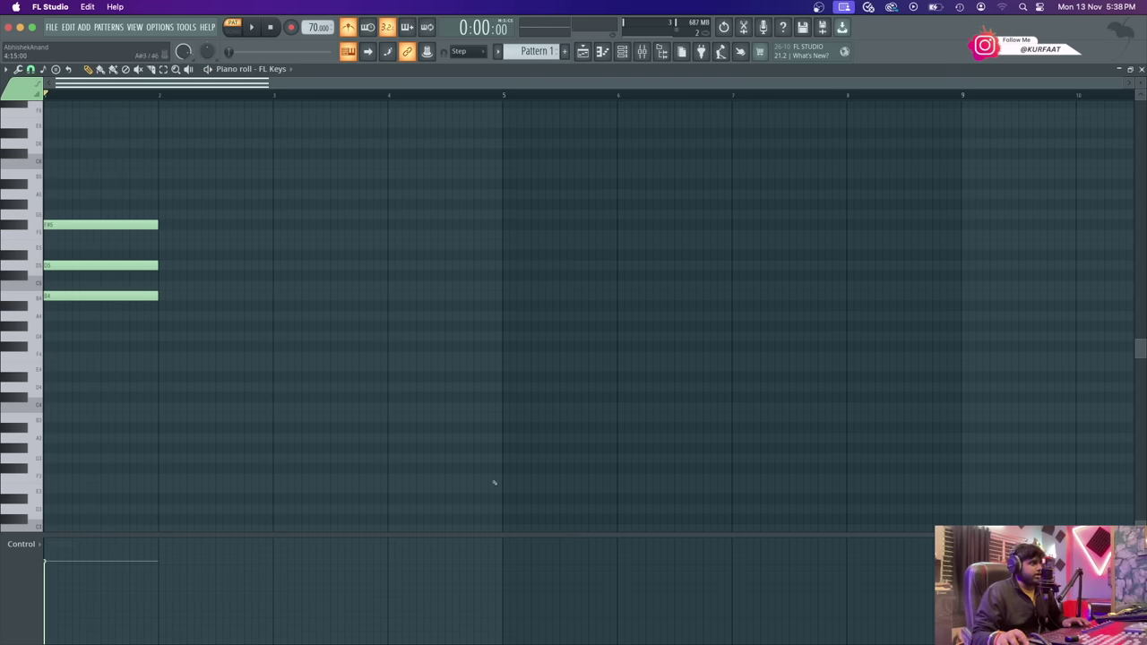
- Look up the next chord in Safari and place a one-bar A4 note at the start of bar 2 in FL Studio
{"action": "key", "text": "super+Tab"}
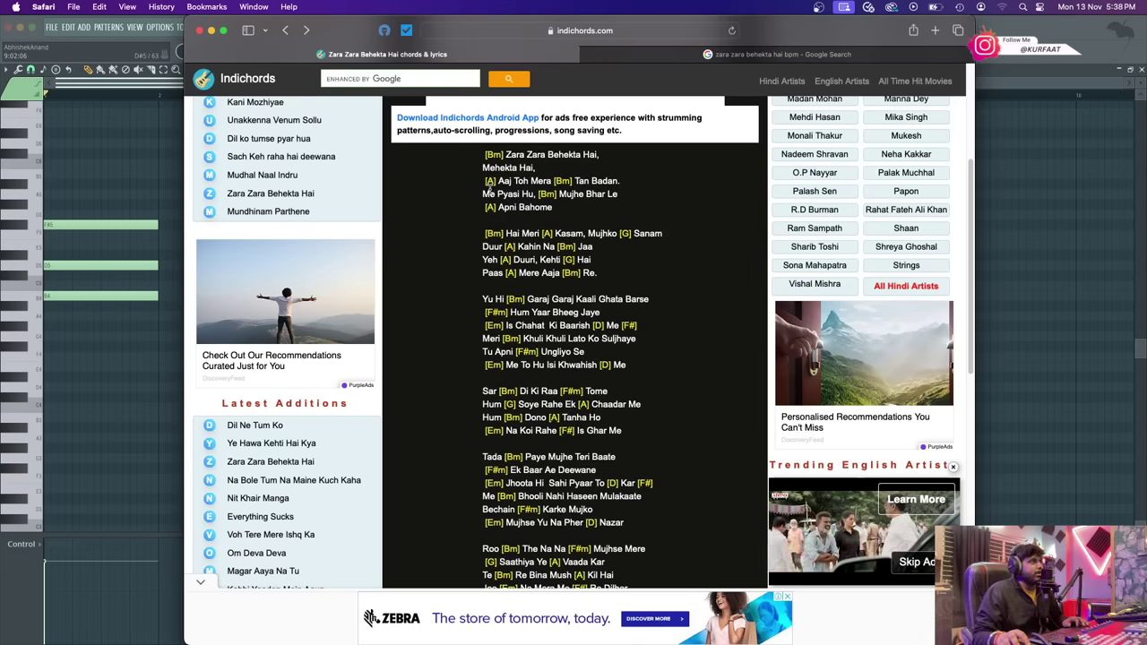
{"action": "left_click", "coordinate": [117, 204]}
{"action": "left_click", "coordinate": [116, 204]}
{"action": "right_click", "coordinate": [184, 207]}
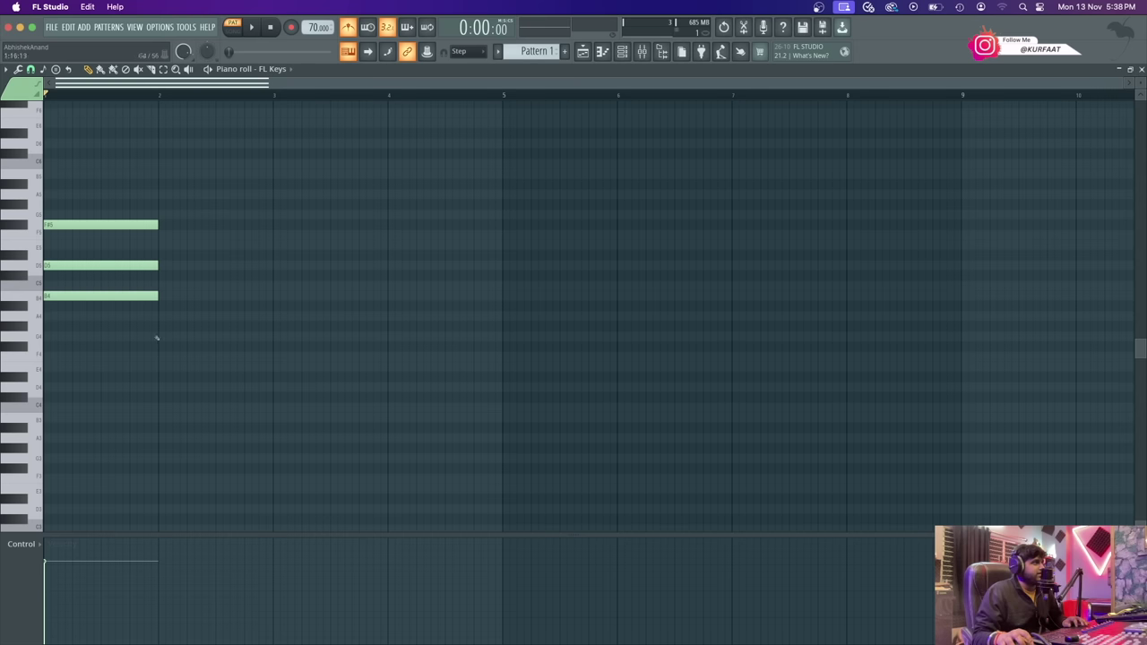
{"action": "left_click", "coordinate": [158, 315]}
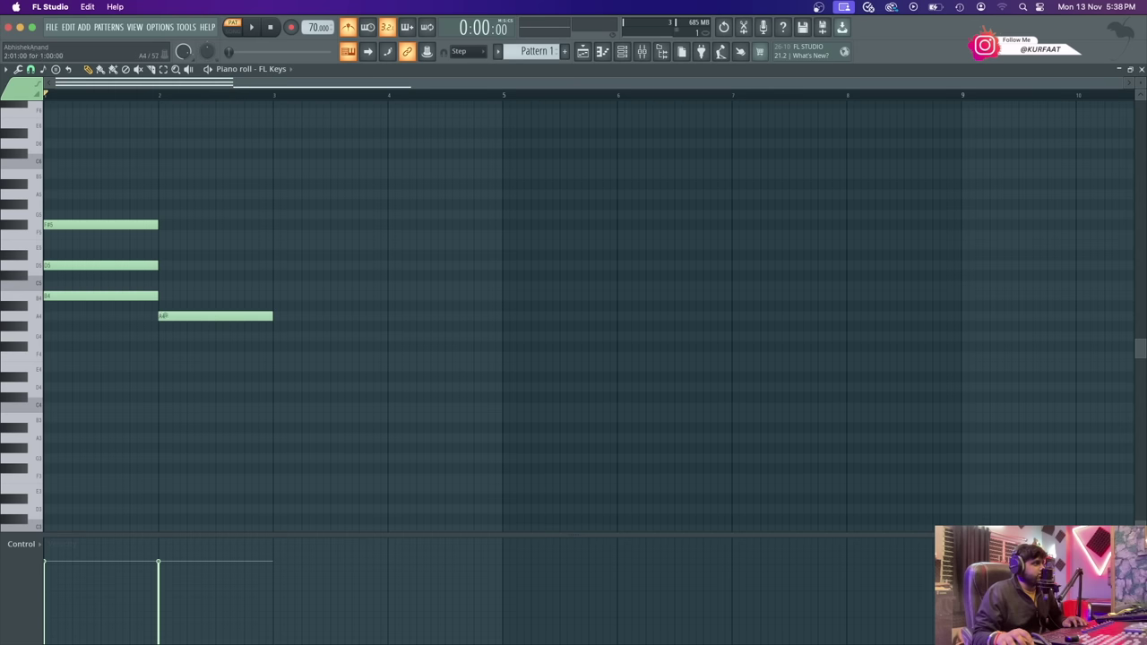
{"action": "right_click", "coordinate": [165, 316]}
{"action": "left_click", "coordinate": [178, 314]}
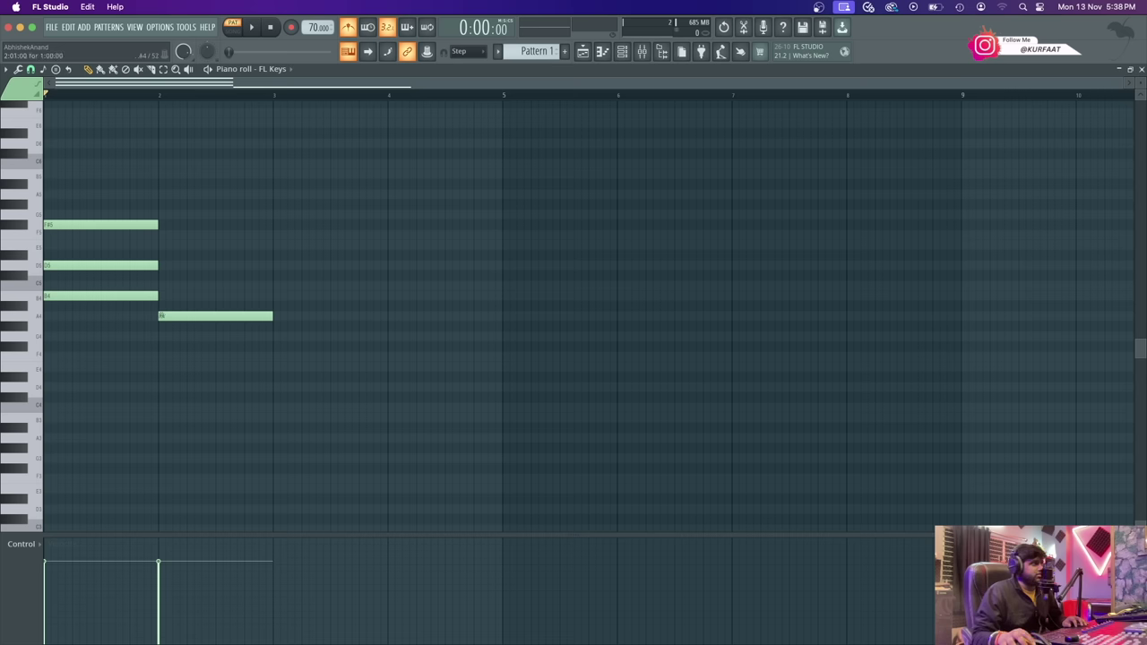
- Complete the A major chord in bar 2 with one-bar C#5 and E5 notes and play back the pattern
{"action": "left_click", "coordinate": [168, 307]}
{"action": "right_click", "coordinate": [170, 306]}
{"action": "left_click", "coordinate": [171, 296]}
{"action": "right_click", "coordinate": [171, 296]}
{"action": "left_click", "coordinate": [163, 285]}
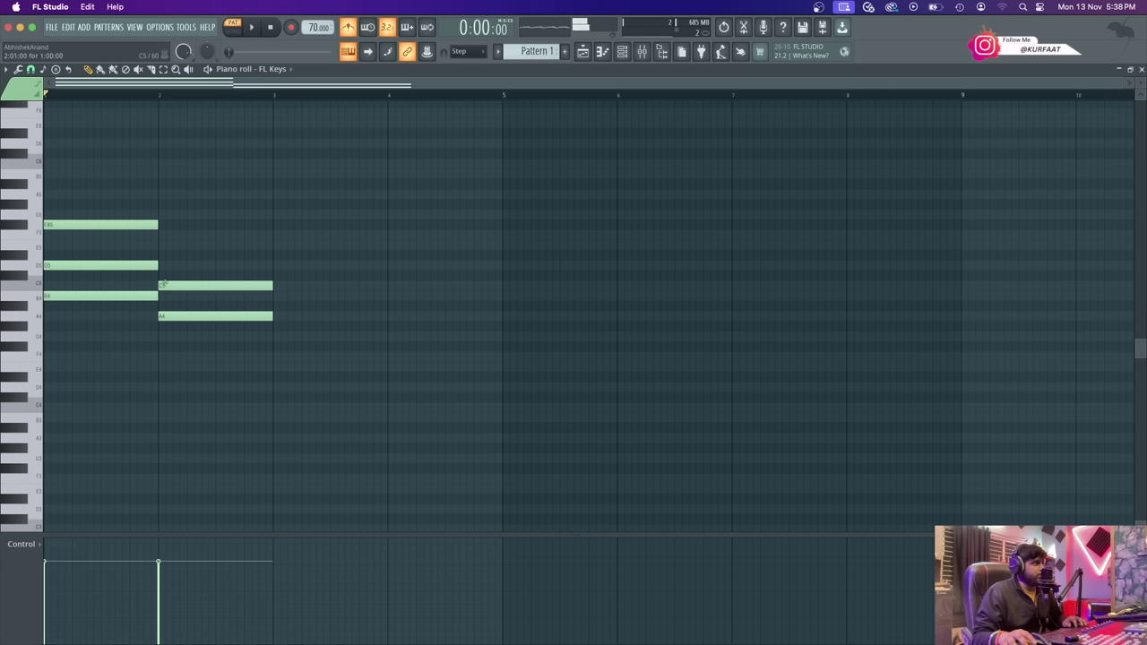
{"action": "right_click", "coordinate": [163, 285]}
{"action": "left_click", "coordinate": [164, 275]}
{"action": "left_click", "coordinate": [171, 265]}
{"action": "right_click", "coordinate": [170, 266]}
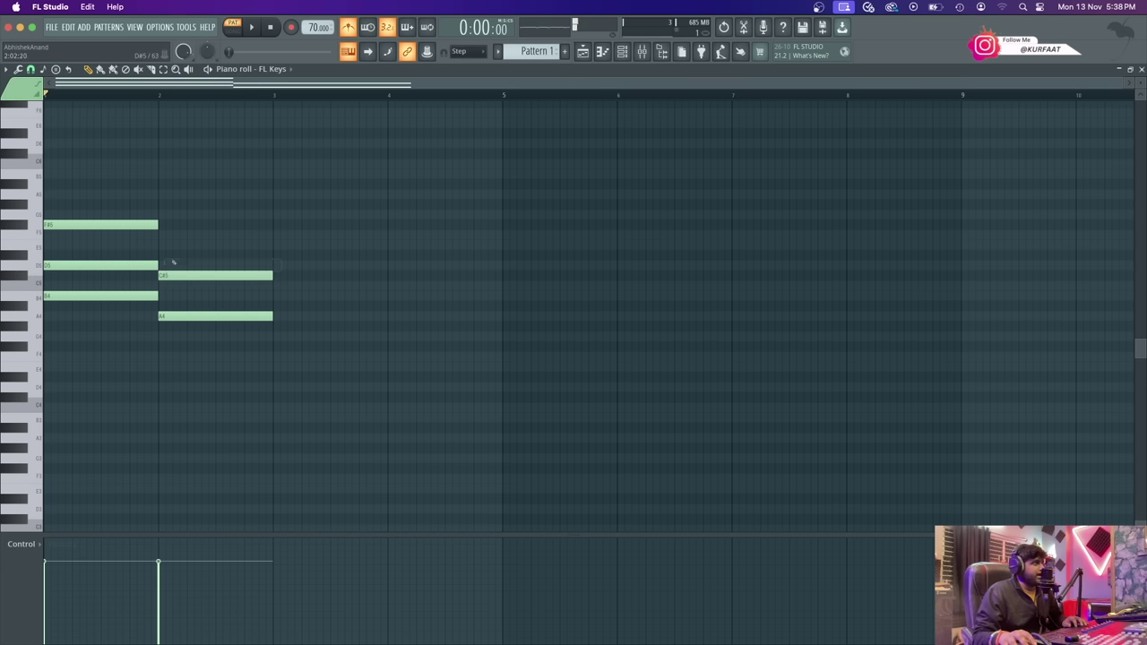
{"action": "left_click", "coordinate": [177, 246]}
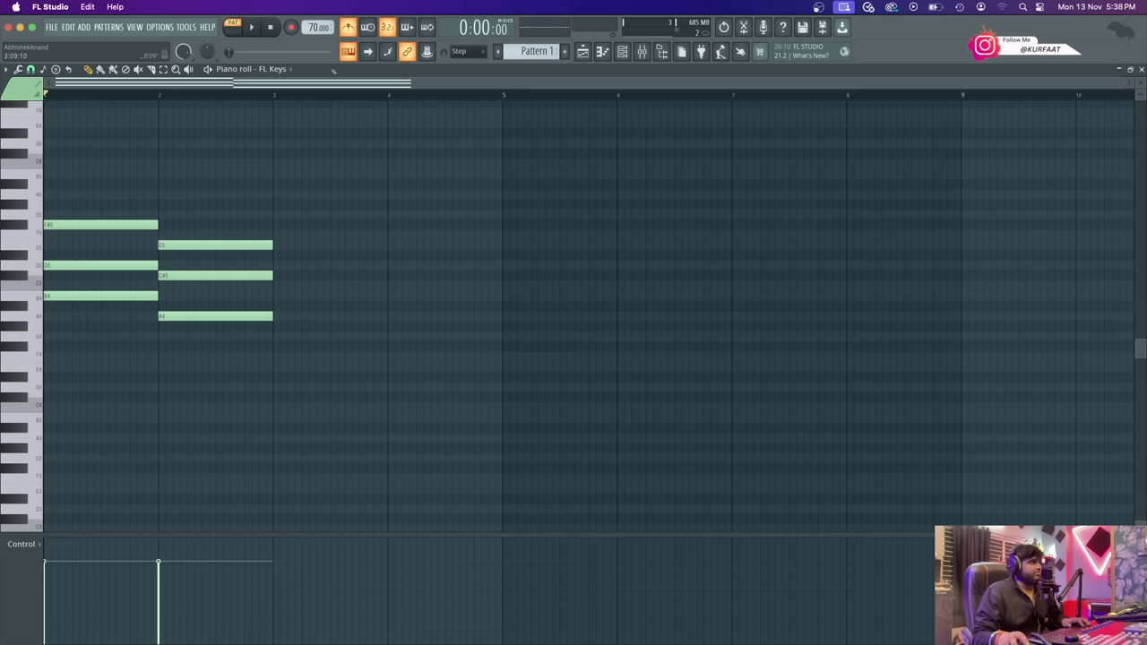
{"action": "key", "text": "space"}
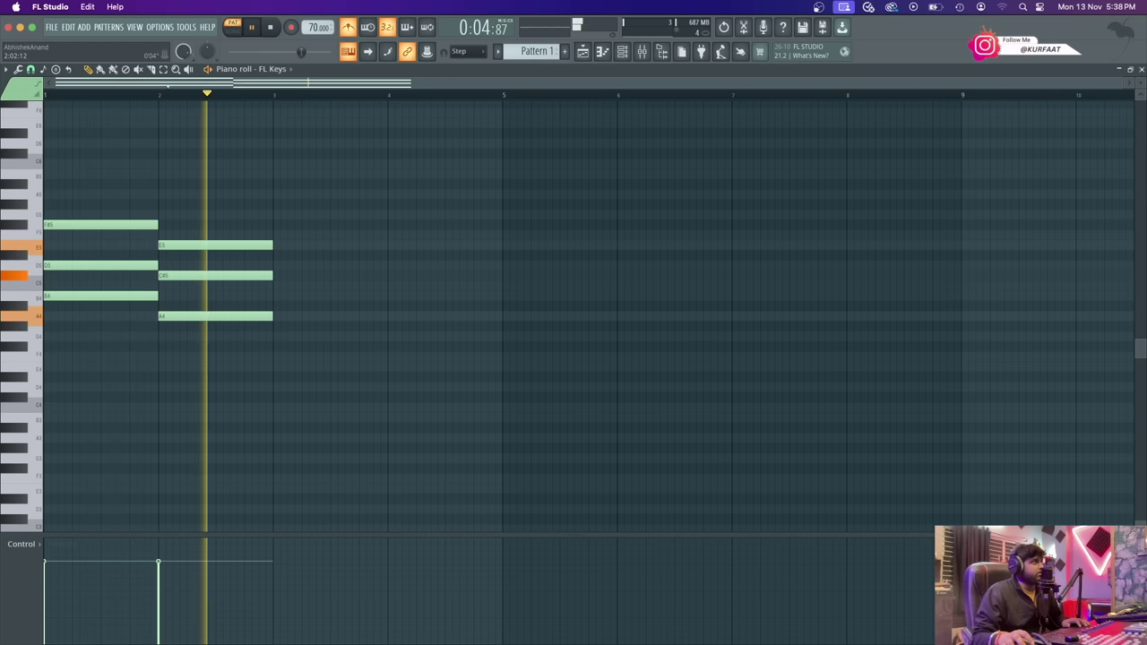
- Stop playback and examine the chord progressions of all verses on the Zara Zara Behekta Hai chord page in Safari
{"action": "key", "text": "space"}
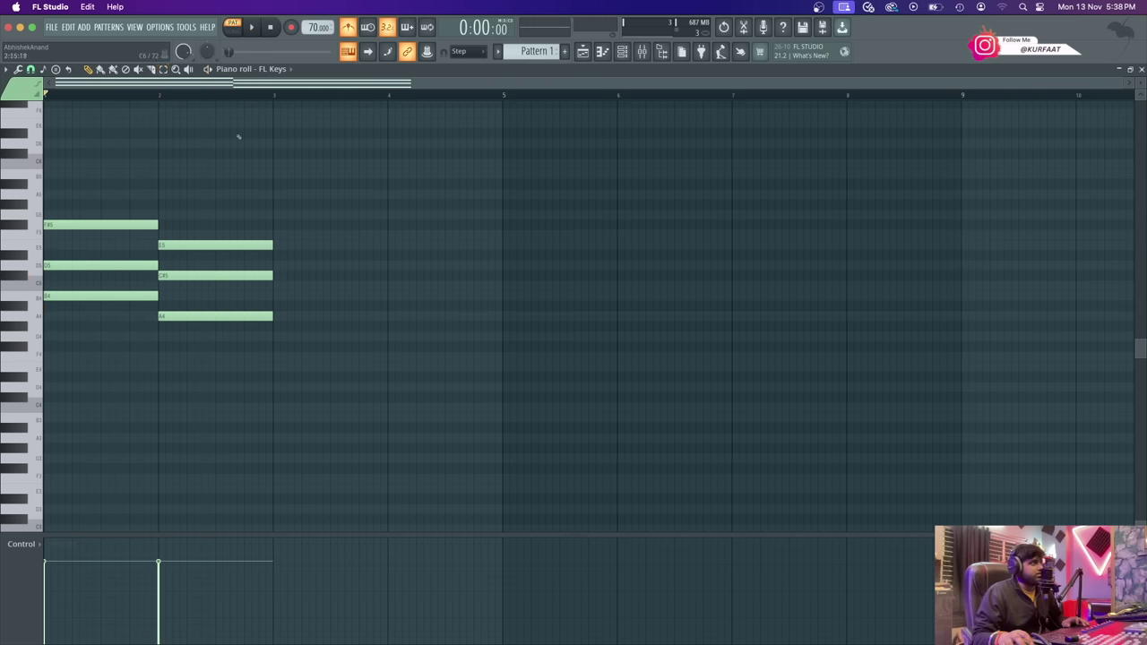
{"action": "key", "text": "super+Tab"}
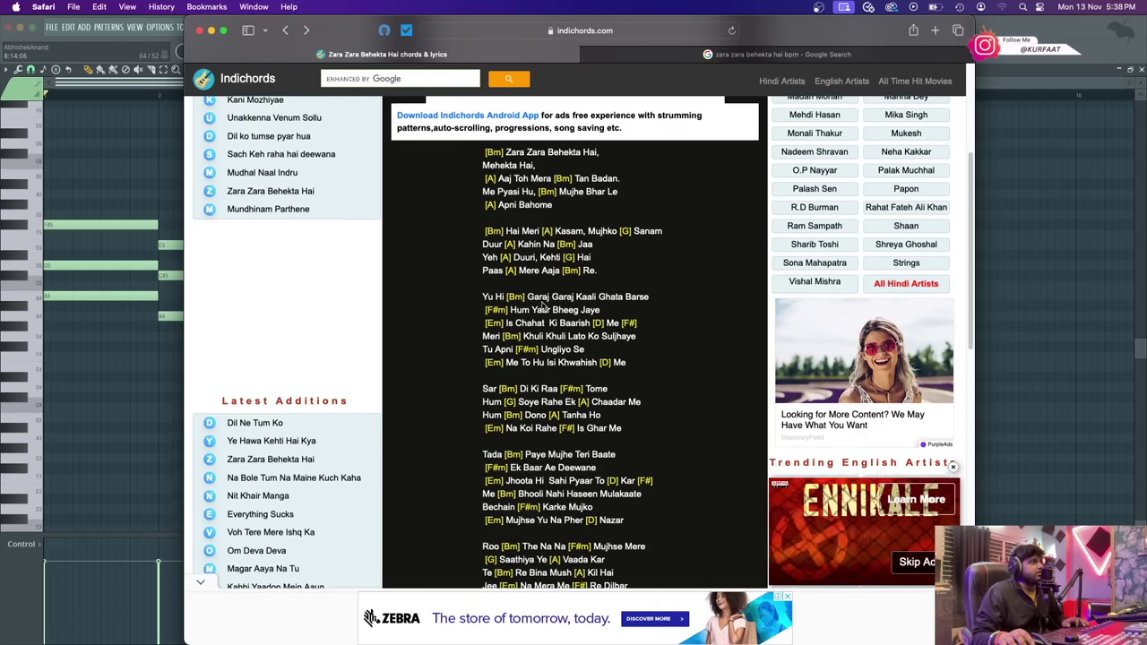
{"action": "scroll", "coordinate": [536, 358], "scroll_direction": "down", "scroll_amount": 2}
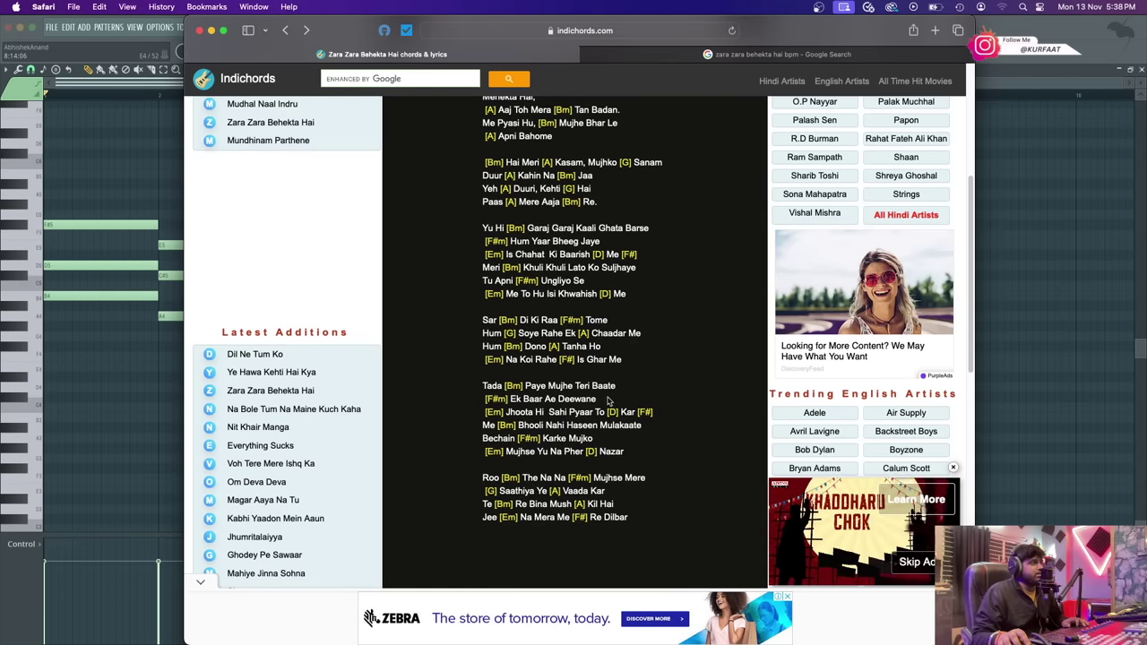
{"action": "scroll", "coordinate": [573, 377], "scroll_direction": "up", "scroll_amount": 4}
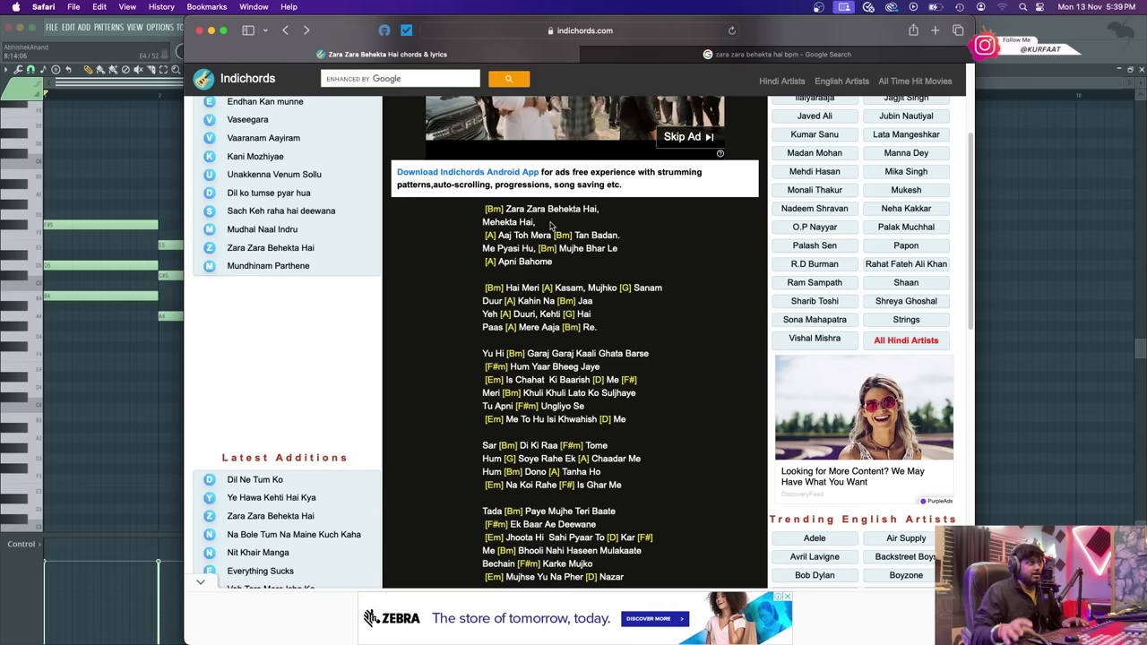
{"action": "scroll", "coordinate": [541, 334], "scroll_direction": "down", "scroll_amount": 2}
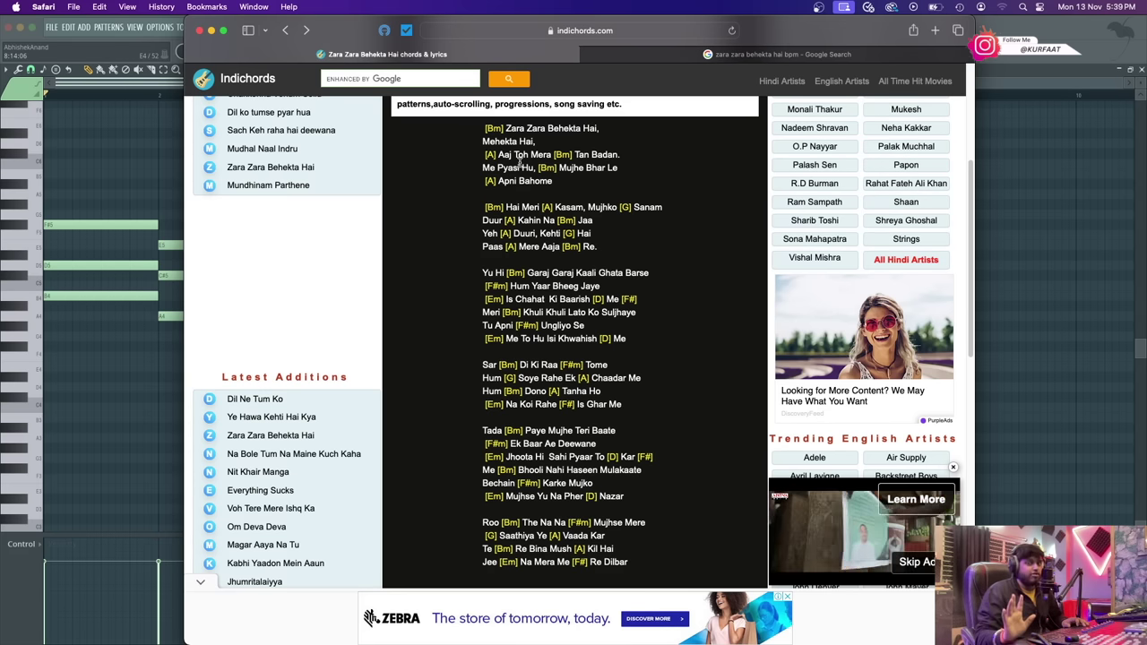
{"action": "scroll", "coordinate": [525, 256], "scroll_direction": "down", "scroll_amount": 1}
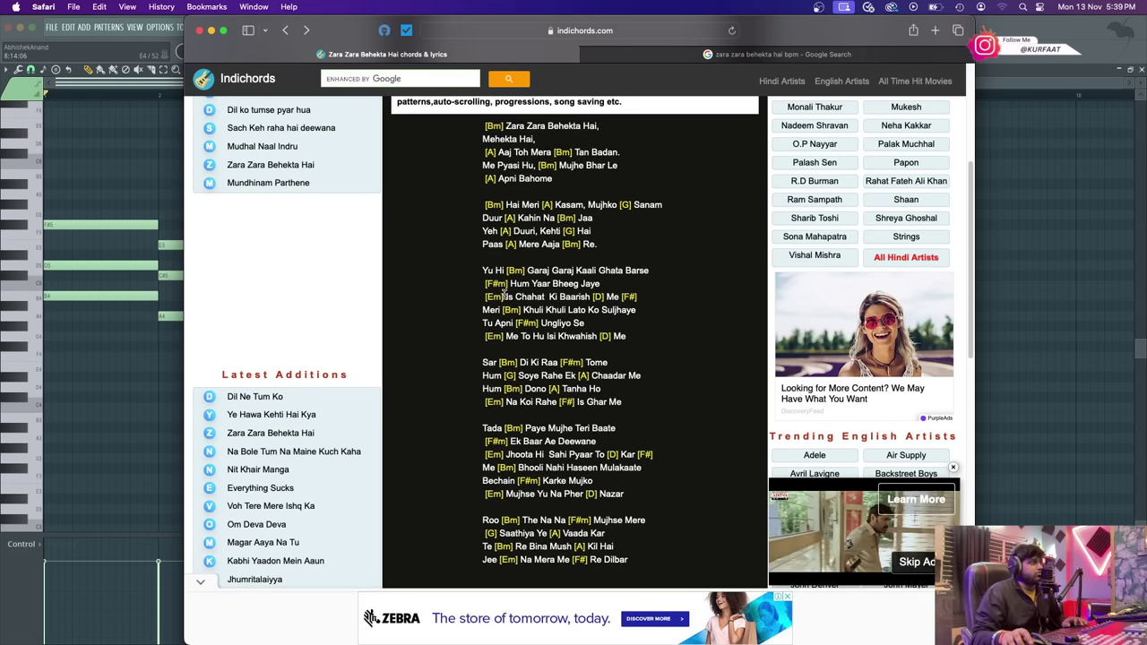
{"action": "scroll", "coordinate": [507, 309], "scroll_direction": "down", "scroll_amount": 1}
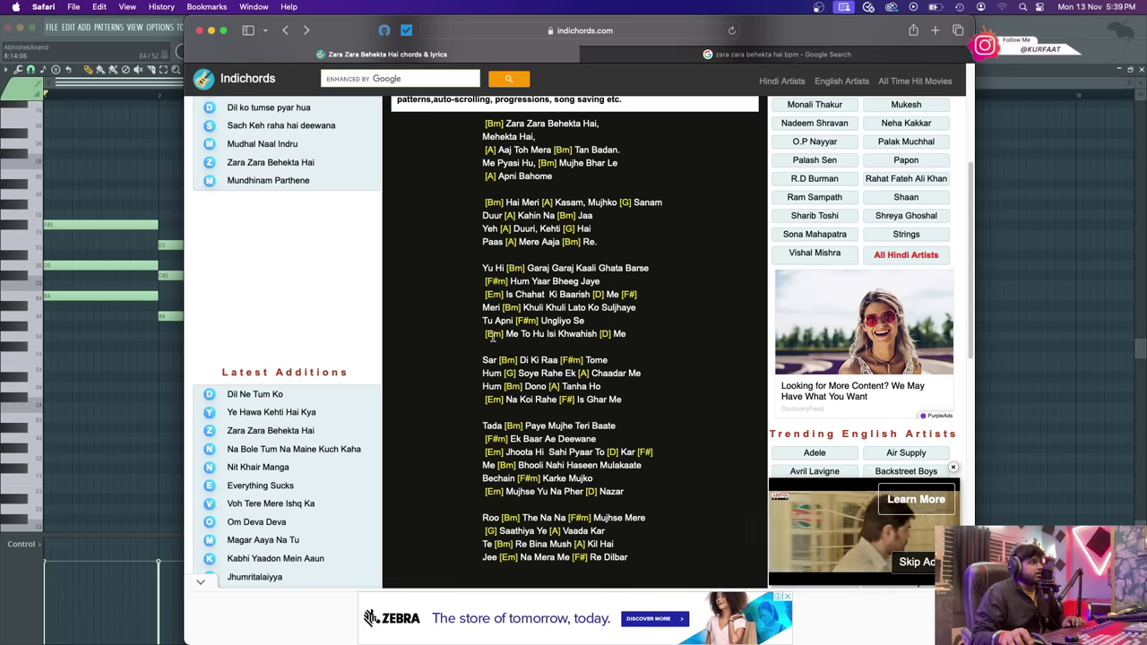
{"action": "scroll", "coordinate": [512, 299], "scroll_direction": "down", "scroll_amount": 3}
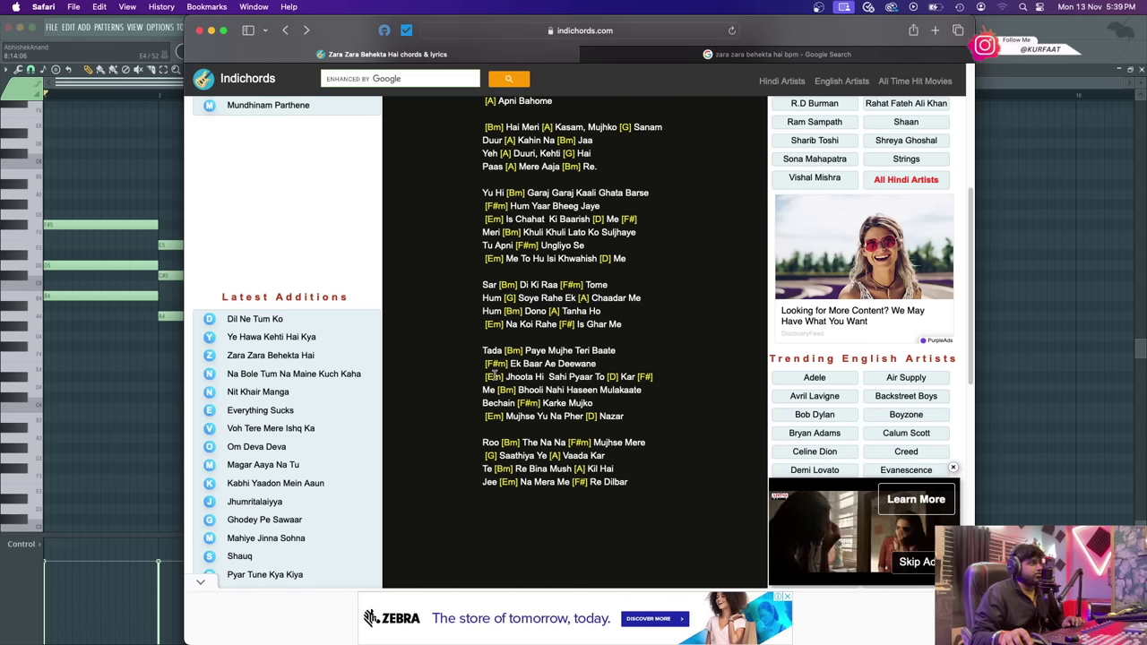
- Return to FL Studio, briefly play the pattern, and delete the three-note A major chord in bar 2
{"action": "left_click", "coordinate": [113, 156]}
{"action": "right_click", "coordinate": [116, 156]}
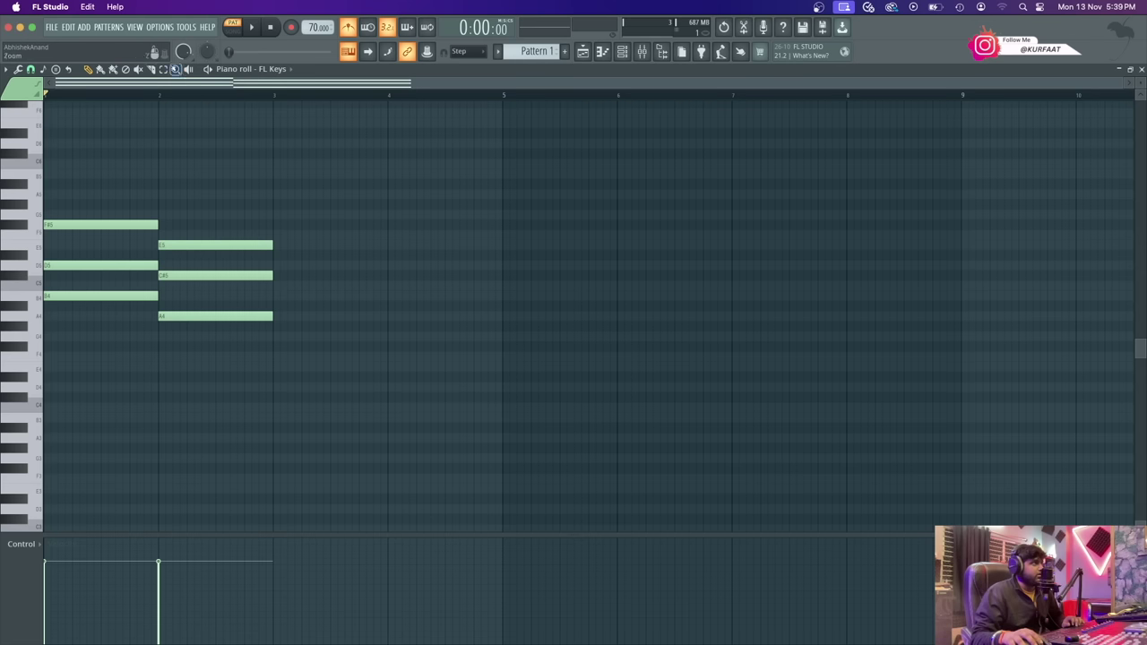
{"action": "left_click", "coordinate": [161, 72]}
{"action": "key", "text": "space"}
{"action": "left_click_drag", "start_coordinate": [229, 199], "coordinate": [223, 381]}
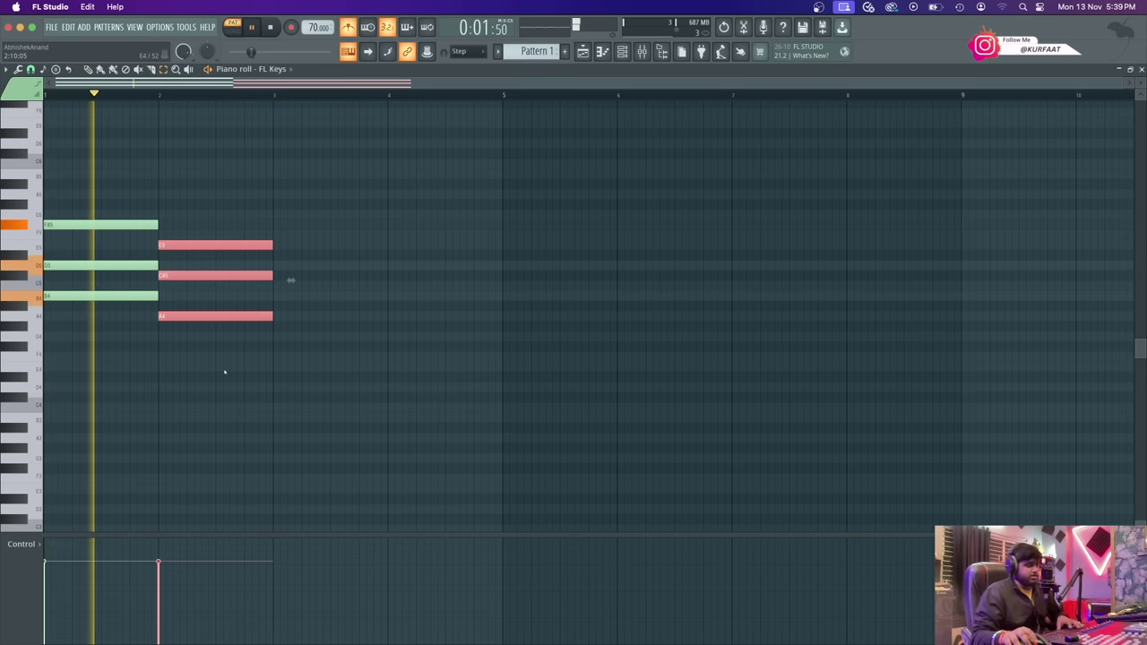
{"action": "key", "text": "Delete"}
{"action": "key", "text": "space"}
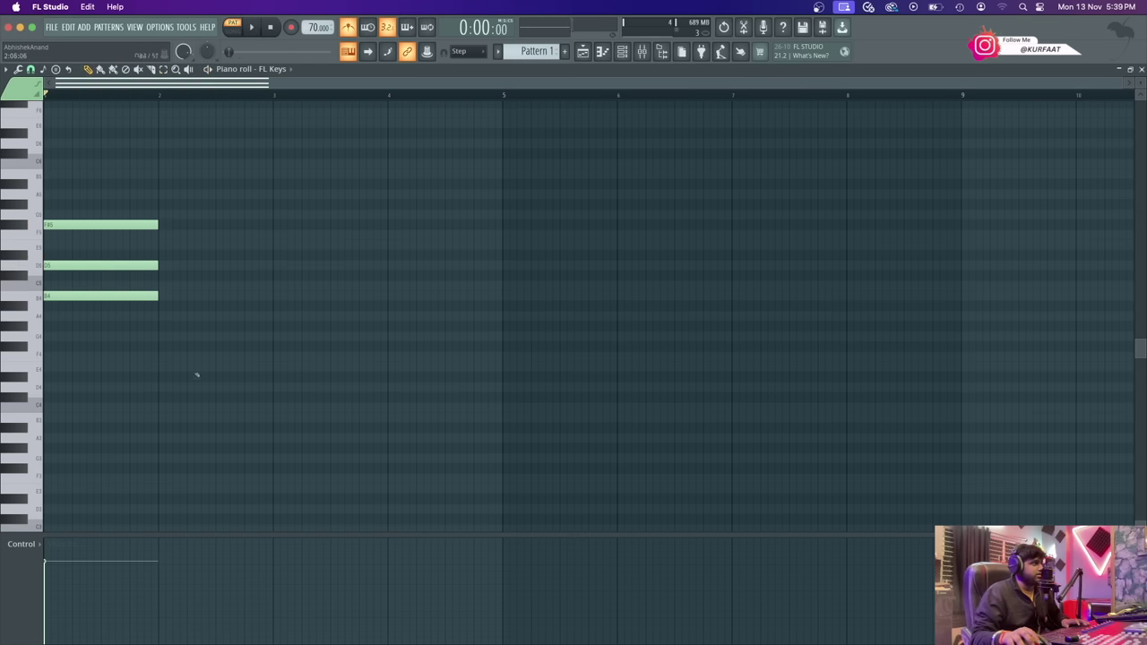
- Place one-bar F#4 and A4 notes at the start of bar 2
{"action": "left_click", "coordinate": [179, 346]}
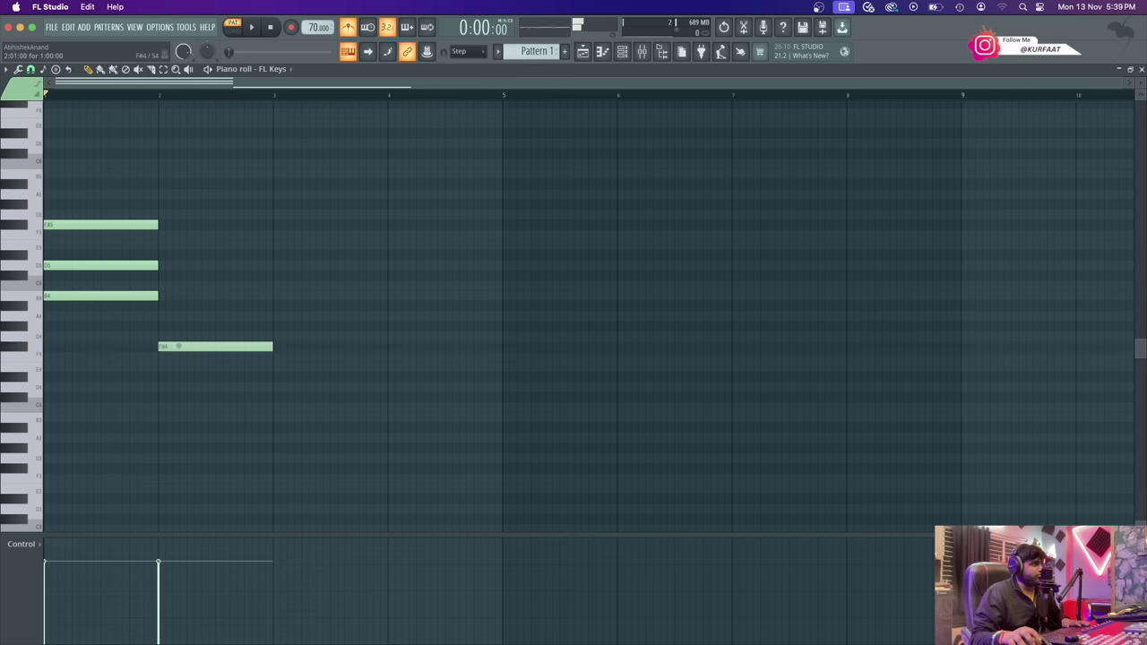
{"action": "left_click", "coordinate": [168, 336]}
{"action": "right_click", "coordinate": [167, 335]}
{"action": "left_click", "coordinate": [168, 326]}
{"action": "right_click", "coordinate": [168, 326]}
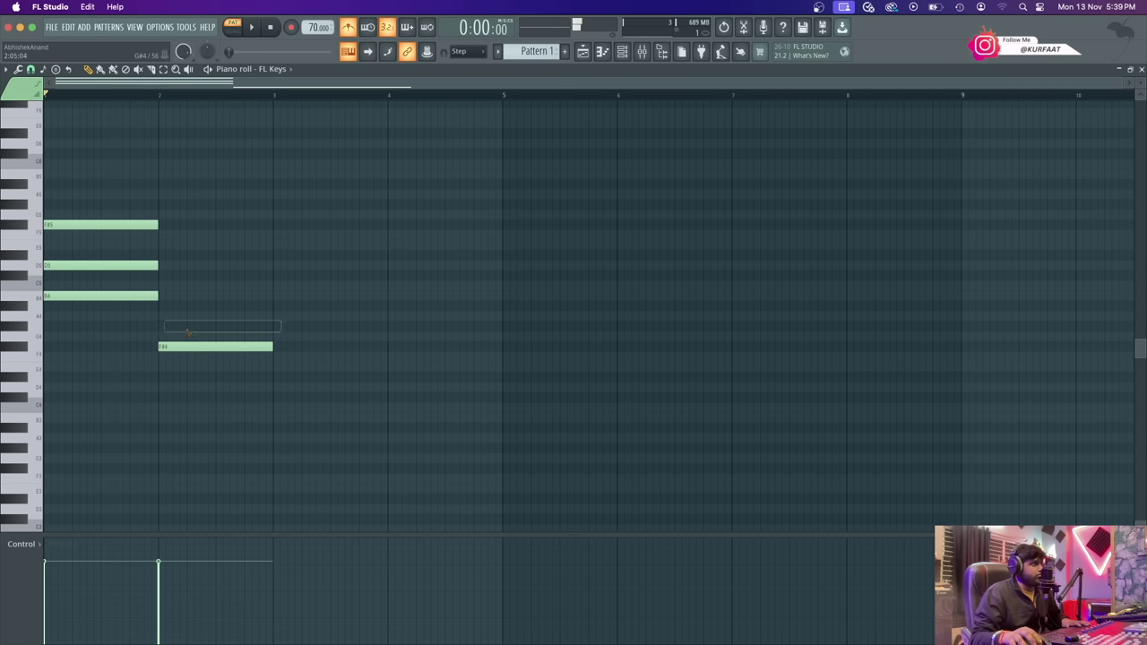
{"action": "left_click", "coordinate": [160, 316]}
- Complete the F#m chord in bar 2 with a one-bar C#5 note
{"action": "left_click", "coordinate": [166, 305]}
{"action": "right_click", "coordinate": [167, 306]}
{"action": "left_click", "coordinate": [166, 295]}
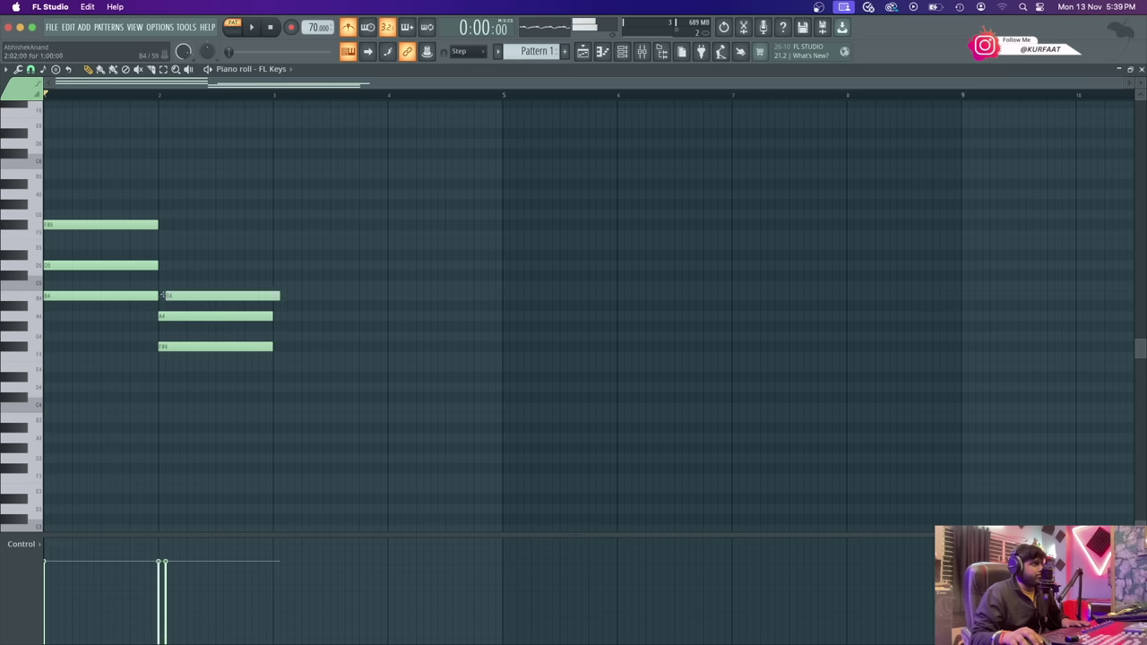
{"action": "right_click", "coordinate": [166, 295]}
{"action": "left_click", "coordinate": [166, 285]}
{"action": "right_click", "coordinate": [165, 285]}
{"action": "left_click", "coordinate": [167, 275]}
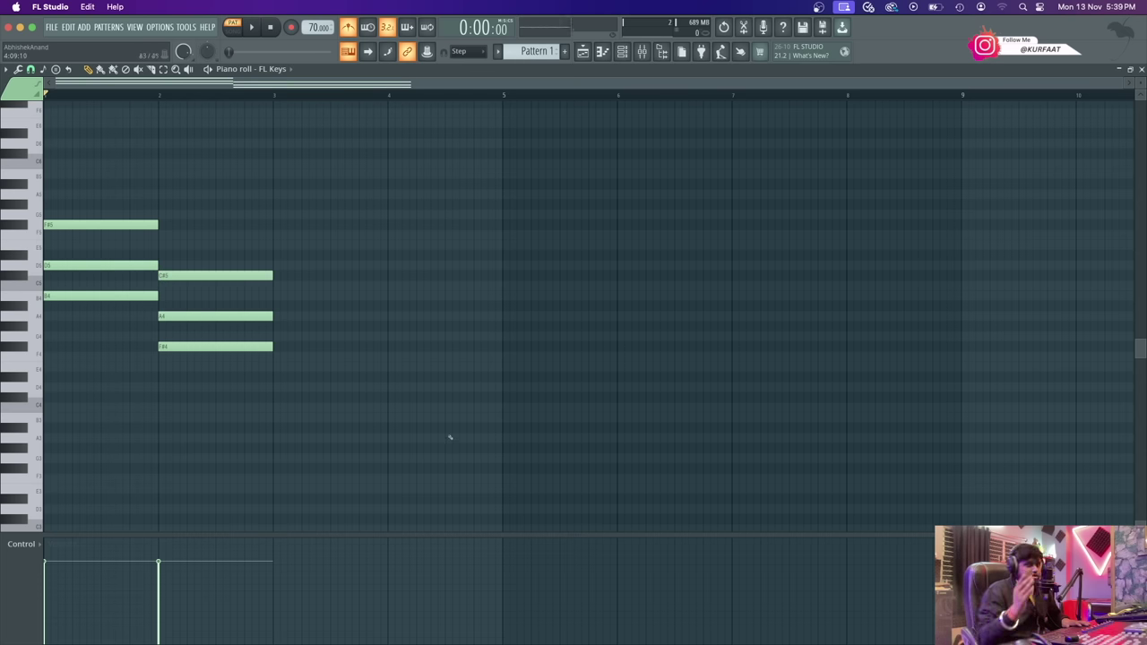
- Look up the next chord in Safari and place one-bar E4 and G4 notes at the start of bar 3 in FL Studio
{"action": "key", "text": "super+Tab"}
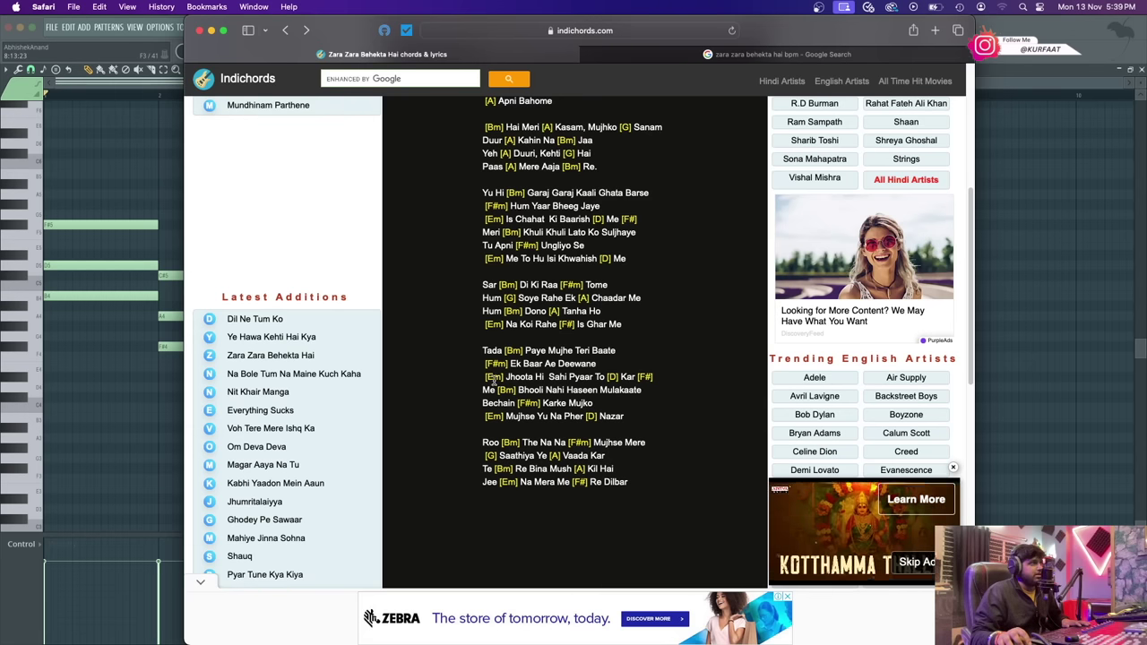
{"action": "key", "text": "super+Tab"}
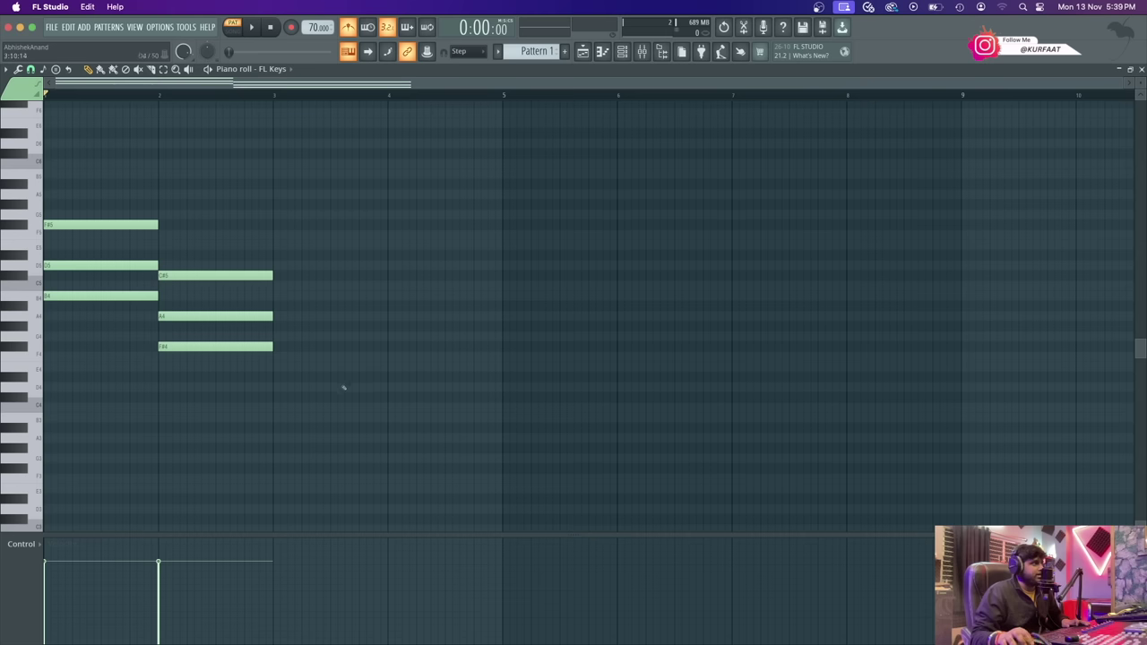
{"action": "left_click", "coordinate": [280, 371]}
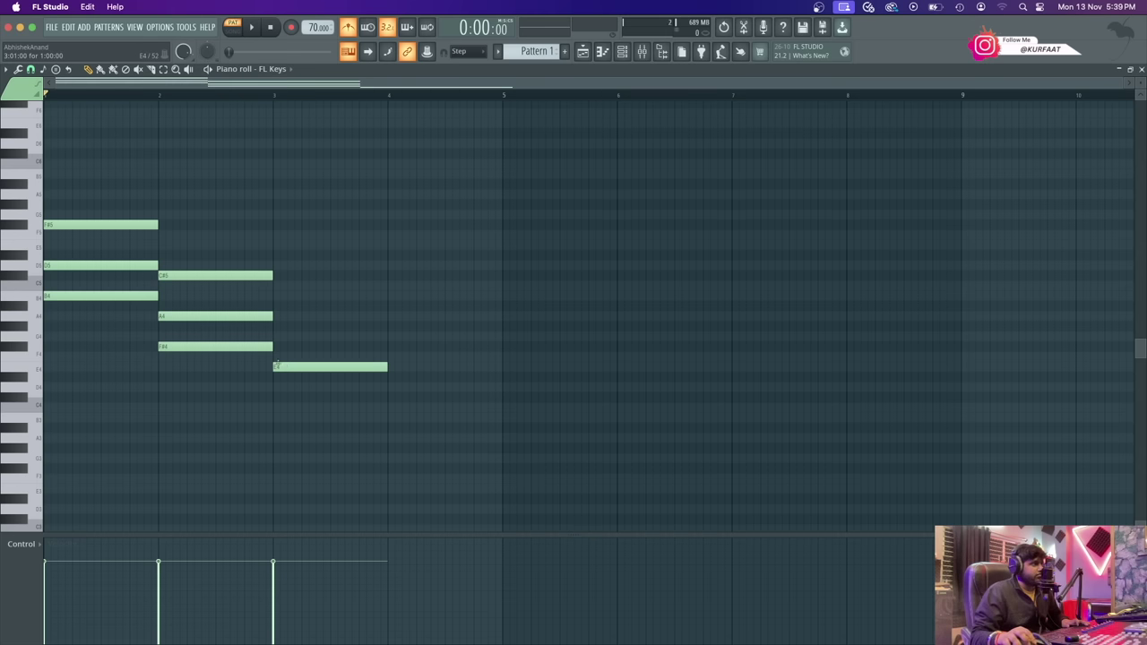
{"action": "left_click", "coordinate": [278, 366]}
{"action": "left_click", "coordinate": [289, 355]}
{"action": "right_click", "coordinate": [287, 354]}
{"action": "left_click", "coordinate": [286, 347]}
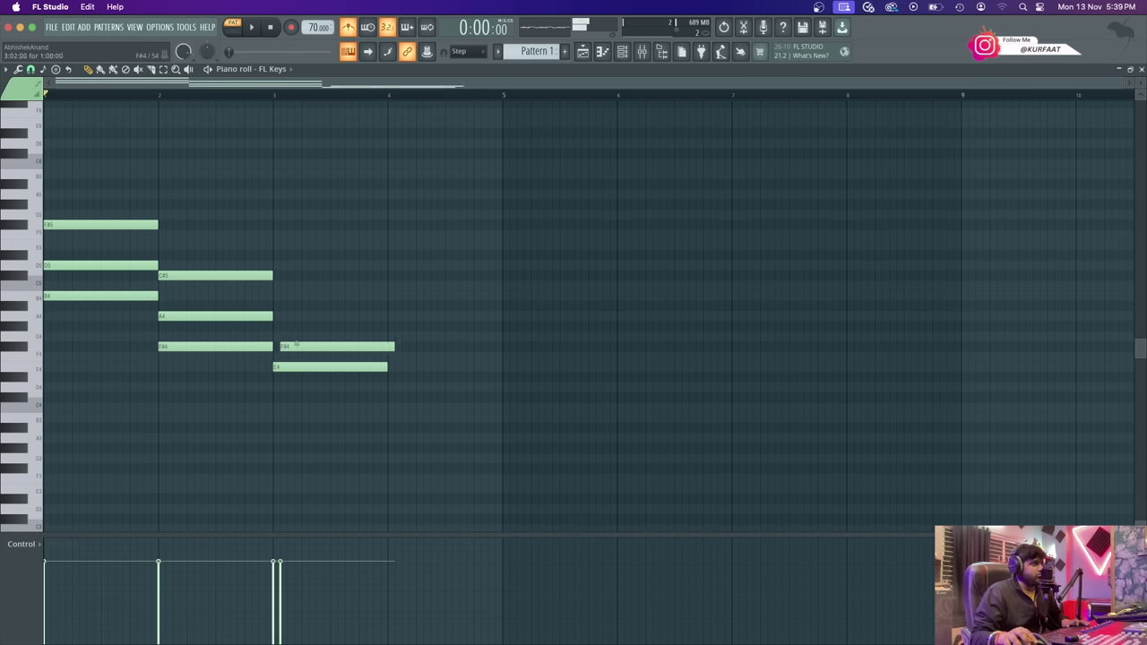
{"action": "right_click", "coordinate": [294, 345]}
{"action": "left_click", "coordinate": [296, 336]}
- Complete the Em chord in bar 3 with a one-bar B4 note and play back the pattern
{"action": "left_click", "coordinate": [280, 328]}
{"action": "right_click", "coordinate": [290, 328]}
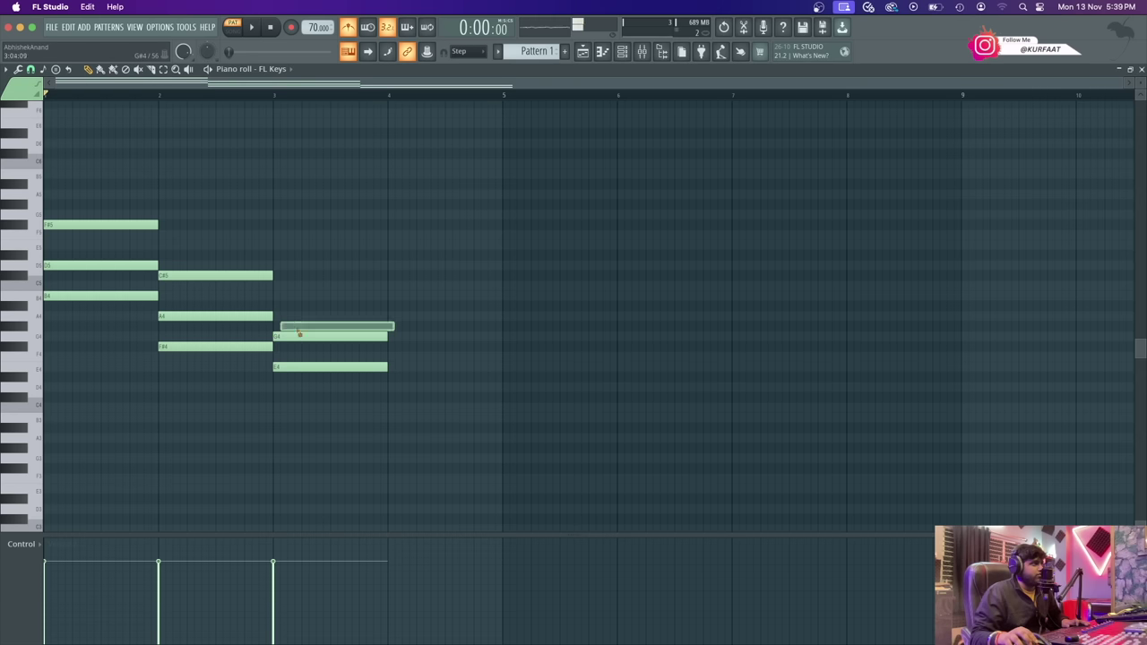
{"action": "left_click", "coordinate": [285, 318]}
{"action": "right_click", "coordinate": [284, 316]}
{"action": "left_click", "coordinate": [281, 306]}
{"action": "right_click", "coordinate": [278, 306]}
{"action": "left_click", "coordinate": [277, 297]}
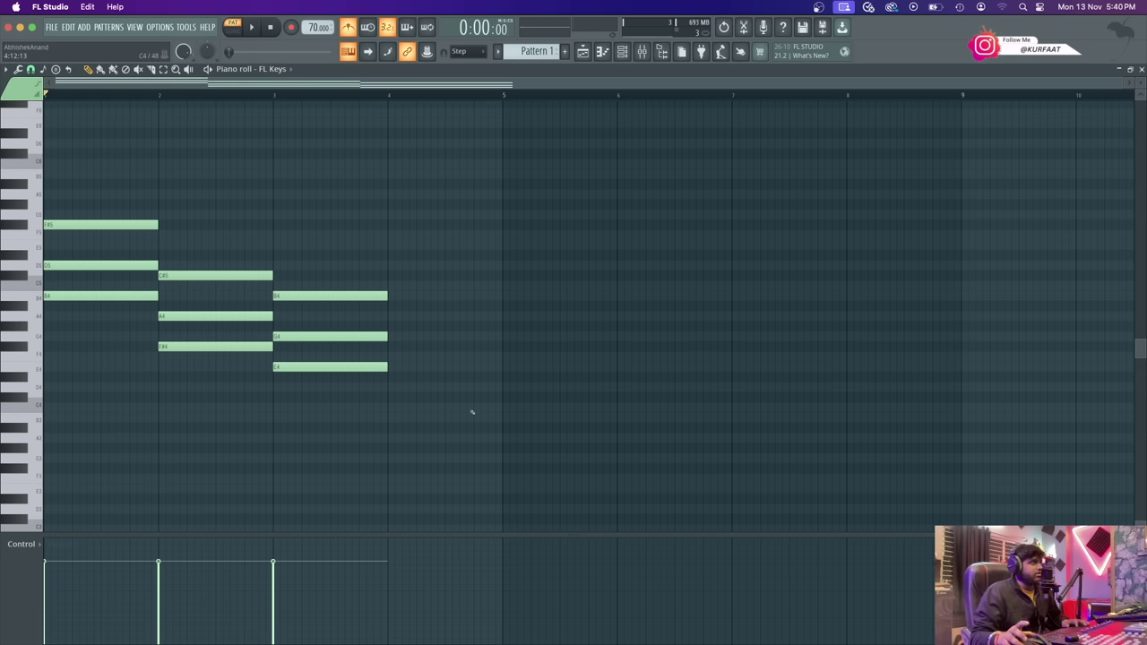
{"action": "key", "text": "space"}
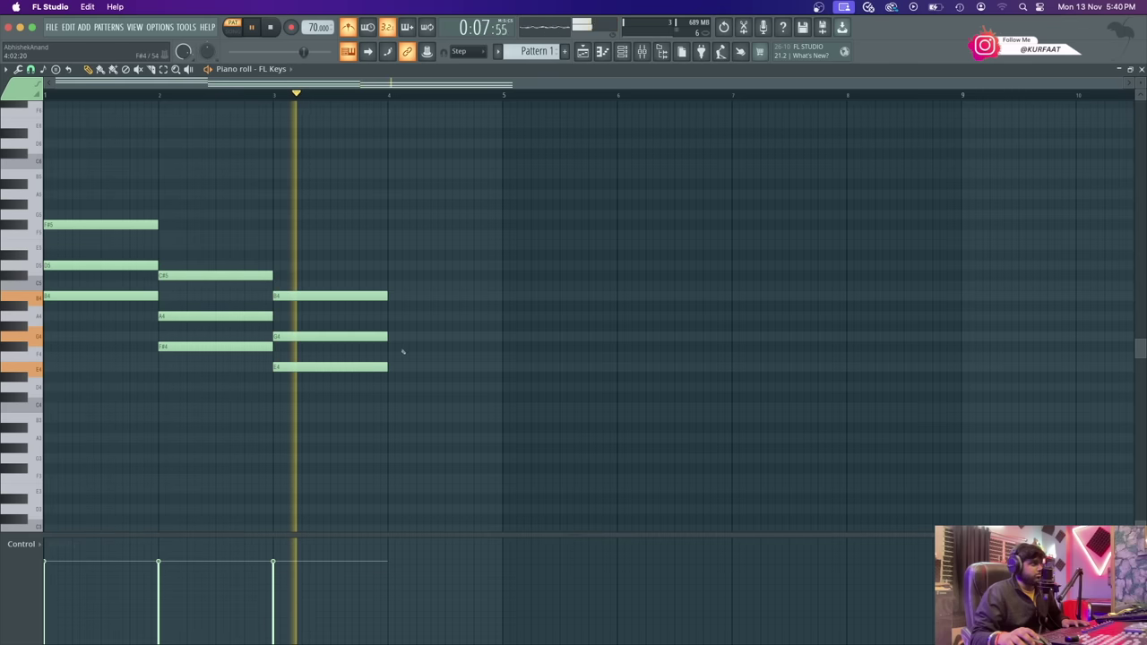
{"action": "key", "text": "space"}
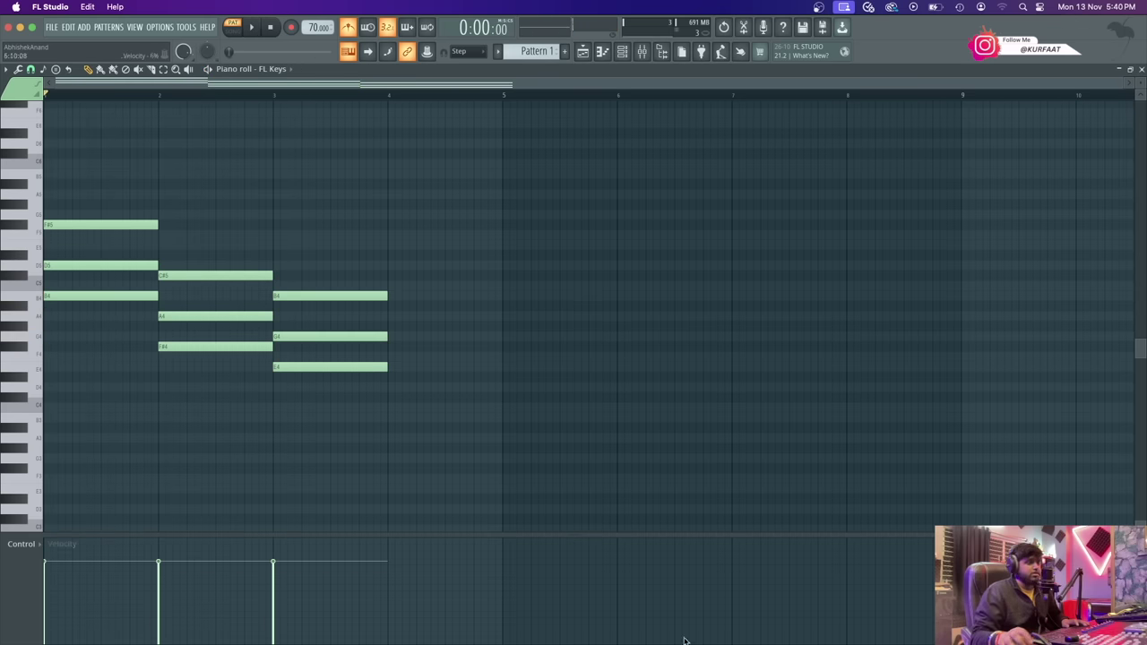
- Look up the following chord in Safari and build F# major in FL Studio's bar 4 with one-bar F#4, A#4 and C#5 notes
{"action": "key", "text": "super+Tab"}
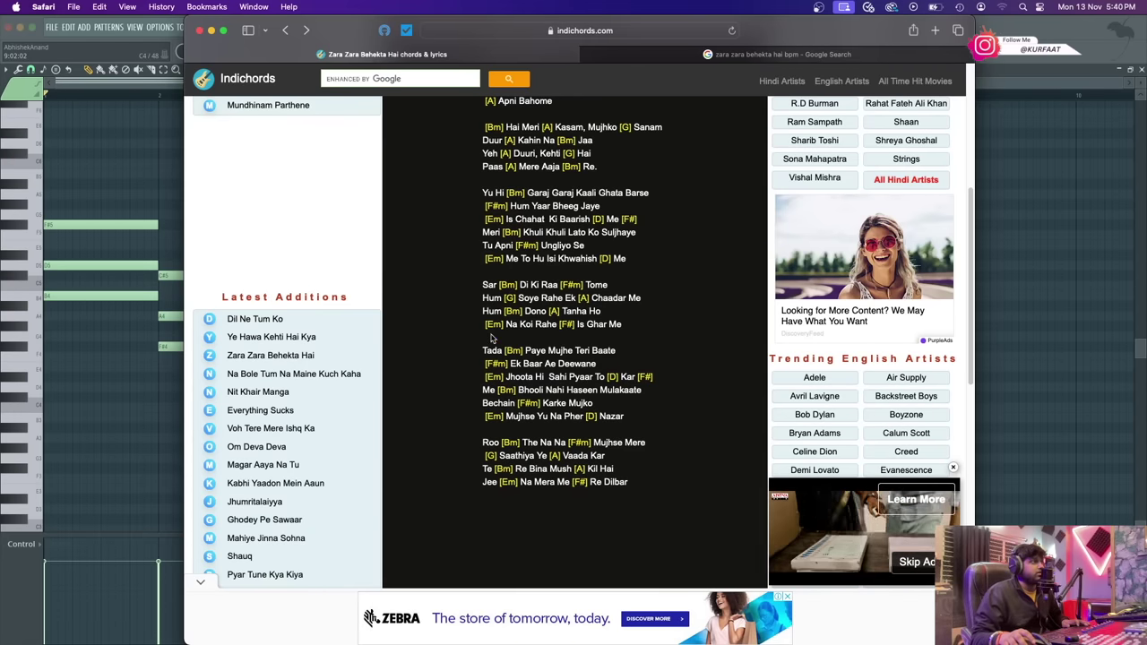
{"action": "scroll", "coordinate": [514, 356], "scroll_direction": "down", "scroll_amount": 1}
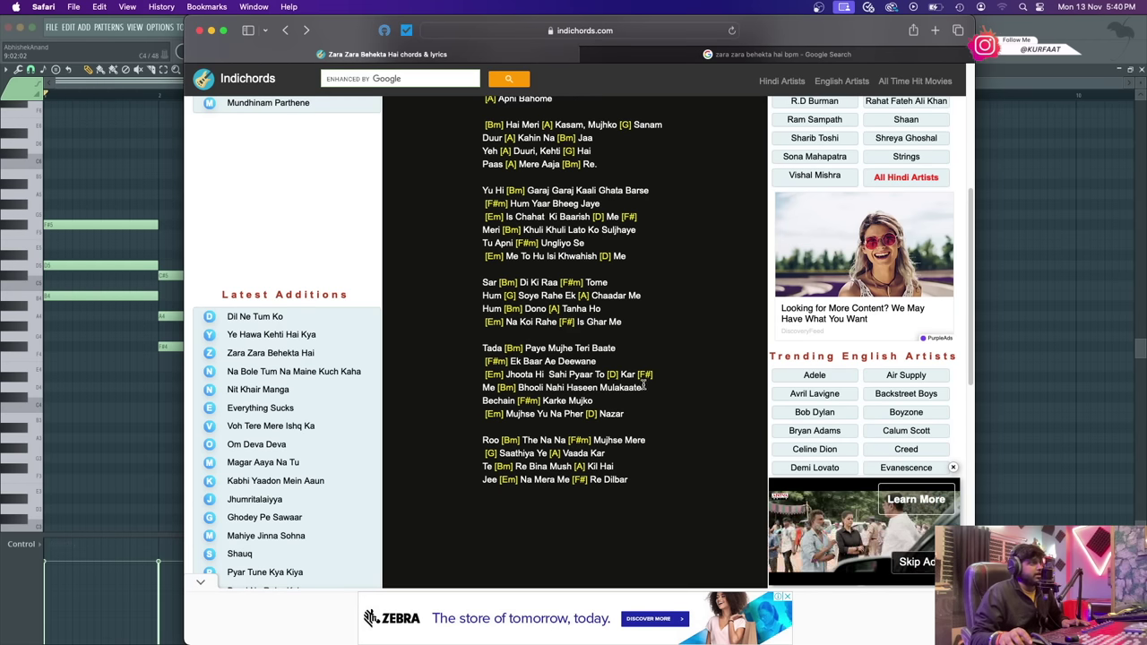
{"action": "left_click", "coordinate": [153, 192]}
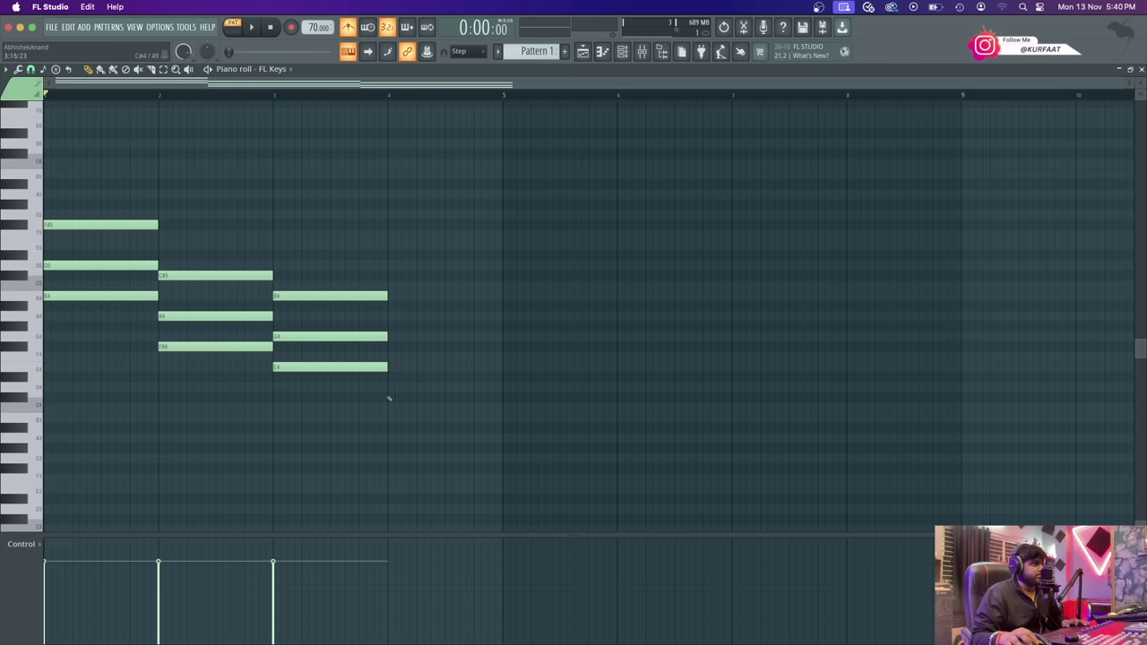
{"action": "left_click", "coordinate": [417, 377]}
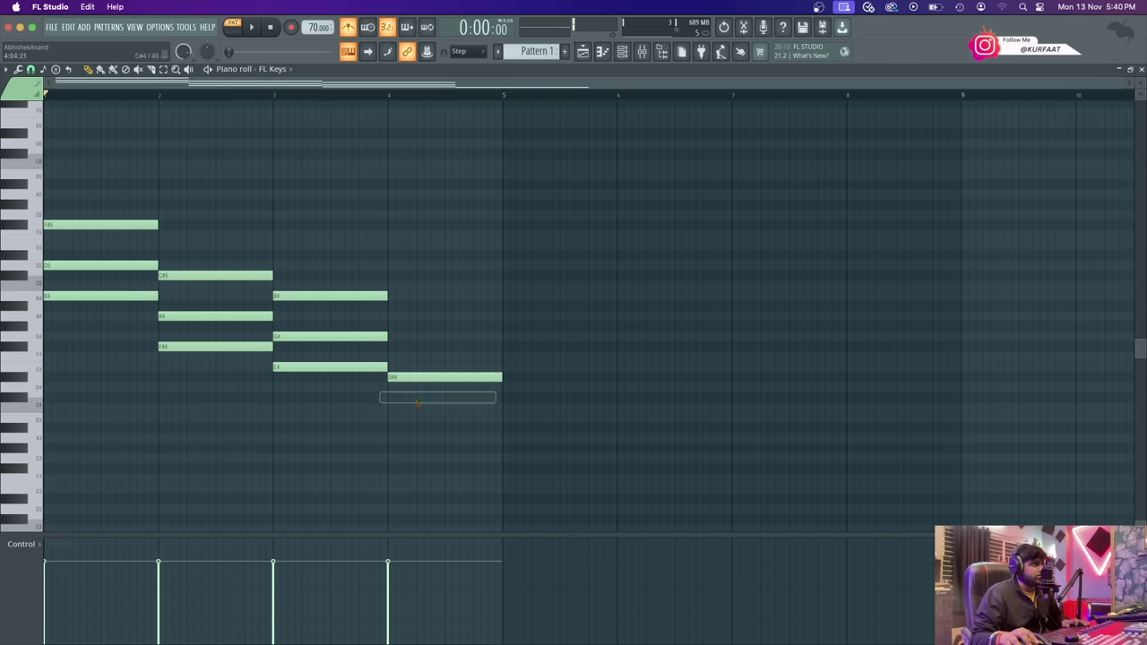
{"action": "right_click", "coordinate": [414, 377]}
{"action": "left_click", "coordinate": [436, 346]}
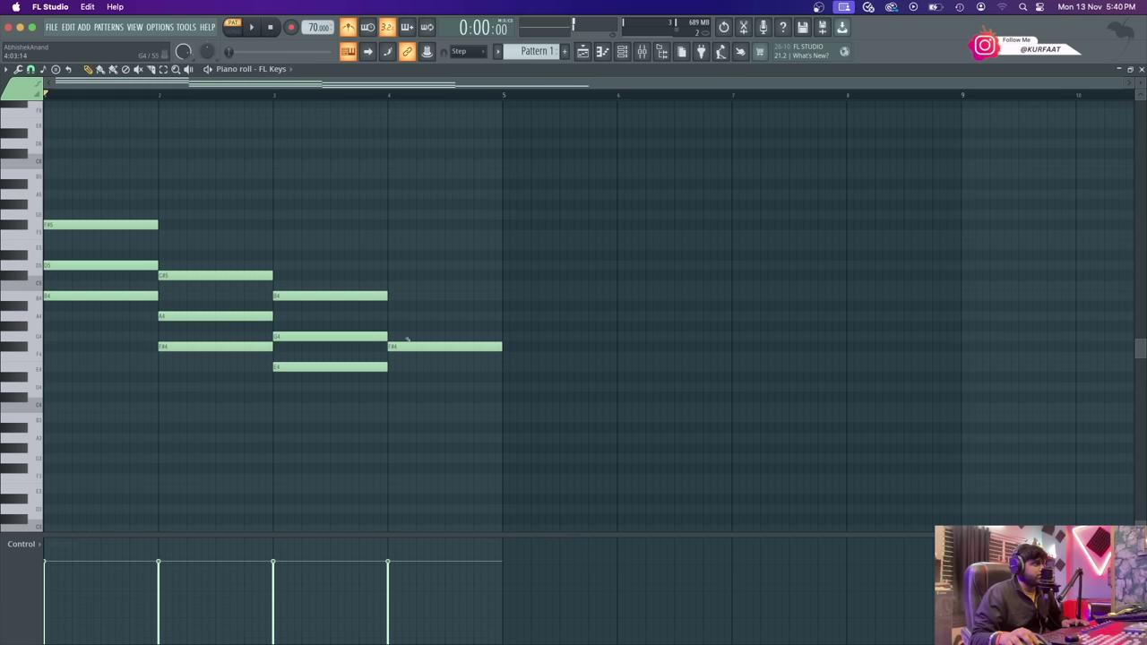
{"action": "left_click_drag", "start_coordinate": [403, 340], "coordinate": [382, 266]}
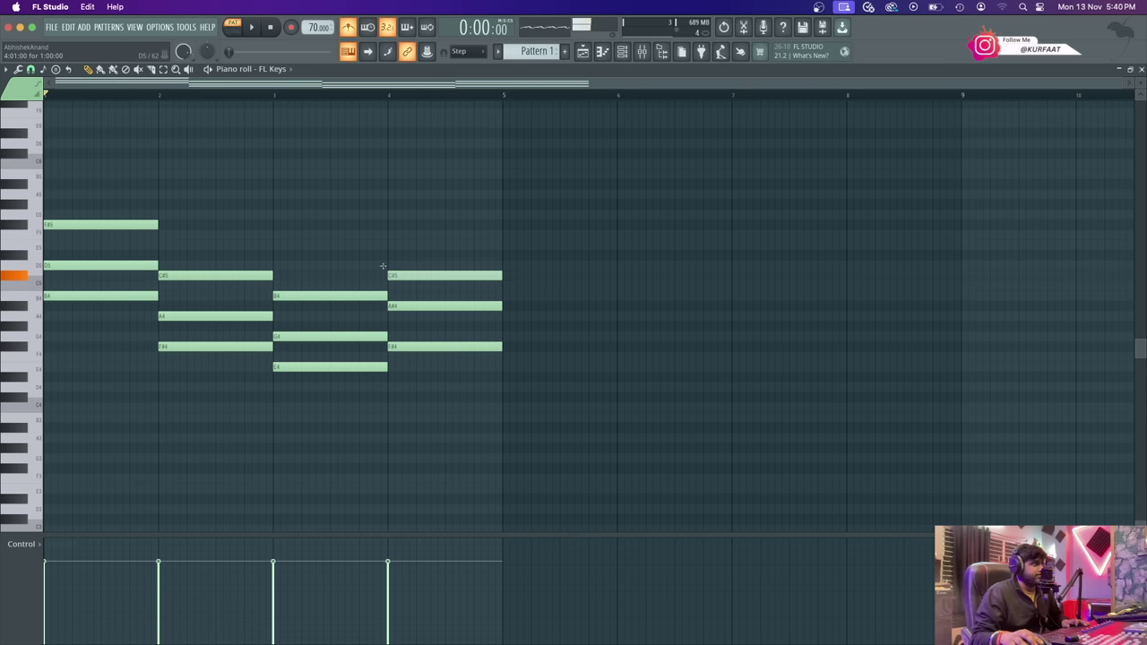
- Play back the four-bar progression while trying bar 2's middle note at A#4 and moving it back to A4
{"action": "key", "text": "space"}
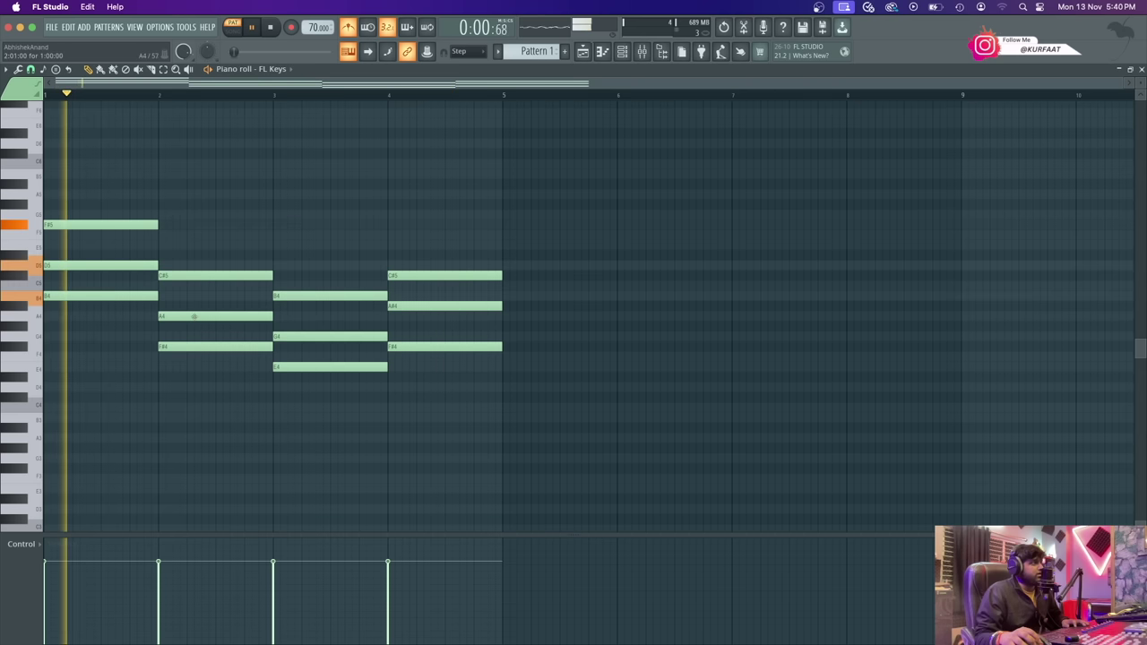
{"action": "left_click_drag", "start_coordinate": [185, 316], "coordinate": [195, 303]}
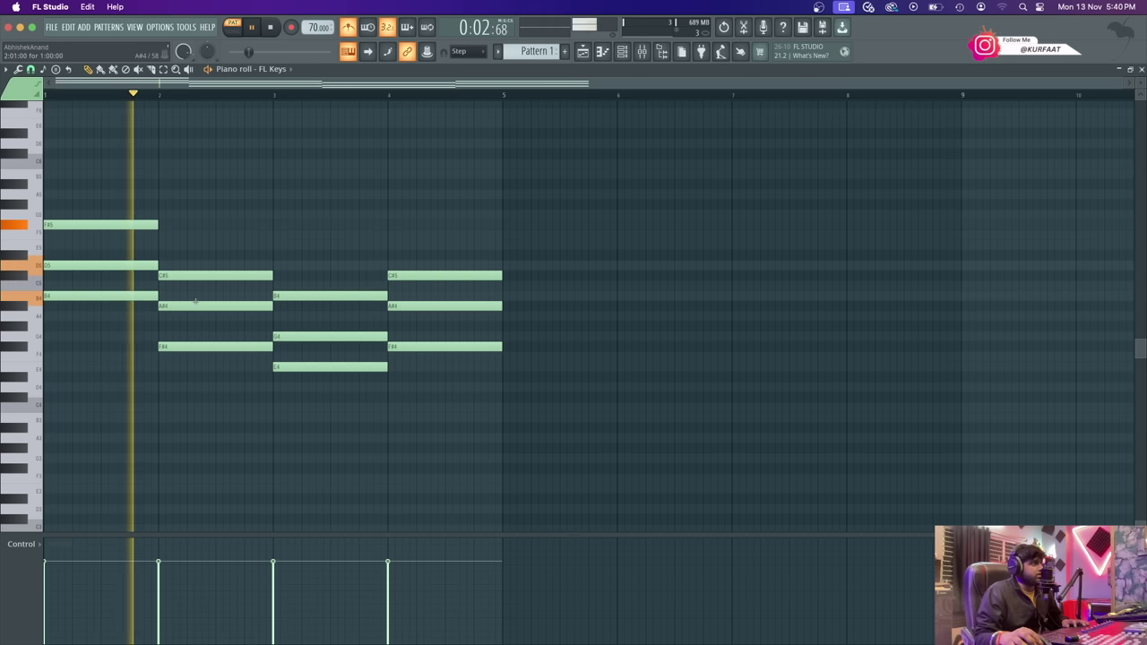
{"action": "left_click_drag", "start_coordinate": [192, 309], "coordinate": [193, 319]}
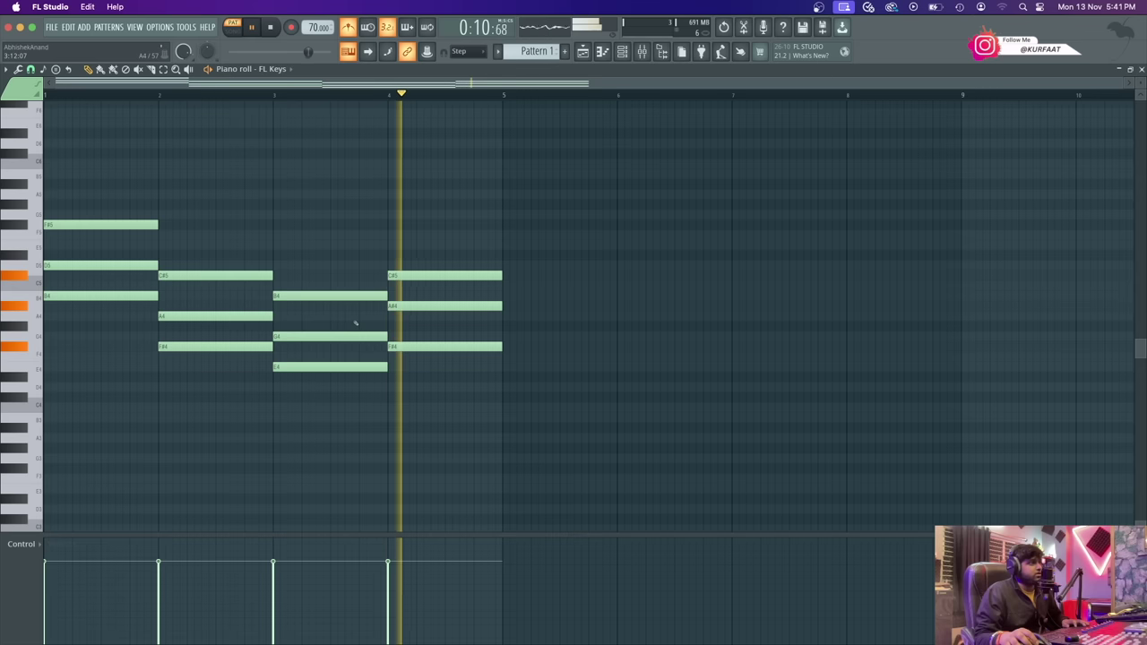
{"action": "key", "text": "space"}
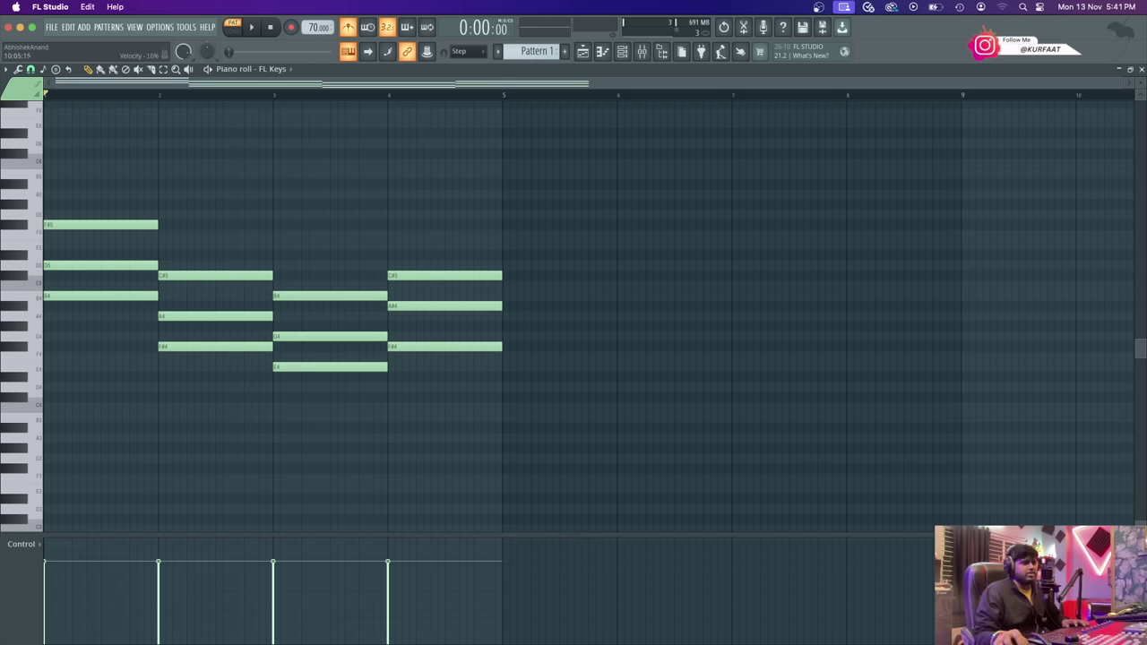
- Check the chord sheet in Safari and copy all the notes from FL Studio's Pattern 1 into Pattern 2
{"action": "key", "text": "super+Tab"}
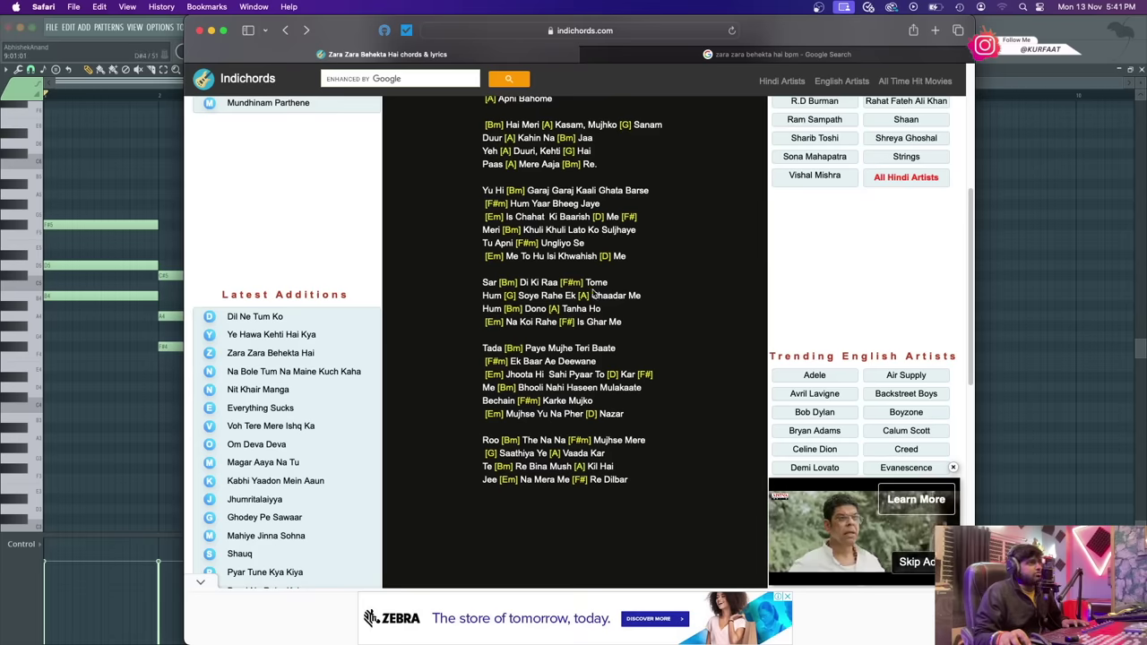
{"action": "key", "text": "super+Tab"}
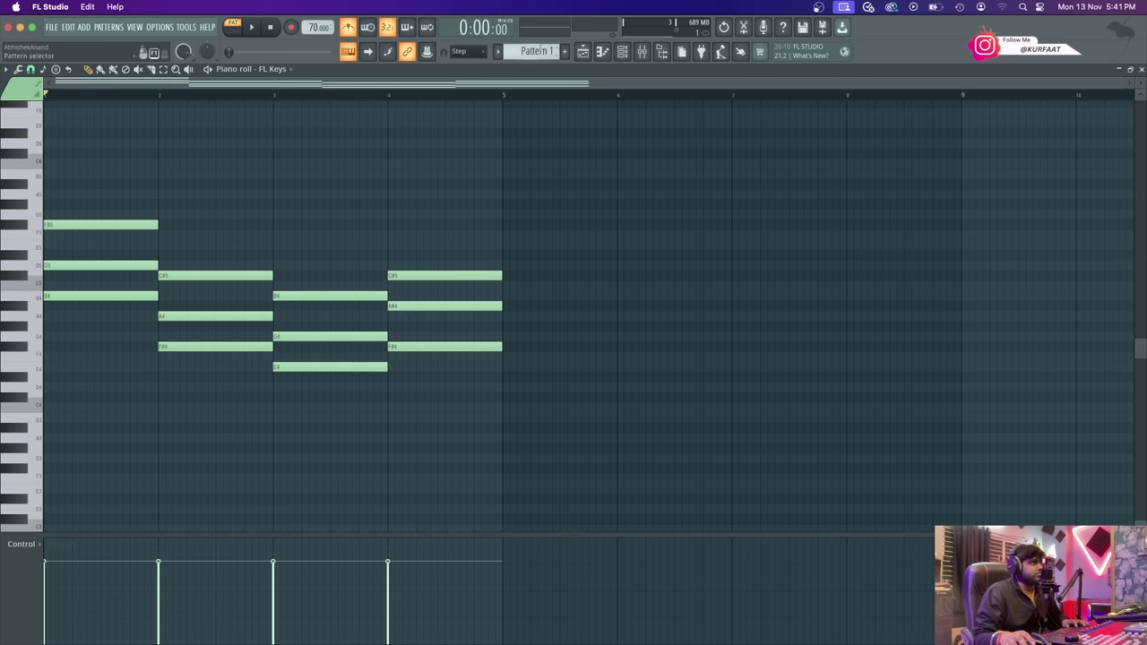
{"action": "key", "text": "super+a"}
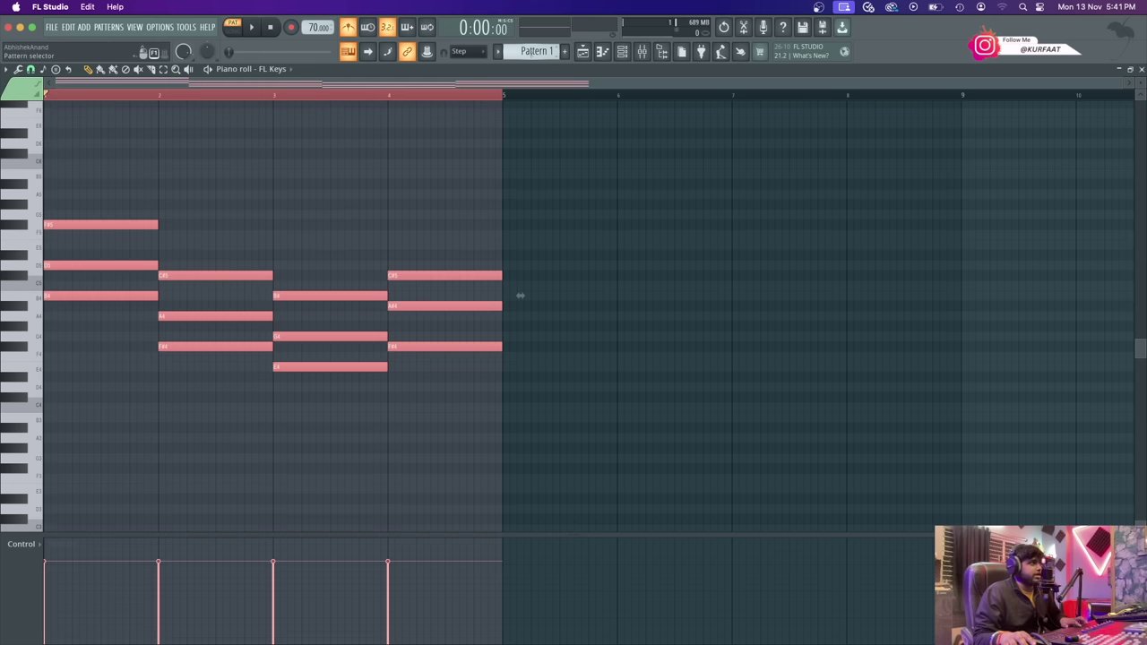
{"action": "scroll", "coordinate": [531, 52], "scroll_direction": "down", "scroll_amount": 1}
{"action": "key", "text": "super+v"}
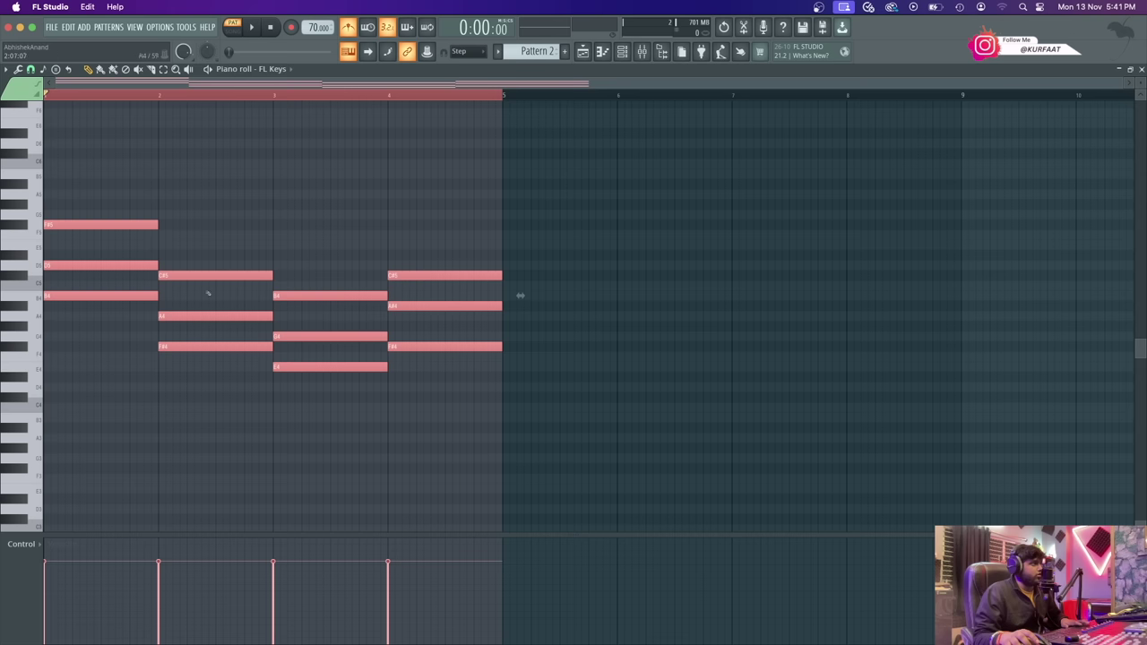
- Shorten every chord note in Pattern 2 to half a bar and clear the note selection
{"action": "left_click_drag", "start_coordinate": [495, 275], "coordinate": [440, 275]}
{"action": "left_click", "coordinate": [311, 215]}
{"action": "right_click", "coordinate": [312, 215]}
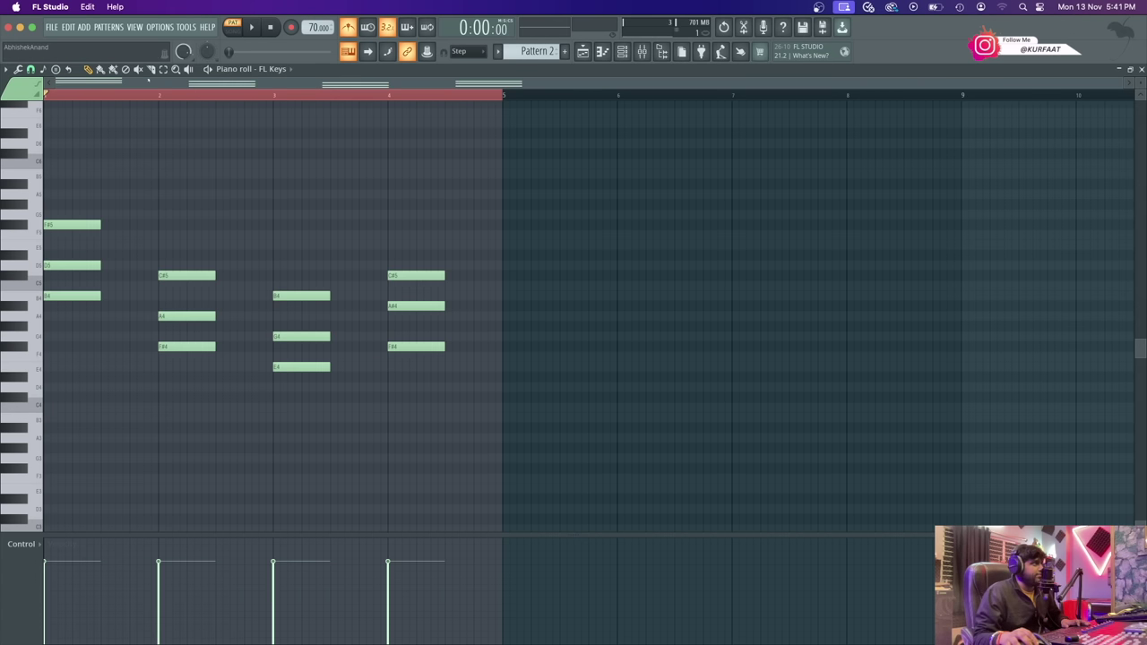
- Move the second, third and fourth chords earlier so all four half-bar chords run back to back across bars 1 and 2
{"action": "left_click_drag", "start_coordinate": [166, 101], "coordinate": [193, 382]}
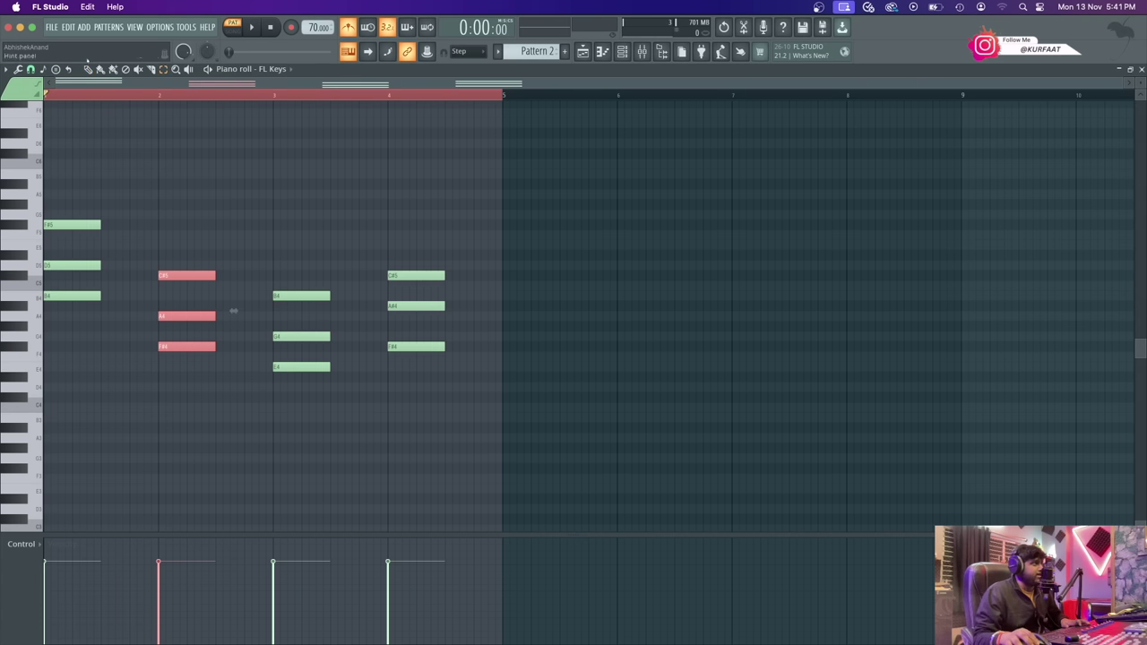
{"action": "left_click_drag", "start_coordinate": [233, 310], "coordinate": [177, 311]}
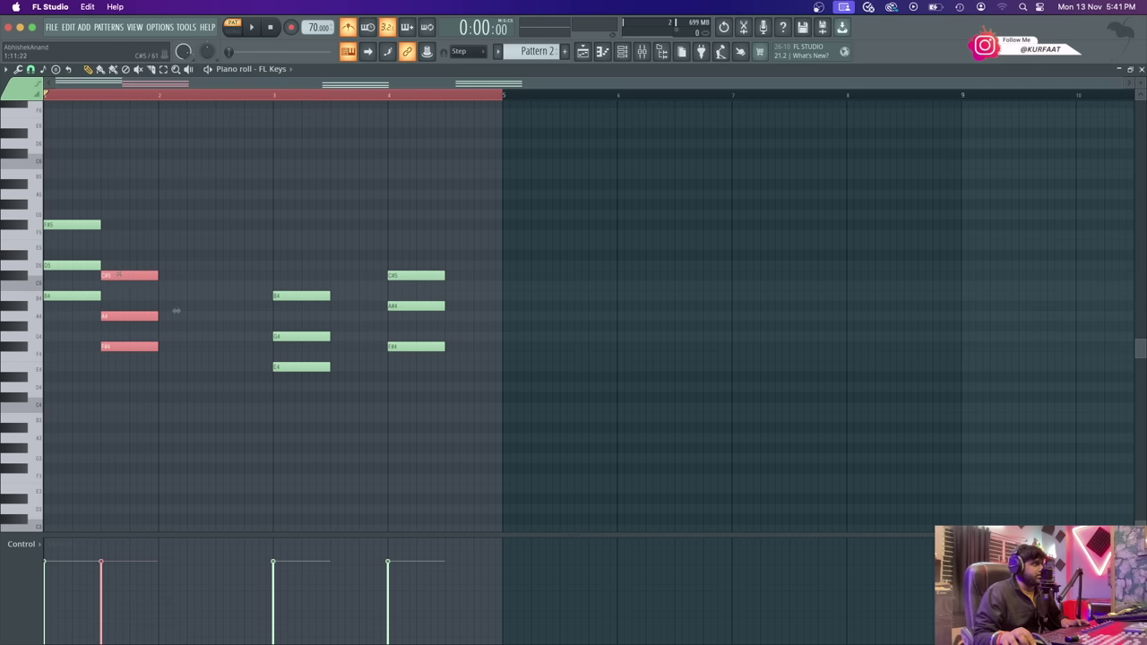
{"action": "left_click_drag", "start_coordinate": [266, 199], "coordinate": [329, 478]}
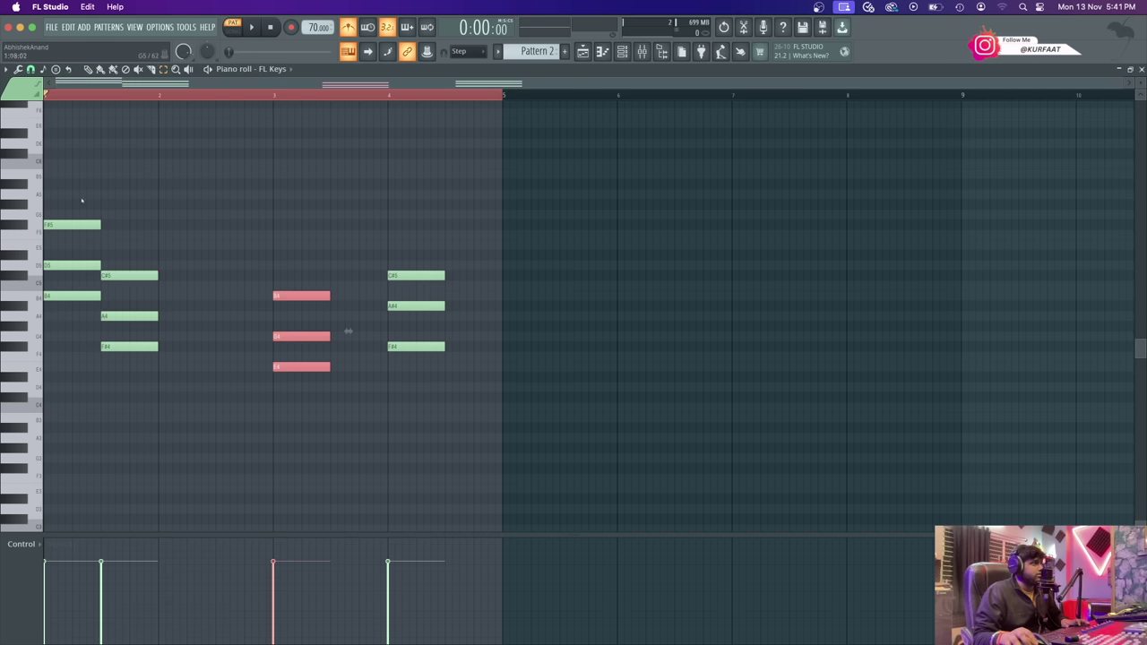
{"action": "left_click_drag", "start_coordinate": [300, 365], "coordinate": [190, 360]}
{"action": "left_click_drag", "start_coordinate": [358, 210], "coordinate": [441, 349]}
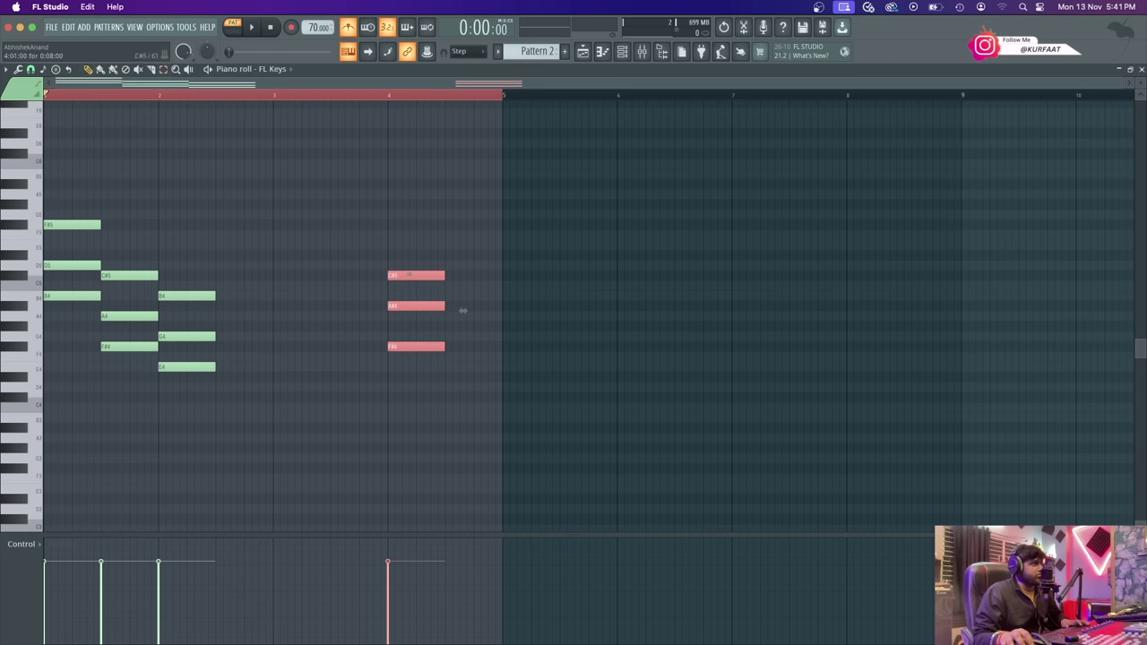
{"action": "left_click_drag", "start_coordinate": [409, 275], "coordinate": [236, 278]}
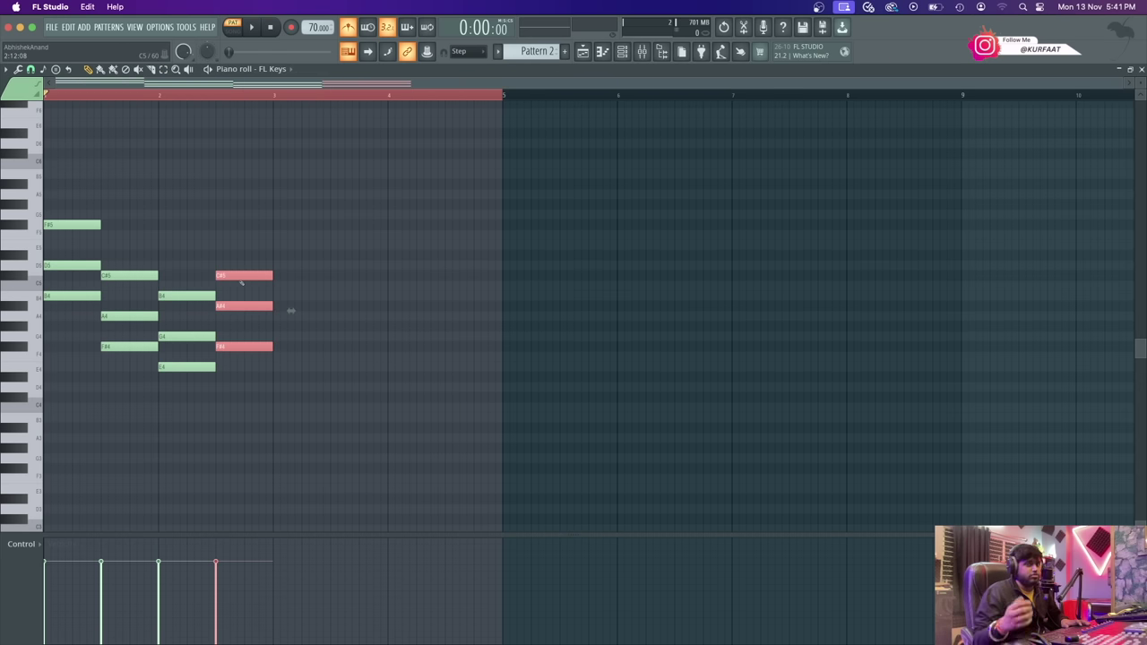
- Play back the shortened progression and select all its notes to limit the loop range to two bars
{"action": "left_click", "coordinate": [583, 82]}
{"action": "key", "text": "space"}
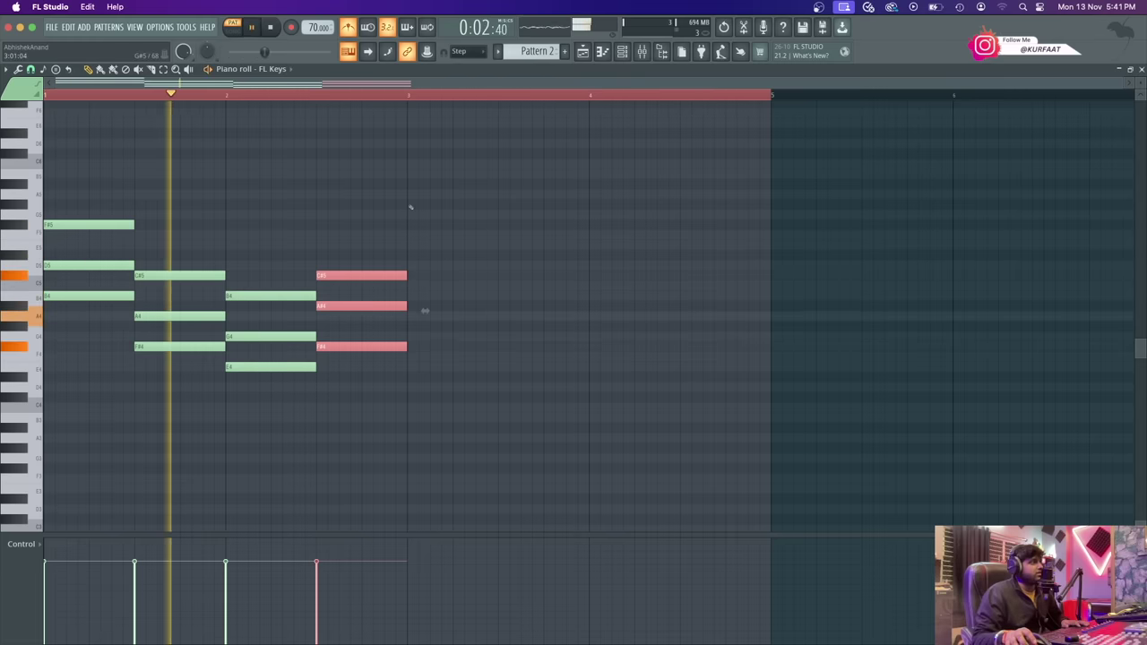
{"action": "key", "text": "super+a"}
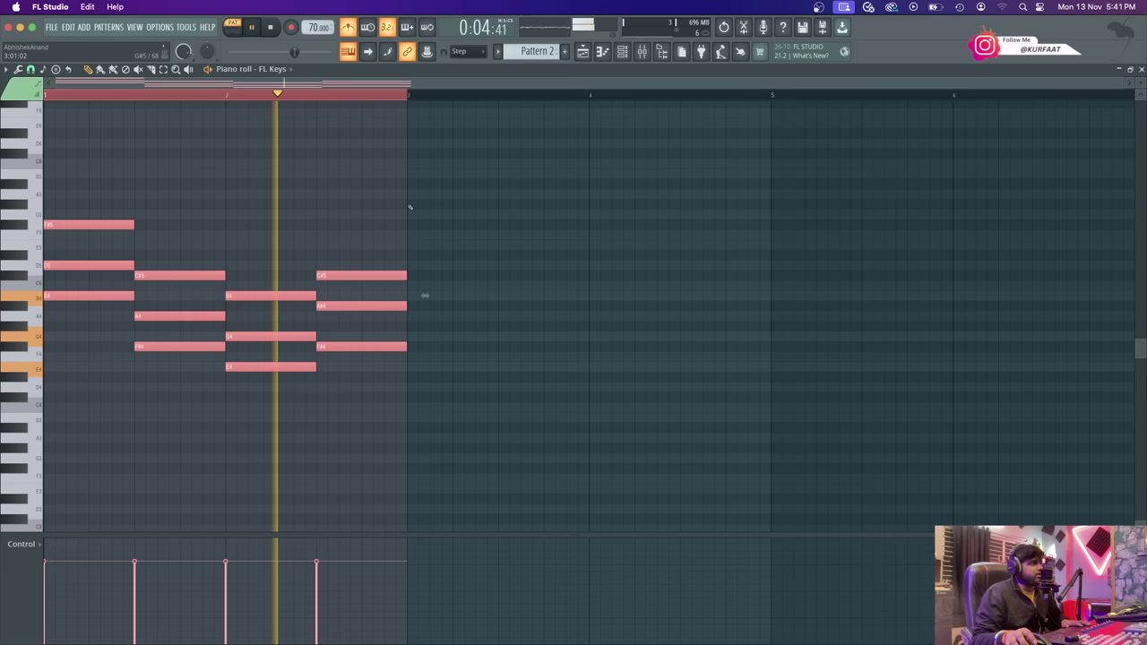
{"action": "key", "text": "space"}
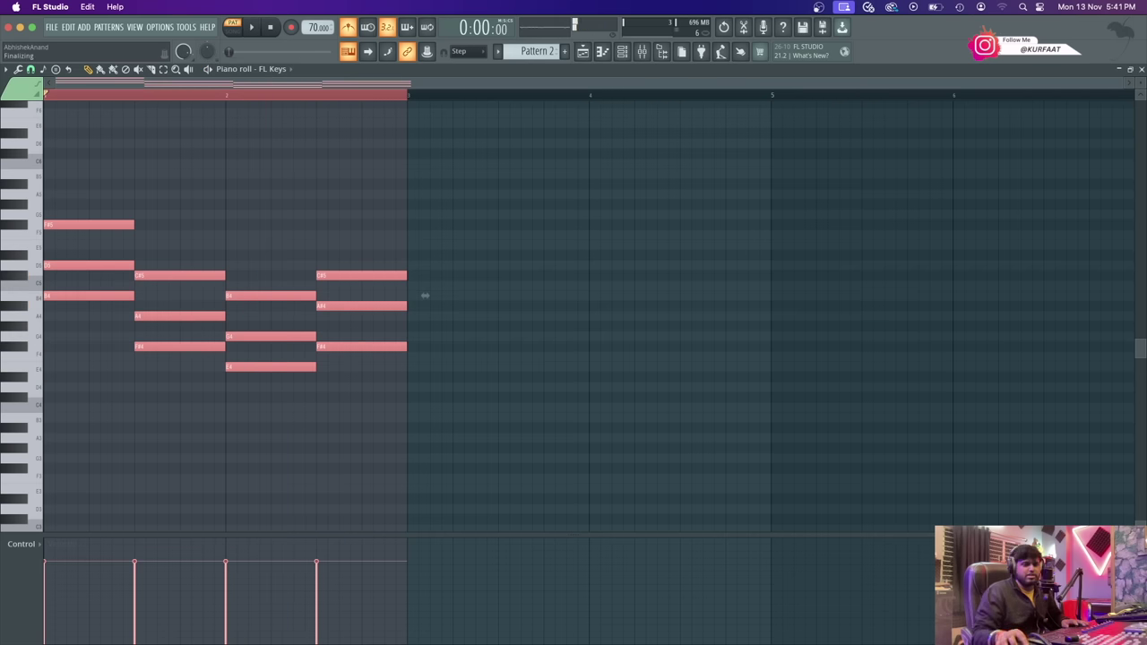
- Look up the next section's third chord in Safari and delete the E4, G4 and B4 notes at the start of bar 2 in FL Studio
{"action": "key", "text": "super+Tab"}
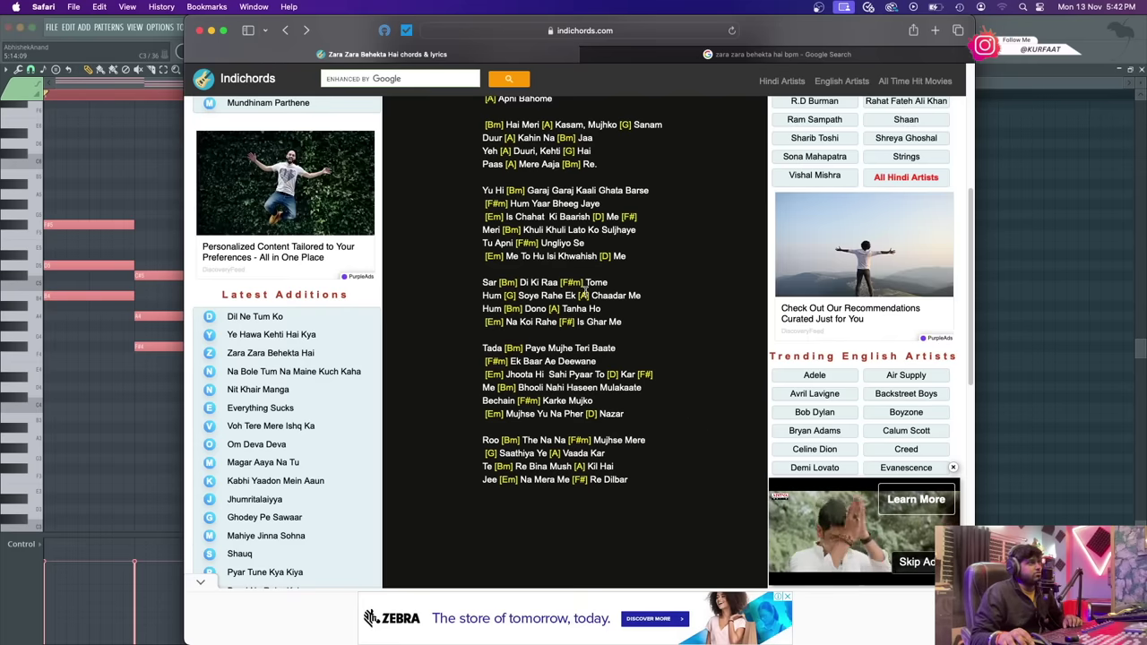
{"action": "key", "text": "super+Tab"}
{"action": "right_click", "coordinate": [186, 418]}
{"action": "right_click", "coordinate": [269, 366]}
{"action": "right_click", "coordinate": [273, 336]}
{"action": "right_click", "coordinate": [282, 295]}
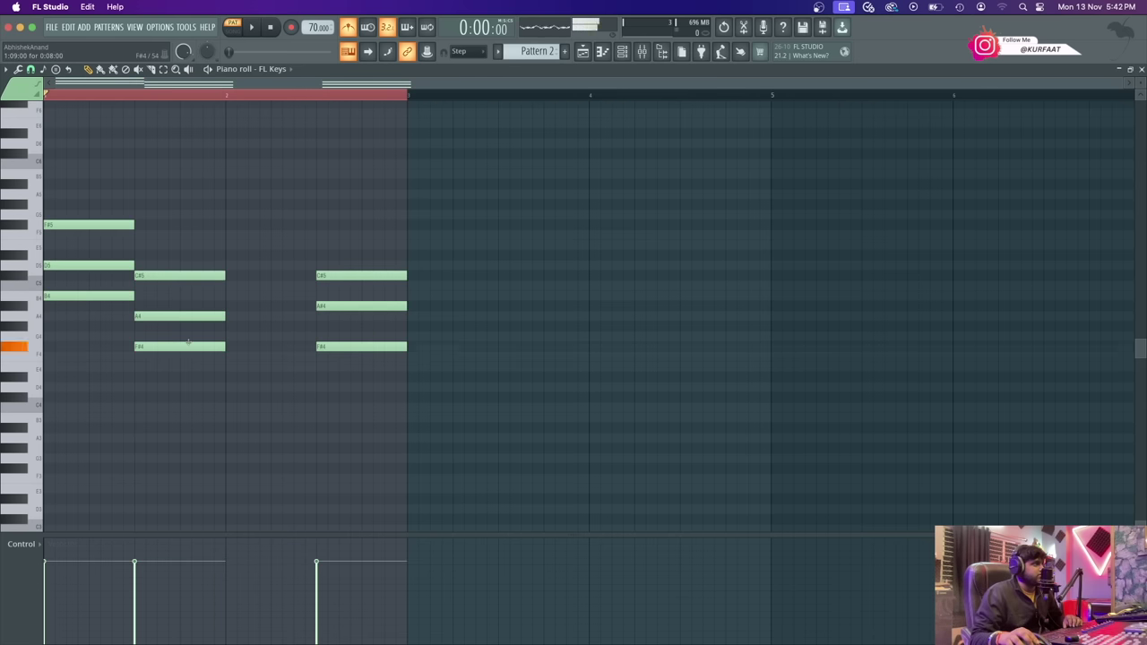
- Build a half-bar G major chord at the start of bar 2 with G4, B4 and D5 notes
{"action": "left_click_drag", "start_coordinate": [235, 396], "coordinate": [258, 375]}
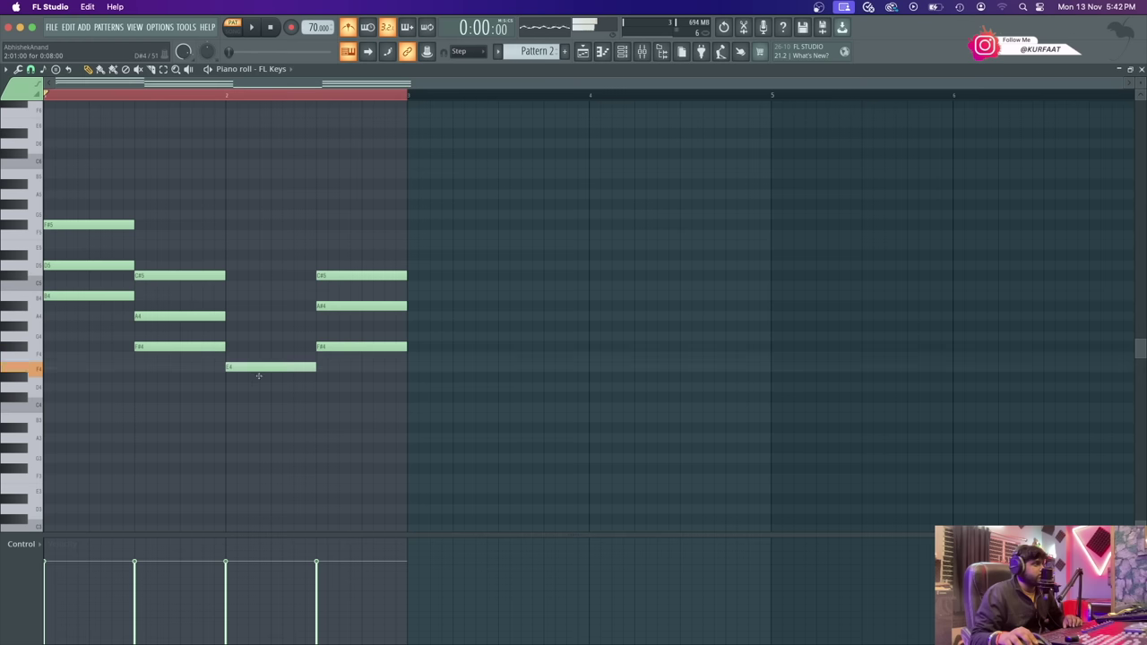
{"action": "right_click", "coordinate": [257, 367]}
{"action": "left_click", "coordinate": [226, 337]}
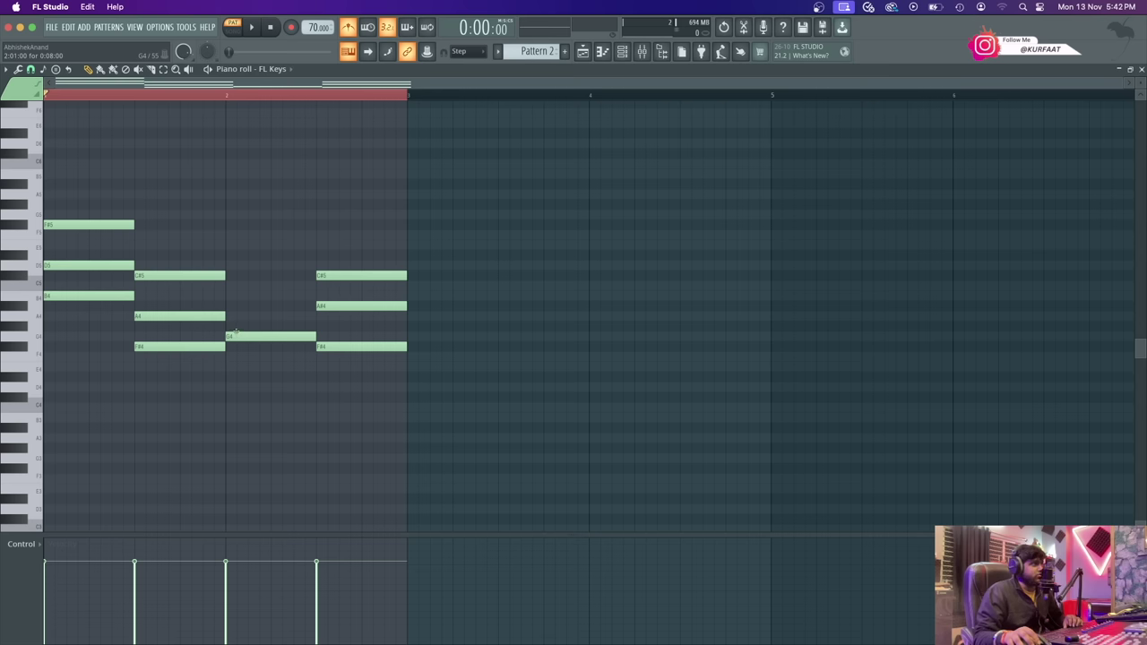
{"action": "left_click", "coordinate": [233, 285]}
{"action": "right_click", "coordinate": [234, 285]}
{"action": "left_click", "coordinate": [240, 275]}
{"action": "right_click", "coordinate": [239, 275]}
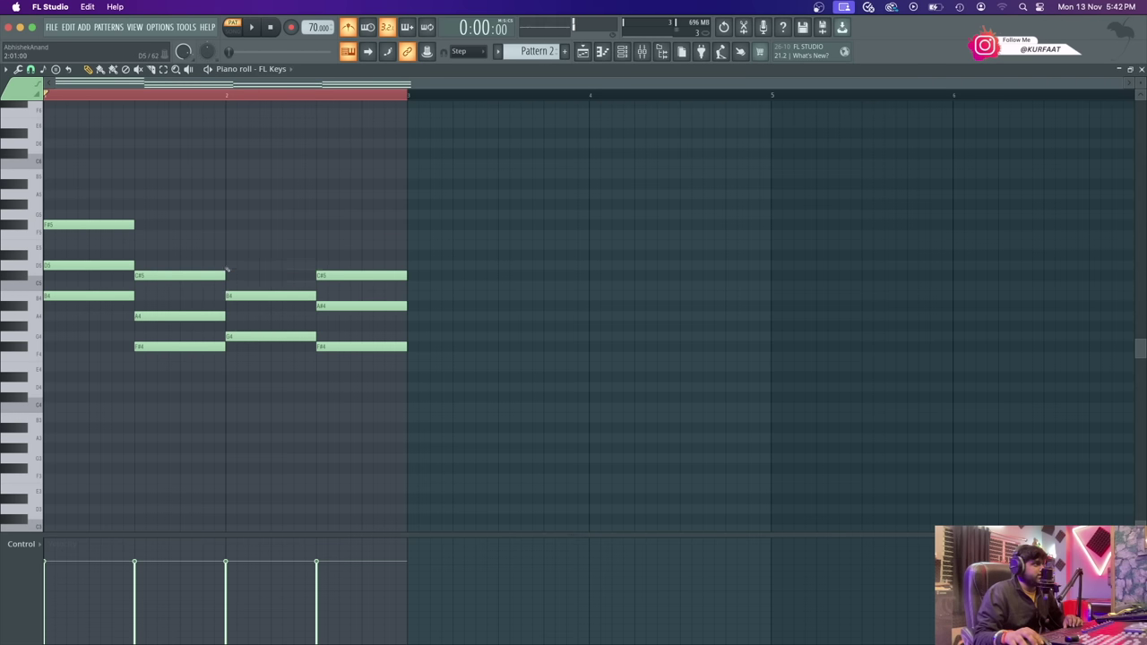
{"action": "left_click", "coordinate": [230, 265]}
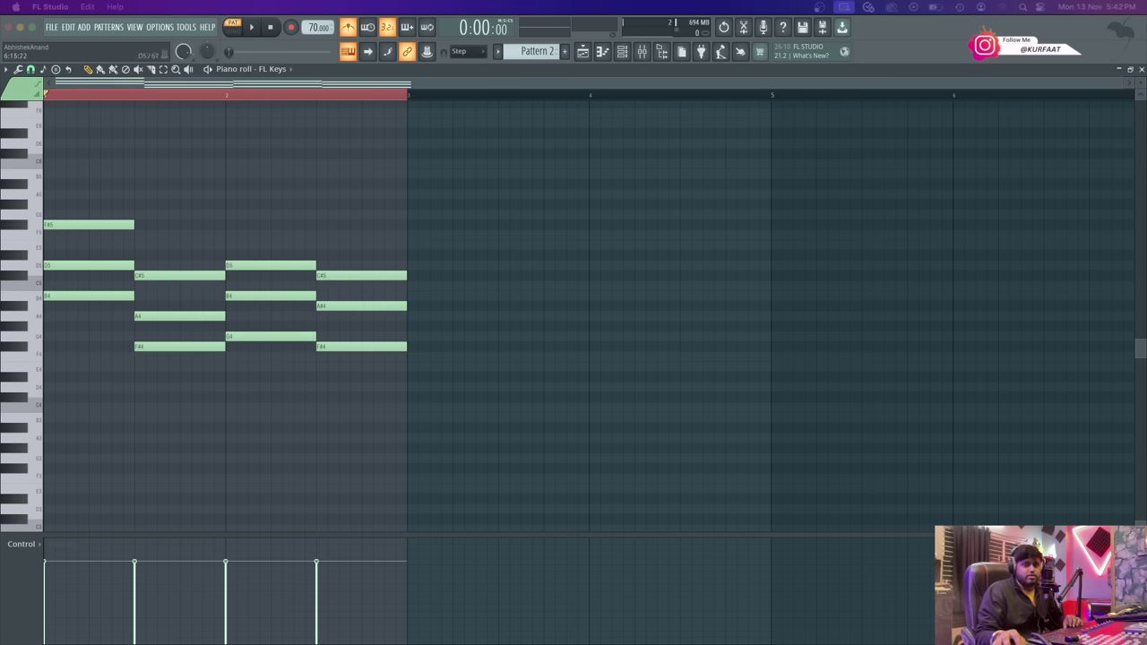
- Look up the fourth chord in Safari and transpose bar 2's last chord in FL Studio to A major (A4, C#5, E5)
{"action": "key", "text": "super+Tab"}
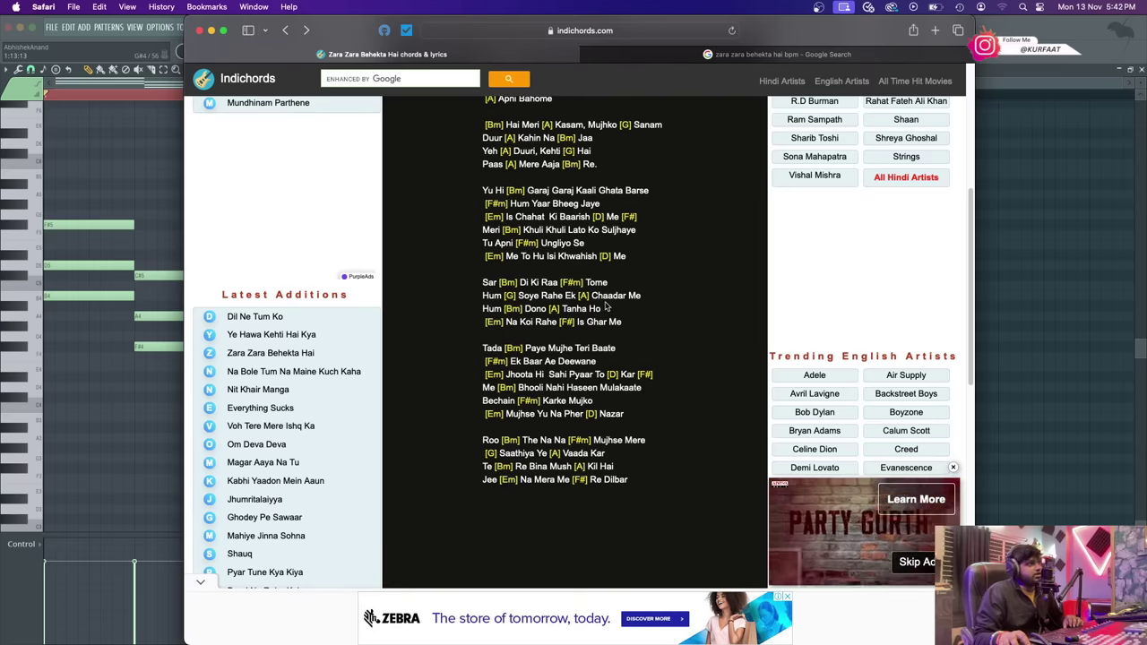
{"action": "left_click", "coordinate": [172, 208]}
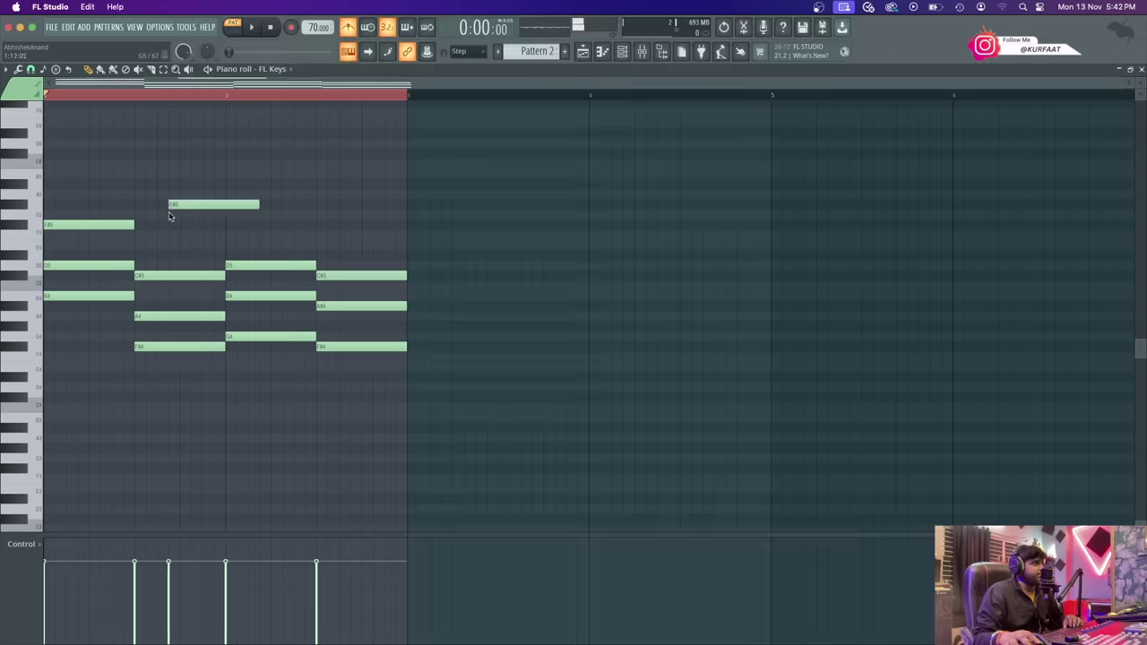
{"action": "right_click", "coordinate": [171, 208]}
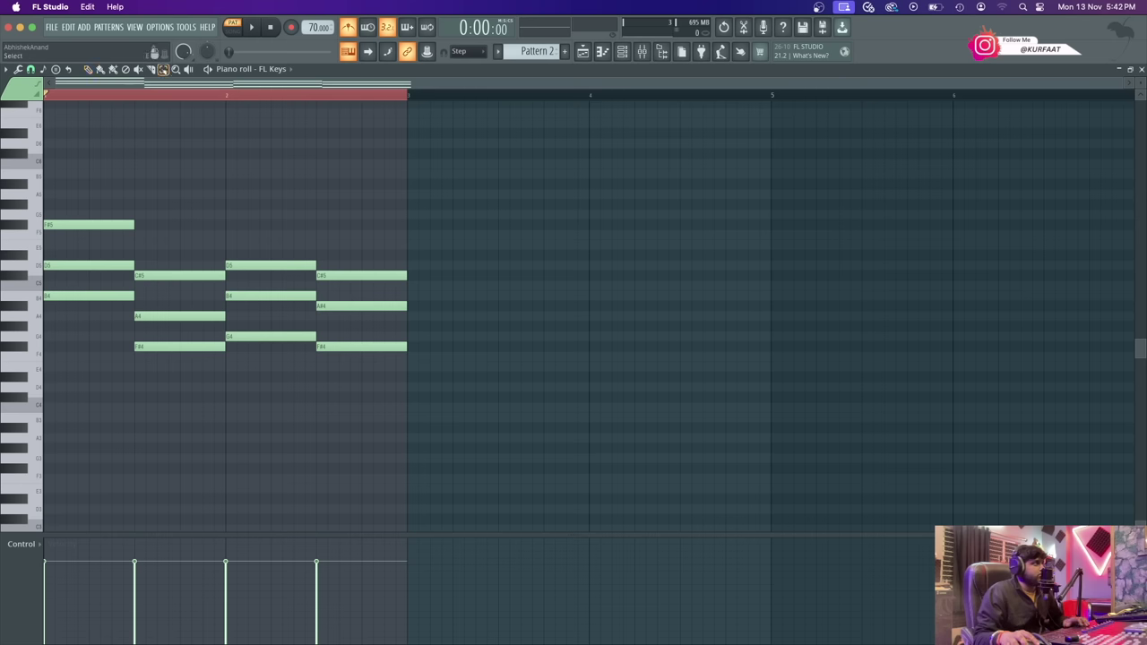
{"action": "left_click_drag", "start_coordinate": [377, 158], "coordinate": [363, 374]}
{"action": "key", "text": "shift+Up"}
{"action": "key", "text": "shift+Up"}
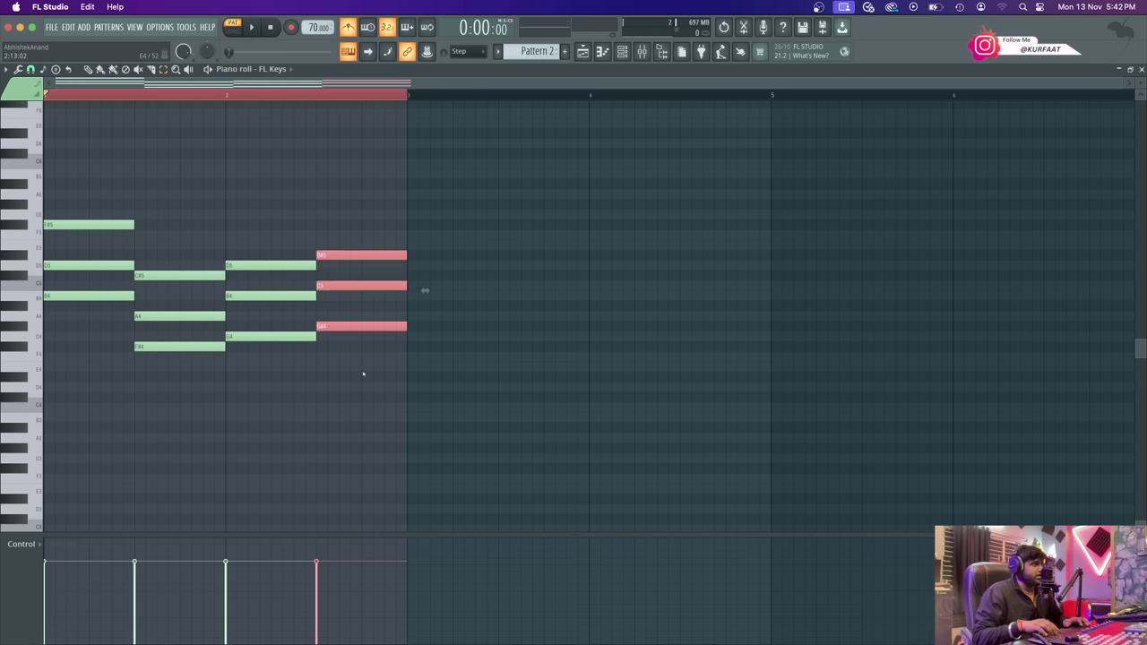
{"action": "key", "text": "shift+Up"}
{"action": "key", "text": "shift+Up"}
{"action": "key", "text": "shift+Down"}
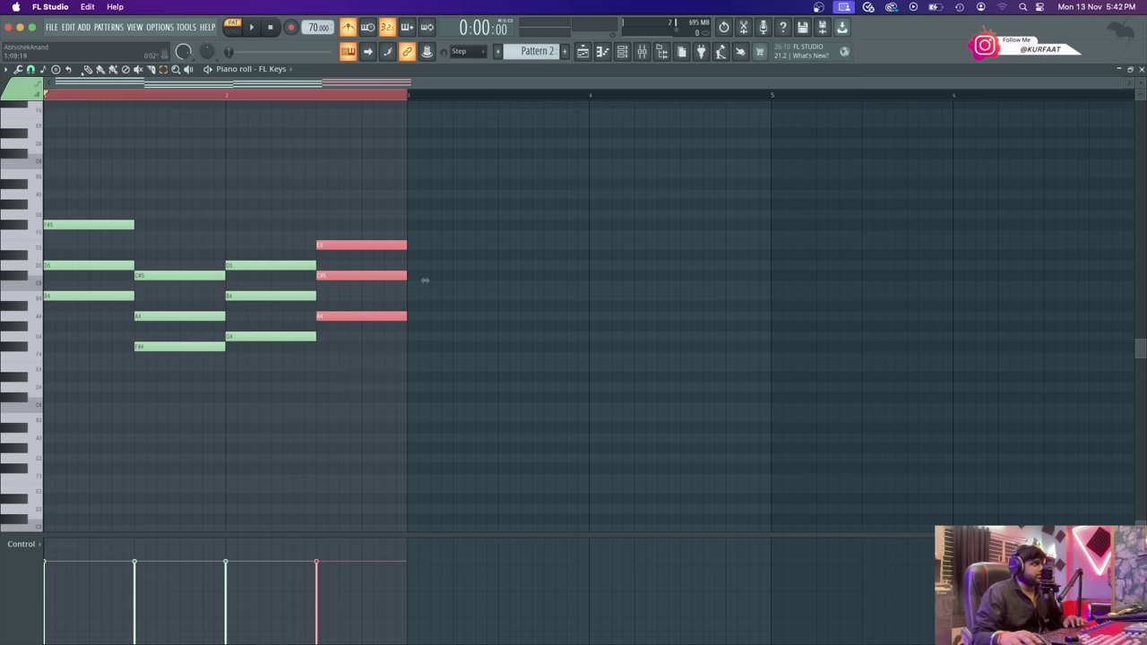
- Play back the two-bar progression, duplicate it into bars 3 and 4, and extend the loop range to all four bars
{"action": "key", "text": "space"}
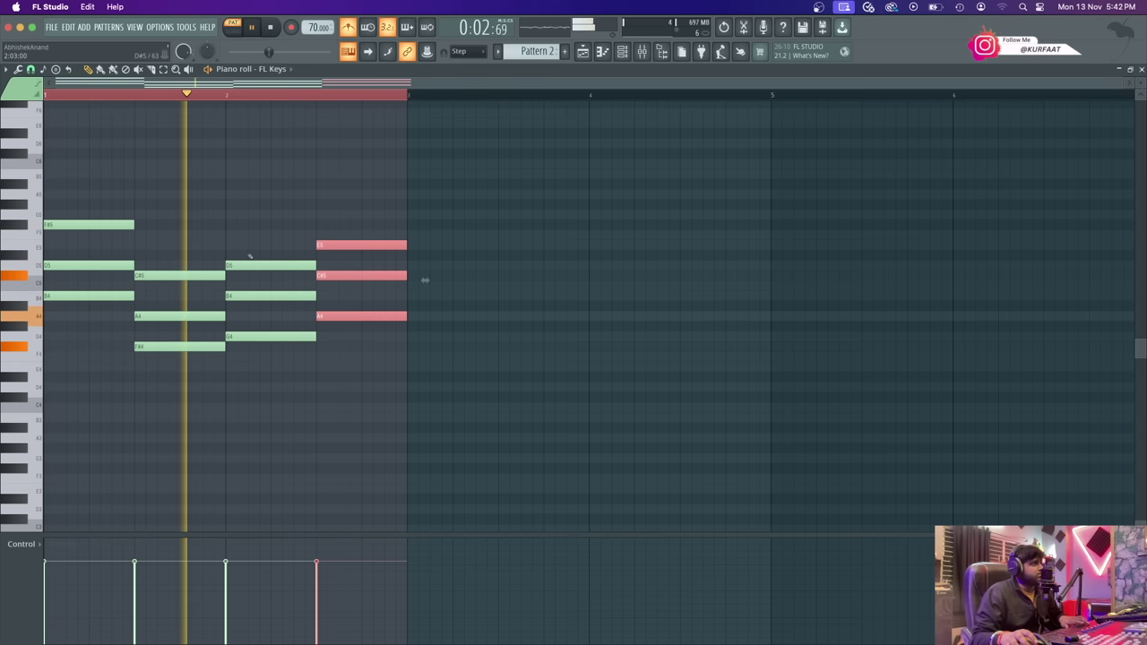
{"action": "key", "text": "space"}
{"action": "key", "text": "super+a"}
{"action": "mouse_move", "coordinate": [57, 305]}
{"action": "left_mouse_down"}
{"action": "mouse_move", "coordinate": [131, 303]}
{"action": "mouse_move", "coordinate": [87, 295]}
{"action": "mouse_move", "coordinate": [476, 305]}
{"action": "mouse_move", "coordinate": [442, 302]}
{"action": "left_mouse_up"}
{"action": "key", "text": "super+z"}
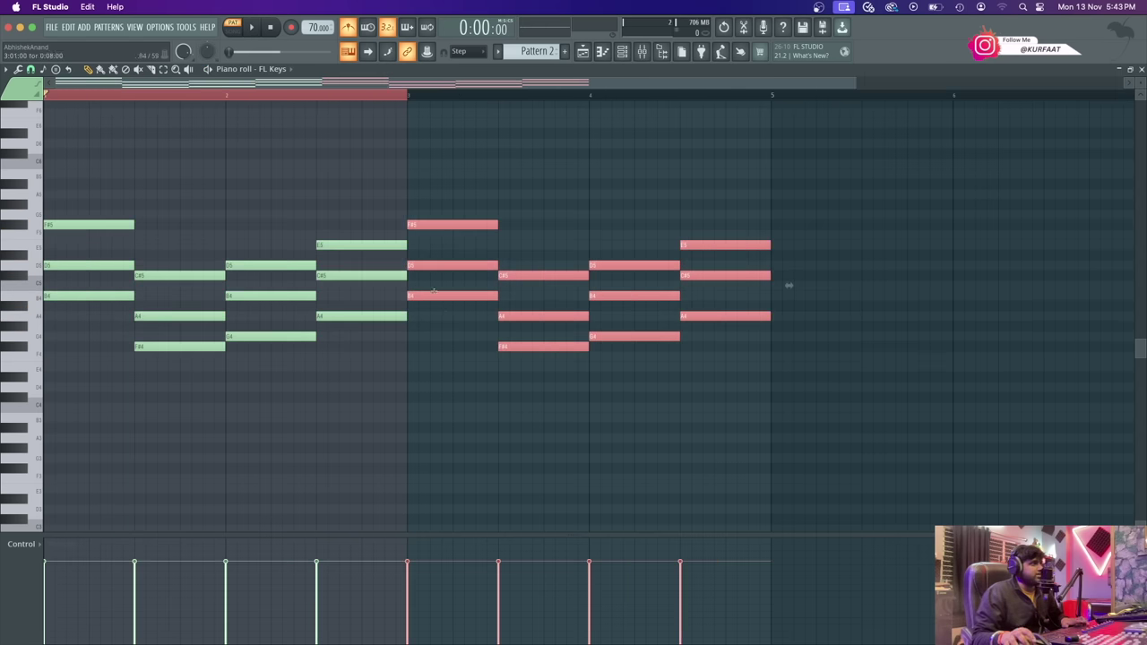
{"action": "key", "text": "super+a"}
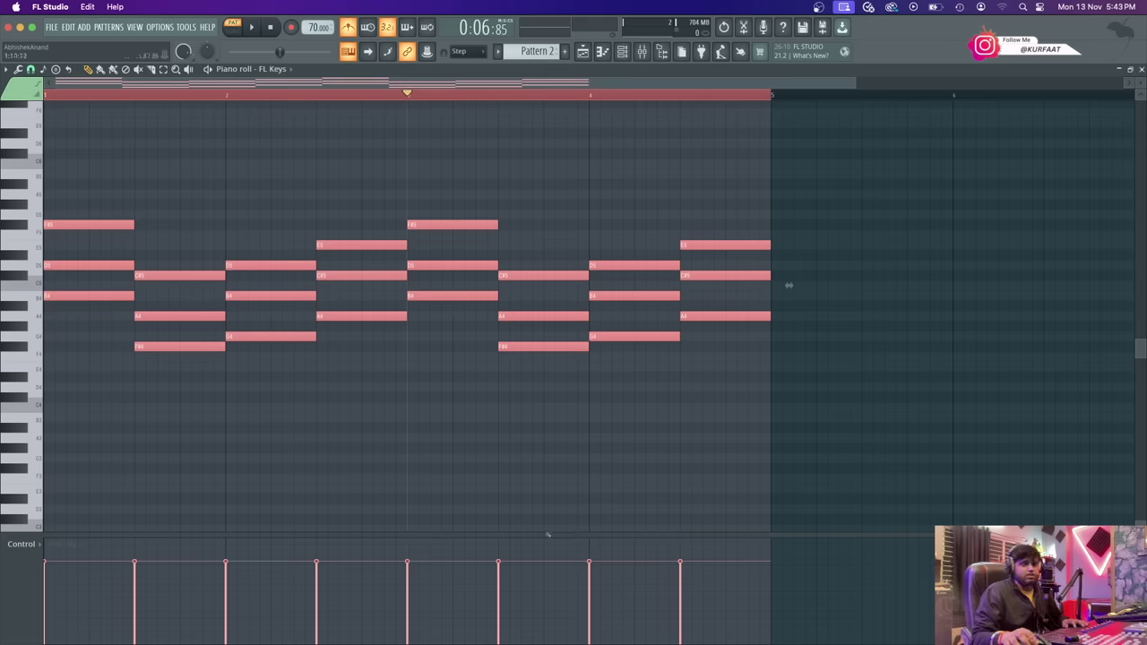
{"action": "key", "text": "space"}
{"action": "key", "text": "space"}
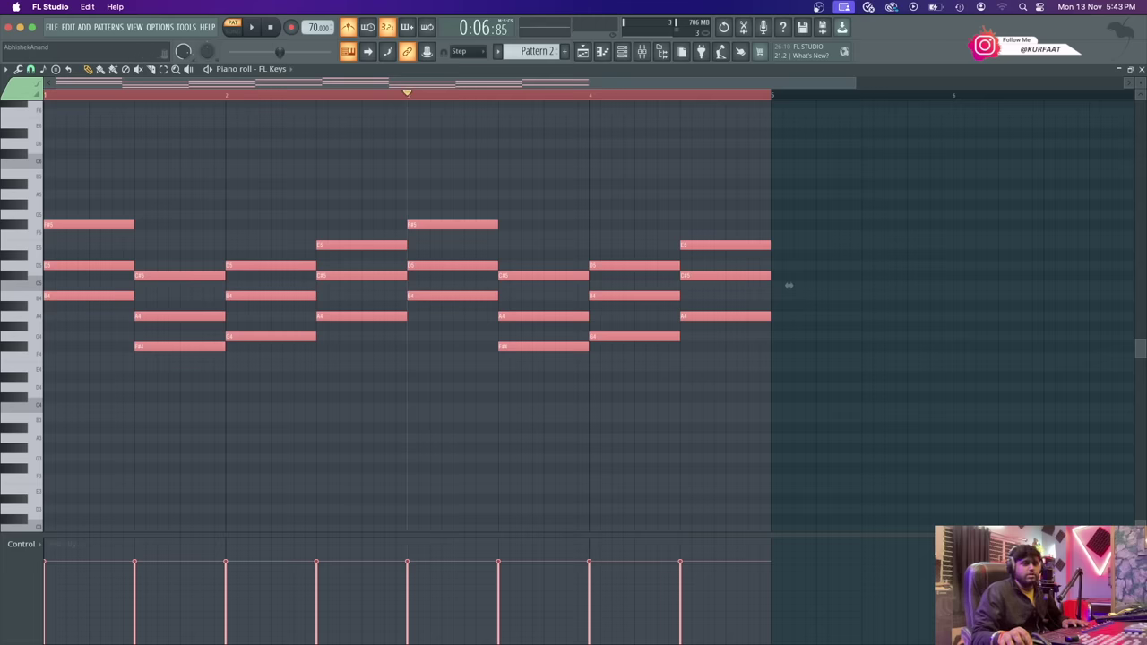
- Look up the closing chords in Safari and delete the G and A chords from bar 4 in FL Studio
{"action": "key", "text": "super+Tab"}
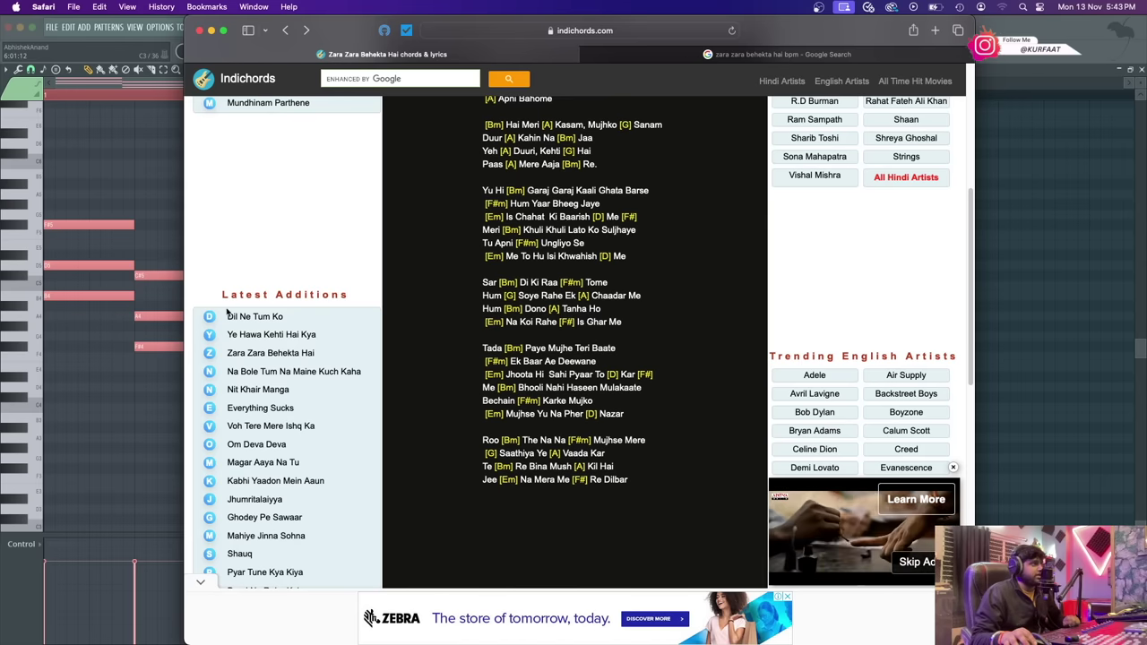
{"action": "left_click", "coordinate": [176, 225]}
{"action": "right_click", "coordinate": [190, 224]}
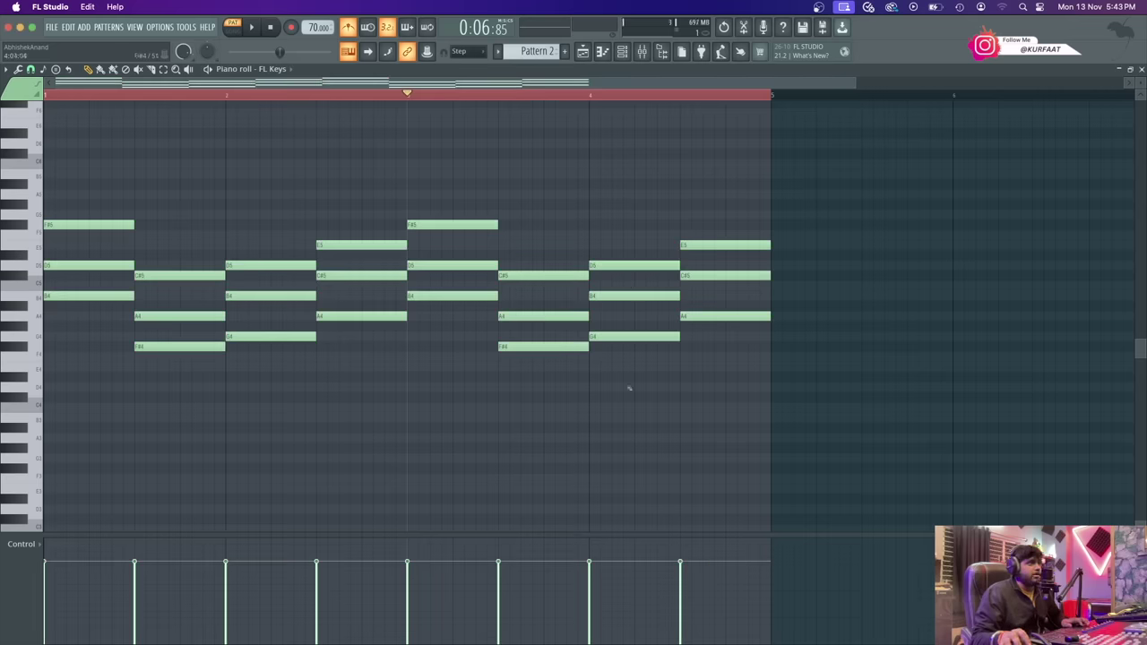
{"action": "right_click", "coordinate": [629, 337]}
{"action": "right_click", "coordinate": [719, 316]}
- Fill bar 4 with half-bar Em (E4, G4, B4) and F# (F#4, A#4, C#5) chords and play back the progression from bar 3
{"action": "left_click", "coordinate": [591, 365]}
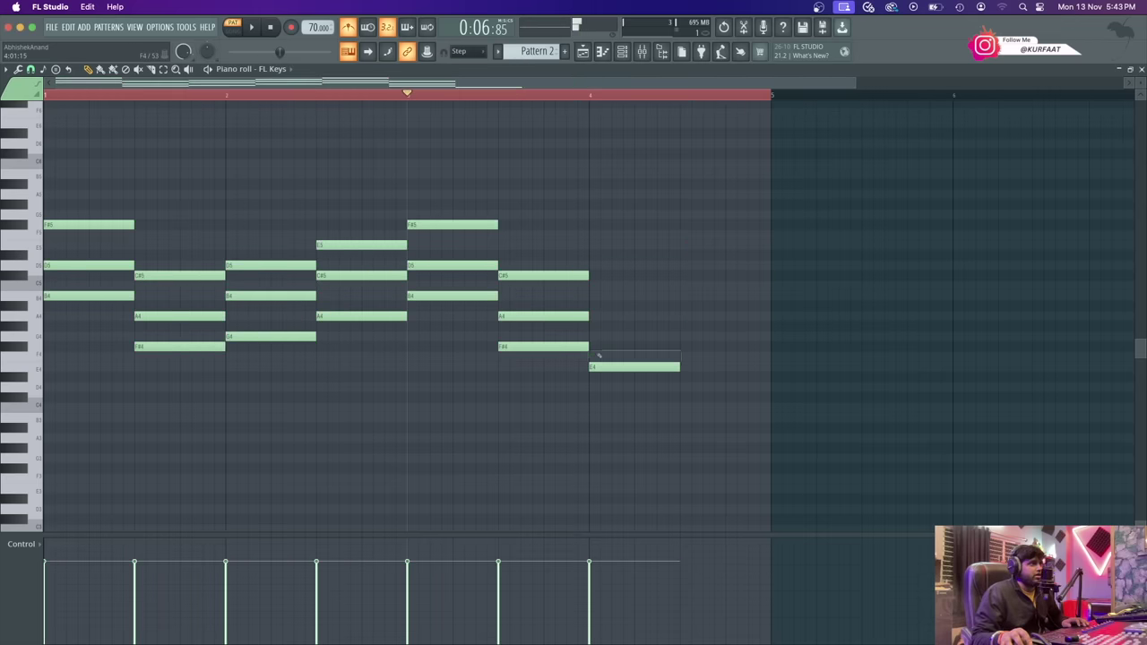
{"action": "left_click", "coordinate": [591, 337]}
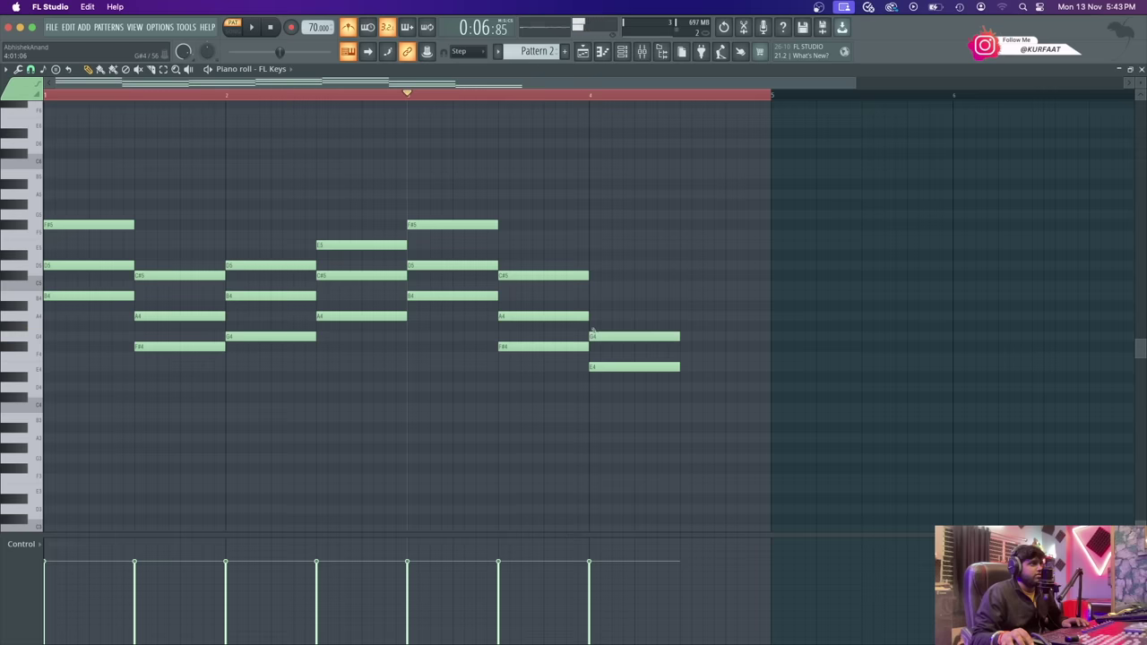
{"action": "right_click", "coordinate": [591, 305]}
{"action": "left_click", "coordinate": [703, 347]}
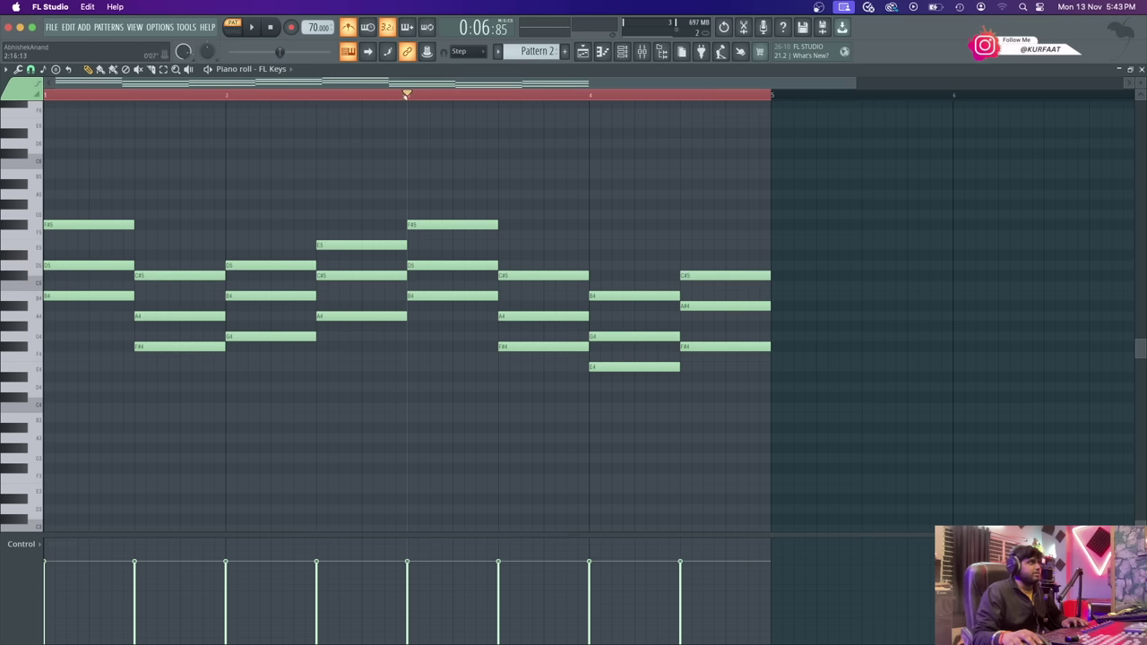
{"action": "key", "text": "space"}
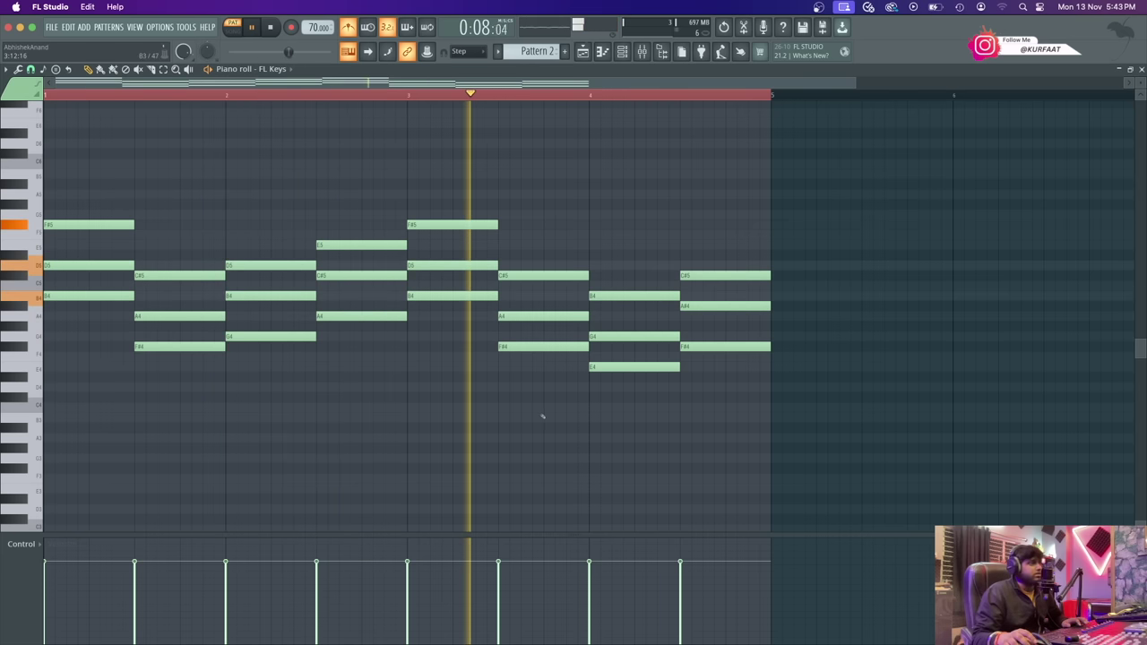
{"action": "scroll", "coordinate": [516, 416], "scroll_direction": "down", "scroll_amount": 2}
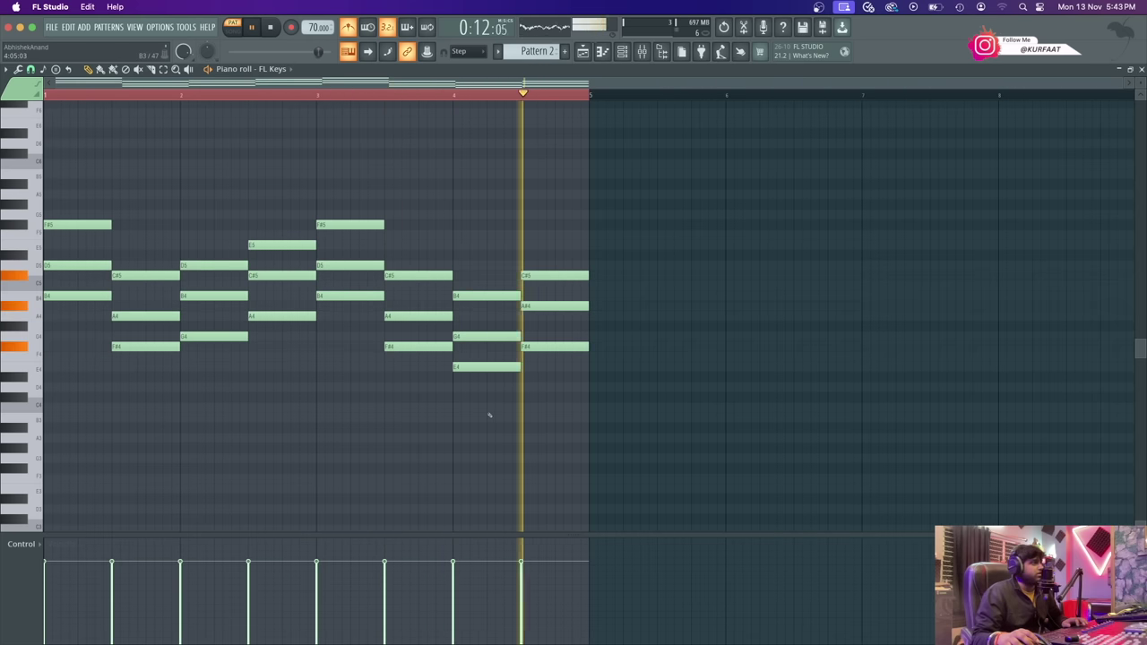
- Stop playback, switch to Pattern 1 and open its FL Keys notes in the piano roll
{"action": "key", "text": "space"}
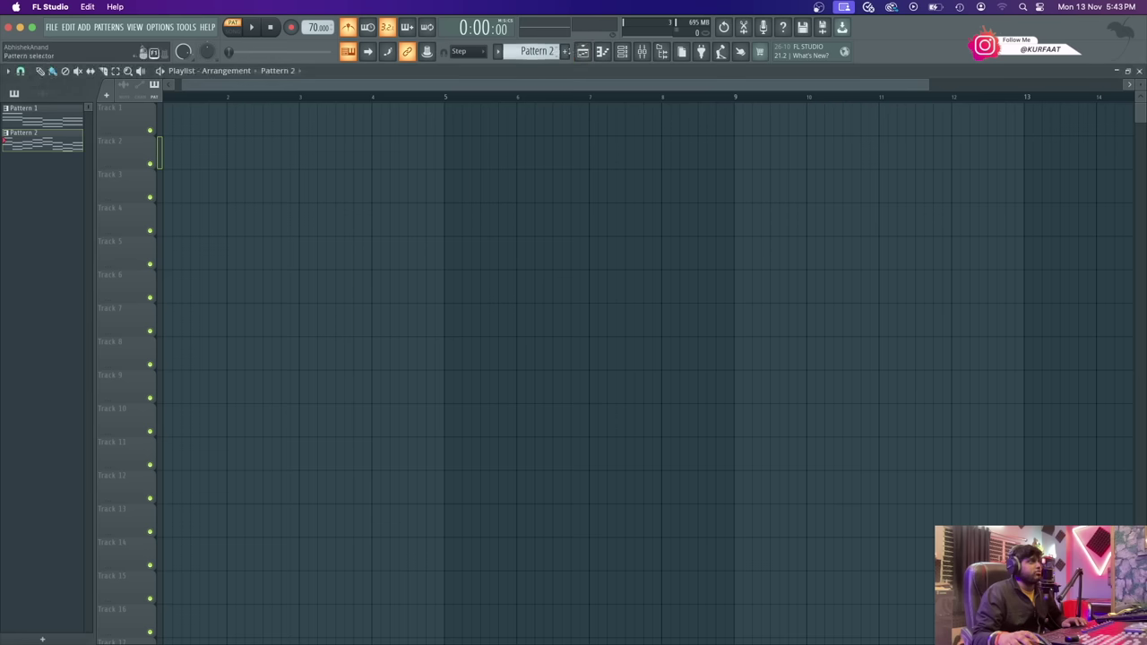
{"action": "left_click", "coordinate": [621, 51]}
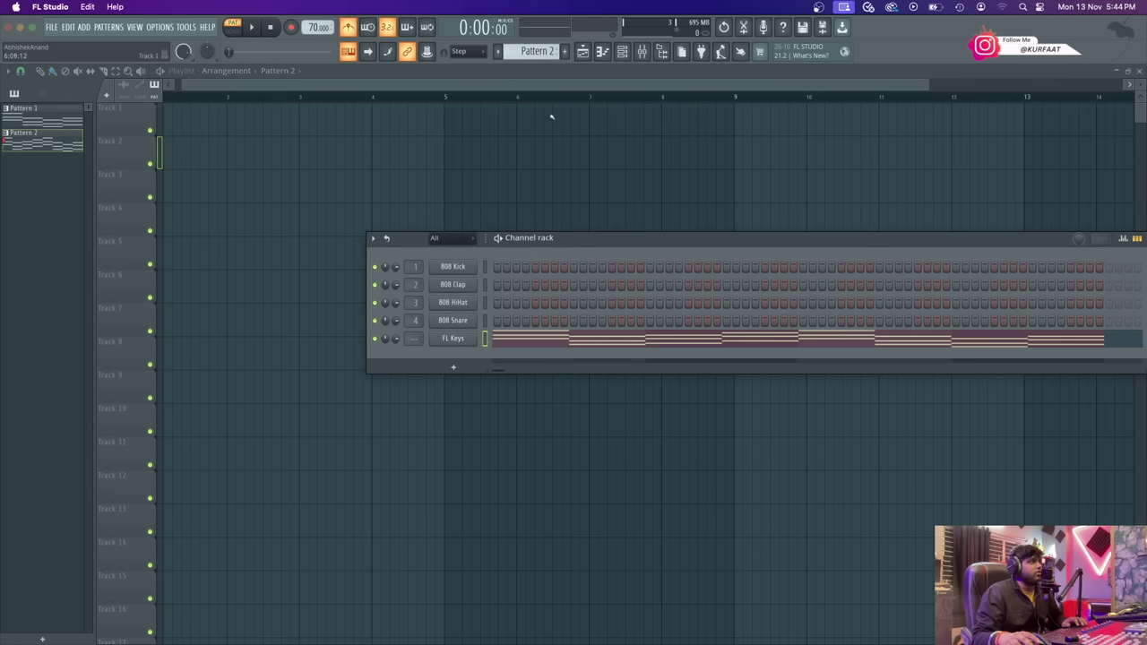
{"action": "left_click_drag", "start_coordinate": [533, 48], "coordinate": [535, 59]}
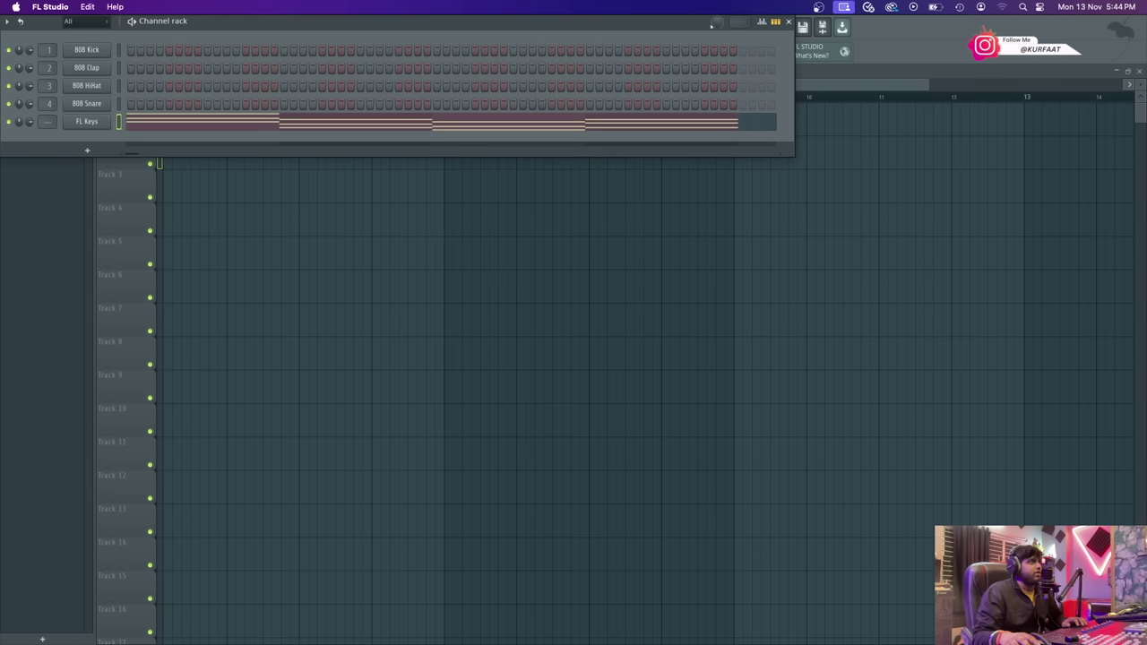
{"action": "left_click", "coordinate": [678, 124]}
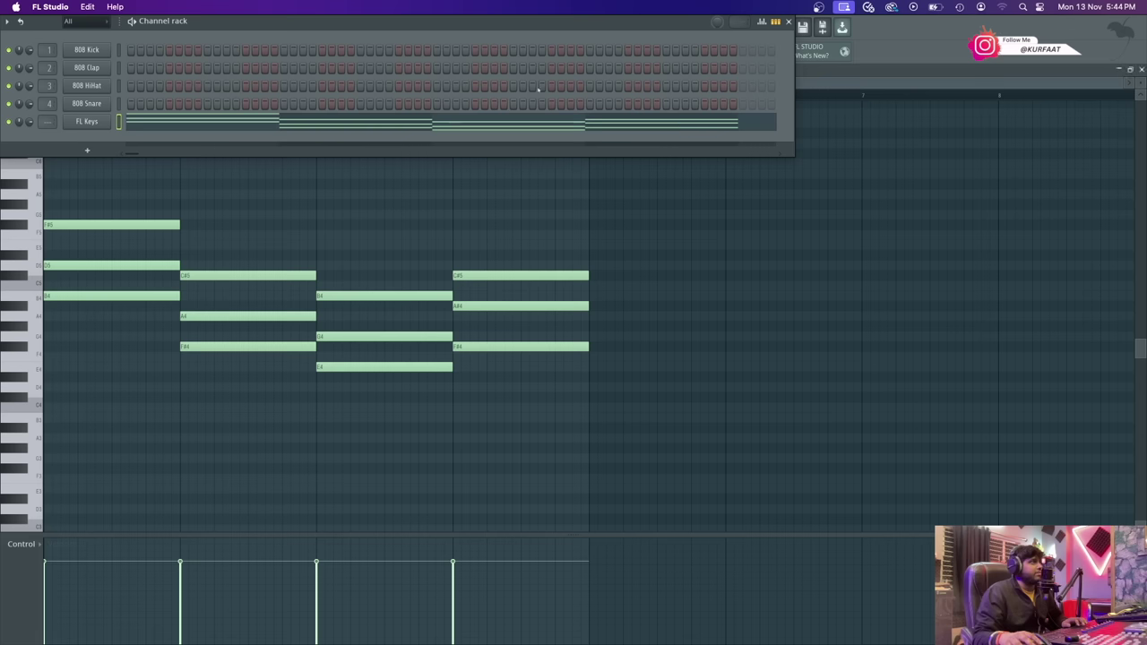
{"action": "left_click", "coordinate": [786, 24]}
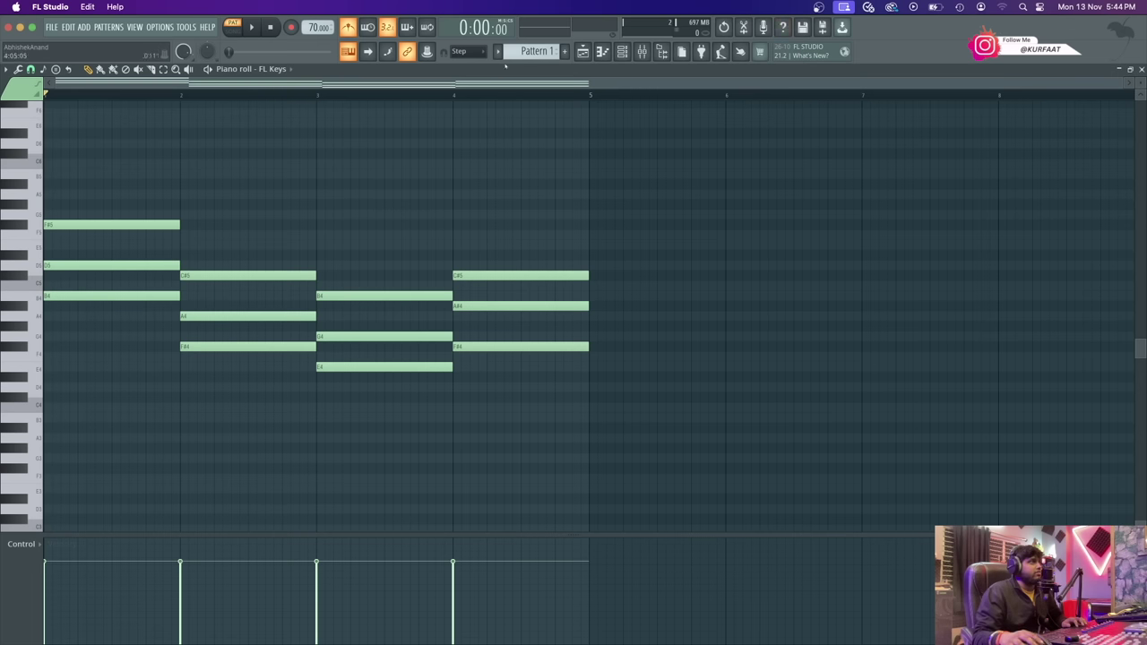
- Play back the Pattern 1 progression and compare it by playing Pattern 2
{"action": "key", "text": "space"}
{"action": "key", "text": "space"}
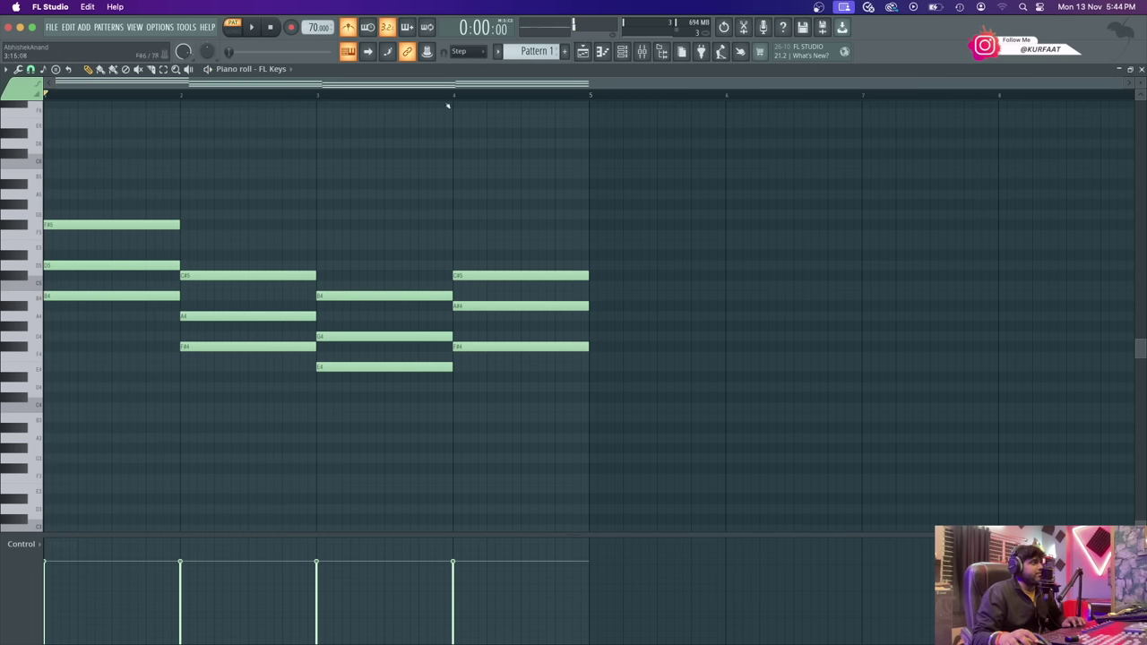
{"action": "key", "text": "space"}
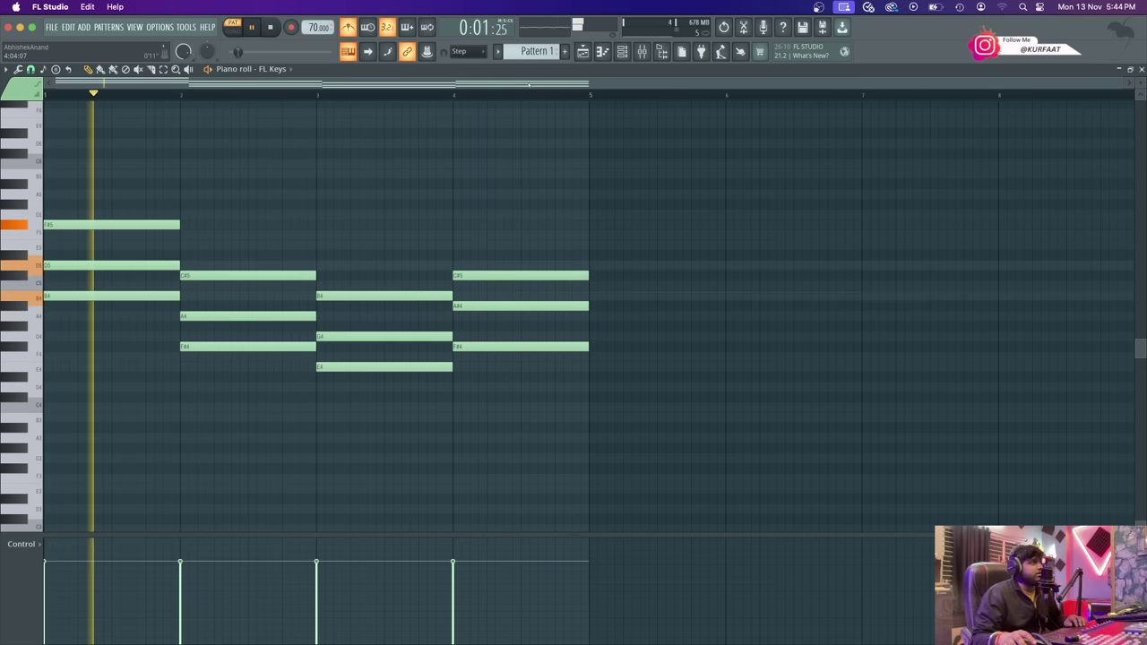
{"action": "key", "text": "space"}
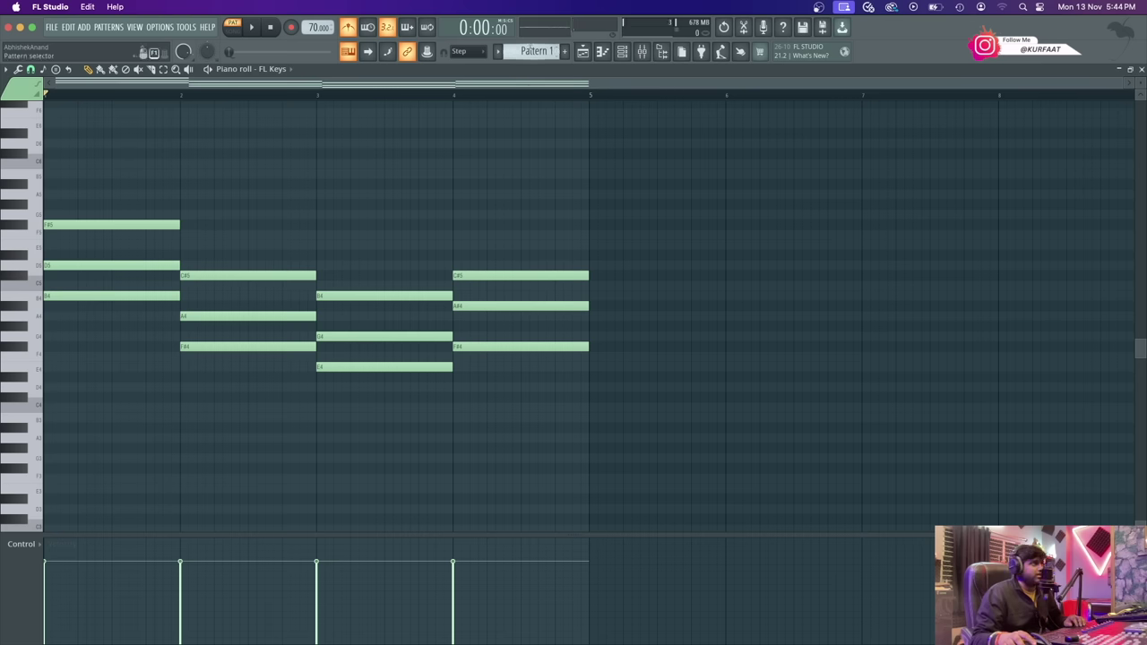
{"action": "scroll", "coordinate": [533, 51], "scroll_direction": "down", "scroll_amount": 1}
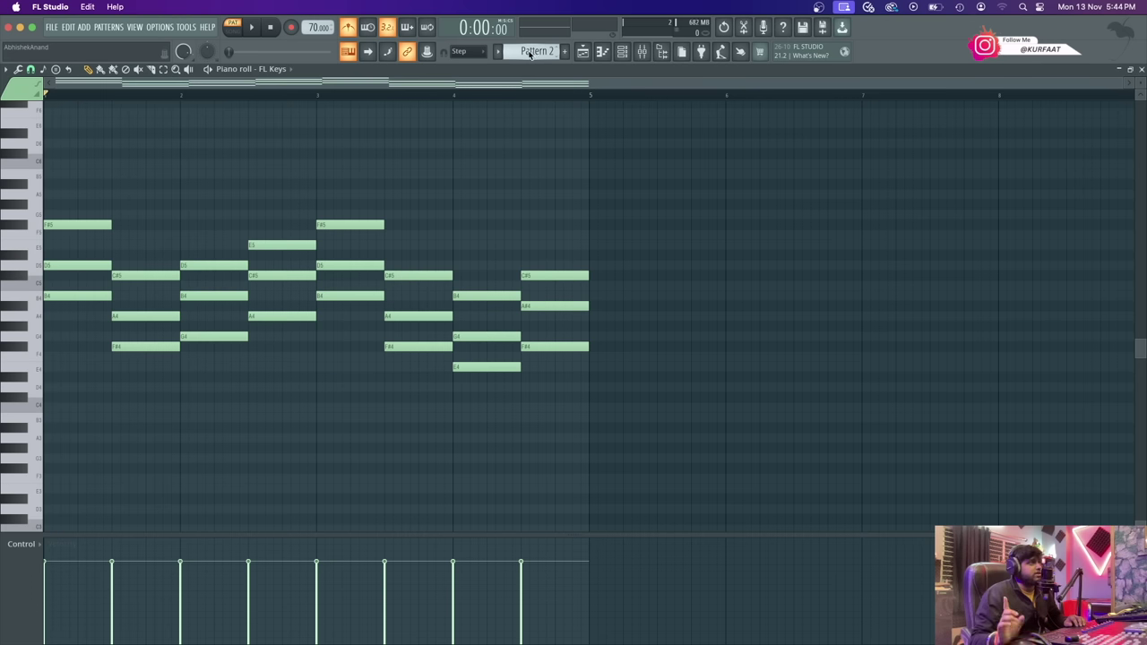
{"action": "key", "text": "space"}
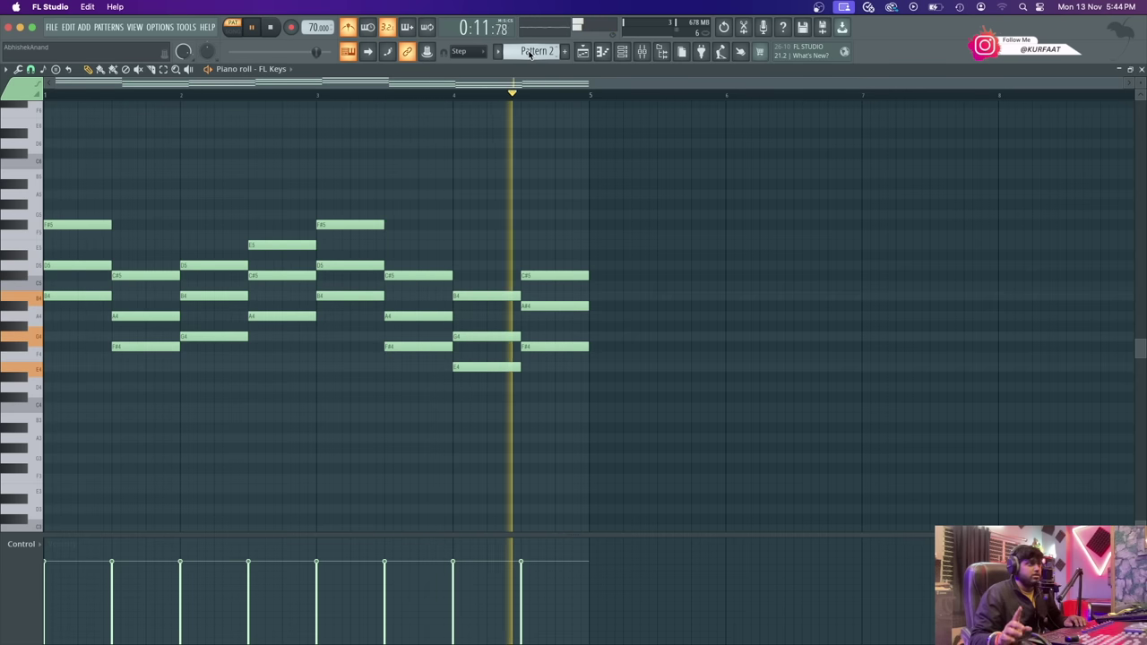
{"action": "key", "text": "space"}
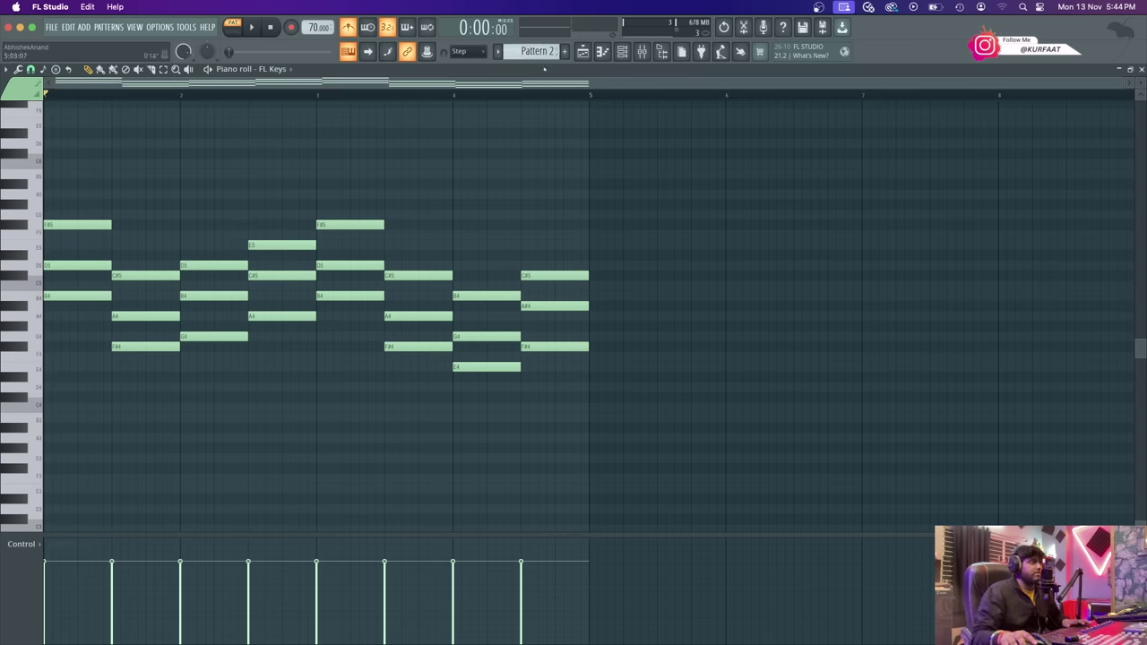
- Select the empty Pattern 3, look up the song's opening chords in Safari, and return to FL Studio
{"action": "scroll", "coordinate": [541, 52], "scroll_direction": "up", "scroll_amount": 1}
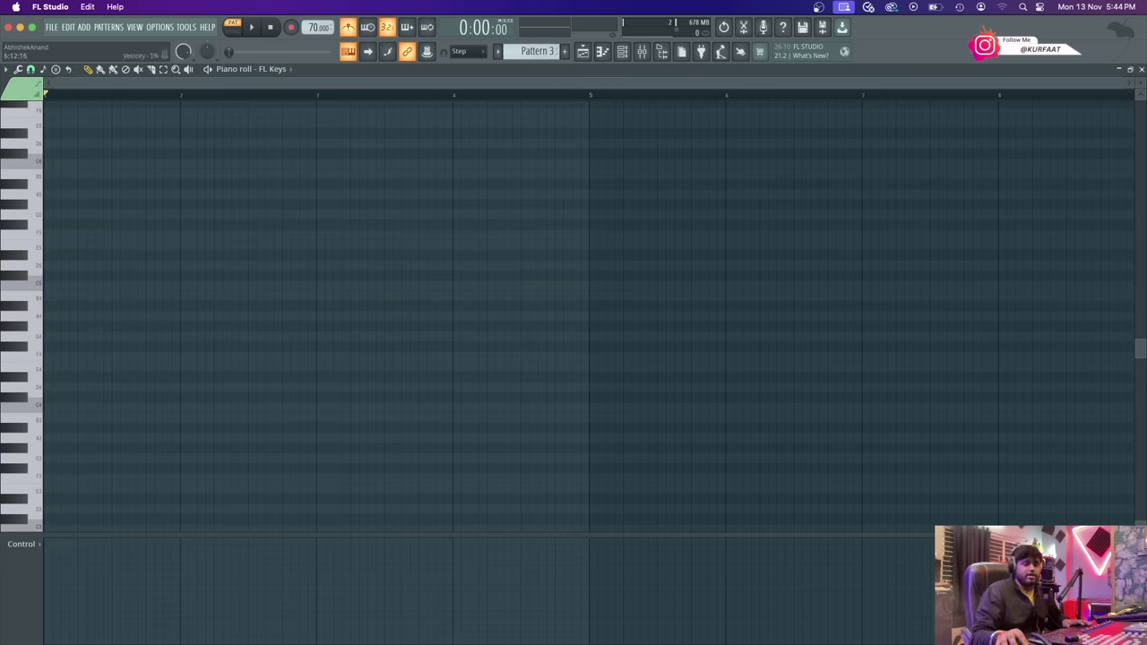
{"action": "key", "text": "super+Tab"}
{"action": "scroll", "coordinate": [579, 353], "scroll_direction": "down", "scroll_amount": 3}
{"action": "scroll", "coordinate": [578, 354], "scroll_direction": "up", "scroll_amount": 5}
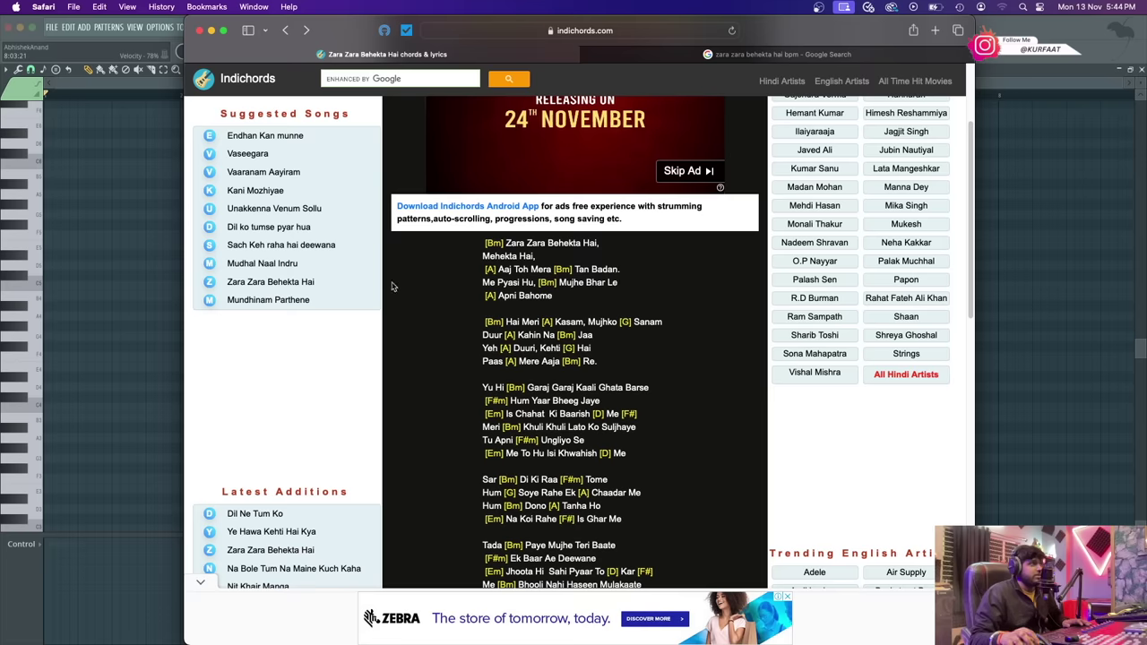
{"action": "left_click", "coordinate": [163, 250]}
{"action": "left_click", "coordinate": [67, 297]}
{"action": "left_click_drag", "start_coordinate": [118, 299], "coordinate": [167, 293]}
{"action": "left_click", "coordinate": [56, 287]}
{"action": "right_click", "coordinate": [56, 286]}
{"action": "left_click", "coordinate": [54, 276]}
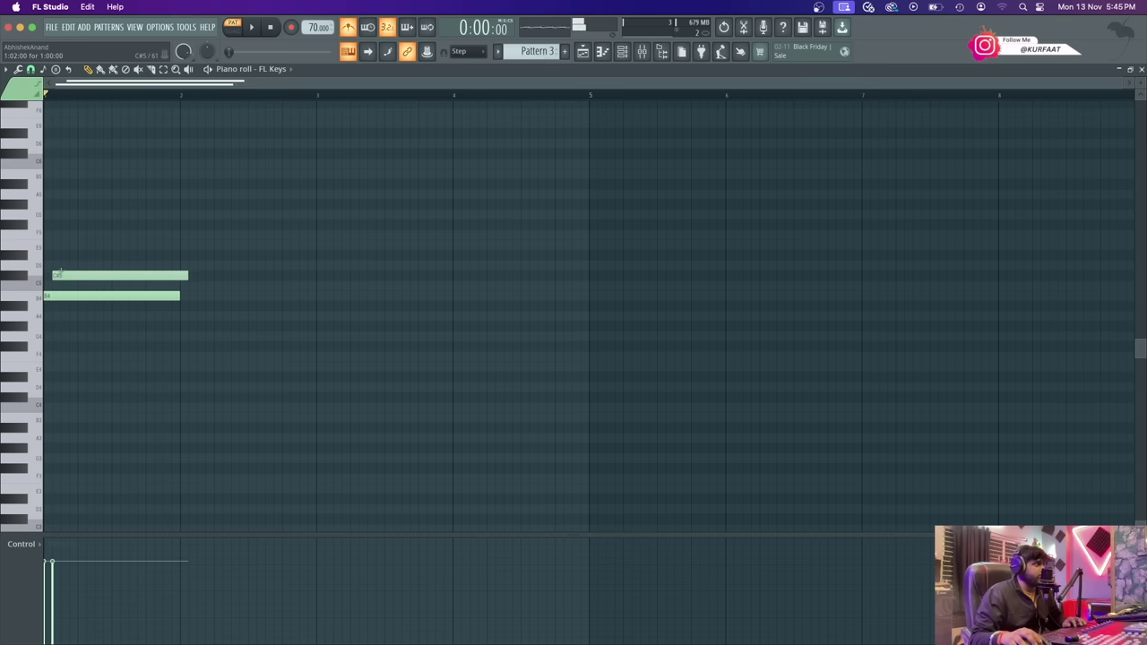
{"action": "right_click", "coordinate": [55, 275]}
{"action": "left_click", "coordinate": [54, 266]}
{"action": "right_click", "coordinate": [54, 265]}
{"action": "left_click", "coordinate": [53, 258]}
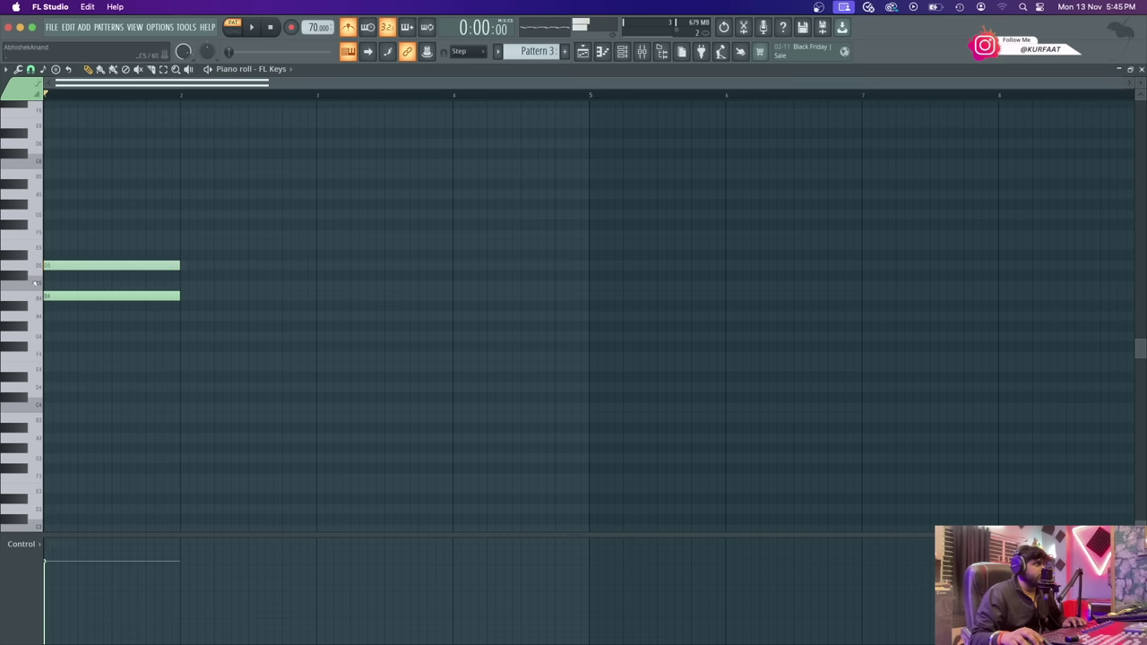
{"action": "right_click", "coordinate": [53, 258]}
{"action": "right_click", "coordinate": [80, 294]}
- Place one-bar B4 and D5 notes at the start of bar 1 in Pattern 3, counting the semitones between them
{"action": "left_click", "coordinate": [63, 296]}
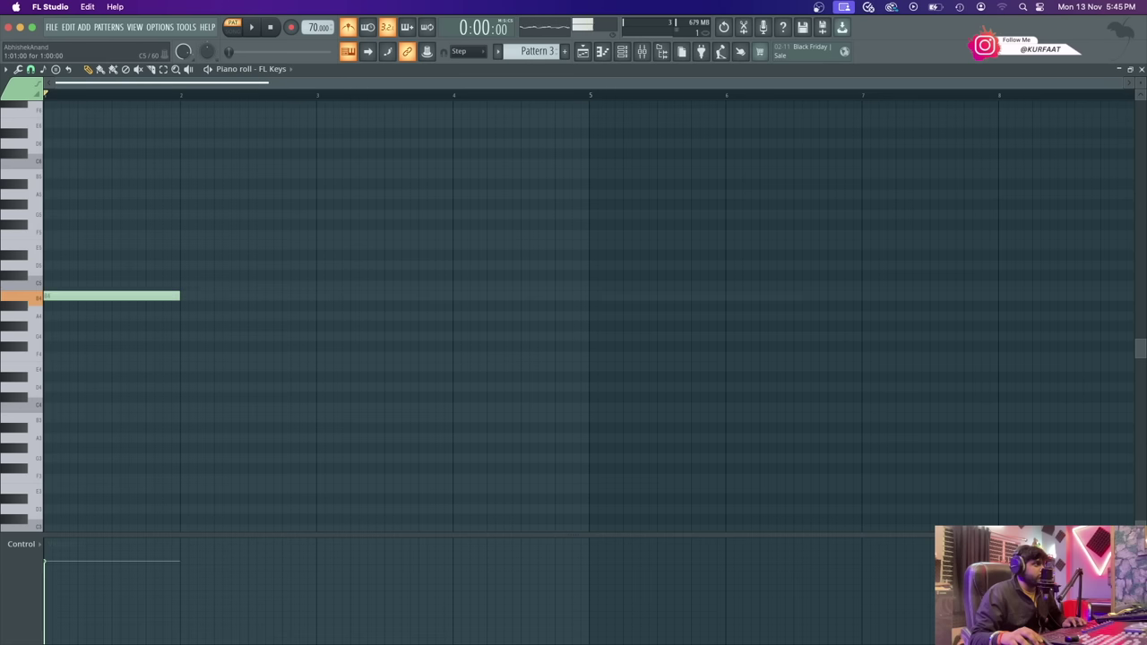
{"action": "left_click", "coordinate": [63, 285]}
{"action": "right_click", "coordinate": [61, 284]}
{"action": "left_click", "coordinate": [57, 275]}
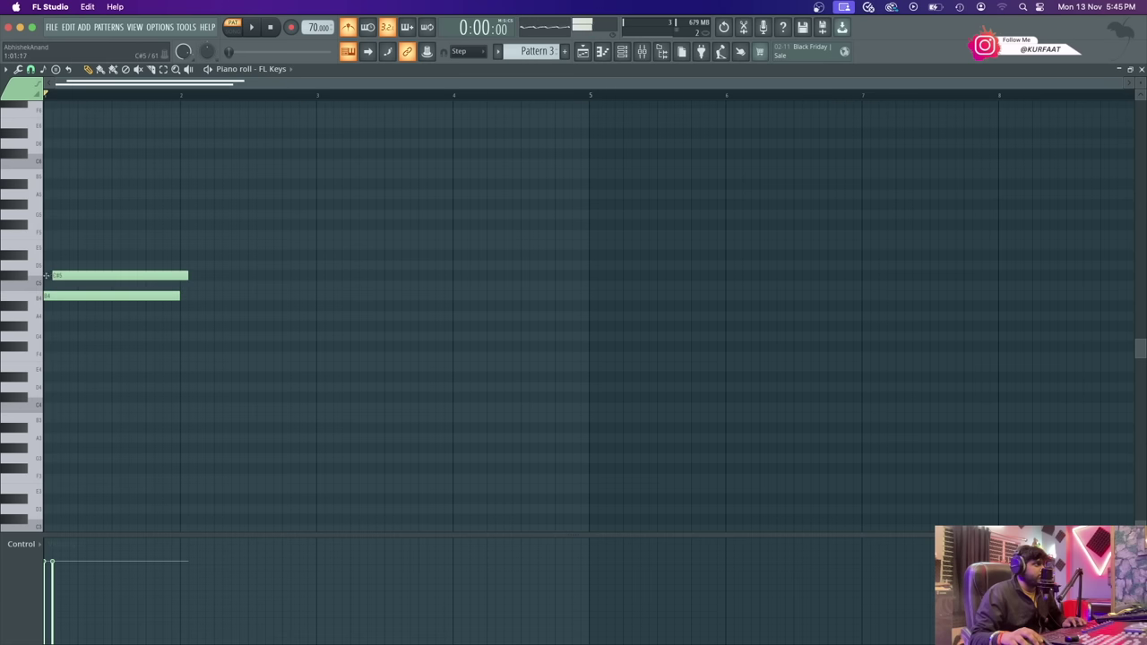
{"action": "right_click", "coordinate": [57, 275]}
{"action": "left_click_drag", "start_coordinate": [54, 265], "coordinate": [39, 255]}
{"action": "right_click", "coordinate": [51, 264]}
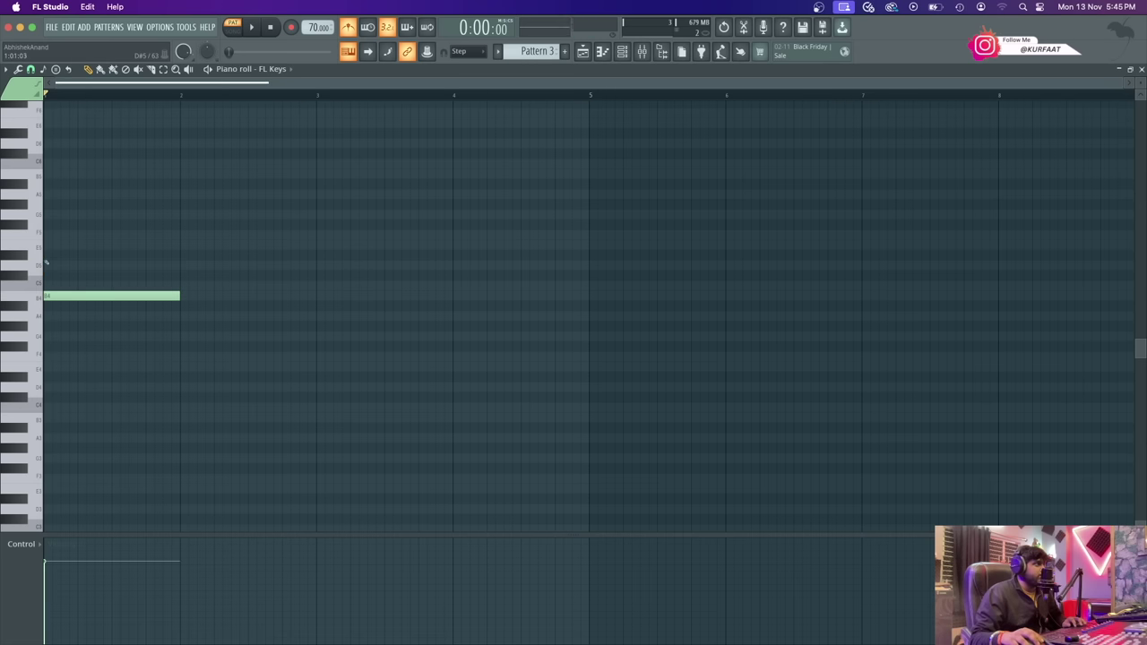
{"action": "left_click", "coordinate": [51, 262]}
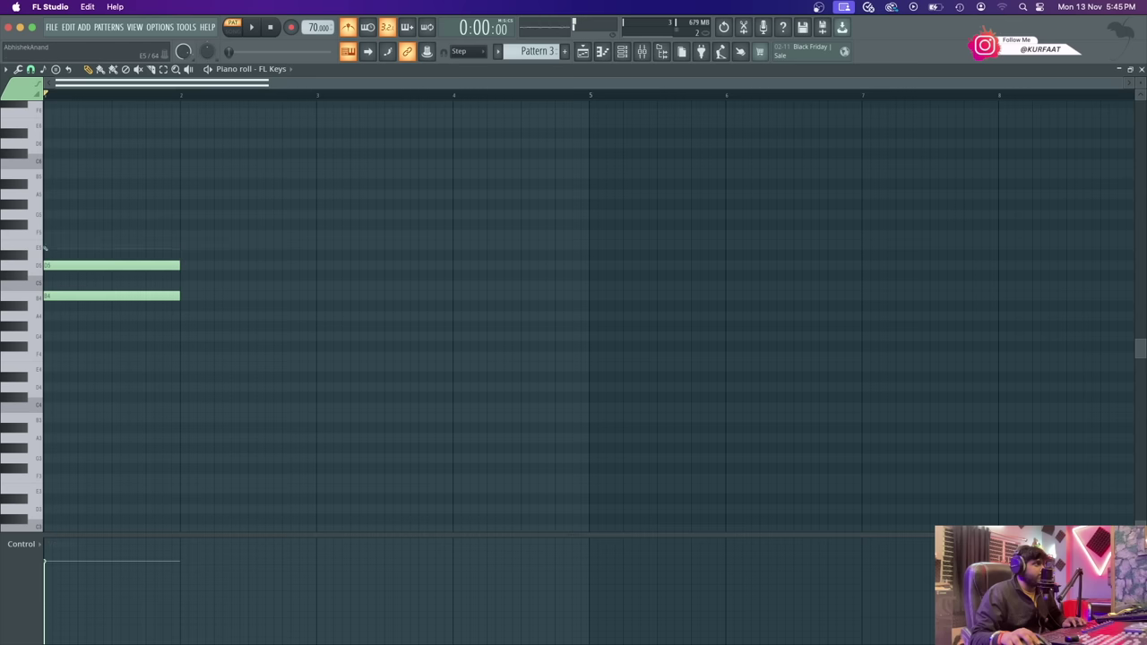
- Complete the Bm chord in bar 1 with a one-bar F#5 note and play it back
{"action": "left_click", "coordinate": [51, 246]}
{"action": "right_click", "coordinate": [51, 246]}
{"action": "left_click", "coordinate": [48, 237]}
{"action": "right_click", "coordinate": [48, 237]}
{"action": "left_click", "coordinate": [46, 225]}
{"action": "key", "text": "space"}
{"action": "key", "text": "space"}
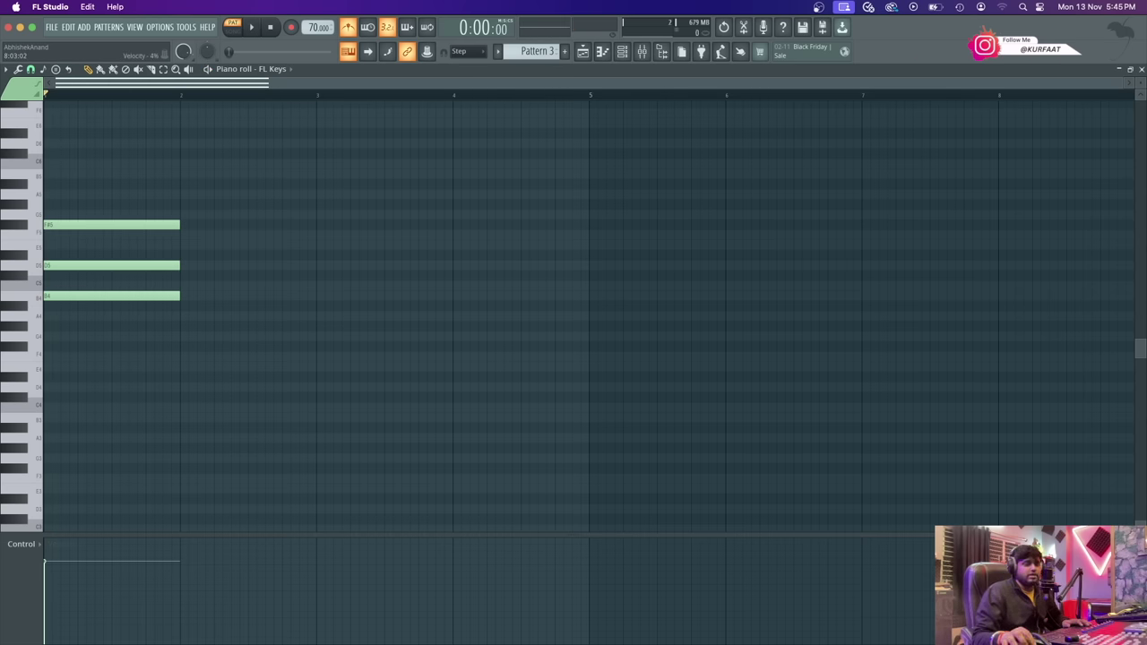
- Look up the second chord in Safari and place a one-bar A4 note at the start of bar 2 in FL Studio
{"action": "key", "text": "super+Tab"}
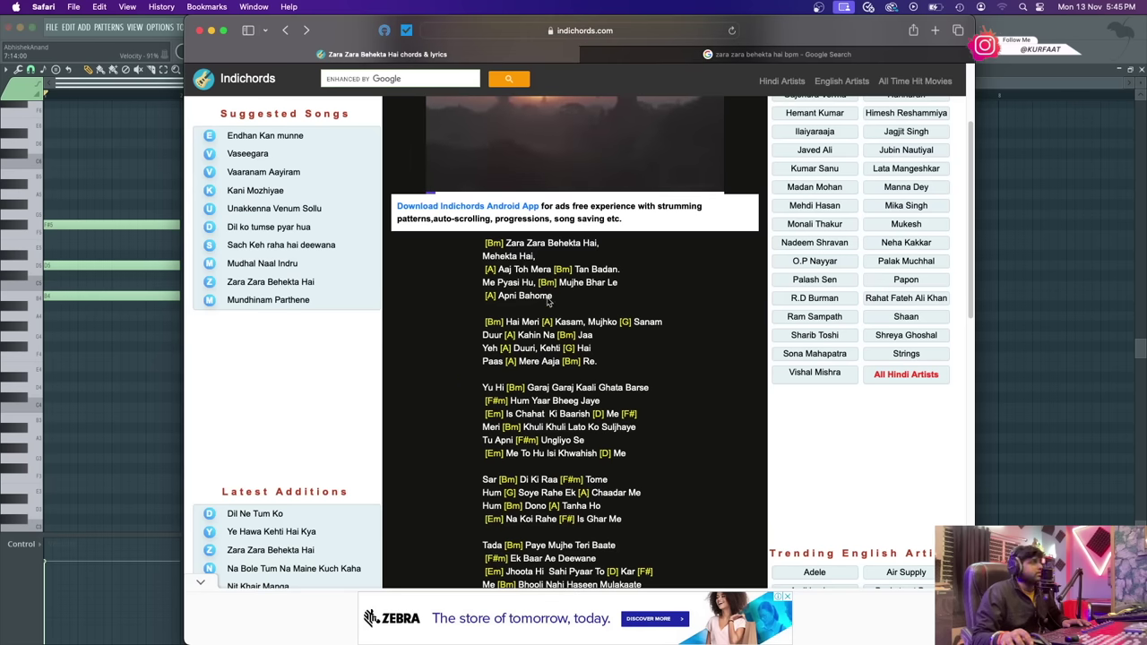
{"action": "key", "text": "super+Tab"}
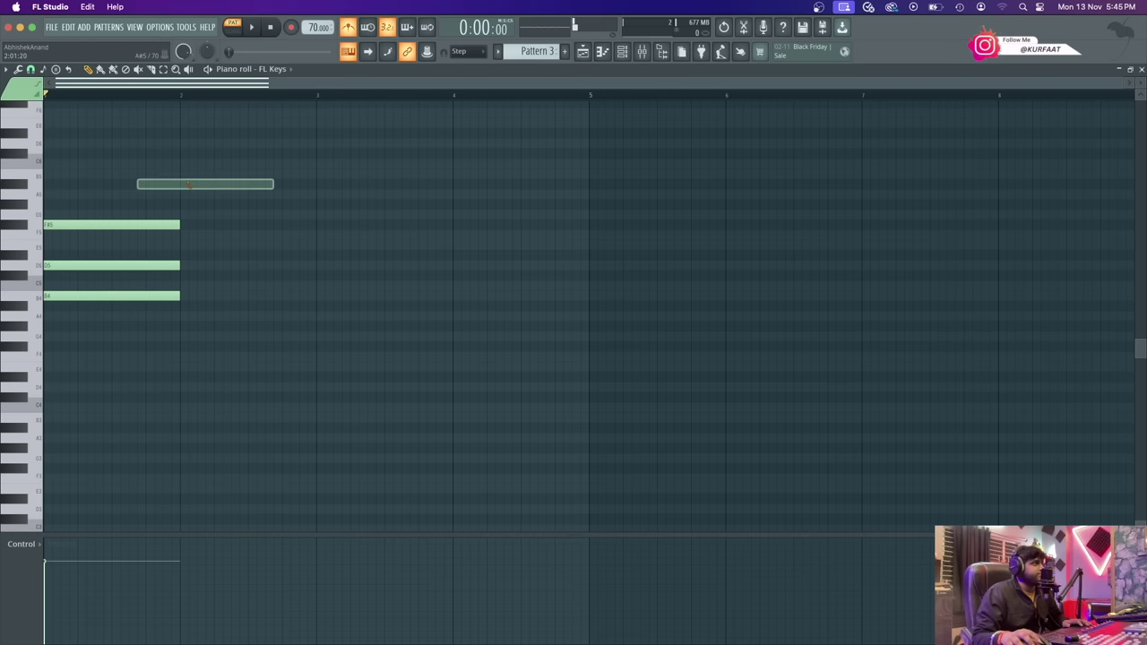
{"action": "left_click", "coordinate": [188, 315]}
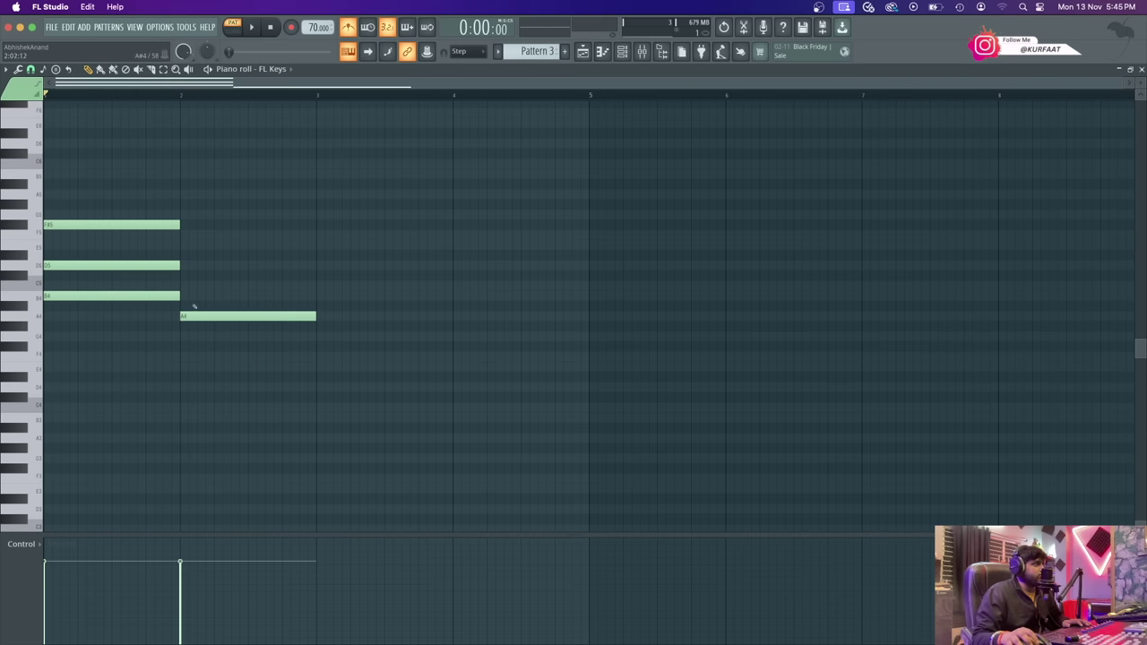
- Count four semitones up from A4 in bar 2 and add a one-bar C#5 note
{"action": "left_click", "coordinate": [194, 307]}
{"action": "right_click", "coordinate": [196, 307]}
{"action": "left_click", "coordinate": [195, 306]}
{"action": "right_click", "coordinate": [207, 307]}
{"action": "left_click", "coordinate": [188, 307]}
{"action": "right_click", "coordinate": [188, 307]}
{"action": "left_click", "coordinate": [188, 297]}
{"action": "right_click", "coordinate": [188, 296]}
{"action": "left_click", "coordinate": [183, 286]}
{"action": "right_click", "coordinate": [184, 285]}
{"action": "left_click", "coordinate": [183, 279]}
- Complete the A major chord in bar 2 with a one-bar E5 note, three semitones above C#5
{"action": "left_click", "coordinate": [188, 266]}
{"action": "right_click", "coordinate": [188, 266]}
{"action": "left_click", "coordinate": [188, 255]}
{"action": "right_click", "coordinate": [185, 253]}
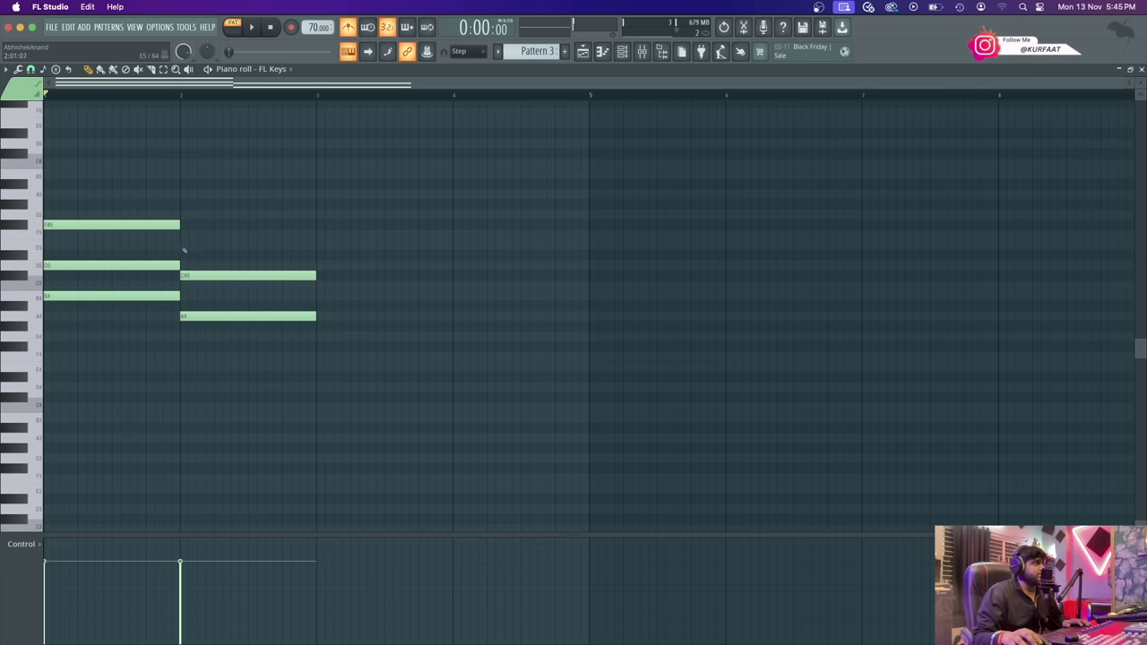
{"action": "left_click", "coordinate": [184, 246]}
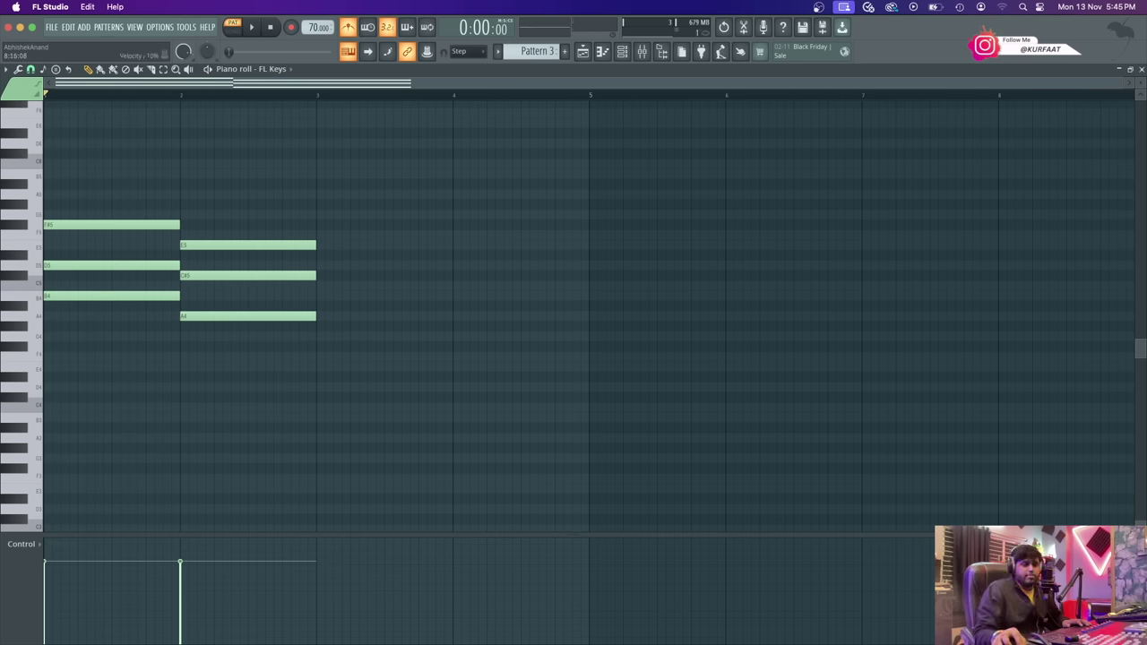
- Look up the third chord in Safari and fill bar 3 in FL Studio with a one-bar Bm chord (B4, D5, F#5)
{"action": "key", "text": "super+Tab"}
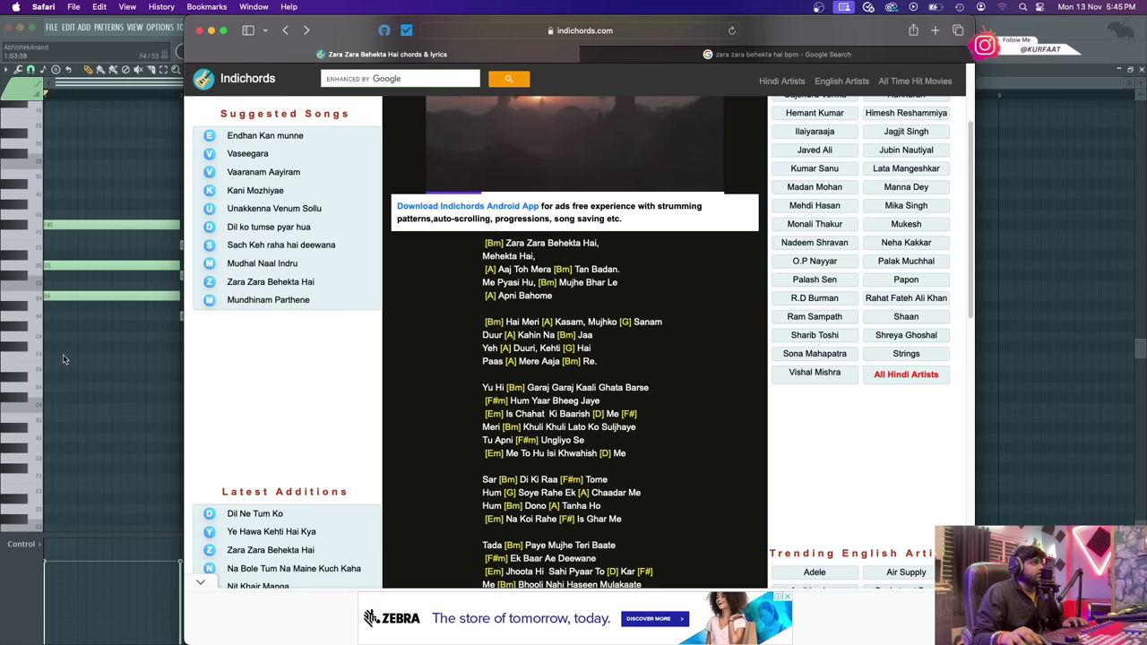
{"action": "key", "text": "super+Tab"}
{"action": "left_click_drag", "start_coordinate": [320, 340], "coordinate": [339, 251]}
{"action": "left_click", "coordinate": [315, 285]}
{"action": "right_click", "coordinate": [338, 254]}
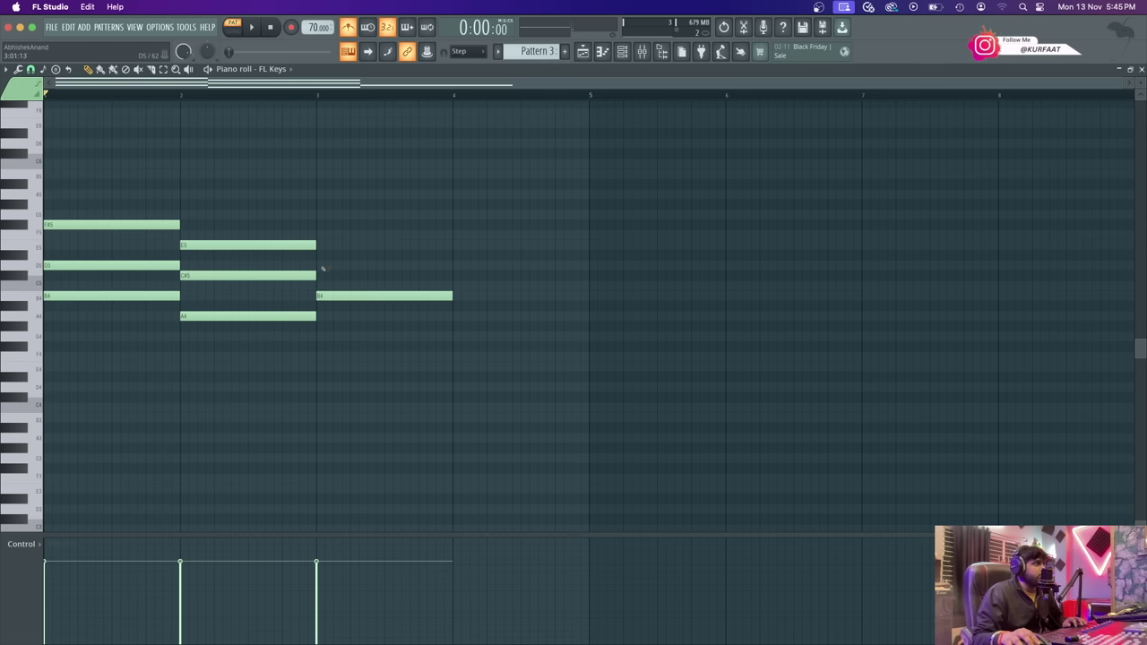
{"action": "left_click", "coordinate": [322, 266]}
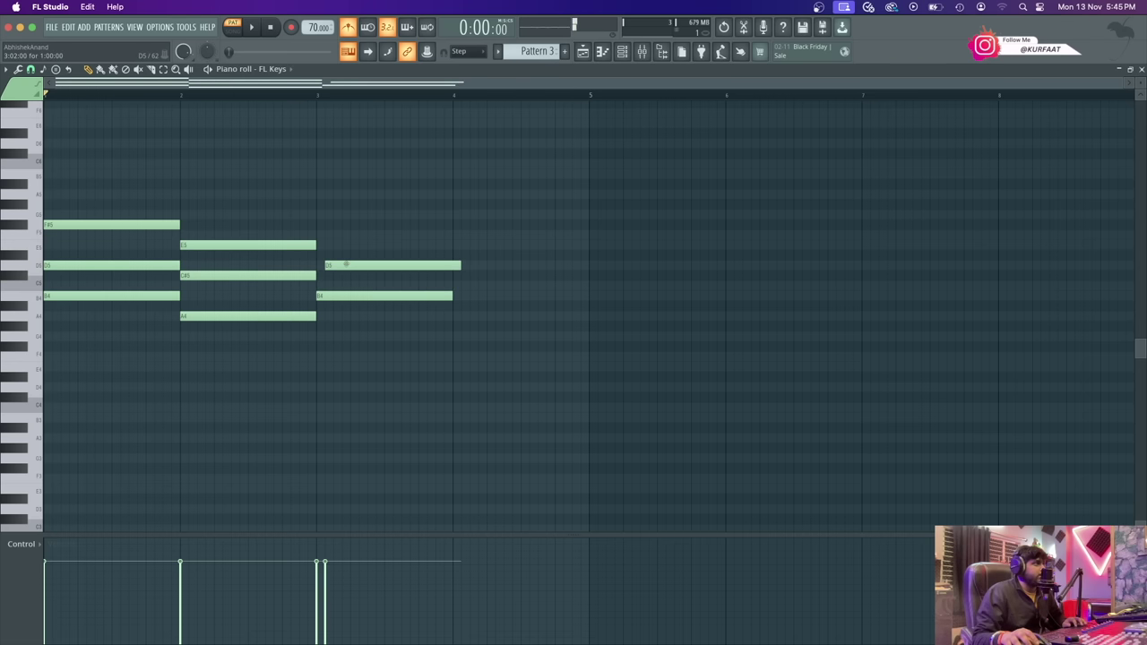
{"action": "left_click", "coordinate": [318, 225]}
- Play back the three-bar progression and recheck the opening lyrics' chords in Safari before returning to FL Studio
{"action": "key", "text": "space"}
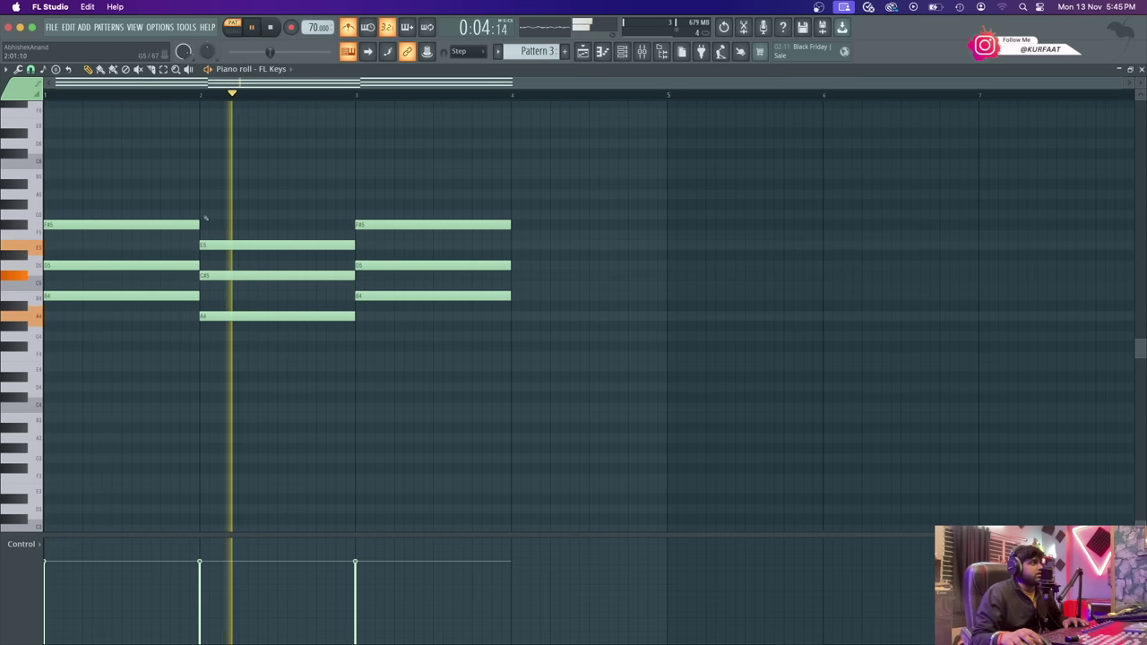
{"action": "key", "text": "space"}
{"action": "key", "text": "super+Tab"}
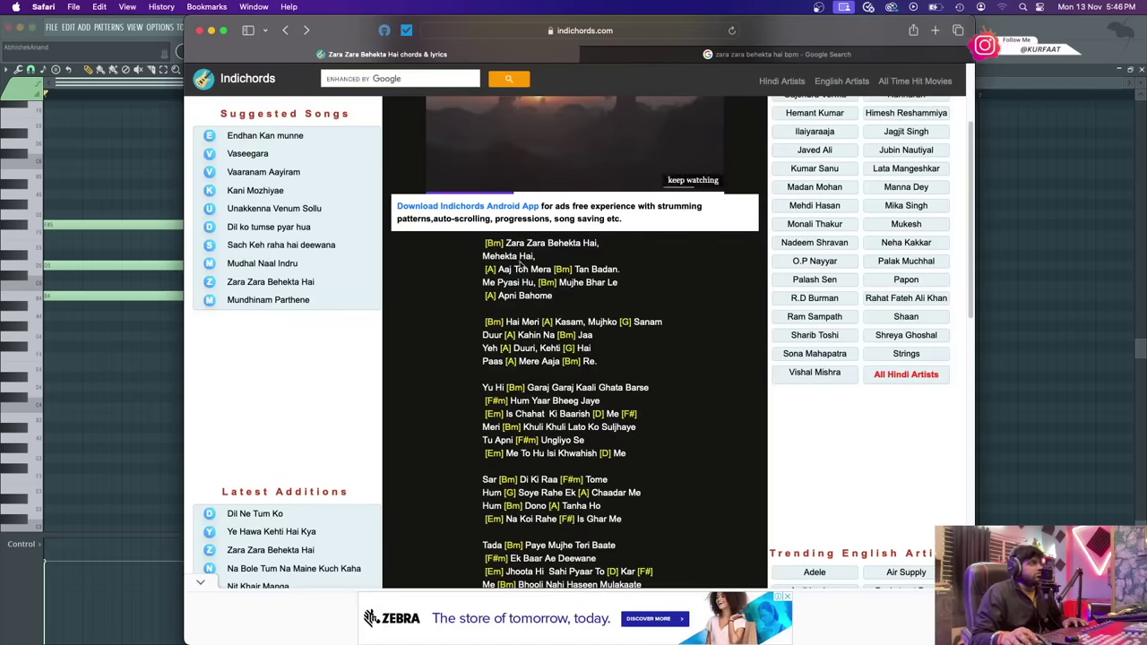
{"action": "scroll", "coordinate": [520, 266], "scroll_direction": "down", "scroll_amount": 2}
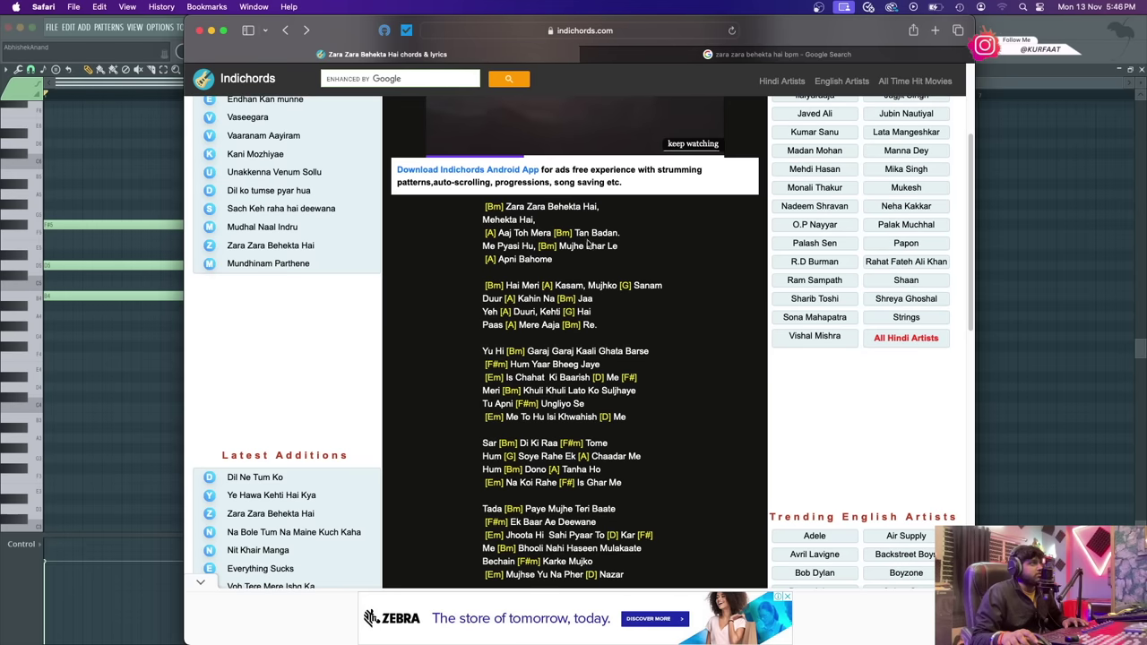
{"action": "left_click", "coordinate": [81, 87]}
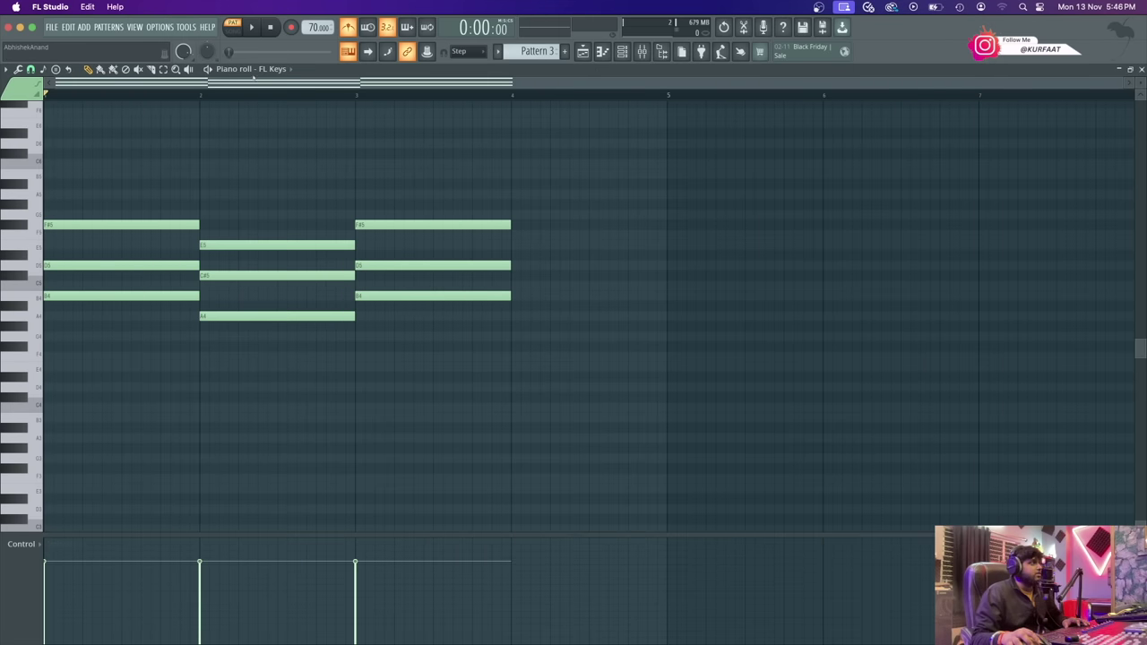
- Slice the Bm chord in bar 1 and the A chord in bar 2 into half-bar notes and play back the pattern
{"action": "left_click_drag", "start_coordinate": [126, 304], "coordinate": [132, 309]}
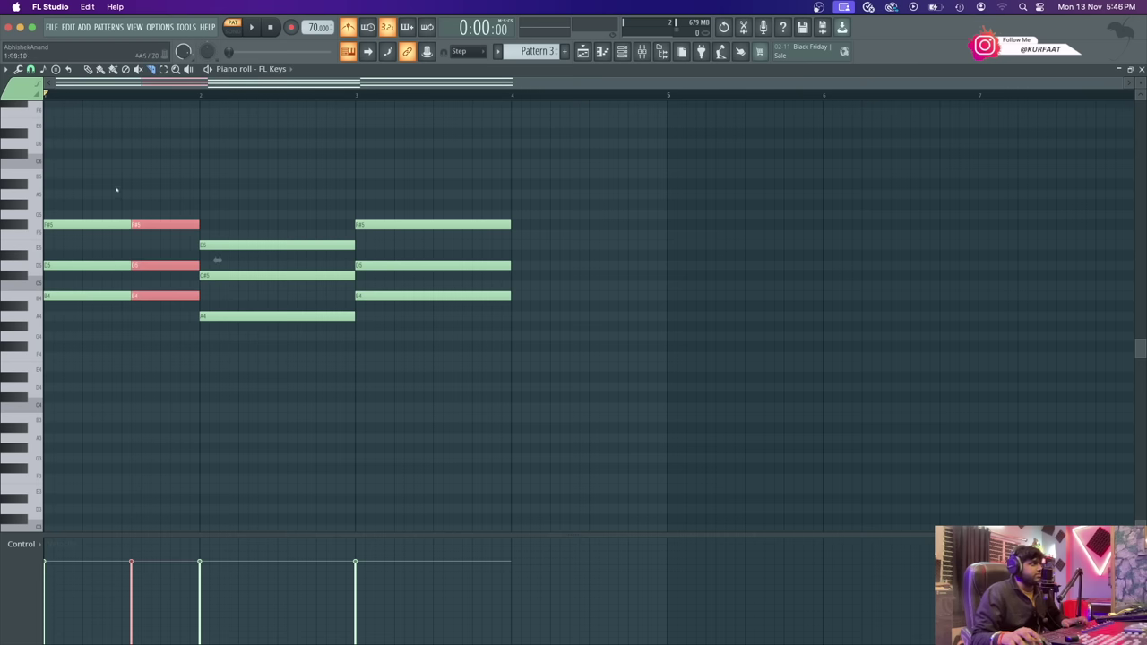
{"action": "key", "text": "super+z"}
{"action": "left_click_drag", "start_coordinate": [121, 199], "coordinate": [122, 314]}
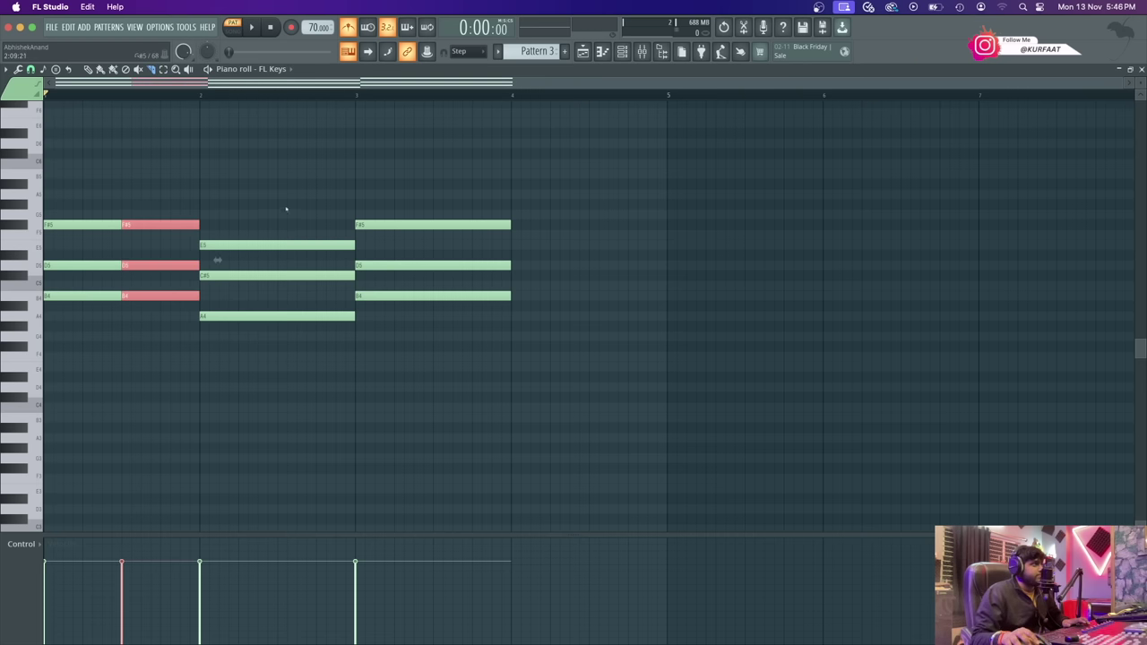
{"action": "left_click_drag", "start_coordinate": [276, 360], "coordinate": [274, 355]}
{"action": "key", "text": "space"}
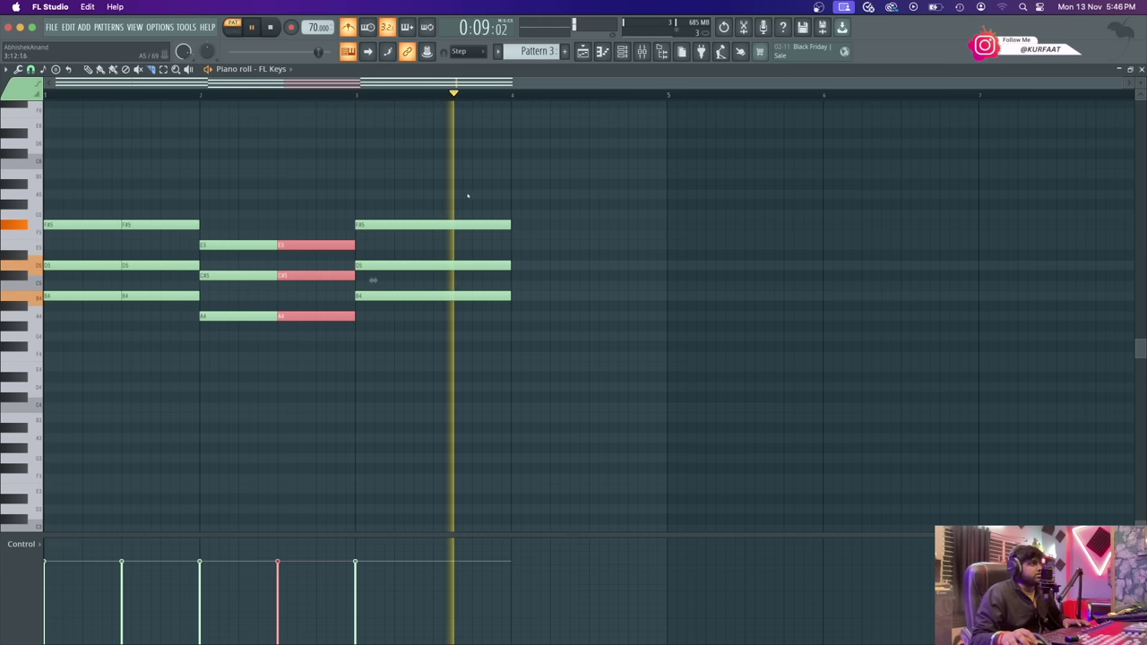
- Slice the Bm chord in bar 3 into half-bar notes and restart playback of the pattern
{"action": "left_click_drag", "start_coordinate": [432, 197], "coordinate": [431, 351]}
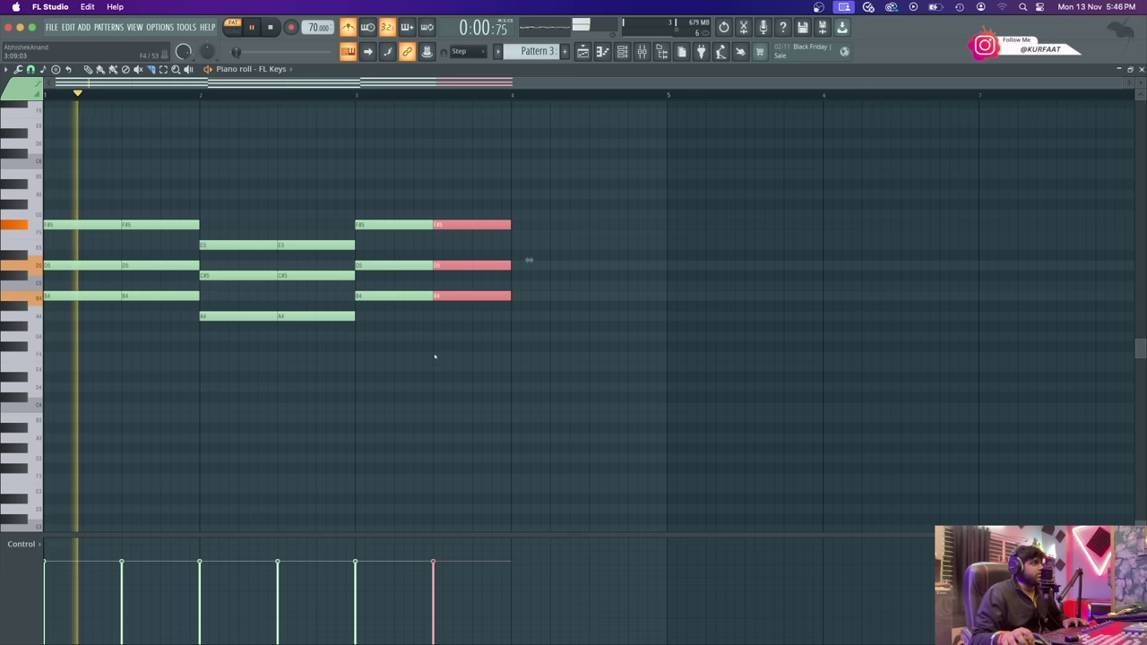
{"action": "key", "text": "space"}
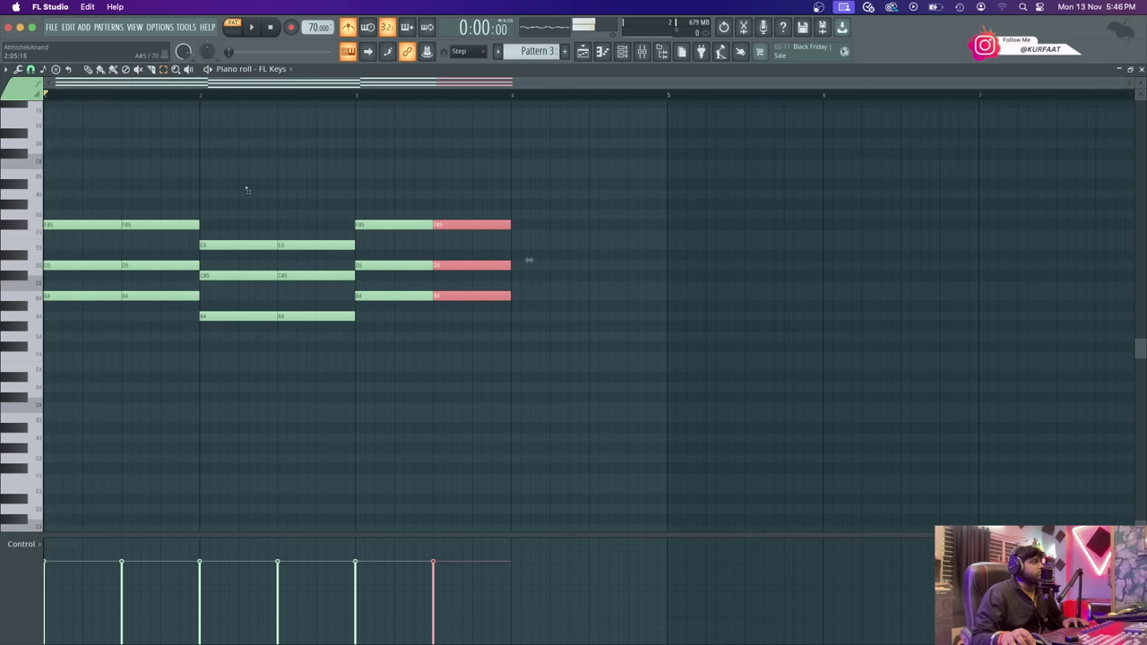
{"action": "key", "text": "space"}
- Replace the A chord in the first half of bar 2 with a copy of the half-bar Bm chord from bar 1
{"action": "left_click_drag", "start_coordinate": [242, 191], "coordinate": [238, 315]}
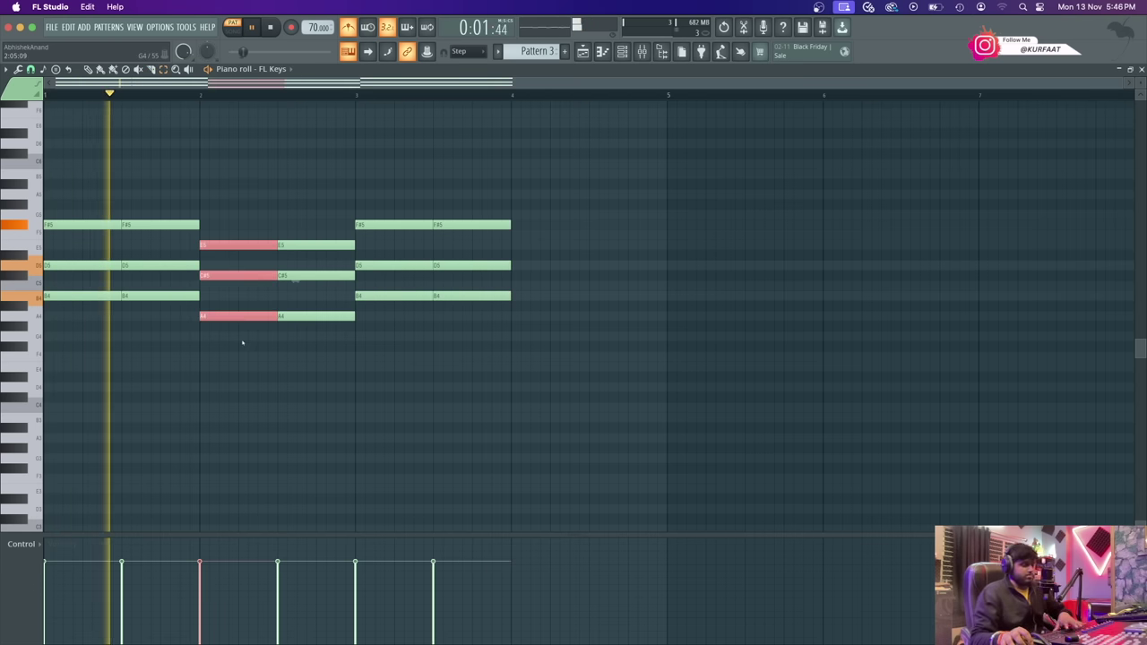
{"action": "key", "text": "Delete"}
{"action": "left_click_drag", "start_coordinate": [176, 210], "coordinate": [156, 339]}
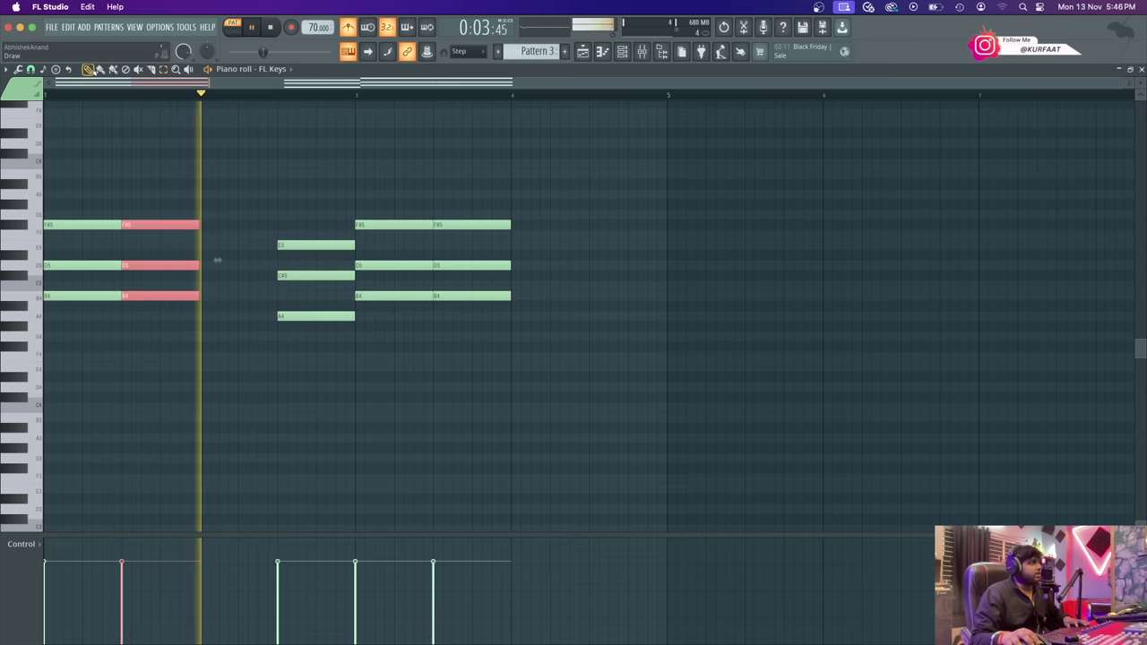
{"action": "left_click_drag", "start_coordinate": [153, 224], "coordinate": [230, 224]}
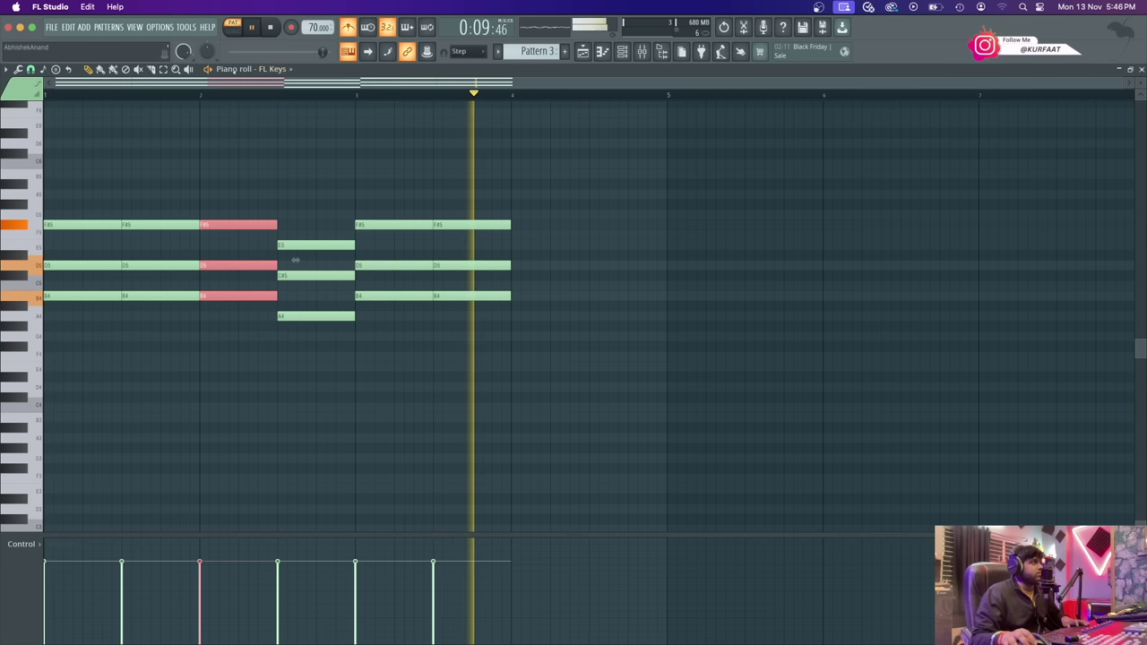
- Fill bar 4 by duplicating the half-bar Bm chord into its first half and copying bar 2's A chord into its second half
{"action": "key", "text": "space"}
{"action": "left_click", "coordinate": [167, 73]}
{"action": "left_click_drag", "start_coordinate": [494, 158], "coordinate": [508, 299]}
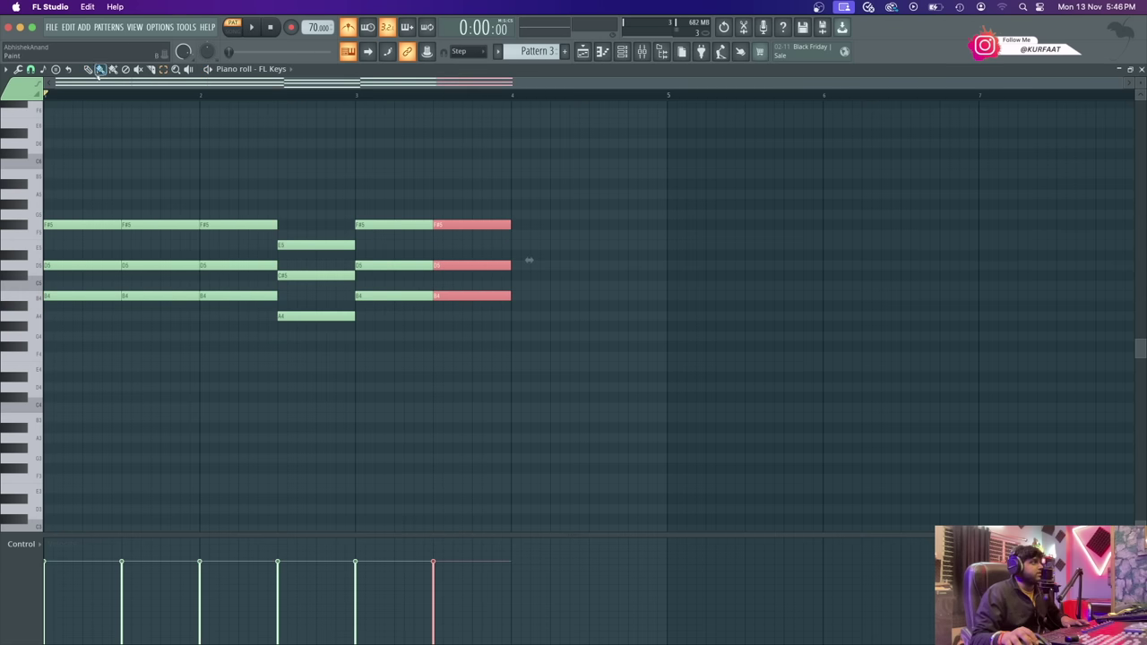
{"action": "key", "text": "ctrl+b"}
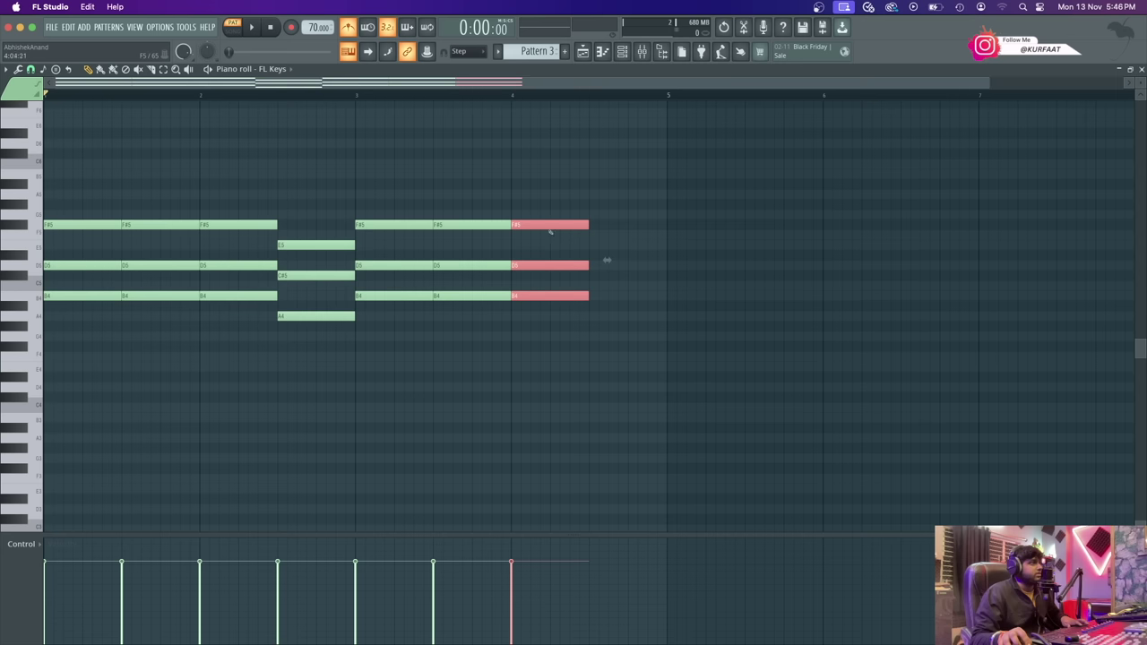
{"action": "left_click_drag", "start_coordinate": [291, 190], "coordinate": [315, 426]}
{"action": "mouse_move", "coordinate": [306, 274]}
{"action": "left_mouse_down"}
{"action": "mouse_move", "coordinate": [635, 273]}
{"action": "mouse_move", "coordinate": [618, 273]}
{"action": "left_mouse_up"}
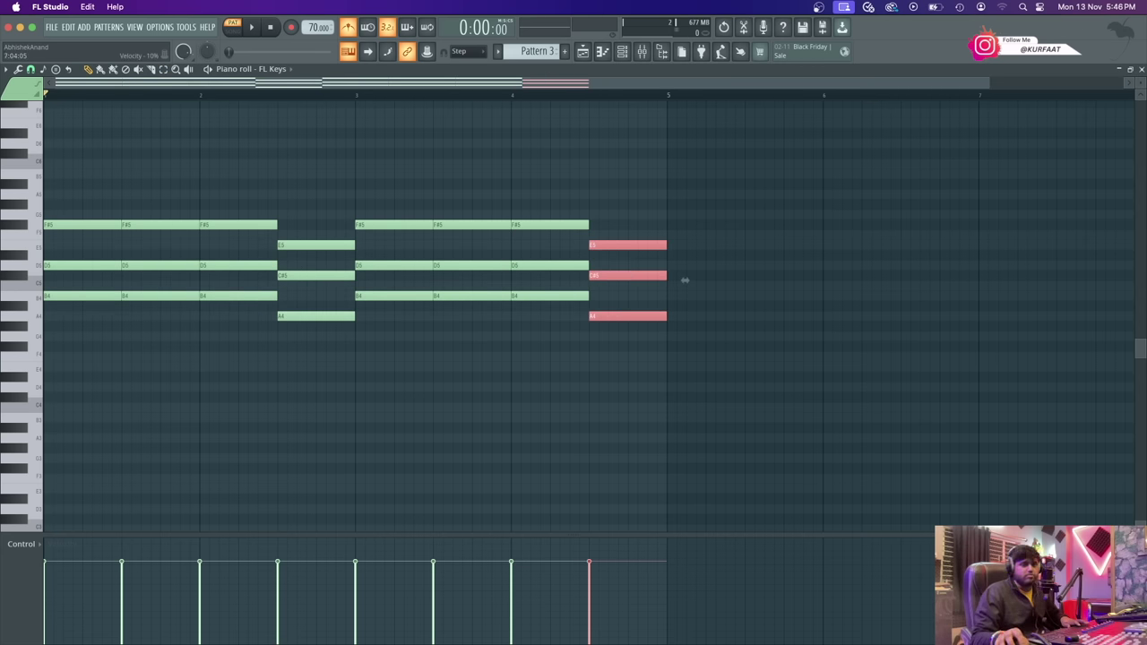
- Recheck the chord sheet in Safari, return to FL Studio and place three consecutive Pattern 1 clips on Track 1 from bar 1 of the playlist
{"action": "key", "text": "super+Tab"}
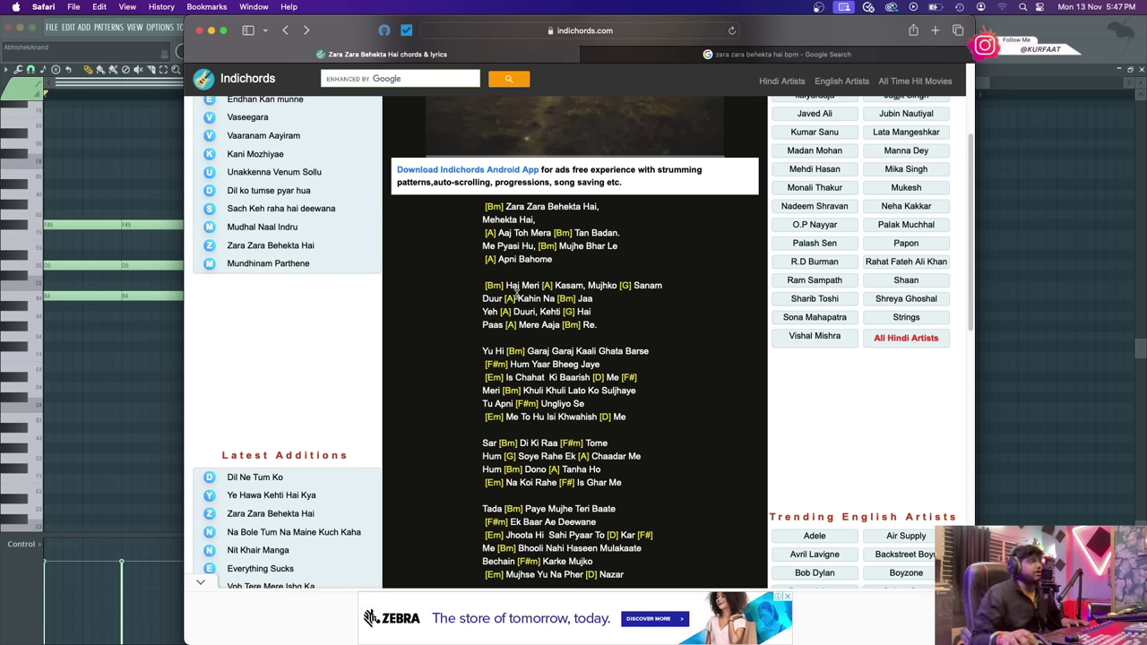
{"action": "key", "text": "super+Tab"}
{"action": "left_click", "coordinate": [622, 51]}
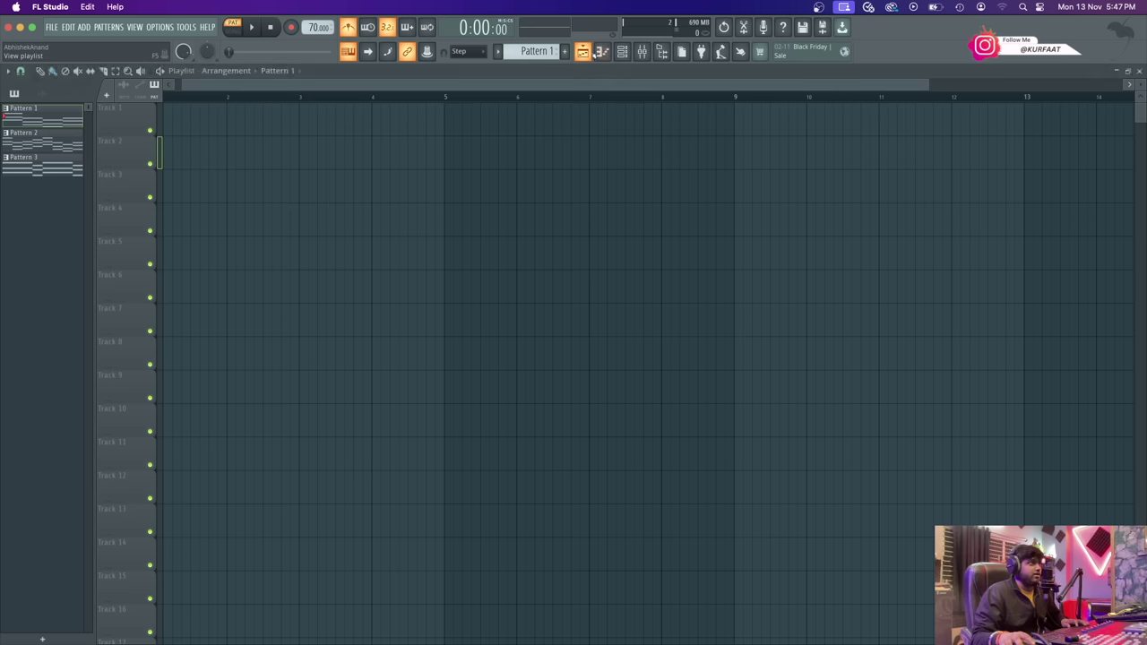
{"action": "left_click", "coordinate": [337, 151]}
{"action": "left_click_drag", "start_coordinate": [337, 150], "coordinate": [168, 120]}
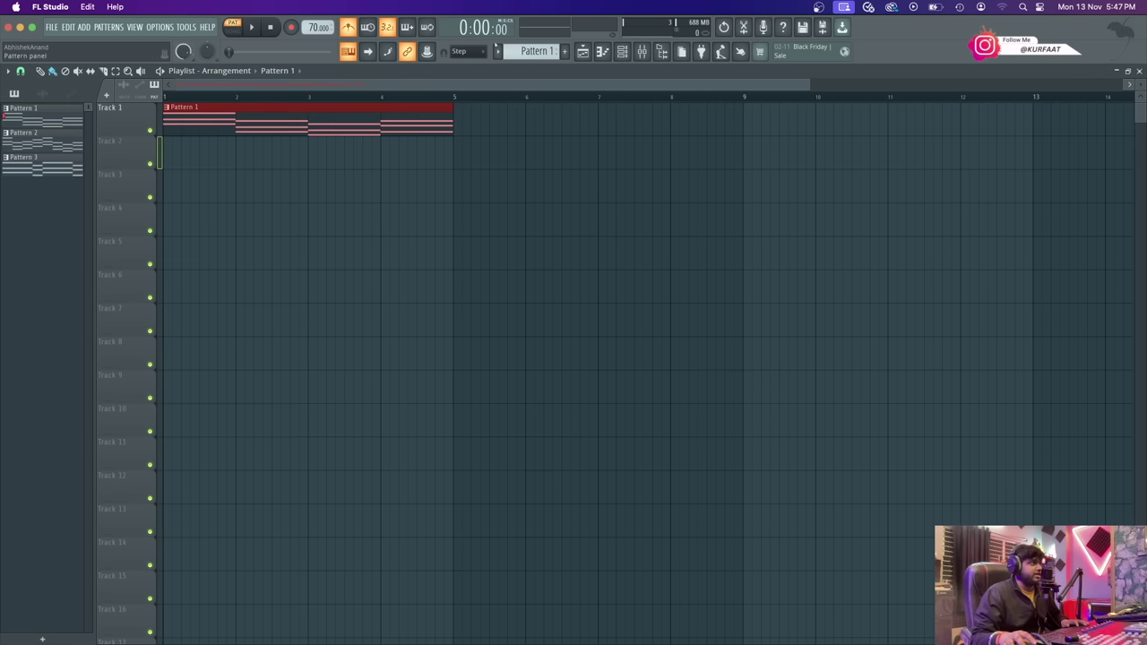
{"action": "key", "text": "ctrl+b"}
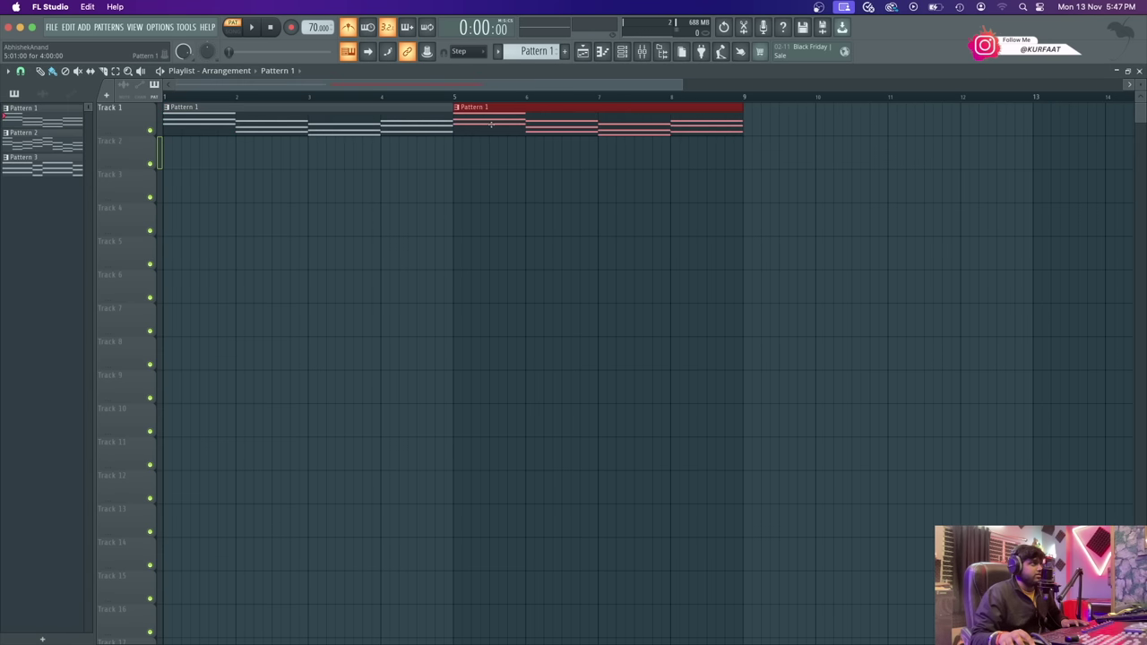
{"action": "left_click", "coordinate": [456, 97]}
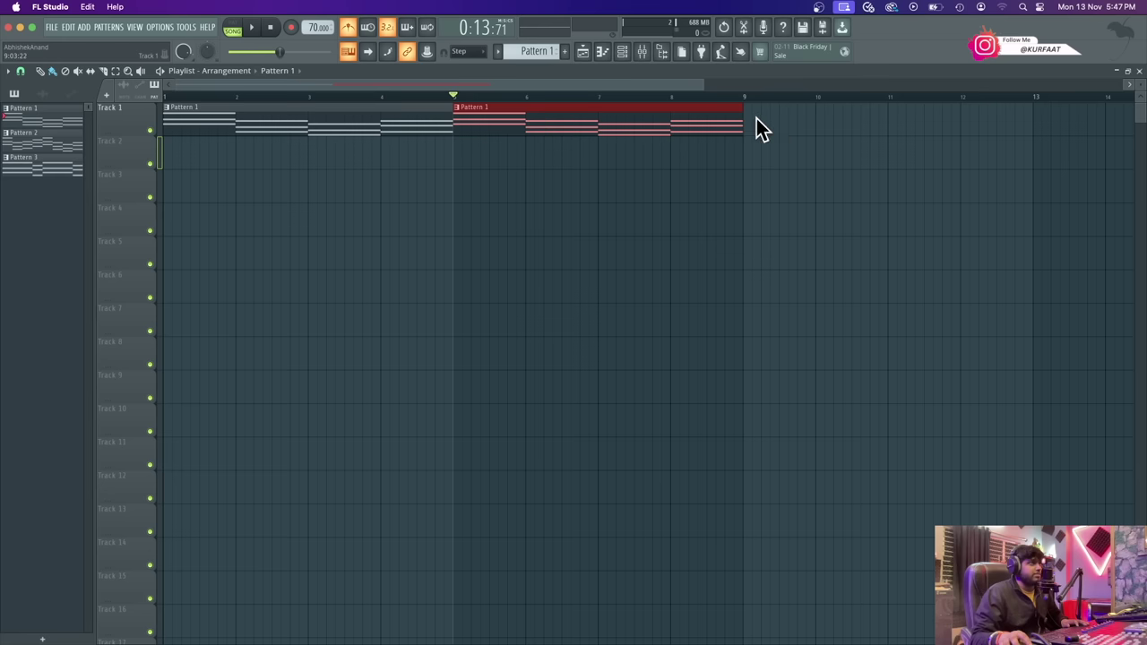
{"action": "key", "text": "ctrl+b"}
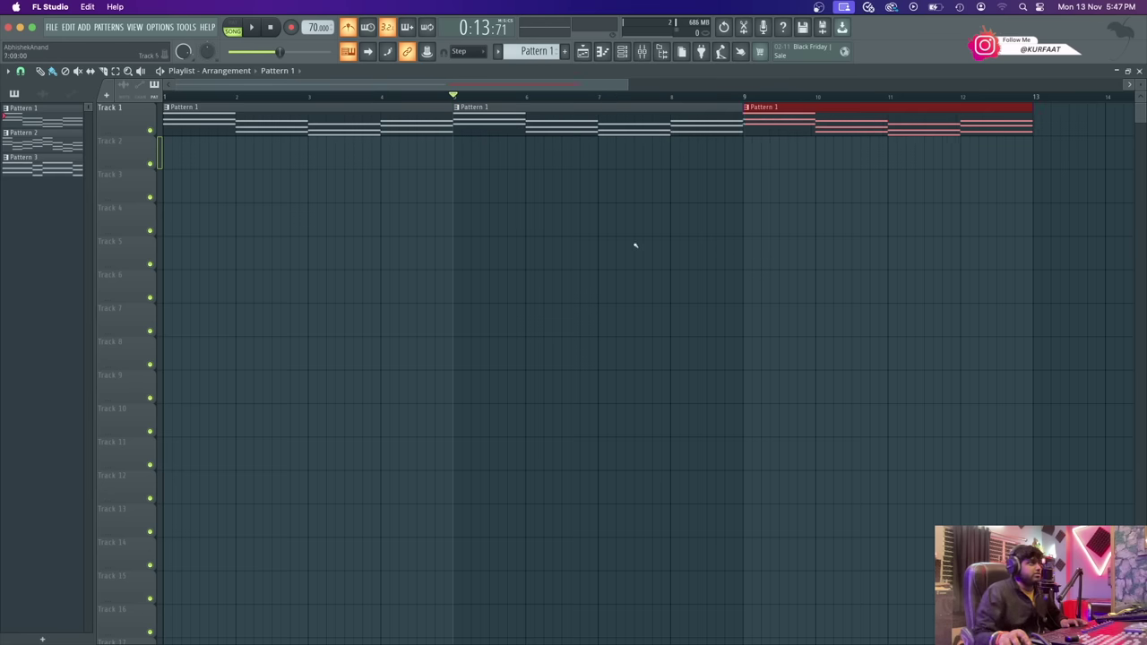
- Play back the arrangement and raise the tempo to 80 BPM
{"action": "key", "text": "space"}
{"action": "scroll", "coordinate": [456, 235], "scroll_direction": "down", "scroll_amount": 5}
{"action": "key", "text": "space"}
{"action": "left_click_drag", "start_coordinate": [315, 28], "coordinate": [314, 19]}
{"action": "key", "text": "space"}
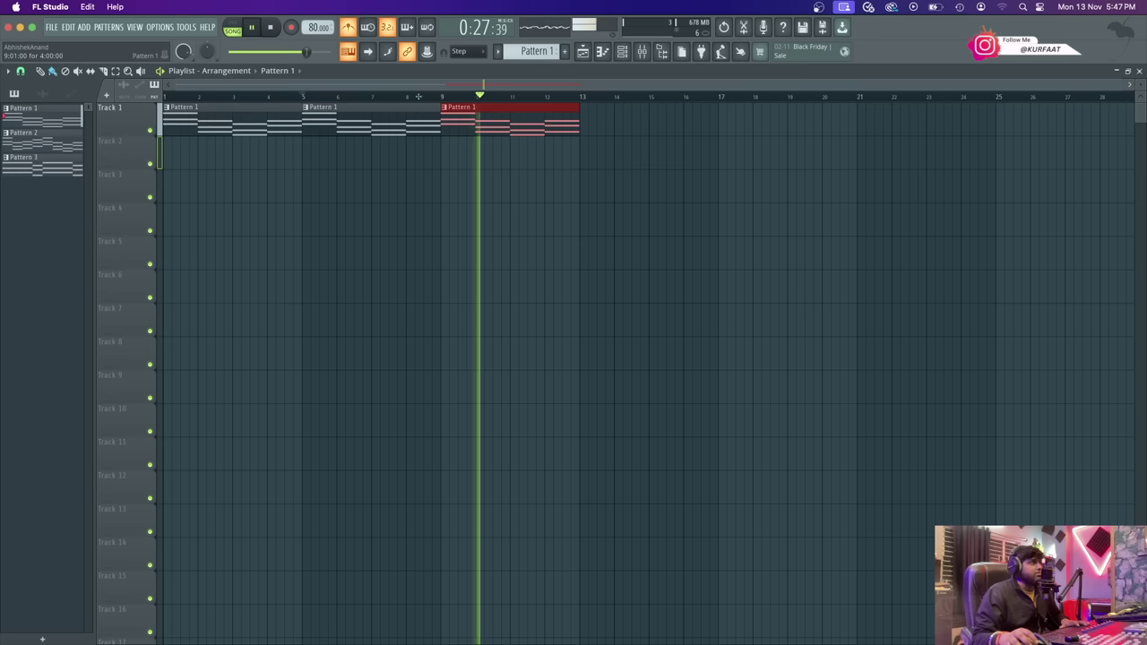
- Place Pattern 2 on Track 1 at bar 13 and set the tempo to 77 BPM during playback
{"action": "scroll", "coordinate": [532, 54], "scroll_direction": "down", "scroll_amount": 1}
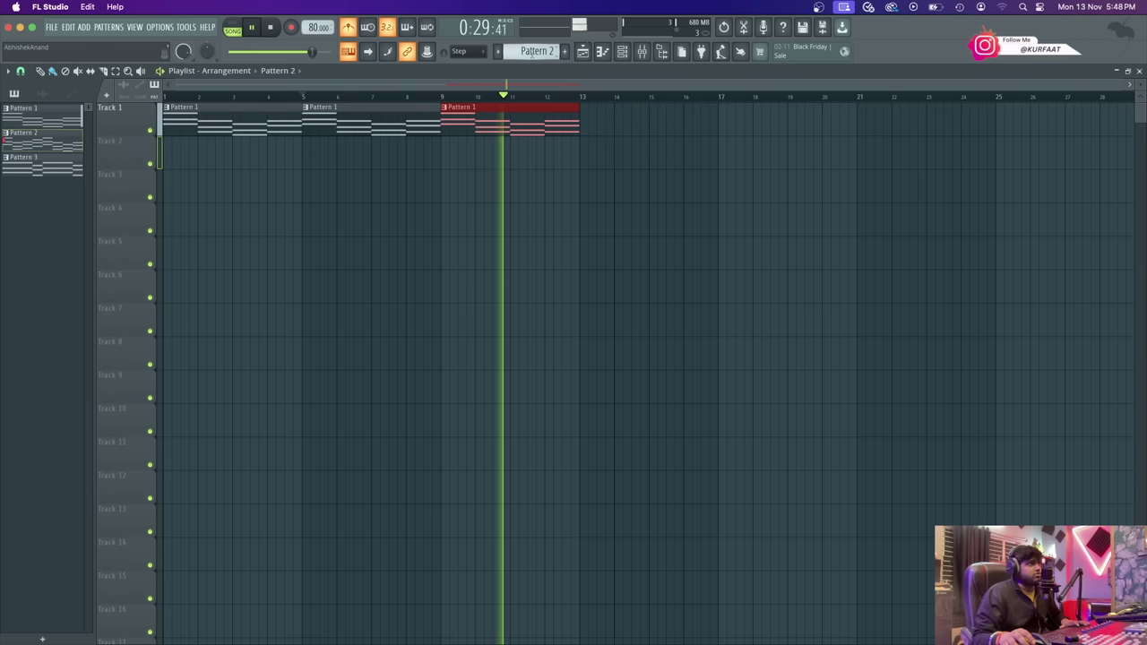
{"action": "scroll", "coordinate": [533, 54], "scroll_direction": "up", "scroll_amount": 1}
{"action": "scroll", "coordinate": [533, 53], "scroll_direction": "down", "scroll_amount": 1}
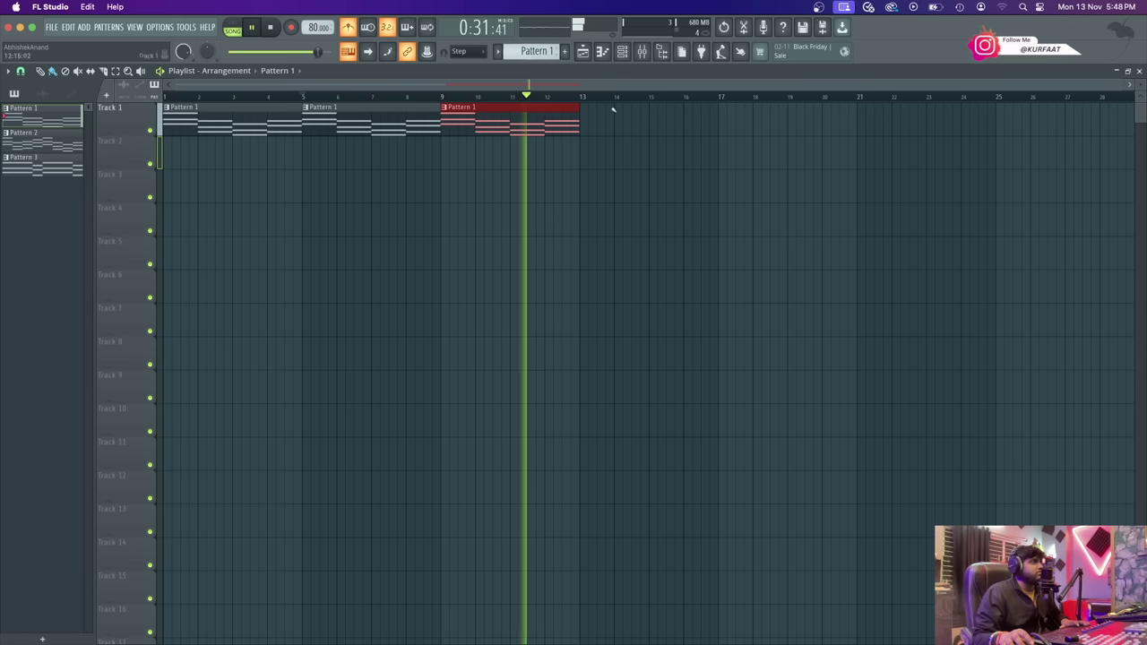
{"action": "left_click", "coordinate": [616, 113]}
{"action": "left_click_drag", "start_coordinate": [630, 117], "coordinate": [612, 120]}
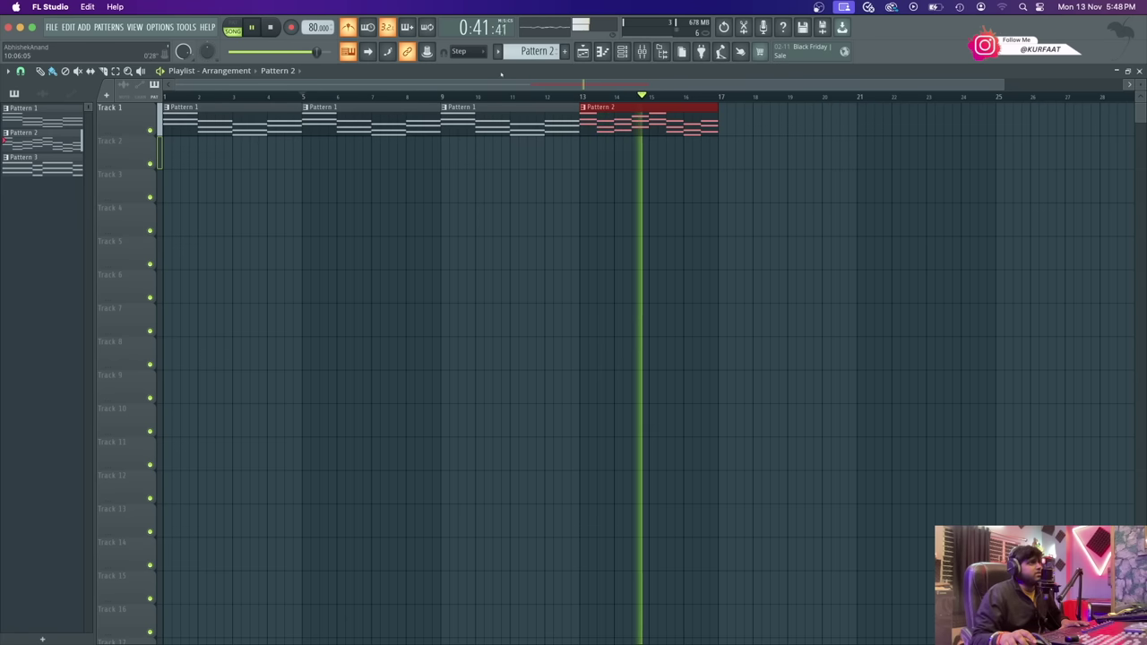
{"action": "left_click_drag", "start_coordinate": [317, 27], "coordinate": [317, 33]}
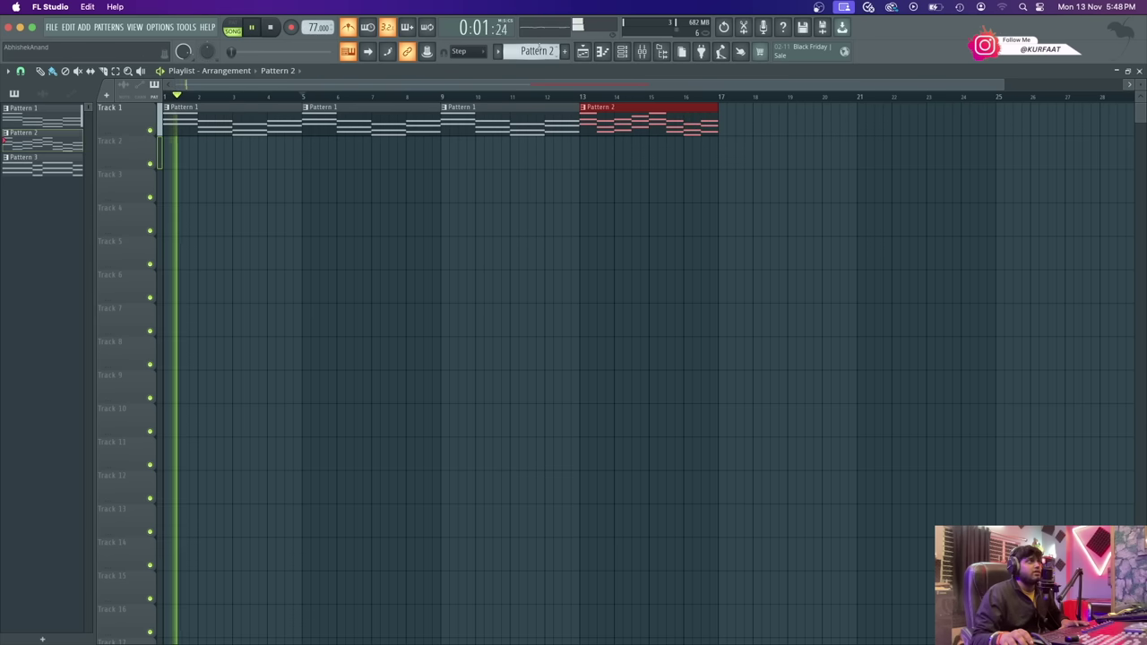
{"action": "key", "text": "space"}
- Place Pattern 3 on Track 1 at bar 17 and play it back from just before that bar
{"action": "left_click", "coordinate": [42, 162]}
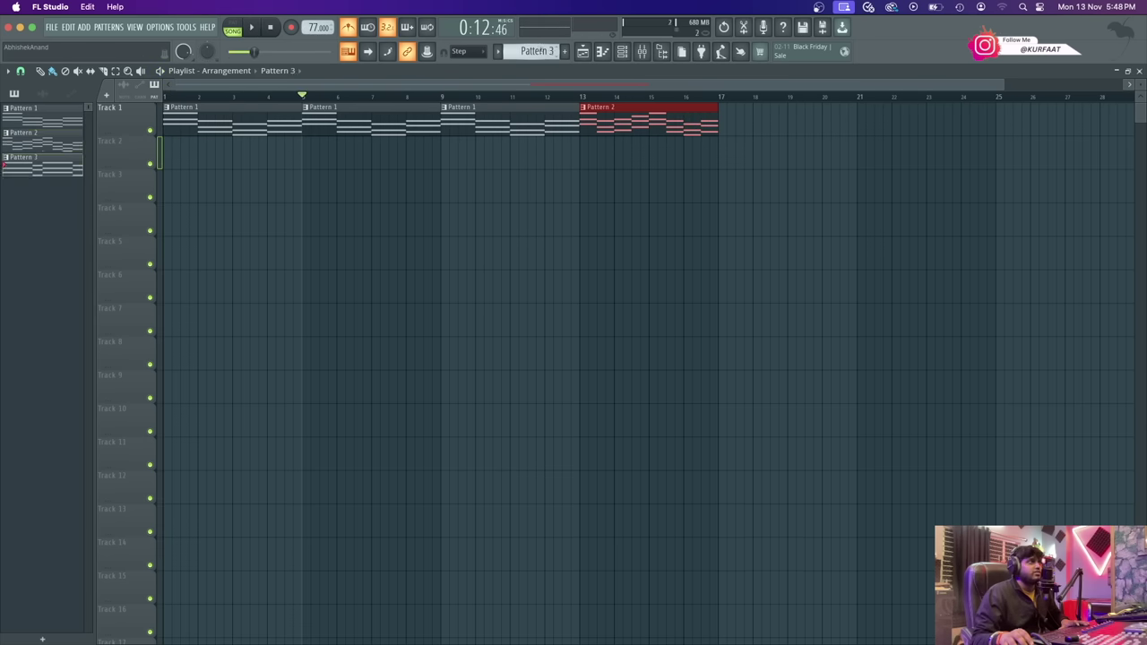
{"action": "left_click", "coordinate": [755, 122]}
{"action": "left_click", "coordinate": [714, 97]}
{"action": "key", "text": "space"}
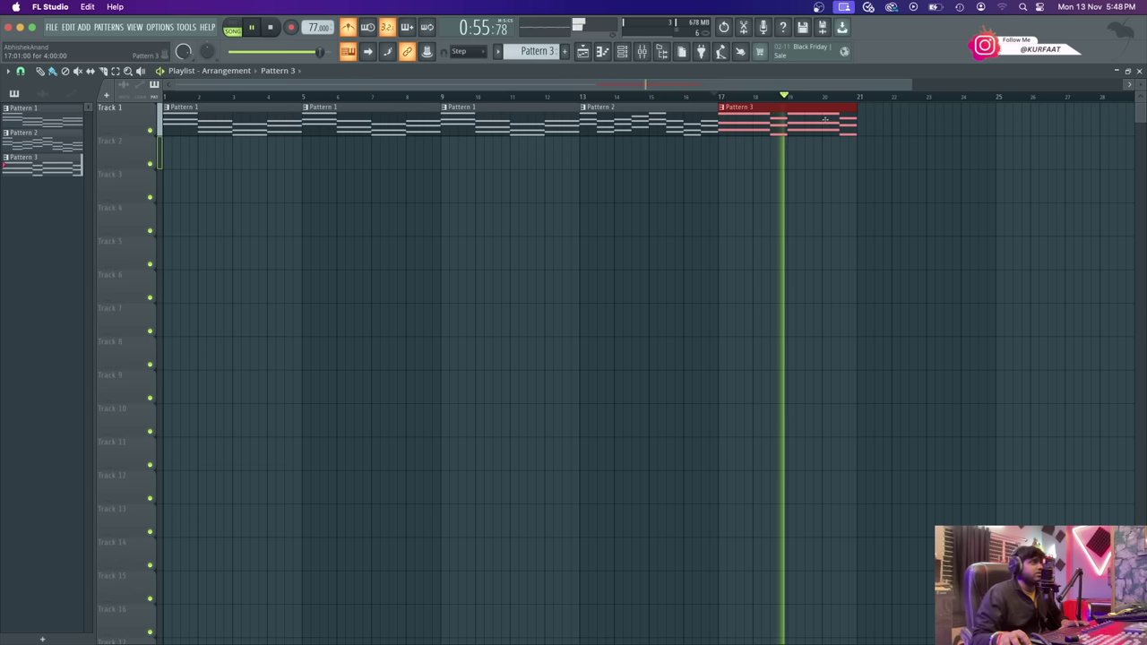
{"action": "key", "text": "space"}
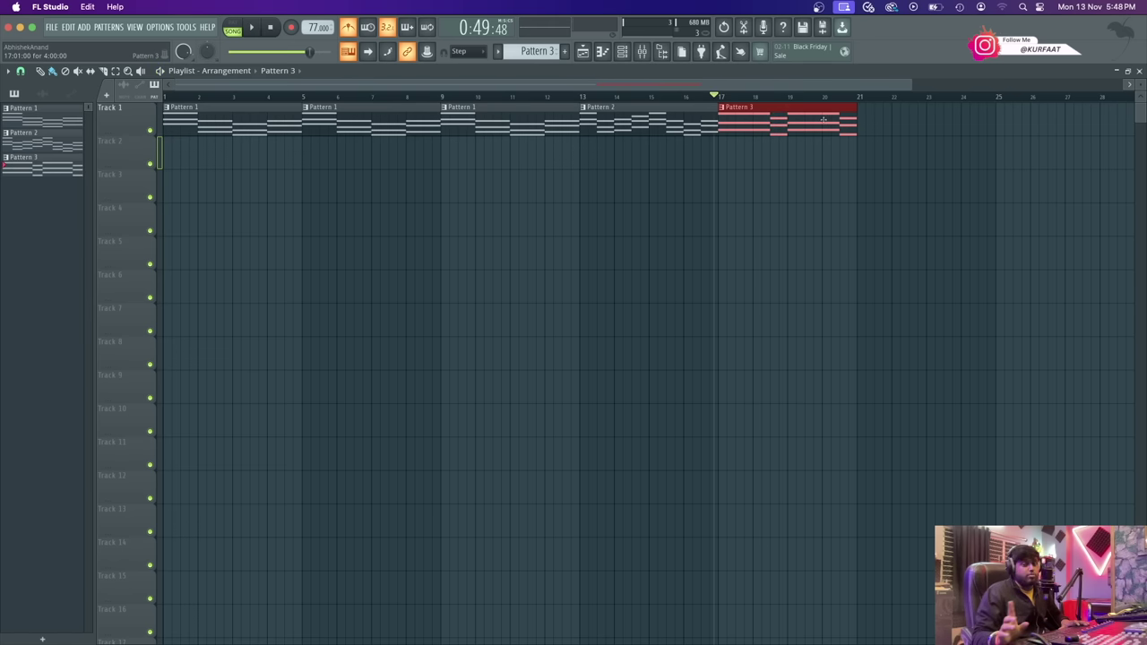
{"action": "left_click", "coordinate": [271, 27]}
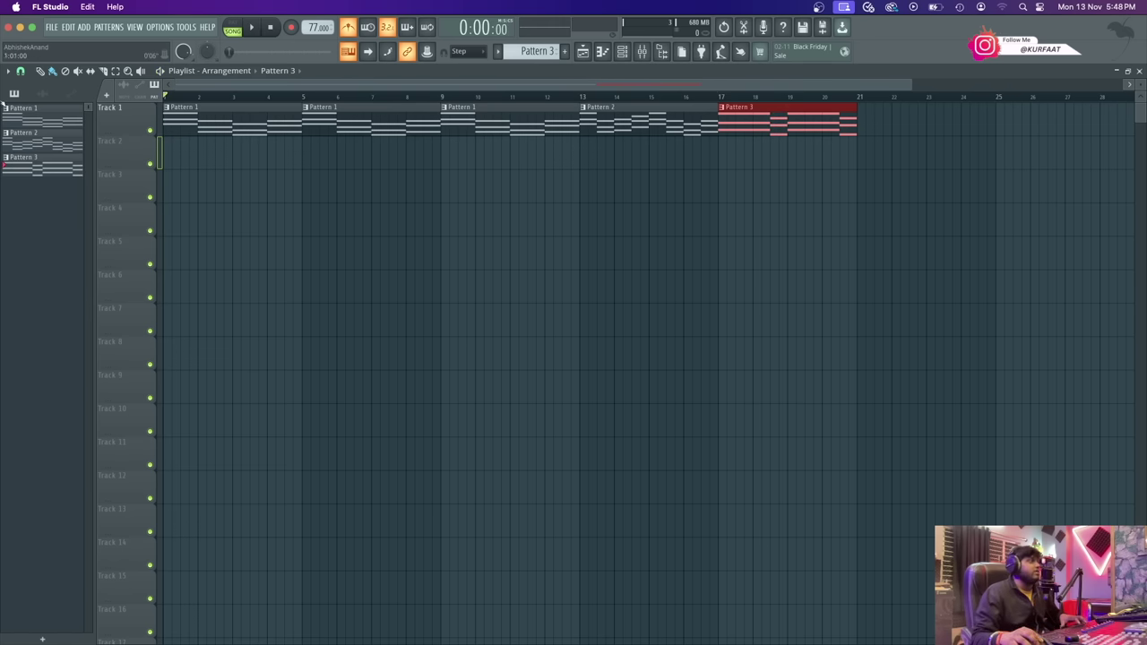
- Review the span of the whole arrangement and Pattern 3's chords in the piano roll, ending back in the playlist
{"action": "key", "text": "super+a"}
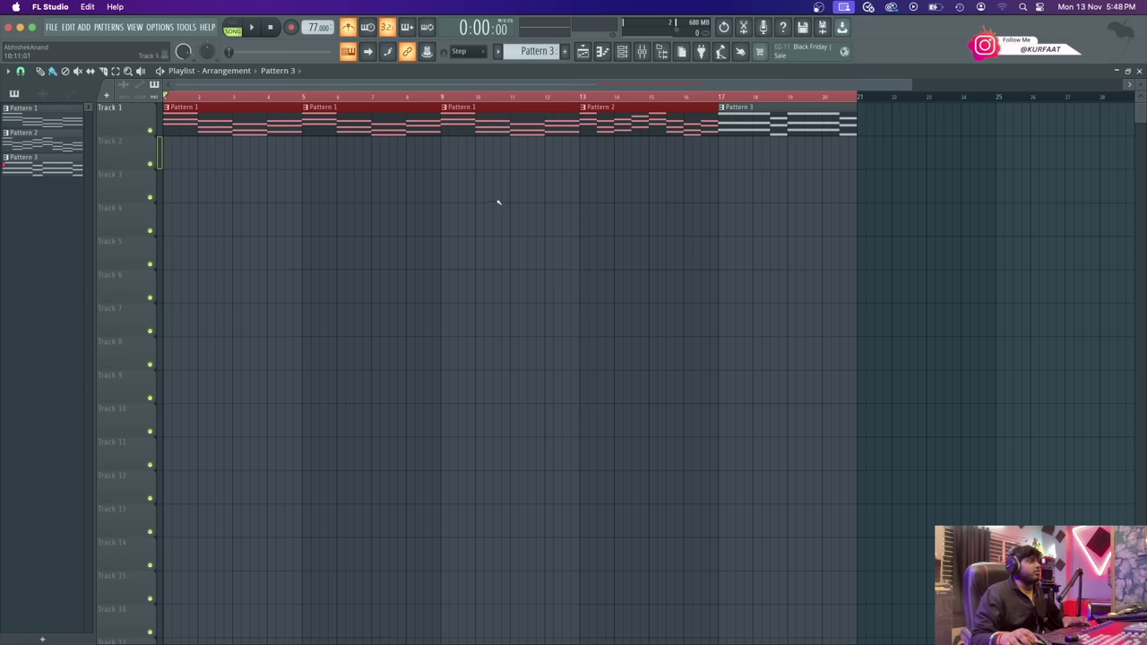
{"action": "double_click", "coordinate": [842, 96]}
{"action": "left_click_drag", "start_coordinate": [840, 96], "coordinate": [1, 183]}
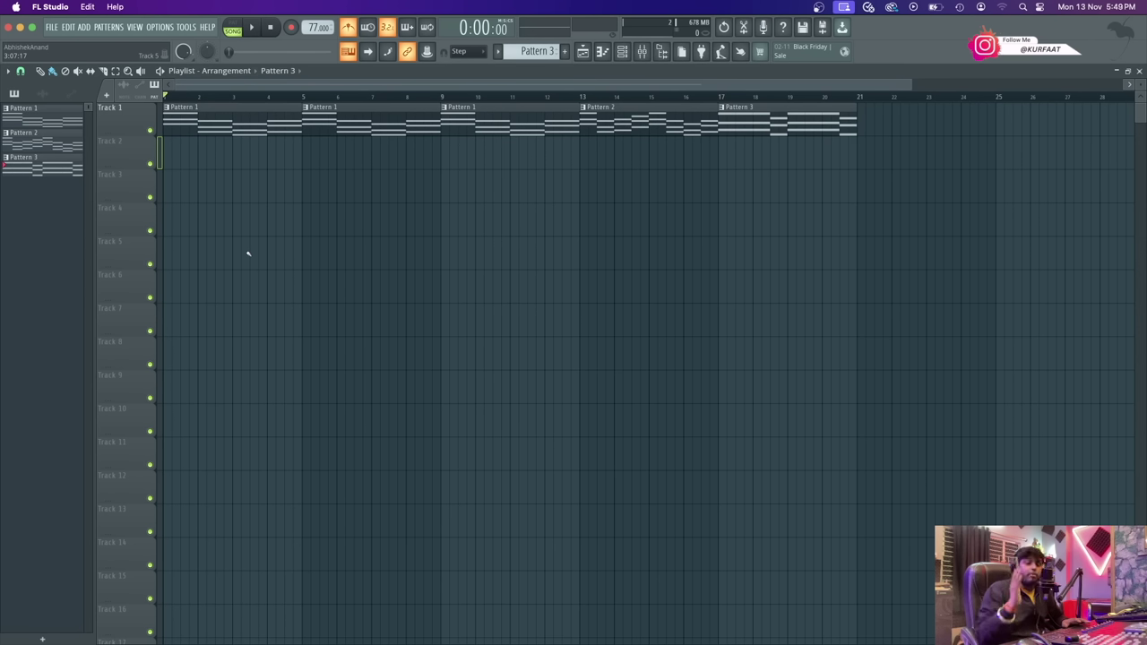
{"action": "double_click", "coordinate": [789, 117]}
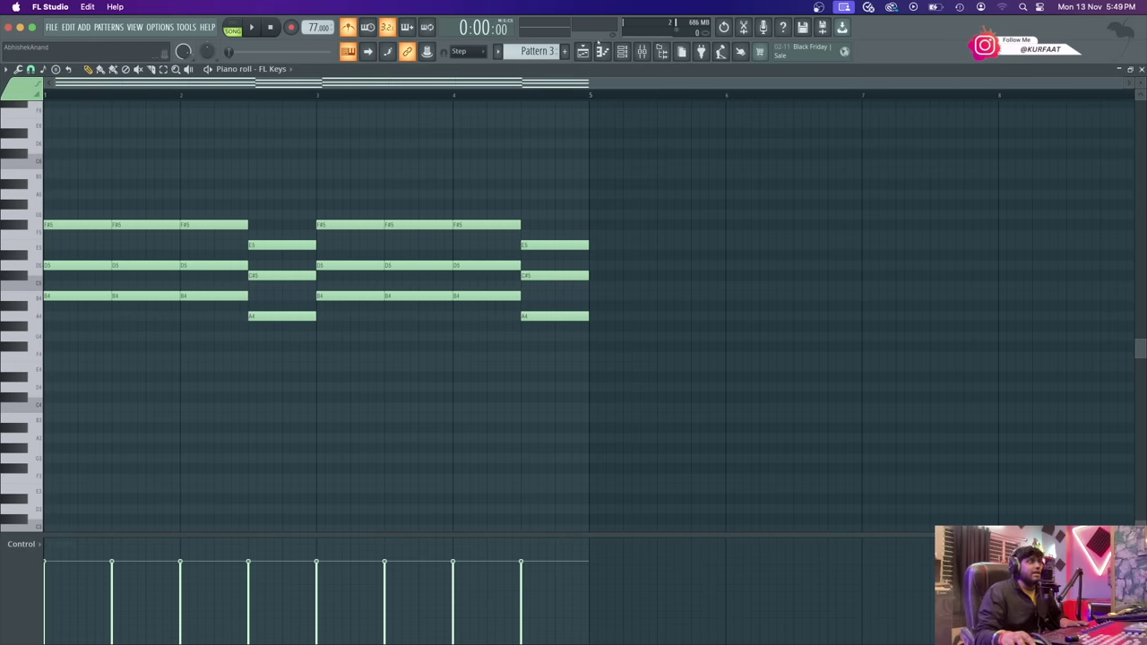
{"action": "left_click", "coordinate": [582, 51]}
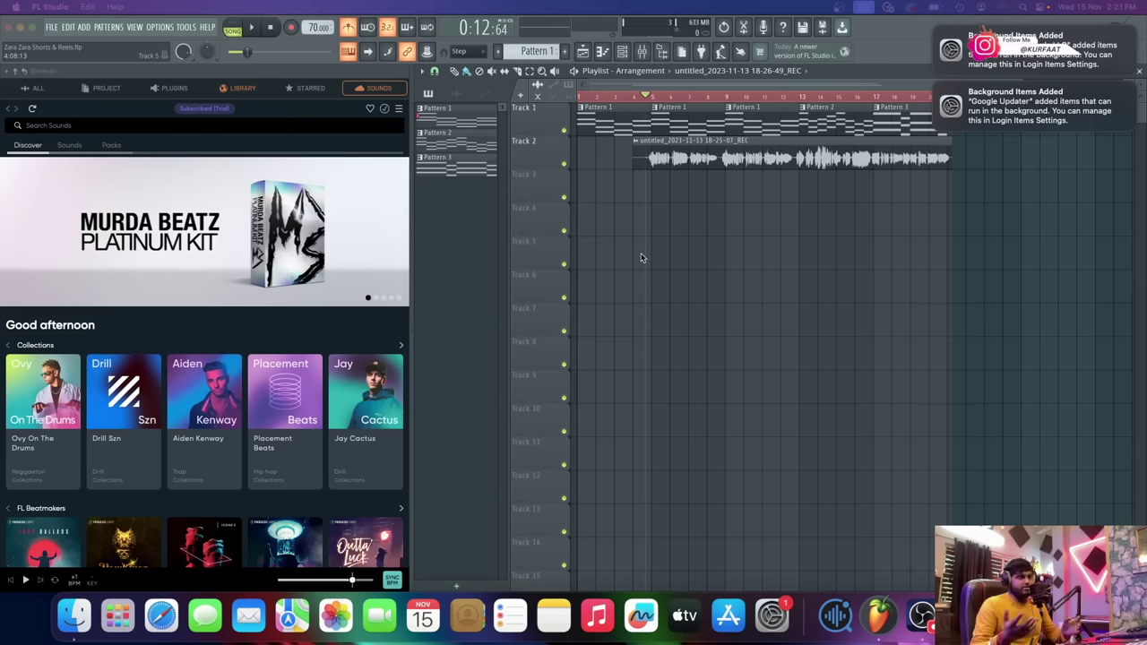
- Play the arrangement with the recorded vocal on Track 2 from just before bar 5 and check how it lines up with the chord patterns
{"action": "scroll", "coordinate": [652, 261], "scroll_direction": "up", "scroll_amount": 3}
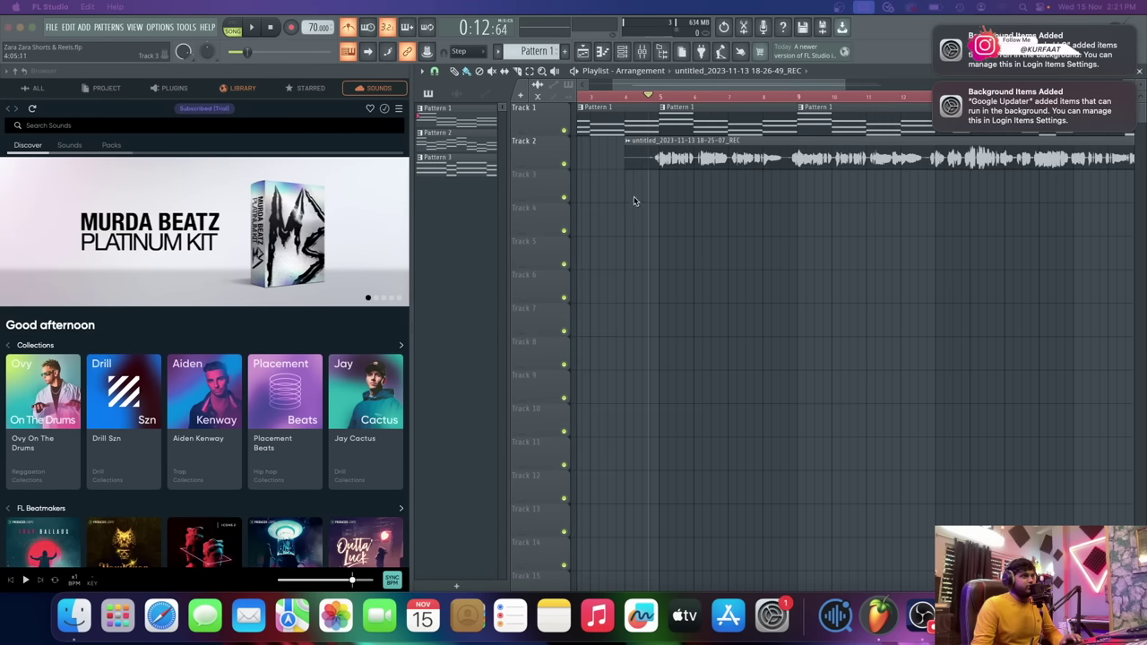
{"action": "left_click", "coordinate": [626, 98]}
{"action": "left_click", "coordinate": [646, 97]}
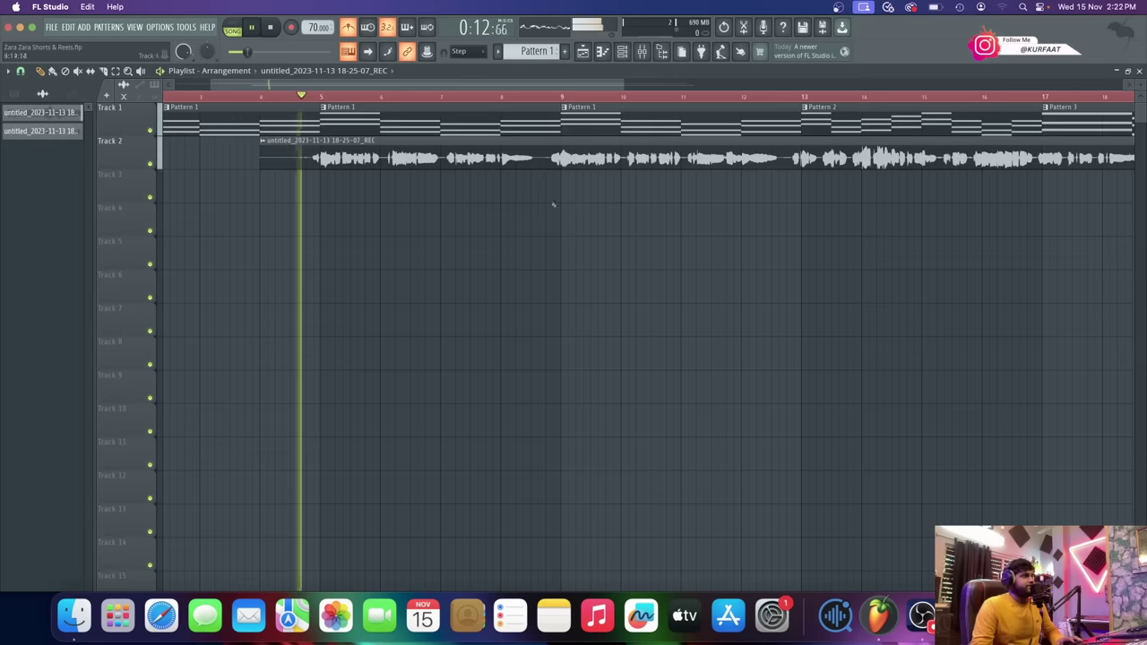
{"action": "scroll", "coordinate": [394, 220], "scroll_direction": "down", "scroll_amount": 2}
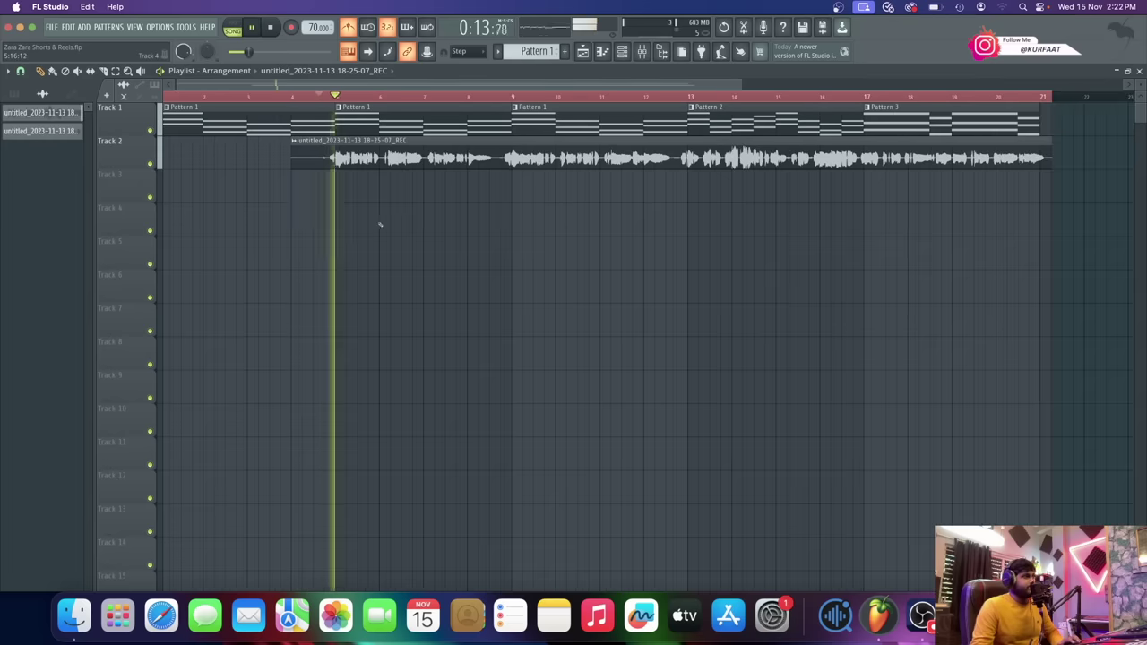
{"action": "scroll", "coordinate": [390, 222], "scroll_direction": "down", "scroll_amount": 2}
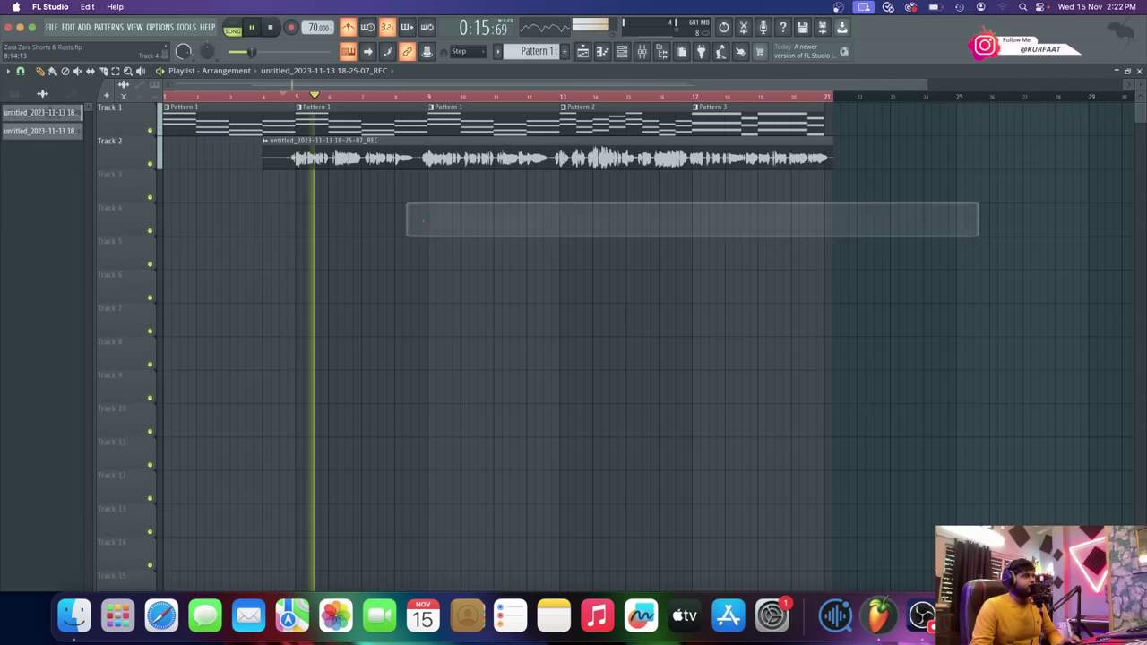
{"action": "scroll", "coordinate": [225, 220], "scroll_direction": "up", "scroll_amount": 2}
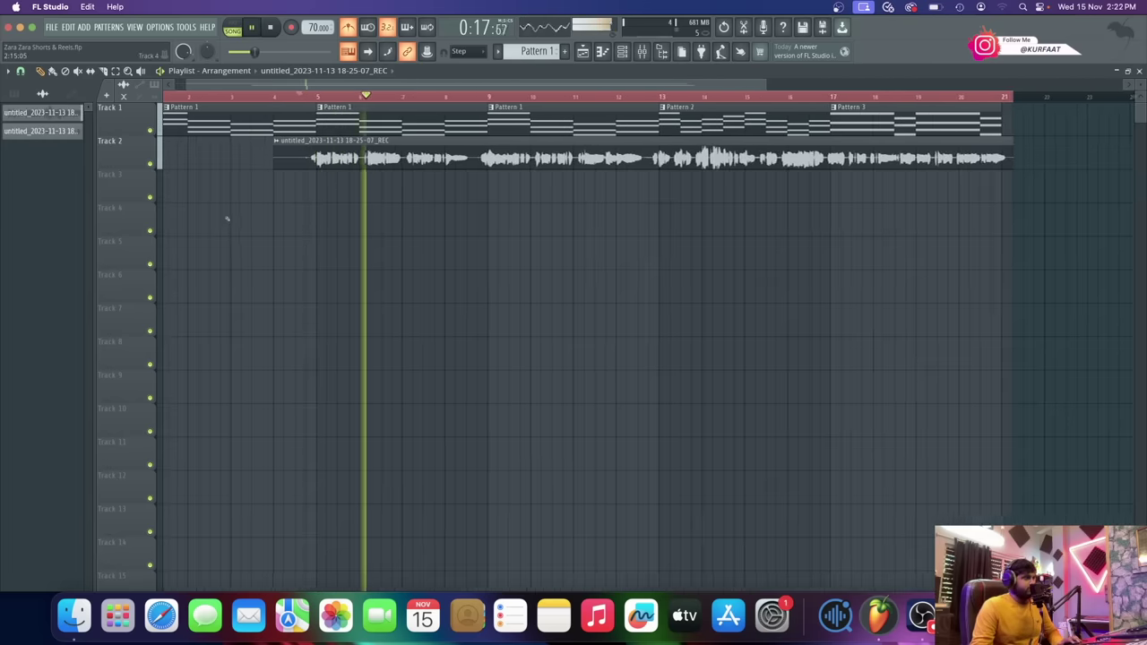
{"action": "scroll", "coordinate": [225, 218], "scroll_direction": "down", "scroll_amount": 1}
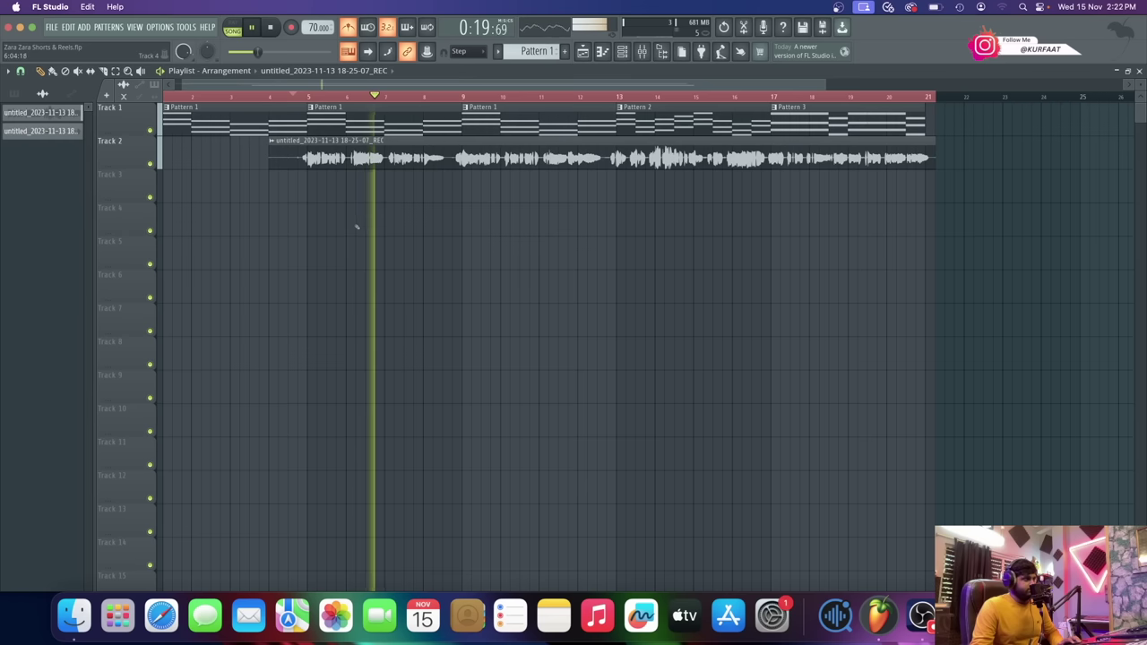
{"action": "scroll", "coordinate": [353, 225], "scroll_direction": "up", "scroll_amount": 1}
{"action": "scroll", "coordinate": [353, 224], "scroll_direction": "up", "scroll_amount": 2}
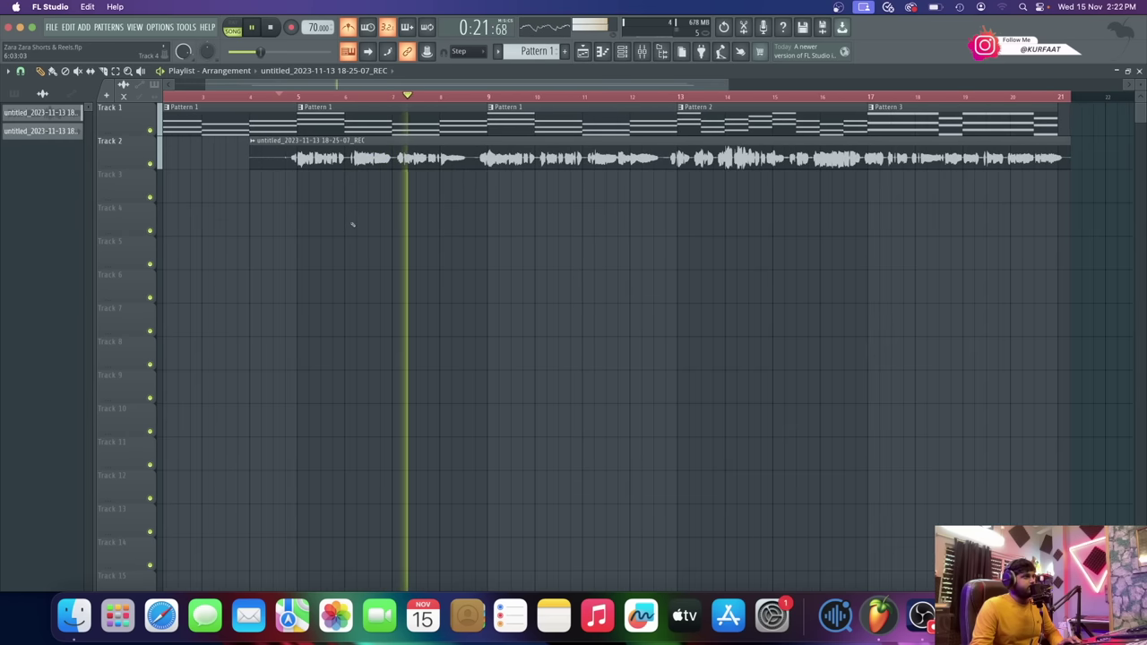
{"action": "scroll", "coordinate": [352, 225], "scroll_direction": "down", "scroll_amount": 2}
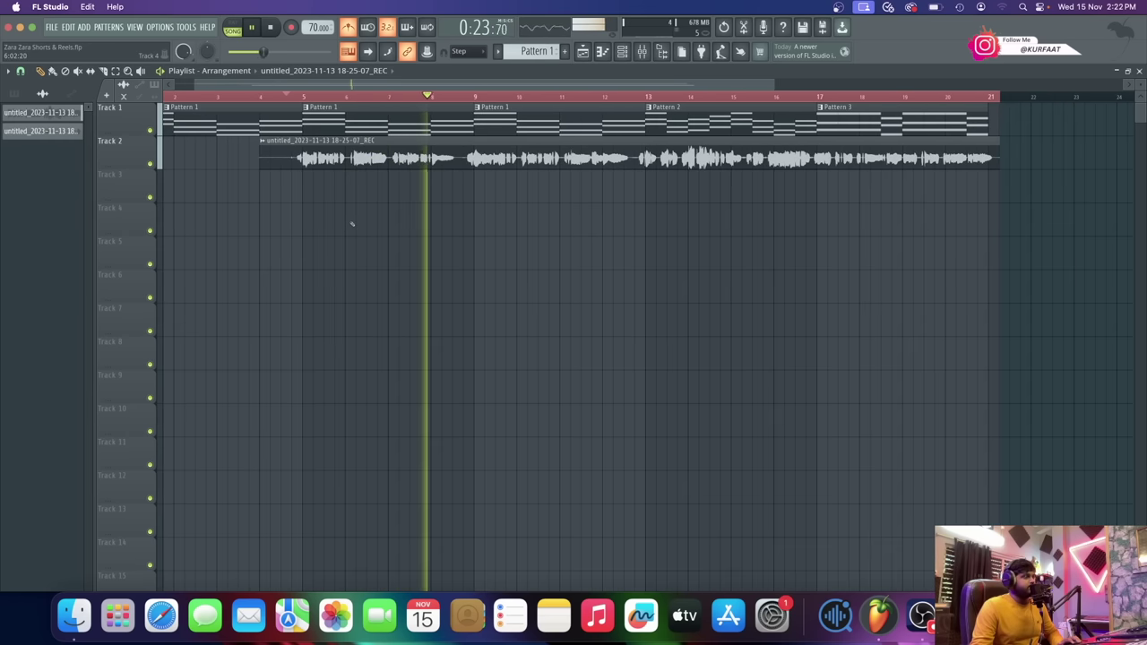
- Stop playback with the playhead at the vocal clip's start near bar 4 and mute the chord patterns on Track 1
{"action": "scroll", "coordinate": [350, 224], "scroll_direction": "up", "scroll_amount": 1}
{"action": "scroll", "coordinate": [348, 224], "scroll_direction": "up", "scroll_amount": 1}
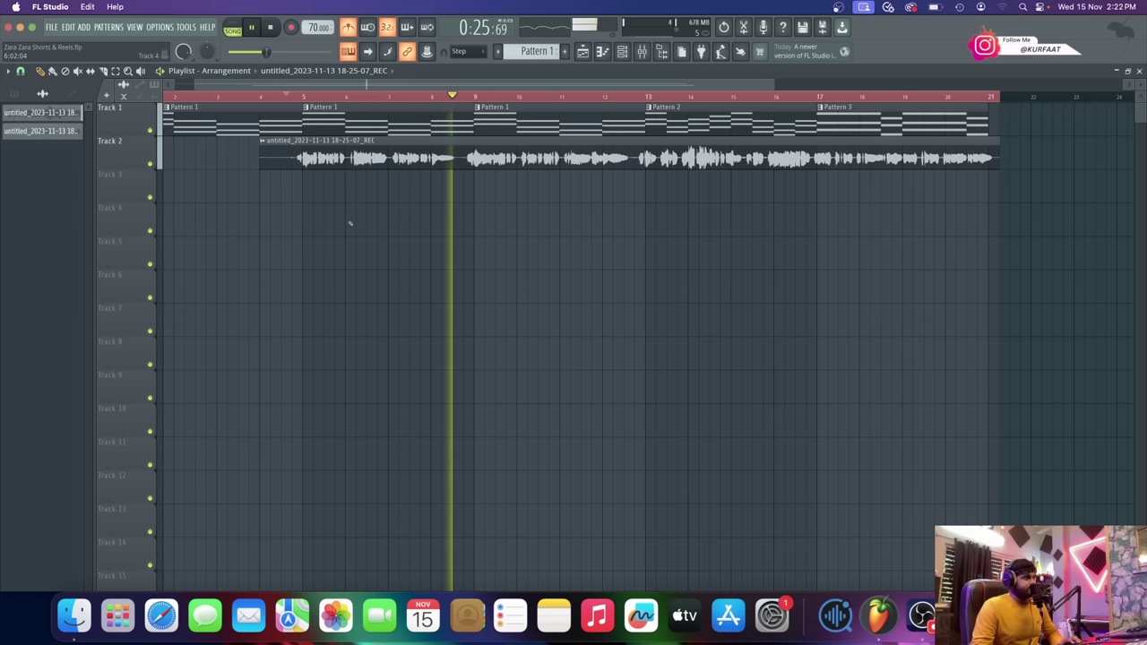
{"action": "scroll", "coordinate": [215, 210], "scroll_direction": "up", "scroll_amount": 1}
{"action": "key", "text": "space"}
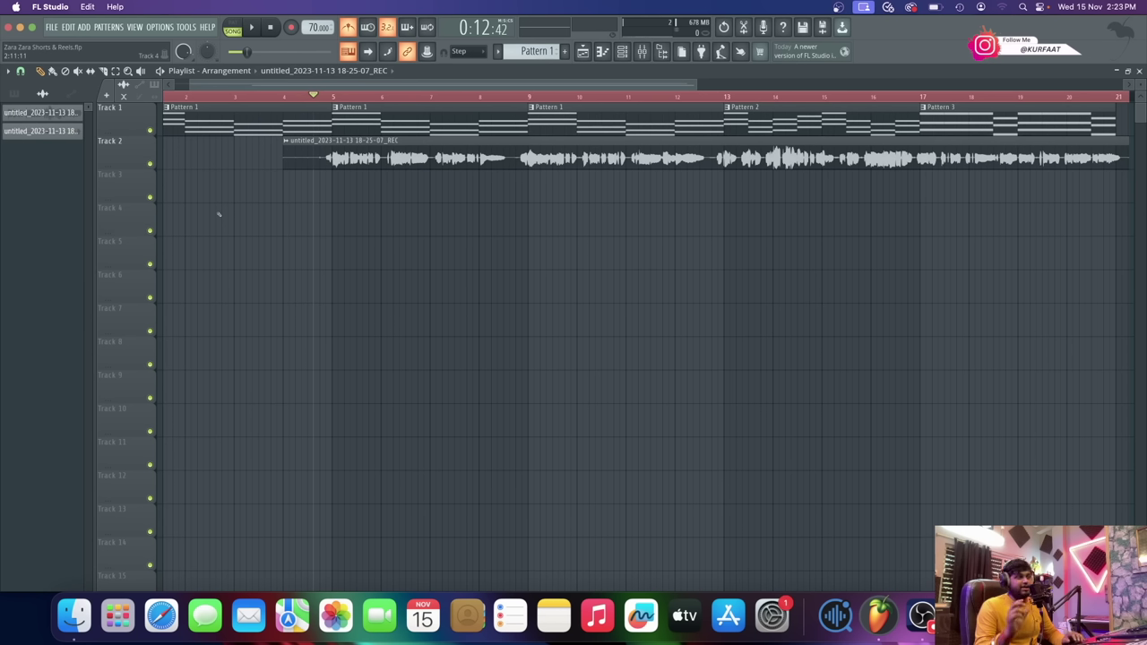
{"action": "left_click", "coordinate": [280, 97]}
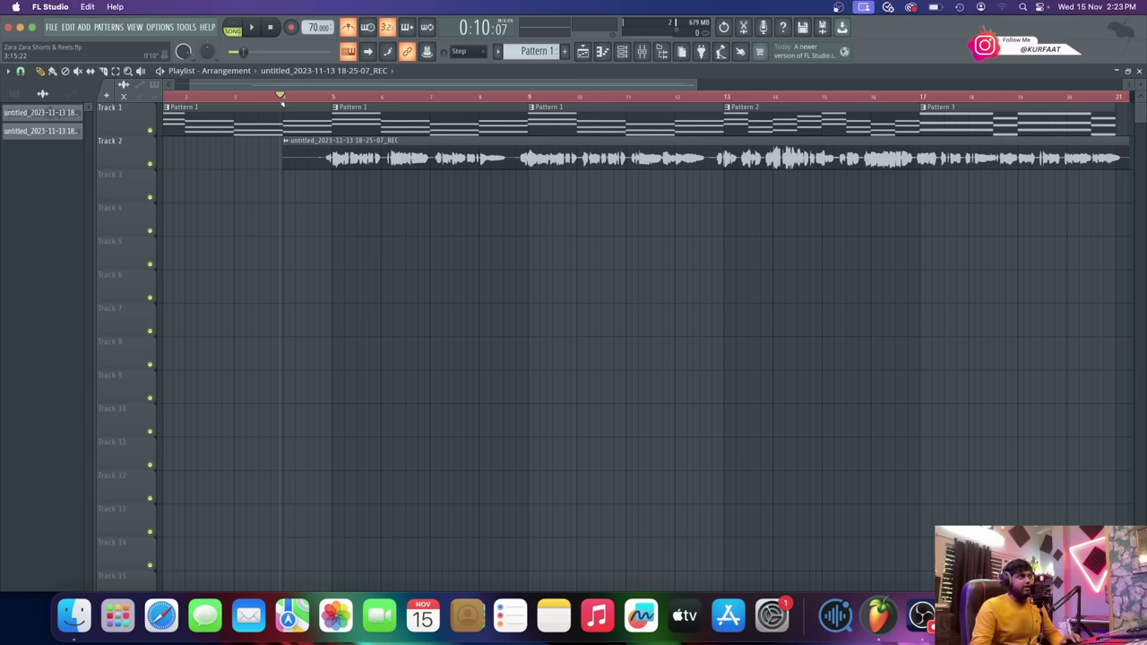
{"action": "scroll", "coordinate": [280, 102], "scroll_direction": "down", "scroll_amount": 2}
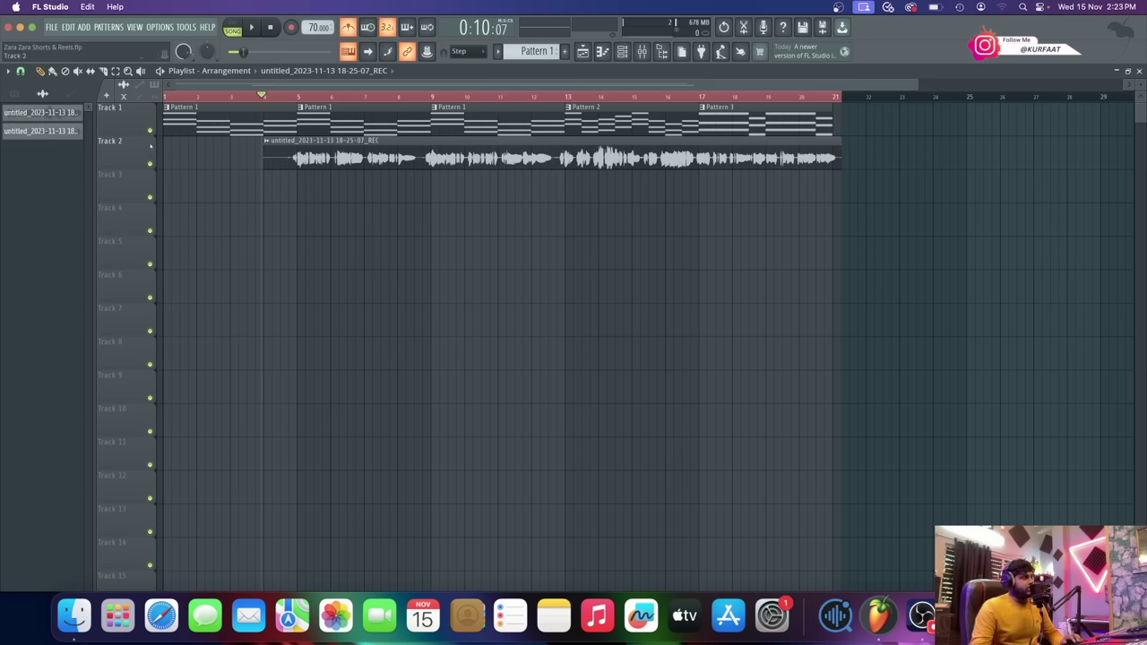
{"action": "left_click", "coordinate": [149, 130]}
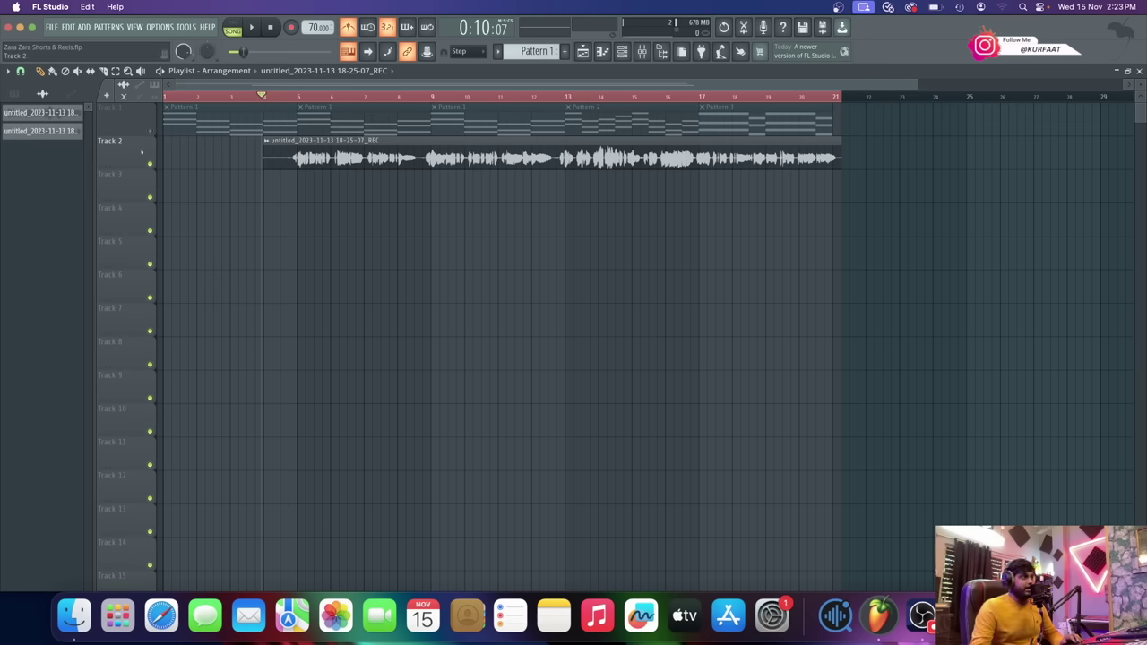
{"action": "scroll", "coordinate": [229, 156], "scroll_direction": "up", "scroll_amount": 5}
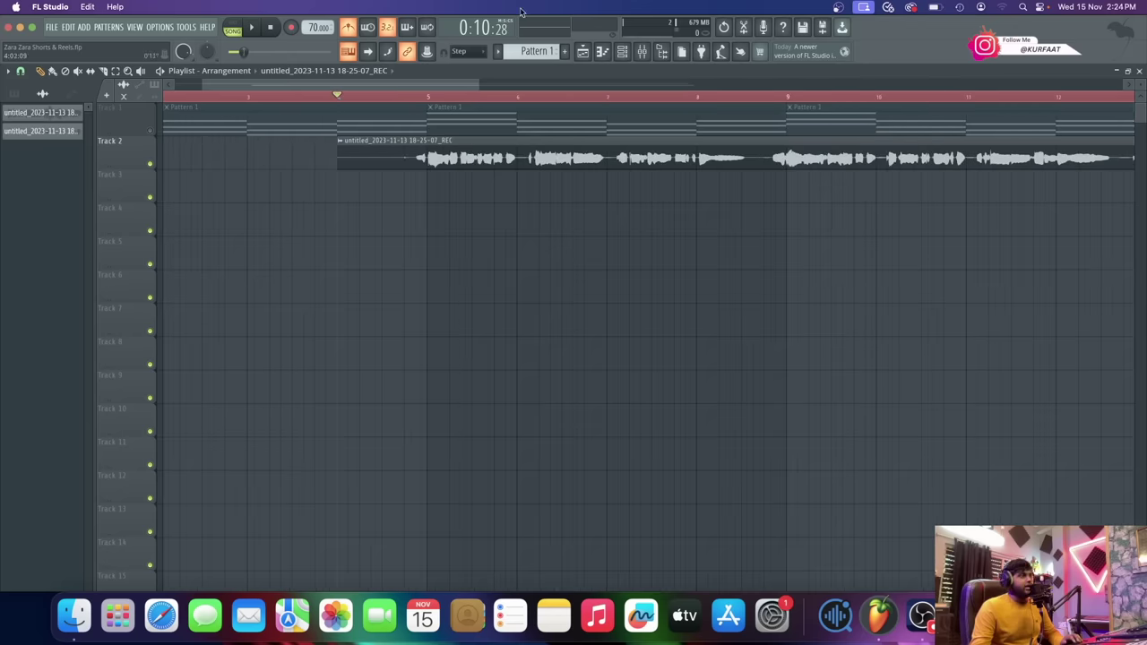
- Browse the T7 drive to the Sample folder inside Music Production's Sample Packs
{"action": "left_click", "coordinate": [662, 52]}
{"action": "left_click", "coordinate": [35, 94]}
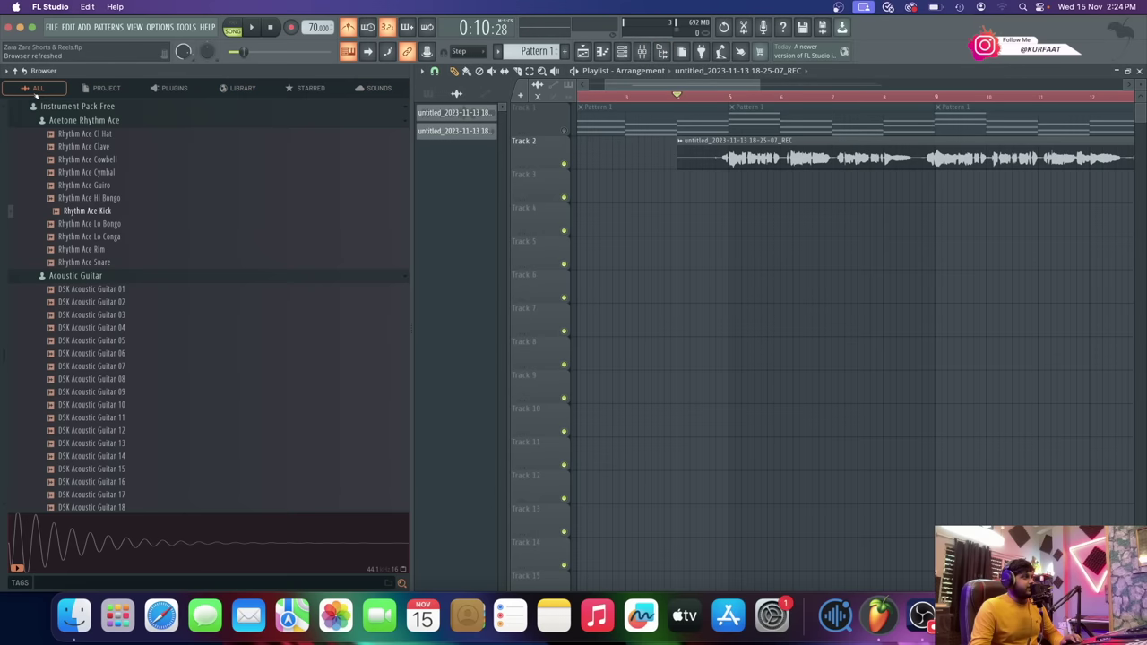
{"action": "scroll", "coordinate": [107, 292], "scroll_direction": "up", "scroll_amount": 5}
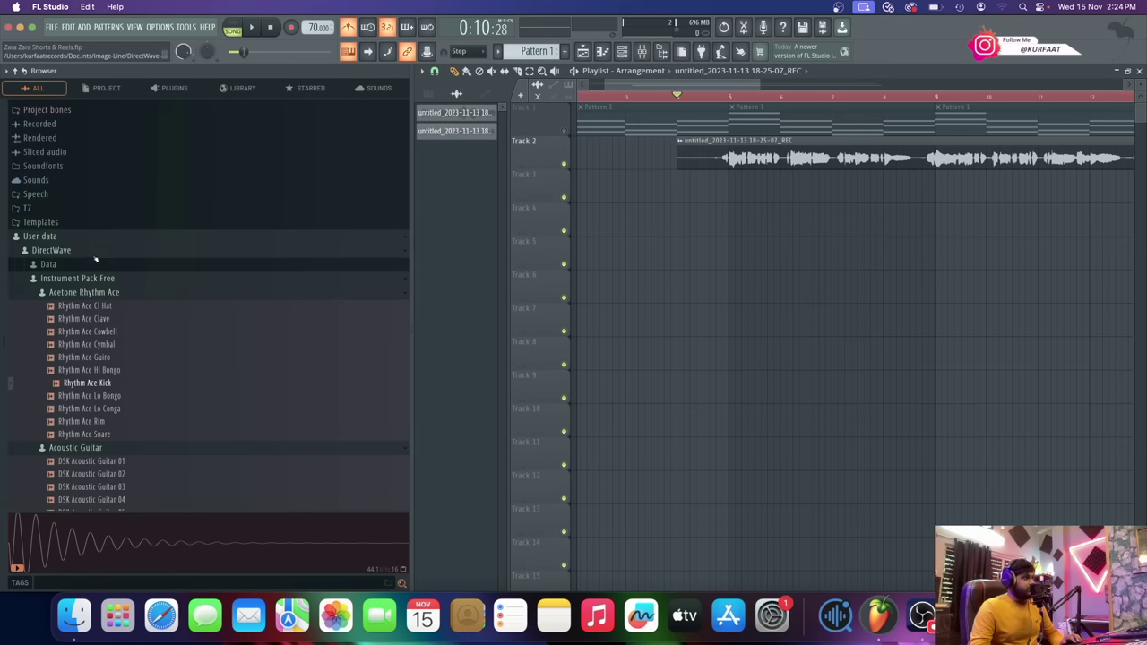
{"action": "scroll", "coordinate": [75, 234], "scroll_direction": "up", "scroll_amount": 1}
{"action": "left_click", "coordinate": [73, 217]}
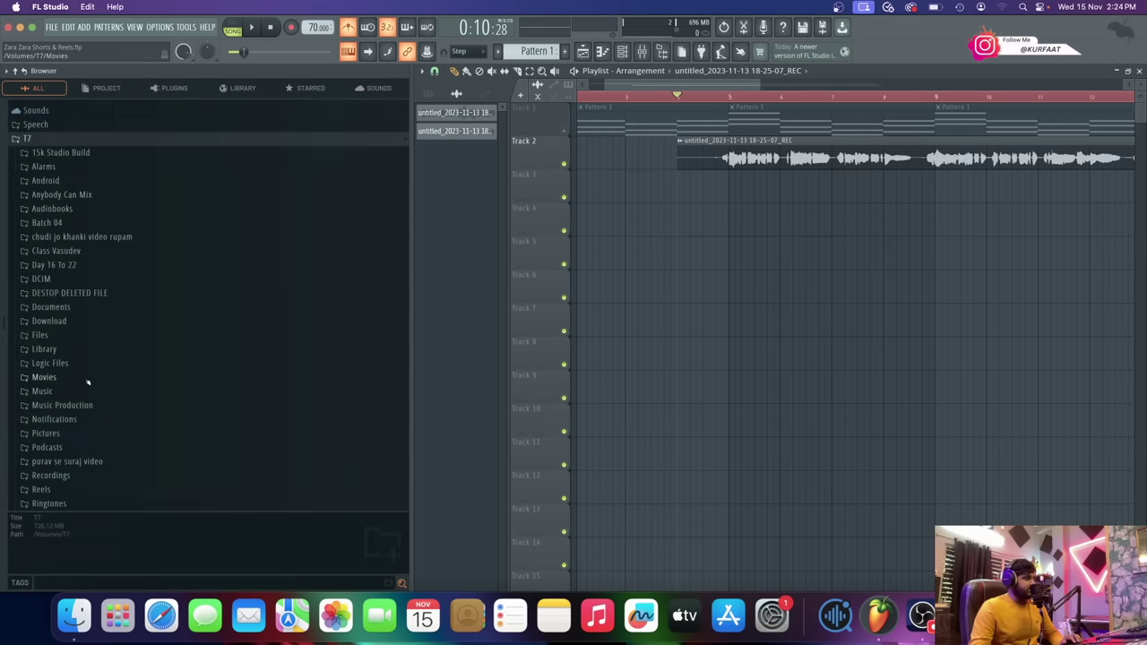
{"action": "left_click", "coordinate": [88, 408]}
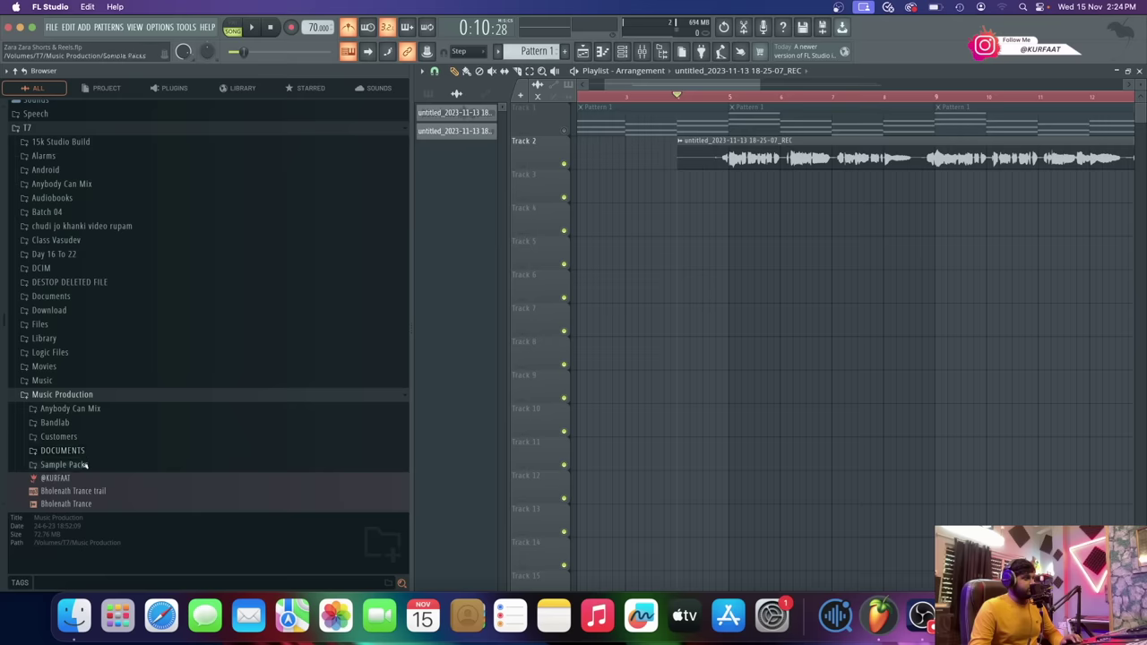
{"action": "left_click", "coordinate": [85, 465]}
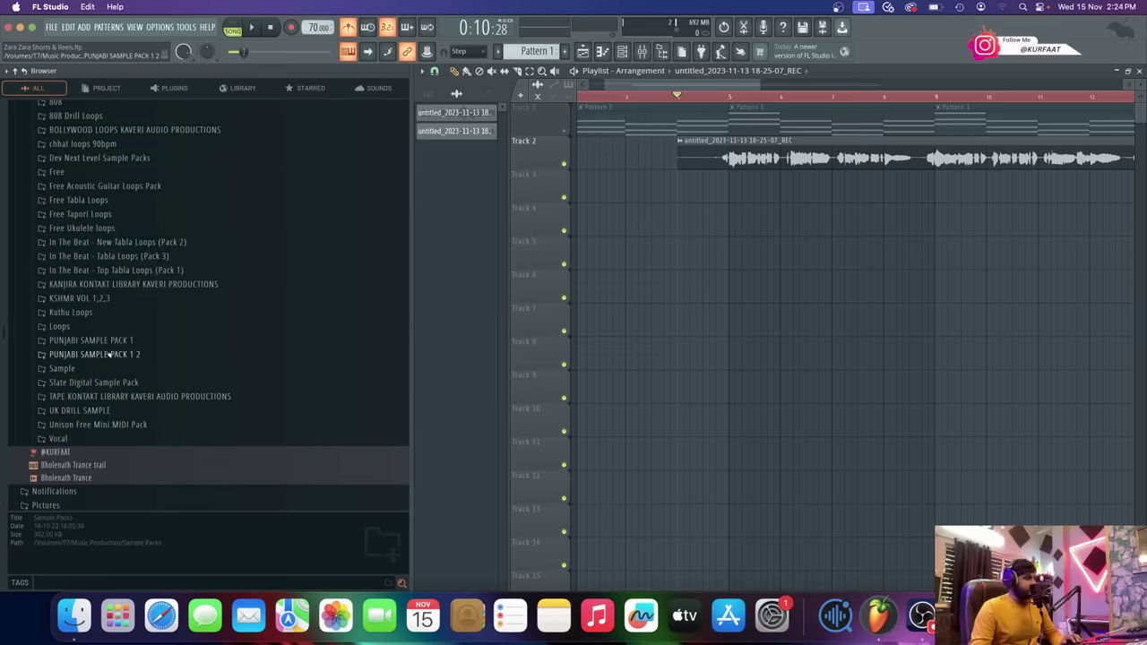
{"action": "left_click", "coordinate": [71, 368]}
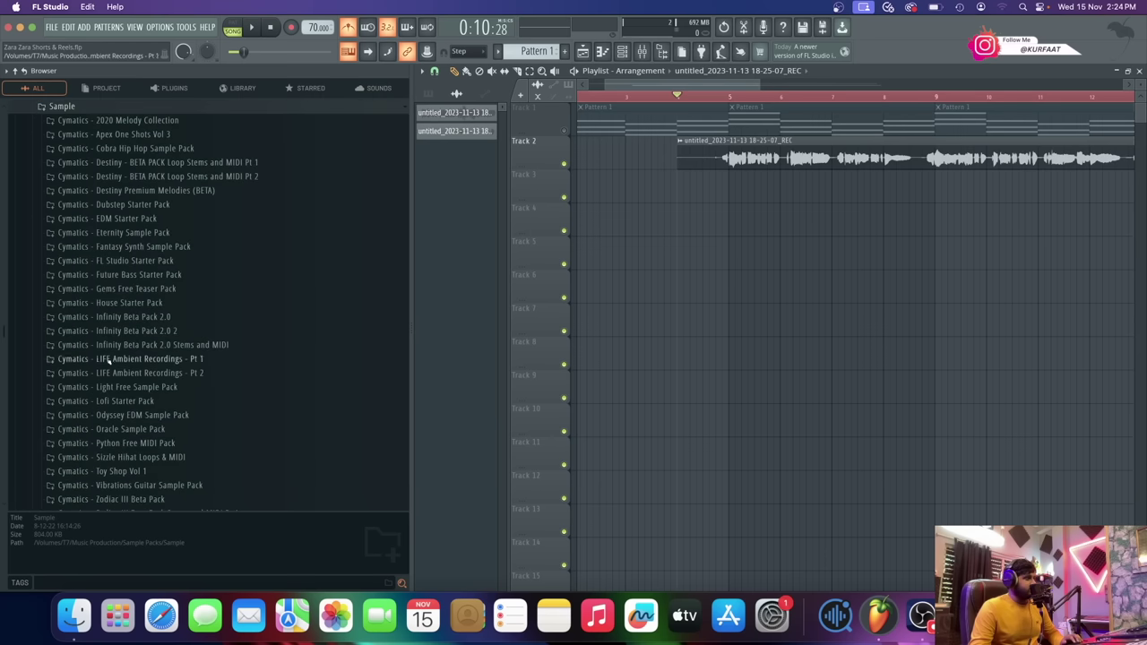
{"action": "scroll", "coordinate": [141, 153], "scroll_direction": "up", "scroll_amount": 1}
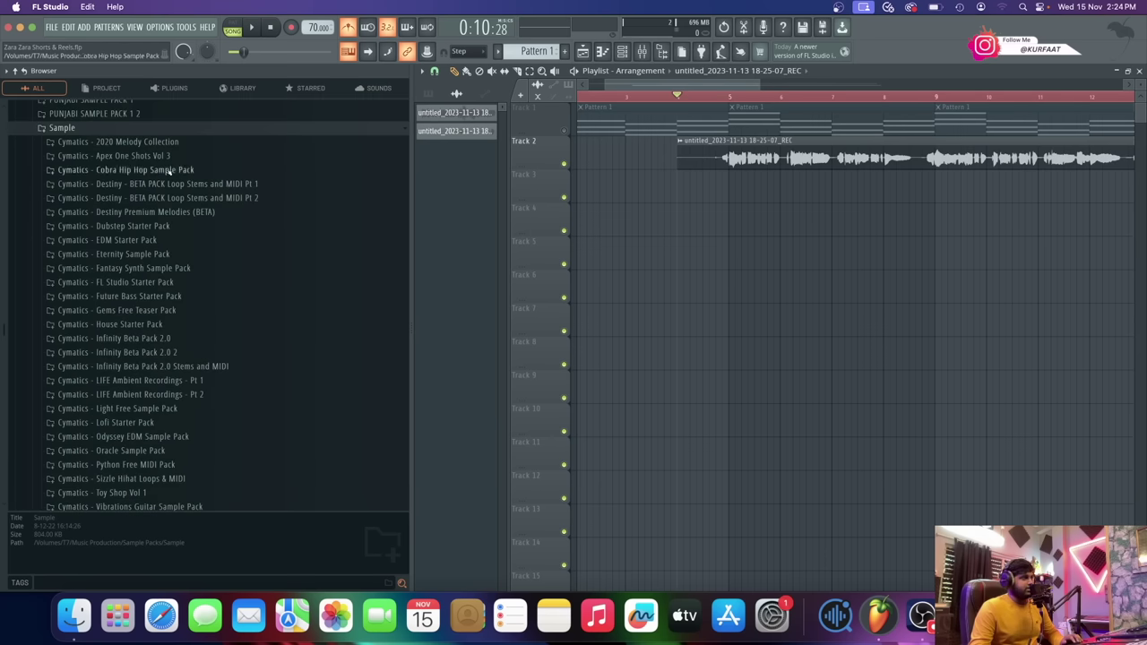
- Open the Kicks folder under Drum One Shots in the Cymatics - Cobra Hip Hop Sample Pack
{"action": "left_click", "coordinate": [159, 170]}
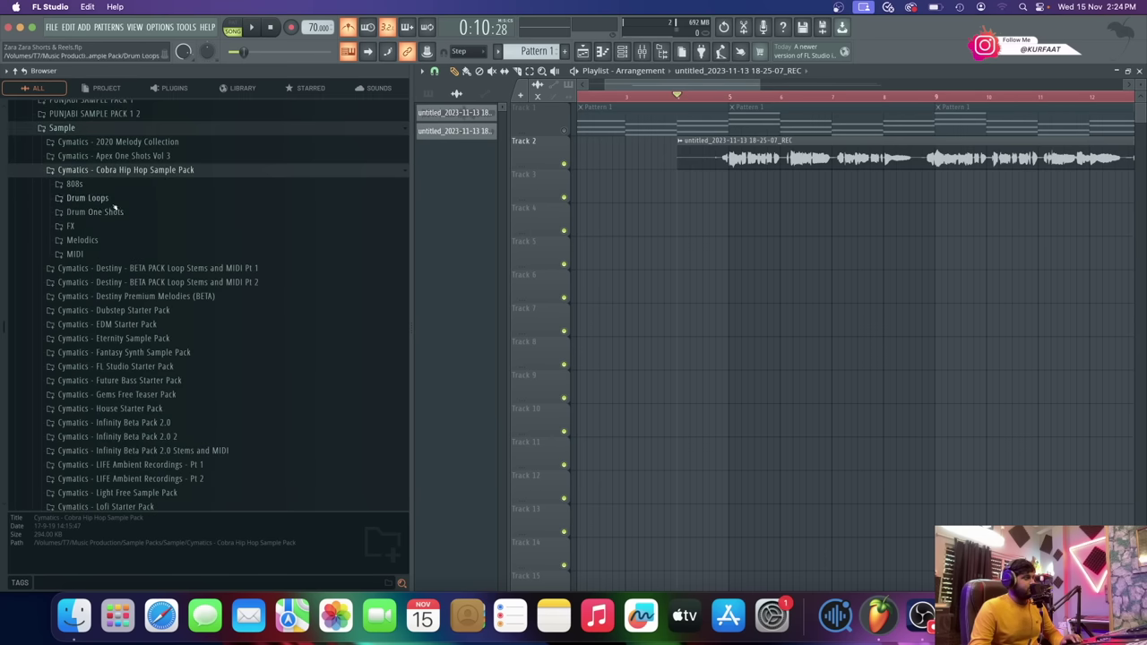
{"action": "left_click", "coordinate": [115, 202]}
{"action": "left_click", "coordinate": [114, 201]}
{"action": "left_click", "coordinate": [119, 212]}
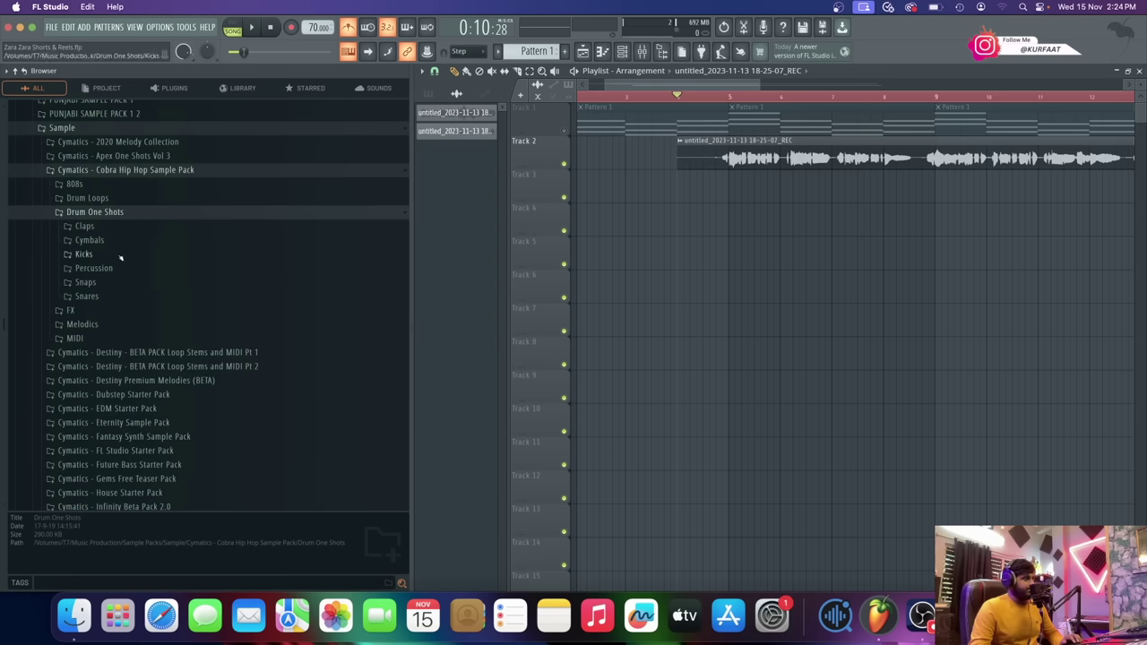
{"action": "left_click", "coordinate": [120, 254]}
- Audition Cobra Kicks 1, 2, 5 and 3, checking Pattern 1's chord notes in the piano roll along the way
{"action": "left_click", "coordinate": [158, 269]}
{"action": "left_click", "coordinate": [159, 281]}
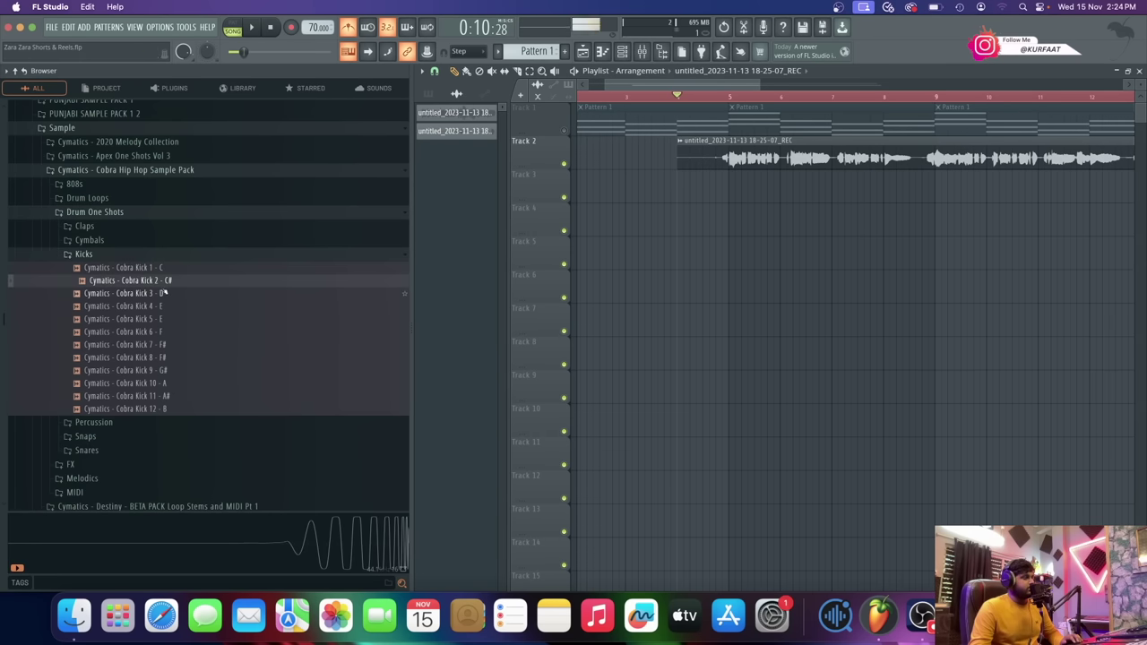
{"action": "left_click", "coordinate": [136, 318]}
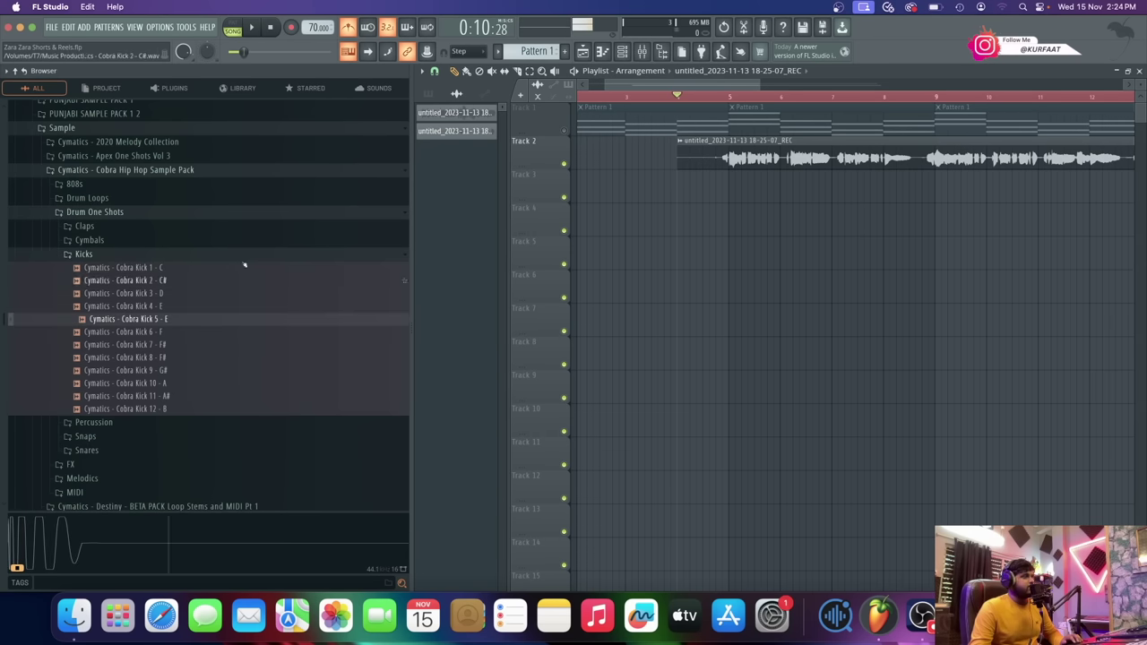
{"action": "double_click", "coordinate": [631, 126]}
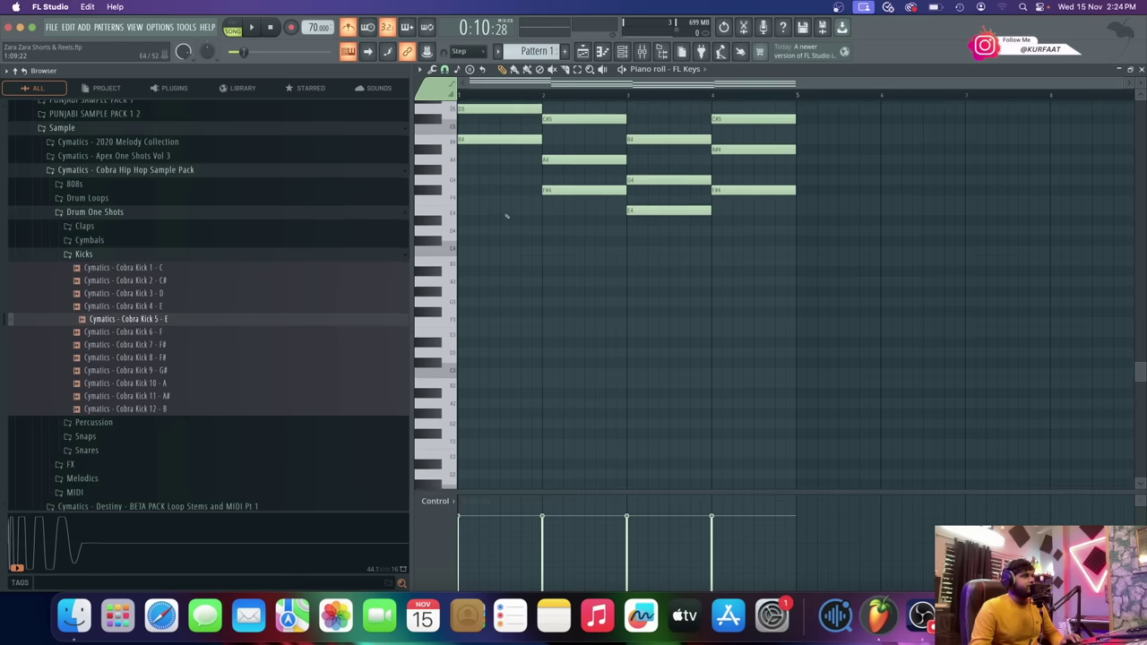
{"action": "left_click", "coordinate": [583, 52]}
{"action": "left_click", "coordinate": [221, 293]}
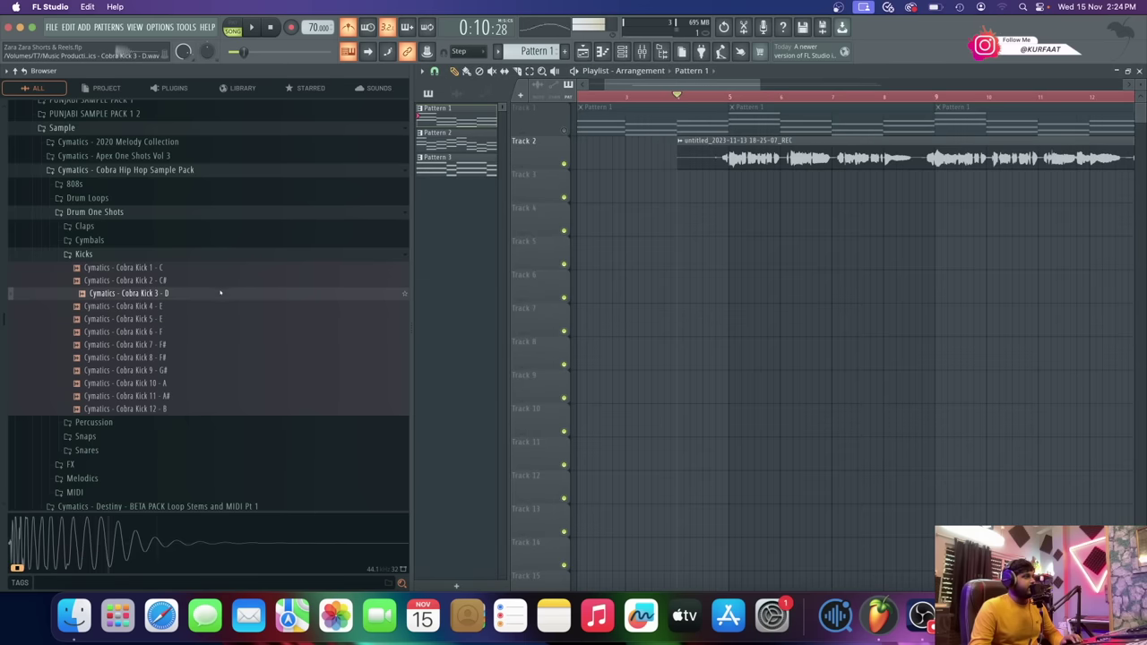
- Audition Cymatics - Cobra Kick 12 - B and place it on Track 4 at bar 5
{"action": "left_click", "coordinate": [187, 409]}
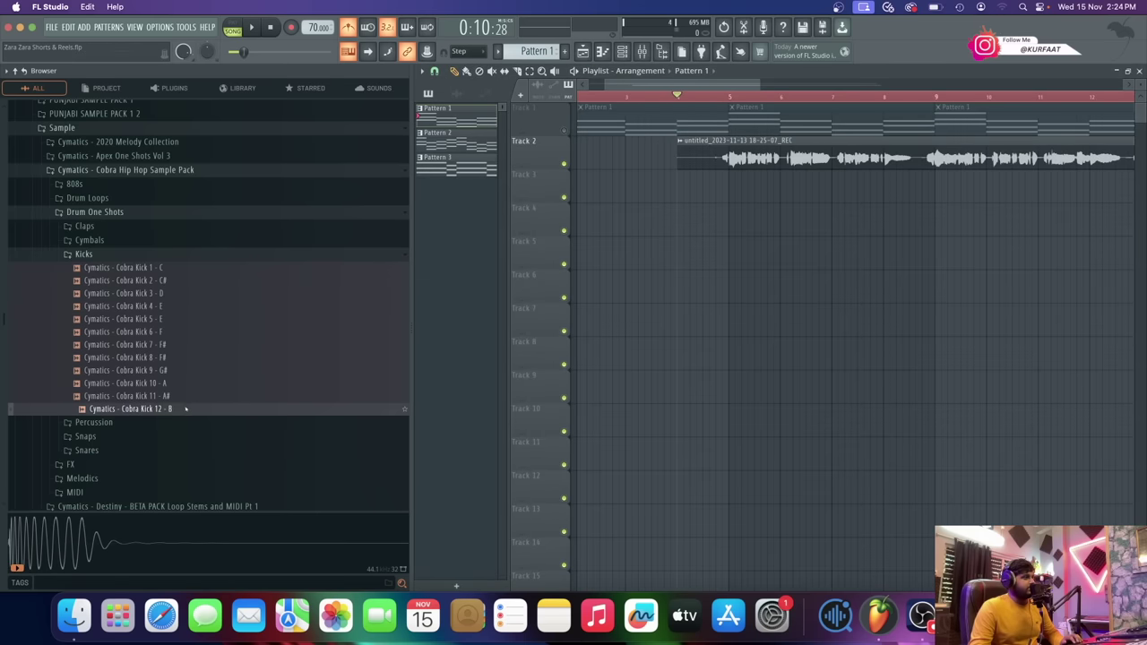
{"action": "left_click_drag", "start_coordinate": [172, 409], "coordinate": [724, 222]}
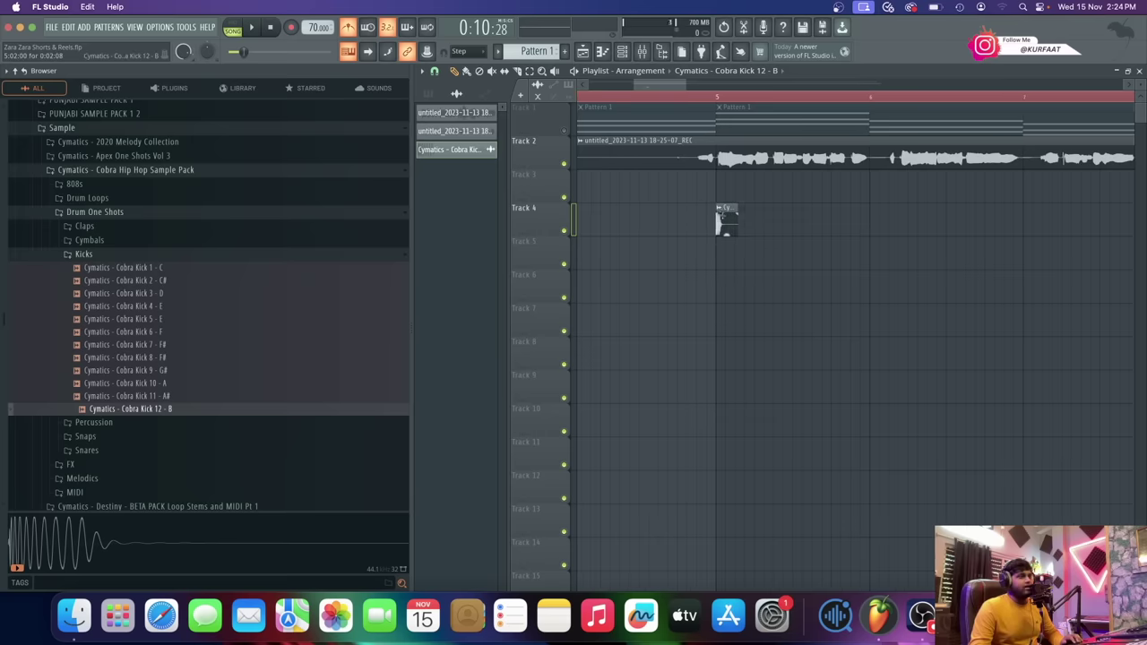
{"action": "scroll", "coordinate": [724, 221], "scroll_direction": "up", "scroll_amount": 5}
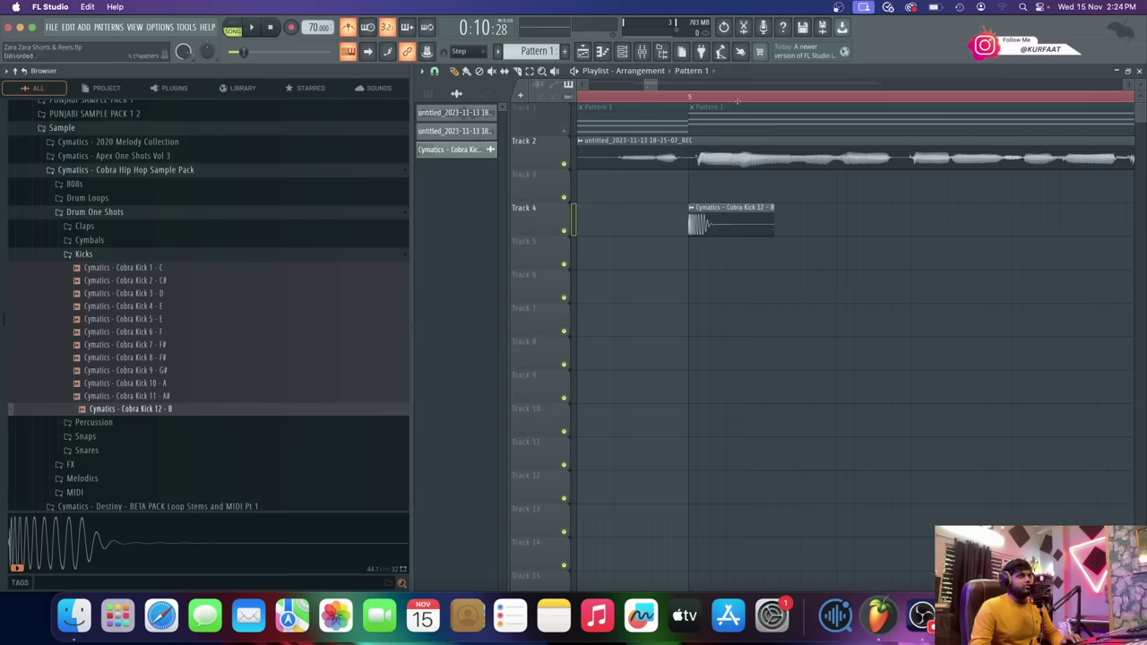
- Review Pattern 1's chords in the piano roll and try Cymatics - Cobra Kick 3 - D on Track 5 at bar 5
{"action": "key", "text": "F7"}
{"action": "scroll", "coordinate": [553, 213], "scroll_direction": "up", "scroll_amount": 1}
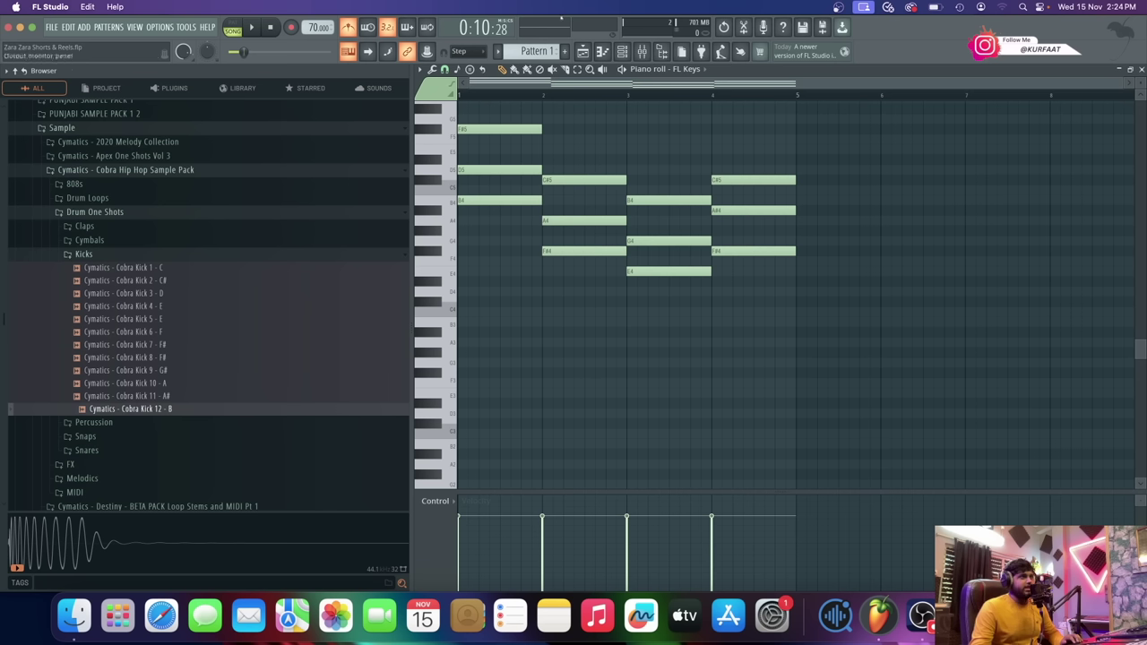
{"action": "left_click", "coordinate": [583, 52]}
{"action": "left_click_drag", "start_coordinate": [167, 294], "coordinate": [732, 261]}
{"action": "right_click", "coordinate": [732, 261]}
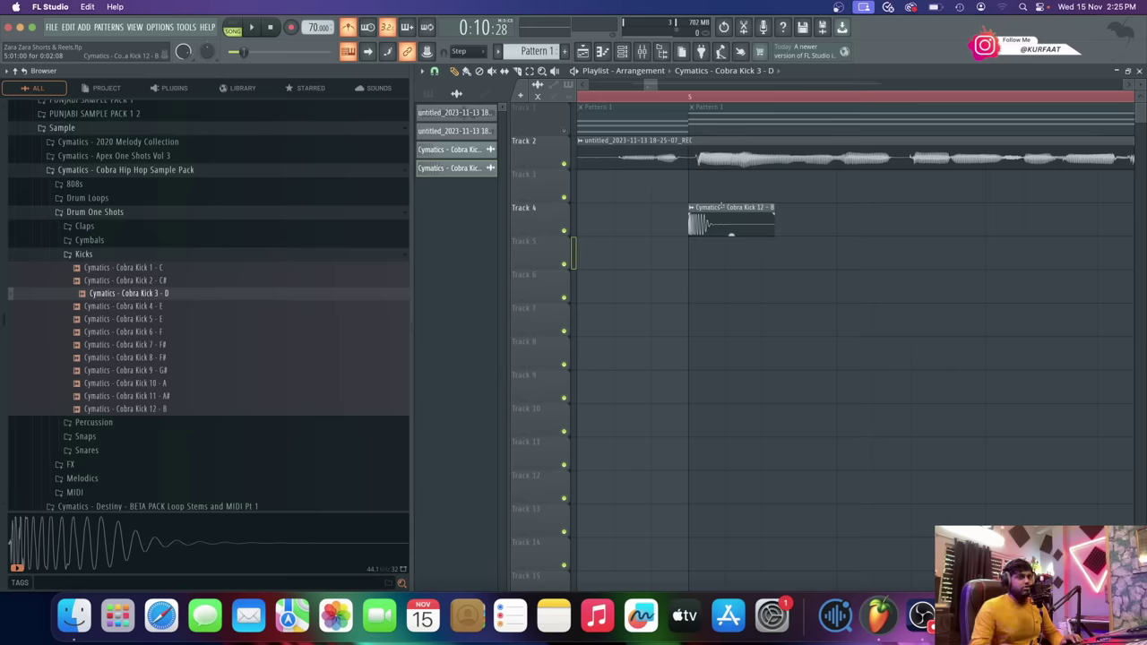
- Cue playback at bar 5 and pick the Cobra Kick 12 - B clip on Track 4 as the clip for further placement
{"action": "scroll", "coordinate": [721, 205], "scroll_direction": "down", "scroll_amount": 2}
{"action": "scroll", "coordinate": [637, 202], "scroll_direction": "down", "scroll_amount": 5}
{"action": "scroll", "coordinate": [670, 215], "scroll_direction": "up", "scroll_amount": 4}
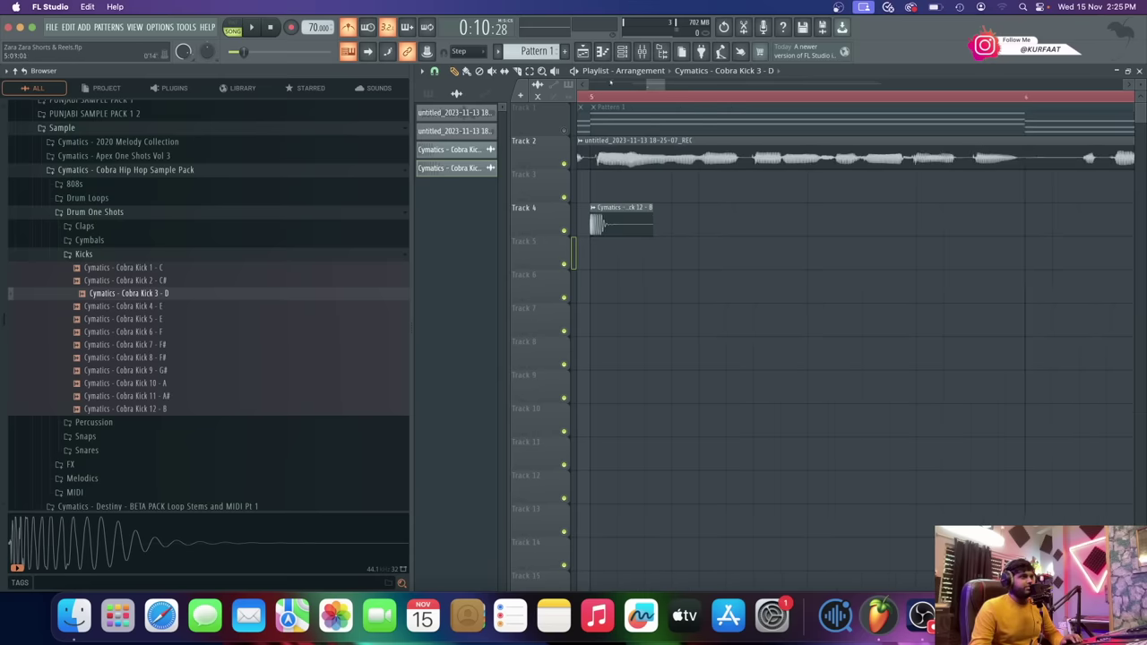
{"action": "left_click", "coordinate": [599, 96]}
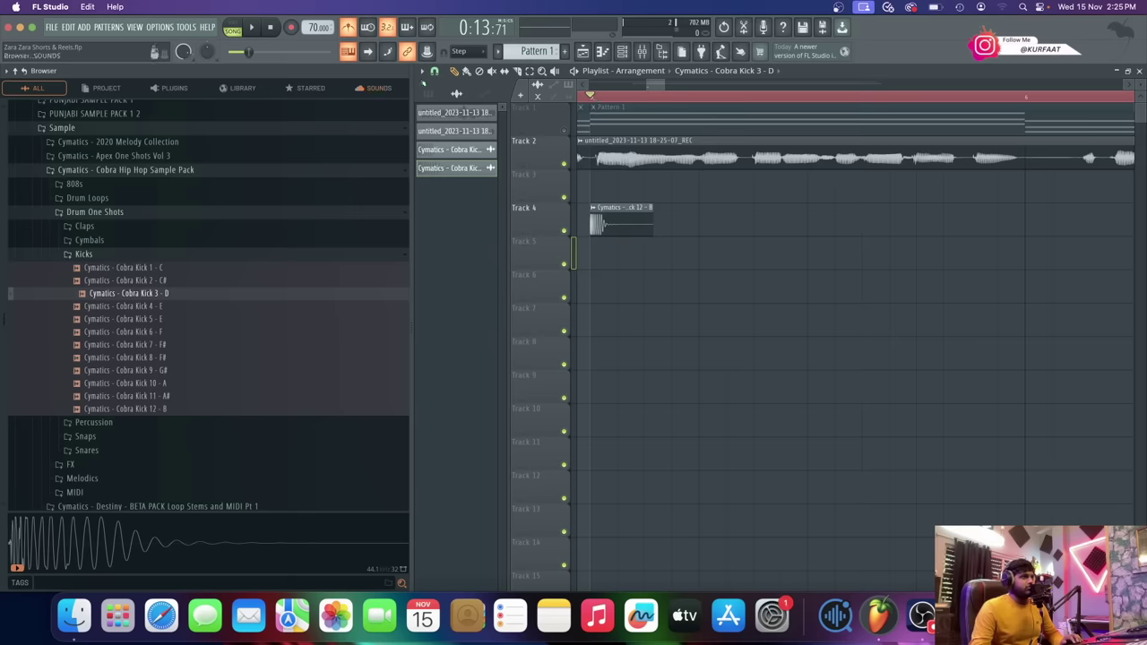
{"action": "scroll", "coordinate": [643, 210], "scroll_direction": "down", "scroll_amount": 4}
{"action": "scroll", "coordinate": [652, 219], "scroll_direction": "up", "scroll_amount": 3}
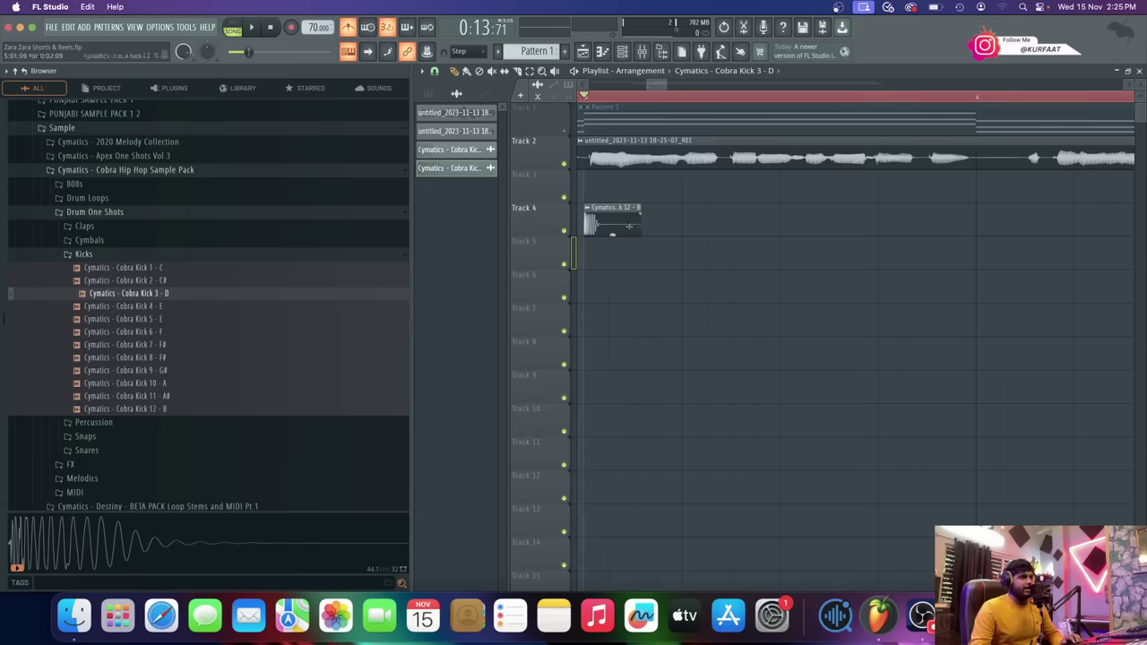
{"action": "left_click", "coordinate": [614, 230]}
{"action": "key", "text": "space"}
{"action": "key", "text": "space"}
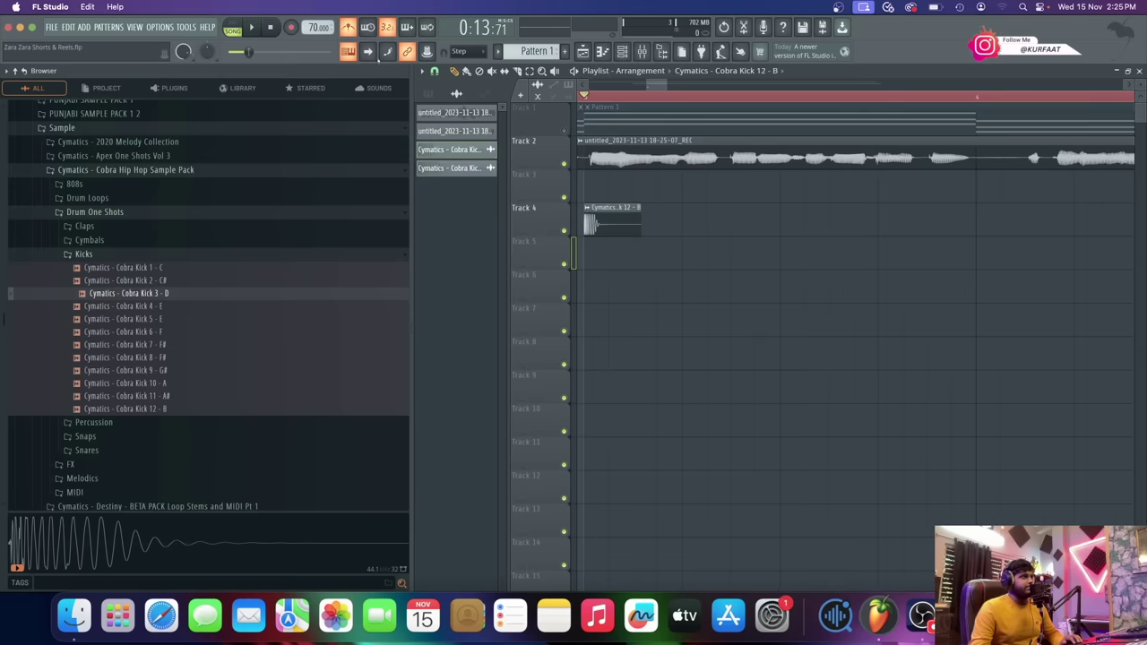
- Add Cobra Kick 12 - B hits on Track 4 at steps 4 and 11 of bar 5, playing the vocal to judge the timing
{"action": "left_click", "coordinate": [666, 235]}
{"action": "key", "text": "space"}
{"action": "key", "text": "space"}
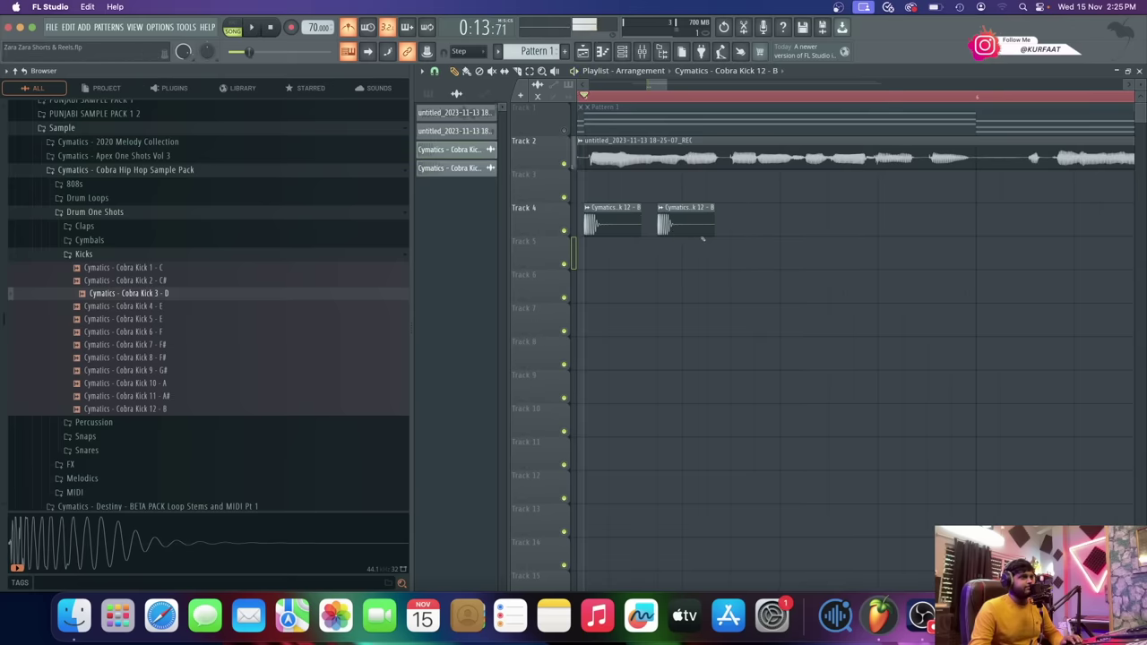
{"action": "key", "text": "space"}
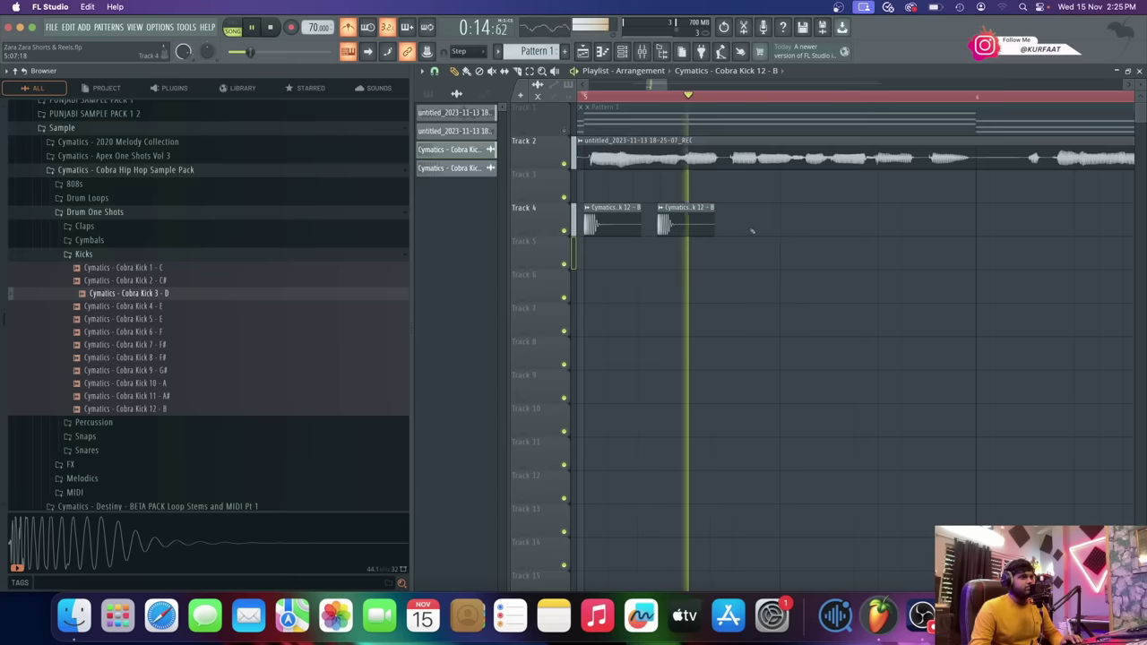
{"action": "left_click", "coordinate": [834, 231]}
{"action": "scroll", "coordinate": [781, 246], "scroll_direction": "down", "scroll_amount": 4}
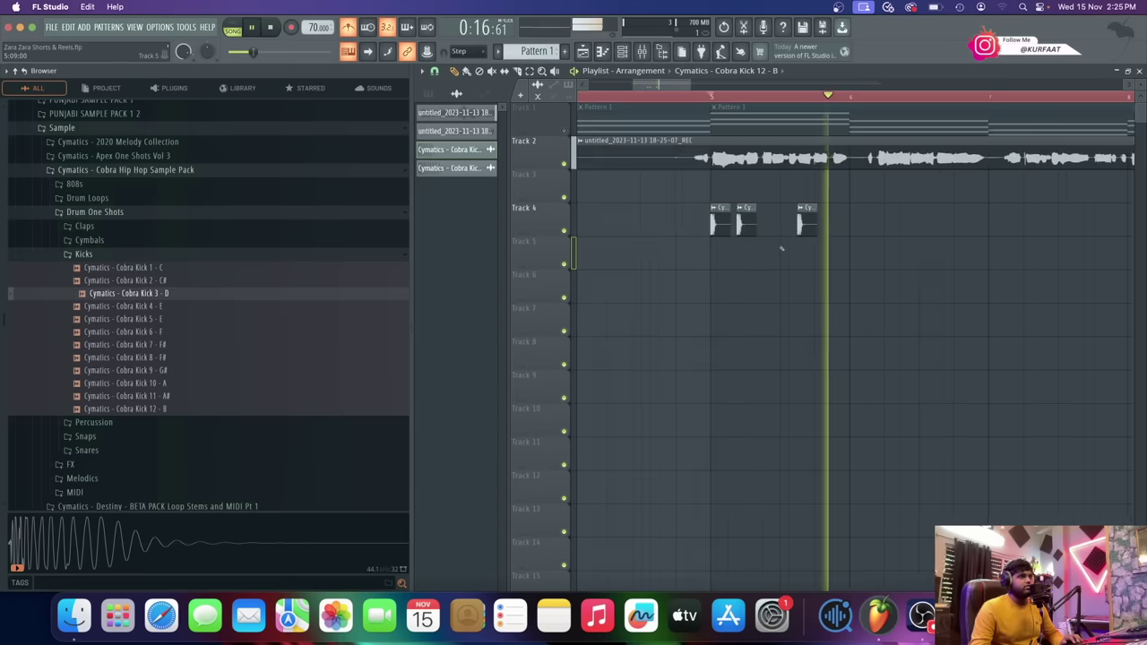
{"action": "key", "text": "space"}
- Select the three kick clips in bar 5 on Track 4 and duplicate them into bar 6
{"action": "scroll", "coordinate": [777, 243], "scroll_direction": "up", "scroll_amount": 4}
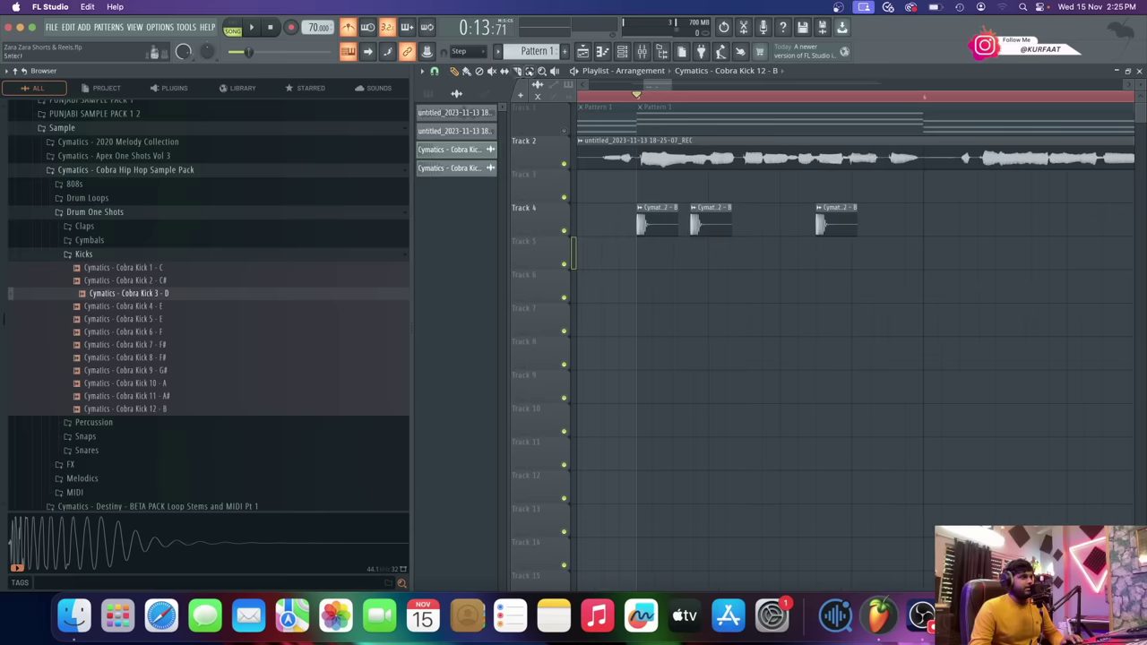
{"action": "left_click_drag", "start_coordinate": [1028, 303], "coordinate": [643, 215]}
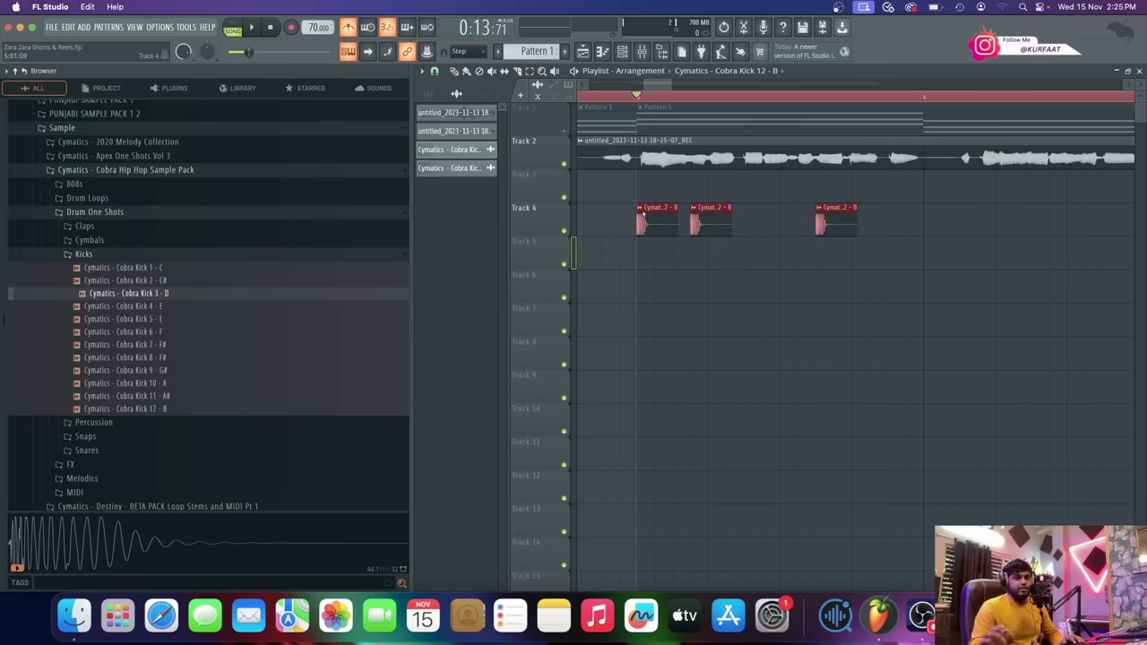
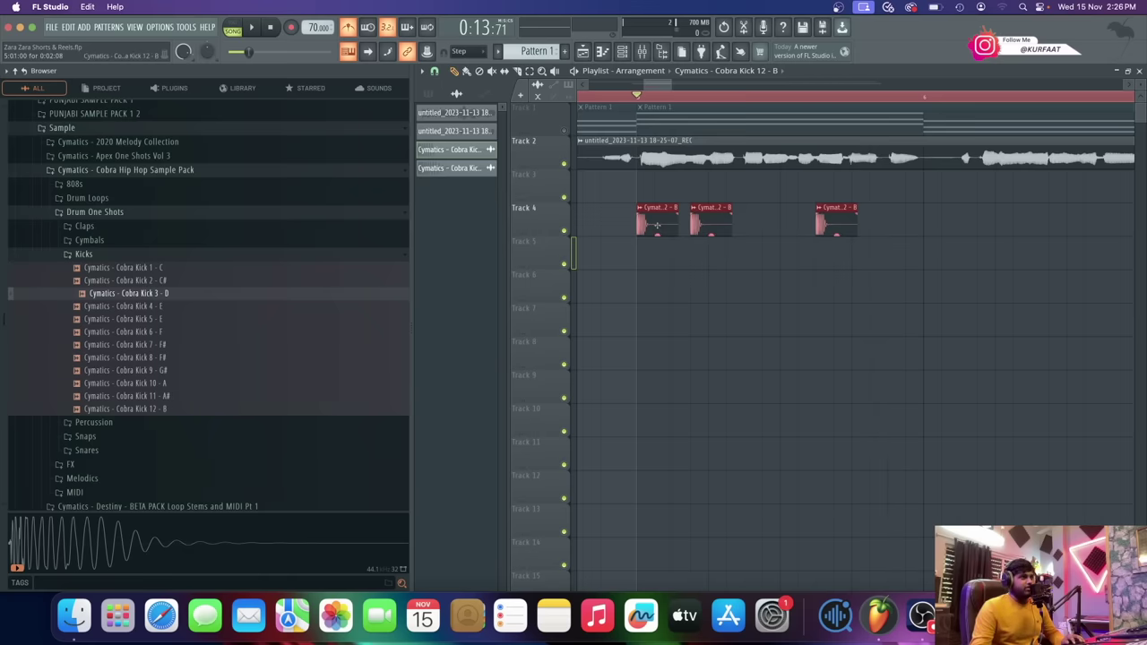
{"action": "key", "text": "super+b"}
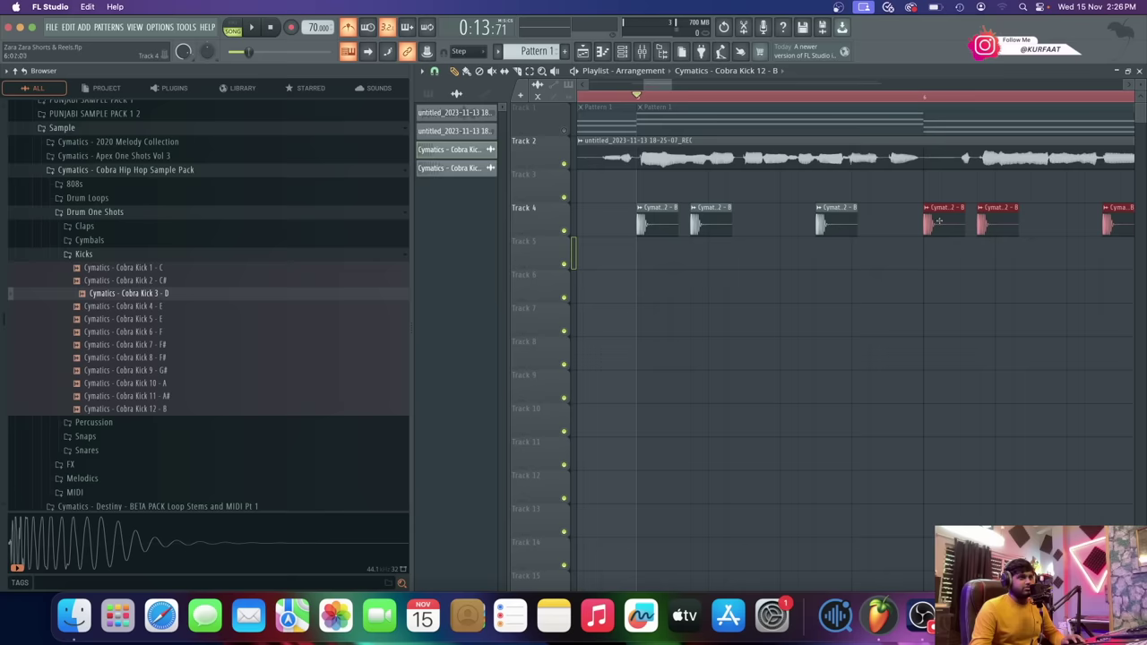
- Duplicate the three Cobra Kick 12 - B clips on Track 4 into bars 7 and 8, and play the groove from bar 5
{"action": "scroll", "coordinate": [896, 222], "scroll_direction": "down", "scroll_amount": 4}
{"action": "key", "text": "super+b"}
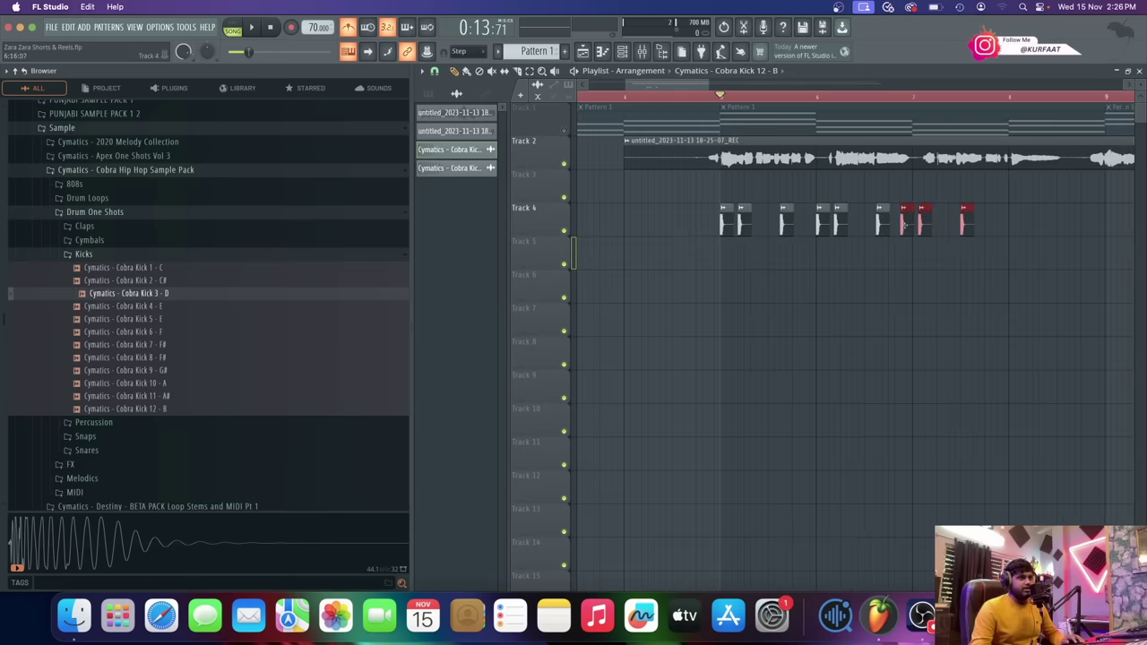
{"action": "key", "text": "super+b"}
{"action": "left_click_drag", "start_coordinate": [1005, 223], "coordinate": [1011, 223]}
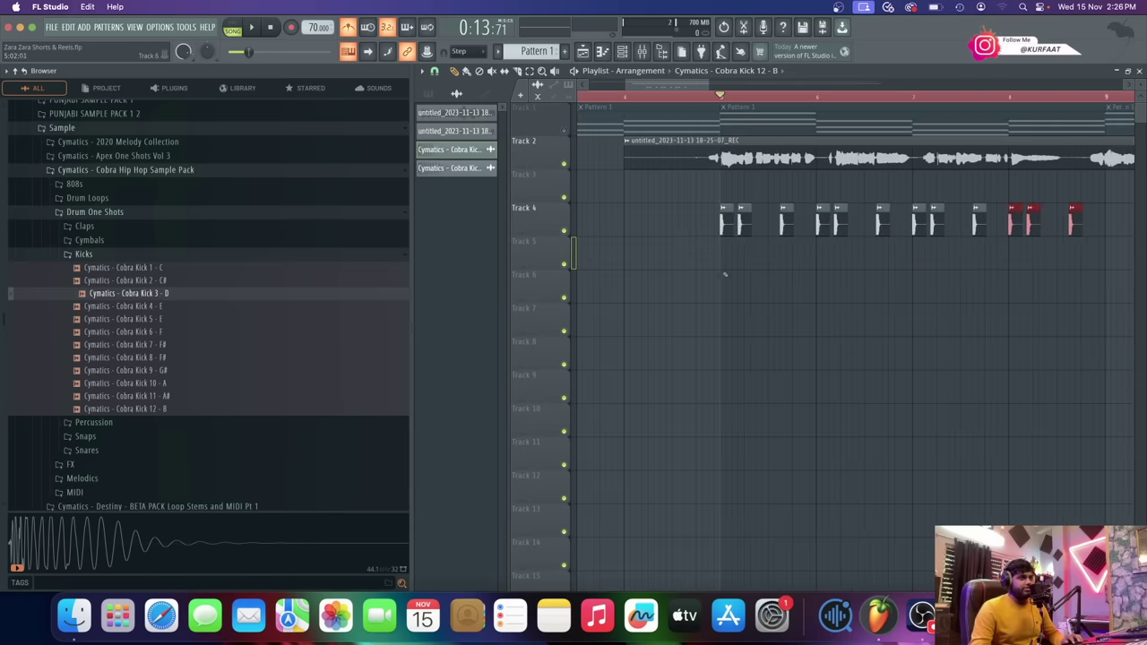
{"action": "scroll", "coordinate": [724, 274], "scroll_direction": "up", "scroll_amount": 3}
{"action": "key", "text": "space"}
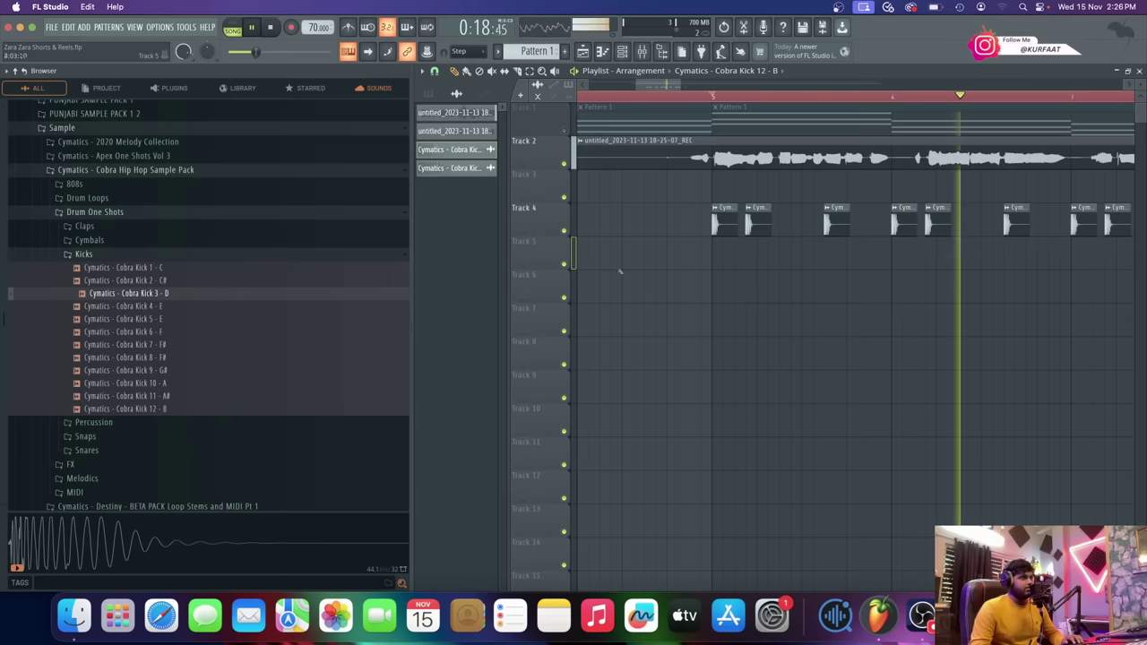
{"action": "key", "text": "space"}
- Replace the Kicks folder listing with the Snaps folder and audition the Cymatics - Cobra Snap samples
{"action": "left_click", "coordinate": [197, 257]}
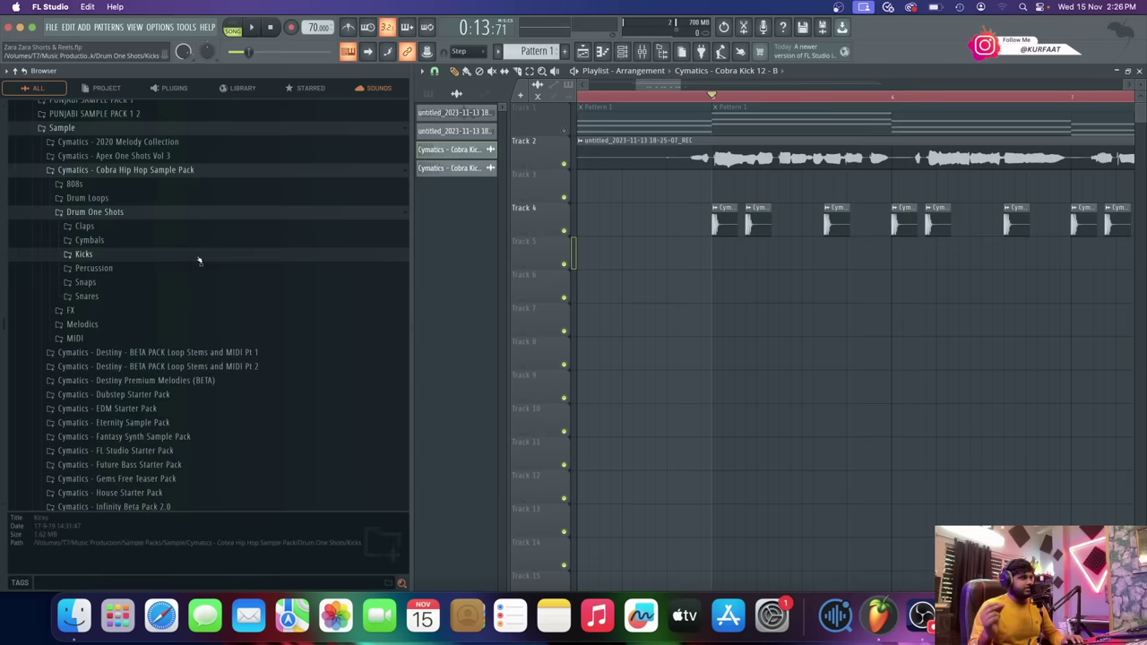
{"action": "left_click", "coordinate": [131, 282]}
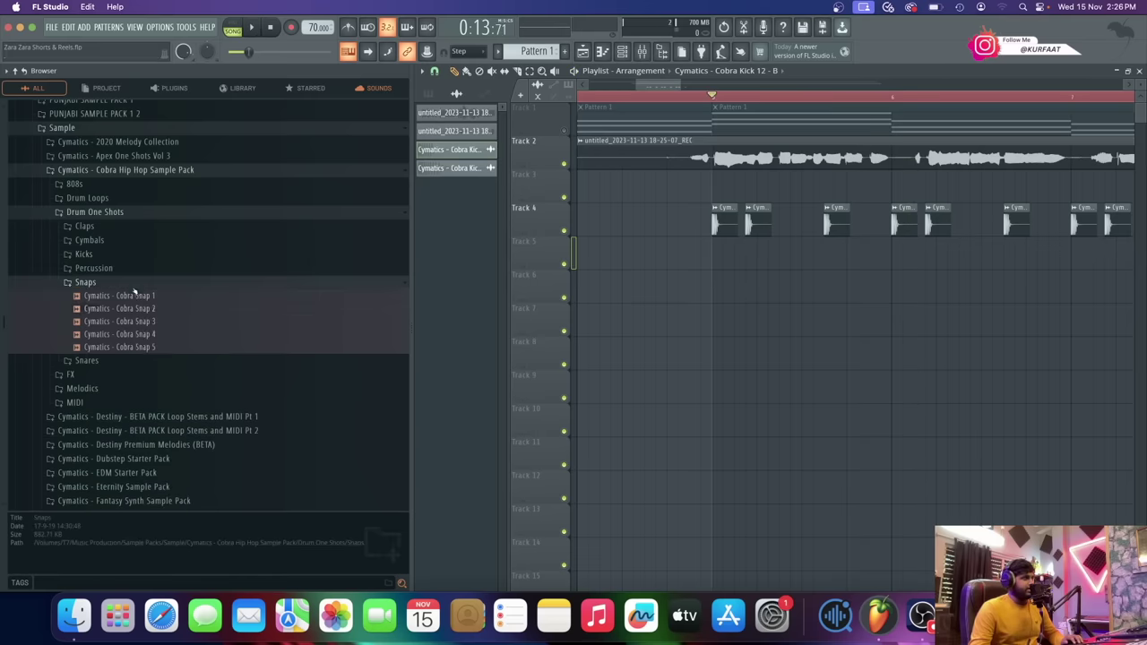
{"action": "left_click", "coordinate": [154, 308]}
{"action": "left_click", "coordinate": [154, 321]}
{"action": "left_click", "coordinate": [154, 334]}
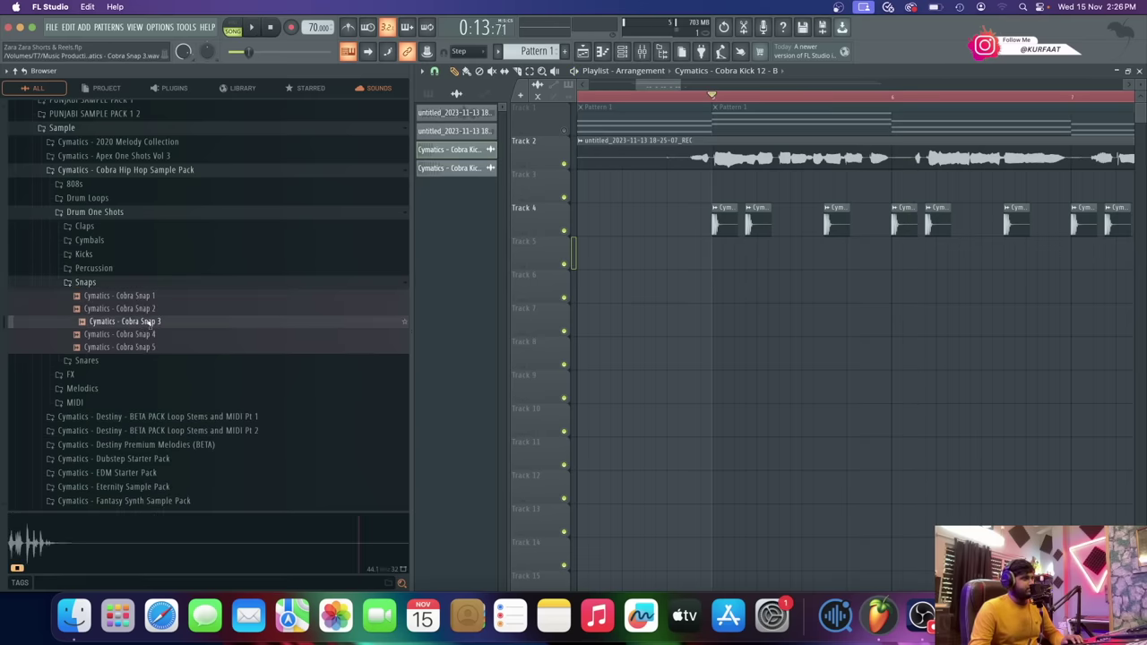
{"action": "left_click", "coordinate": [155, 346]}
{"action": "left_click", "coordinate": [156, 321]}
{"action": "left_click", "coordinate": [160, 308]}
{"action": "left_click", "coordinate": [163, 296]}
{"action": "left_click", "coordinate": [165, 309]}
{"action": "left_click", "coordinate": [168, 296]}
{"action": "left_click", "coordinate": [163, 309]}
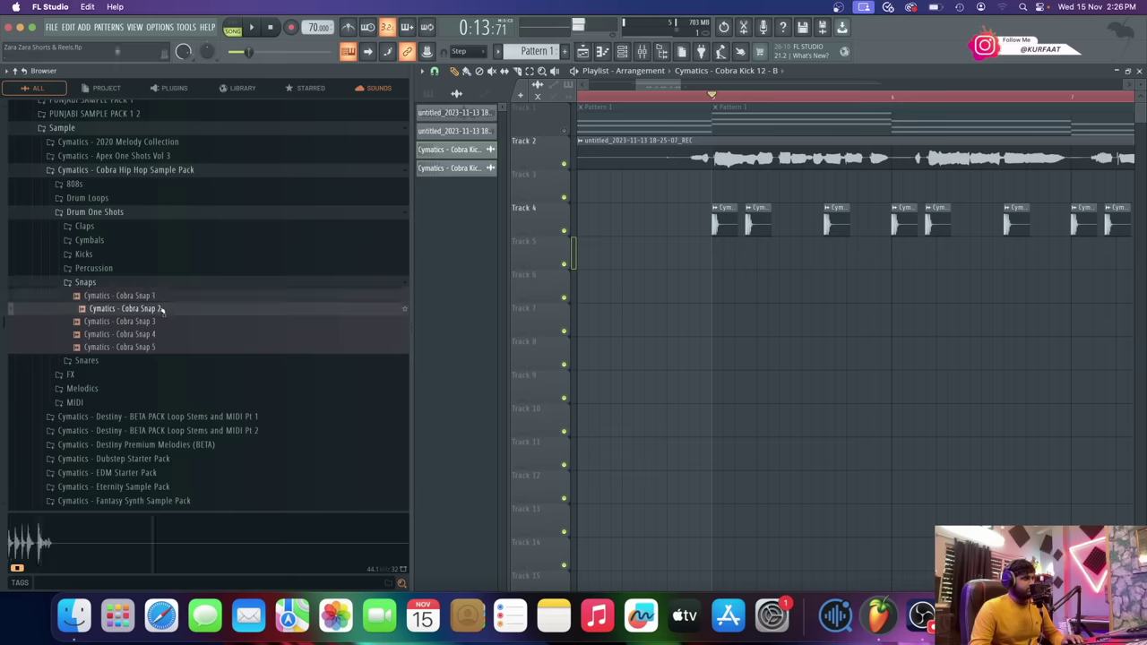
- Place Cymatics - Cobra Snap 2 on Track 5 at steps 5 and 13 of bar 5, playing the groove to judge the timing
{"action": "left_click_drag", "start_coordinate": [160, 308], "coordinate": [769, 287]}
{"action": "key", "text": "space"}
{"action": "scroll", "coordinate": [782, 306], "scroll_direction": "up", "scroll_amount": 5}
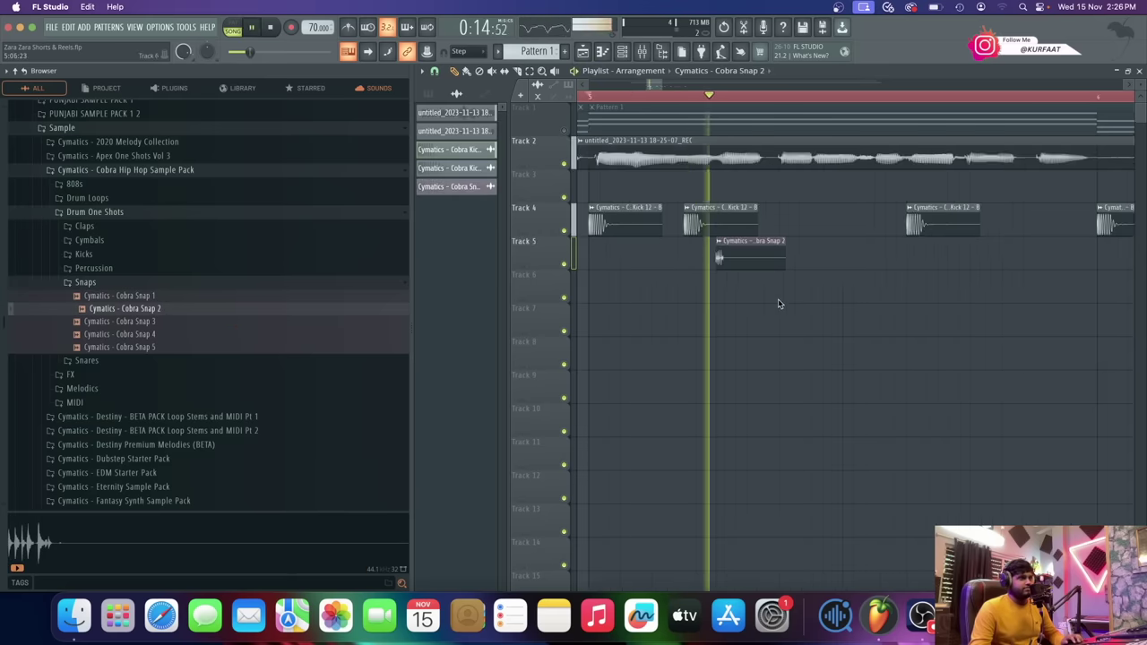
{"action": "left_click", "coordinate": [972, 259]}
{"action": "scroll", "coordinate": [790, 295], "scroll_direction": "down", "scroll_amount": 5}
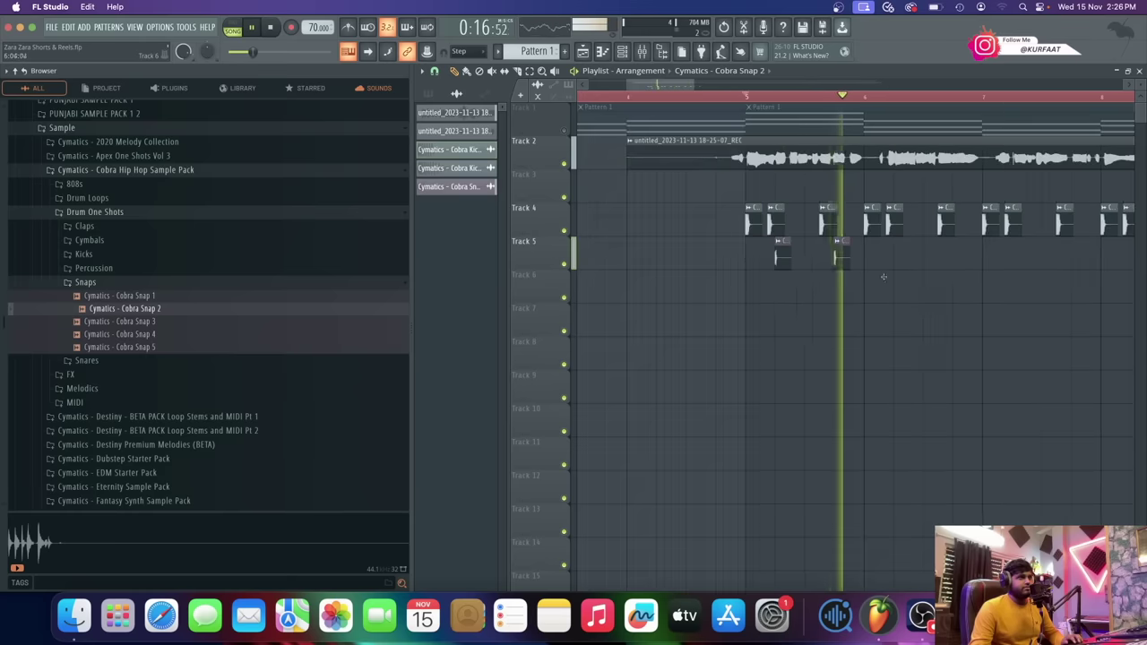
{"action": "scroll", "coordinate": [895, 273], "scroll_direction": "up", "scroll_amount": 3}
{"action": "key", "text": "space"}
{"action": "scroll", "coordinate": [733, 261], "scroll_direction": "up", "scroll_amount": 3}
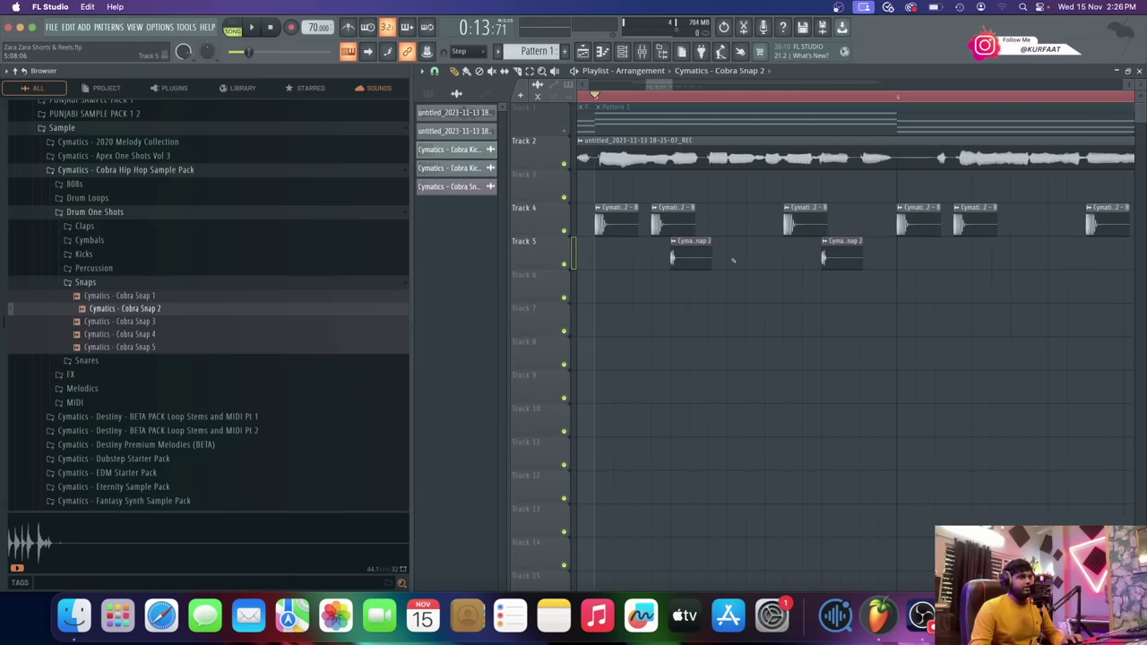
- Hide the browser while playing the groove from bar 5, and select both snap clips on Track 5
{"action": "key", "text": "space"}
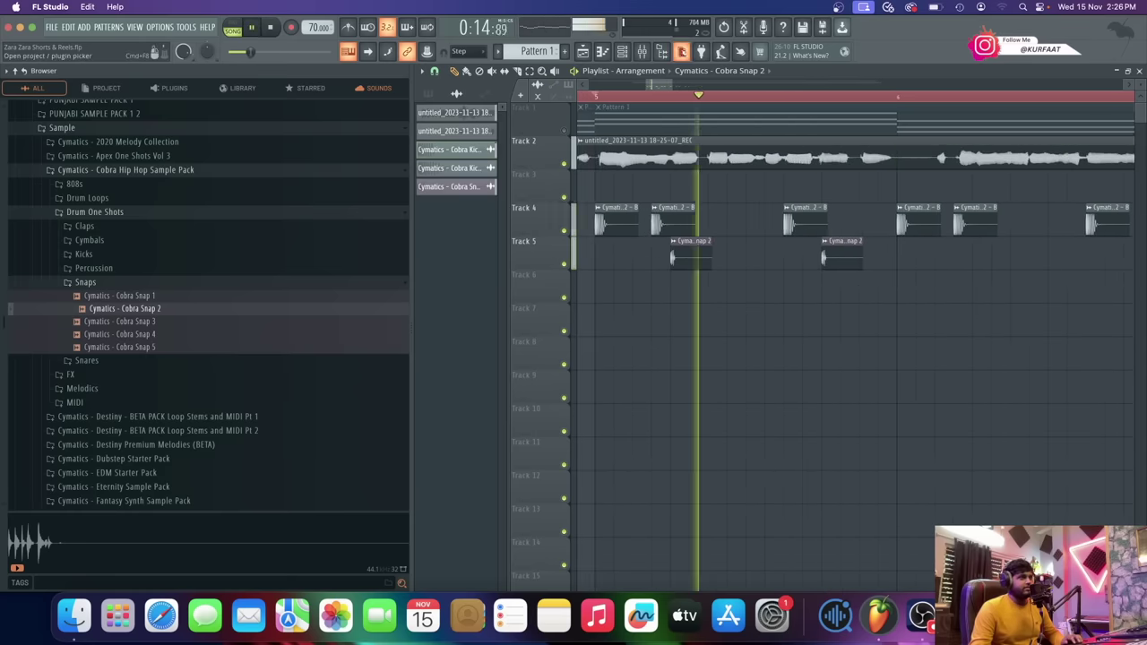
{"action": "left_click", "coordinate": [665, 52]}
{"action": "left_click", "coordinate": [666, 52]}
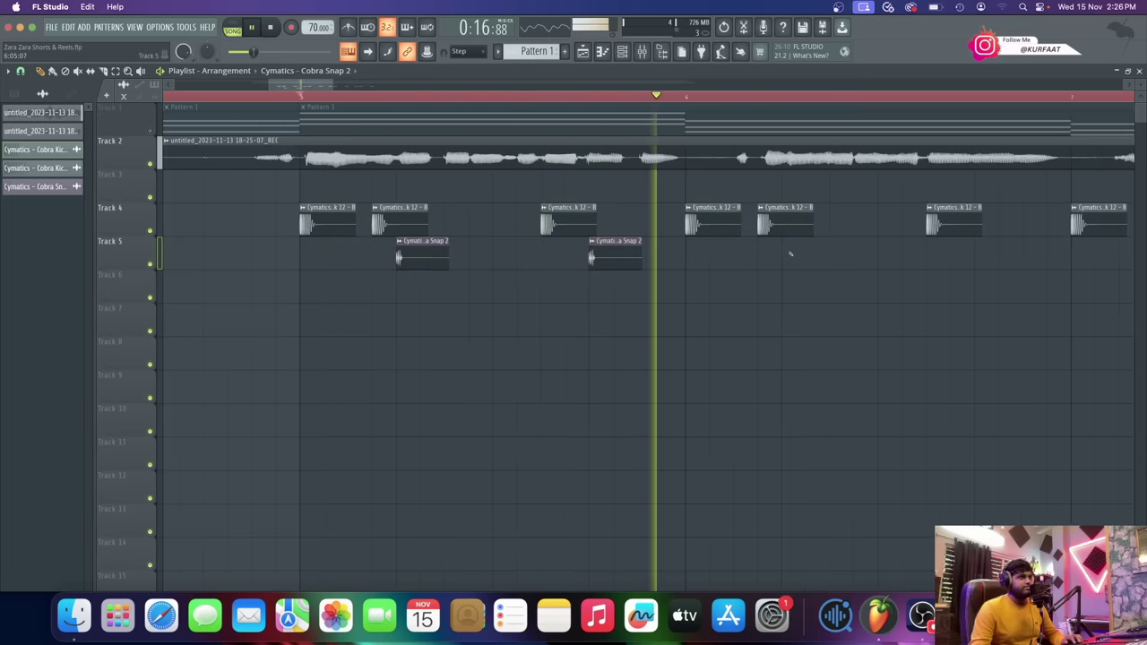
{"action": "key", "text": "space"}
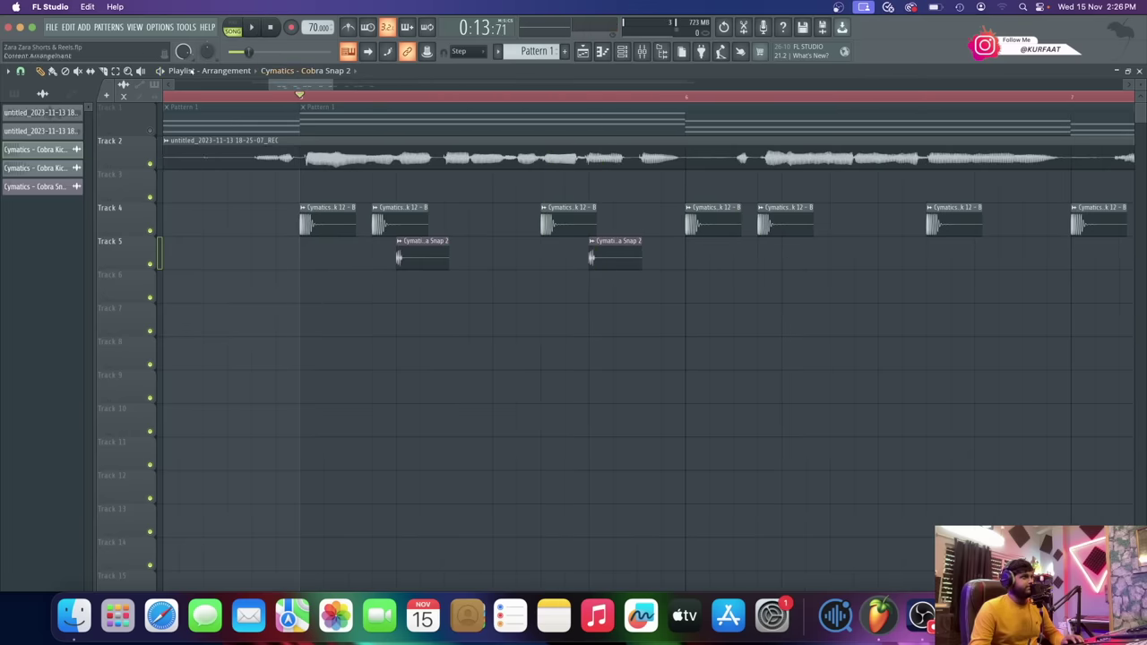
{"action": "left_click_drag", "start_coordinate": [737, 278], "coordinate": [390, 251]}
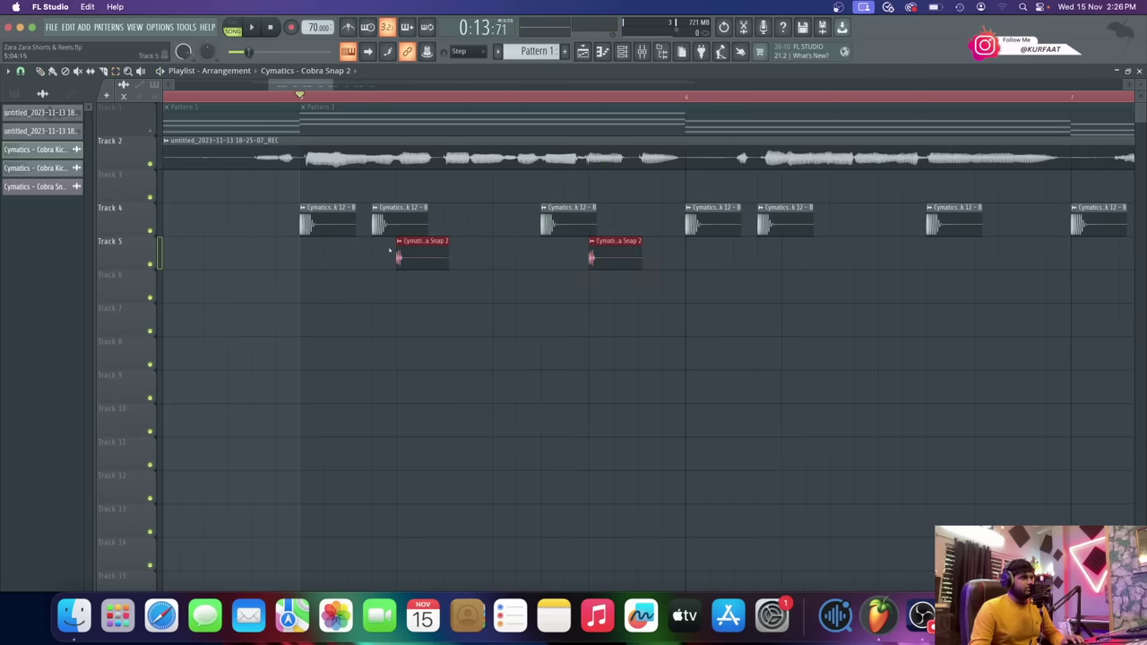
- Show all channels in the Channel Rack, review the 808 Kick and 808 Clap steps, and close the rack
{"action": "left_click", "coordinate": [622, 51]}
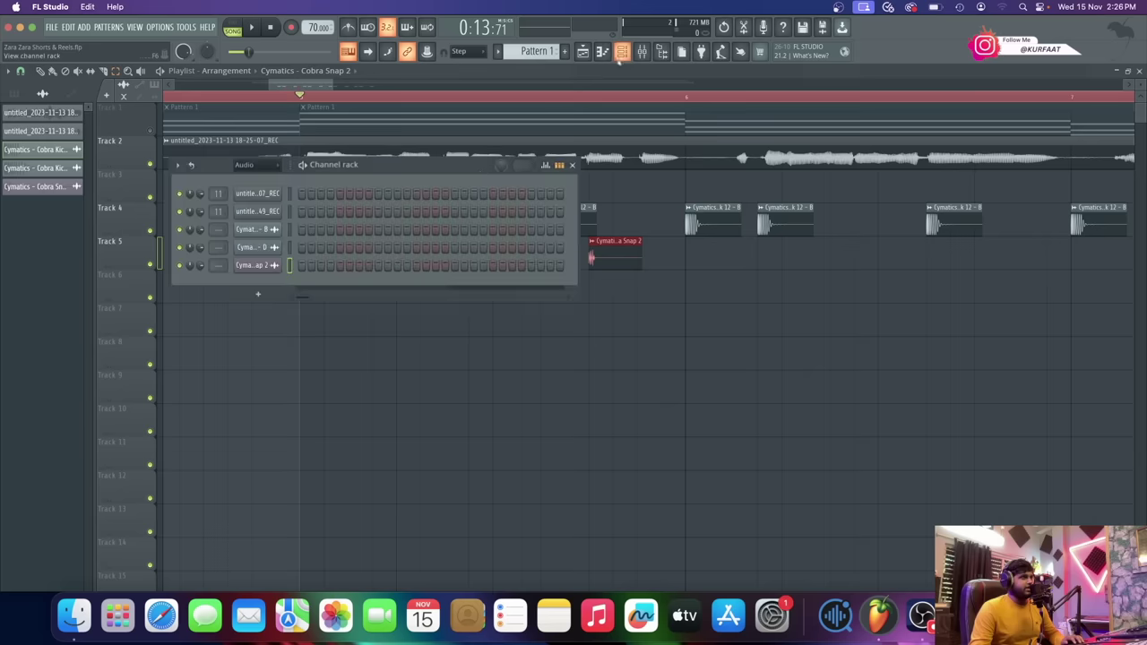
{"action": "left_click", "coordinate": [244, 165]}
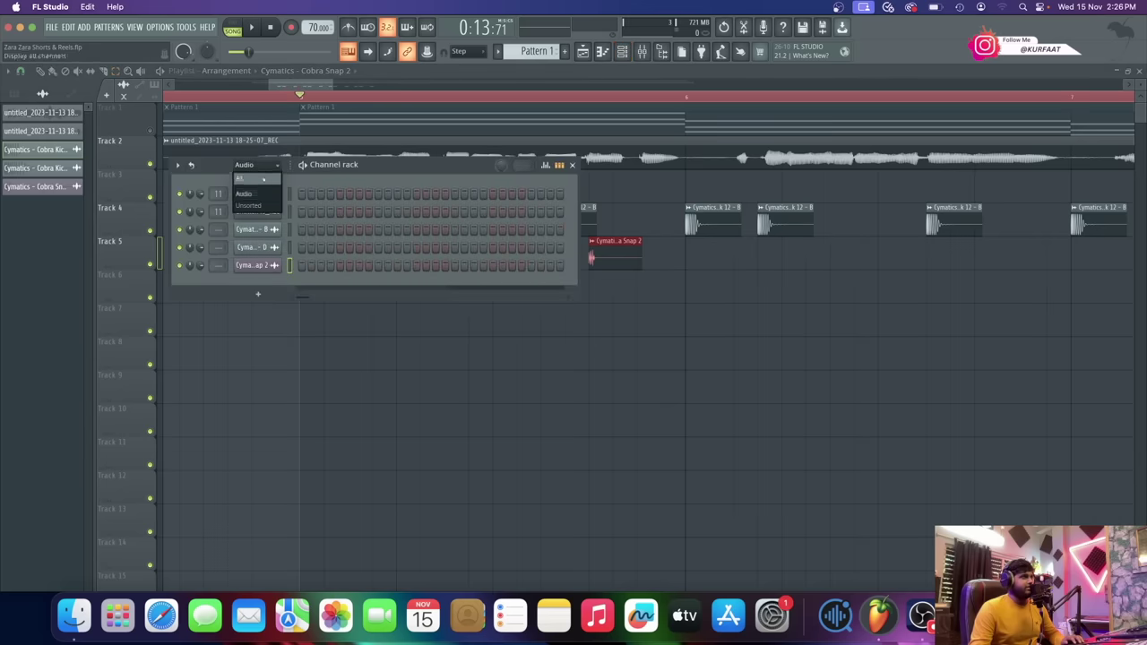
{"action": "left_click", "coordinate": [253, 182]}
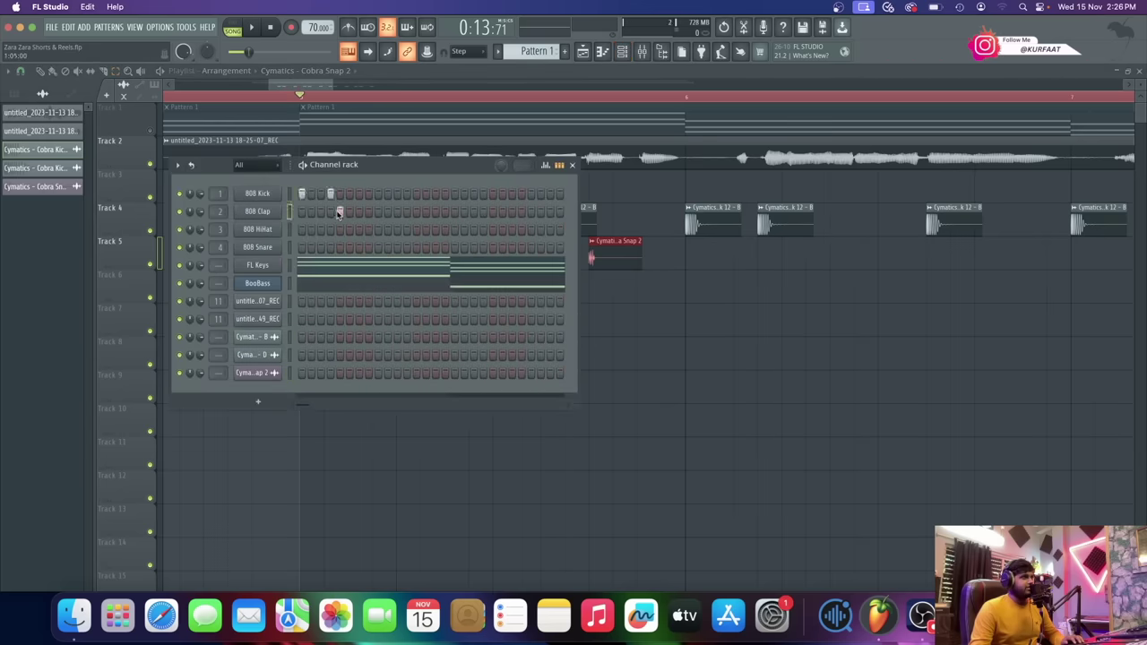
{"action": "left_click", "coordinate": [412, 80]}
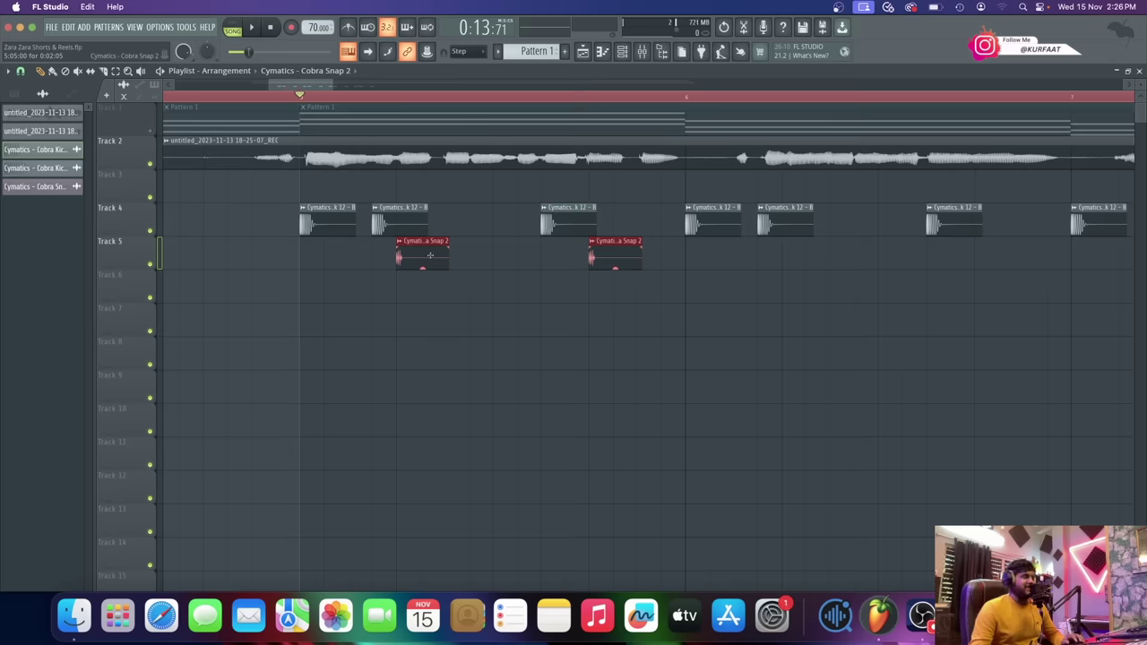
- Duplicate the two snap clips on Track 5 into bars 6, 7 and 8, and play the groove against the vocal
{"action": "left_click_drag", "start_coordinate": [409, 258], "coordinate": [796, 274]}
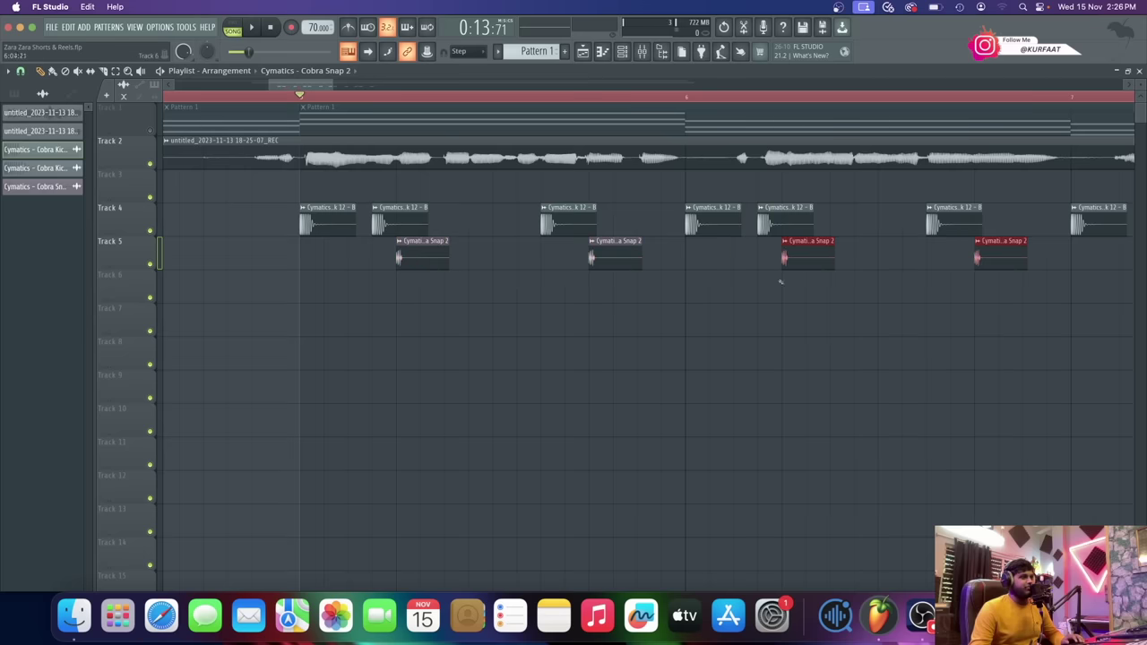
{"action": "scroll", "coordinate": [716, 285], "scroll_direction": "down", "scroll_amount": 4}
{"action": "key", "text": "space"}
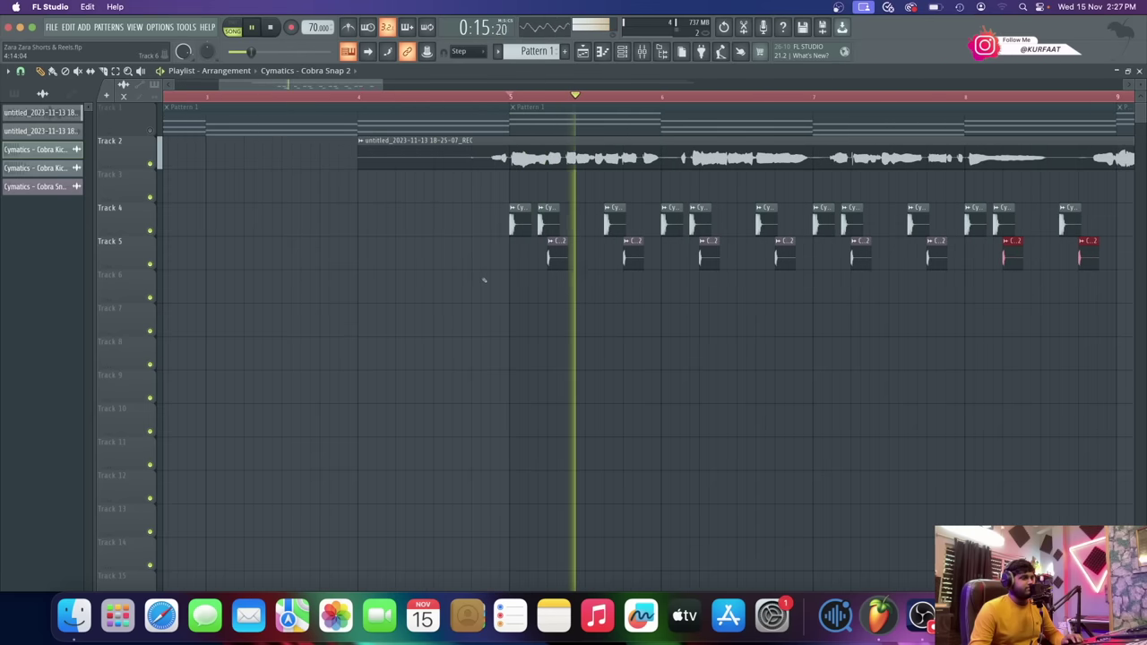
{"action": "scroll", "coordinate": [484, 280], "scroll_direction": "down", "scroll_amount": 1}
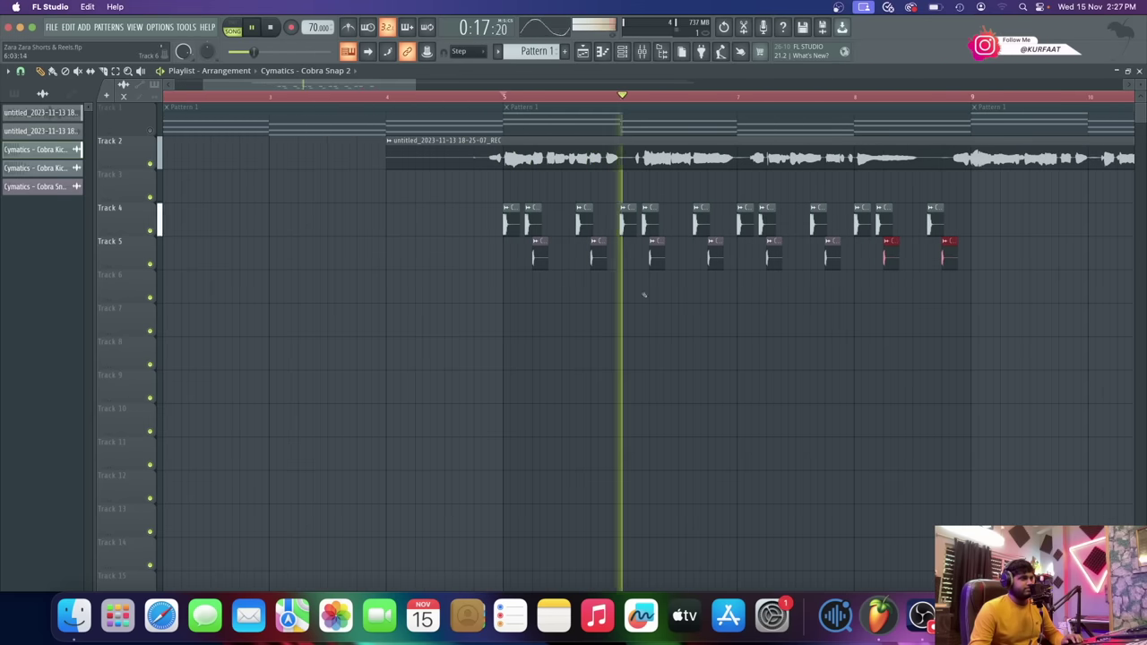
{"action": "scroll", "coordinate": [665, 294], "scroll_direction": "up", "scroll_amount": 1}
{"action": "scroll", "coordinate": [701, 299], "scroll_direction": "up", "scroll_amount": 1}
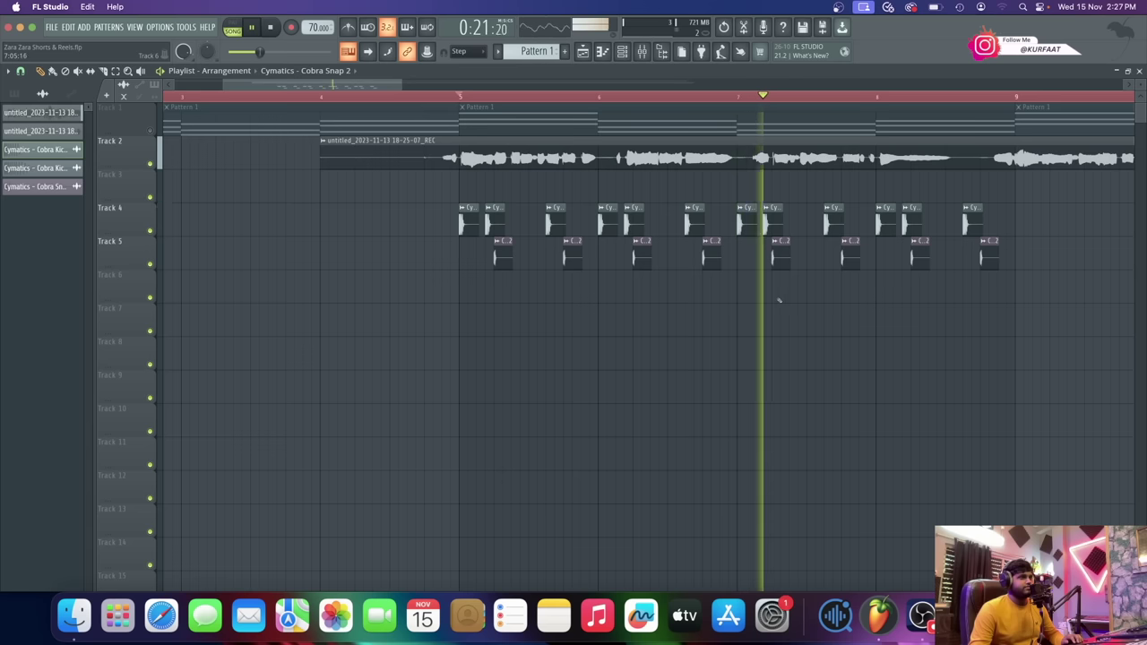
{"action": "scroll", "coordinate": [776, 299], "scroll_direction": "down", "scroll_amount": 2}
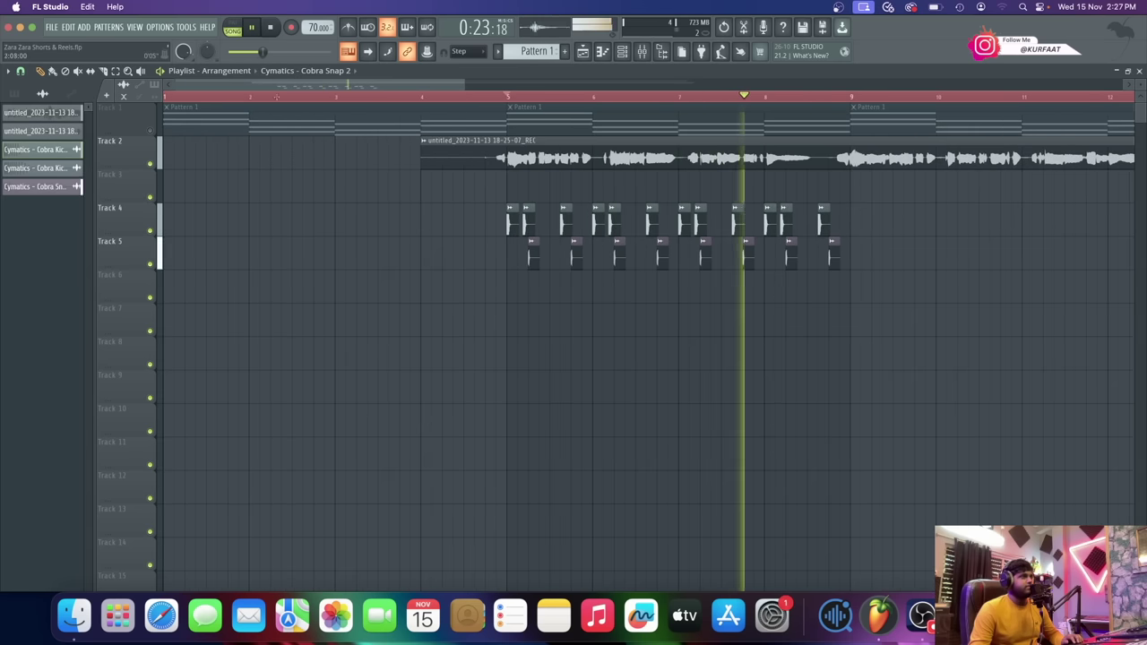
- Select all kick and snap clips in bars 5 to 8 and duplicate them into bars 9 to 12
{"action": "left_click_drag", "start_coordinate": [932, 302], "coordinate": [517, 224]}
{"action": "key", "text": "space"}
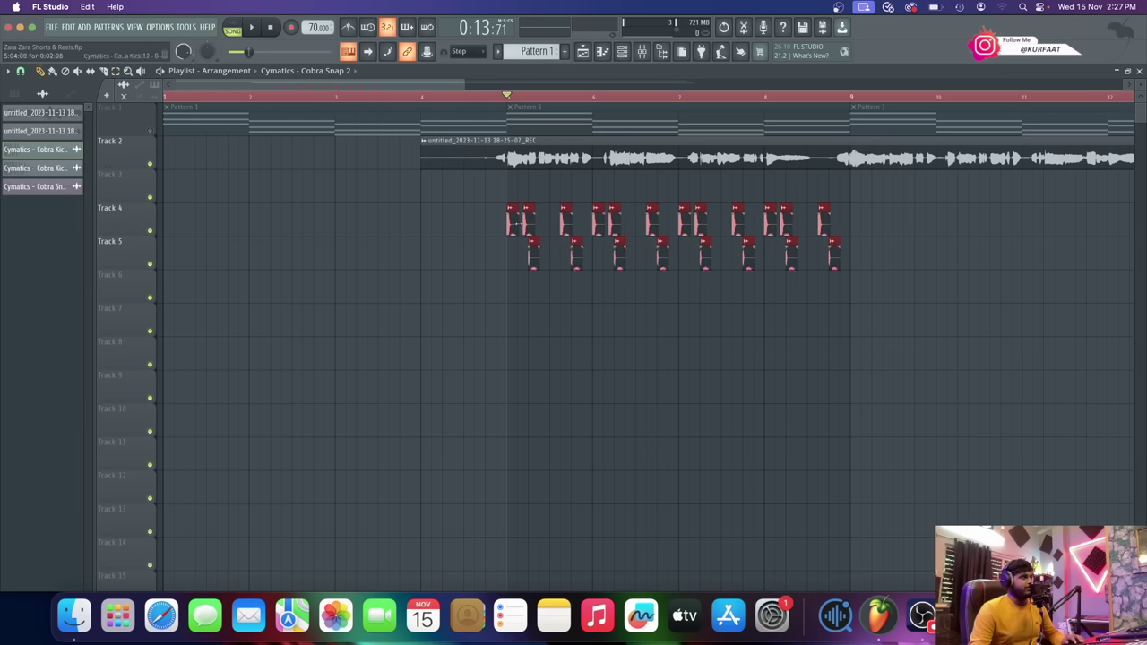
{"action": "key", "text": "ctrl+b"}
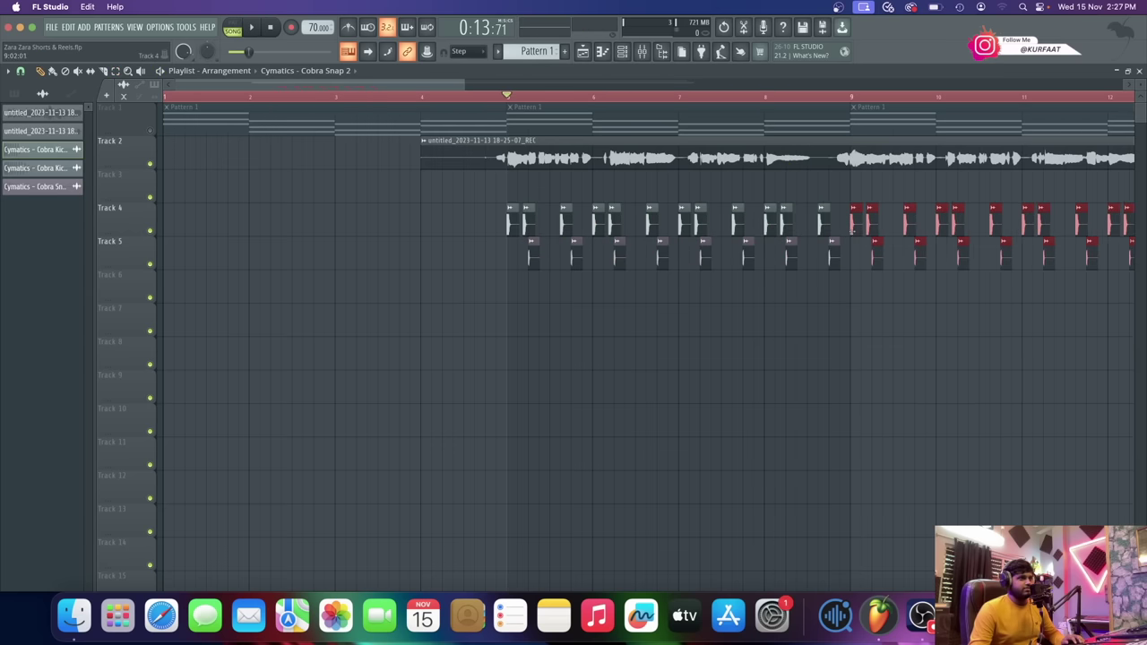
- Play the arrangement from bar 9 to check the duplicated kicks and snaps against the vocal
{"action": "left_click", "coordinate": [851, 96]}
{"action": "key", "text": "space"}
{"action": "scroll", "coordinate": [659, 228], "scroll_direction": "down", "scroll_amount": 4}
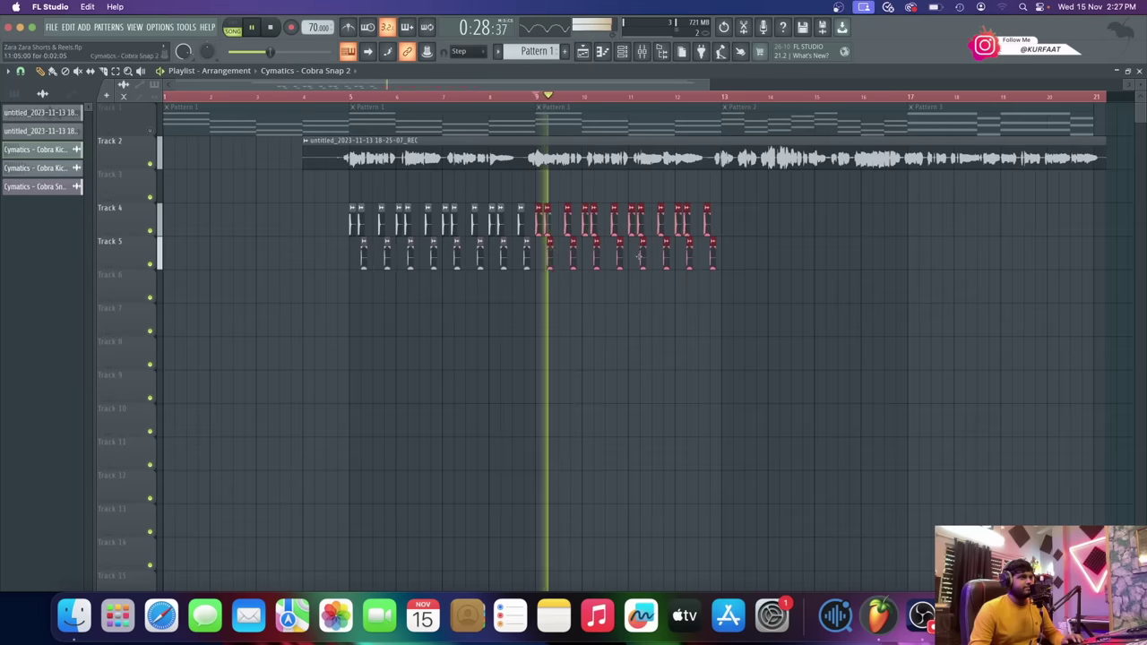
{"action": "scroll", "coordinate": [653, 228], "scroll_direction": "up", "scroll_amount": 1}
{"action": "scroll", "coordinate": [565, 235], "scroll_direction": "up", "scroll_amount": 1}
{"action": "scroll", "coordinate": [492, 254], "scroll_direction": "down", "scroll_amount": 2}
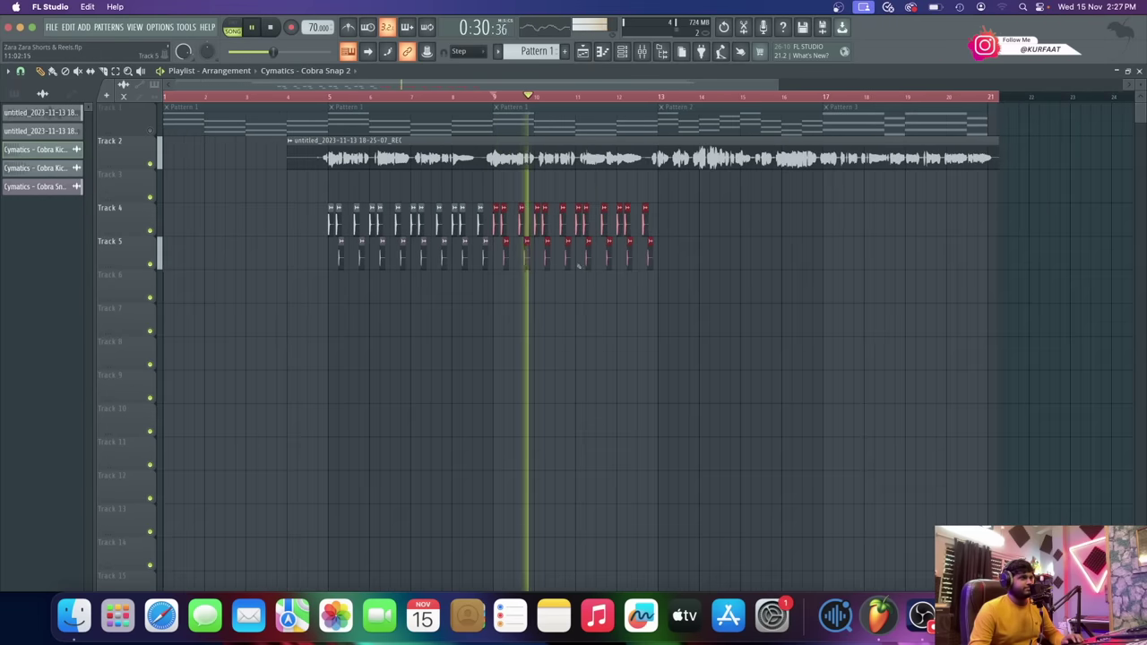
{"action": "scroll", "coordinate": [493, 254], "scroll_direction": "up", "scroll_amount": 2}
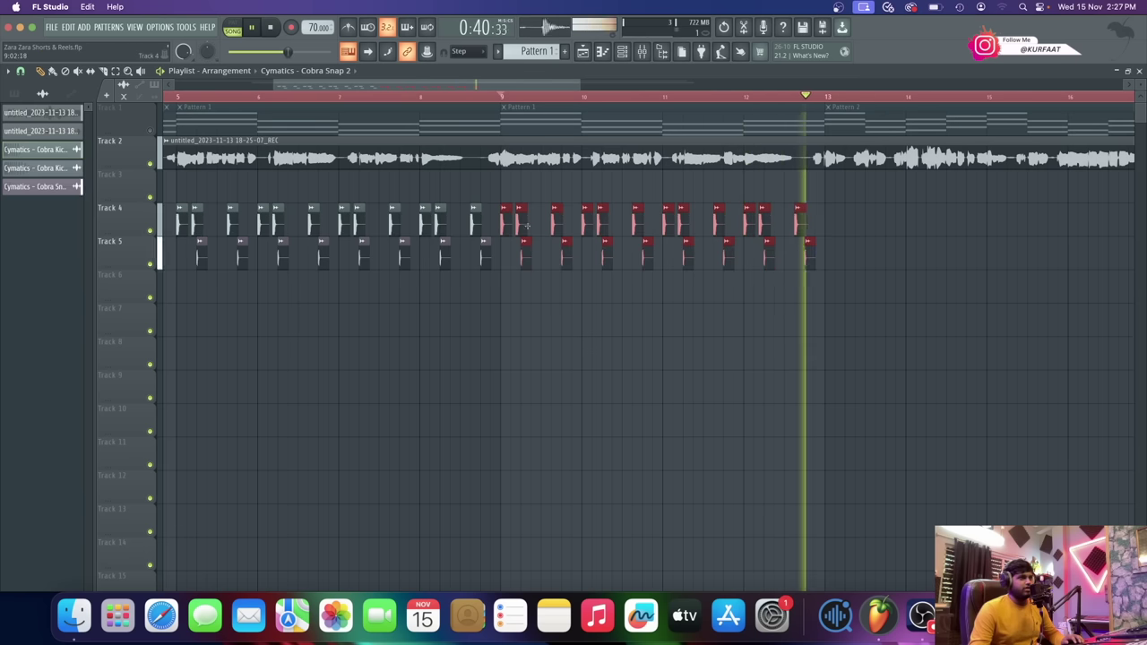
- Duplicate the selected four-bar kick and snap groove under Pattern 2 from bar 13 and under Pattern 3 from about bar 17
{"action": "key", "text": "super+b"}
{"action": "scroll", "coordinate": [828, 241], "scroll_direction": "down", "scroll_amount": 5}
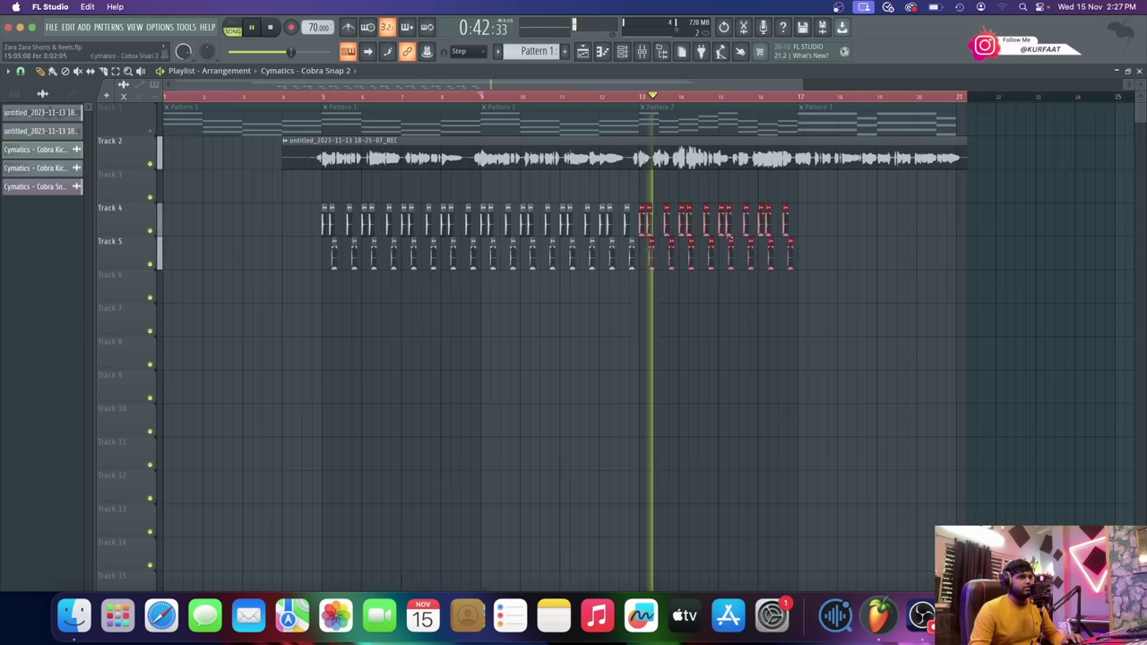
{"action": "scroll", "coordinate": [721, 240], "scroll_direction": "up", "scroll_amount": 5}
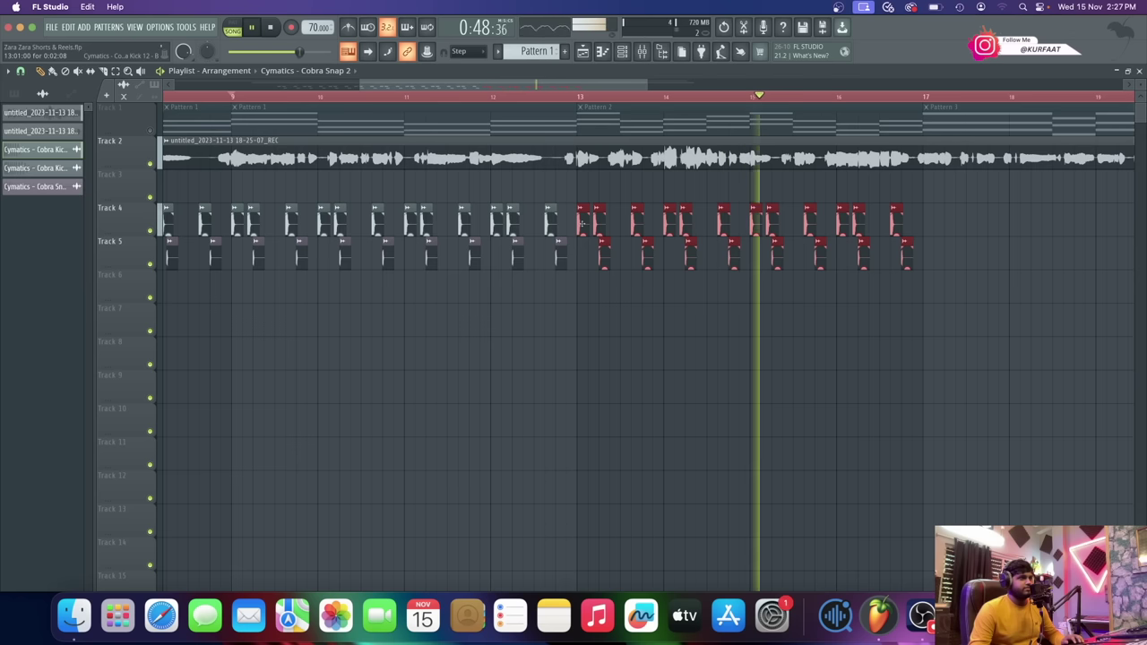
{"action": "mouse_move", "coordinate": [581, 224]}
{"action": "left_mouse_down", "text": "shift"}
{"action": "mouse_move", "coordinate": [938, 227]}
{"action": "mouse_move", "coordinate": [921, 230]}
{"action": "left_mouse_up", "text": "shift"}
{"action": "scroll", "coordinate": [918, 237], "scroll_direction": "up", "scroll_amount": 3}
{"action": "left_click", "coordinate": [911, 284], "text": "super"}
- Delete the kick clip at step 11 of bar 16 on Track 4 and replay the transition into bar 17
{"action": "key", "text": "space"}
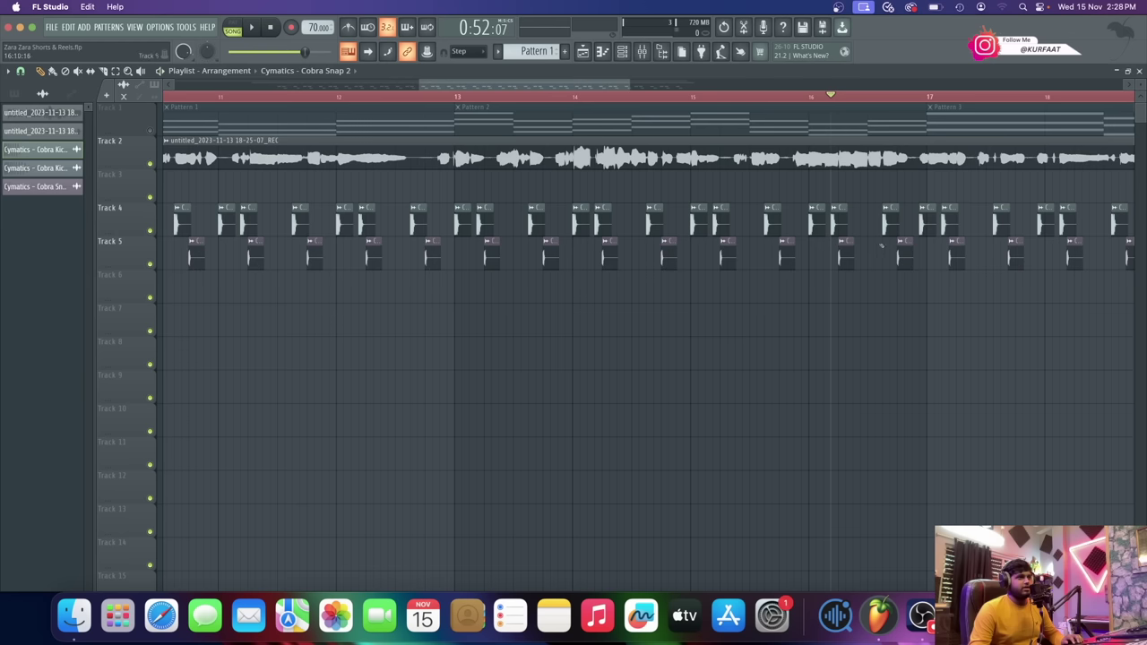
{"action": "key", "text": "space"}
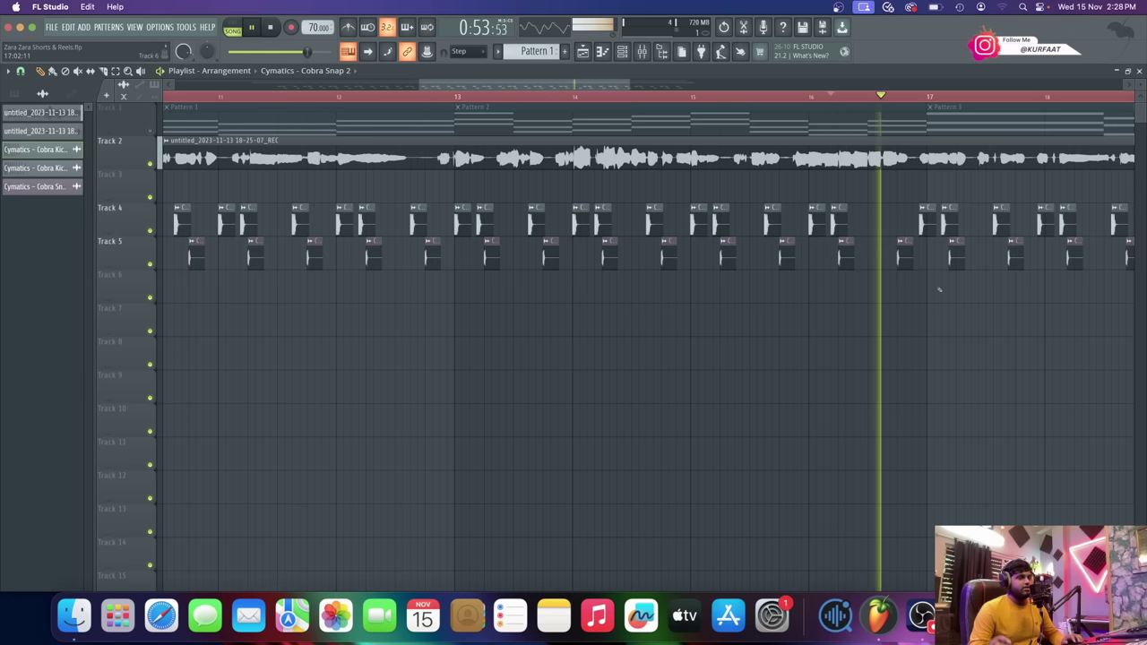
{"action": "key", "text": "space"}
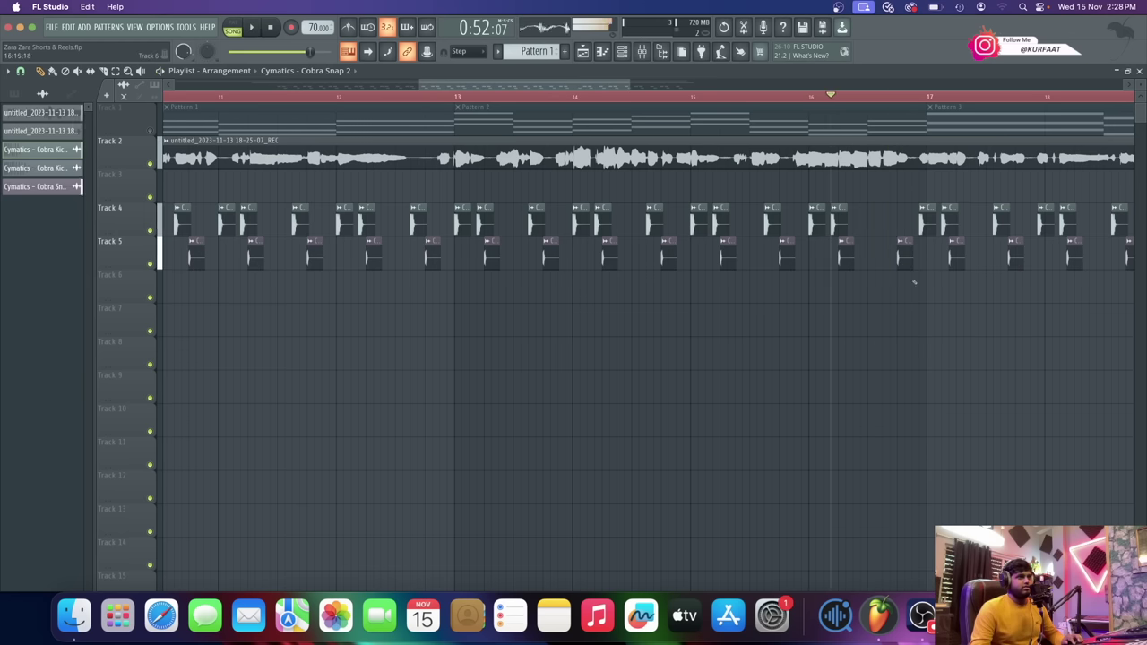
- Select the kick and snap clips under Pattern 3, shift them to start exactly at bar 17, and replay the transition
{"action": "scroll", "coordinate": [766, 242], "scroll_direction": "down", "scroll_amount": 3}
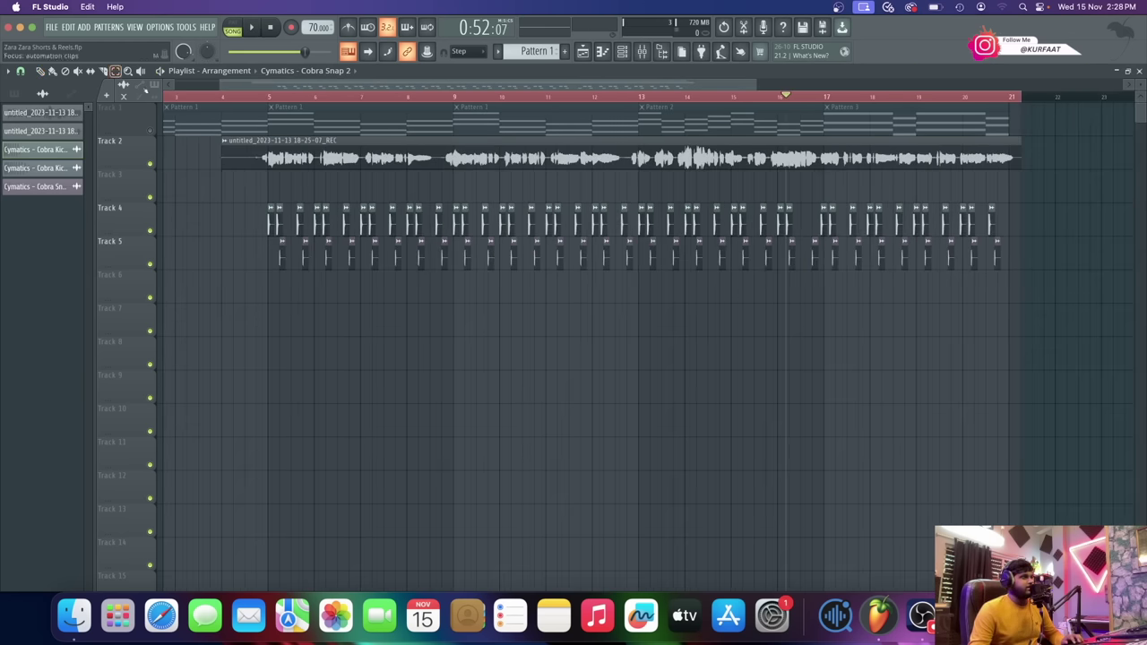
{"action": "scroll", "coordinate": [855, 242], "scroll_direction": "up", "scroll_amount": 2}
{"action": "left_click_drag", "start_coordinate": [1088, 295], "coordinate": [809, 208]}
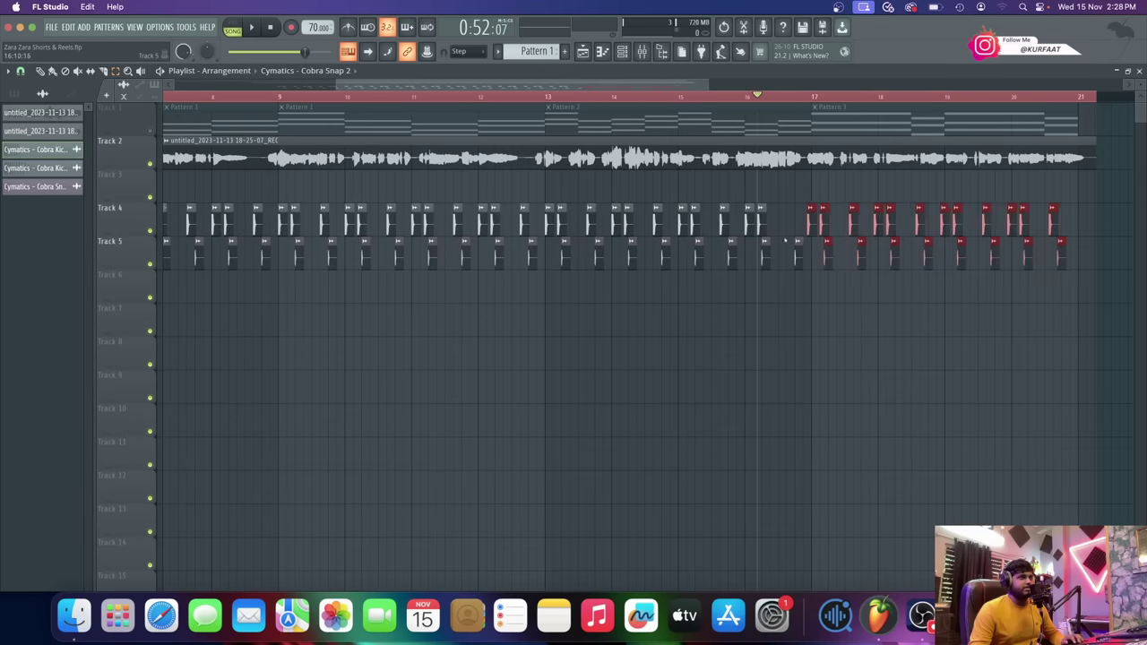
{"action": "scroll", "coordinate": [797, 235], "scroll_direction": "up", "scroll_amount": 3}
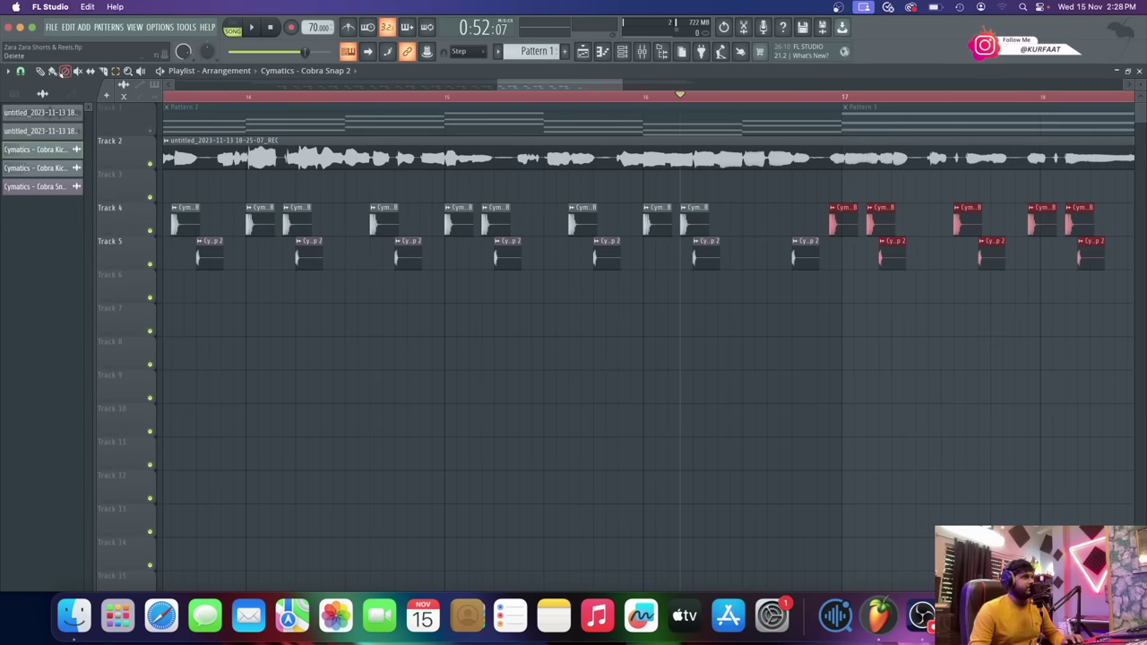
{"action": "scroll", "coordinate": [840, 218], "scroll_direction": "down", "scroll_amount": 3}
{"action": "key", "text": "space"}
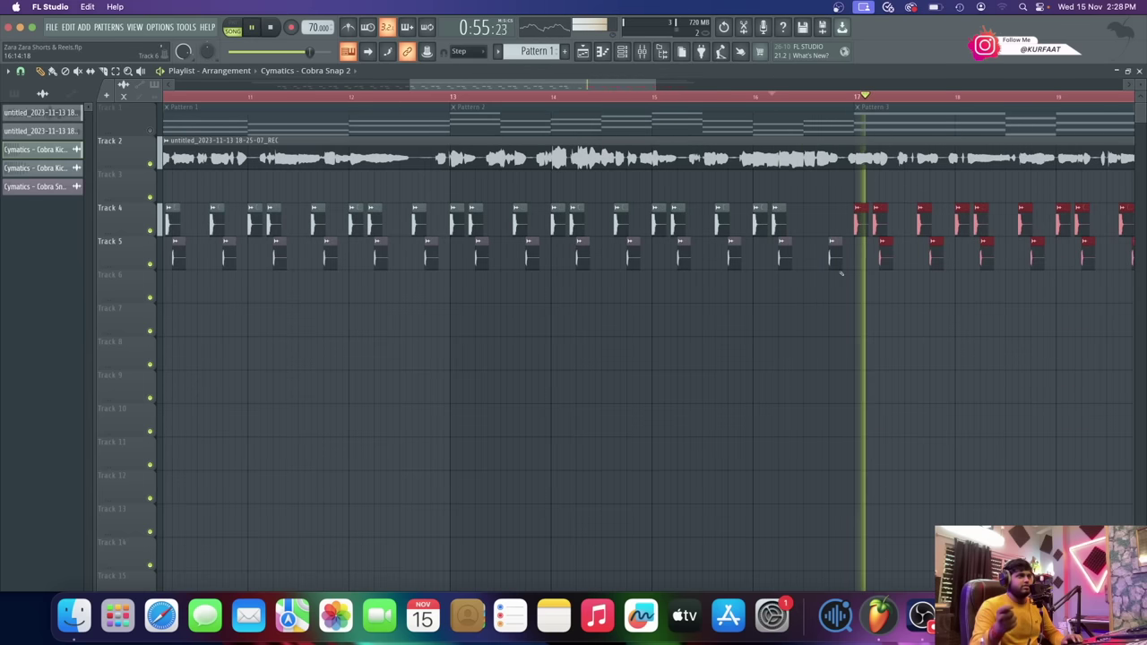
{"action": "key", "text": "space"}
- Check the kick and snap arrangement from the starts of bars 5 and 9, and cue playback at bar 13
{"action": "scroll", "coordinate": [878, 287], "scroll_direction": "down", "scroll_amount": 2}
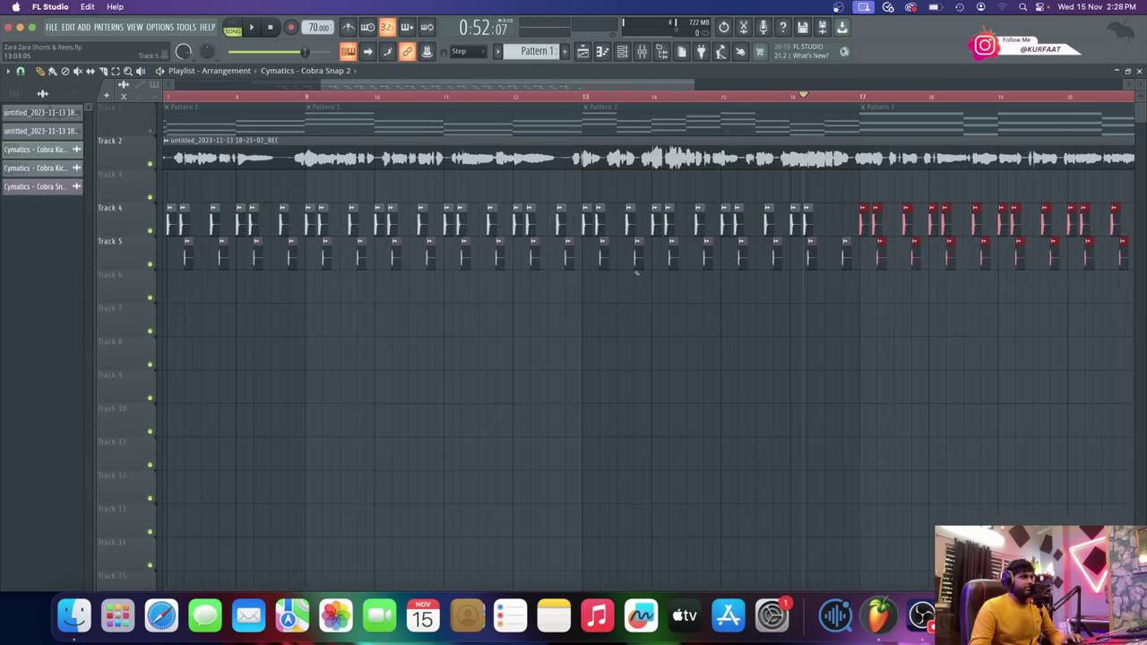
{"action": "scroll", "coordinate": [636, 273], "scroll_direction": "down", "scroll_amount": 3}
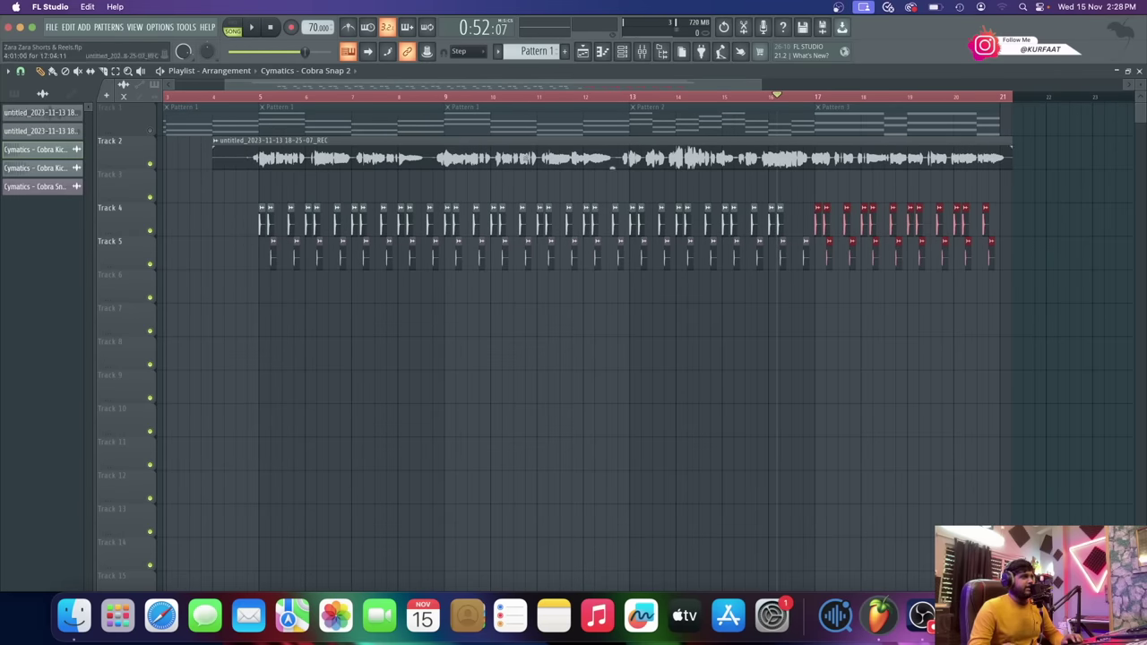
{"action": "scroll", "coordinate": [636, 220], "scroll_direction": "up", "scroll_amount": 1}
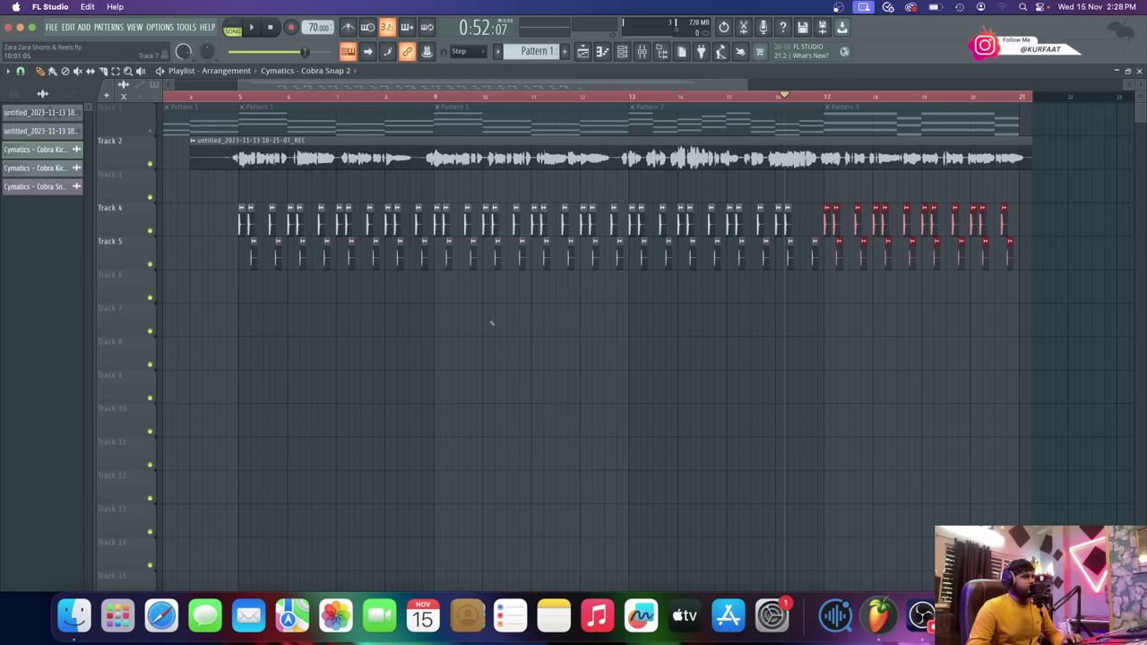
{"action": "scroll", "coordinate": [592, 251], "scroll_direction": "up", "scroll_amount": 3}
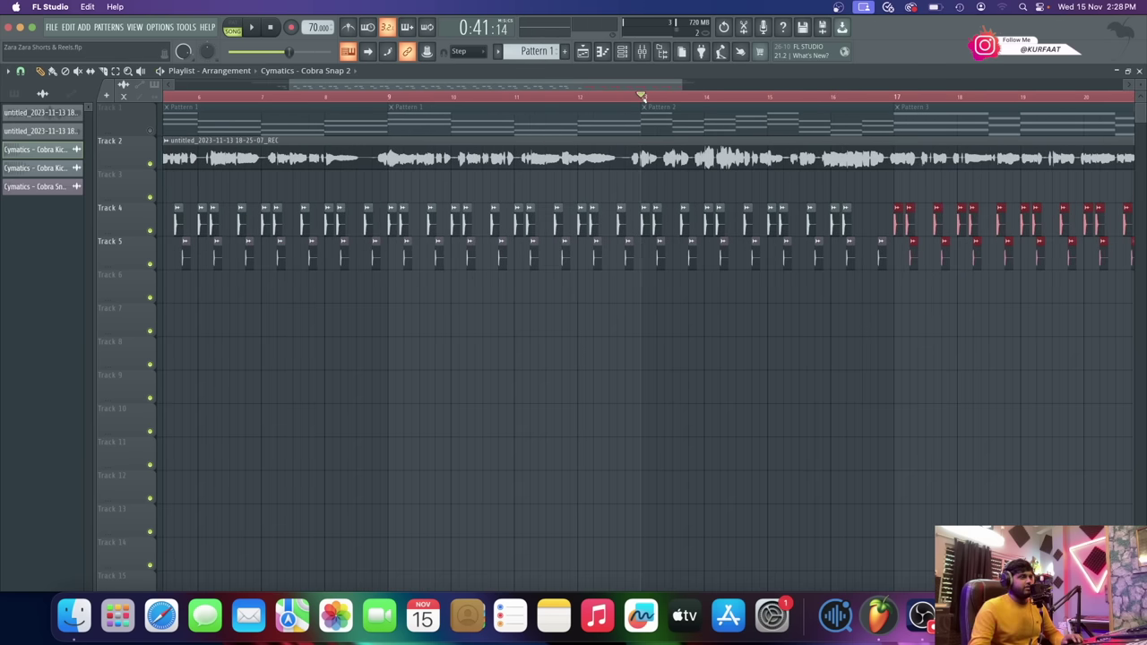
{"action": "scroll", "coordinate": [647, 102], "scroll_direction": "down", "scroll_amount": 3}
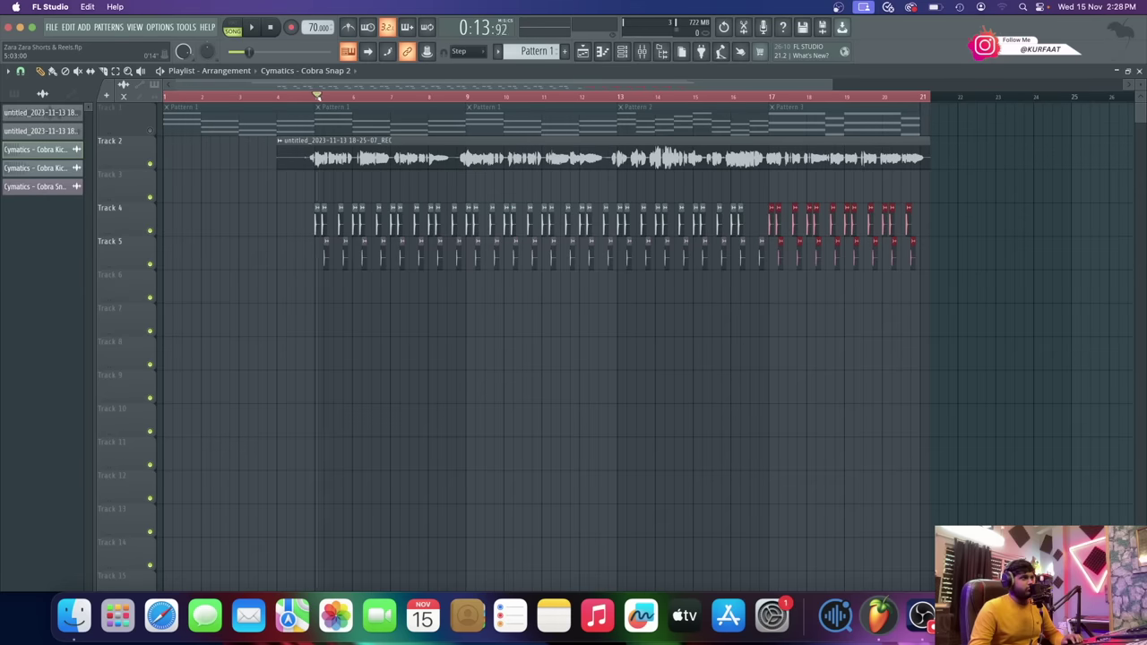
{"action": "left_click", "coordinate": [315, 95]}
{"action": "key", "text": "space"}
{"action": "key", "text": "space"}
{"action": "left_click", "coordinate": [464, 96]}
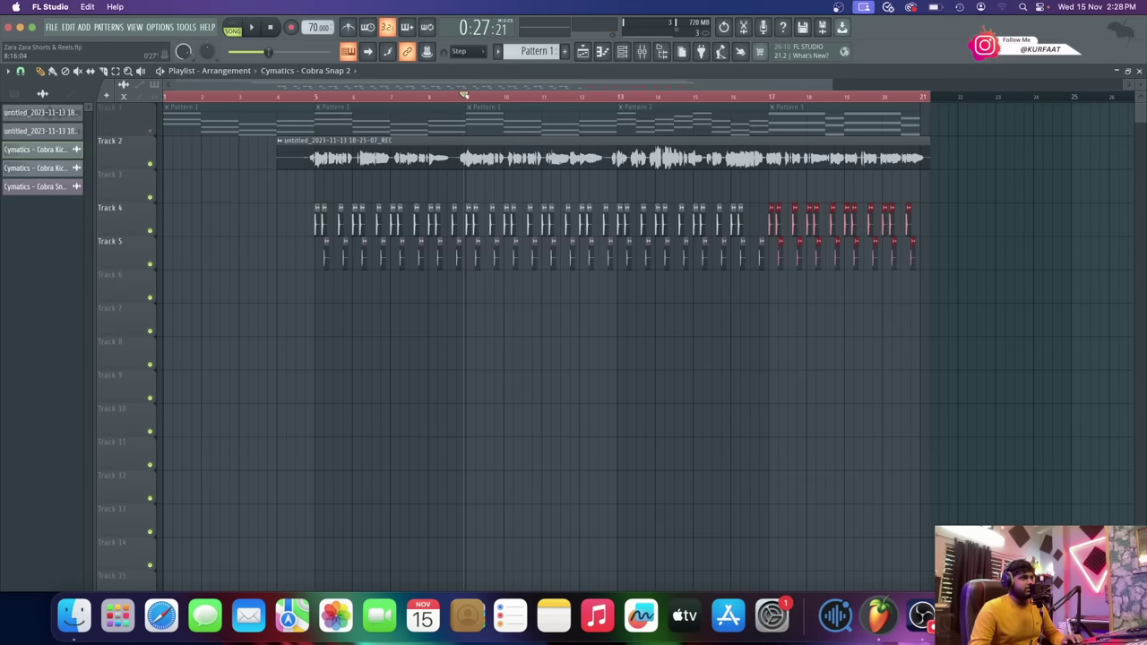
{"action": "key", "text": "space"}
{"action": "key", "text": "space"}
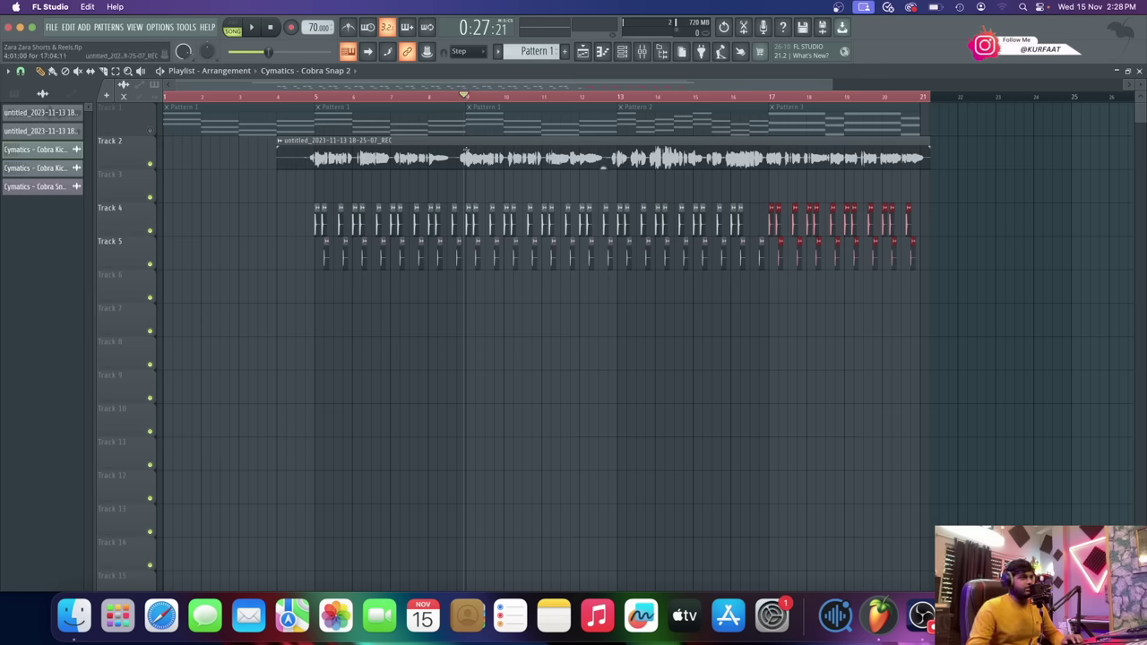
{"action": "scroll", "coordinate": [603, 167], "scroll_direction": "up", "scroll_amount": 5}
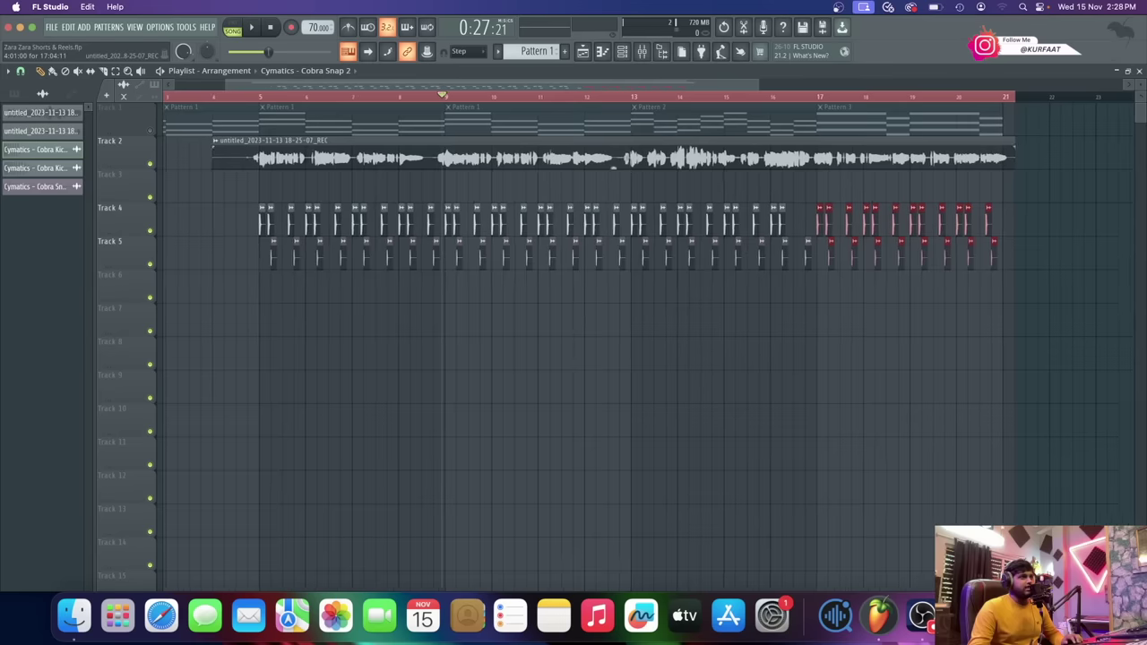
{"action": "left_click", "coordinate": [635, 96]}
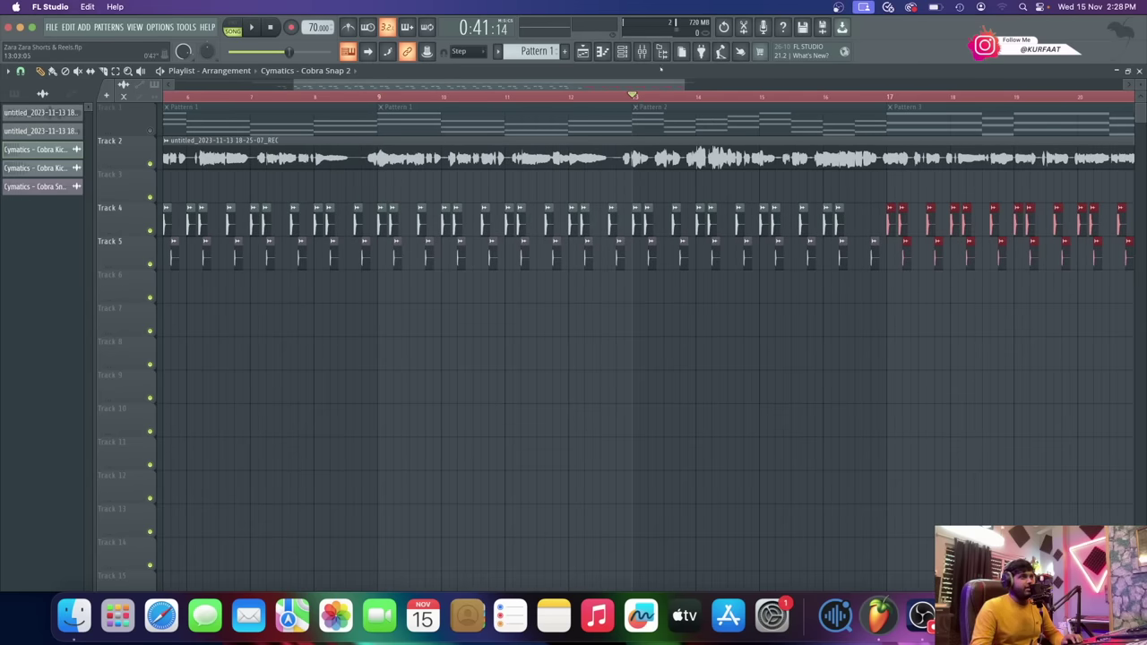
- Browse the Cobra Hip Hop Sample Pack's cymbals to the closed hi-hats and audition Cymatics - Cobra Closed Hihat 1
{"action": "left_click", "coordinate": [666, 56]}
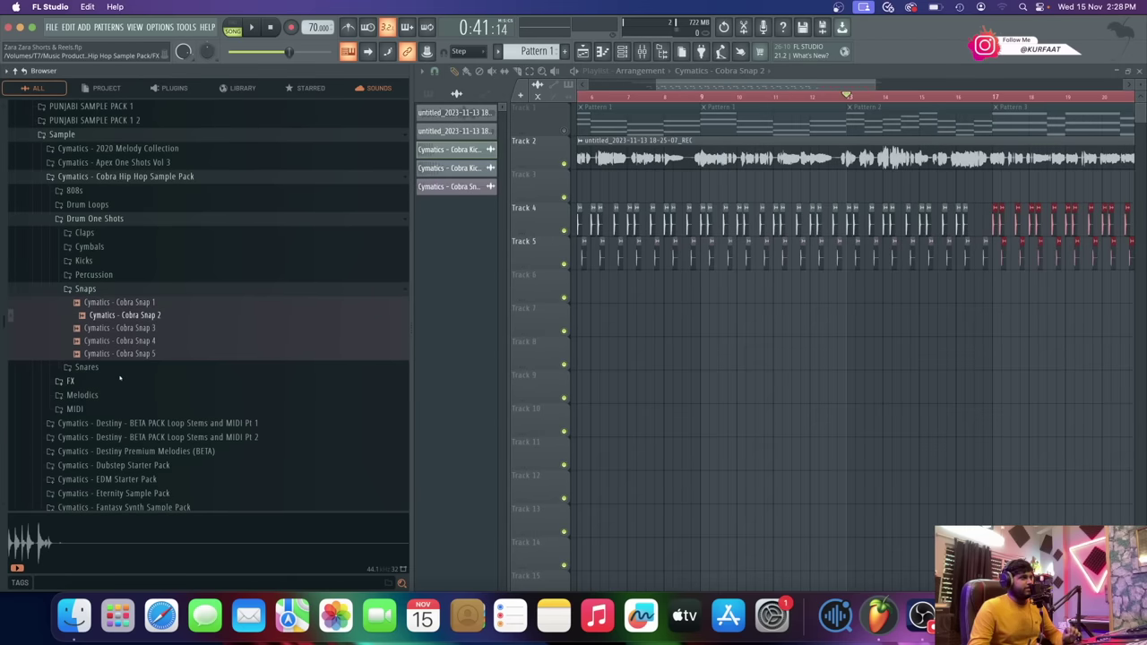
{"action": "scroll", "coordinate": [116, 381], "scroll_direction": "down", "scroll_amount": 1}
{"action": "left_click", "coordinate": [86, 278]}
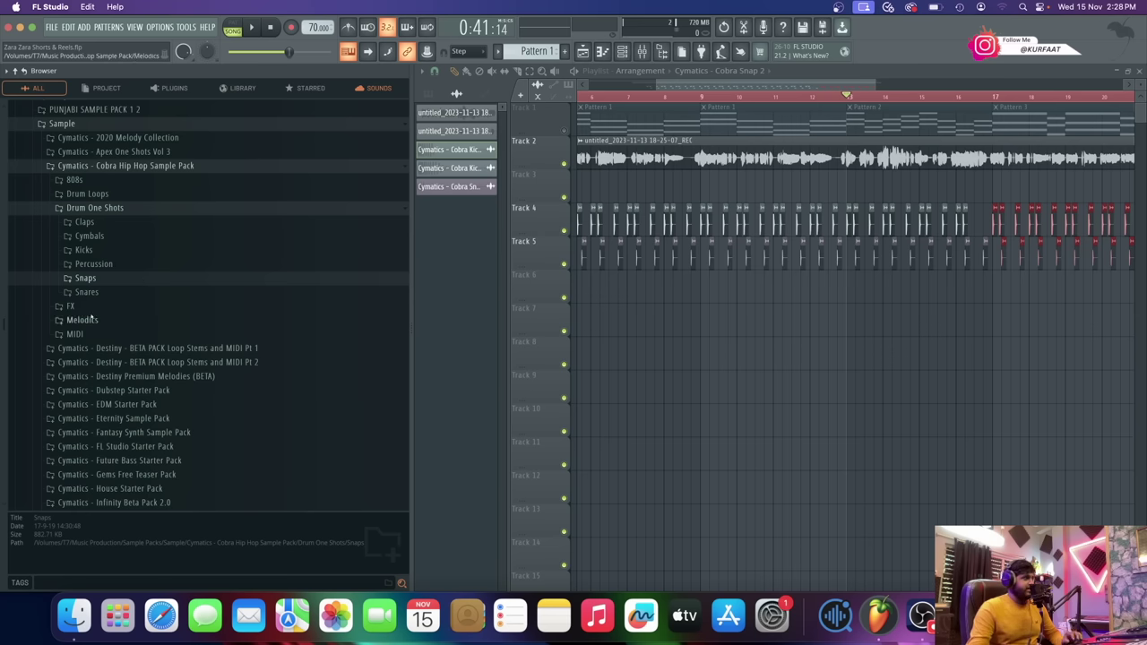
{"action": "scroll", "coordinate": [90, 315], "scroll_direction": "down", "scroll_amount": 1}
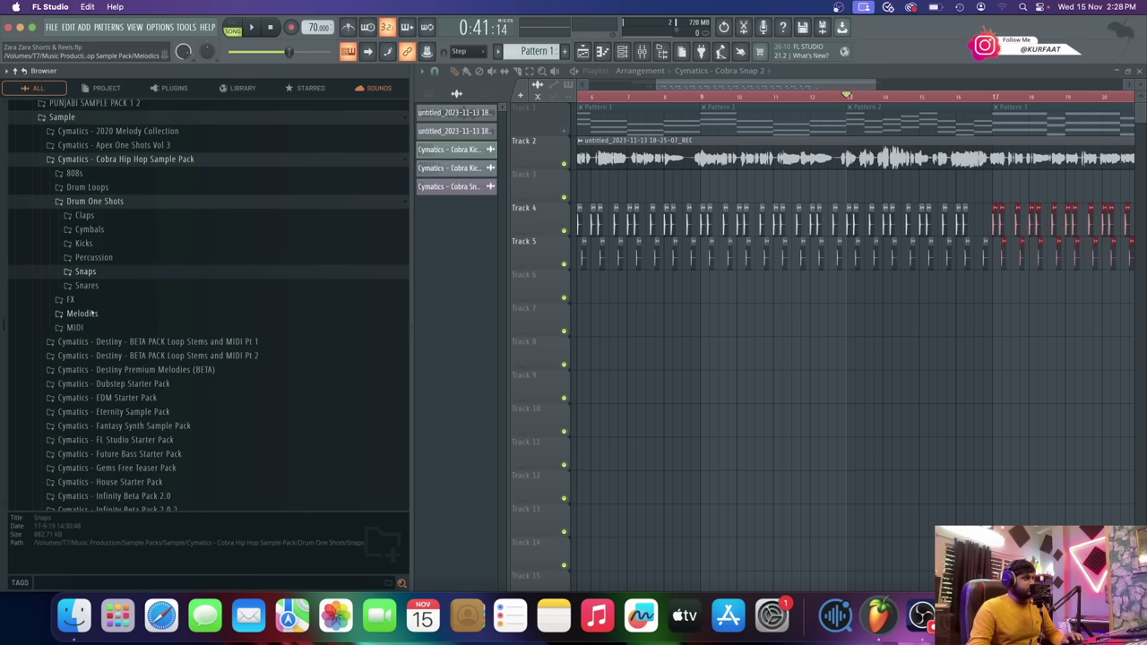
{"action": "left_click", "coordinate": [112, 229]}
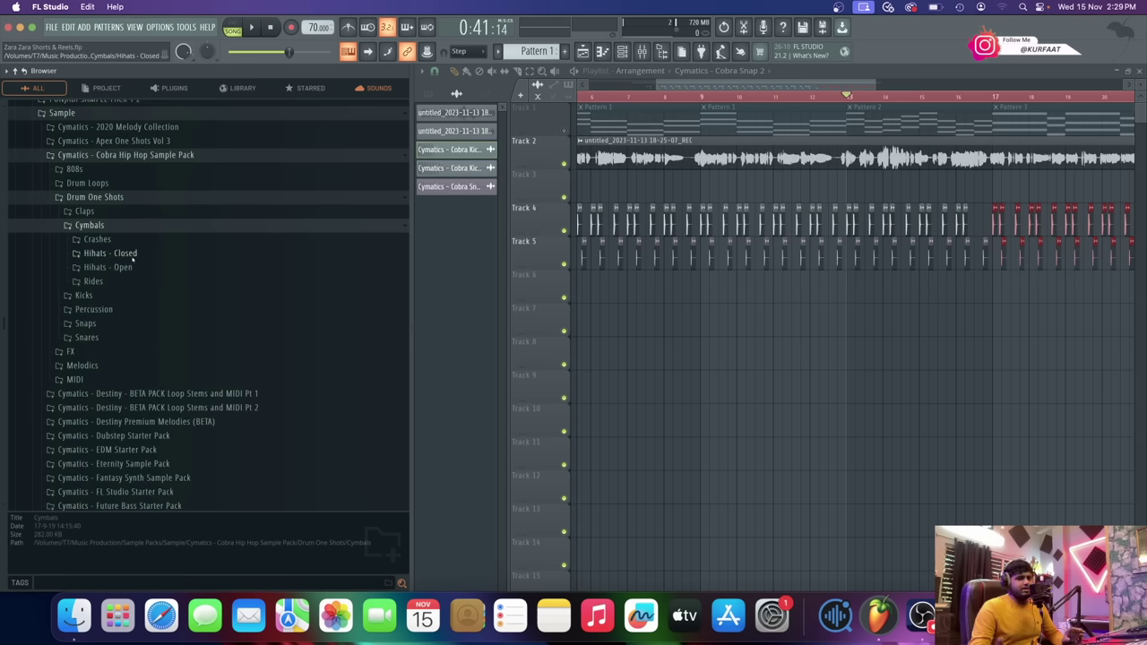
{"action": "left_click", "coordinate": [111, 253]}
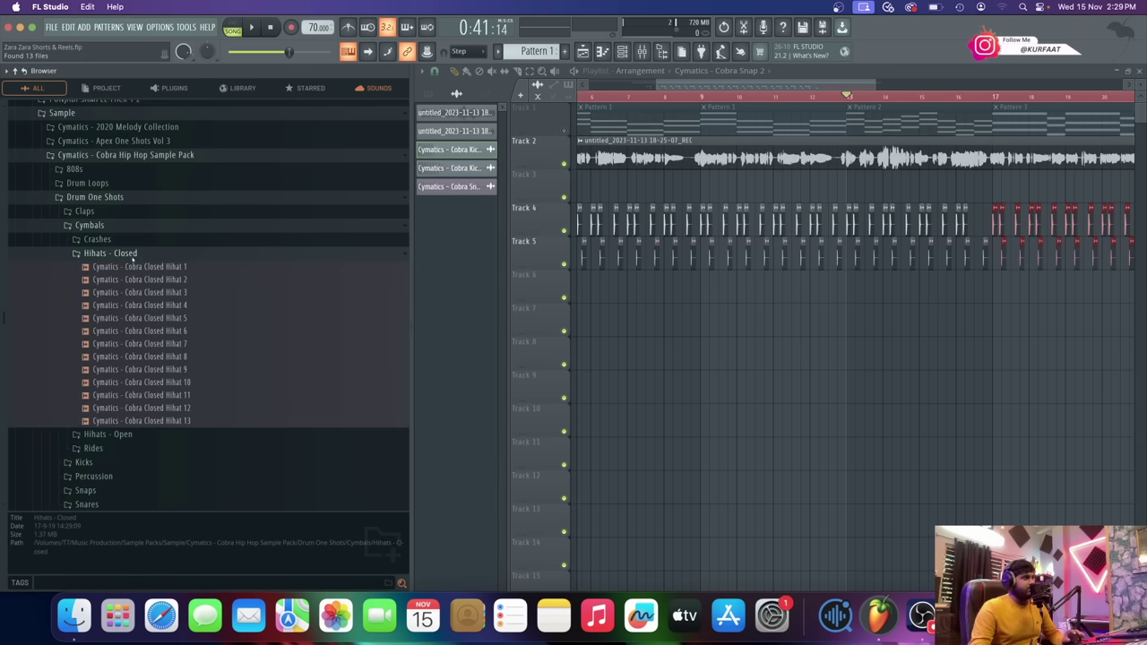
{"action": "left_click", "coordinate": [154, 279]}
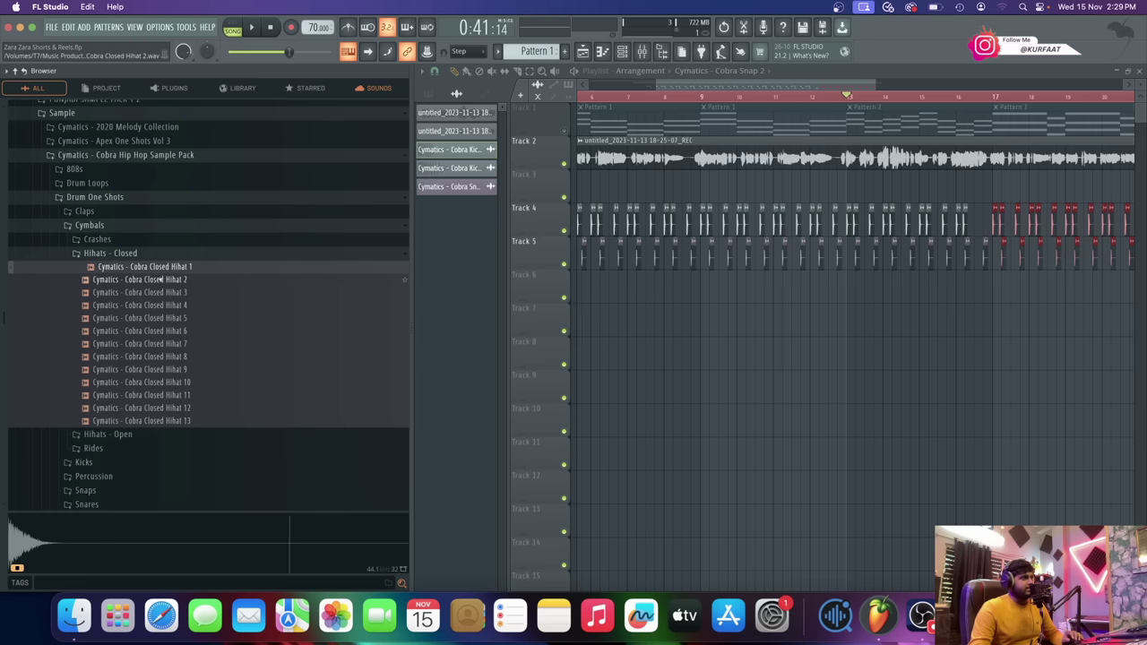
{"action": "left_click_drag", "start_coordinate": [160, 280], "coordinate": [846, 320]}
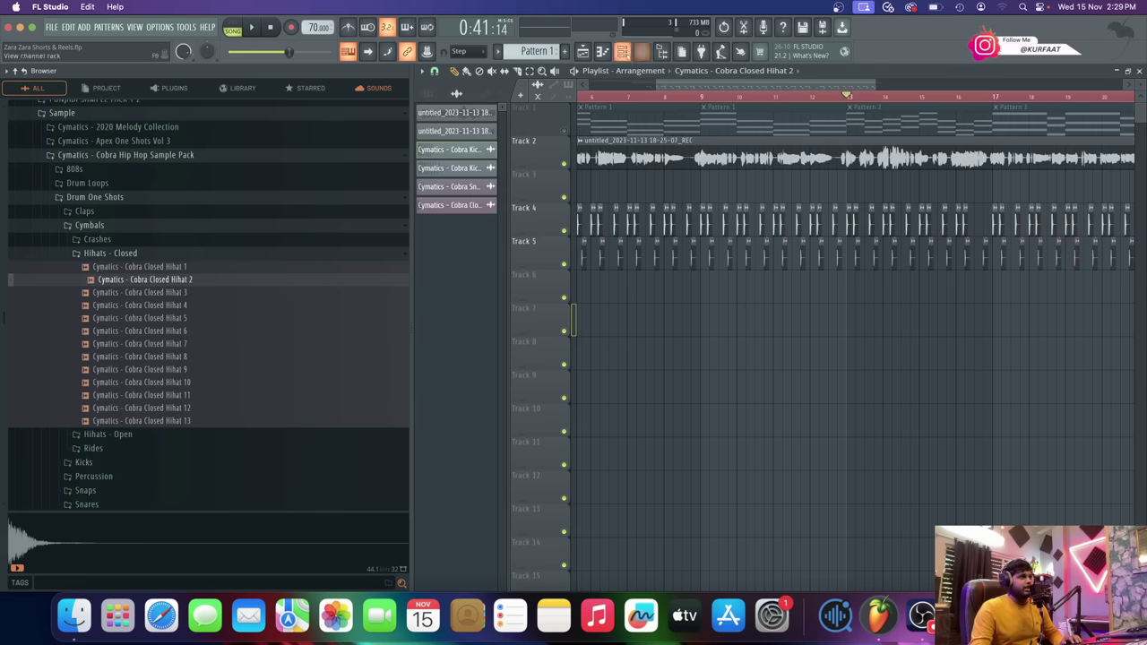
{"action": "scroll", "coordinate": [875, 295], "scroll_direction": "up", "scroll_amount": 5}
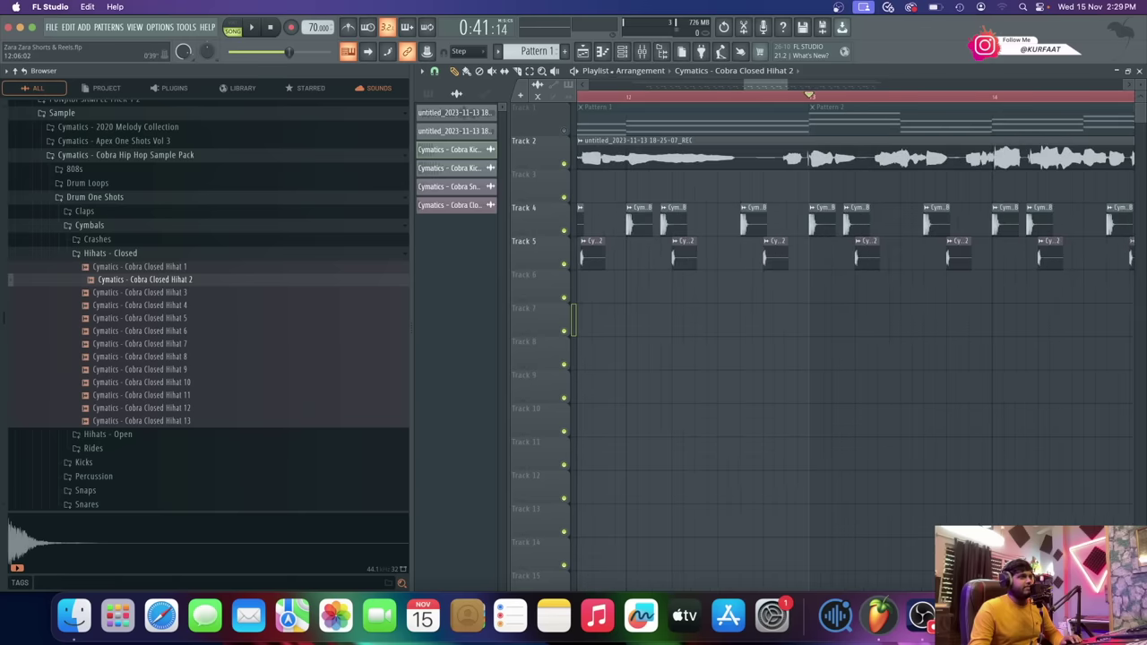
{"action": "left_click", "coordinate": [621, 51]}
{"action": "right_click", "coordinate": [681, 283]}
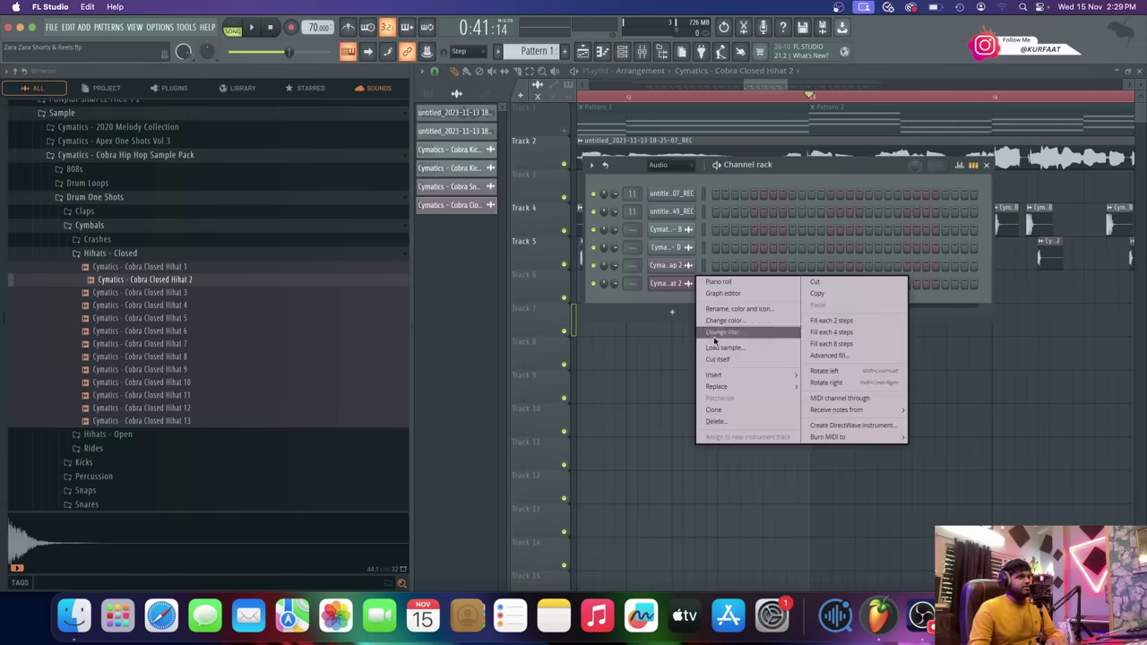
{"action": "left_click", "coordinate": [737, 423]}
- Load Cymatics - Cobra Closed Hihat 2 as a step-sequencer channel, show all channels, and switch to the empty Pattern 4
{"action": "left_click_drag", "start_coordinate": [208, 281], "coordinate": [668, 286]}
{"action": "left_click", "coordinate": [663, 165]}
{"action": "left_click", "coordinate": [663, 179]}
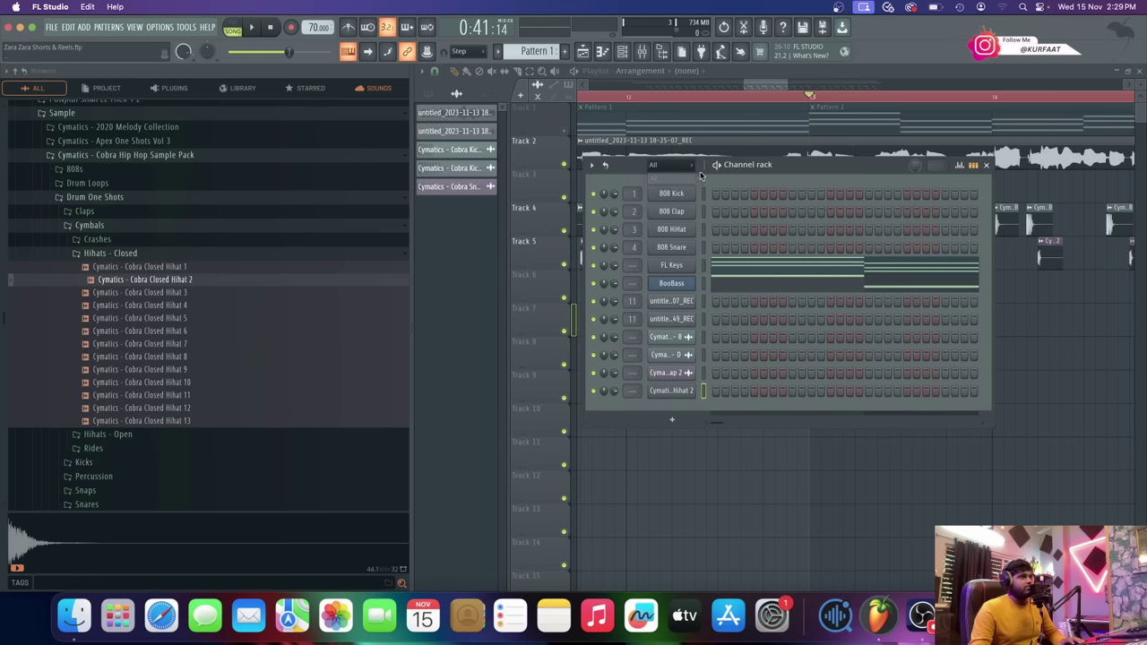
{"action": "scroll", "coordinate": [539, 57], "scroll_direction": "up", "scroll_amount": 3}
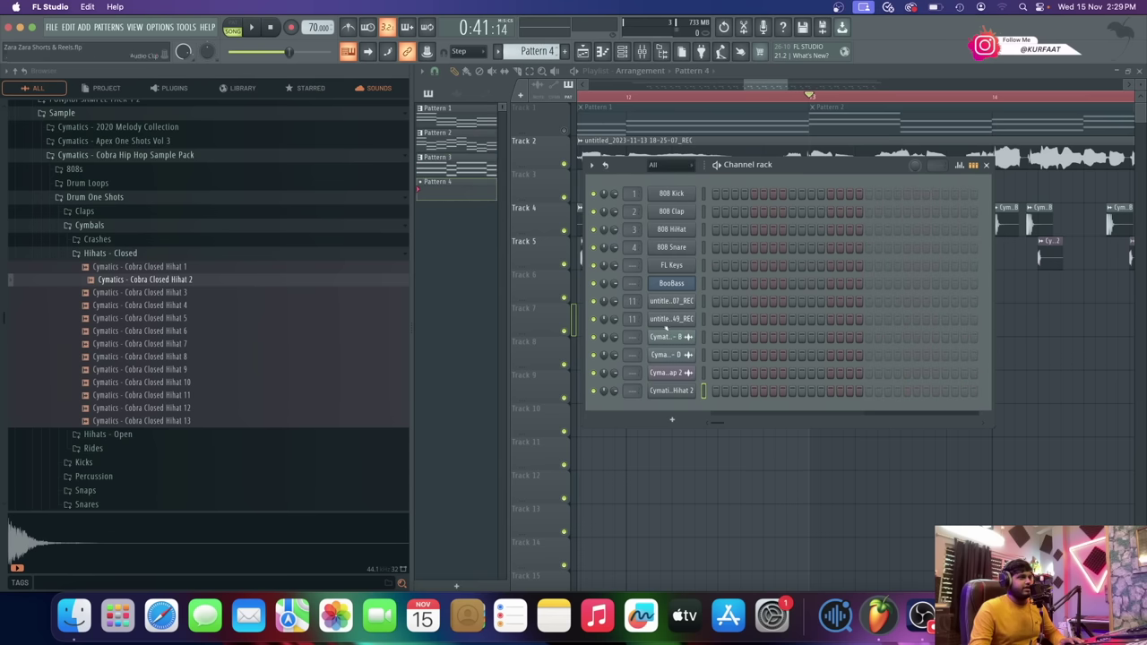
- Fill every second step of the Closed Hihat 2 channel in Pattern 4 and audition the pattern
{"action": "right_click", "coordinate": [685, 392]}
{"action": "left_click", "coordinate": [824, 428]}
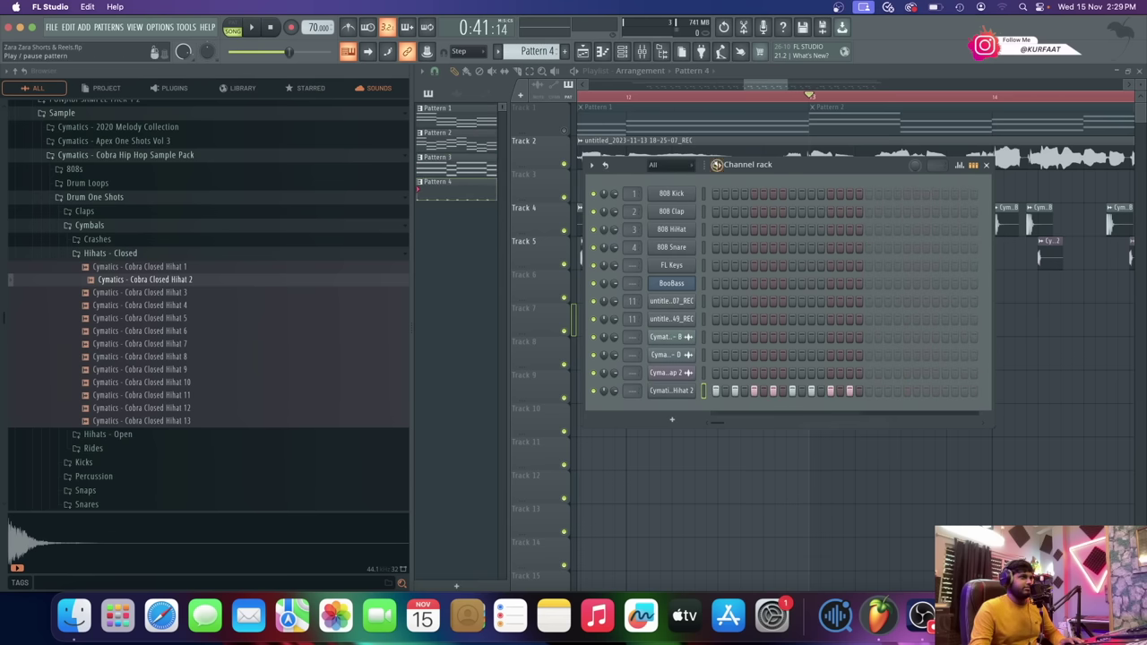
{"action": "key", "text": "space"}
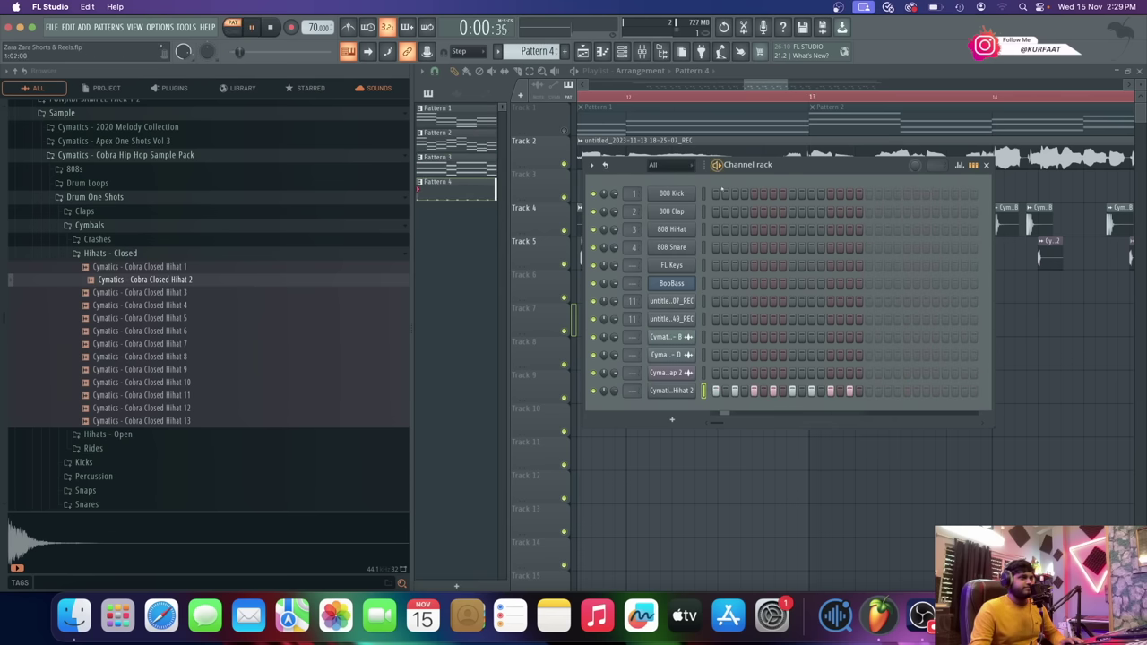
{"action": "key", "text": "F6"}
{"action": "scroll", "coordinate": [762, 350], "scroll_direction": "down", "scroll_amount": 2}
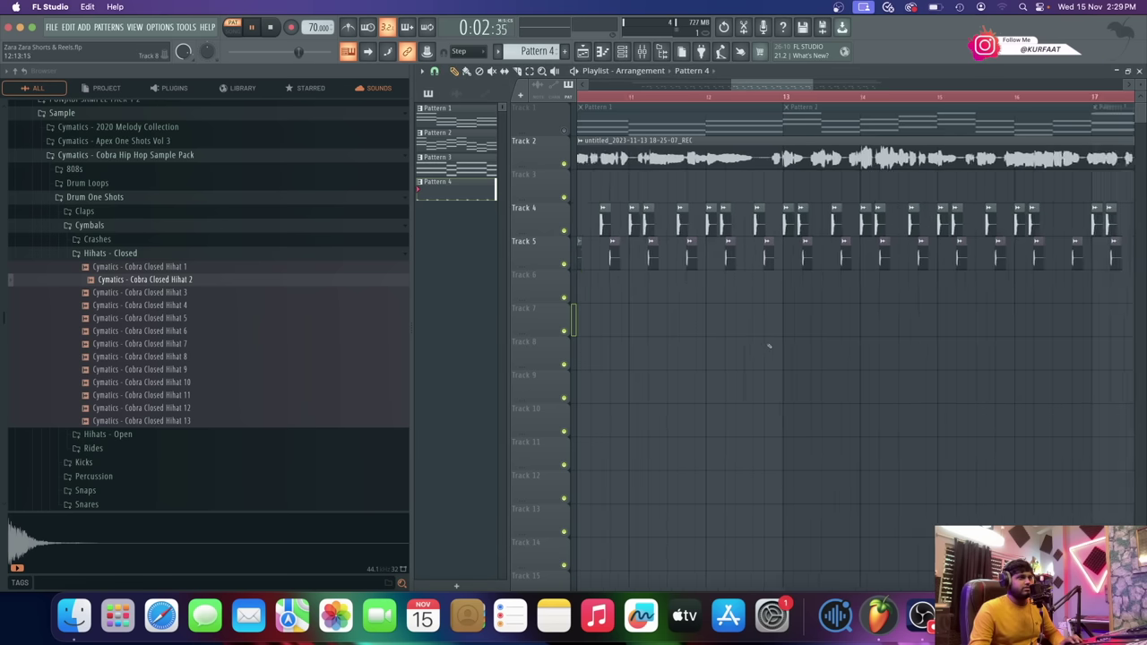
{"action": "left_click", "coordinate": [621, 51]}
{"action": "key", "text": "space"}
- Reapply the two-step fill to the Closed Hihat 2 channel and place Pattern 4 on Track 7 at bar 13
{"action": "right_click", "coordinate": [692, 390]}
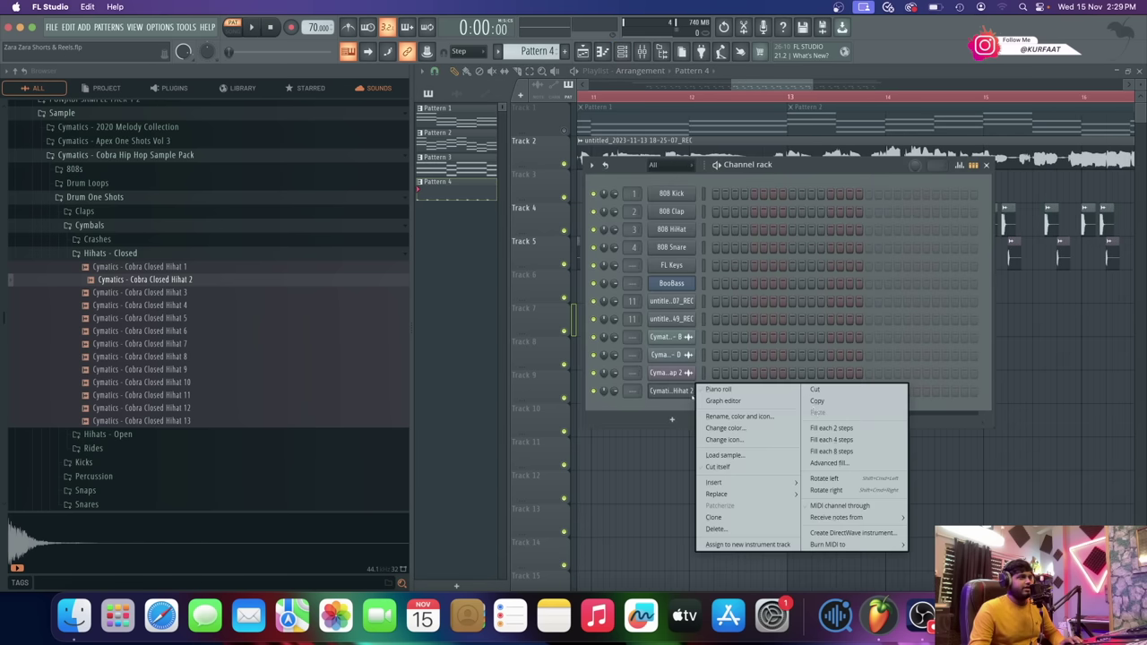
{"action": "left_click", "coordinate": [824, 428]}
{"action": "left_click_drag", "start_coordinate": [1005, 352], "coordinate": [821, 305]}
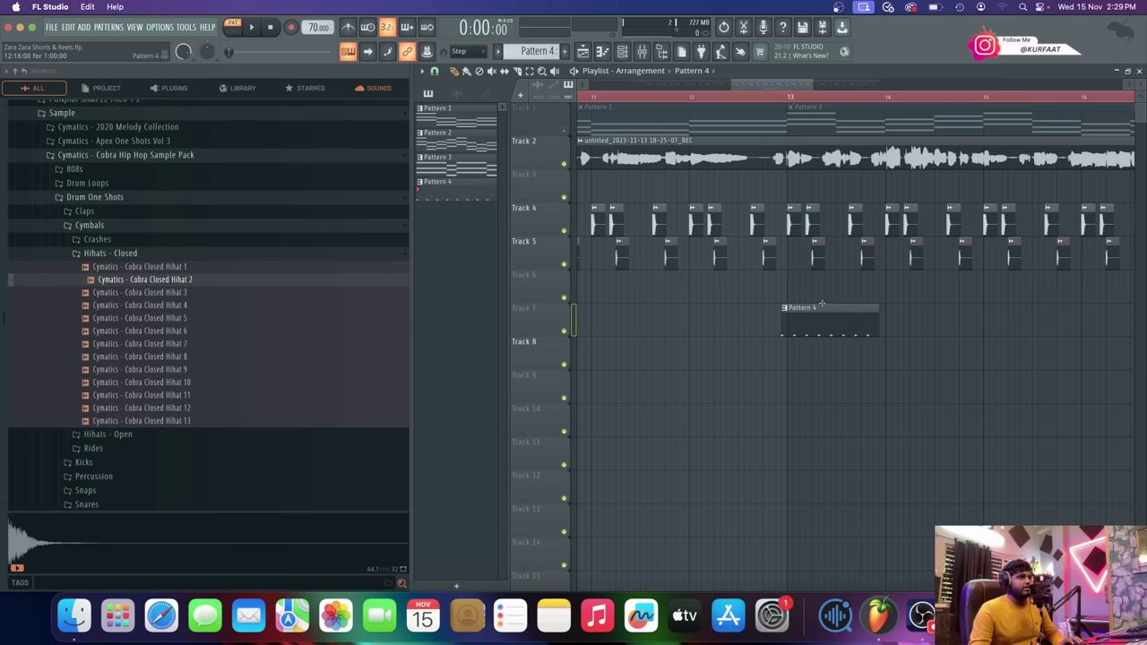
- Play the song from just before bar 13 and duplicate the Pattern 4 clip into bars 14 and 15 on Track 7
{"action": "left_click", "coordinate": [762, 96]}
{"action": "key", "text": "space"}
{"action": "scroll", "coordinate": [769, 295], "scroll_direction": "down", "scroll_amount": 3}
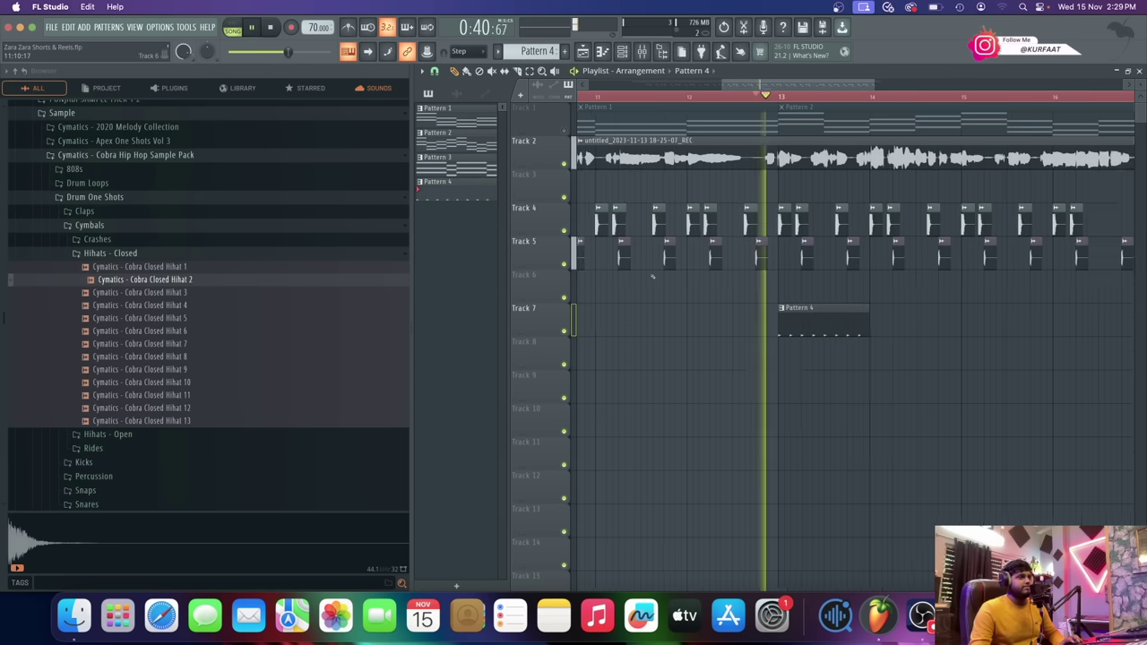
{"action": "scroll", "coordinate": [781, 321], "scroll_direction": "up", "scroll_amount": 3}
{"action": "left_click_drag", "start_coordinate": [794, 324], "coordinate": [772, 325]}
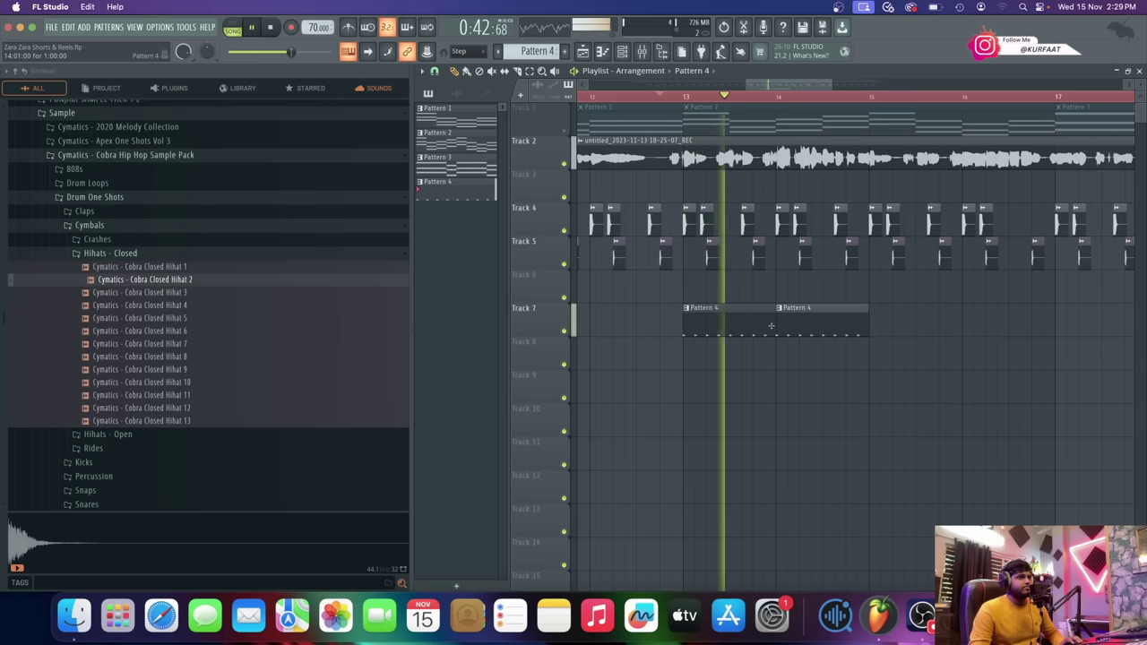
{"action": "left_click_drag", "start_coordinate": [894, 331], "coordinate": [867, 331]}
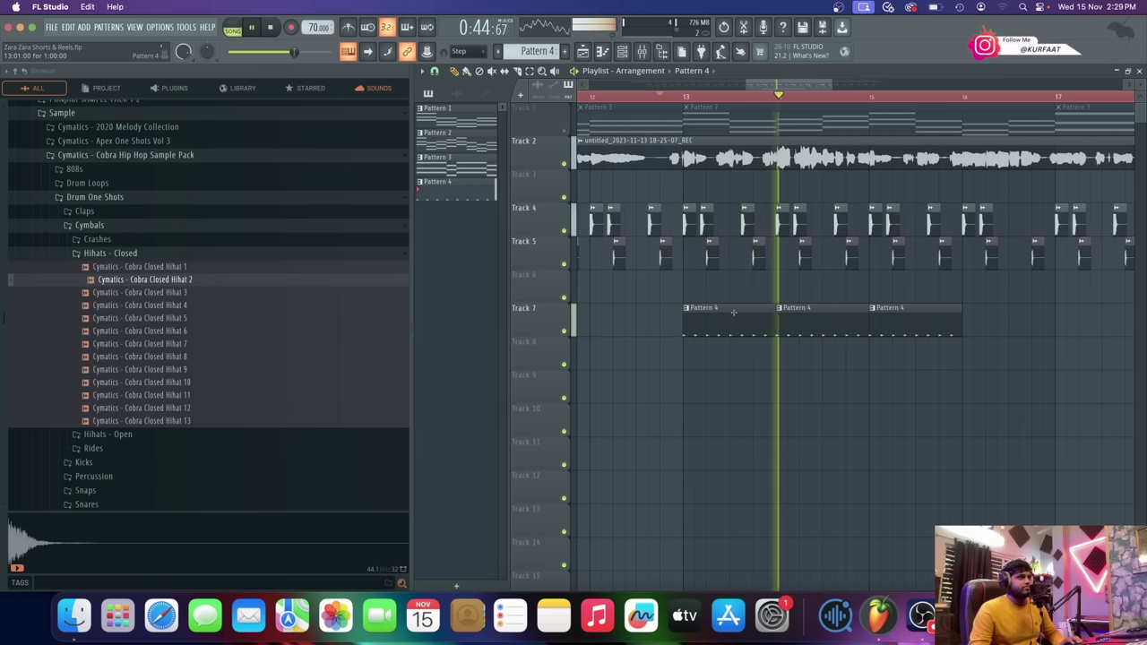
- Add Pattern 4 at bar 16 on Track 7, trim that clip to eight steps, and stop playback after the transition
{"action": "scroll", "coordinate": [796, 323], "scroll_direction": "down", "scroll_amount": 3}
{"action": "scroll", "coordinate": [797, 322], "scroll_direction": "up", "scroll_amount": 2}
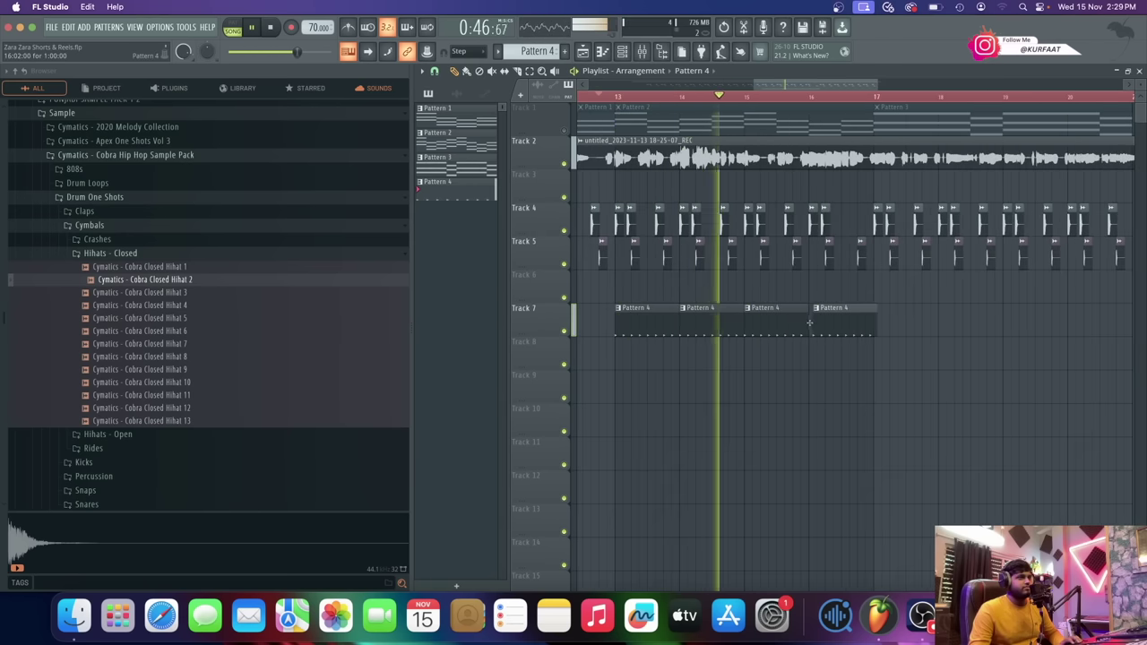
{"action": "left_click", "coordinate": [833, 323]}
{"action": "scroll", "coordinate": [886, 327], "scroll_direction": "up", "scroll_amount": 2}
{"action": "left_click_drag", "start_coordinate": [861, 328], "coordinate": [800, 326]}
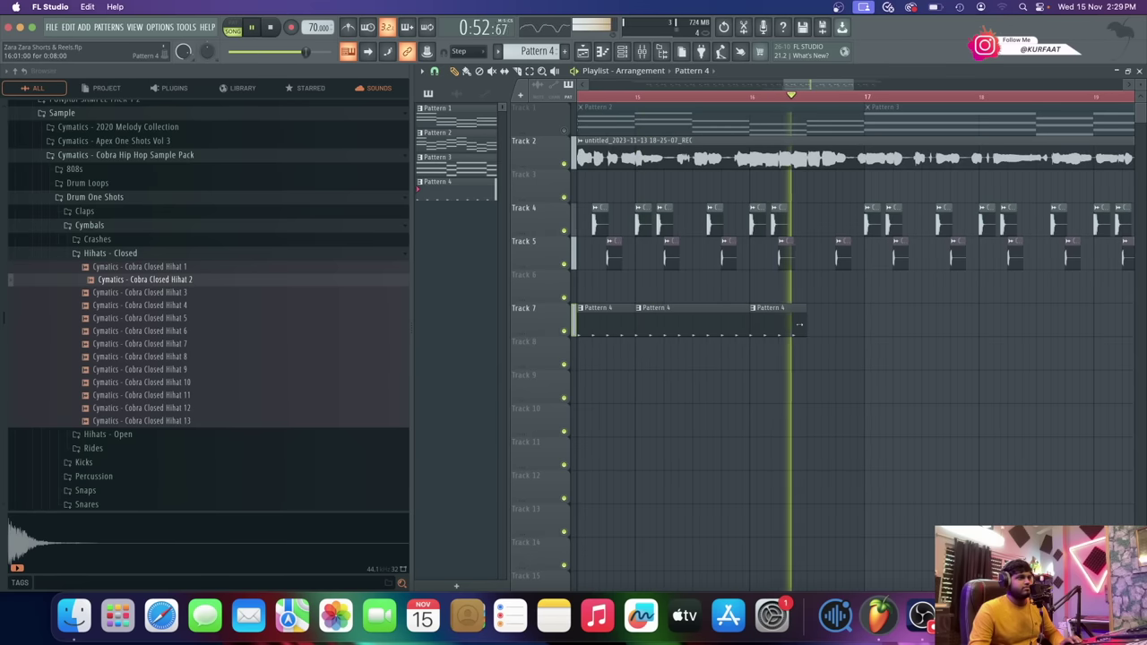
{"action": "scroll", "coordinate": [919, 331], "scroll_direction": "down", "scroll_amount": 3}
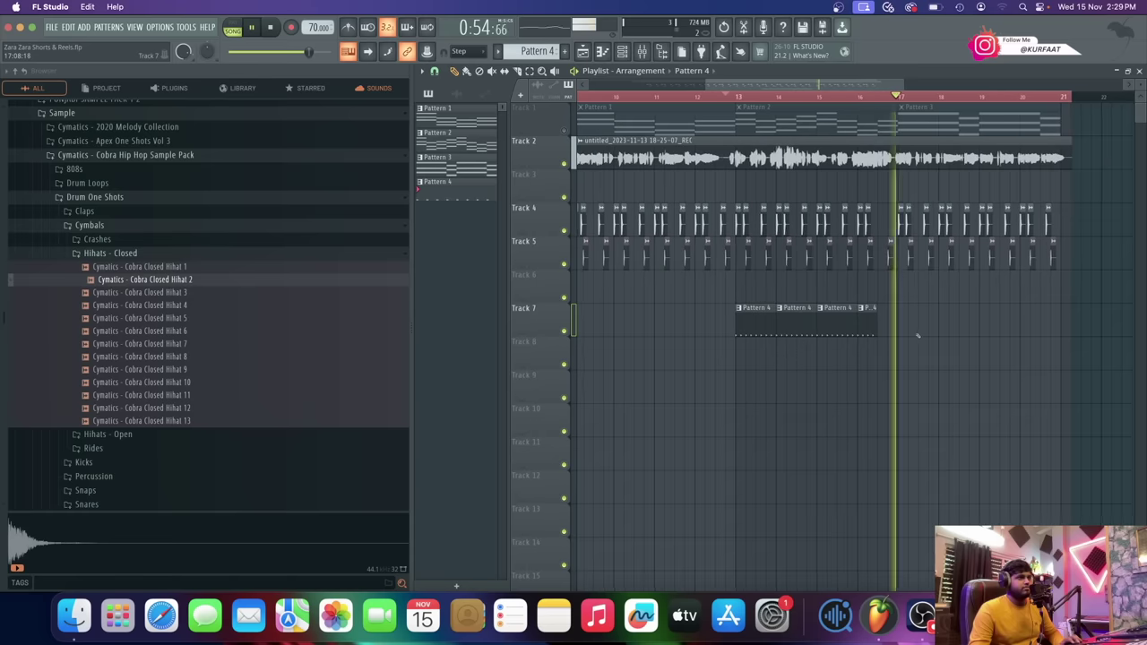
{"action": "key", "text": "space"}
{"action": "scroll", "coordinate": [762, 327], "scroll_direction": "up", "scroll_amount": 3}
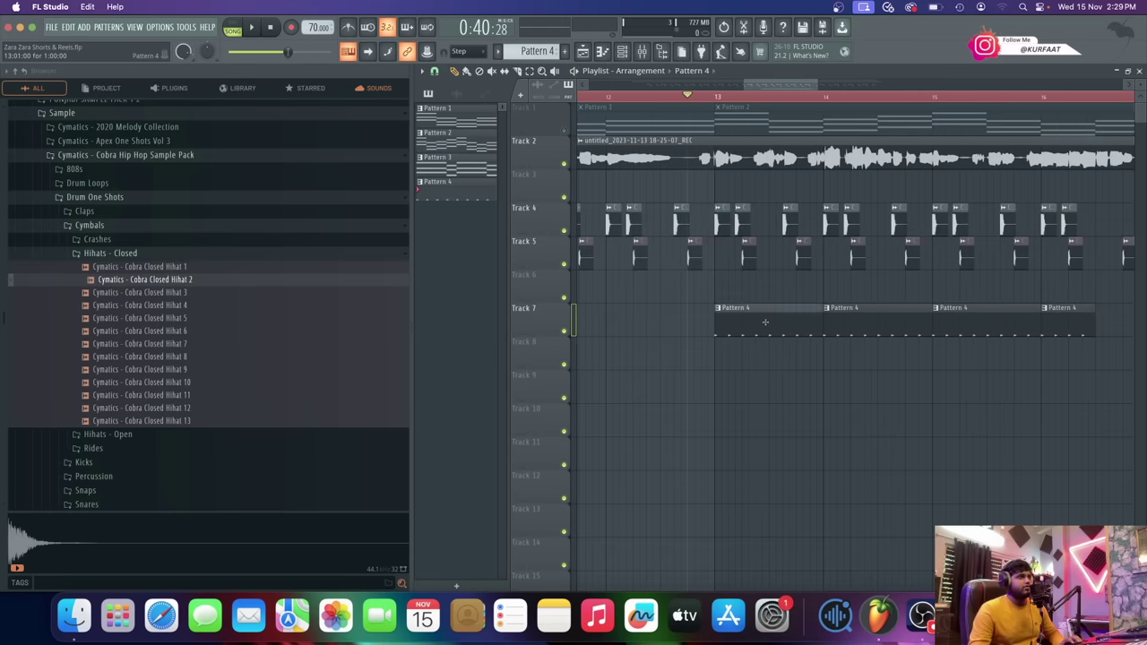
- Program Pattern 4's Closed Hihat 2 channel in the Channel rack with hits on steps 1, 4, 7, 9, 11, 13, 15 and 16
{"action": "left_click", "coordinate": [625, 53]}
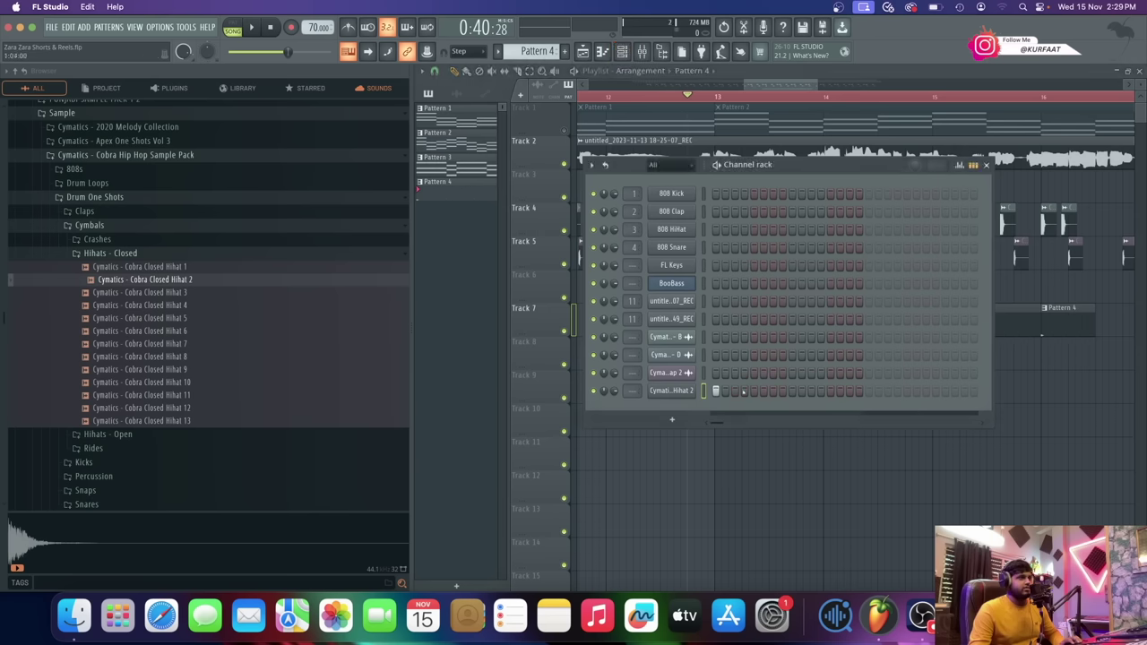
{"action": "key", "text": "space"}
{"action": "left_click", "coordinate": [772, 392]}
{"action": "left_click", "coordinate": [792, 392]}
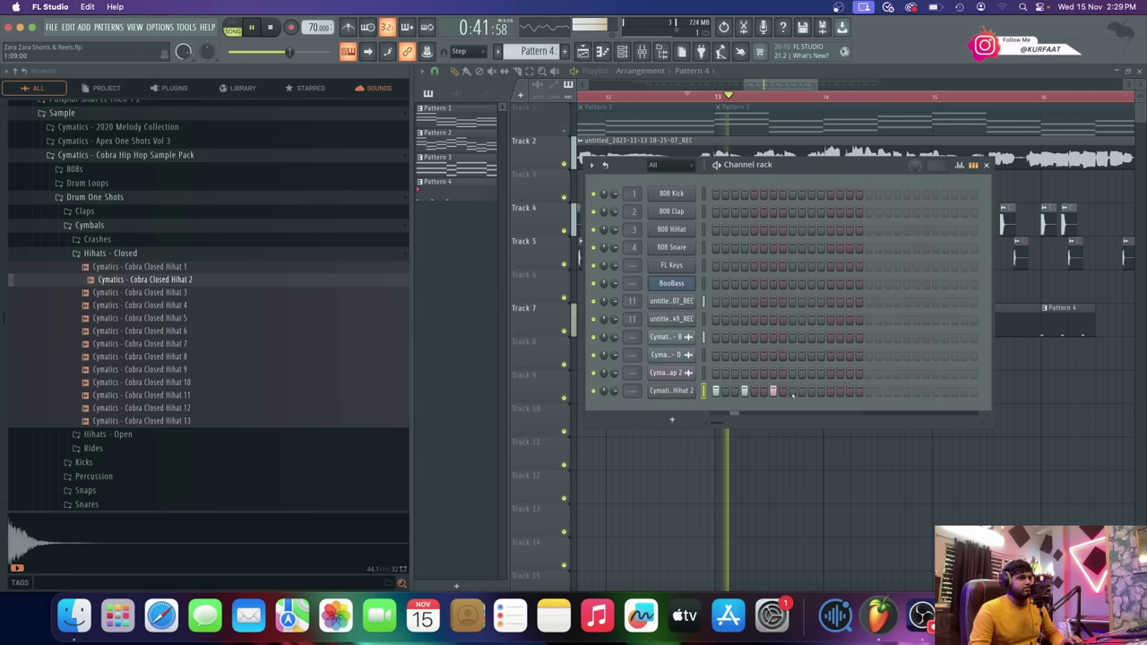
{"action": "left_click", "coordinate": [811, 392]}
{"action": "left_click", "coordinate": [820, 392]}
{"action": "left_click", "coordinate": [831, 392]}
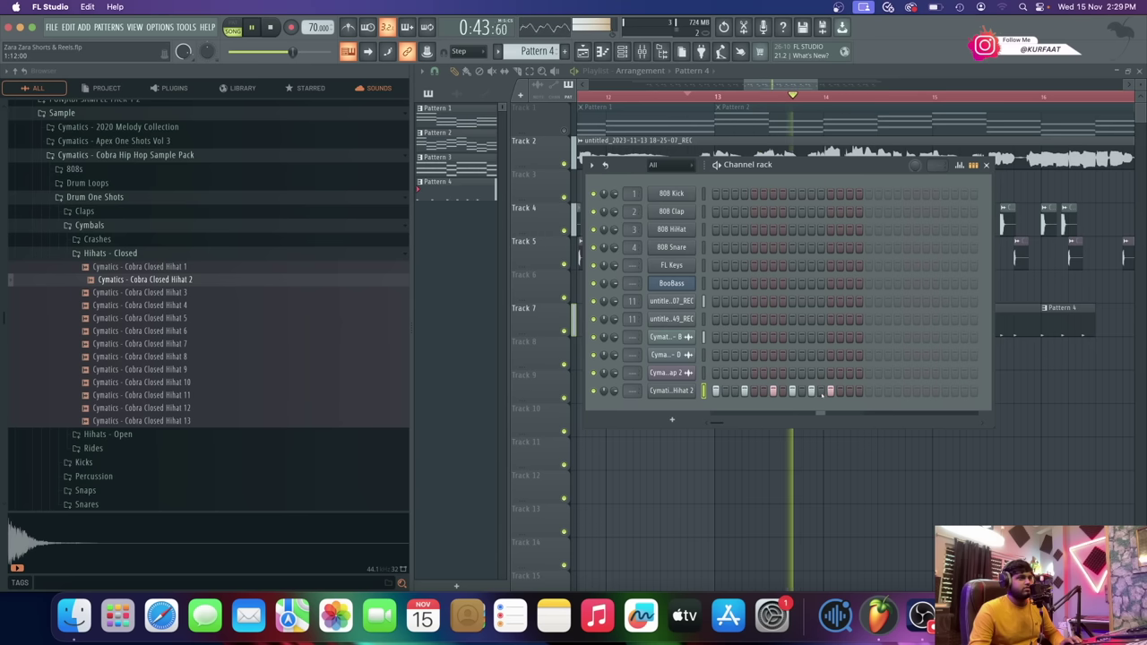
{"action": "left_click", "coordinate": [849, 391]}
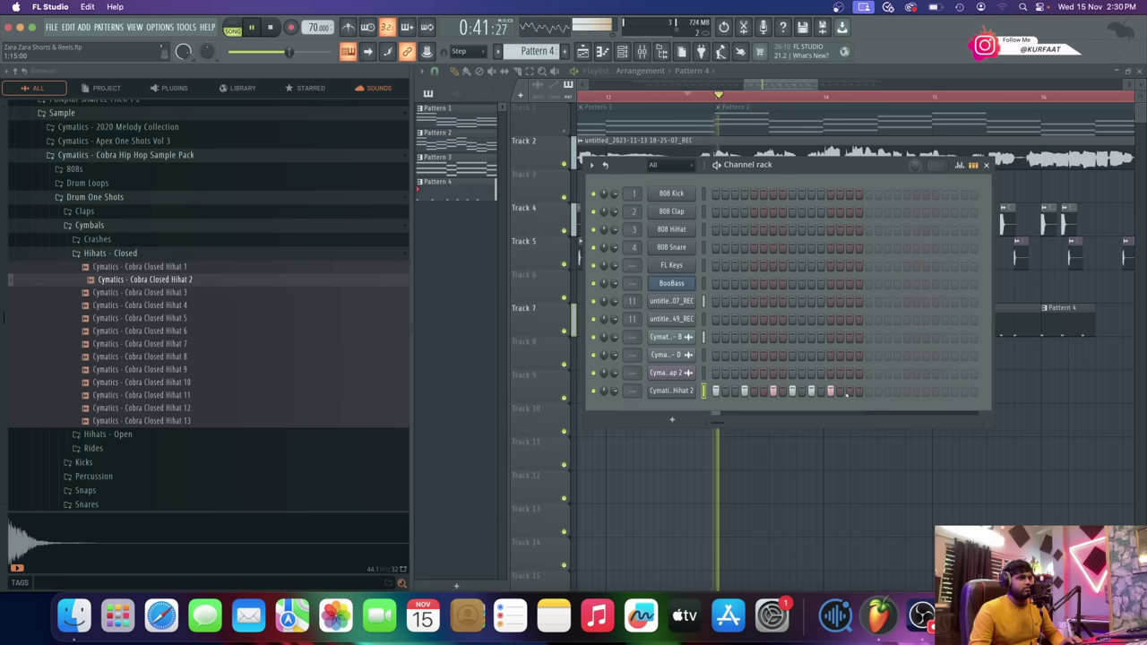
{"action": "left_click", "coordinate": [858, 392]}
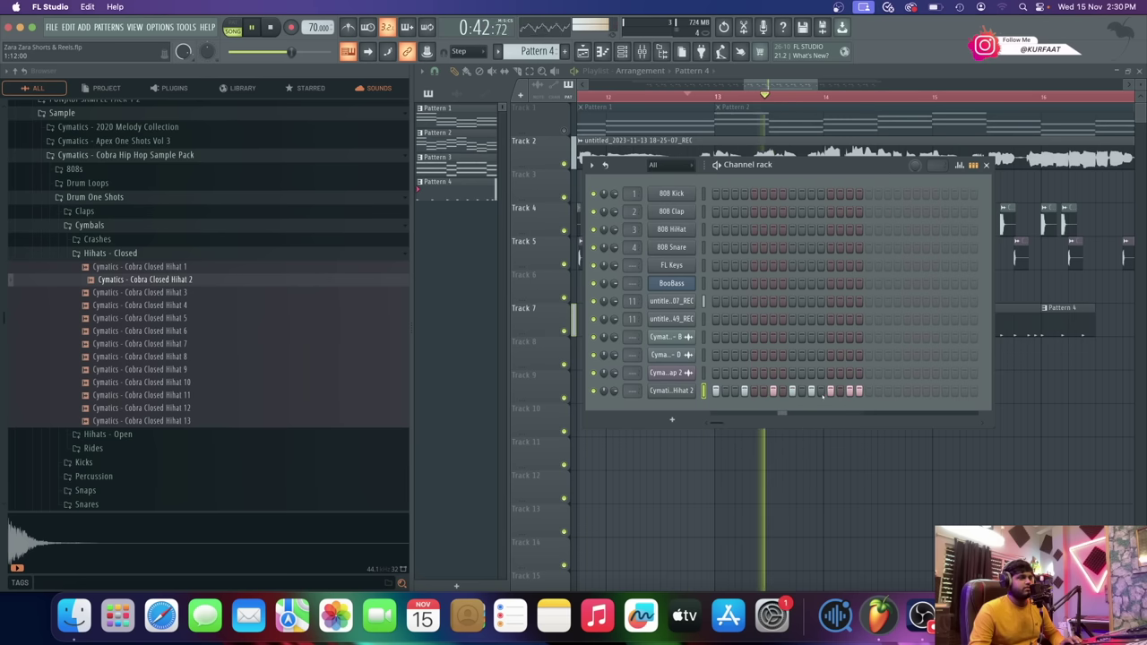
- Move the hi-hat hit on step 9 to step 10 and listen to the revised rhythm
{"action": "key", "text": "space"}
{"action": "key", "text": "space"}
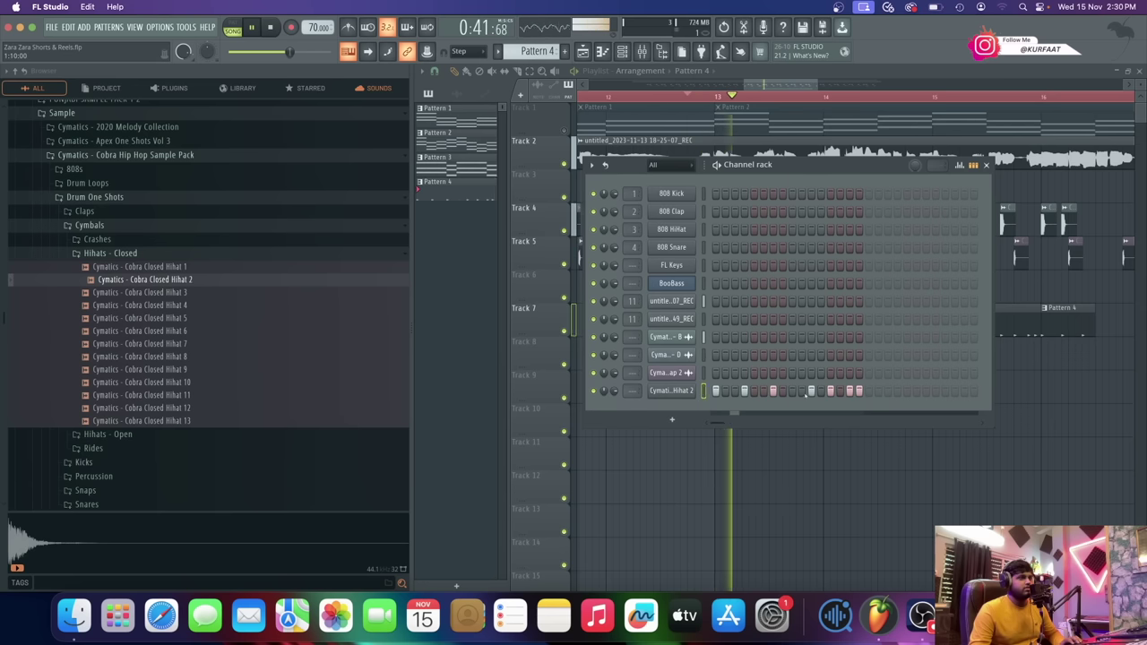
{"action": "left_click", "coordinate": [801, 391]}
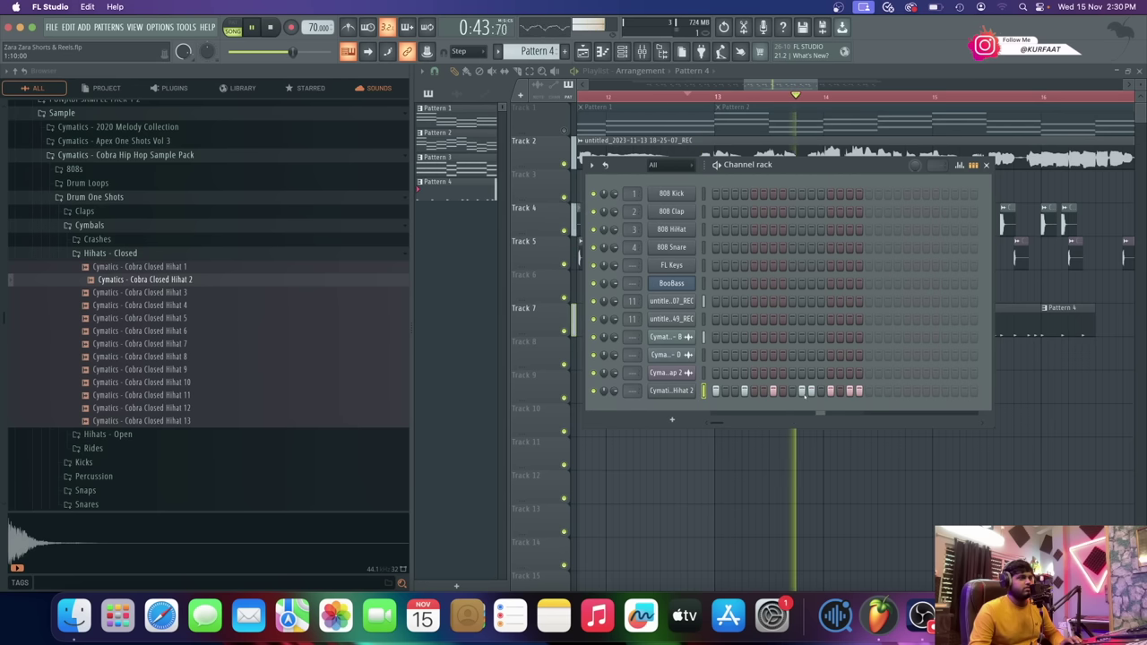
{"action": "key", "text": "space"}
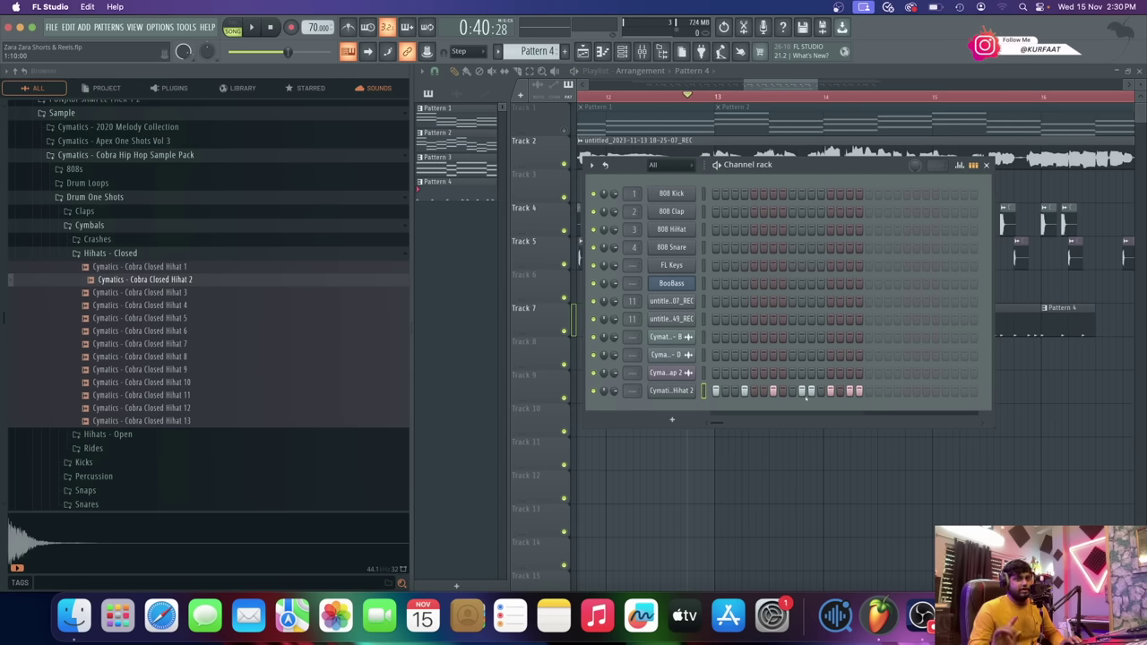
{"action": "key", "text": "space"}
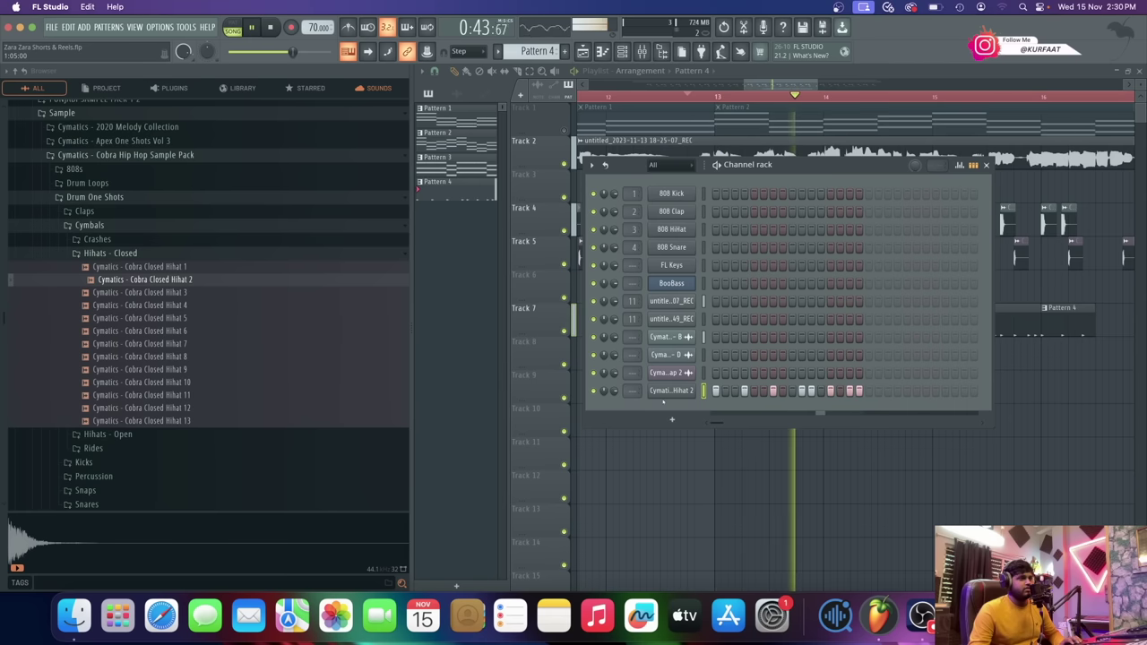
{"action": "key", "text": "space"}
- Open the hi-hat in the Piano roll and lower the velocities of notes 2, 3, 4 and 7, making note 4 the softest
{"action": "right_click", "coordinate": [681, 390]}
{"action": "left_click", "coordinate": [717, 391]}
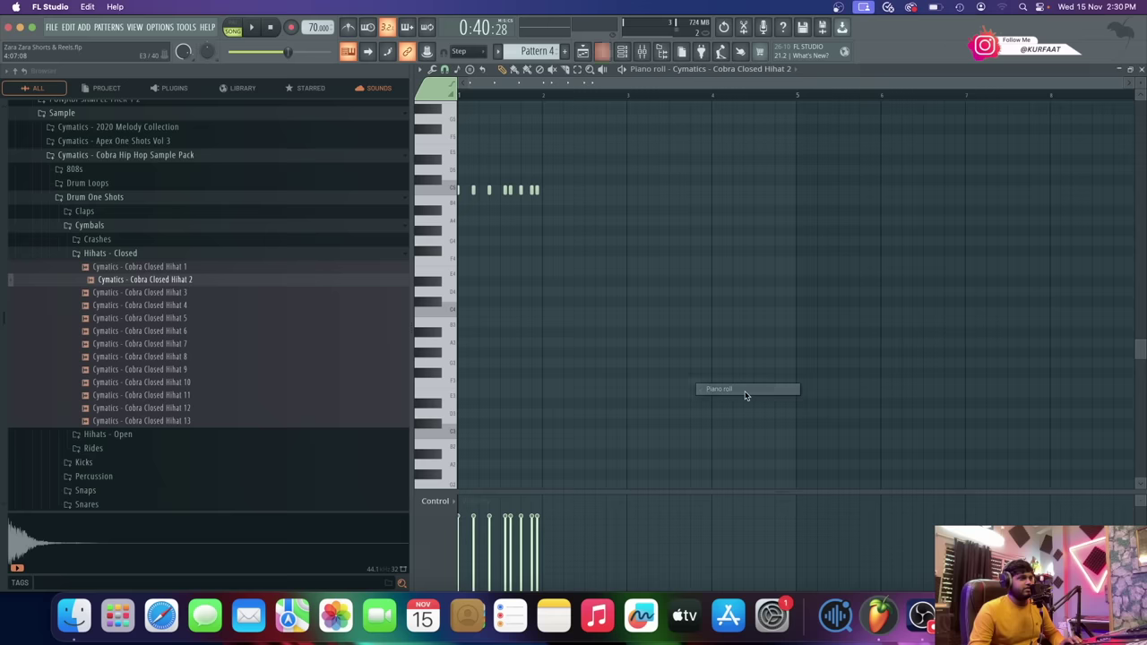
{"action": "scroll", "coordinate": [475, 223], "scroll_direction": "up", "scroll_amount": 3}
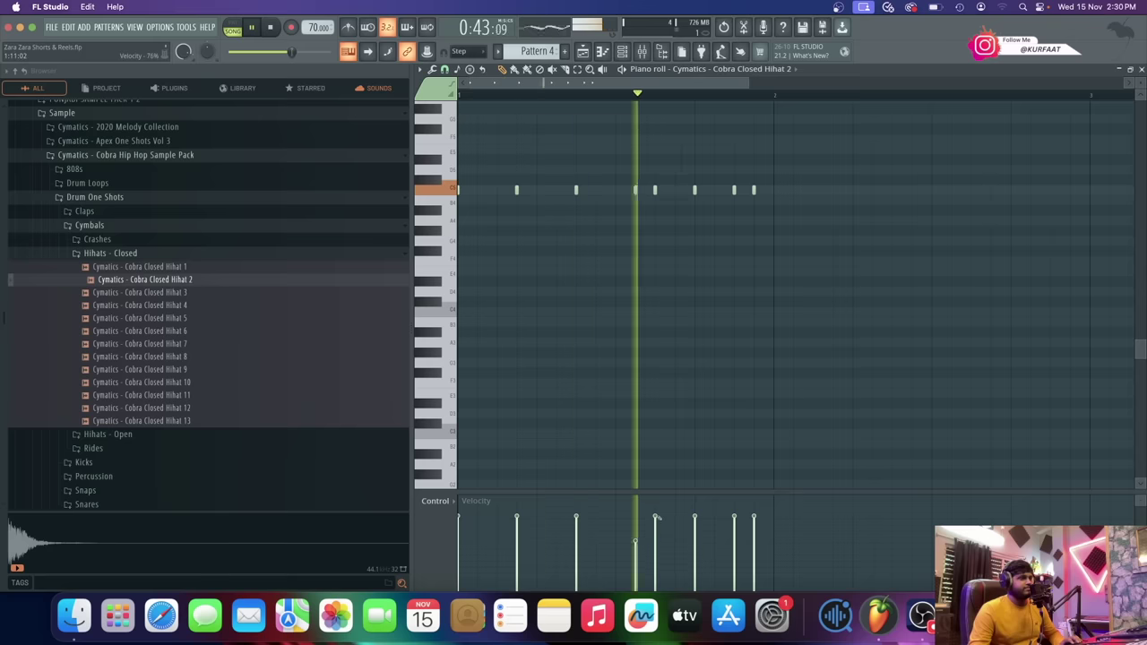
{"action": "key", "text": "space"}
{"action": "left_click", "coordinate": [736, 527]}
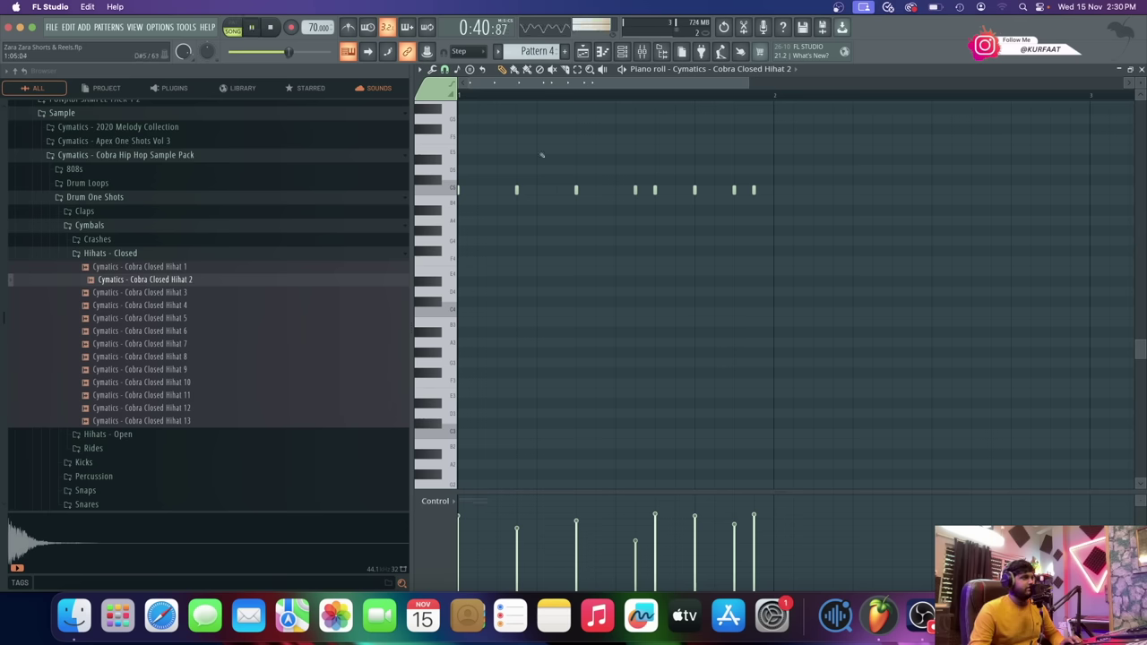
{"action": "key", "text": "space"}
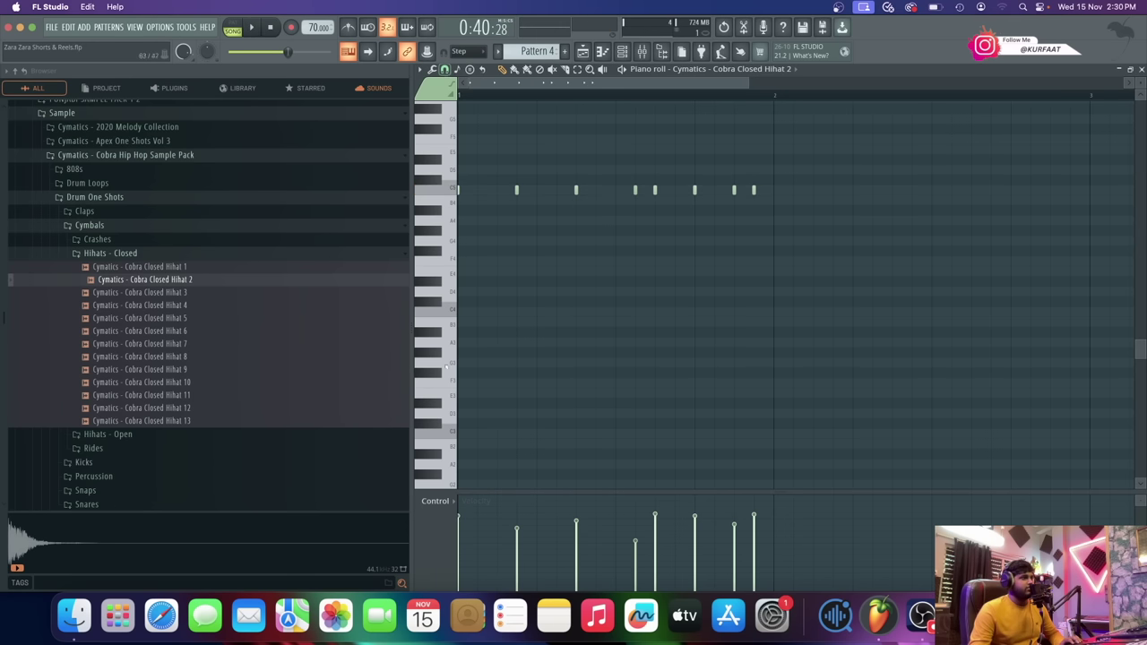
- Vary the hi-hat's note pan, with notes 2, 5 and 7 to the right and the rest to the left, and listen
{"action": "left_click", "coordinate": [436, 501]}
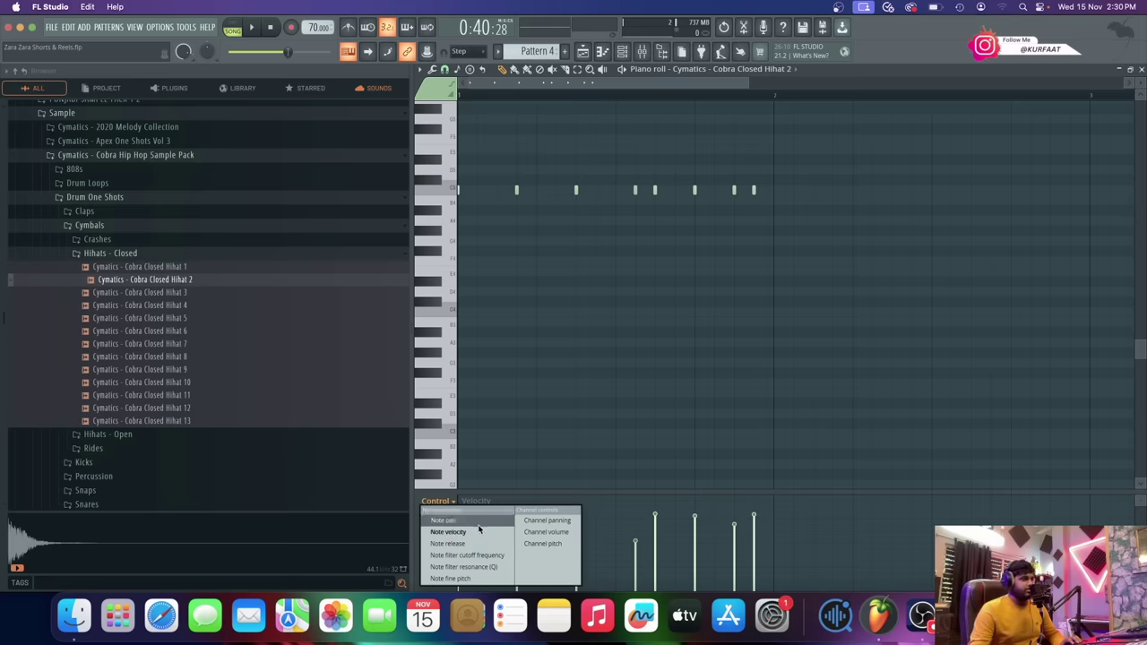
{"action": "left_click", "coordinate": [479, 528]}
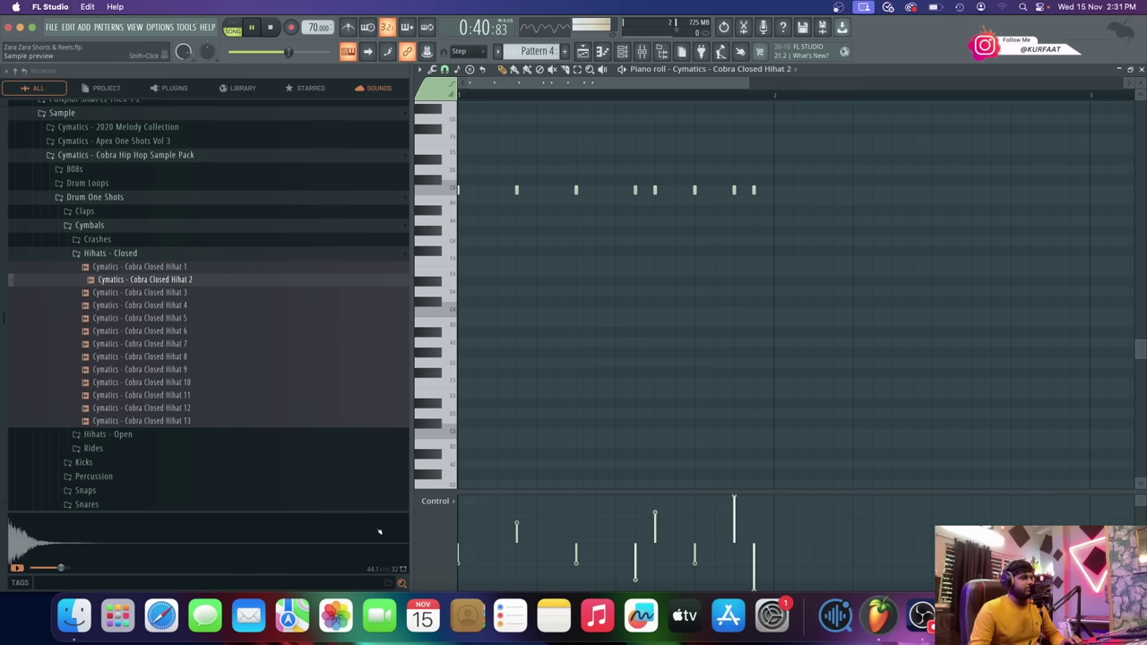
{"action": "key", "text": "space"}
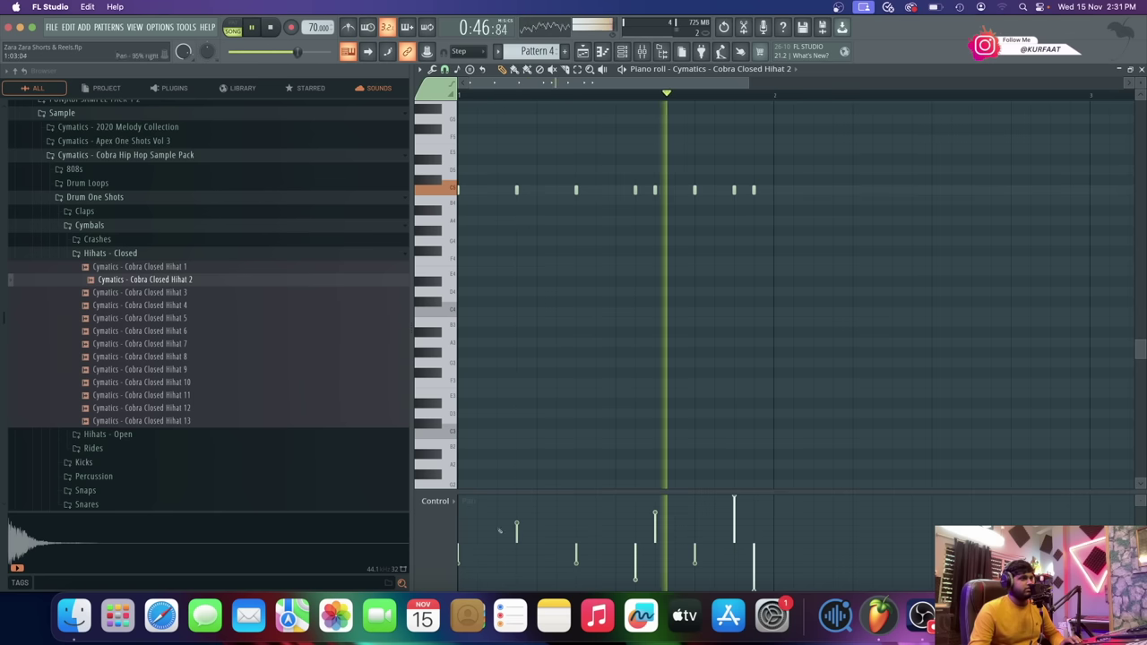
{"action": "key", "text": "space"}
- Vary the hi-hat's note fine pitch, raising notes 2, 4 and 6 and lowering the others, with the last note at the minimum
{"action": "left_click", "coordinate": [439, 503]}
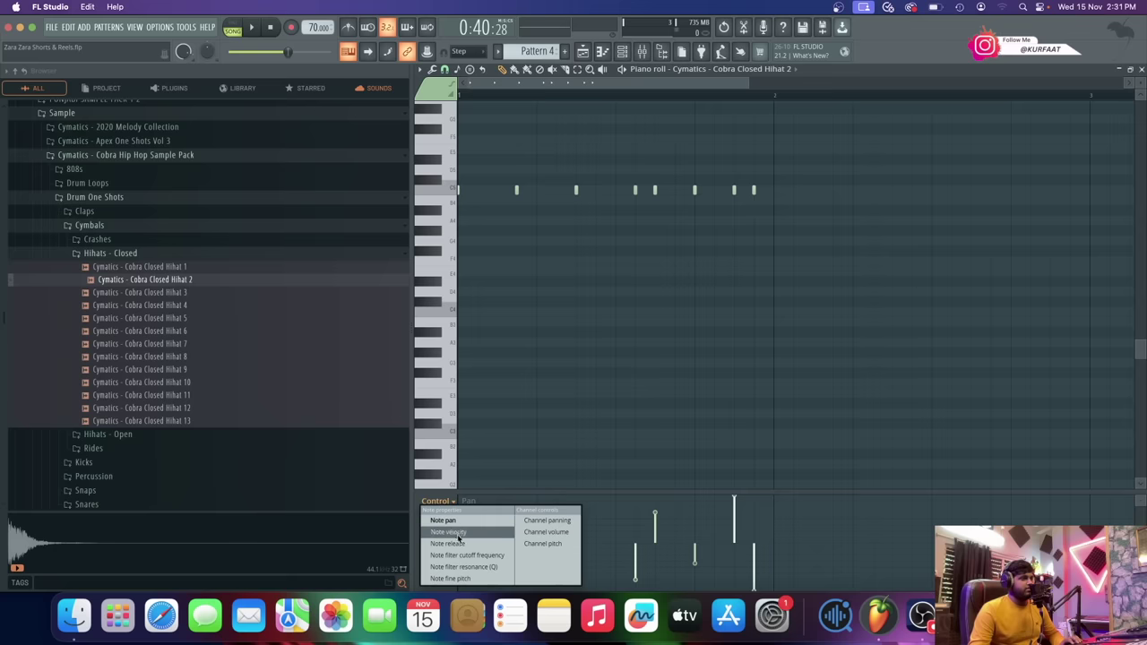
{"action": "left_click", "coordinate": [479, 580]}
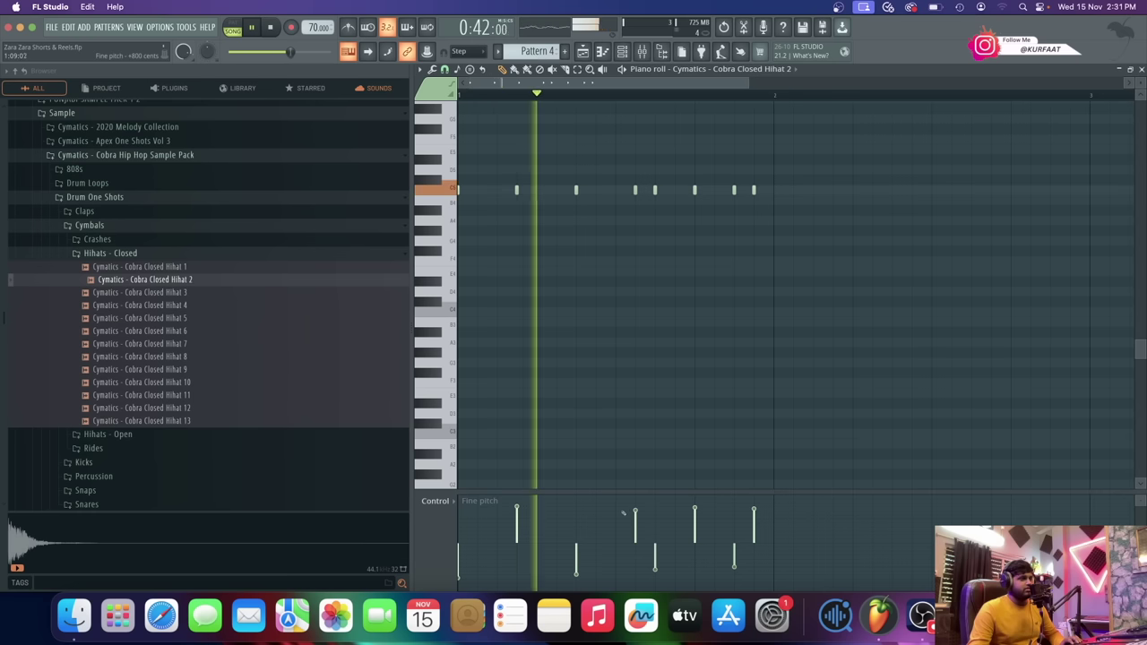
{"action": "left_click", "coordinate": [516, 535]}
{"action": "left_click_drag", "start_coordinate": [516, 535], "coordinate": [516, 528]}
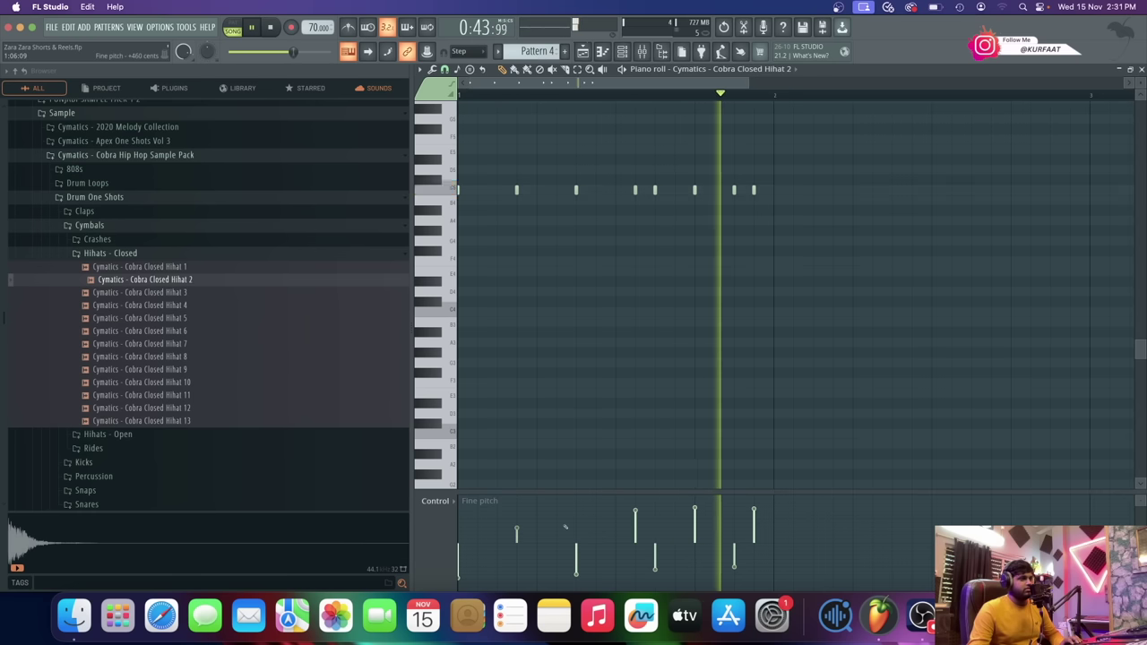
{"action": "left_click", "coordinate": [754, 588]}
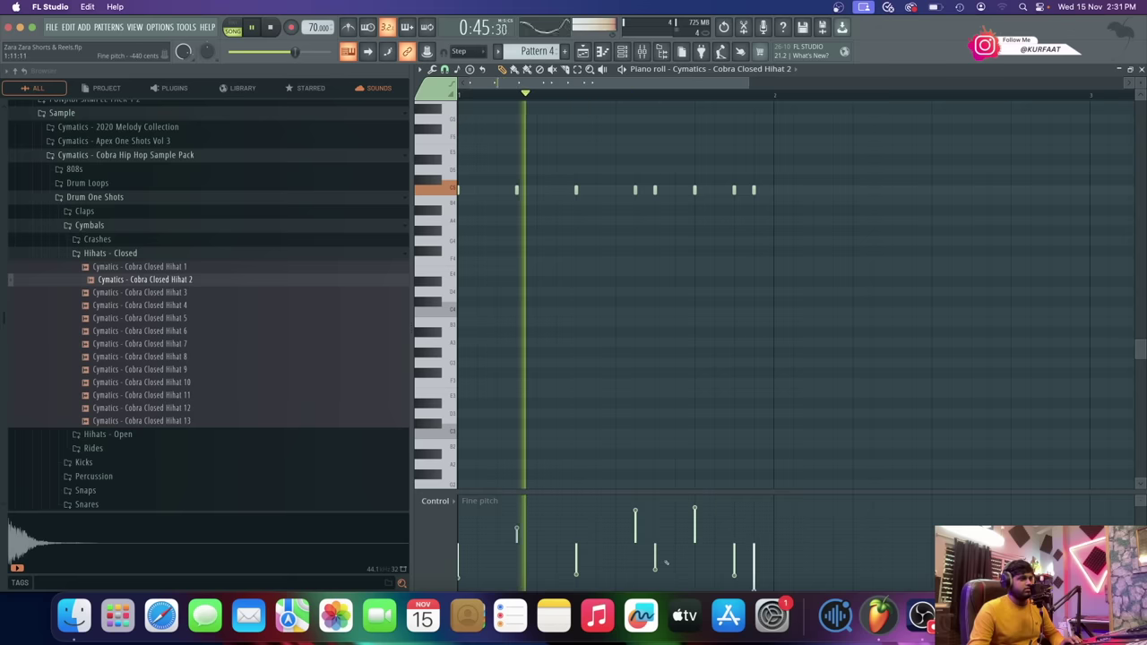
- Reduce the upward fine pitch of hi-hat notes 2, 4 and 6 to small amounts and play the result
{"action": "key", "text": "space"}
{"action": "left_click", "coordinate": [636, 528]}
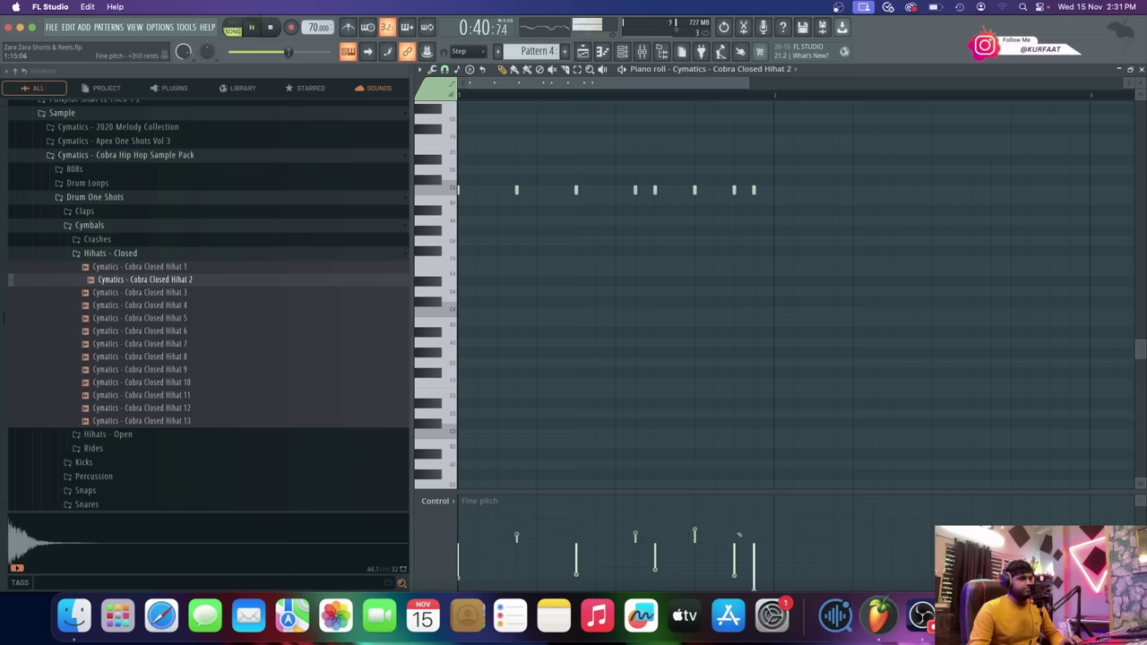
{"action": "key", "text": "space"}
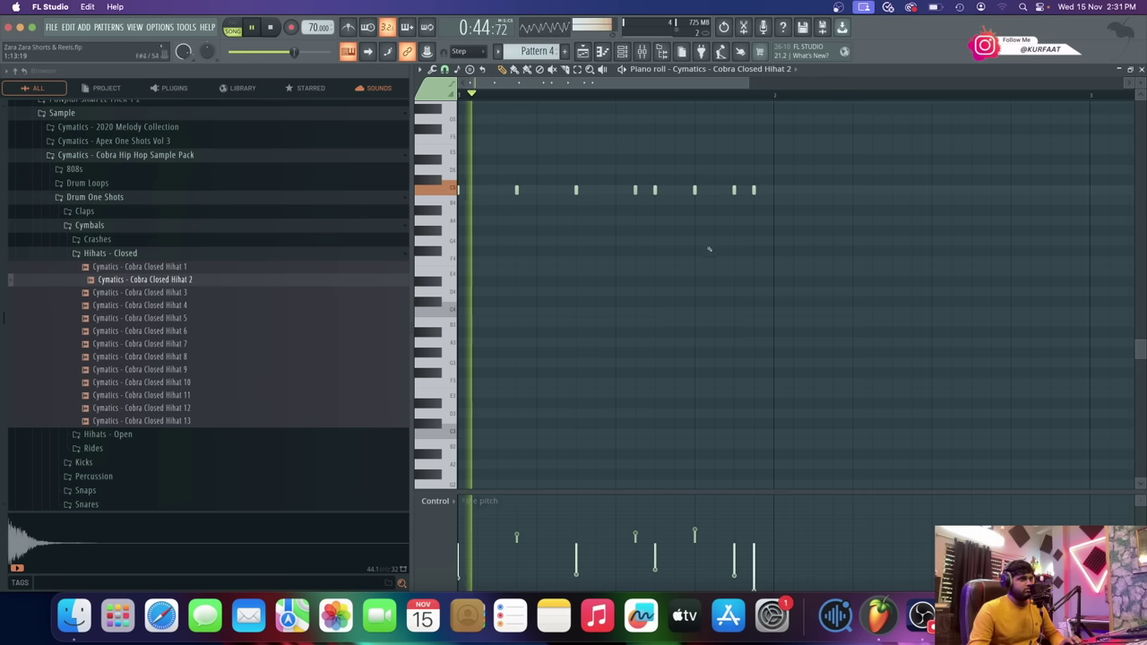
- Return to the Playlist and listen to the Pattern 4 hi-hats together with the other tracks from bar 13 onward
{"action": "key", "text": "F5"}
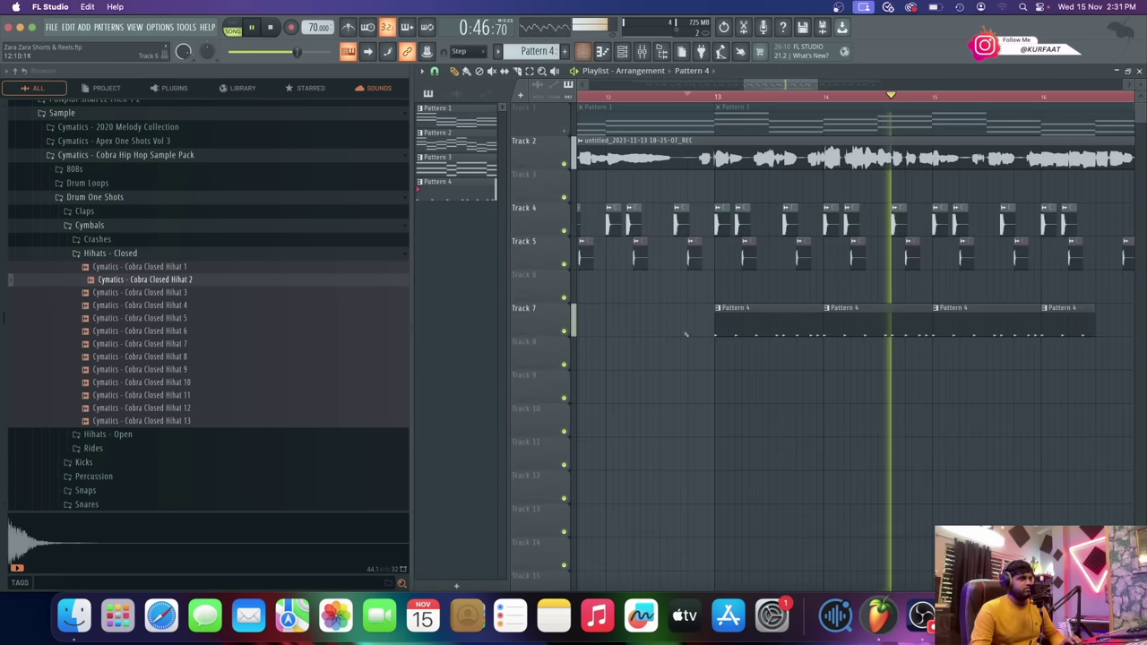
{"action": "scroll", "coordinate": [685, 335], "scroll_direction": "down", "scroll_amount": 3}
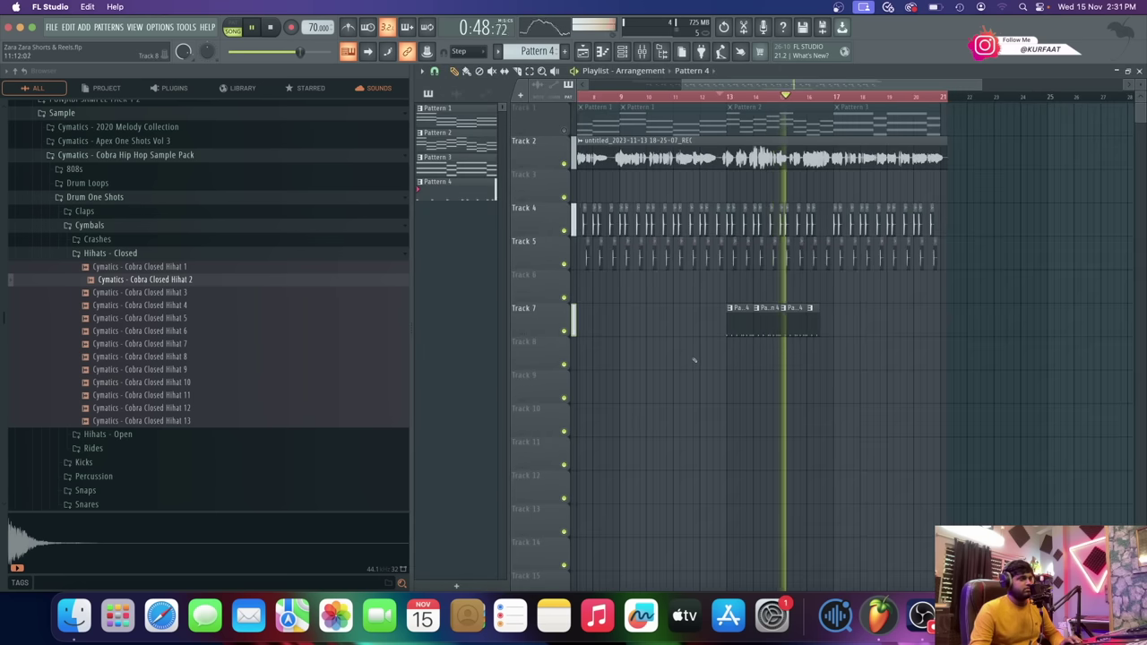
{"action": "scroll", "coordinate": [693, 360], "scroll_direction": "up", "scroll_amount": 3}
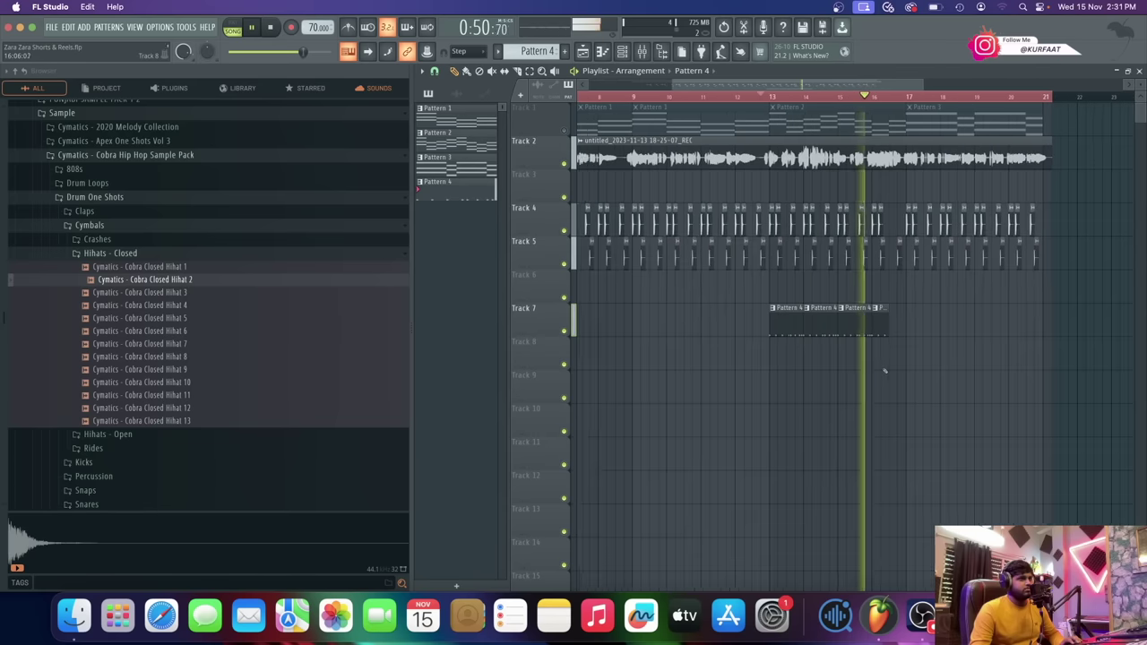
{"action": "scroll", "coordinate": [883, 370], "scroll_direction": "down", "scroll_amount": 1}
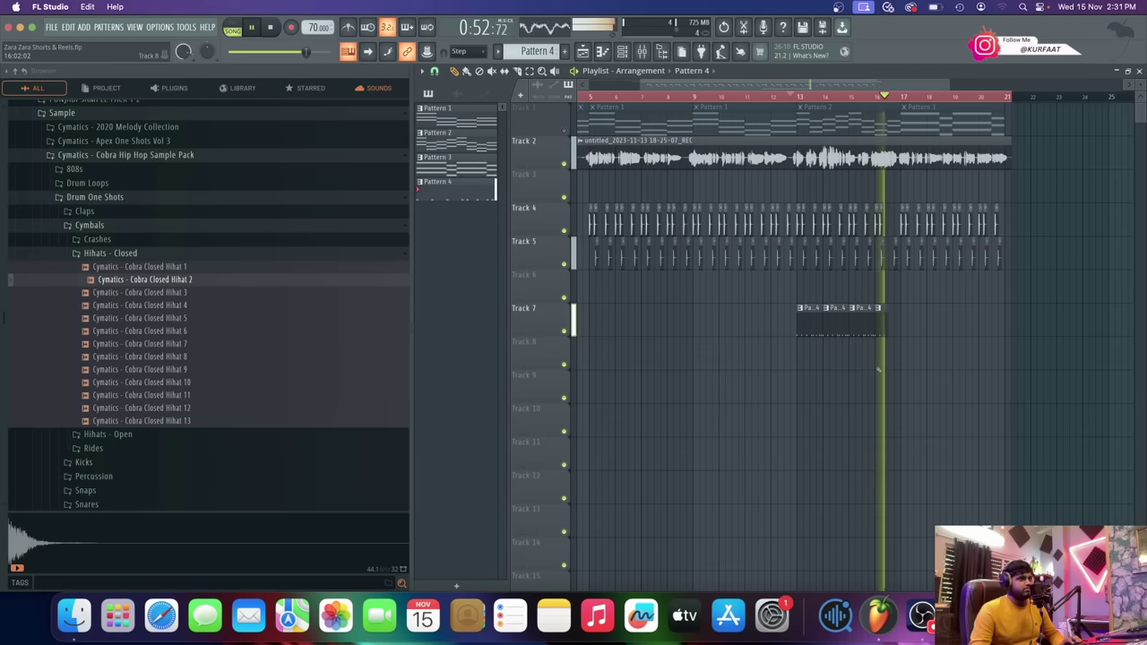
{"action": "scroll", "coordinate": [878, 367], "scroll_direction": "up", "scroll_amount": 1}
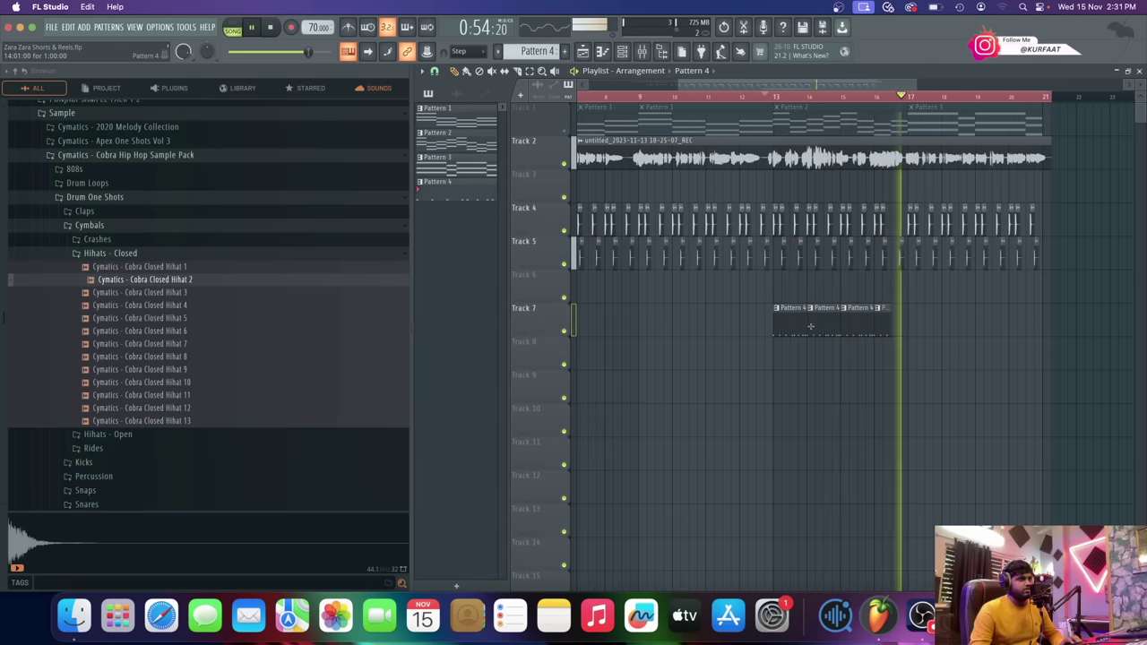
{"action": "key", "text": "space"}
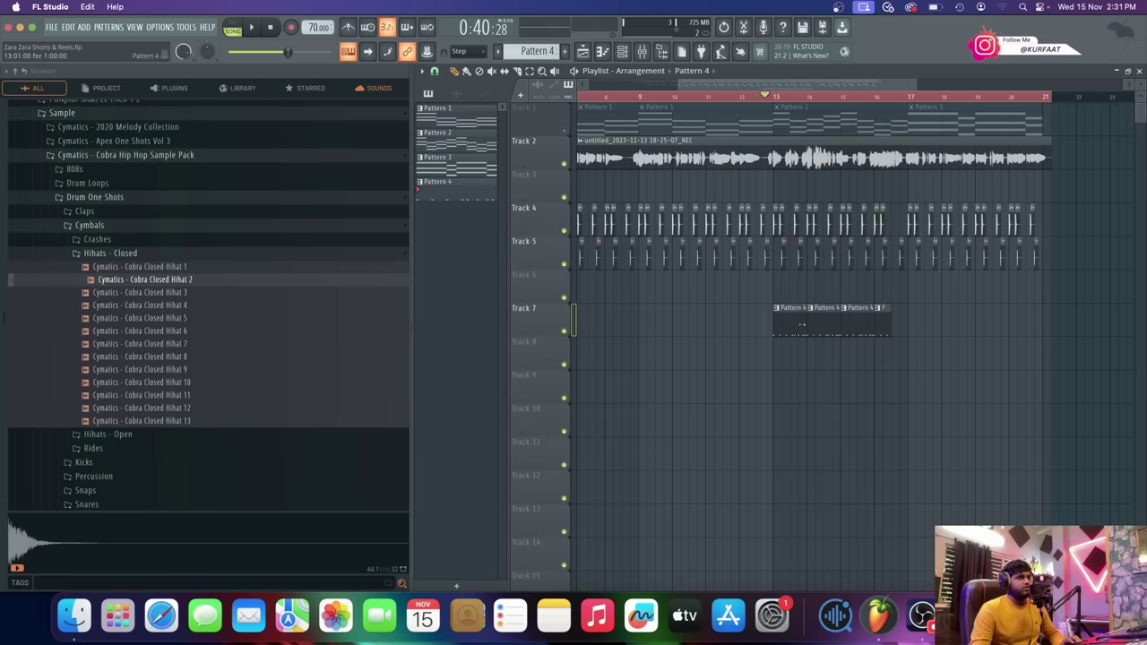
- Place a Pattern 4 clip at bar 17 on Track 7, make it unique, and set the playback position to bar 17
{"action": "scroll", "coordinate": [853, 323], "scroll_direction": "up", "scroll_amount": 2}
{"action": "left_click", "coordinate": [946, 321]}
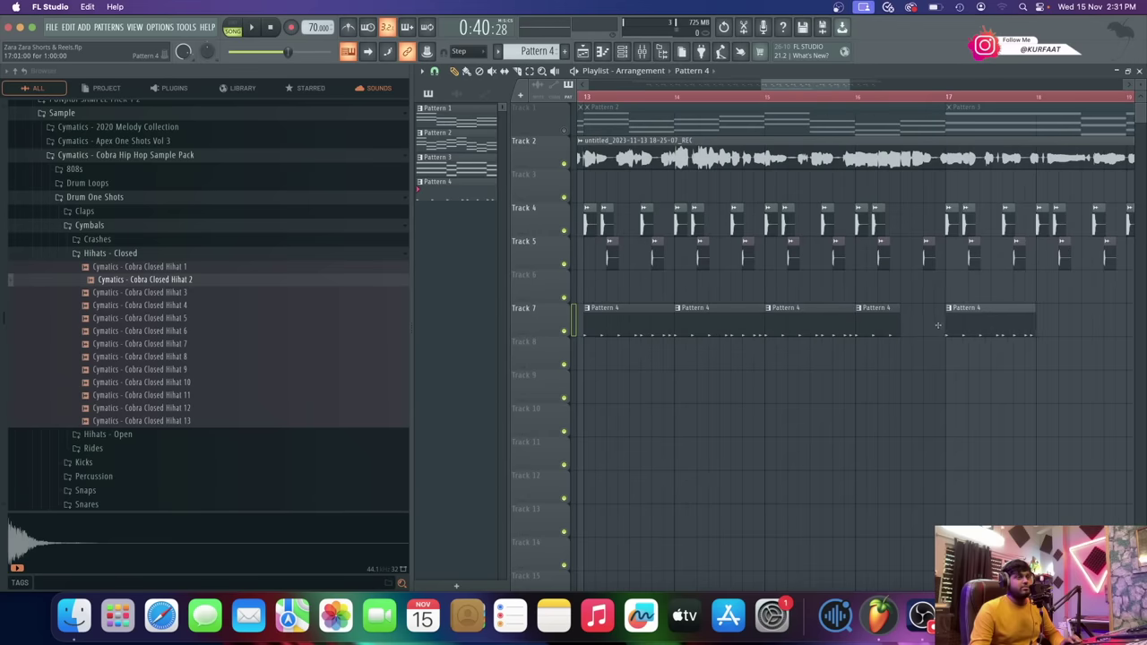
{"action": "left_click", "coordinate": [949, 308]}
{"action": "left_click", "coordinate": [977, 400]}
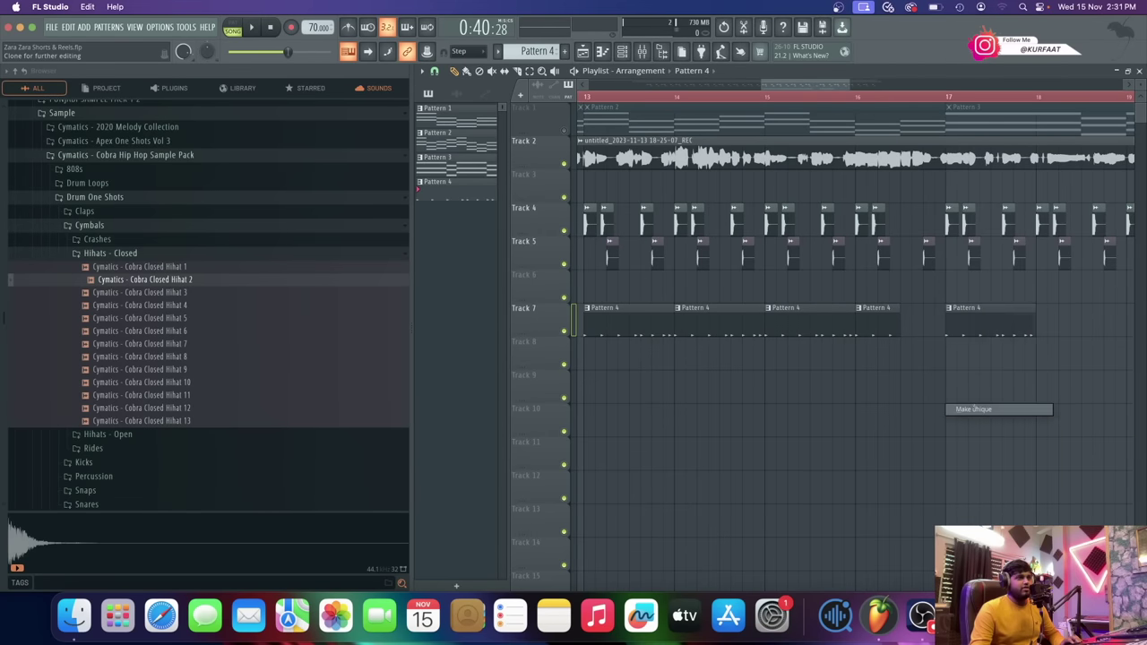
{"action": "left_click", "coordinate": [946, 96]}
- Fill each 2 steps on the Closed Hihat 2 channel of the unique bar 17 clip and return to the Playlist
{"action": "double_click", "coordinate": [994, 324]}
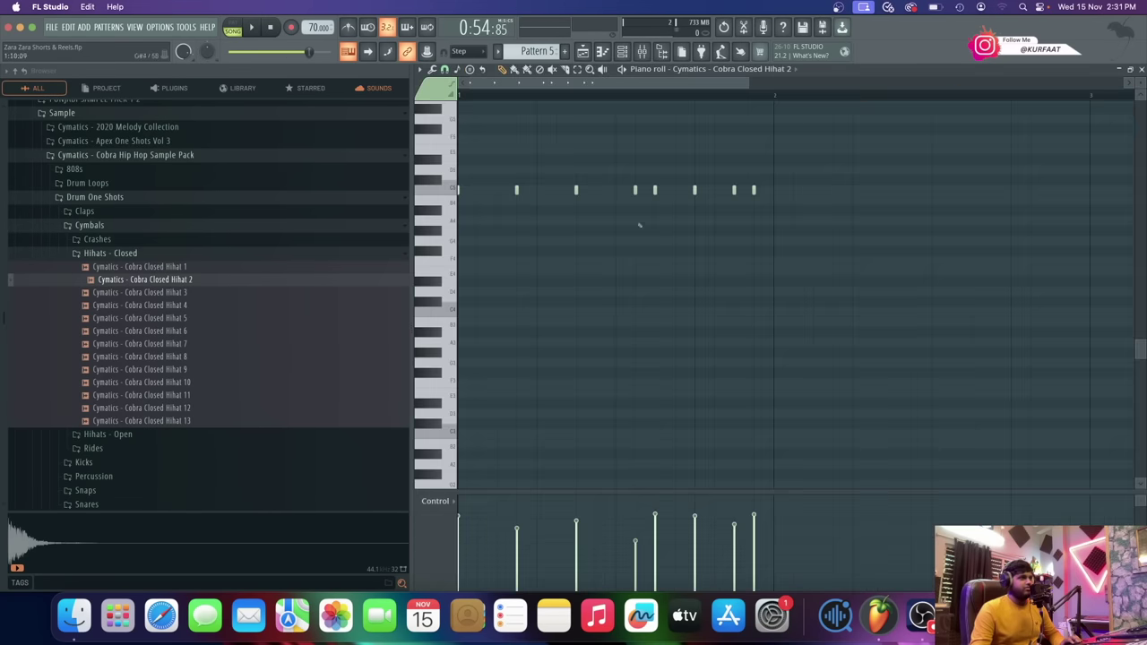
{"action": "left_click", "coordinate": [621, 51]}
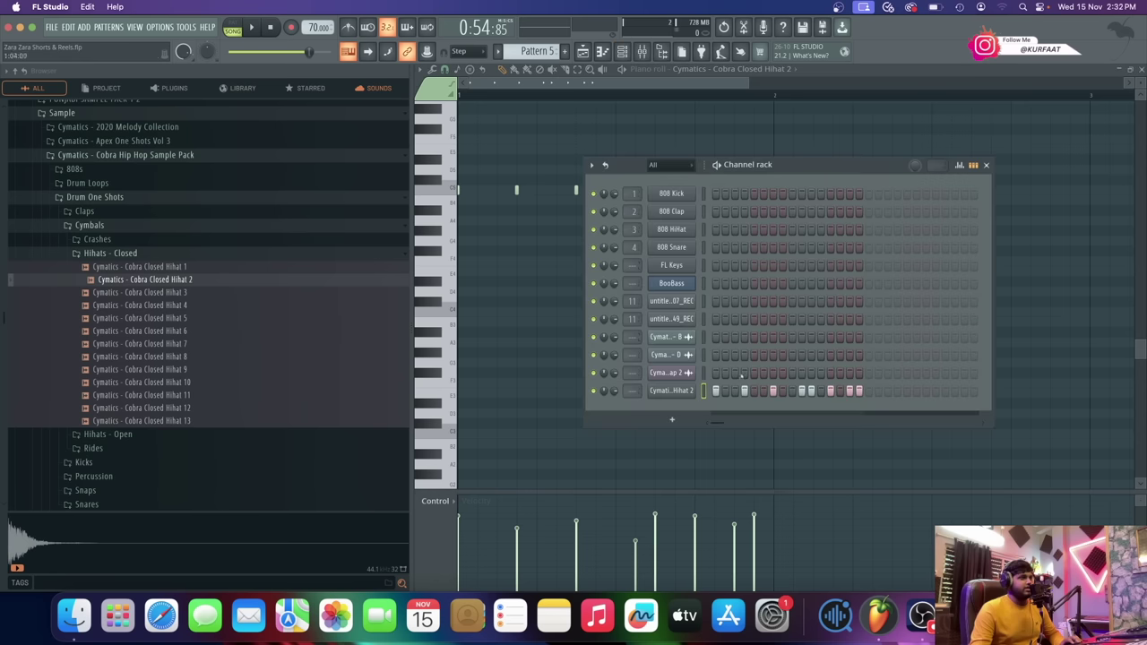
{"action": "right_click", "coordinate": [691, 391]}
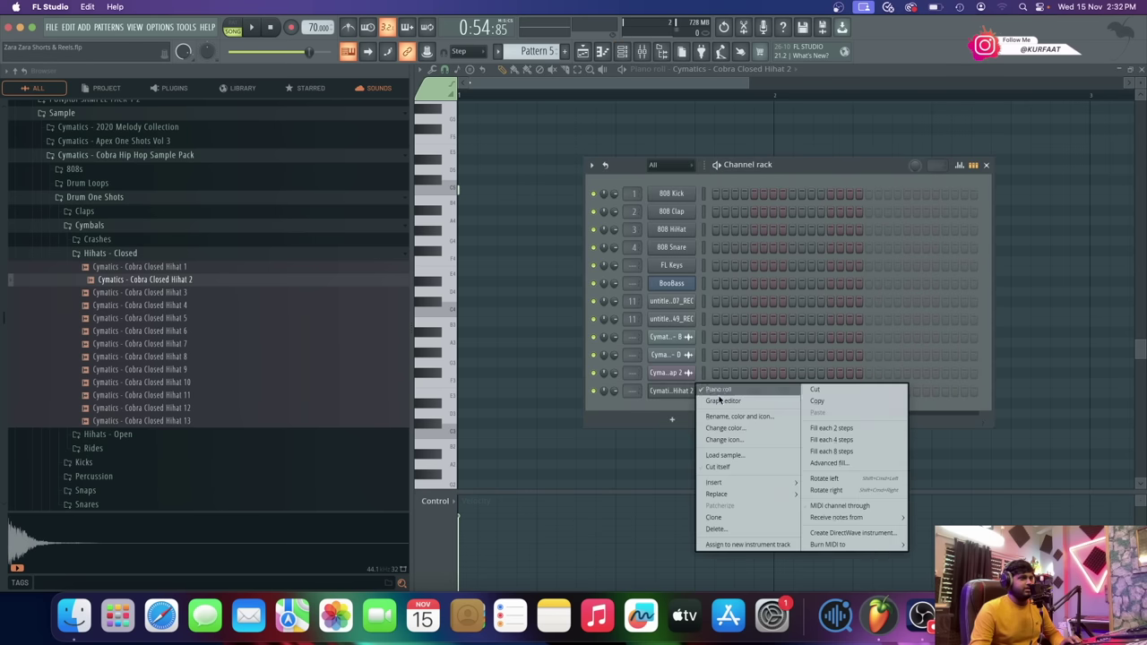
{"action": "left_click", "coordinate": [829, 432]}
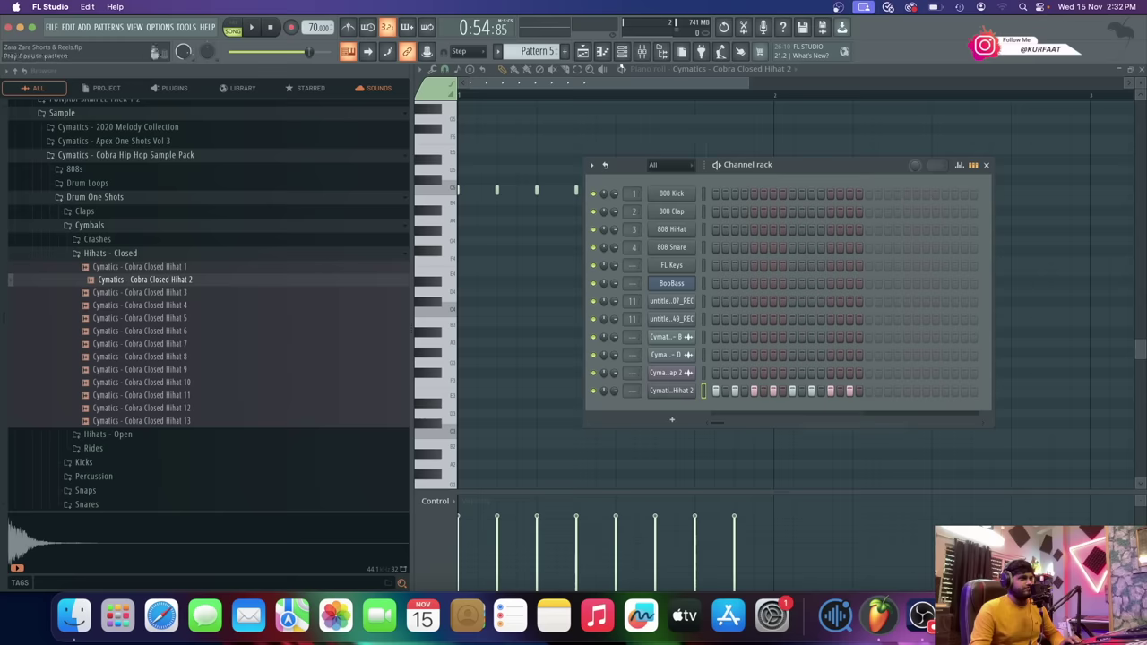
{"action": "left_click", "coordinate": [583, 52]}
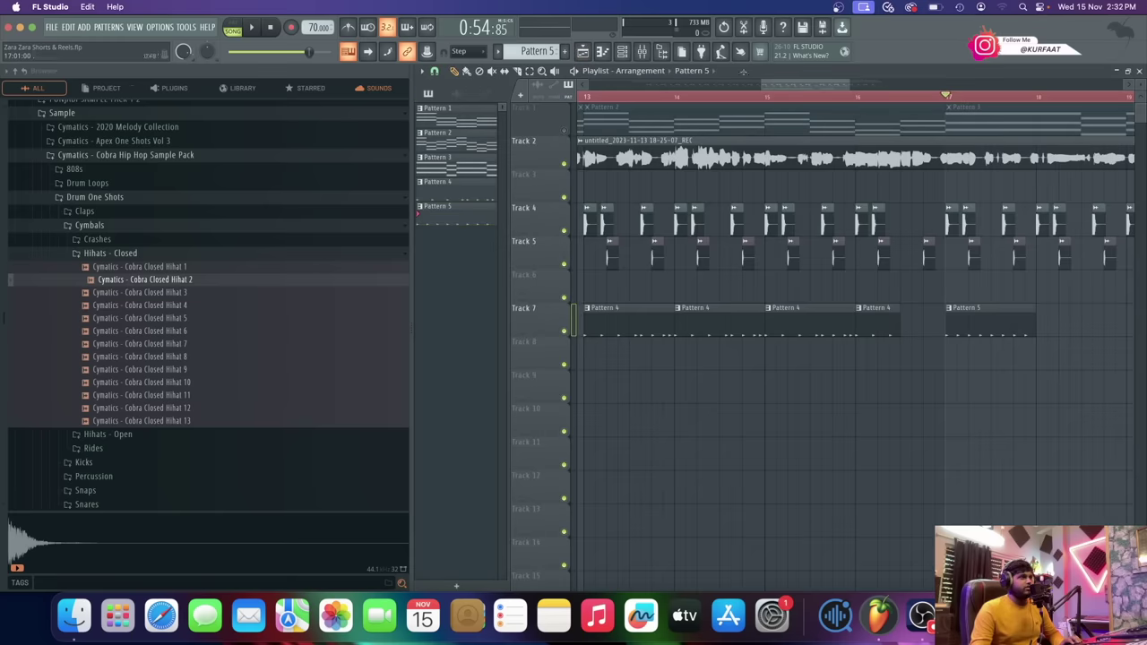
- Lower the velocity of notes 2, 4, 6 and 8 in the Pattern 5 hi-hats and play the result
{"action": "double_click", "coordinate": [1003, 315]}
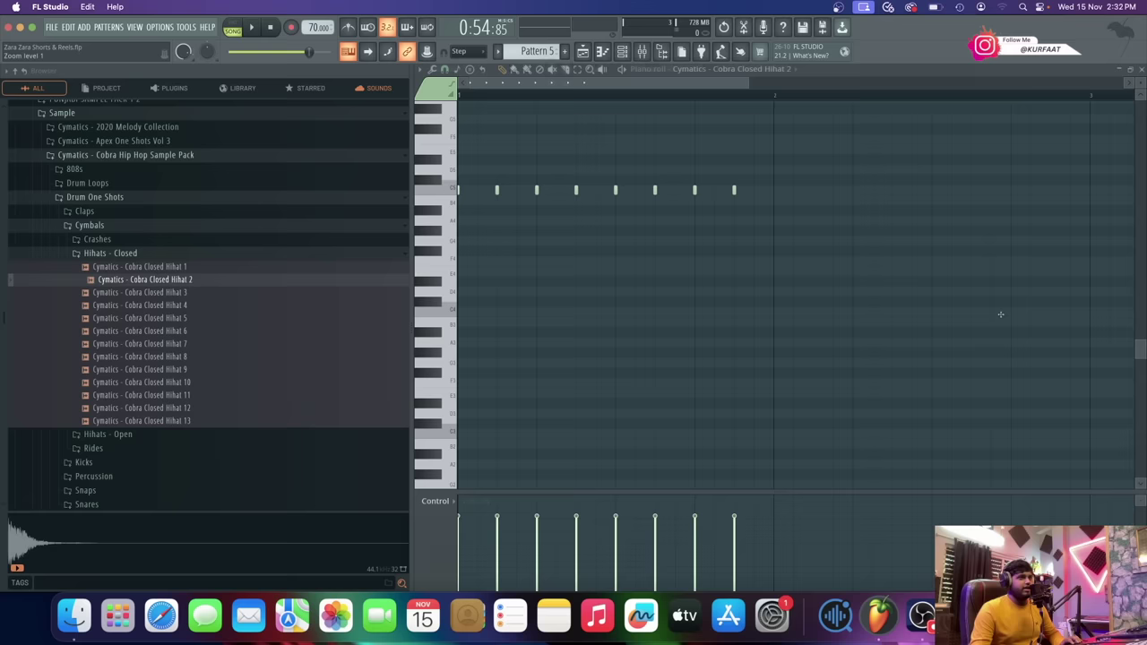
{"action": "left_click", "coordinate": [445, 502]}
{"action": "left_click", "coordinate": [438, 518]}
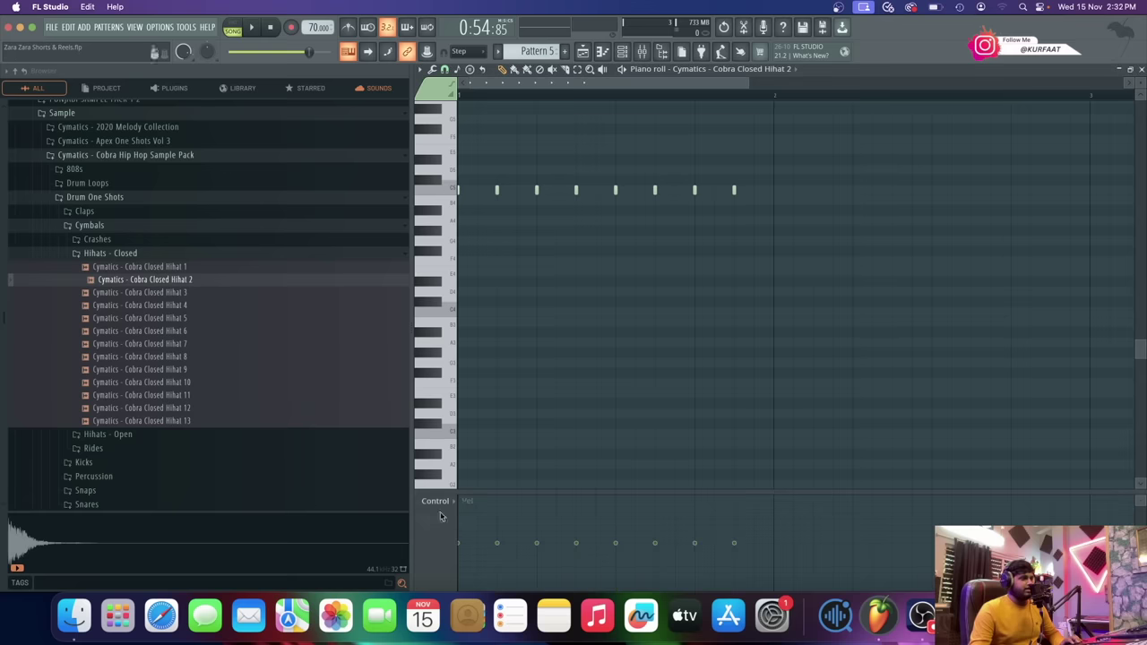
{"action": "left_click", "coordinate": [438, 502]}
{"action": "left_click", "coordinate": [448, 532]}
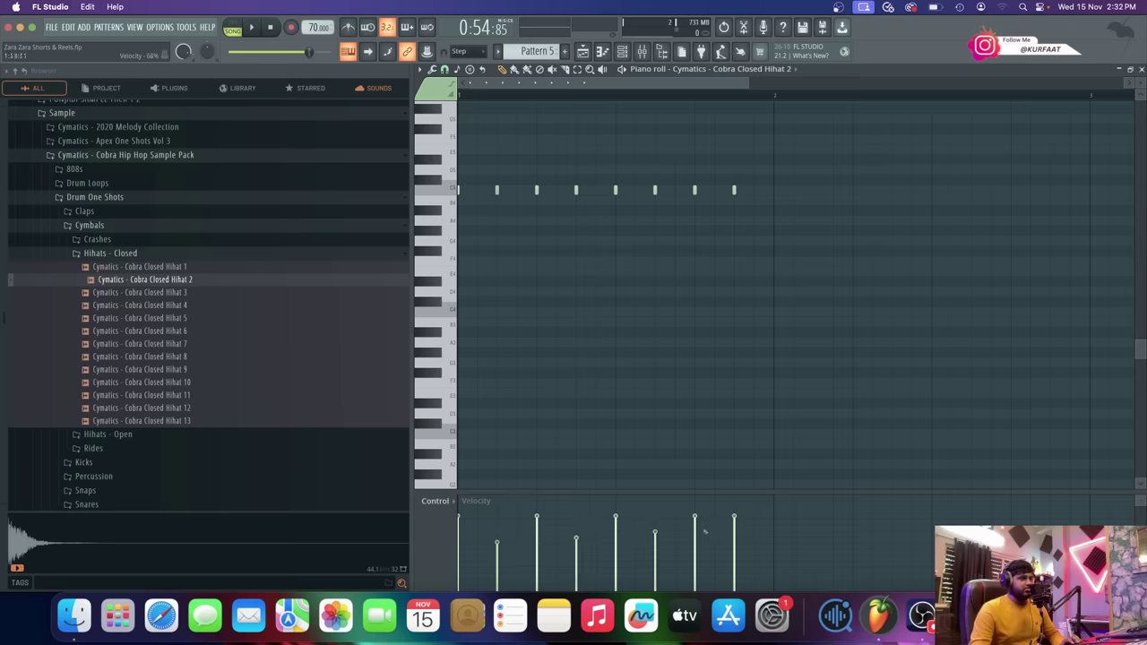
{"action": "key", "text": "space"}
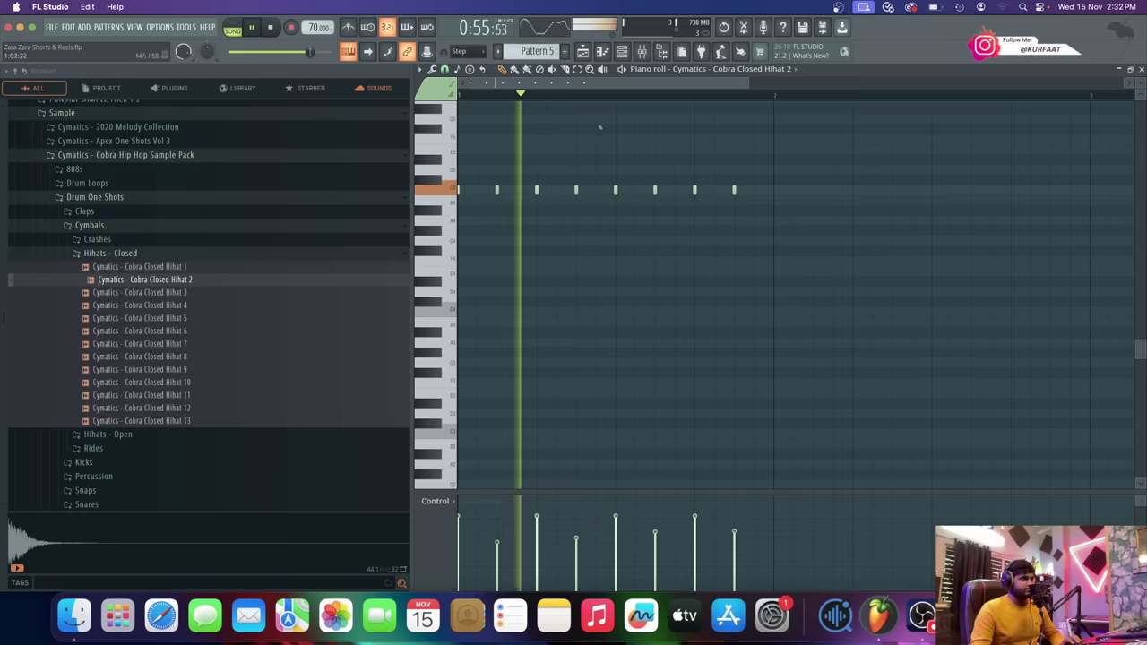
- Return to the Playlist, stop playback and place Pattern 5 clips at bars 18, 19 and 20 on Track 7
{"action": "key", "text": "F5"}
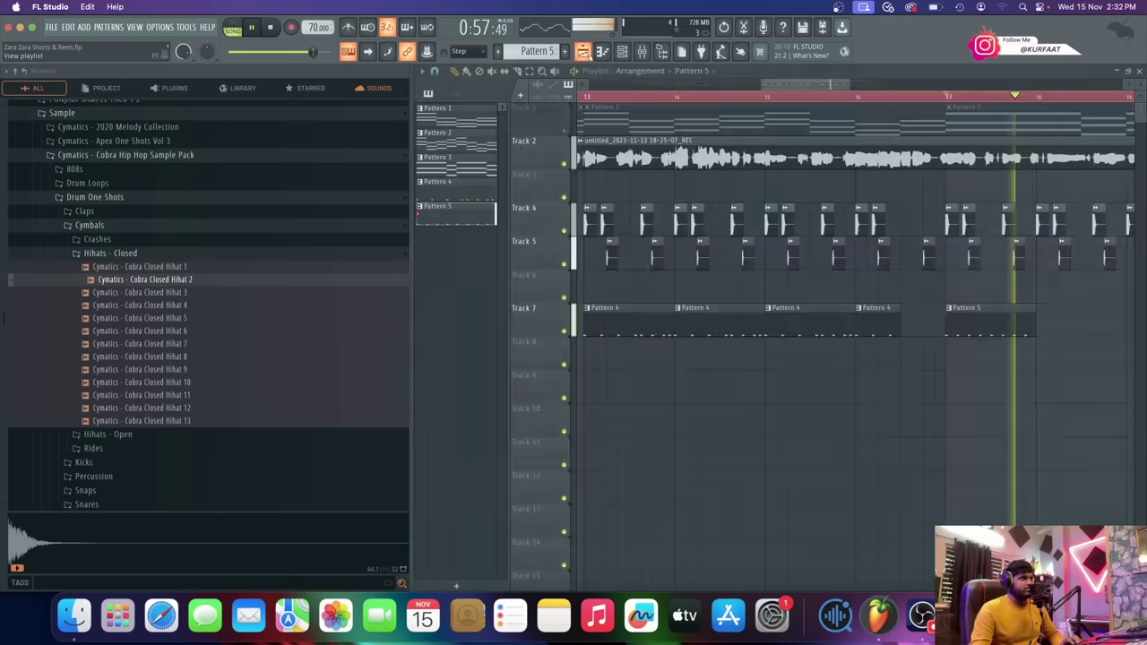
{"action": "key", "text": "space"}
{"action": "left_click", "coordinate": [879, 330]}
{"action": "left_click_drag", "start_coordinate": [930, 325], "coordinate": [957, 329]}
{"action": "left_click", "coordinate": [1001, 324]}
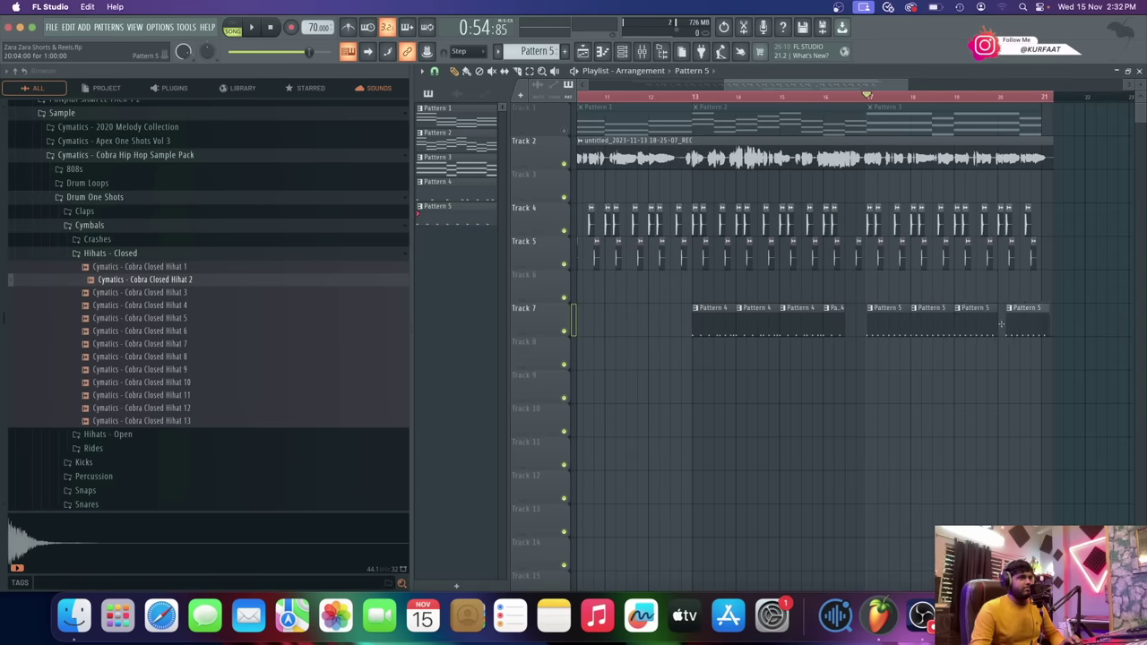
- Vary the fine pitch of the Pattern 5 hi-hats, raising notes 2, 4 and 6 and lowering the others, and play the result
{"action": "double_click", "coordinate": [888, 326]}
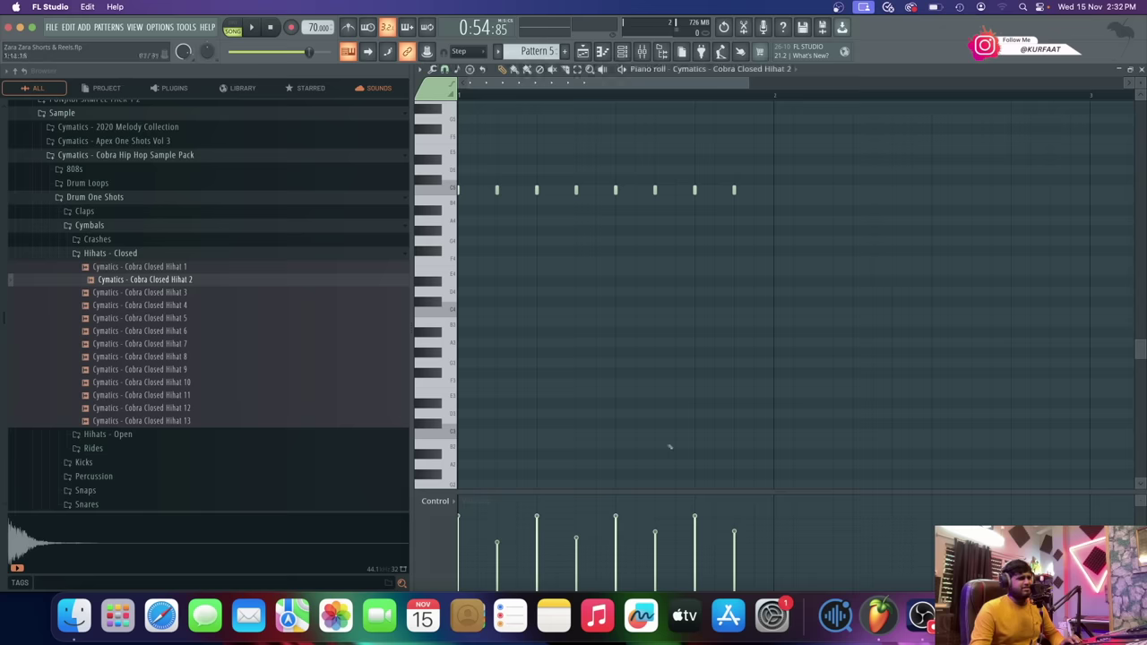
{"action": "left_click", "coordinate": [436, 501]}
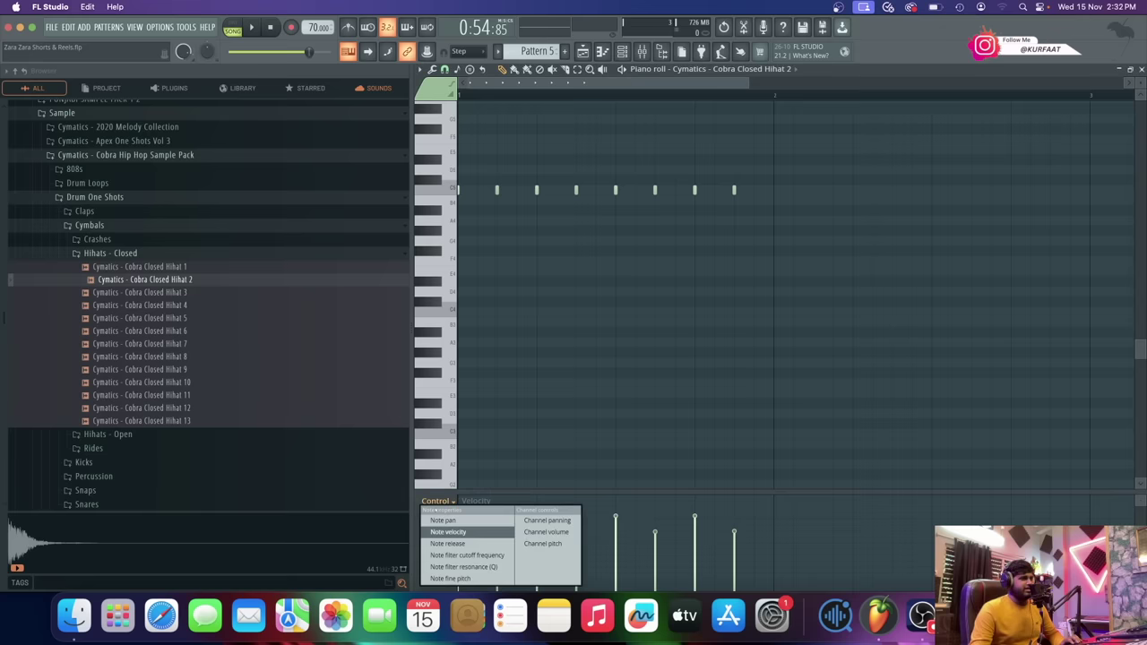
{"action": "left_click", "coordinate": [479, 579]}
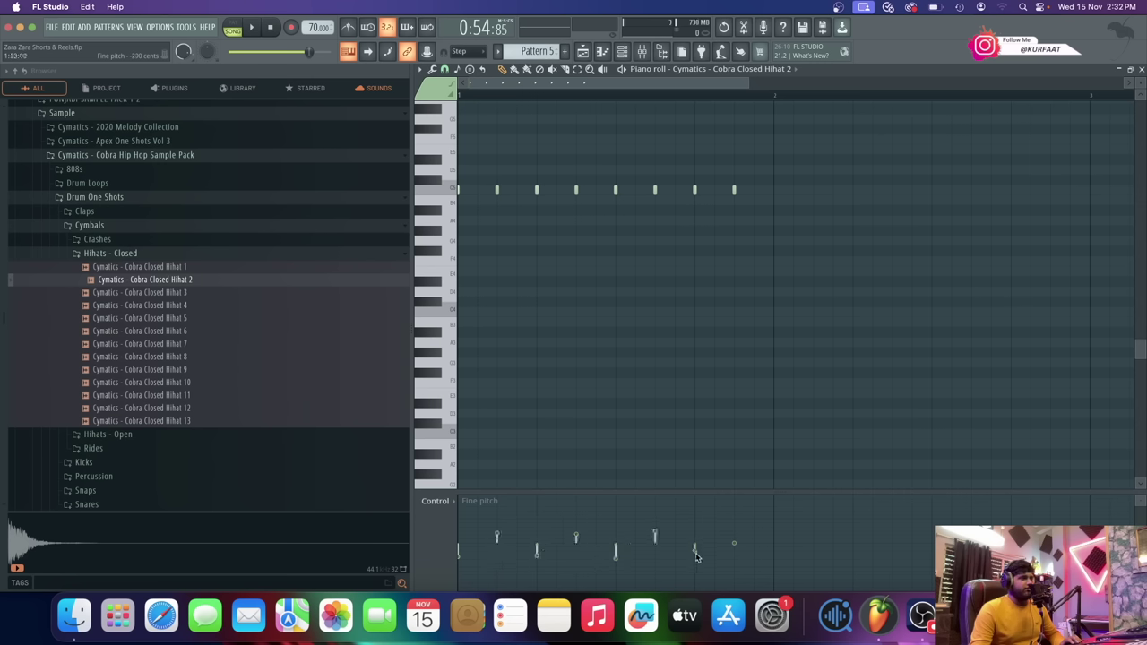
{"action": "key", "text": "space"}
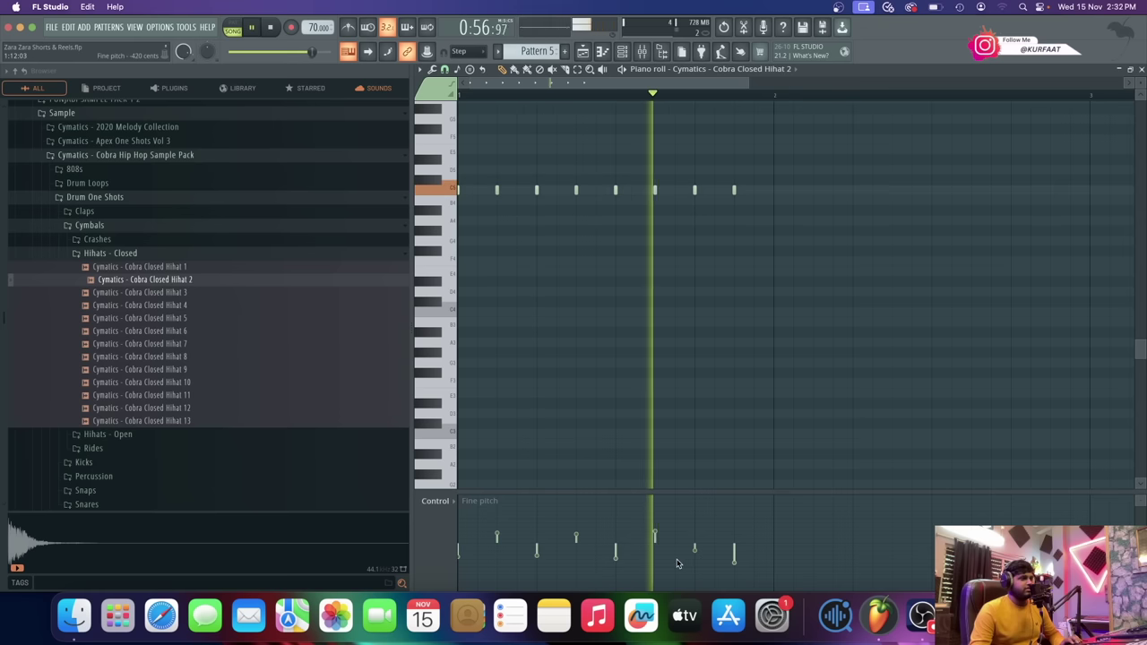
{"action": "key", "text": "space"}
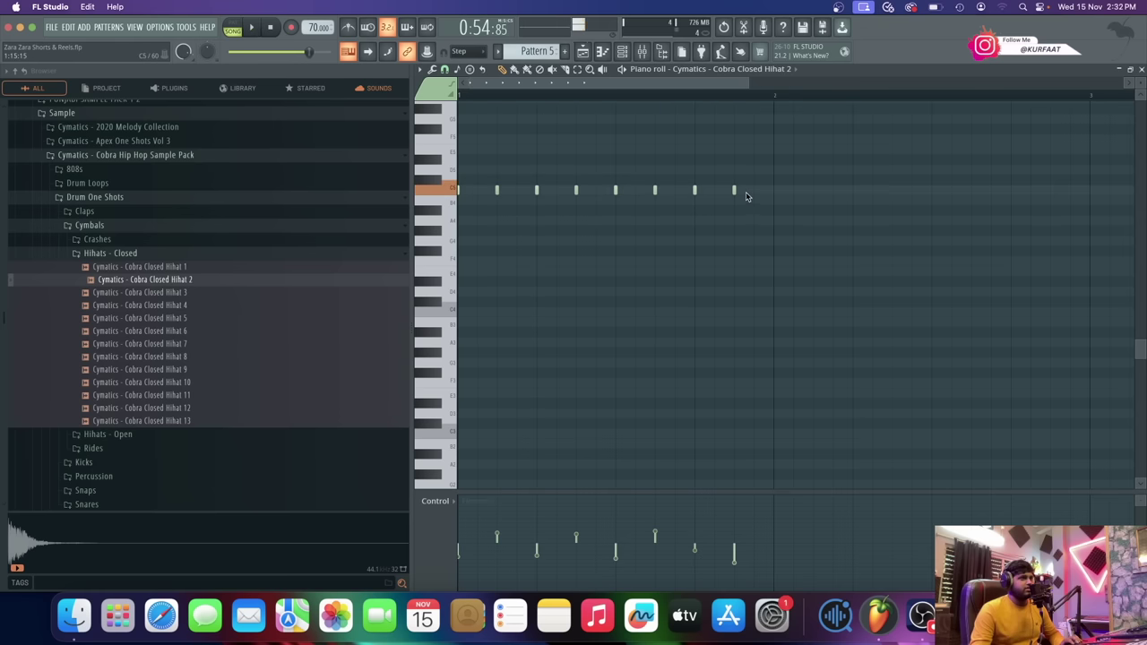
- Add a C5 hi-hat with a strongly lowered fine pitch on Pattern 5's last step, trim it to the bar end and listen in the Playlist
{"action": "left_click", "coordinate": [764, 190]}
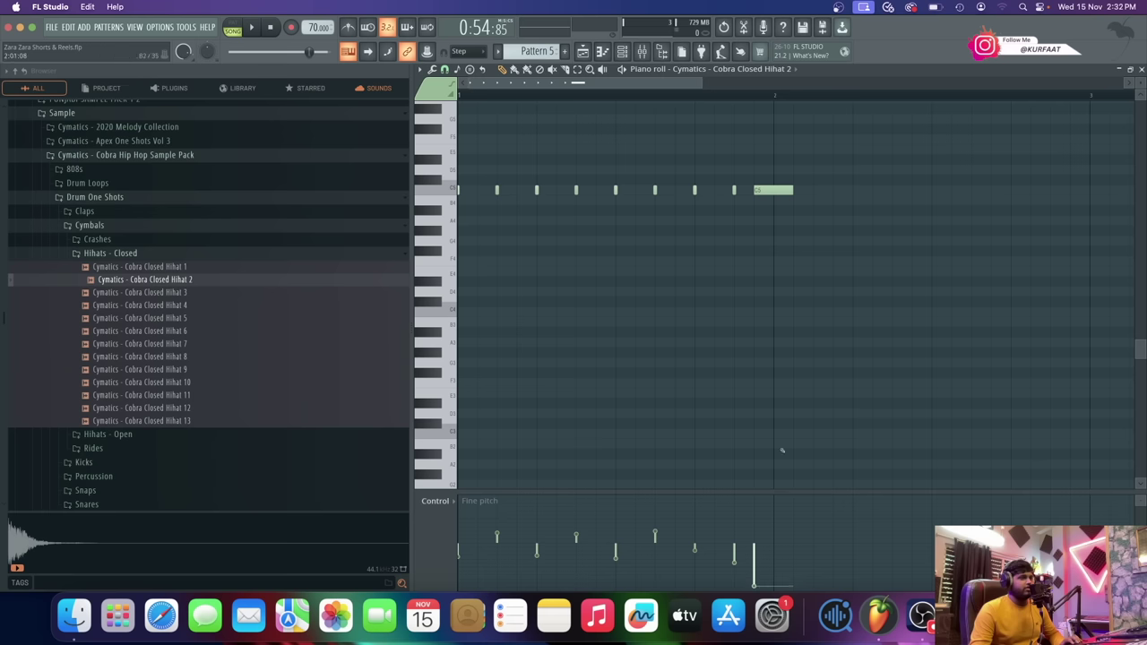
{"action": "key", "text": "space"}
{"action": "left_click_drag", "start_coordinate": [792, 191], "coordinate": [772, 191]}
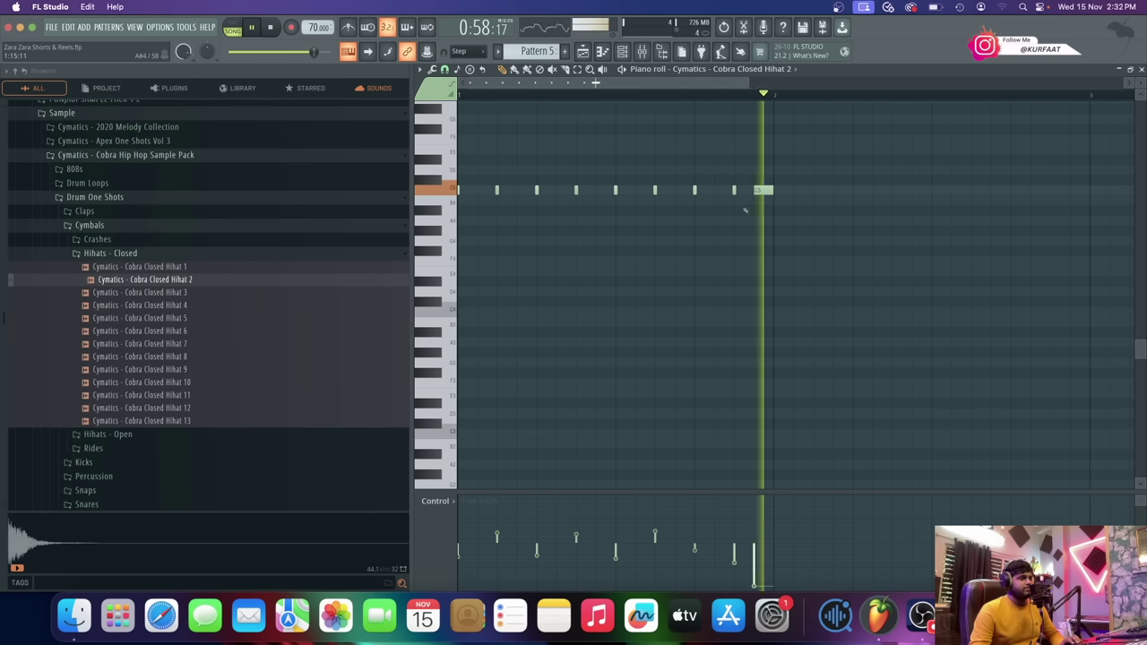
{"action": "left_click", "coordinate": [583, 52]}
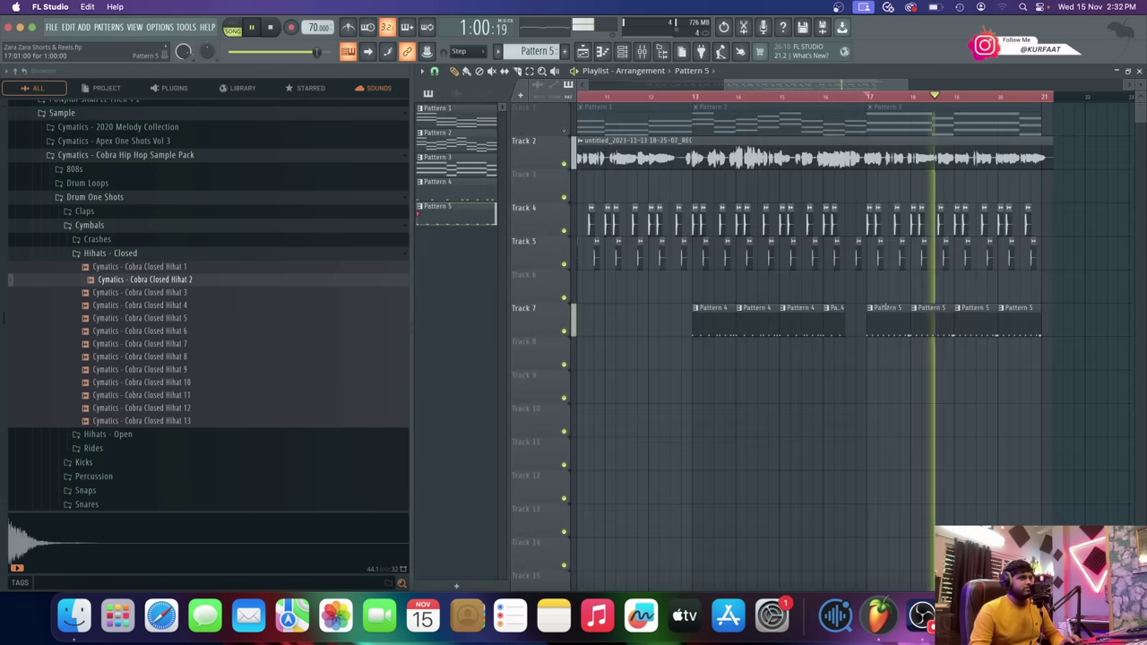
{"action": "scroll", "coordinate": [898, 350], "scroll_direction": "down", "scroll_amount": 2}
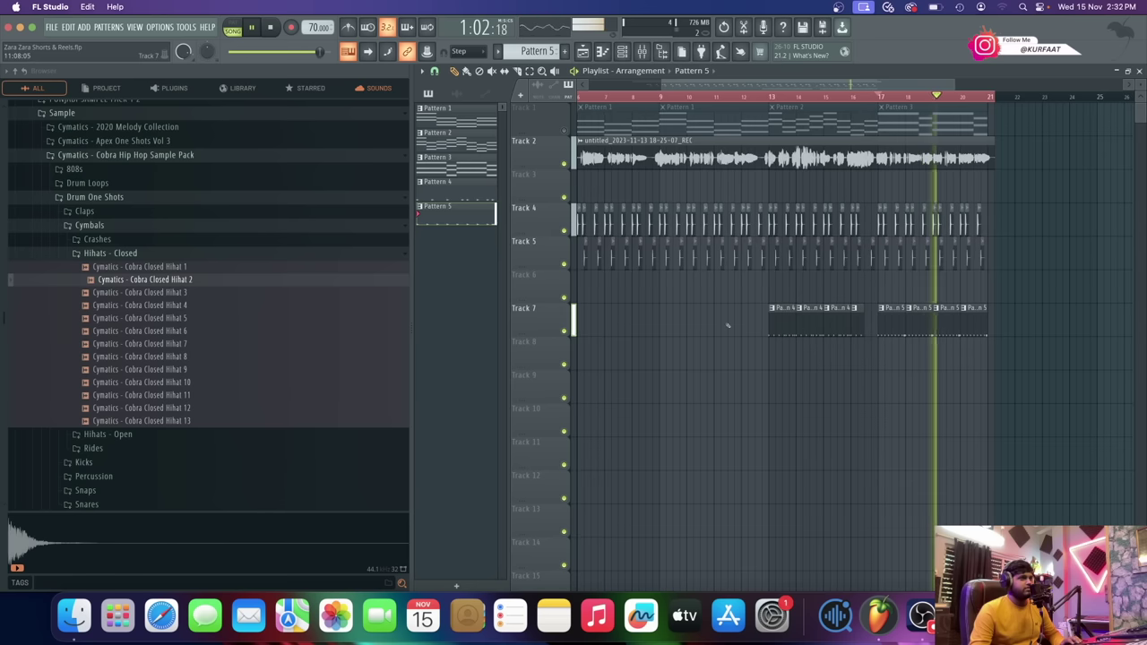
{"action": "key", "text": "space"}
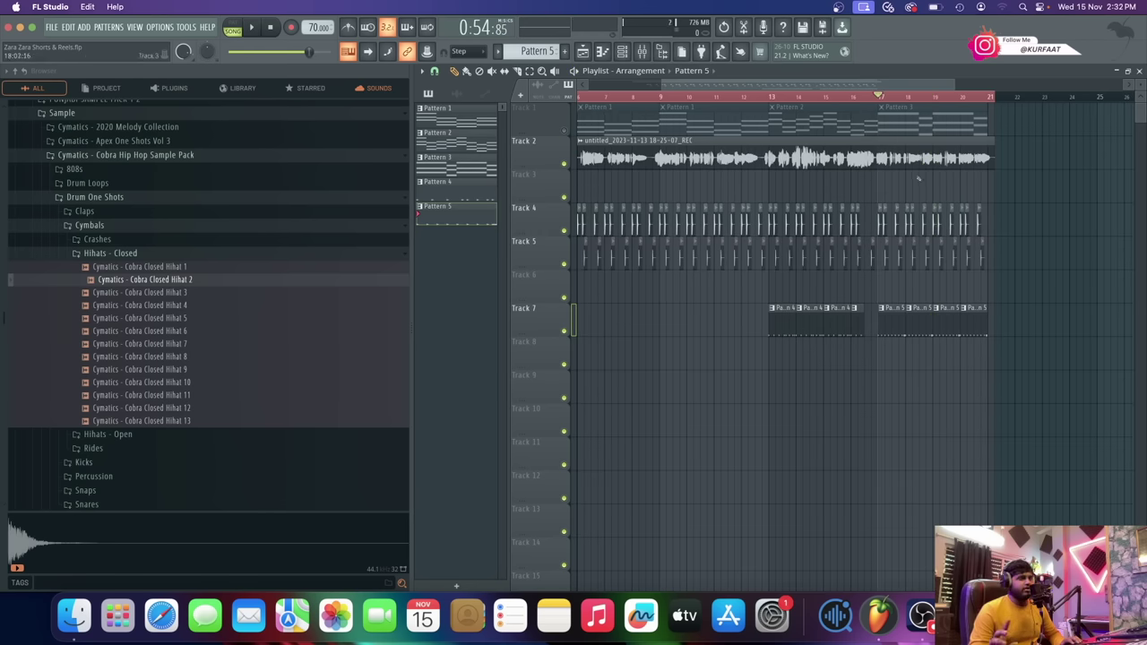
- Set the playback position to bar 5, unmute Track 1 and start playing the arrangement
{"action": "scroll", "coordinate": [705, 295], "scroll_direction": "down", "scroll_amount": 2}
{"action": "scroll", "coordinate": [626, 277], "scroll_direction": "up", "scroll_amount": 3}
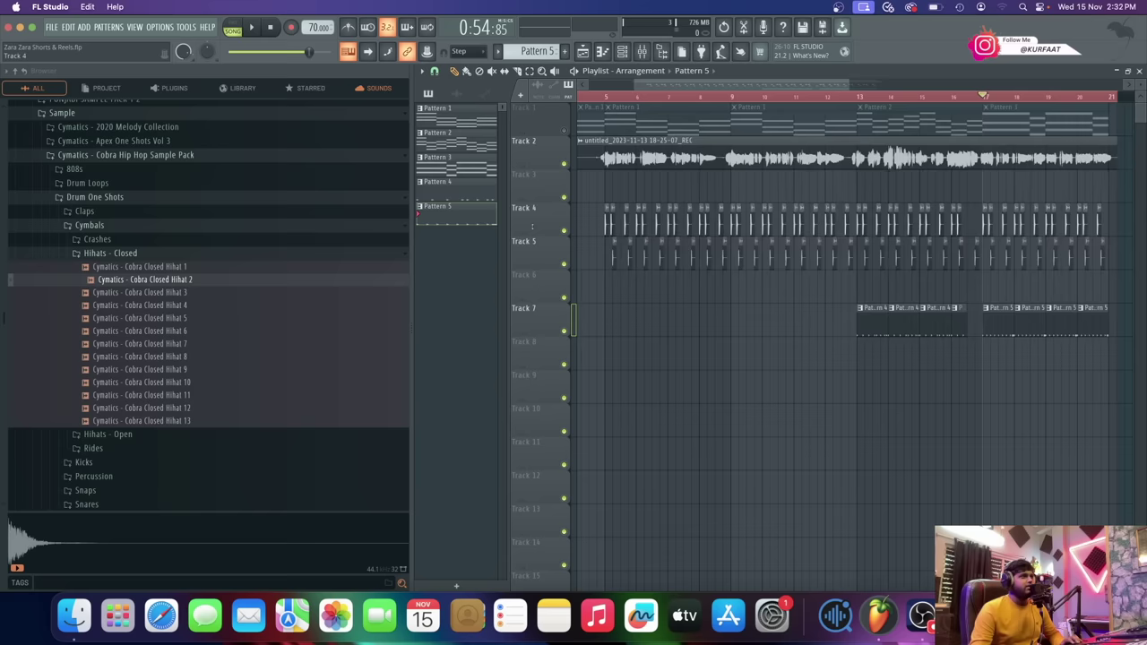
{"action": "left_click", "coordinate": [619, 96]}
{"action": "left_click_drag", "start_coordinate": [619, 96], "coordinate": [609, 95]}
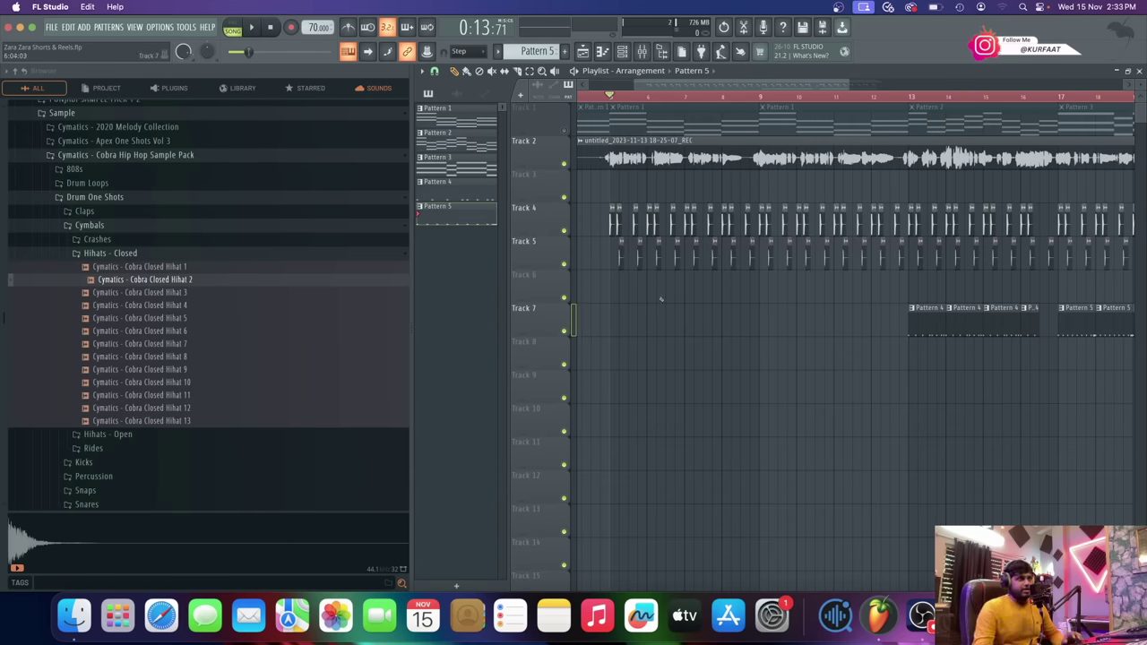
{"action": "scroll", "coordinate": [689, 224], "scroll_direction": "down", "scroll_amount": 1}
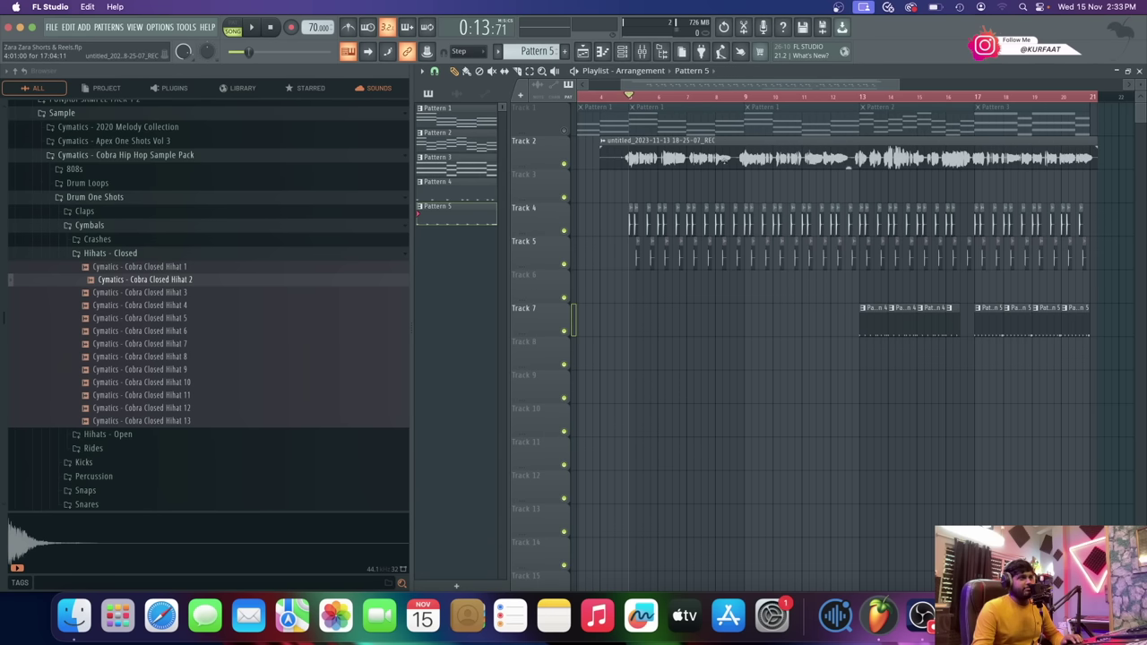
{"action": "left_click", "coordinate": [565, 131]}
{"action": "key", "text": "space"}
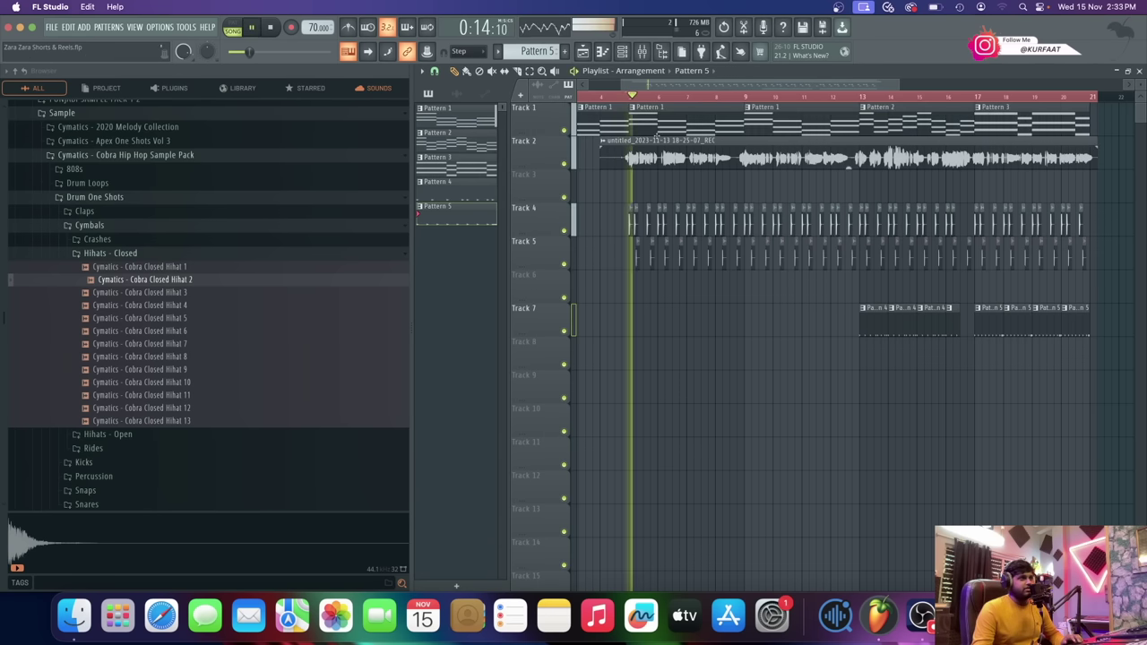
- Listen to the melody, vocal and drums from bar 5 onward, stop playback and put the position just before bar 9
{"action": "scroll", "coordinate": [705, 261], "scroll_direction": "up", "scroll_amount": 2}
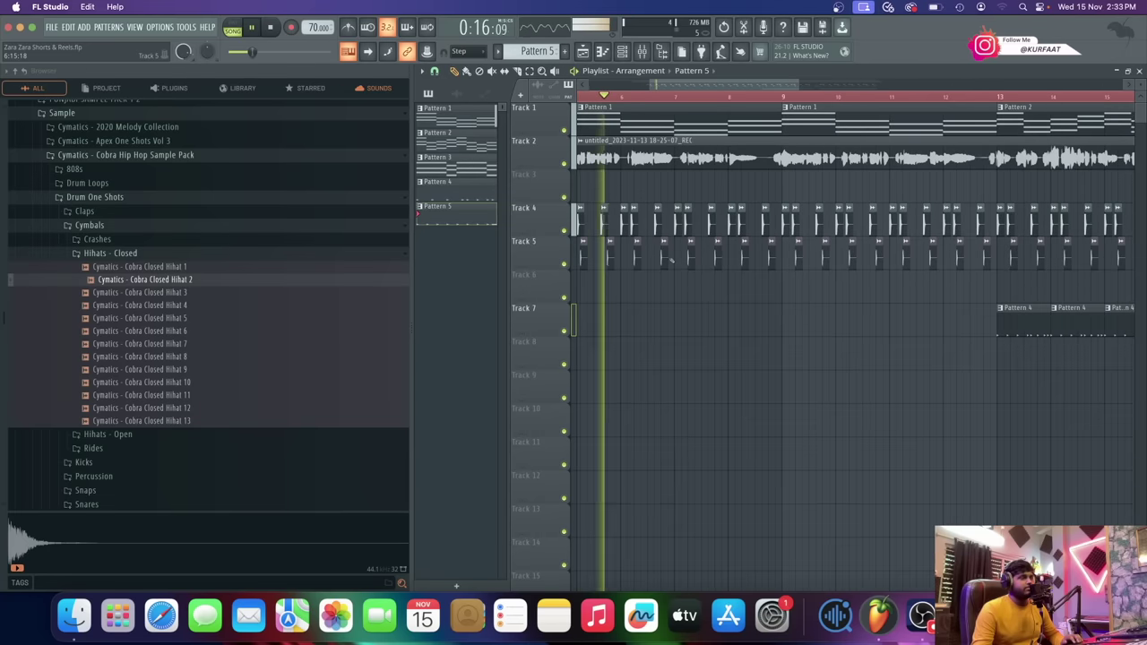
{"action": "scroll", "coordinate": [705, 261], "scroll_direction": "down", "scroll_amount": 1}
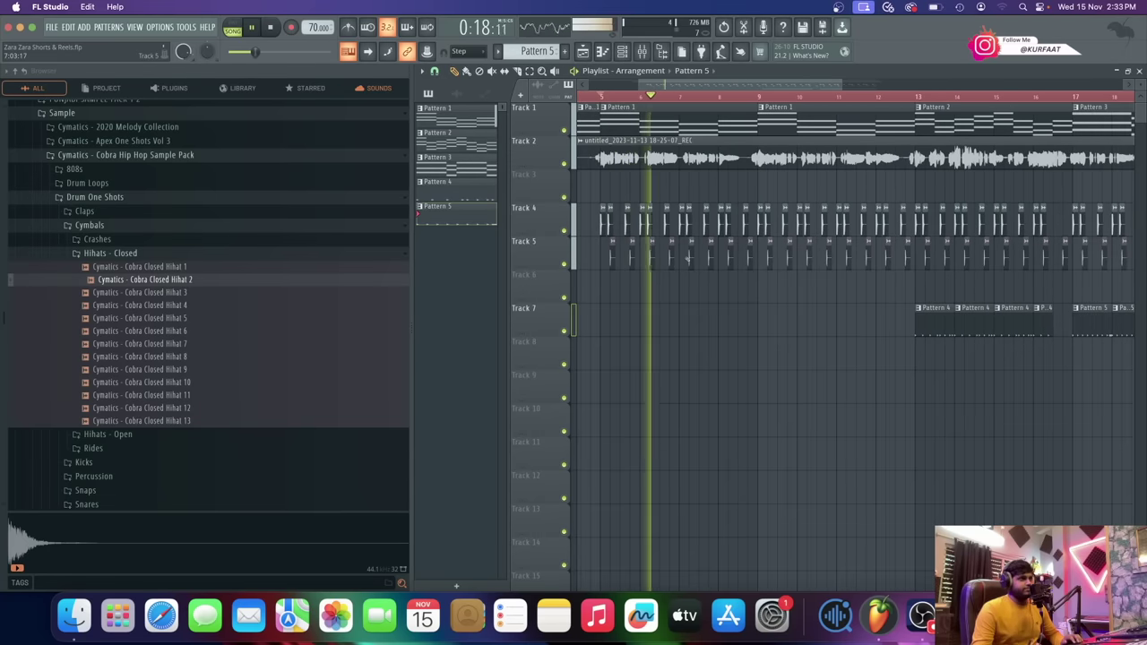
{"action": "scroll", "coordinate": [687, 258], "scroll_direction": "down", "scroll_amount": 2}
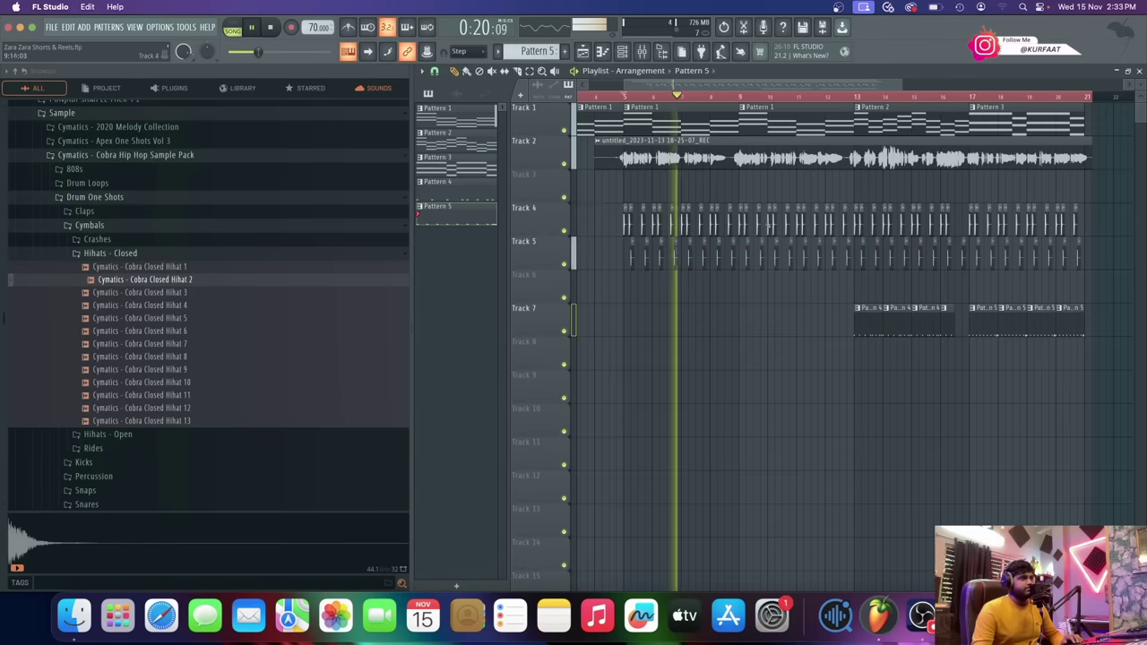
{"action": "scroll", "coordinate": [688, 257], "scroll_direction": "up", "scroll_amount": 1}
{"action": "scroll", "coordinate": [707, 217], "scroll_direction": "up", "scroll_amount": 1}
{"action": "scroll", "coordinate": [707, 217], "scroll_direction": "down", "scroll_amount": 1}
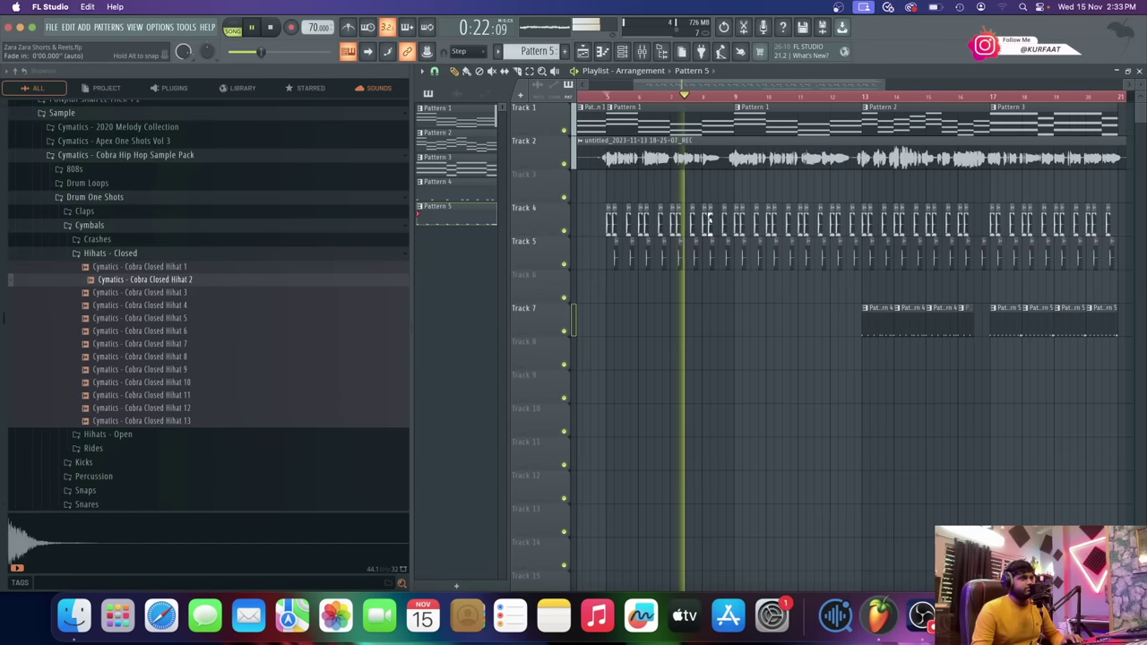
{"action": "scroll", "coordinate": [745, 186], "scroll_direction": "up", "scroll_amount": 1}
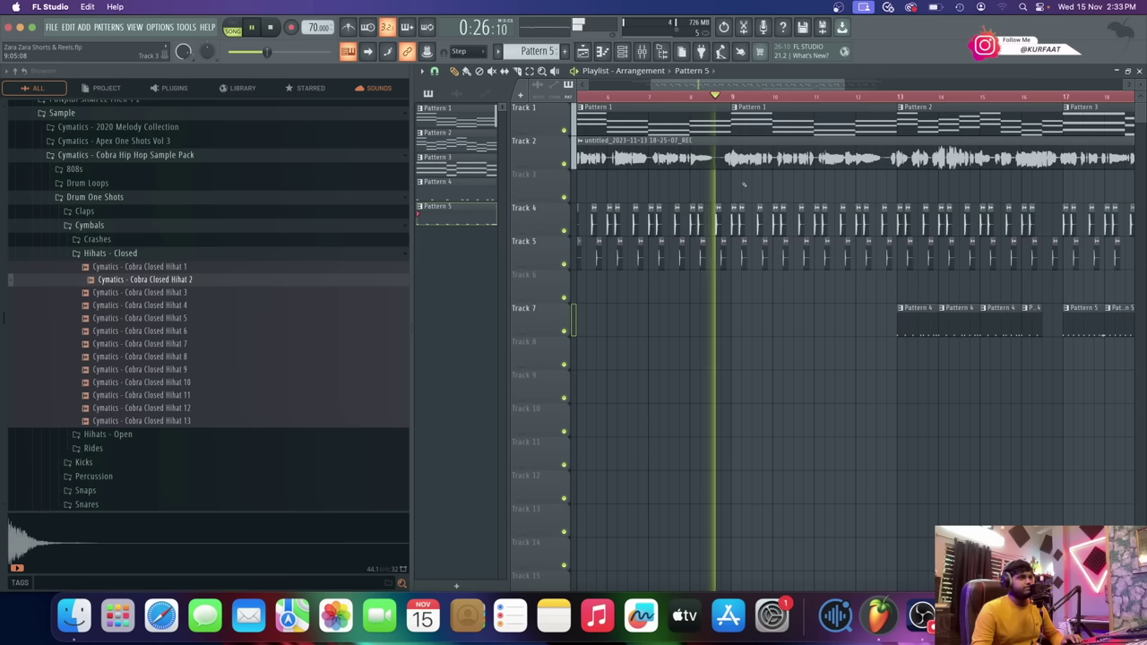
{"action": "key", "text": "space"}
{"action": "scroll", "coordinate": [715, 115], "scroll_direction": "up", "scroll_amount": 1}
{"action": "left_click", "coordinate": [728, 96]}
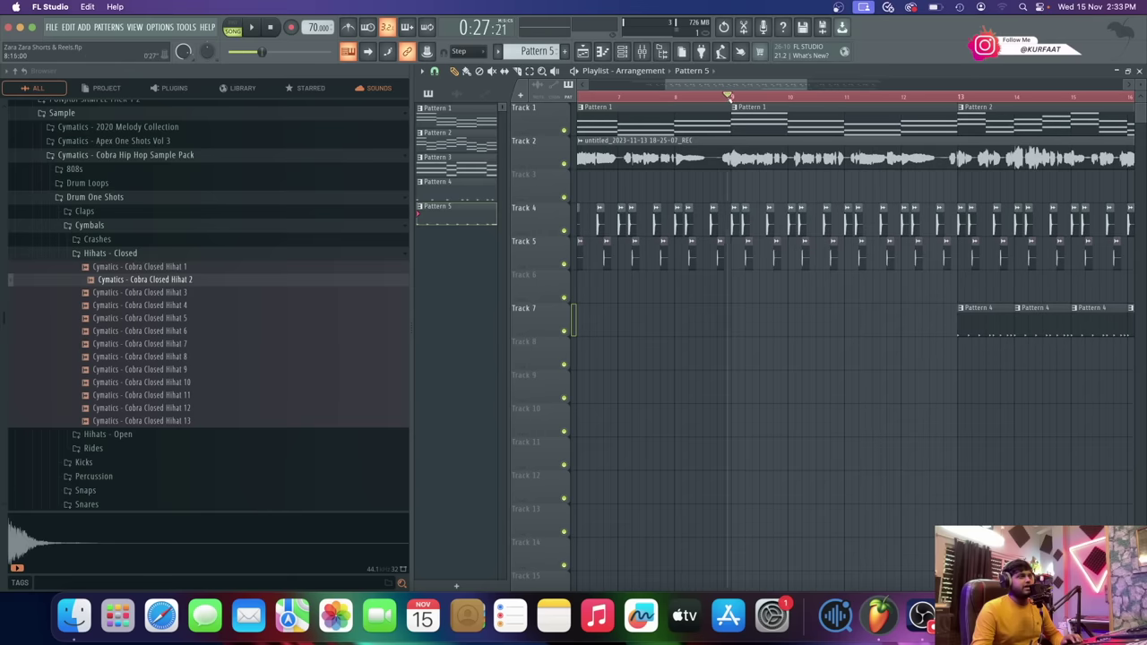
- Add a BooBass instrument channel to the project and close its plugin window
{"action": "scroll", "coordinate": [728, 96], "scroll_direction": "down", "scroll_amount": 2}
{"action": "left_click", "coordinate": [86, 30]}
{"action": "left_click", "coordinate": [107, 52]}
{"action": "type", "text": "boo"}
{"action": "double_click", "coordinate": [309, 59]}
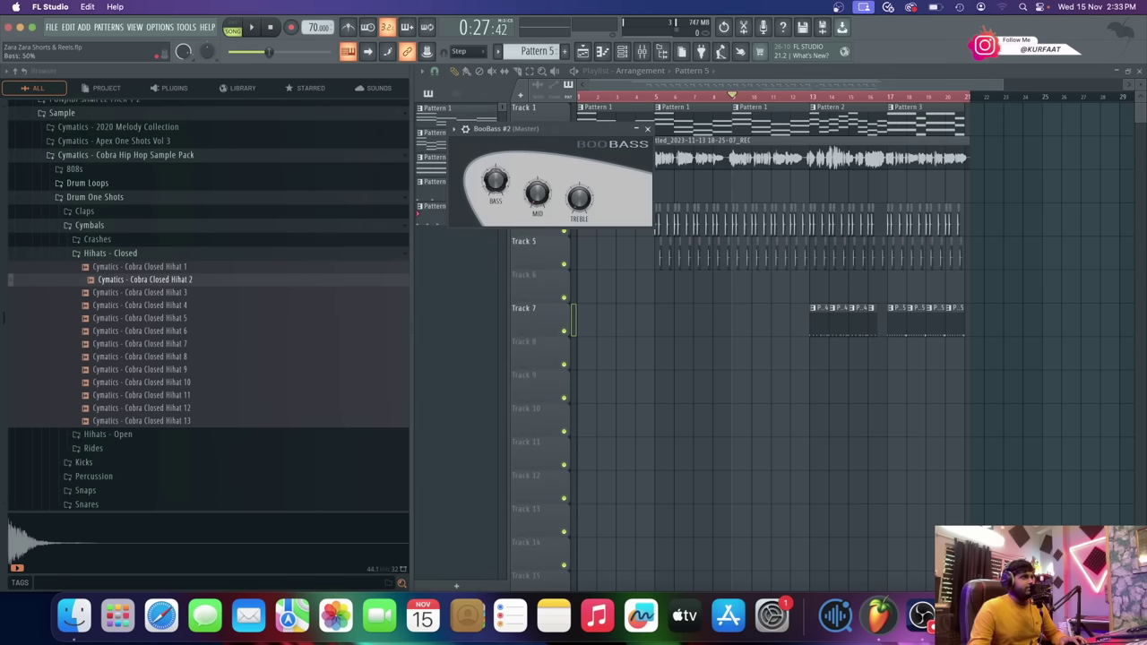
{"action": "left_click", "coordinate": [649, 129]}
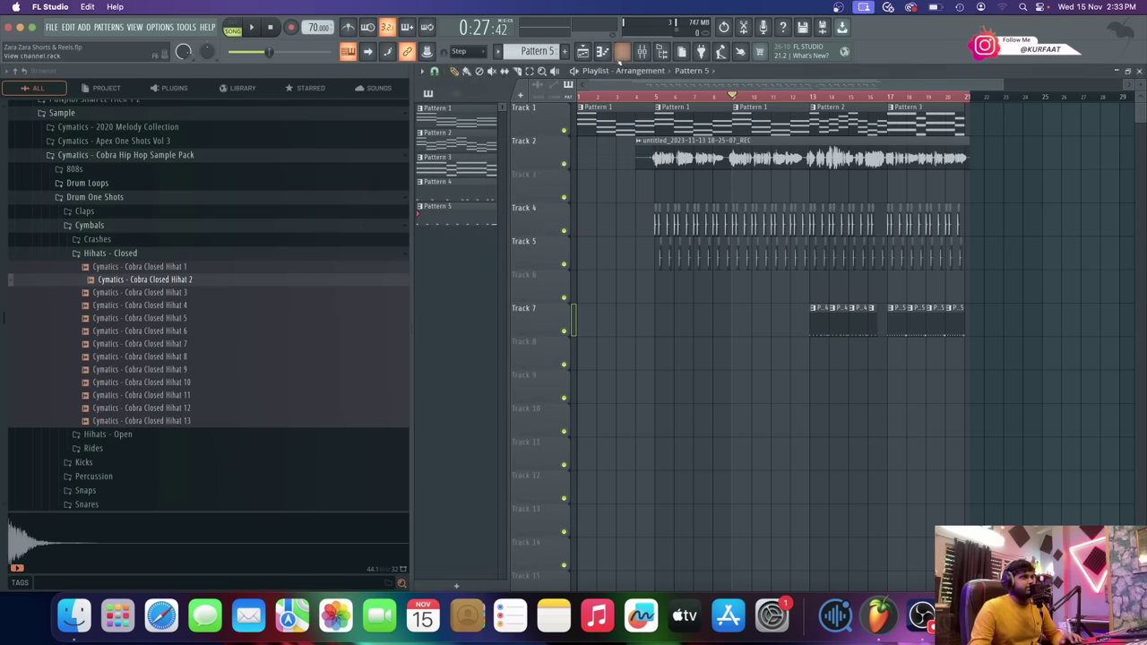
- Make Pattern 1 the active pattern and open the original BooBass channel's piano roll
{"action": "left_click", "coordinate": [622, 51]}
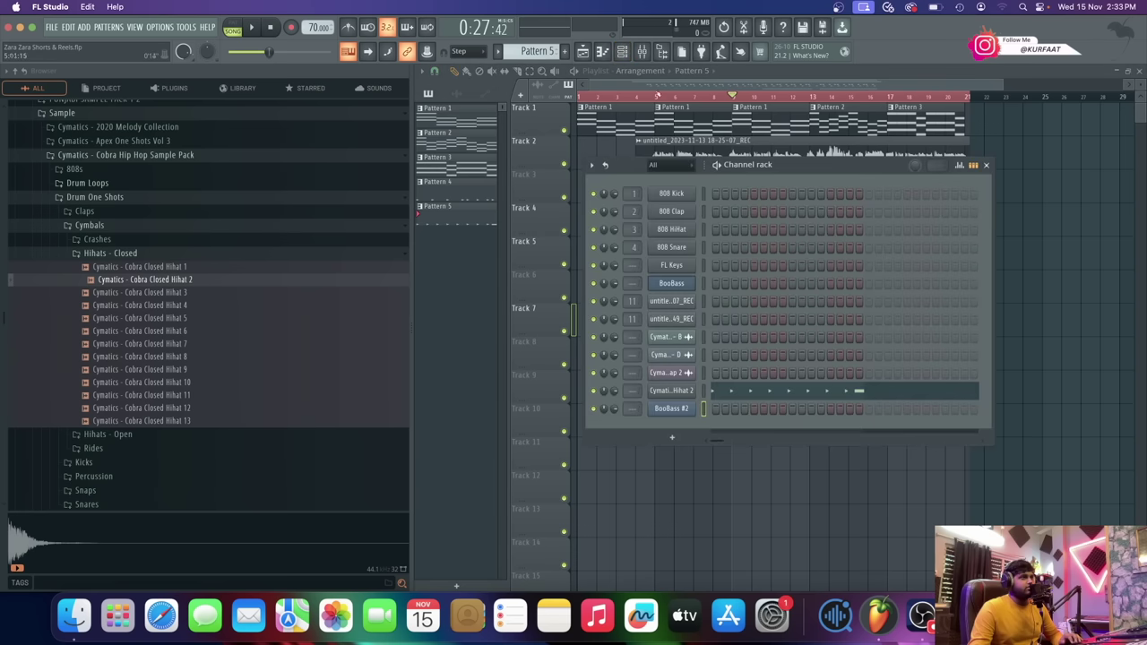
{"action": "left_click", "coordinate": [457, 189]}
{"action": "left_click", "coordinate": [778, 107]}
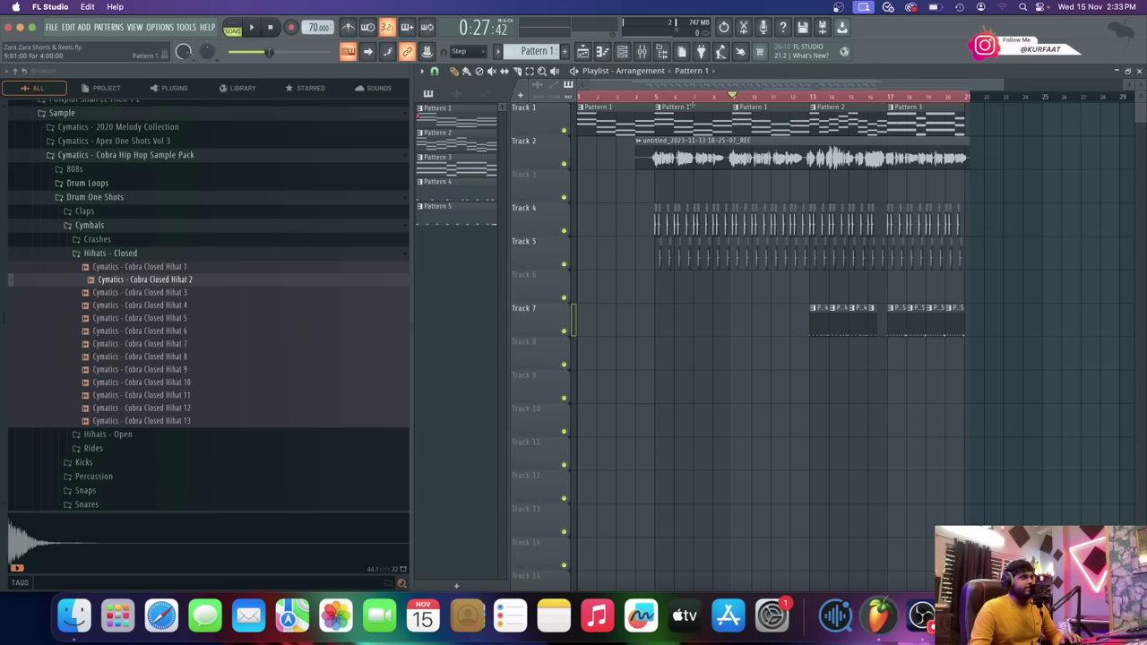
{"action": "left_click", "coordinate": [622, 51]}
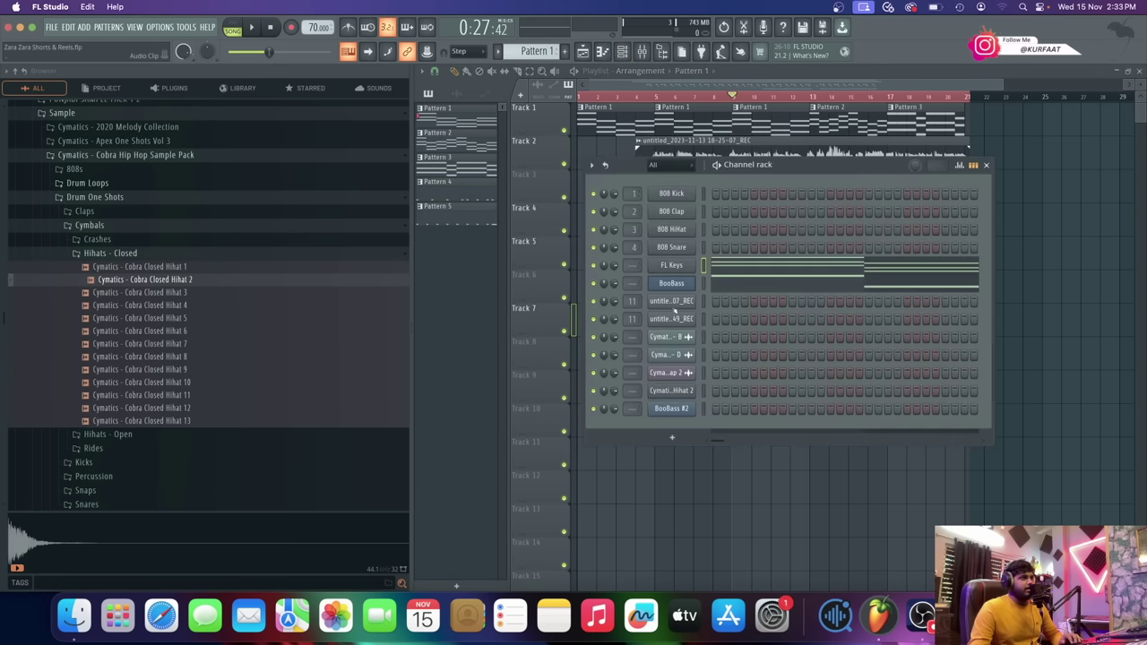
{"action": "left_click", "coordinate": [745, 281]}
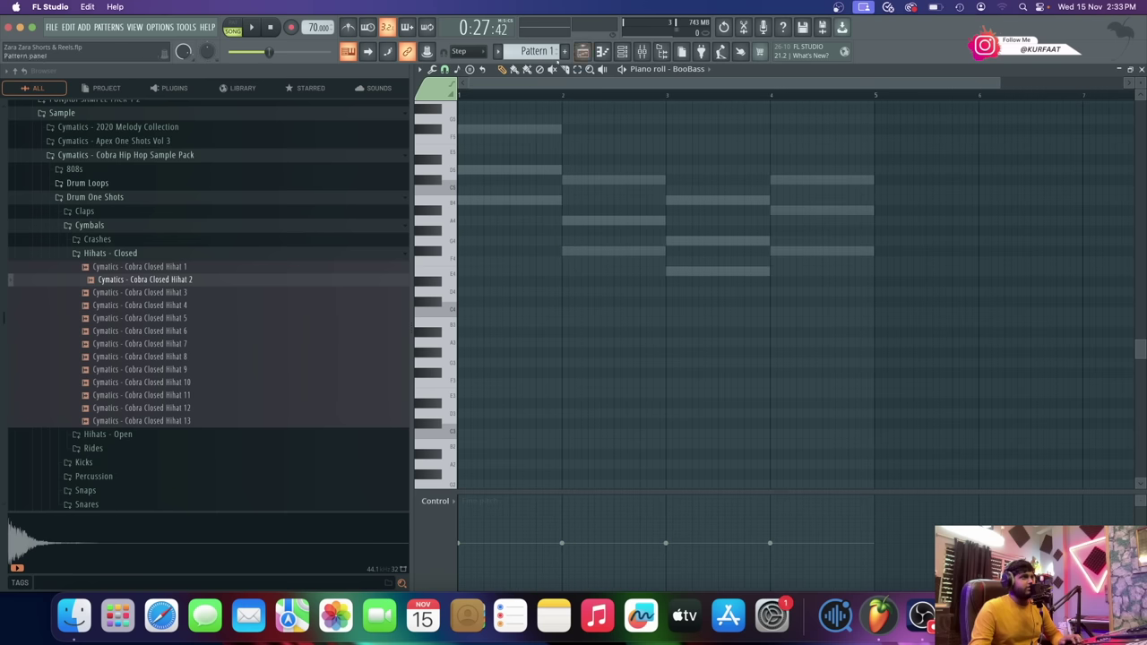
- Delete the original BooBass channel from the Channel rack and open the piano roll of BooBass #2
{"action": "left_click", "coordinate": [602, 51]}
{"action": "left_click", "coordinate": [622, 52]}
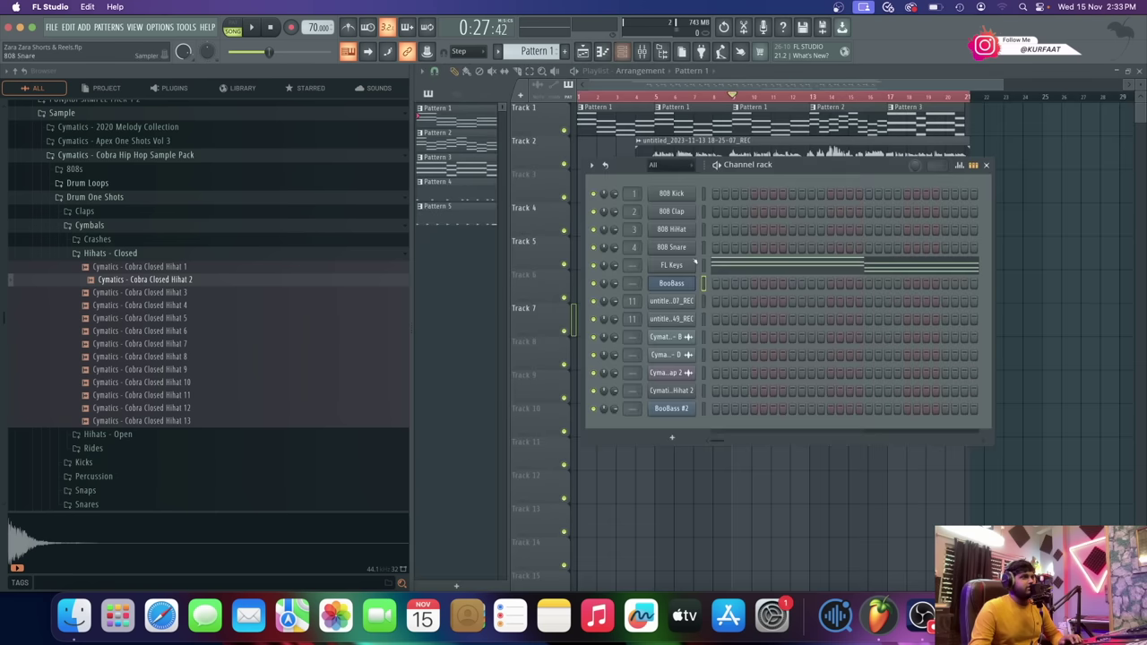
{"action": "right_click", "coordinate": [671, 408]}
{"action": "left_click", "coordinate": [717, 392]}
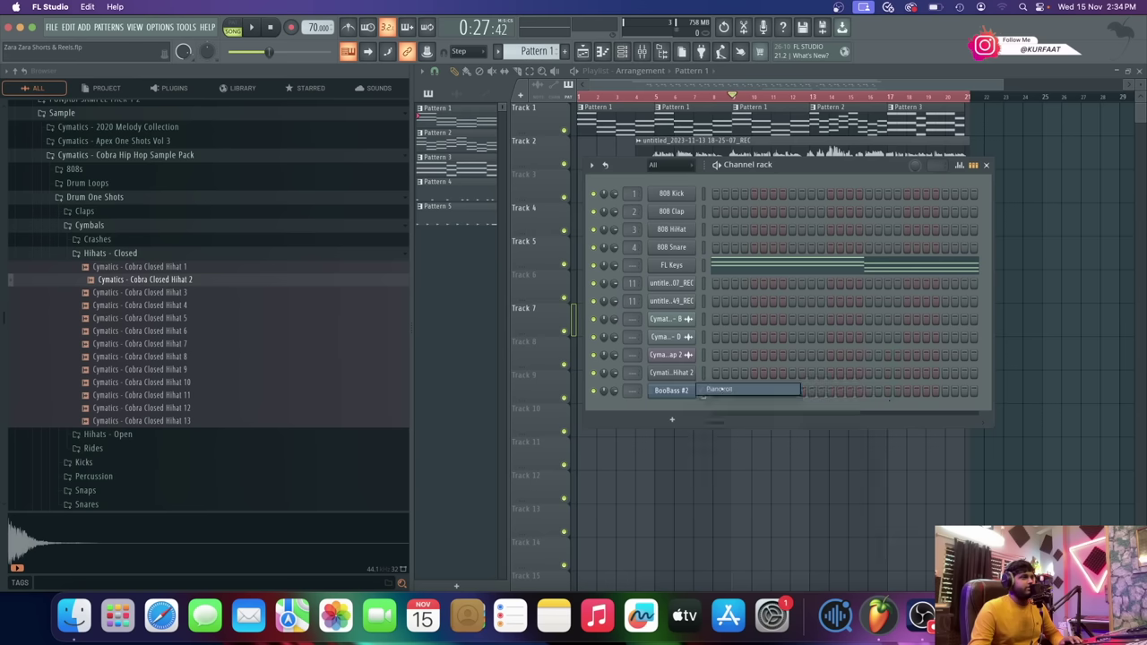
- Place a one-bar B4 bass note at the start of Pattern 1 and set the song position to bar 5
{"action": "left_click_drag", "start_coordinate": [461, 211], "coordinate": [376, 192]}
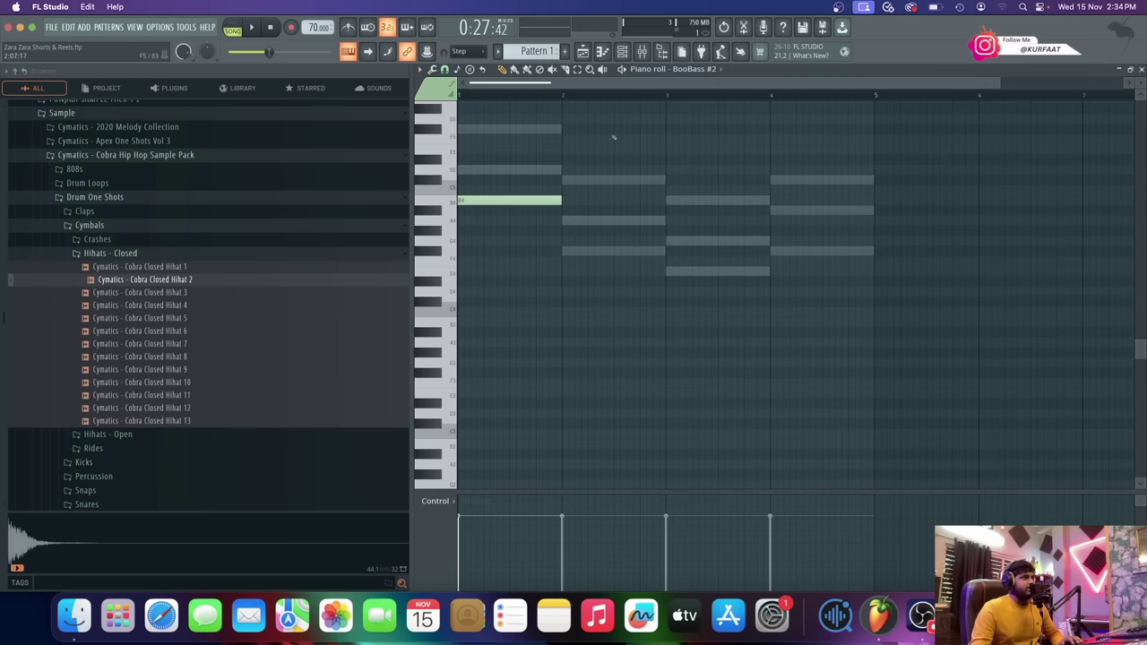
{"action": "left_click", "coordinate": [583, 51]}
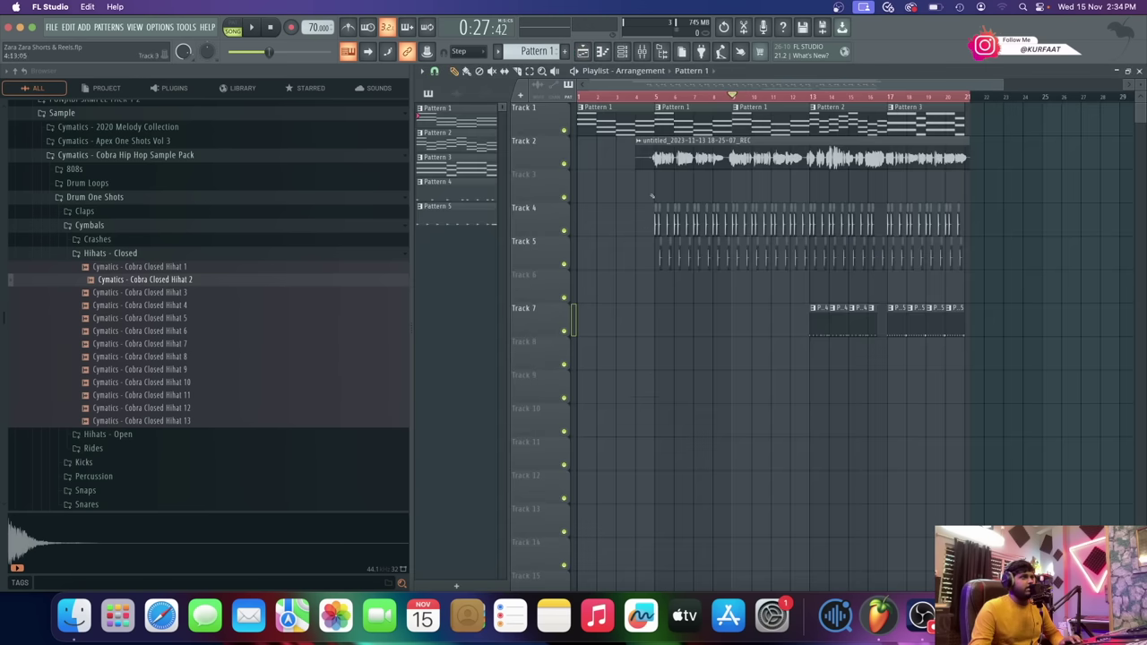
{"action": "left_click", "coordinate": [655, 96]}
{"action": "scroll", "coordinate": [659, 96], "scroll_direction": "up", "scroll_amount": 4}
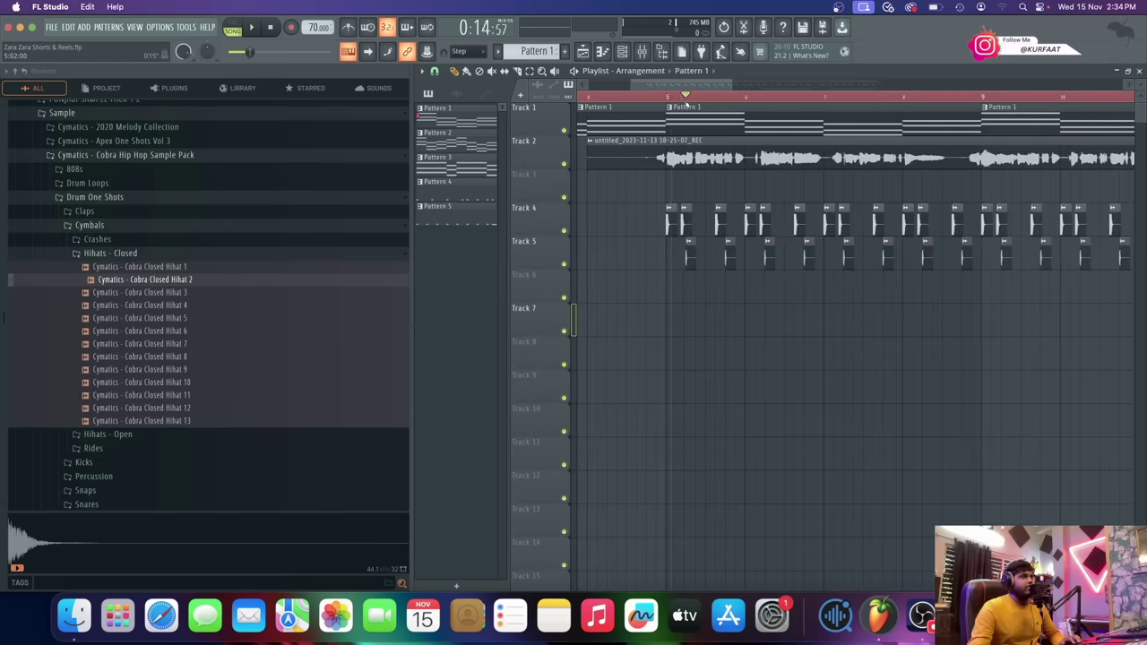
{"action": "left_click", "coordinate": [665, 96]}
{"action": "left_click", "coordinate": [621, 51]}
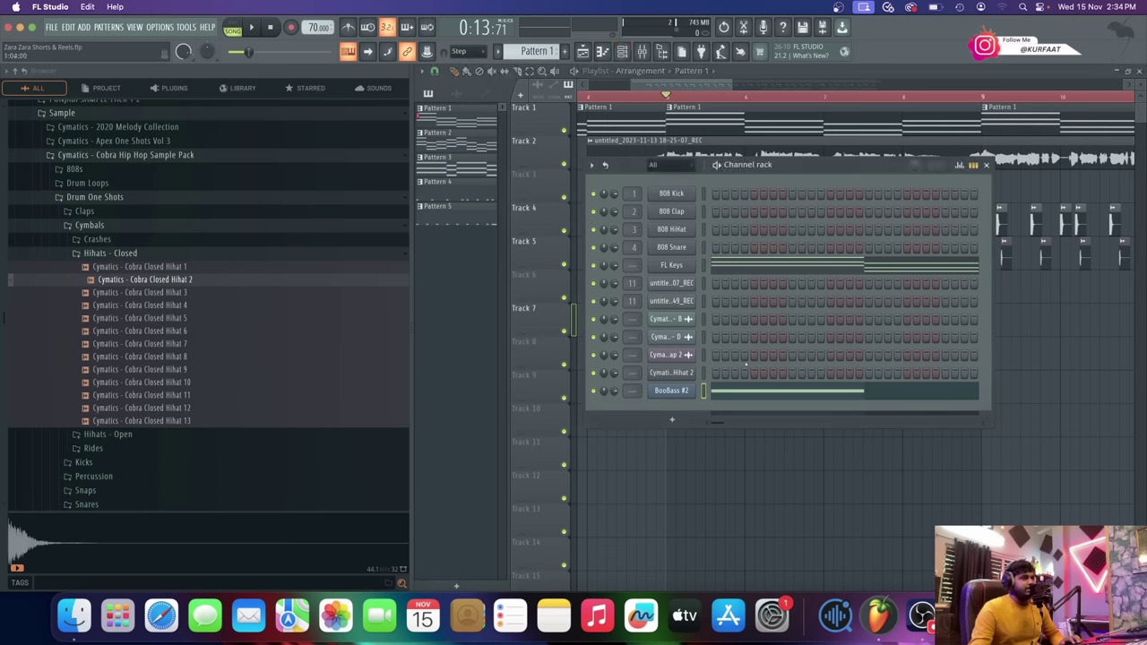
{"action": "left_click", "coordinate": [751, 391]}
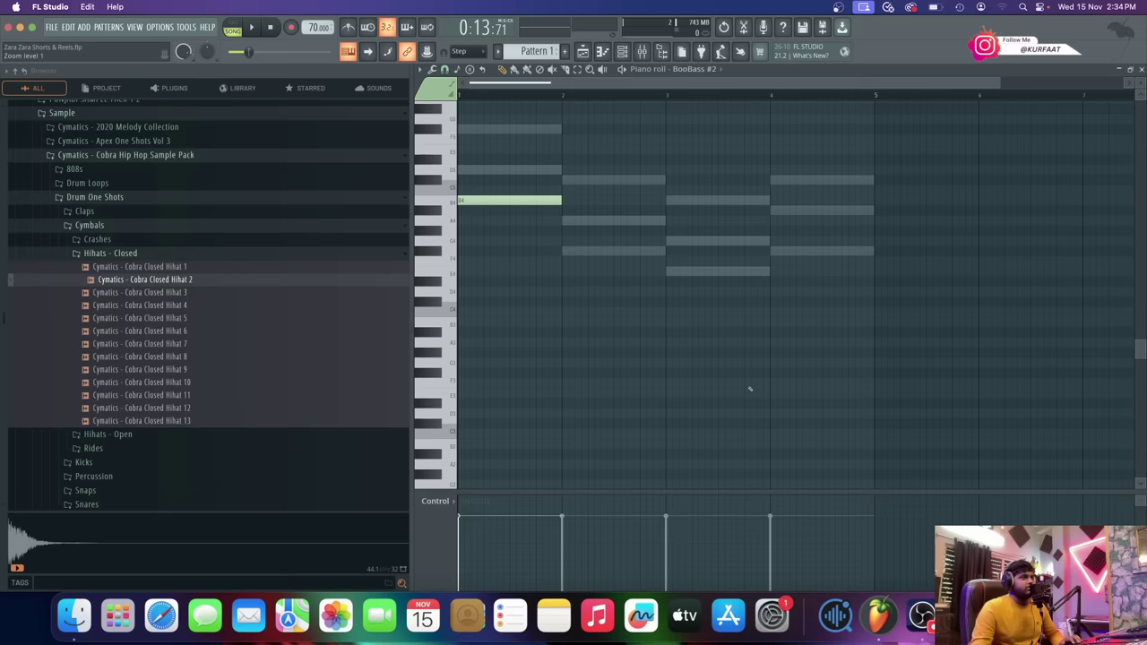
- Shorten the B4 bass note to a quarter bar and add a two-step B4 at step 11 of bar 1 while listening
{"action": "left_click", "coordinate": [571, 203]}
{"action": "right_click", "coordinate": [572, 202]}
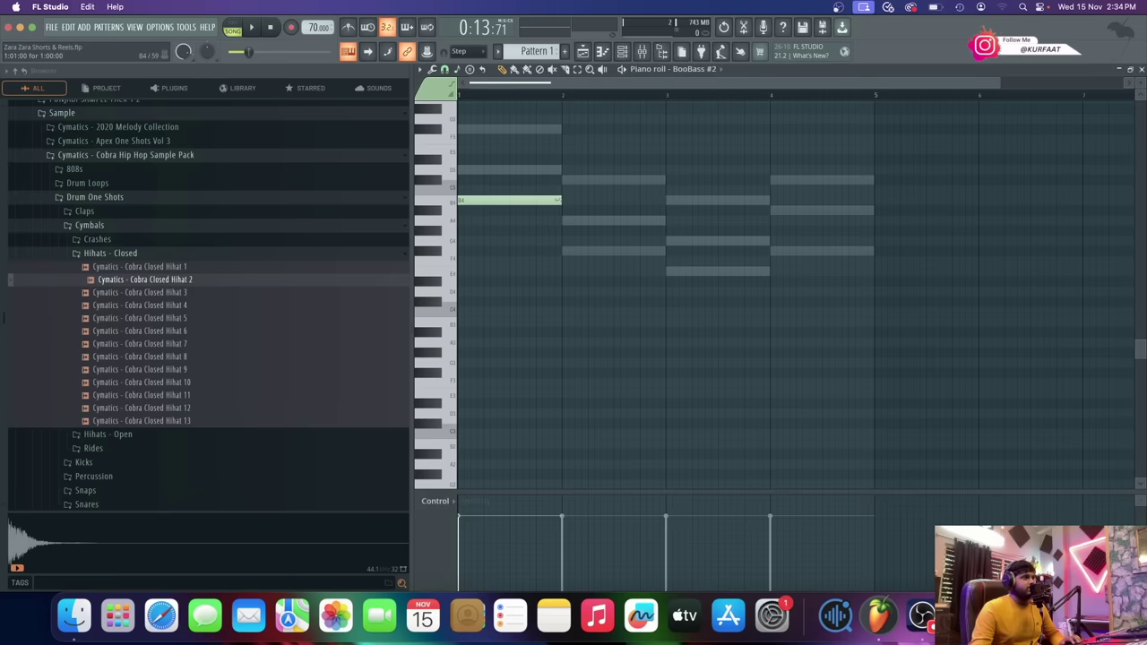
{"action": "left_click_drag", "start_coordinate": [557, 200], "coordinate": [498, 207]}
{"action": "key", "text": "space"}
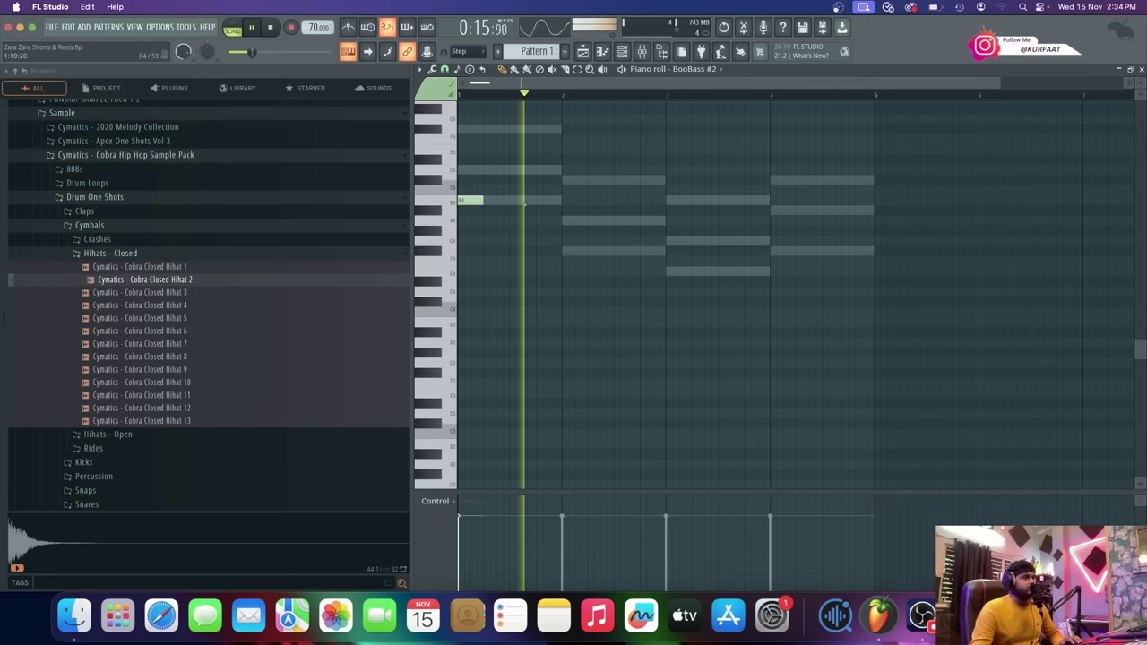
{"action": "scroll", "coordinate": [524, 206], "scroll_direction": "up", "scroll_amount": 3}
{"action": "scroll", "coordinate": [527, 206], "scroll_direction": "down", "scroll_amount": 1}
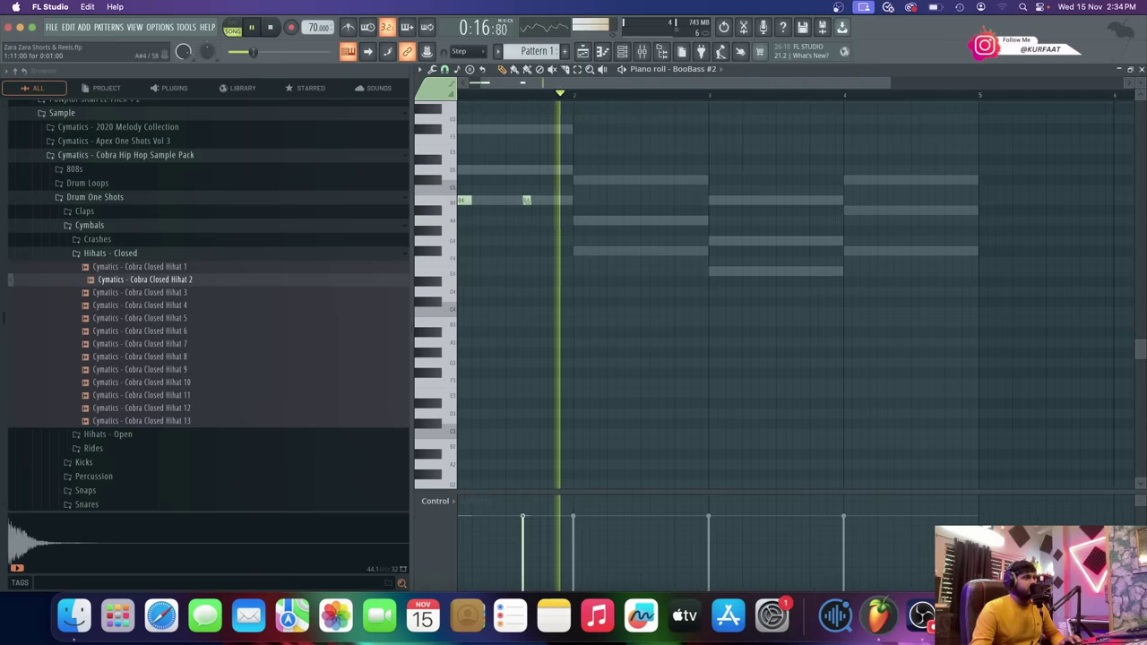
{"action": "key", "text": "space"}
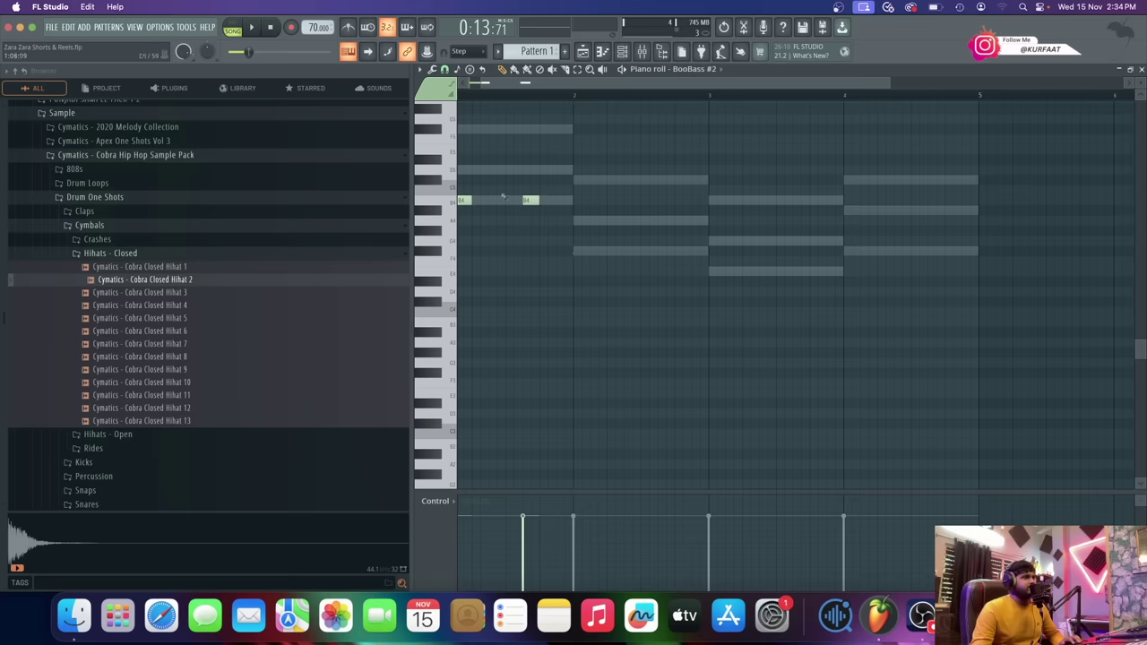
- Duplicate the two-note bass figure to F#4 in bar 2, E4 in bar 3 and F#4 in bar 4
{"action": "key", "text": "super+a"}
{"action": "mouse_move", "coordinate": [463, 201]}
{"action": "left_mouse_down"}
{"action": "mouse_move", "coordinate": [574, 231]}
{"action": "mouse_move", "coordinate": [598, 257]}
{"action": "mouse_move", "coordinate": [718, 272]}
{"action": "left_mouse_up"}
{"action": "key", "text": "super+z"}
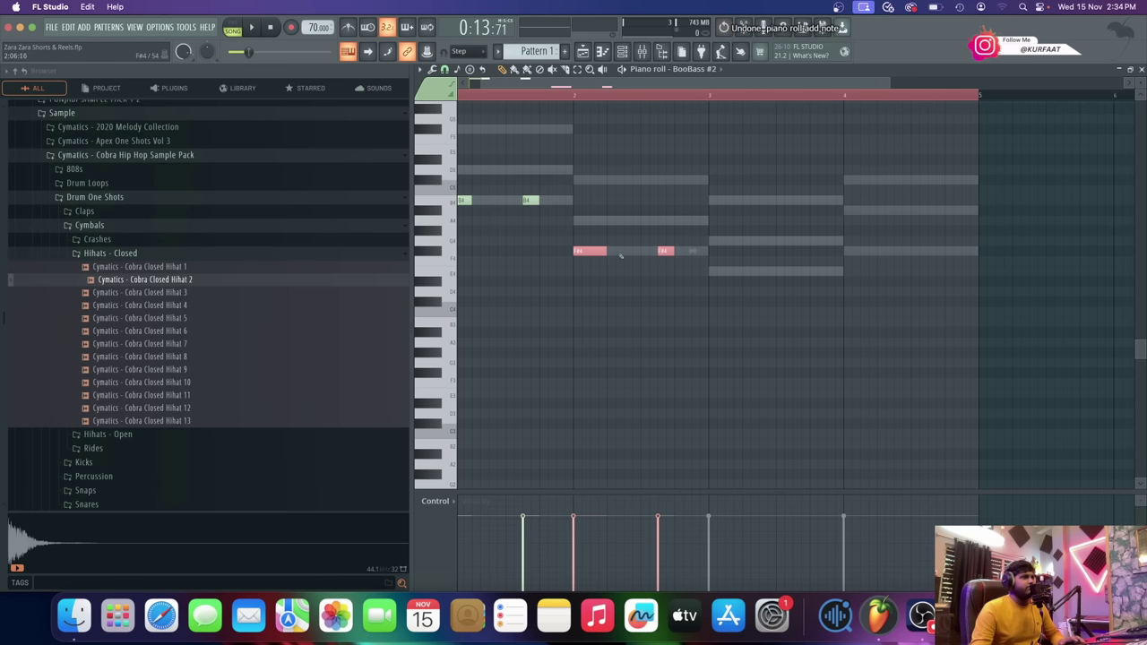
{"action": "mouse_move", "coordinate": [593, 253]}
{"action": "left_mouse_down"}
{"action": "mouse_move", "coordinate": [743, 274]}
{"action": "mouse_move", "coordinate": [728, 277]}
{"action": "left_mouse_up"}
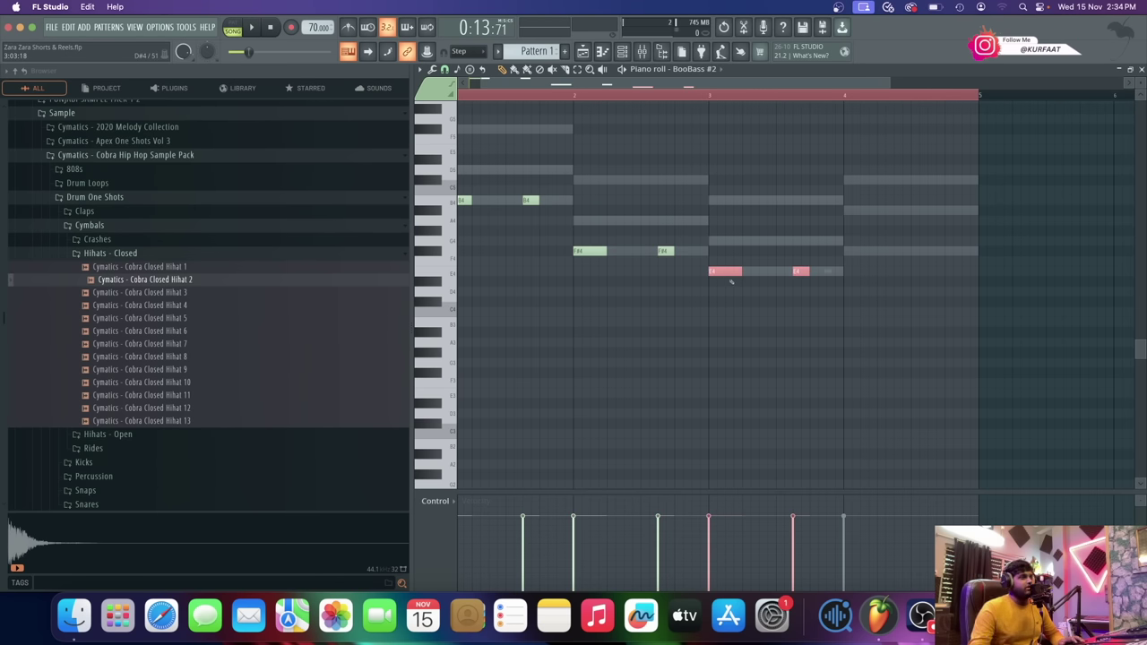
{"action": "left_click_drag", "start_coordinate": [727, 271], "coordinate": [862, 249]}
{"action": "scroll", "coordinate": [875, 276], "scroll_direction": "down", "scroll_amount": 2}
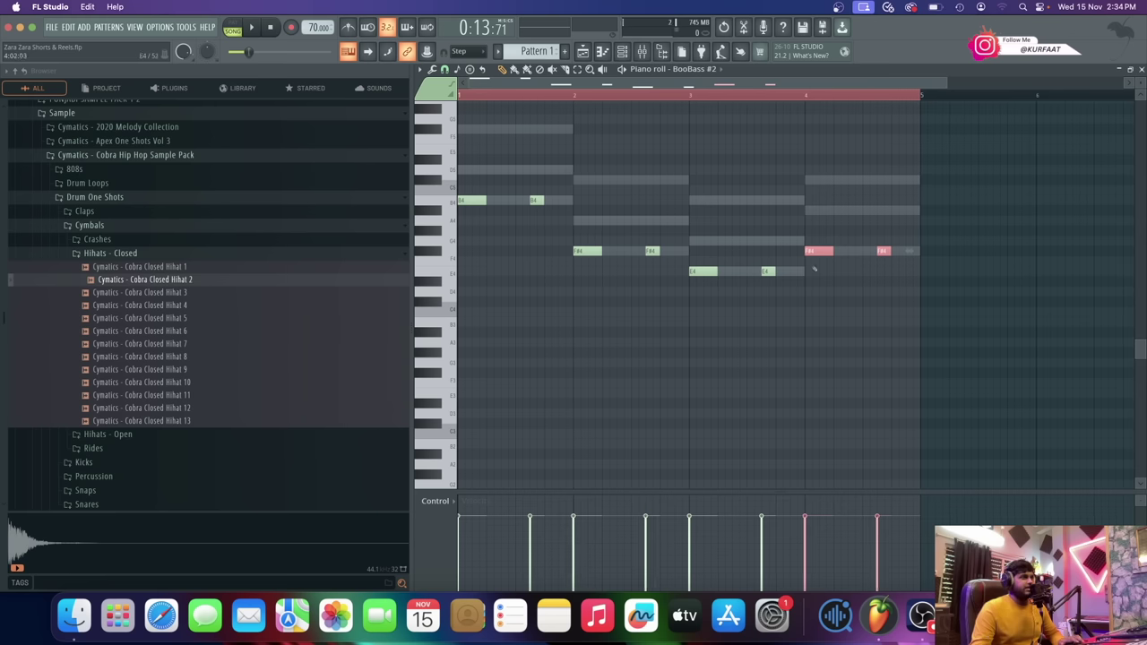
- Move all the BooBass #2 notes from Pattern 1 into the empty Pattern 6
{"action": "scroll", "coordinate": [549, 52], "scroll_direction": "up", "scroll_amount": 2}
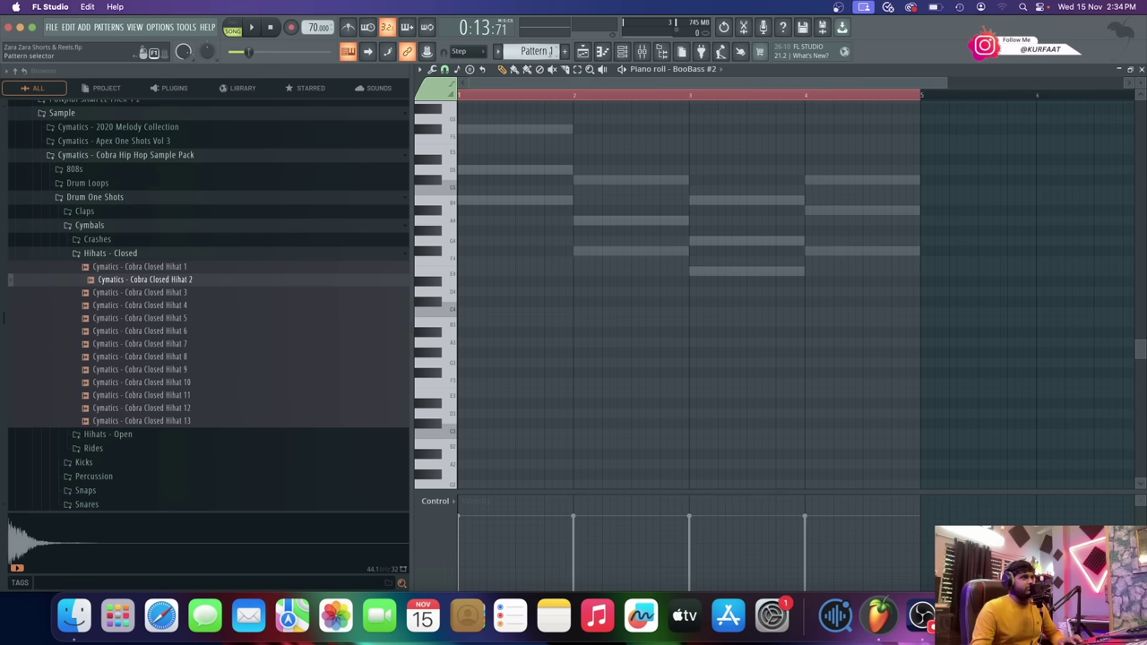
{"action": "scroll", "coordinate": [538, 51], "scroll_direction": "up", "scroll_amount": 1}
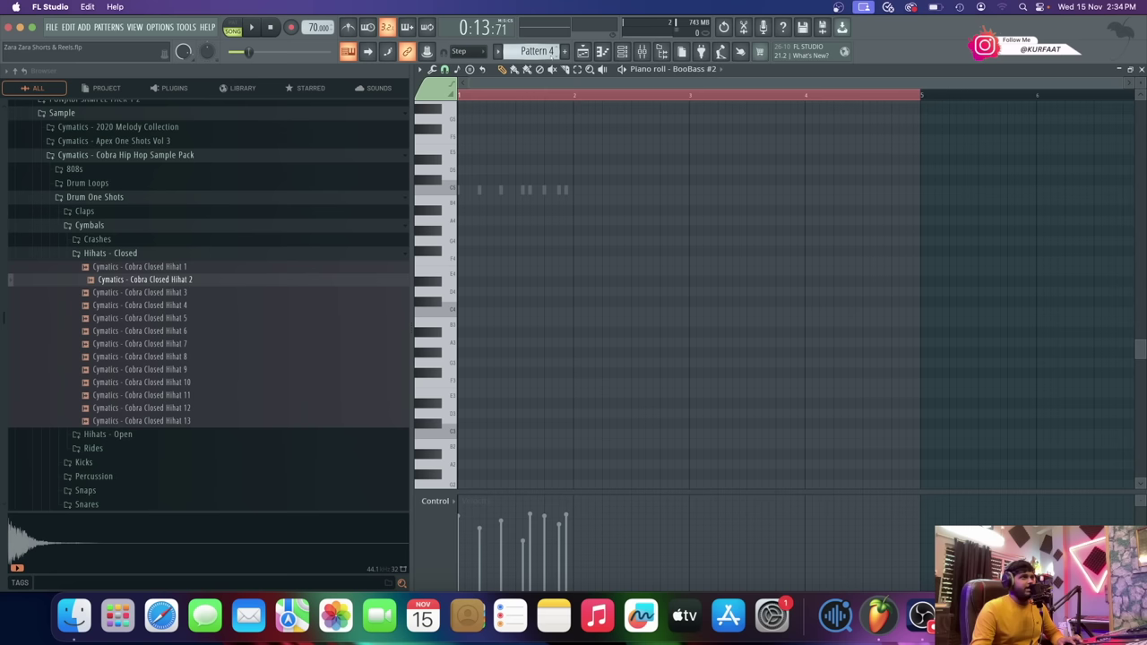
{"action": "key", "text": "super+v"}
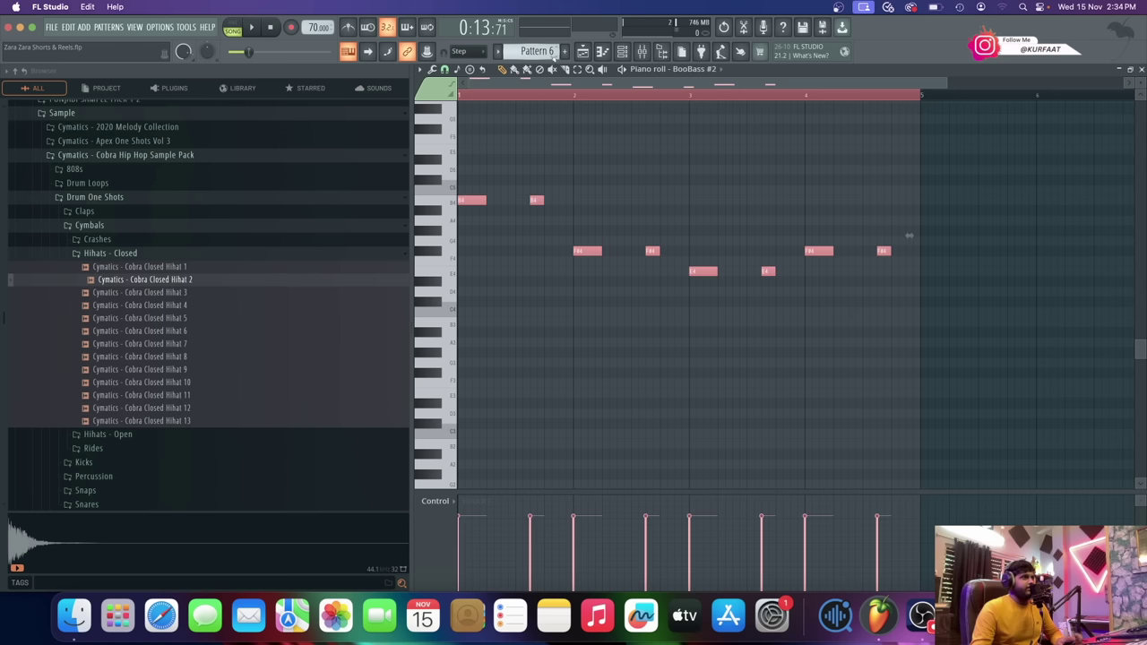
- Place a Pattern 6 clip on Track 8 of the playlist, starting at bar 9
{"action": "key", "text": "F5"}
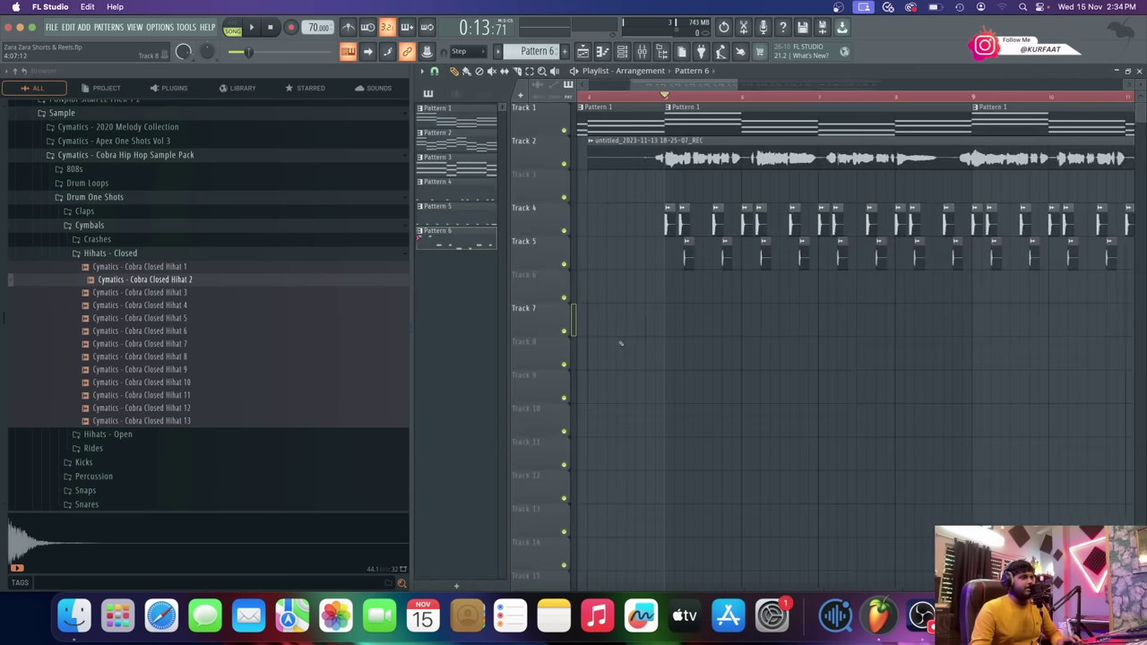
{"action": "scroll", "coordinate": [755, 379], "scroll_direction": "up", "scroll_amount": 2}
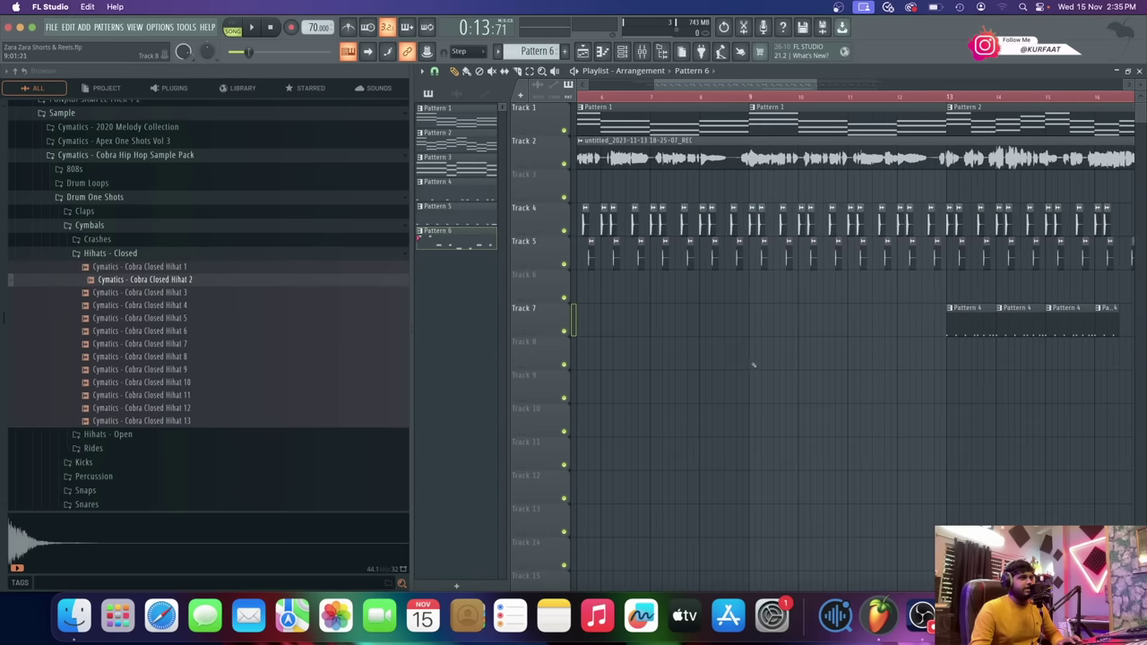
{"action": "left_click", "coordinate": [745, 360]}
{"action": "scroll", "coordinate": [764, 98], "scroll_direction": "down", "scroll_amount": 2}
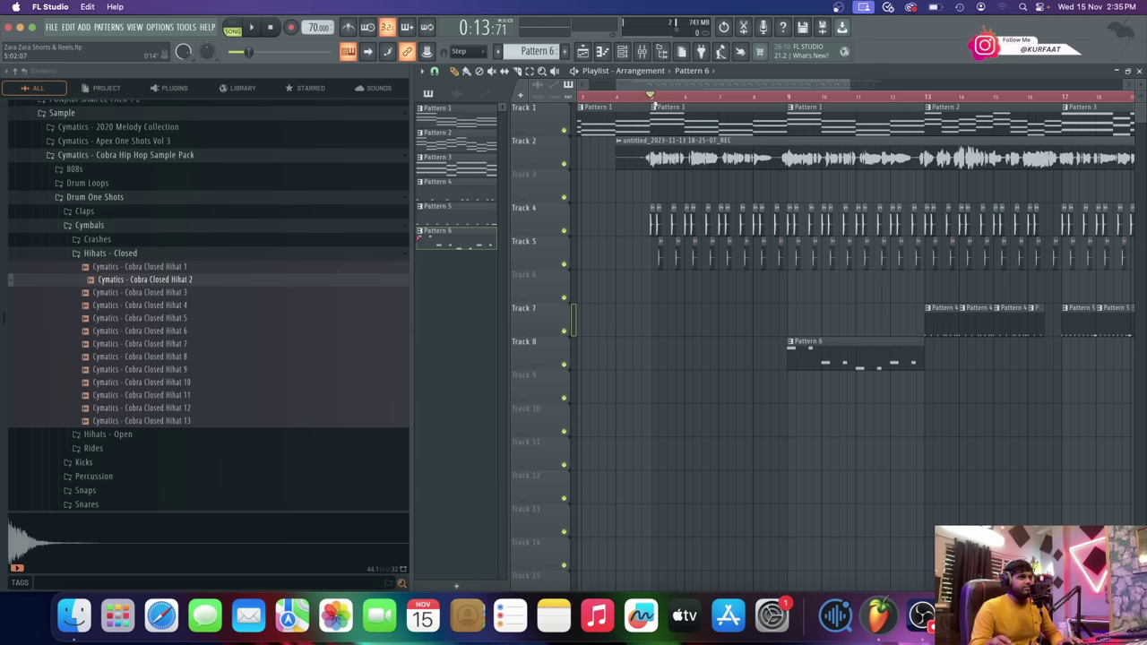
- Play the arrangement from bar 5 to hear how the bass line in Pattern 6 fits from bar 9
{"action": "key", "text": "space"}
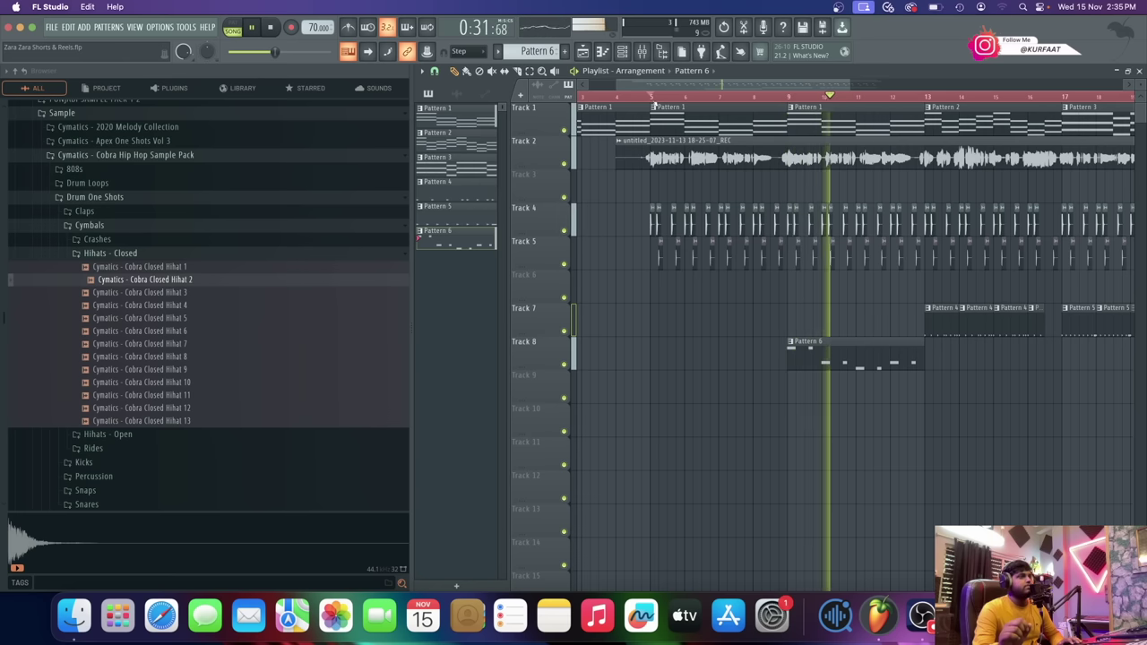
{"action": "scroll", "coordinate": [654, 105], "scroll_direction": "down", "scroll_amount": 3}
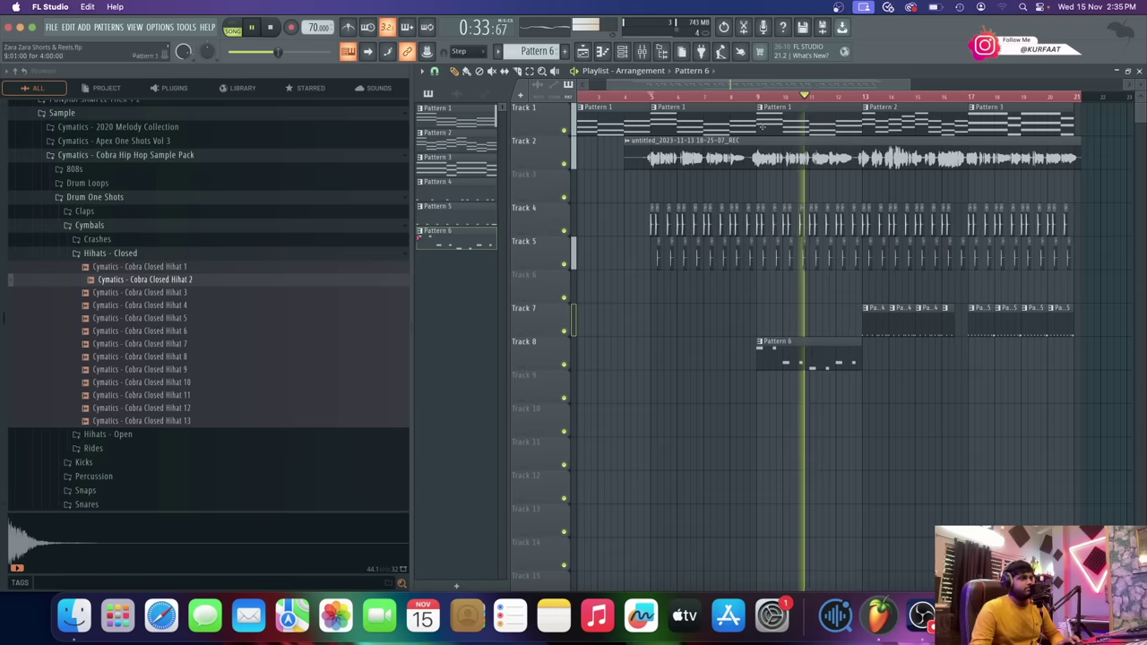
{"action": "scroll", "coordinate": [792, 394], "scroll_direction": "up", "scroll_amount": 3}
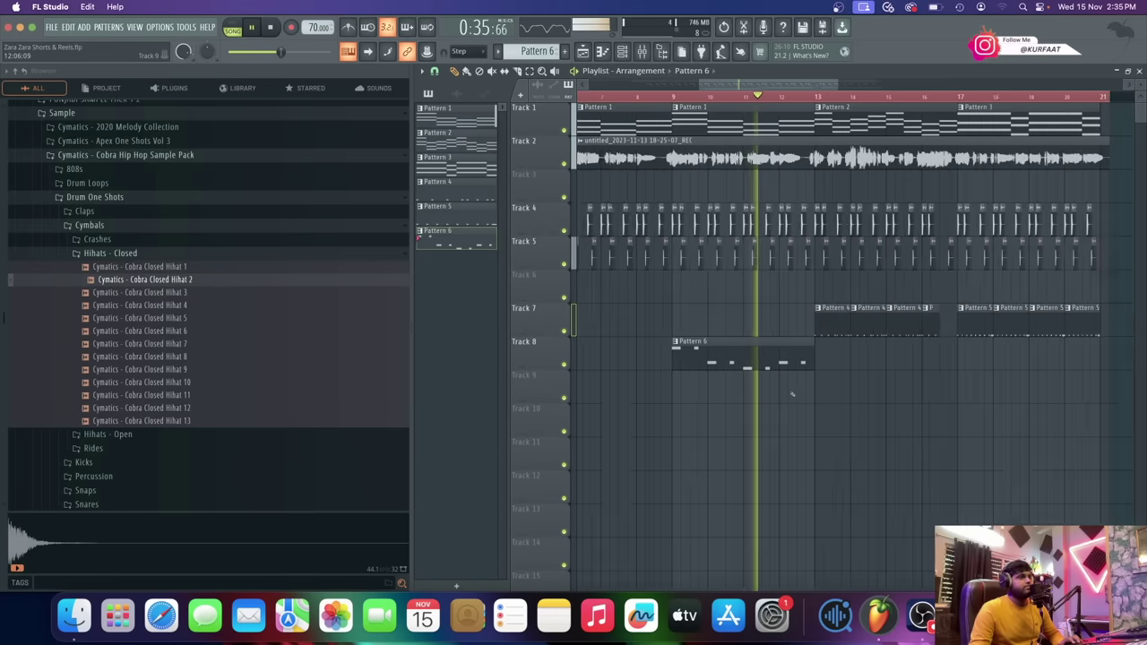
{"action": "scroll", "coordinate": [788, 393], "scroll_direction": "up", "scroll_amount": 3}
{"action": "scroll", "coordinate": [786, 393], "scroll_direction": "down", "scroll_amount": 4}
{"action": "scroll", "coordinate": [784, 395], "scroll_direction": "up", "scroll_amount": 2}
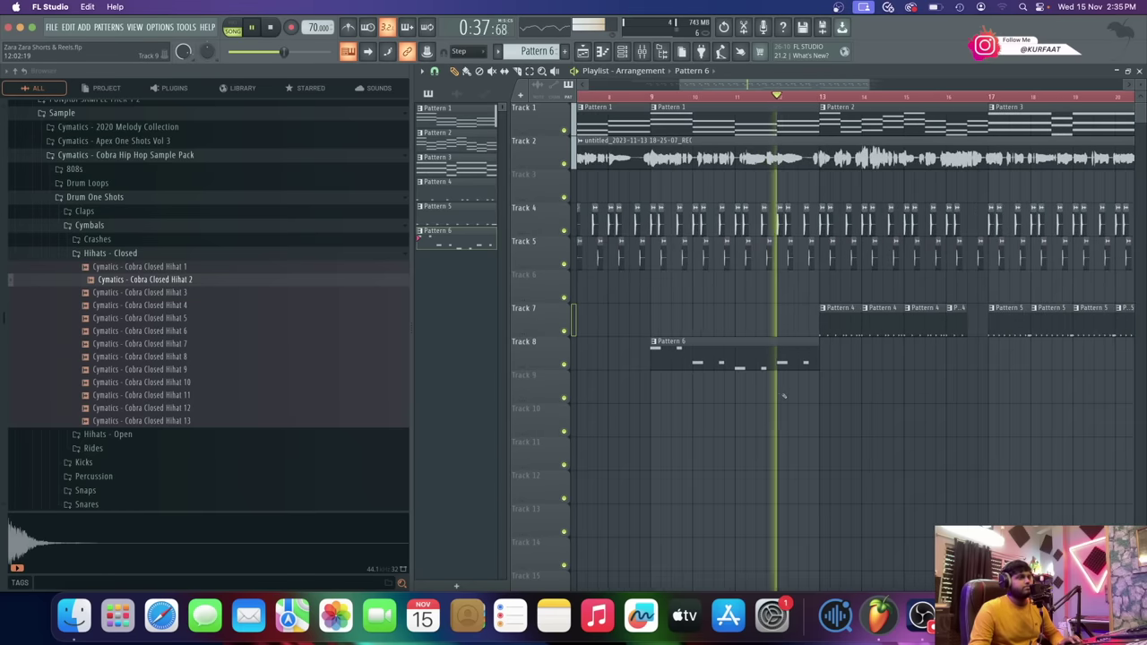
{"action": "scroll", "coordinate": [788, 363], "scroll_direction": "up", "scroll_amount": 2}
{"action": "scroll", "coordinate": [790, 360], "scroll_direction": "up", "scroll_amount": 1}
- Try a second Pattern 6 clip on Track 8 at bar 13, stop playback and delete that clip
{"action": "left_click_drag", "start_coordinate": [839, 360], "coordinate": [826, 362]}
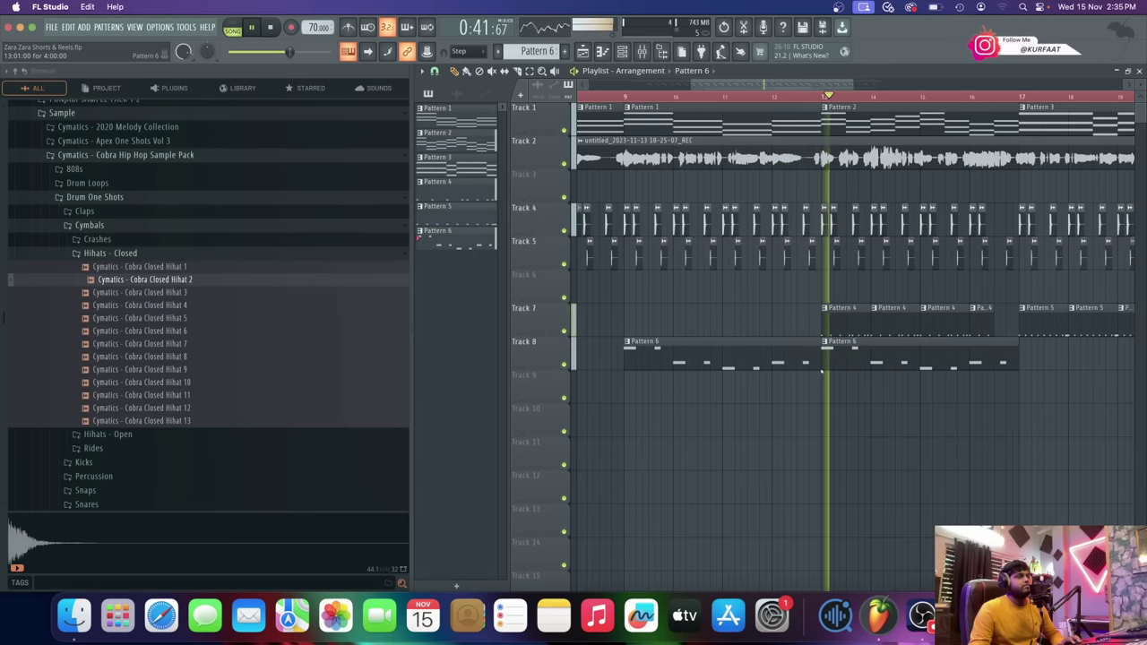
{"action": "scroll", "coordinate": [834, 368], "scroll_direction": "down", "scroll_amount": 2}
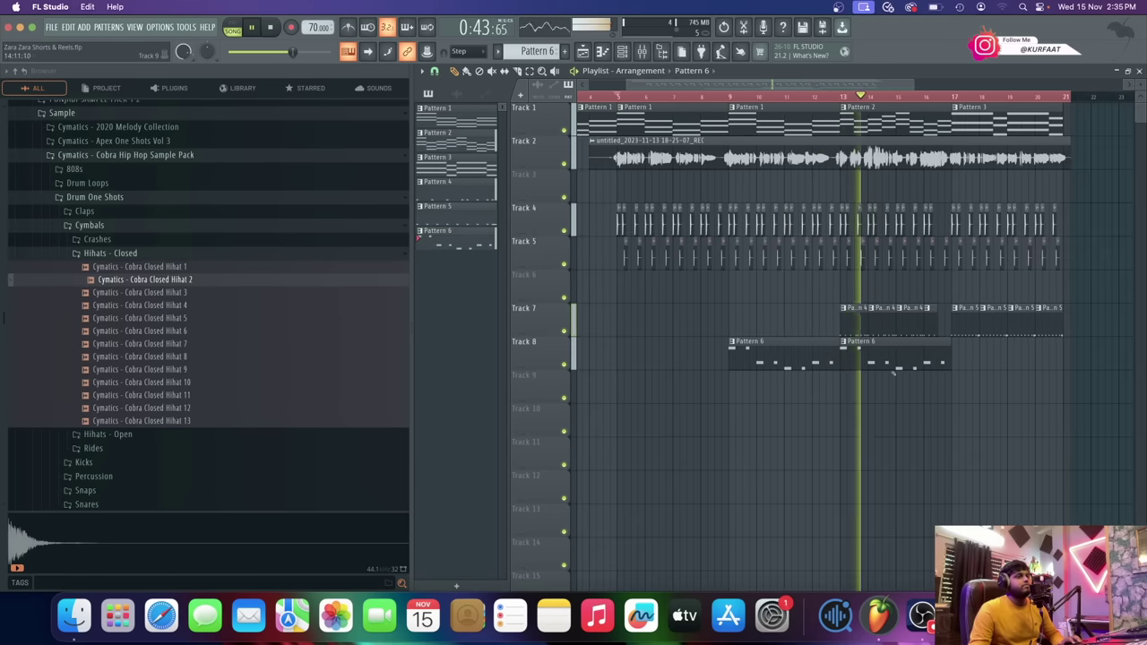
{"action": "scroll", "coordinate": [887, 368], "scroll_direction": "up", "scroll_amount": 2}
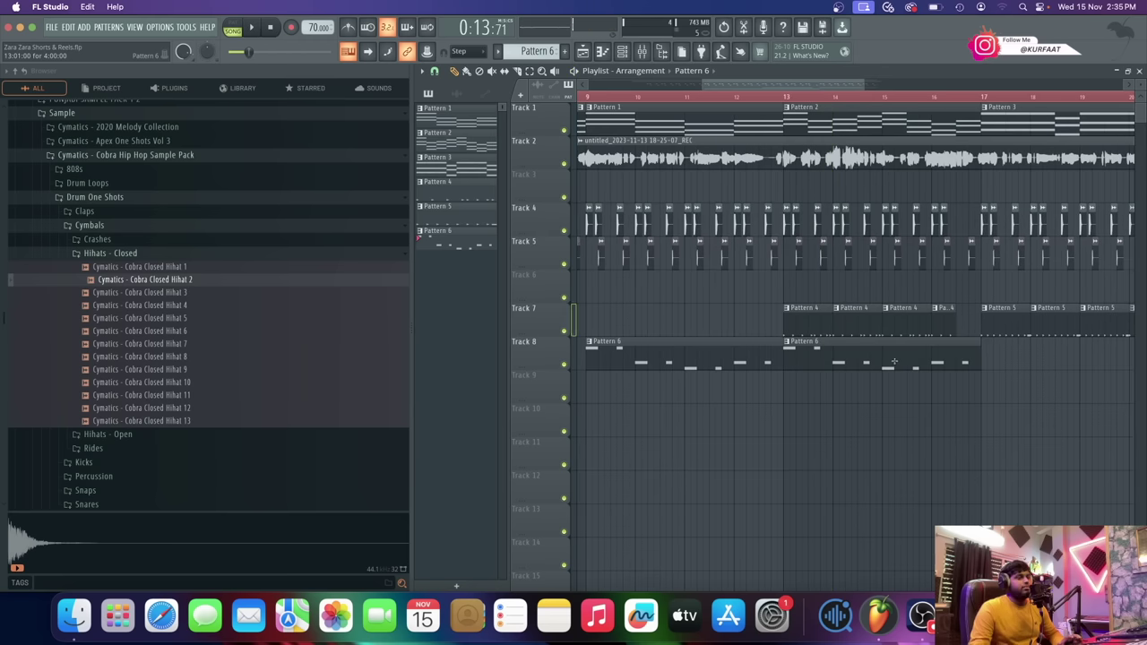
{"action": "scroll", "coordinate": [893, 361], "scroll_direction": "down", "scroll_amount": 2}
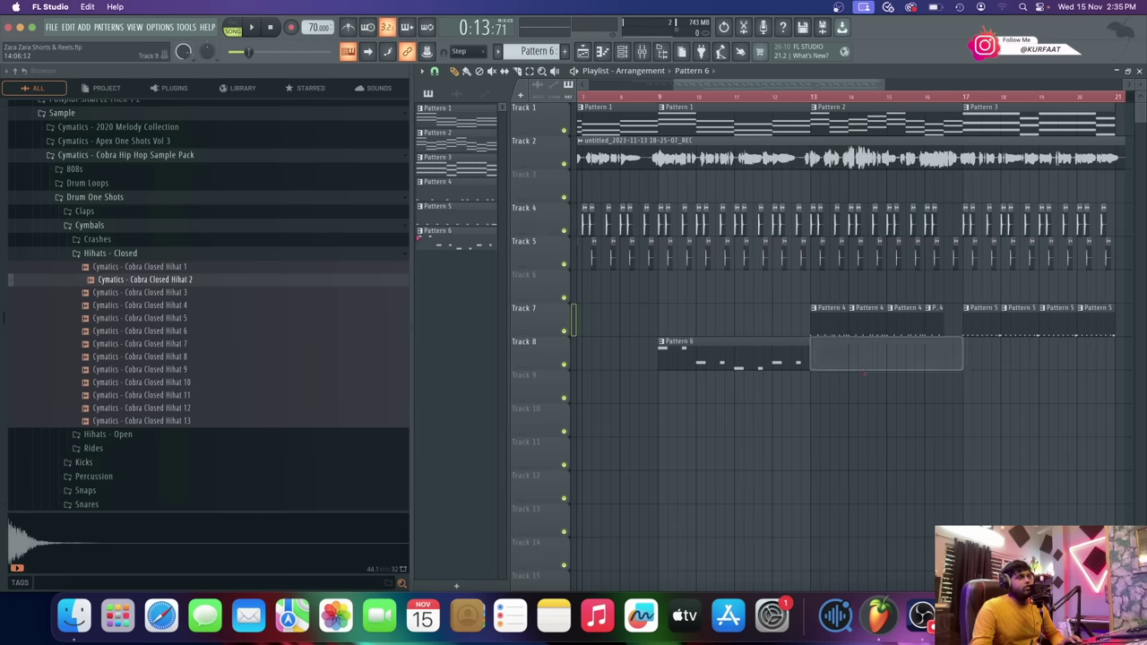
{"action": "right_click", "coordinate": [843, 358]}
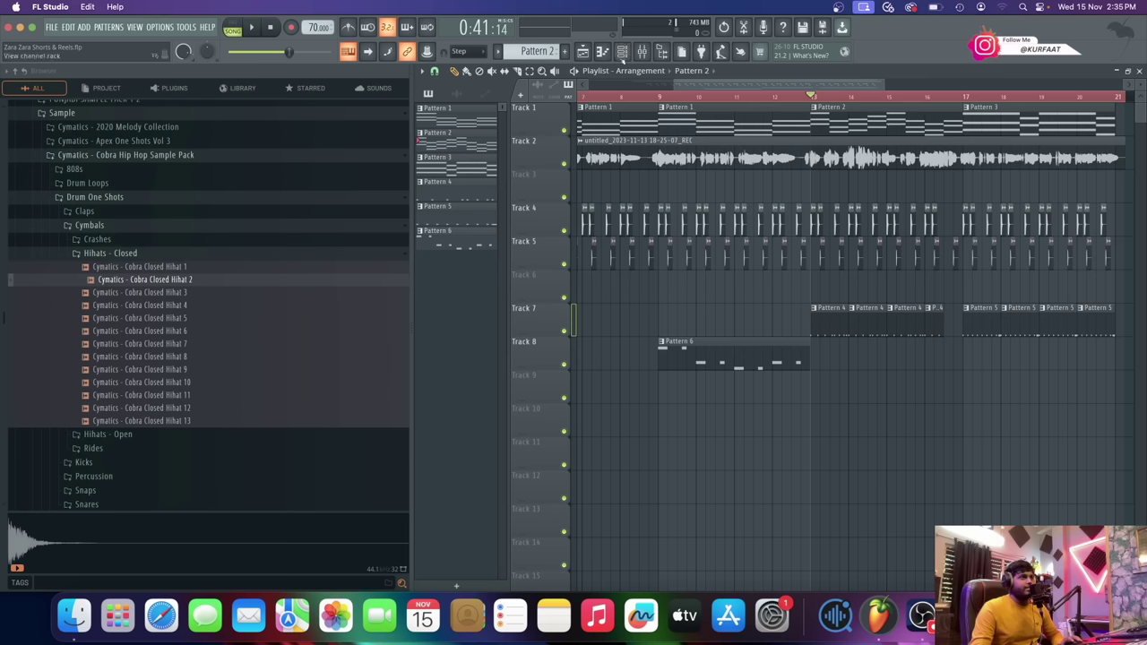
- Open the piano roll of BooBass #2 in Pattern 2
{"action": "left_click", "coordinate": [622, 51]}
{"action": "right_click", "coordinate": [677, 392]}
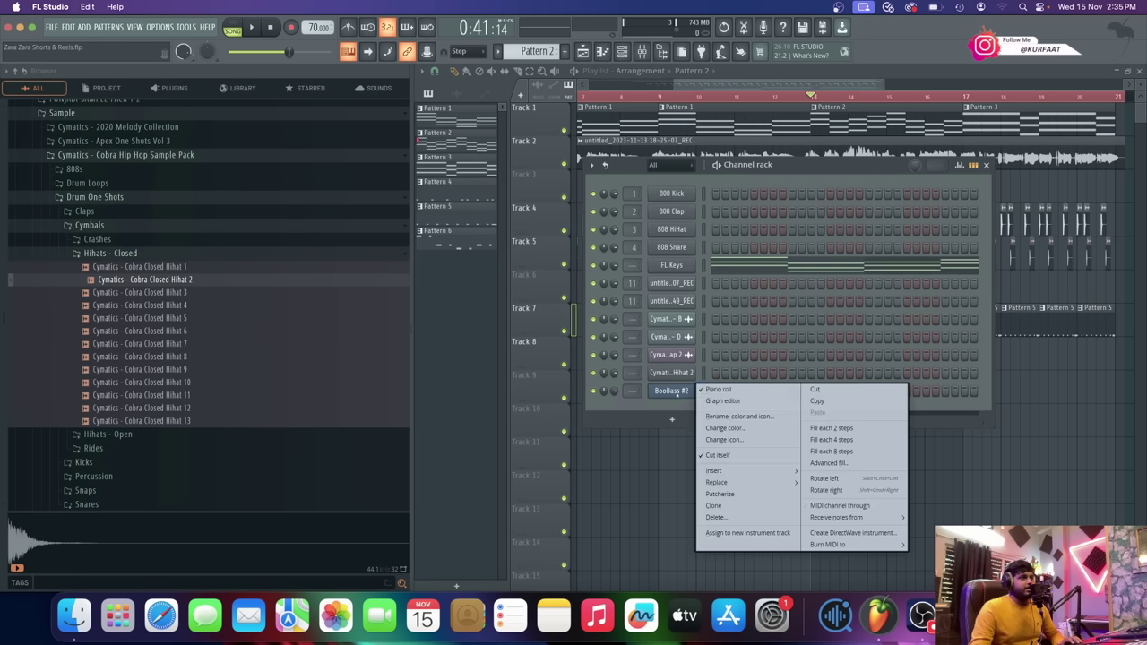
{"action": "left_click", "coordinate": [719, 389]}
{"action": "right_click", "coordinate": [676, 393]}
{"action": "left_click", "coordinate": [719, 391]}
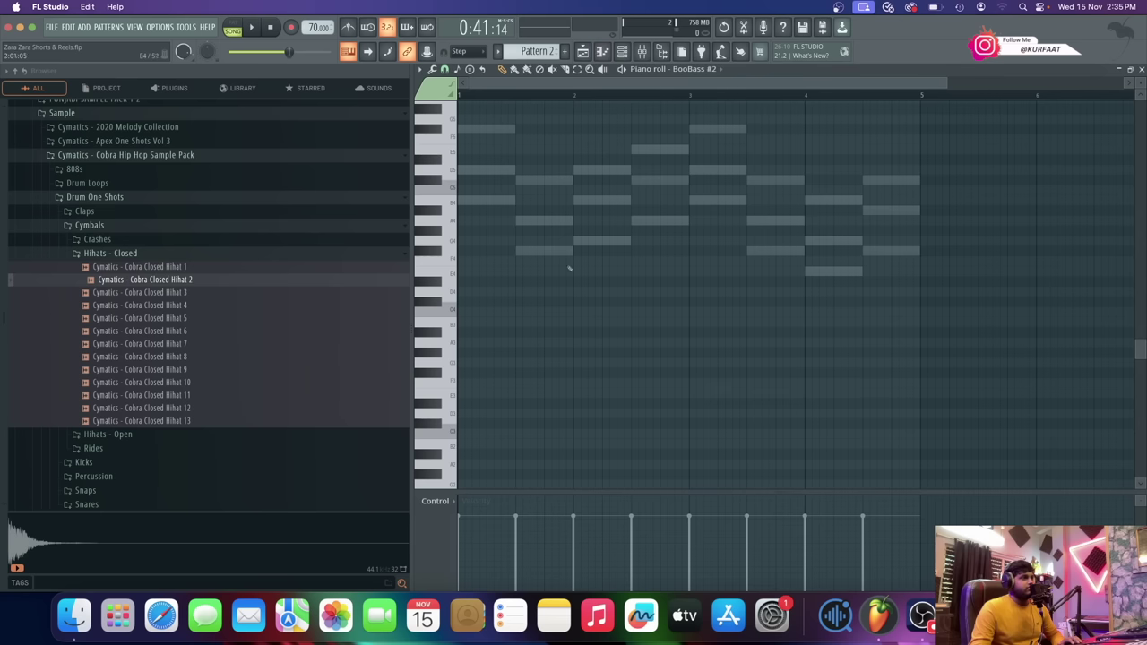
- Draw BooBass #2 notes B4, F#4, G4, a short B4 and A4 across bars 1 and 2, following the chords during playback
{"action": "left_click_drag", "start_coordinate": [466, 230], "coordinate": [421, 197]}
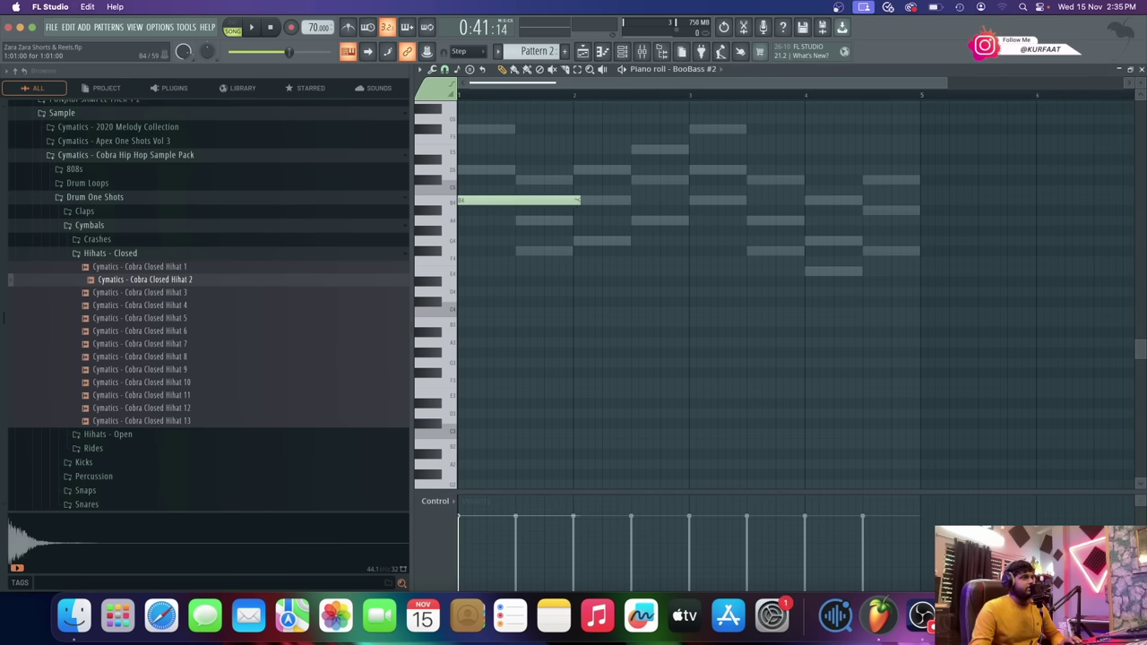
{"action": "key", "text": "space"}
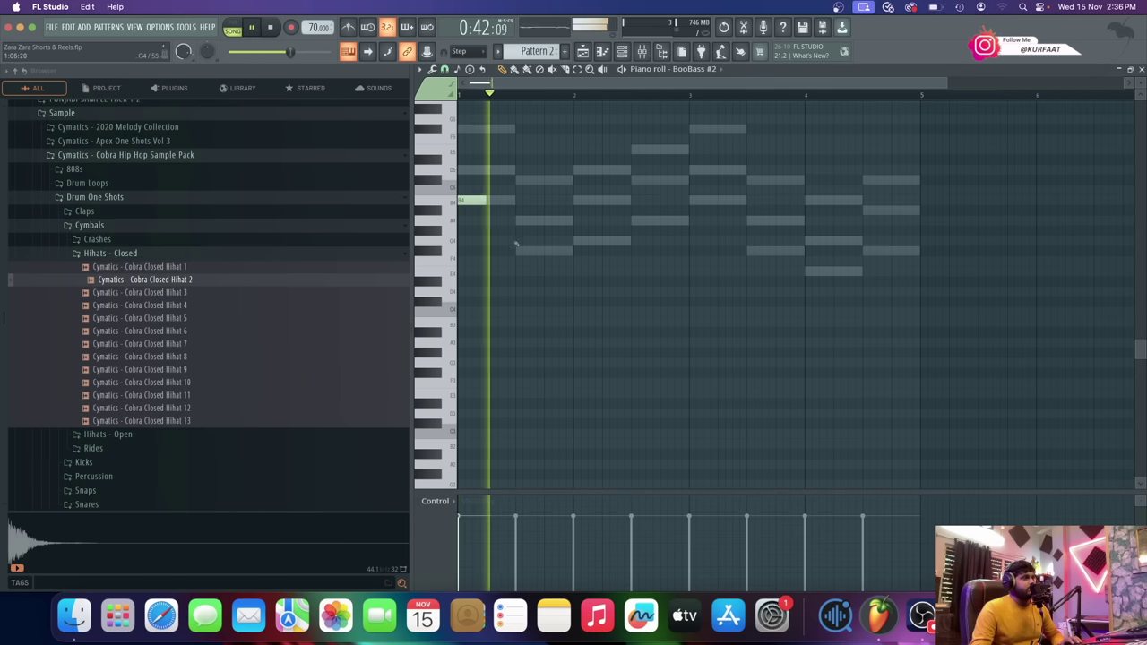
{"action": "left_click", "coordinate": [529, 250]}
{"action": "left_click", "coordinate": [581, 240]}
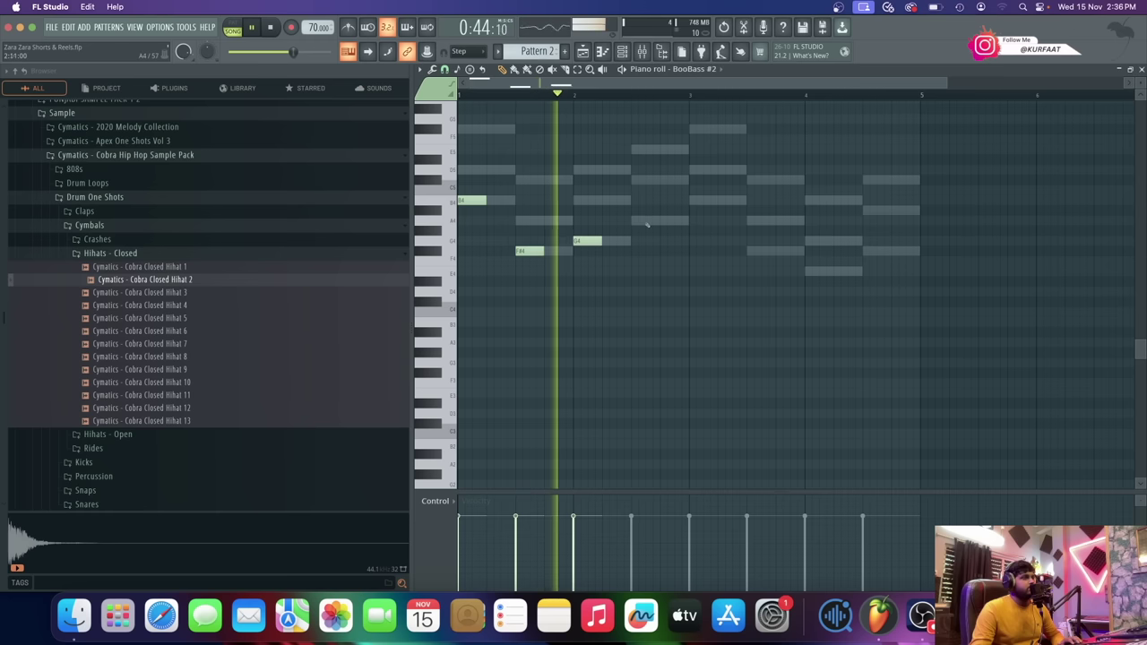
{"action": "left_click", "coordinate": [622, 201]}
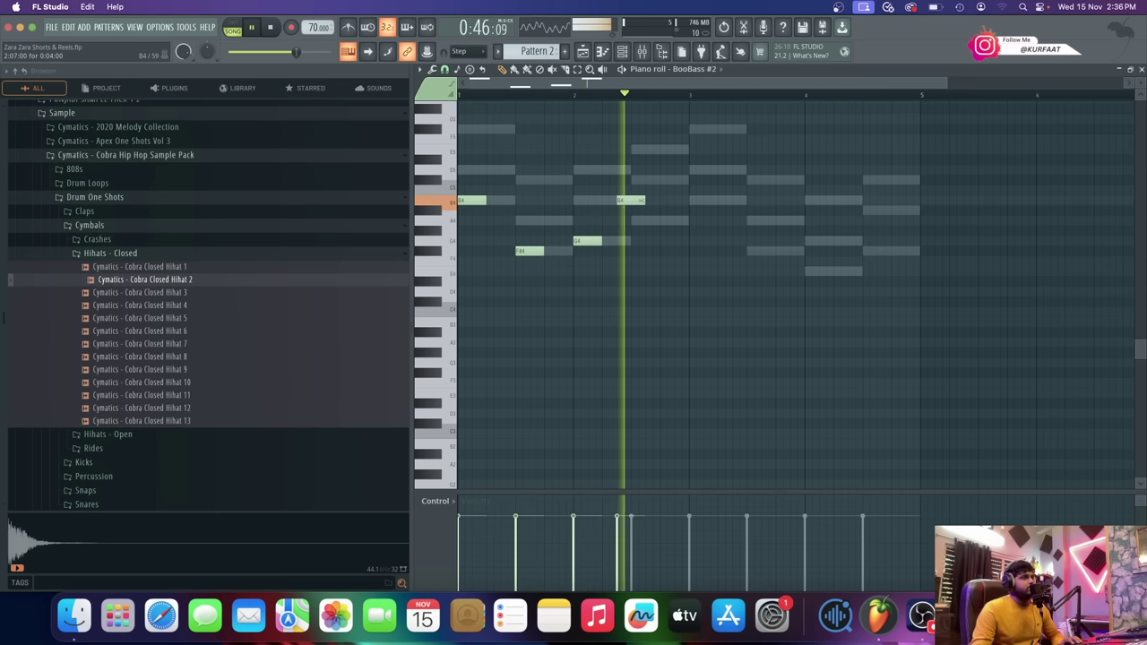
{"action": "left_click", "coordinate": [636, 220]}
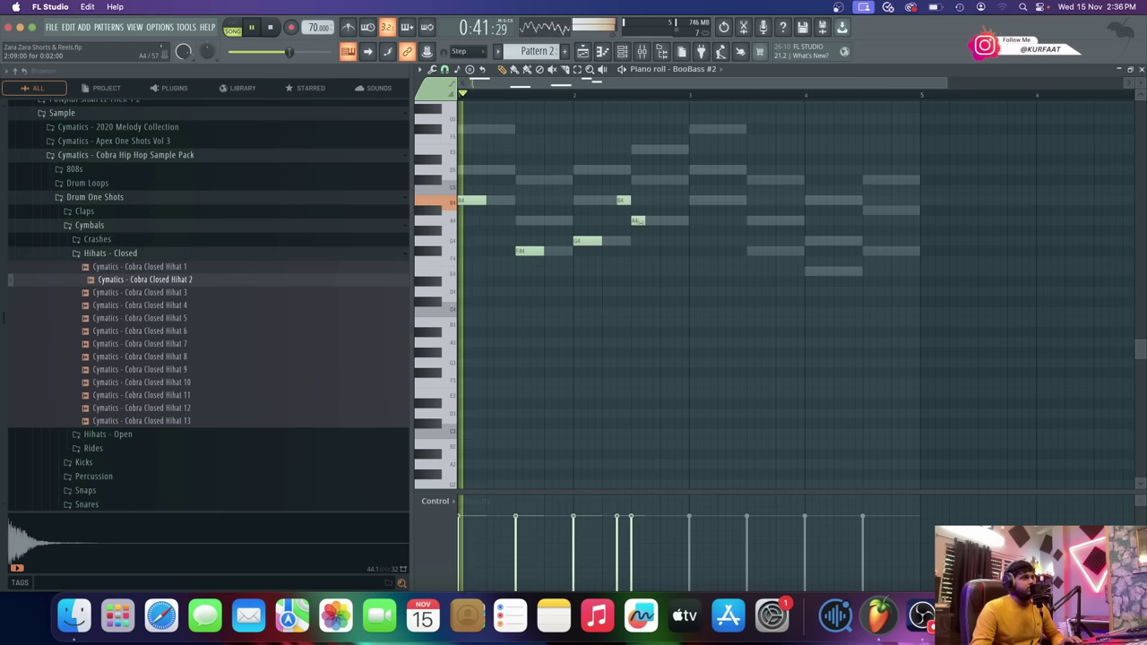
{"action": "key", "text": "space"}
- Try a short A4 passing note at the end of bar 1 and remove the short B4 in bar 2
{"action": "scroll", "coordinate": [559, 224], "scroll_direction": "up", "scroll_amount": 3, "text": "ctrl"}
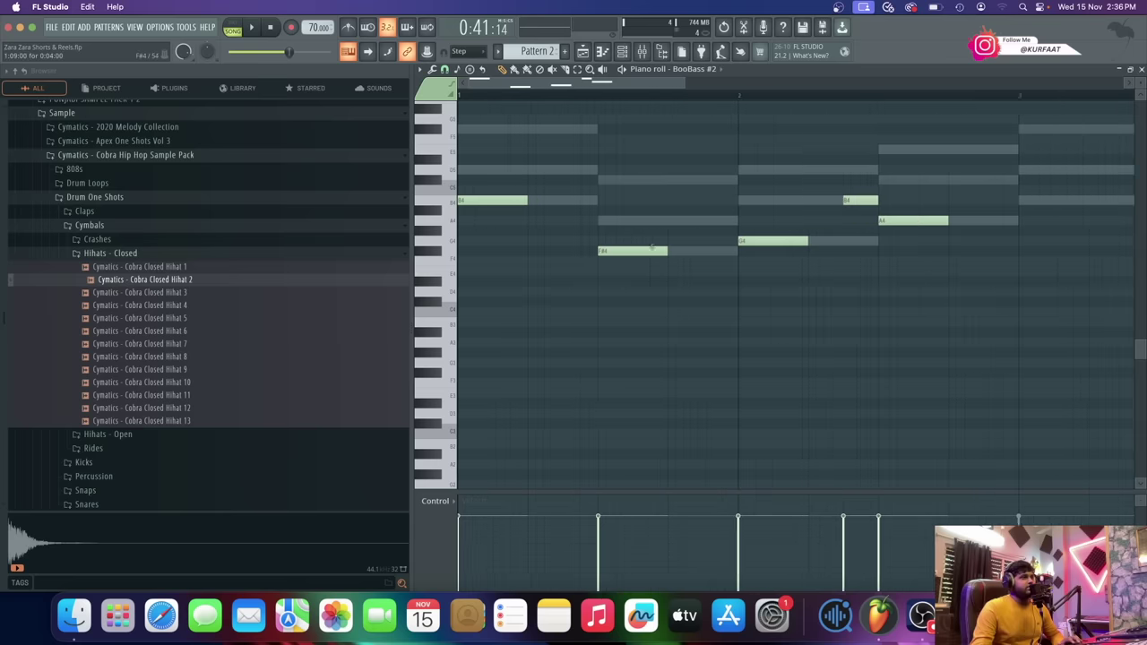
{"action": "scroll", "coordinate": [563, 219], "scroll_direction": "up", "scroll_amount": 2}
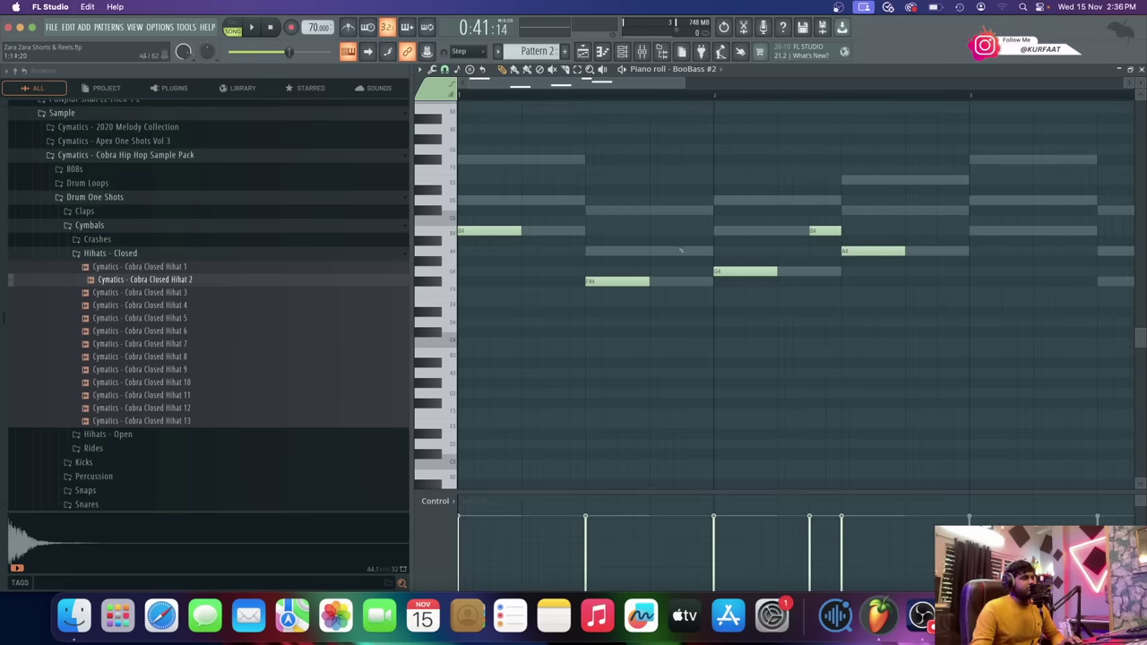
{"action": "key", "text": "space"}
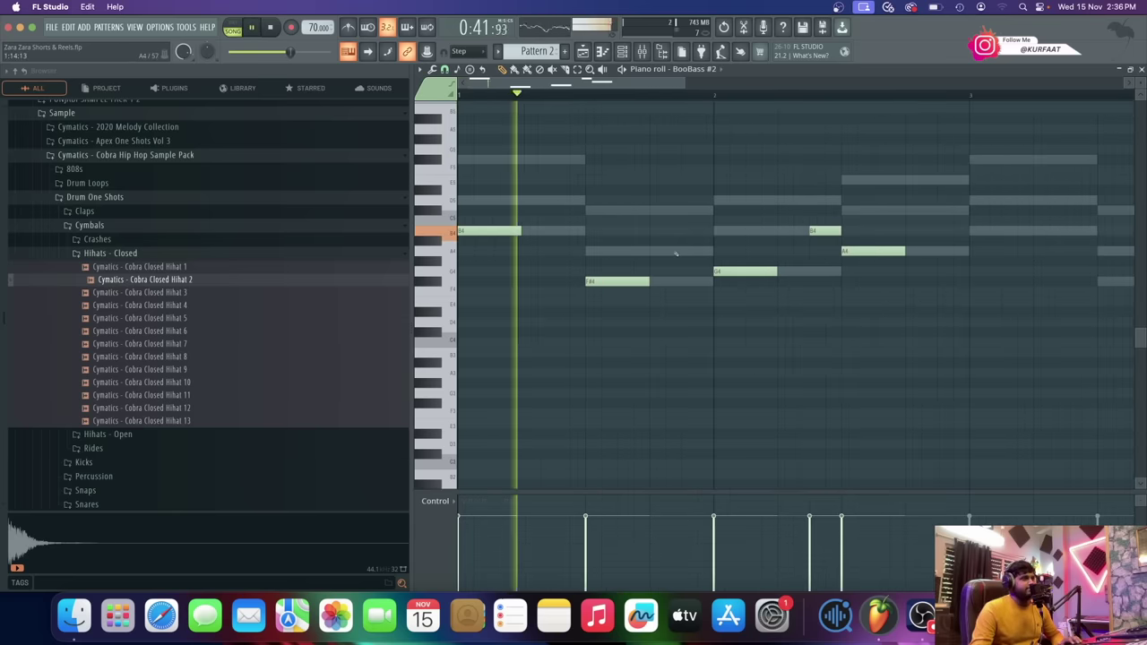
{"action": "left_click", "coordinate": [688, 251]}
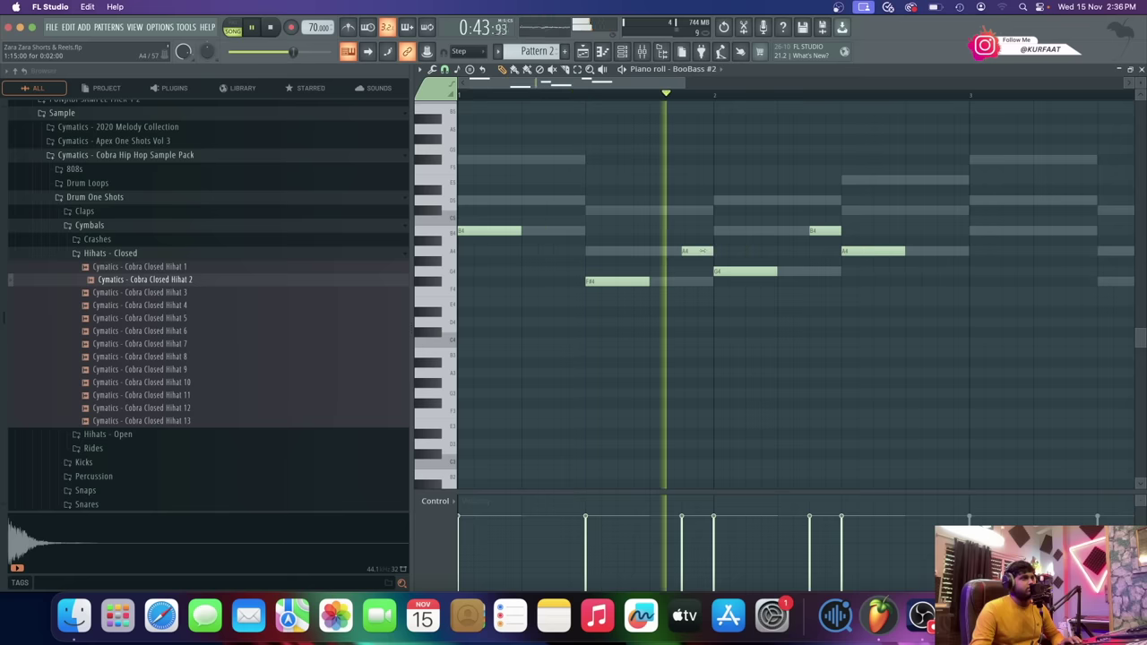
{"action": "left_click_drag", "start_coordinate": [732, 248], "coordinate": [715, 259]}
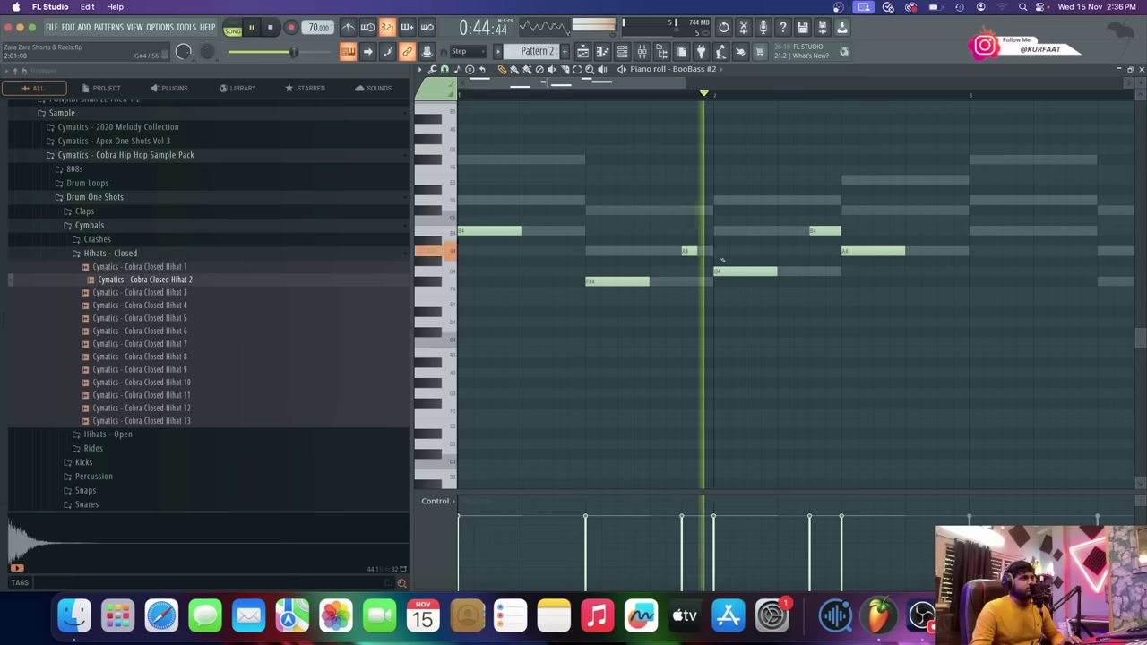
{"action": "right_click", "coordinate": [828, 232]}
{"action": "key", "text": "space"}
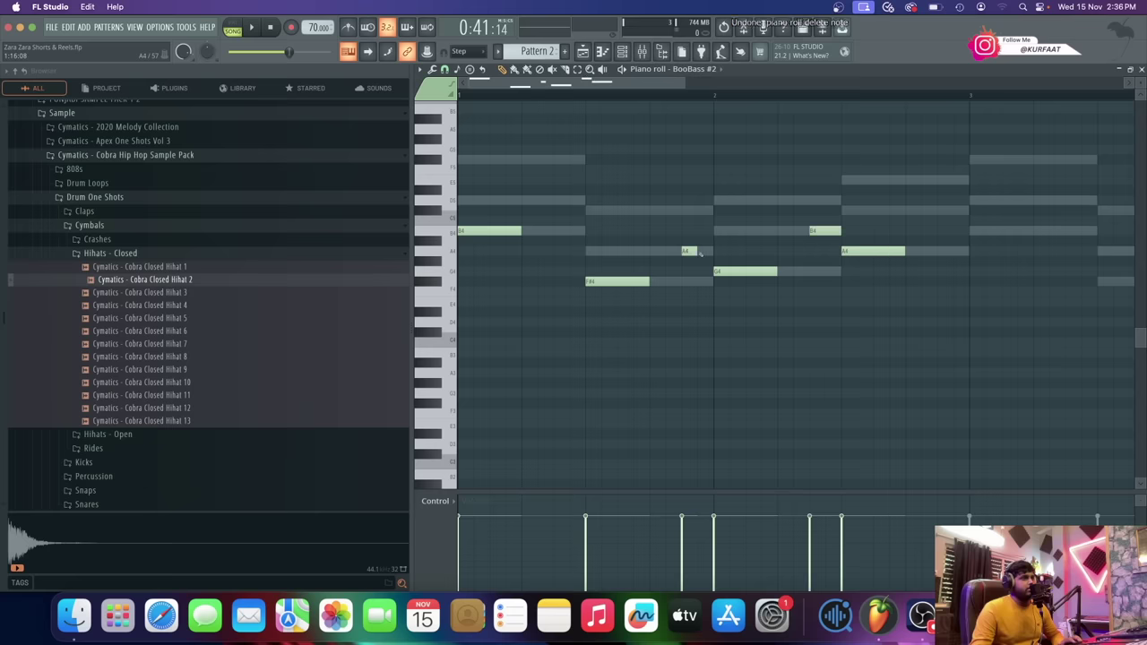
{"action": "scroll", "coordinate": [736, 284], "scroll_direction": "down", "scroll_amount": 2}
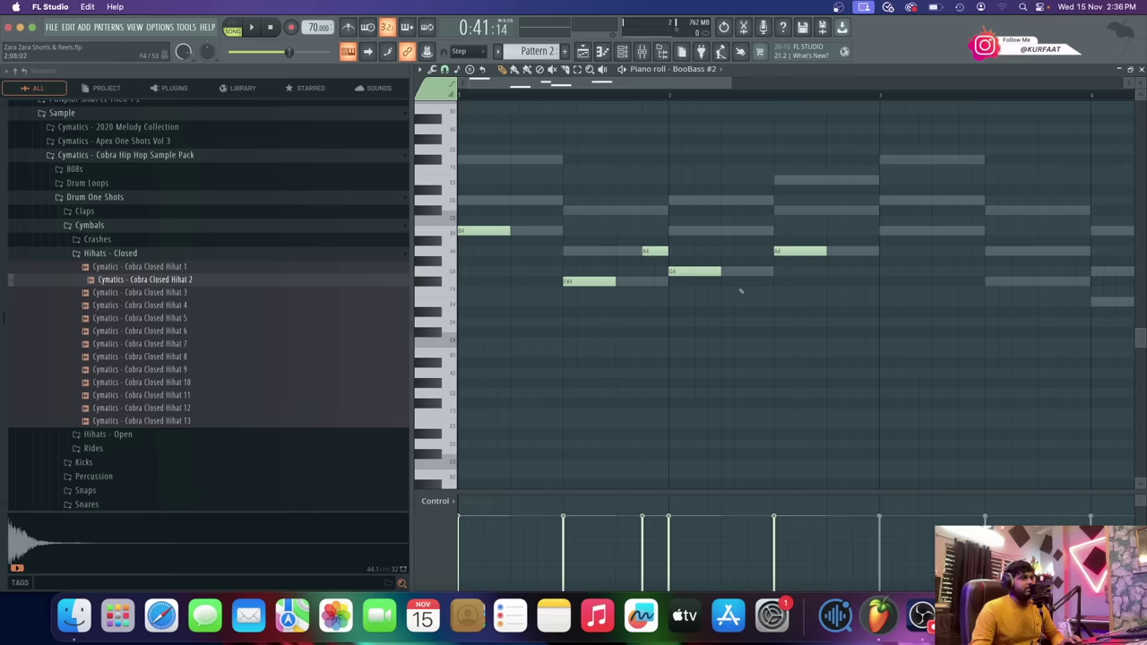
- Add a C#5 note at the end of bar 2 and a B4 note at the start of bar 3
{"action": "key", "text": "space"}
{"action": "left_click", "coordinate": [857, 210]}
{"action": "scroll", "coordinate": [747, 282], "scroll_direction": "down", "scroll_amount": 2}
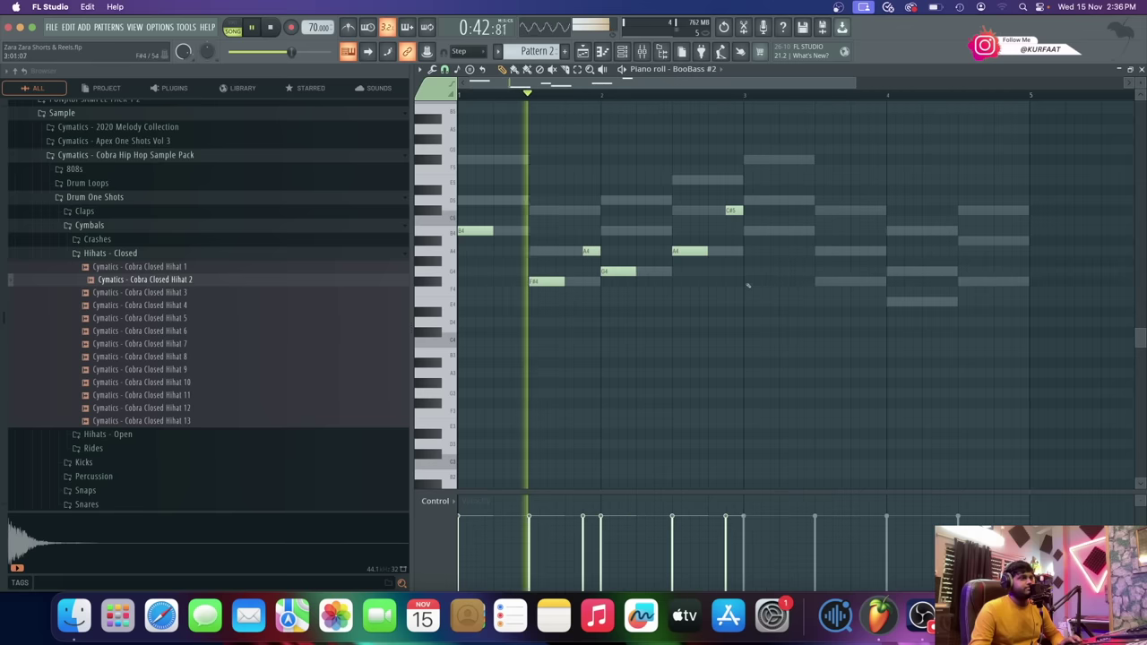
{"action": "left_click", "coordinate": [753, 231]}
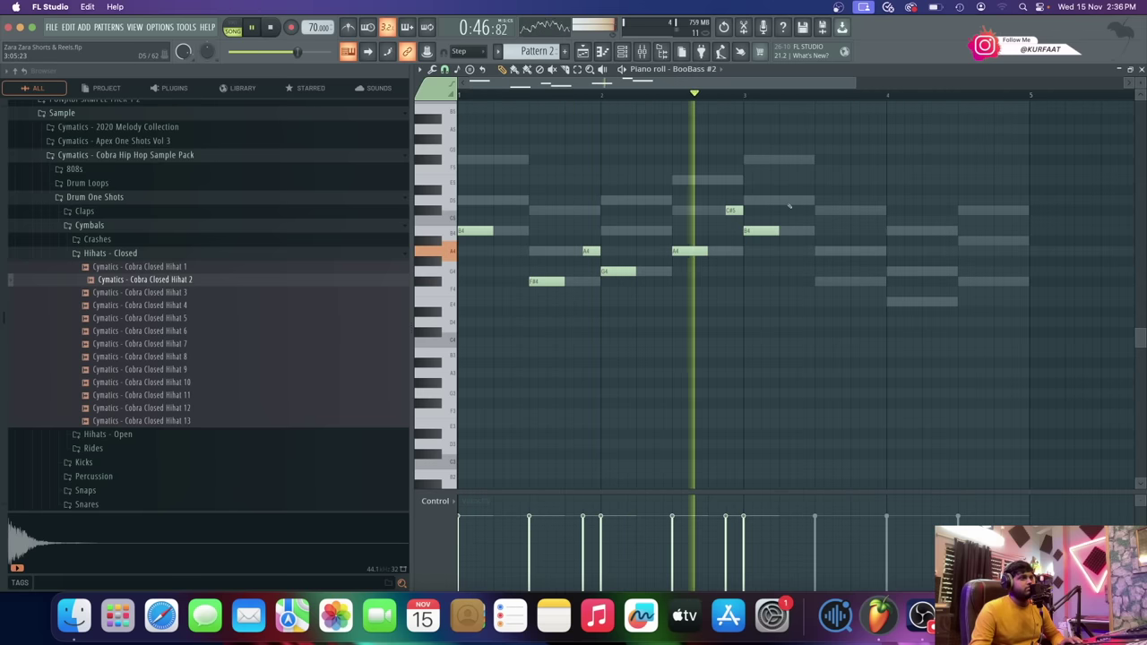
- Replace bar 1's short A4 with the short B4 in bar 2, lengthen the C#5, and play the bass line
{"action": "key", "text": "space"}
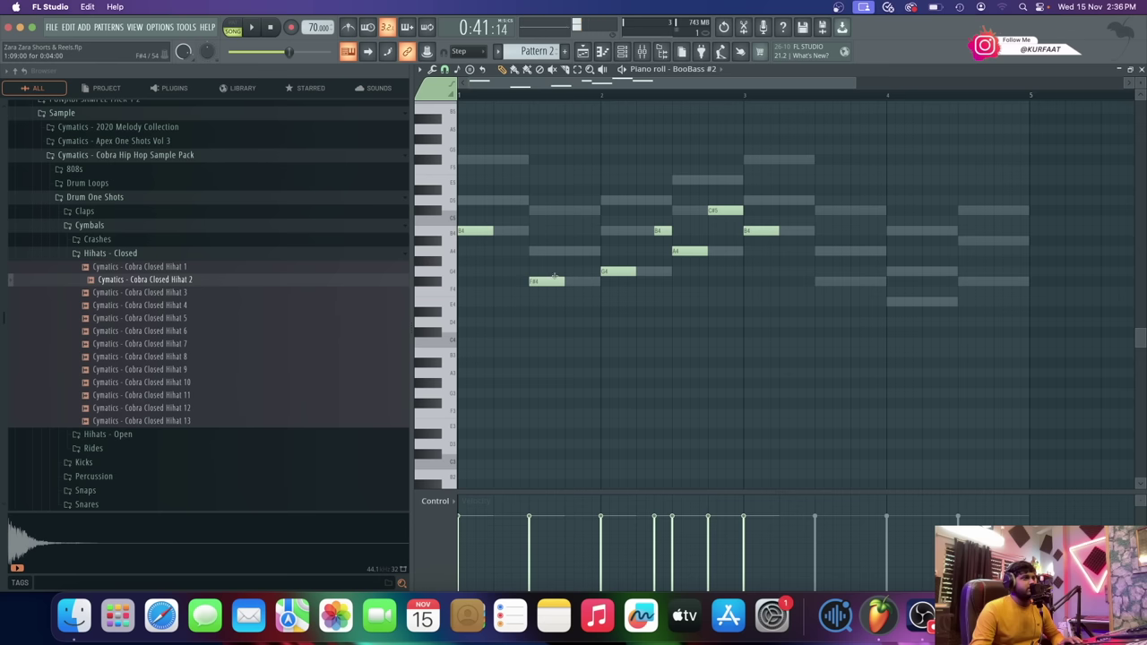
{"action": "key", "text": "space"}
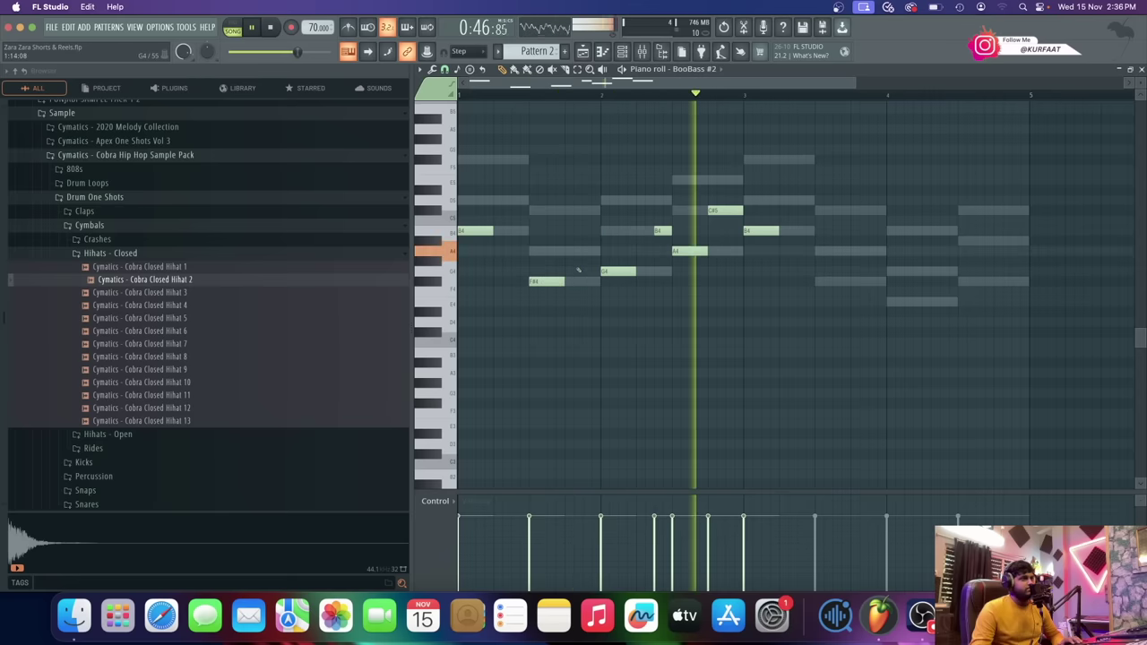
{"action": "key", "text": "space"}
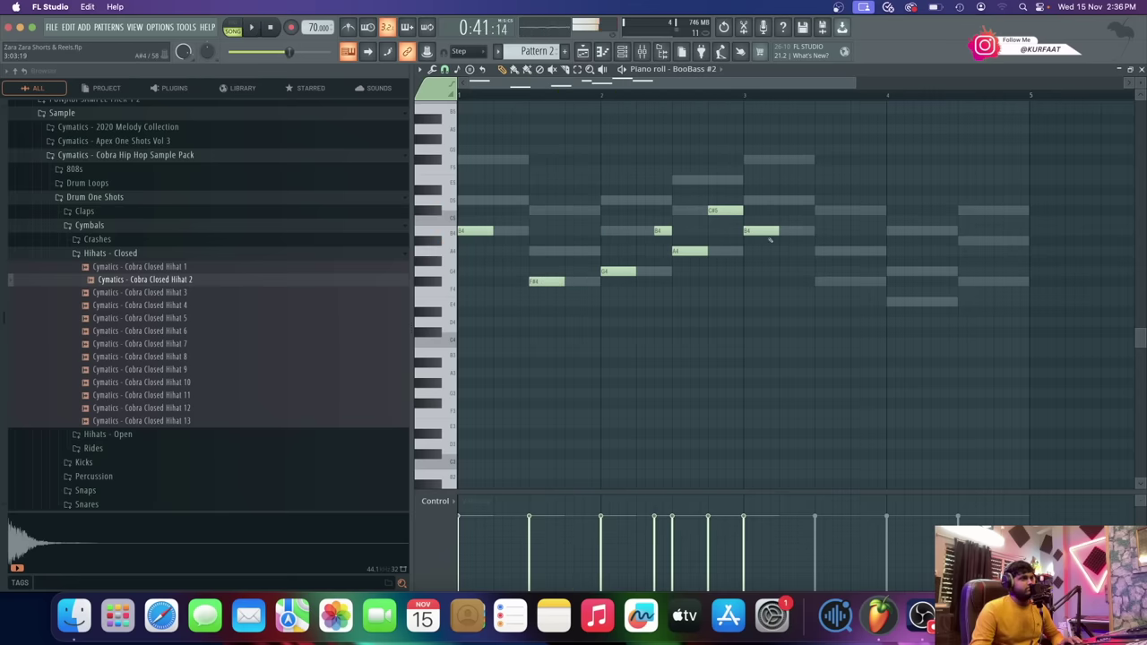
- Repeat the two-bar bass phrase in bars 3 and 4, and retune the bar 4 notes to E4, G4, F#4 and A#4
{"action": "key", "text": "super+a"}
{"action": "left_click_drag", "start_coordinate": [474, 233], "coordinate": [756, 240]}
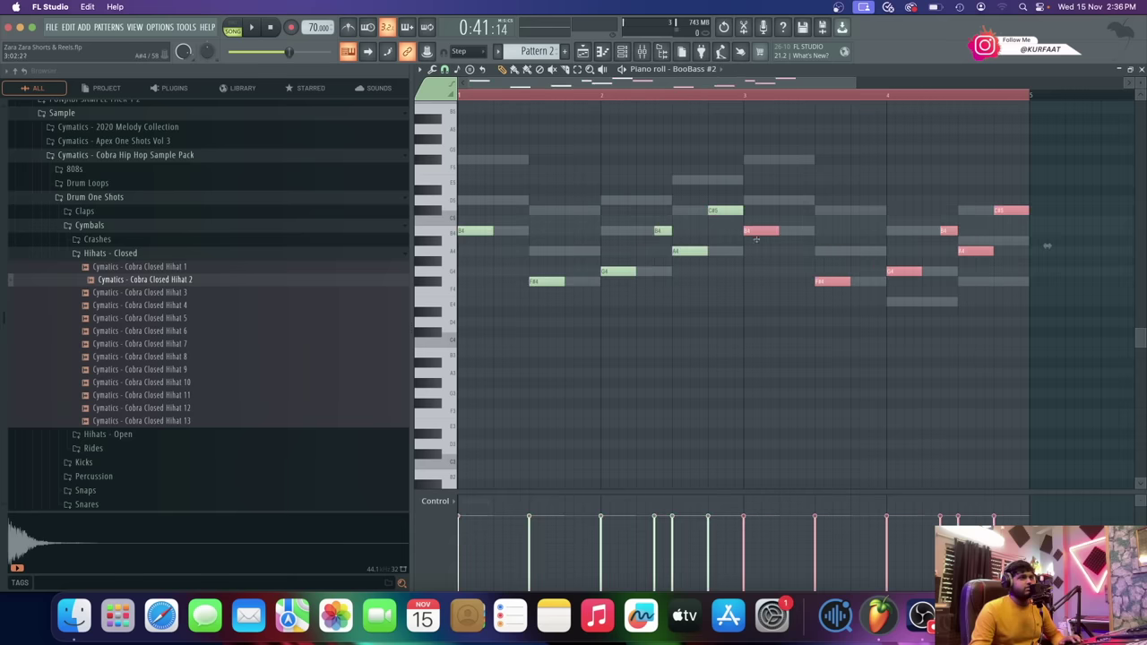
{"action": "left_click", "coordinate": [965, 302]}
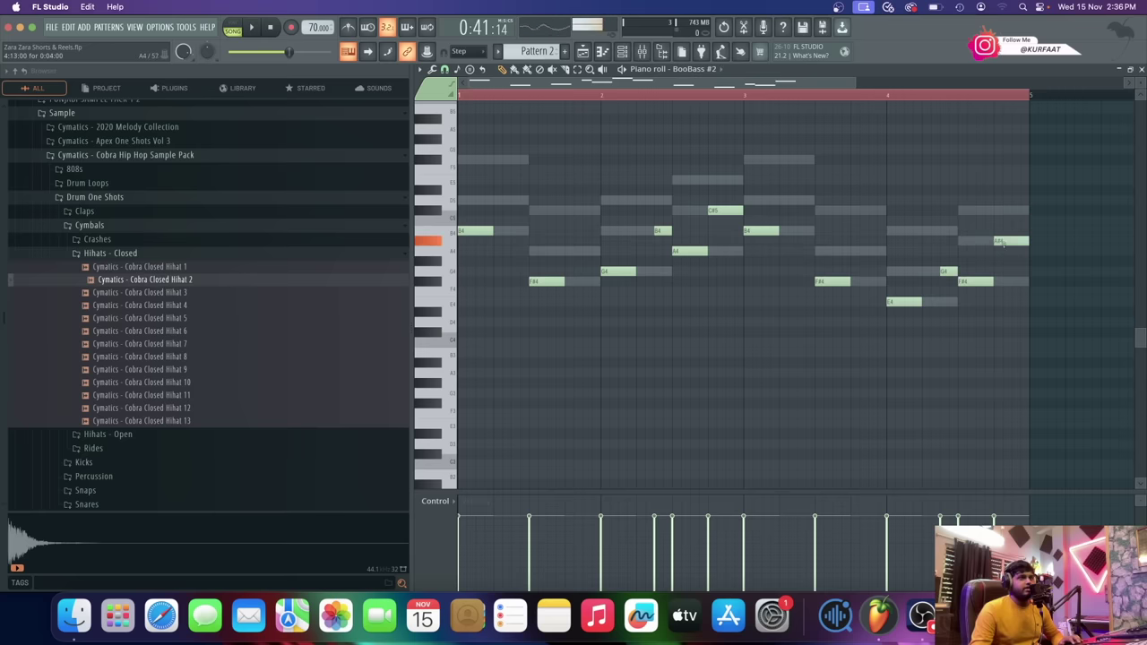
- Transfer all BooBass #2 notes from Pattern 2 into the empty Pattern 7
{"action": "scroll", "coordinate": [1009, 251], "scroll_direction": "down", "scroll_amount": 3}
{"action": "key", "text": "ctrl+a"}
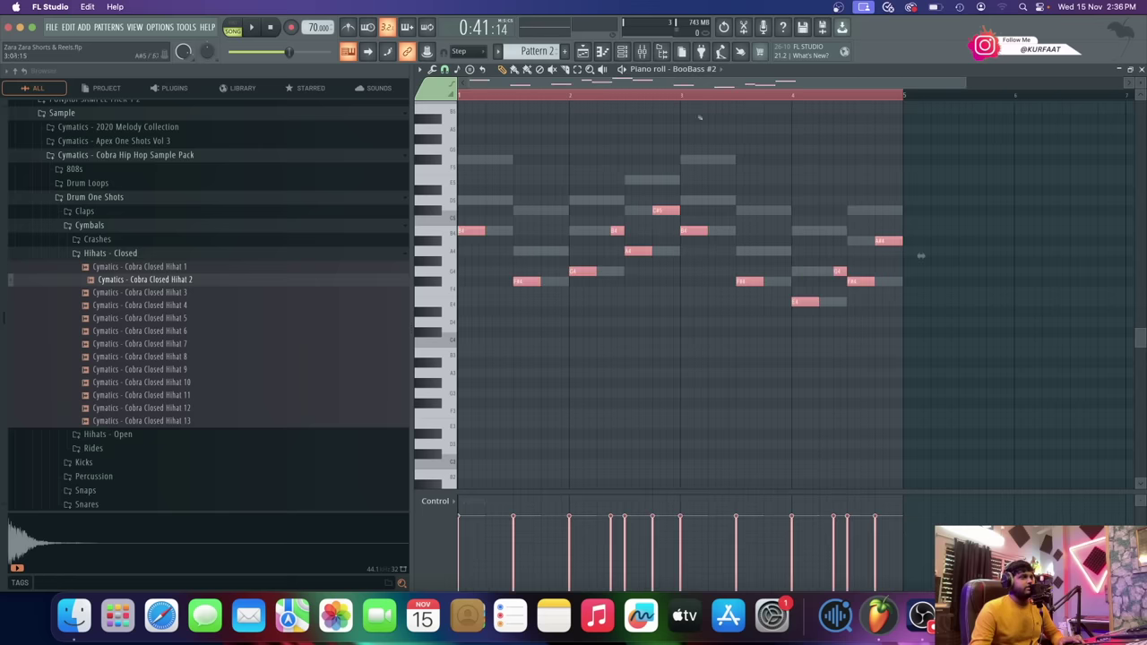
{"action": "key", "text": "F4"}
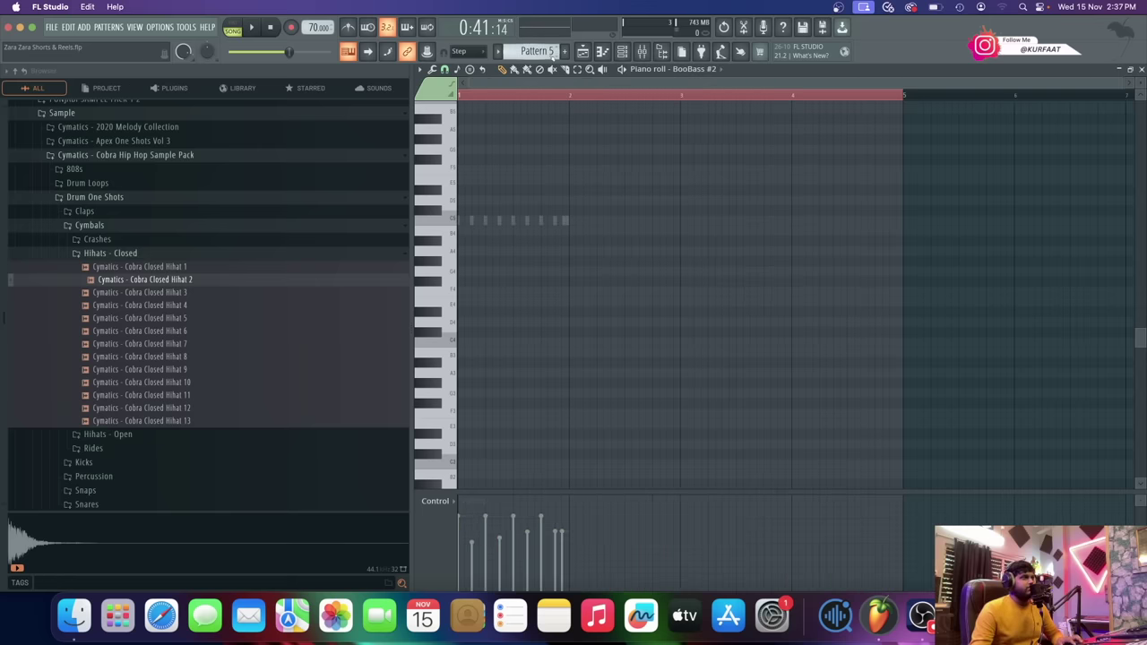
{"action": "left_click", "coordinate": [554, 57]}
{"action": "left_click", "coordinate": [554, 56]}
{"action": "key", "text": "super+v"}
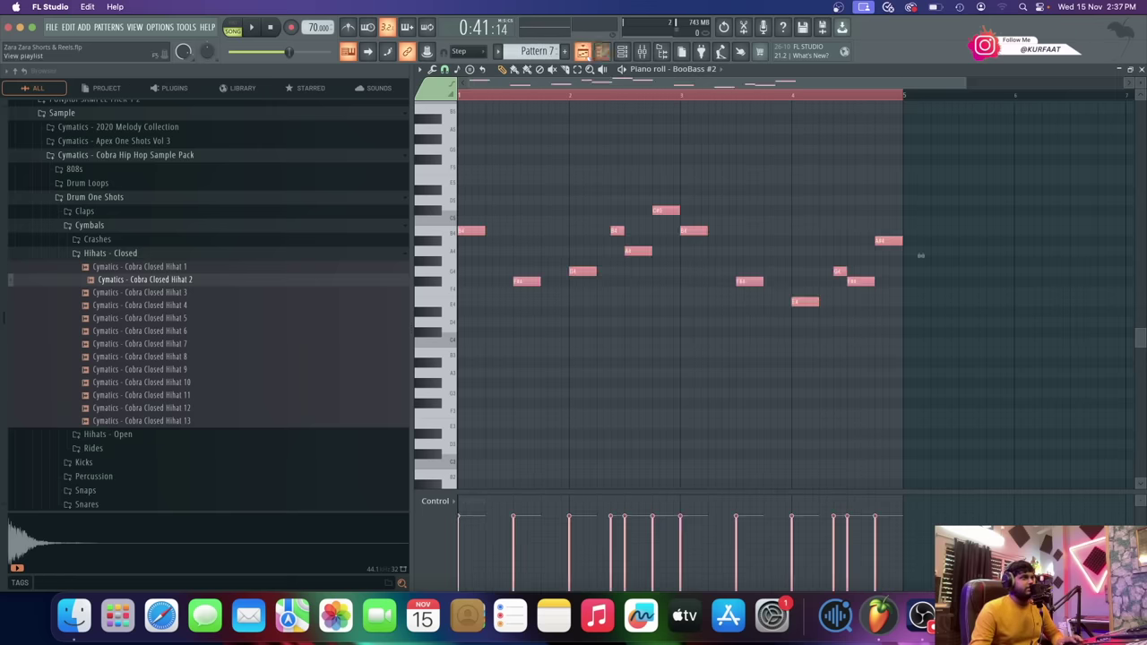
- Place a Pattern 7 clip on Track 8 at bar 13 and shorten it to end with the Pattern 4 clips in bar 16
{"action": "key", "text": "F5"}
{"action": "left_click", "coordinate": [809, 363]}
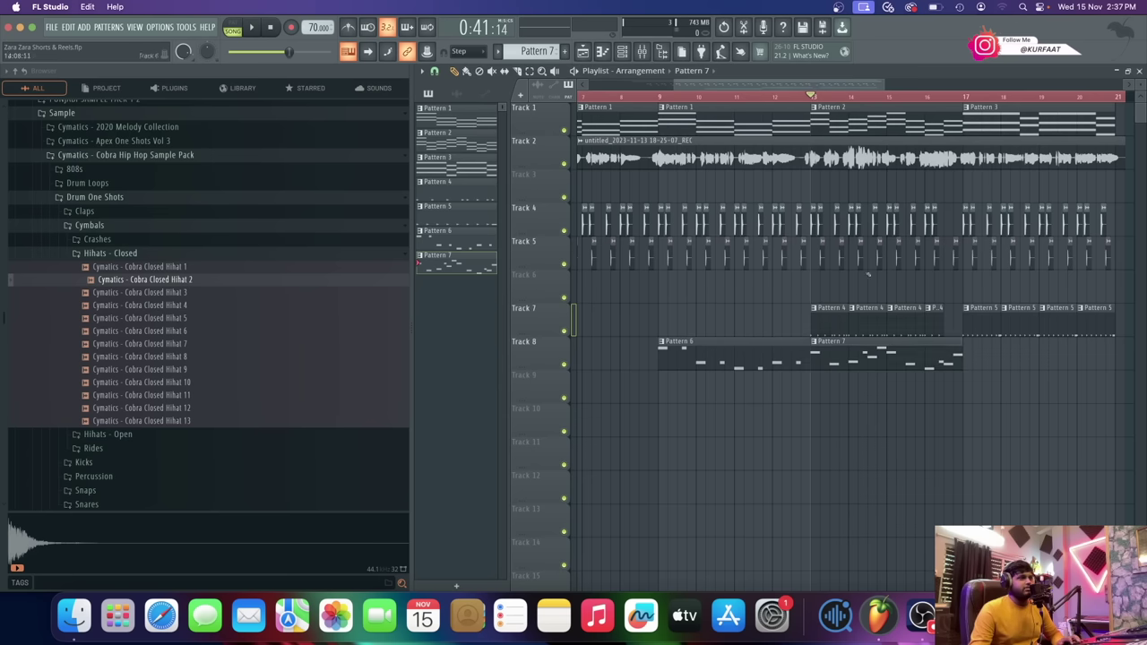
{"action": "key", "text": "space"}
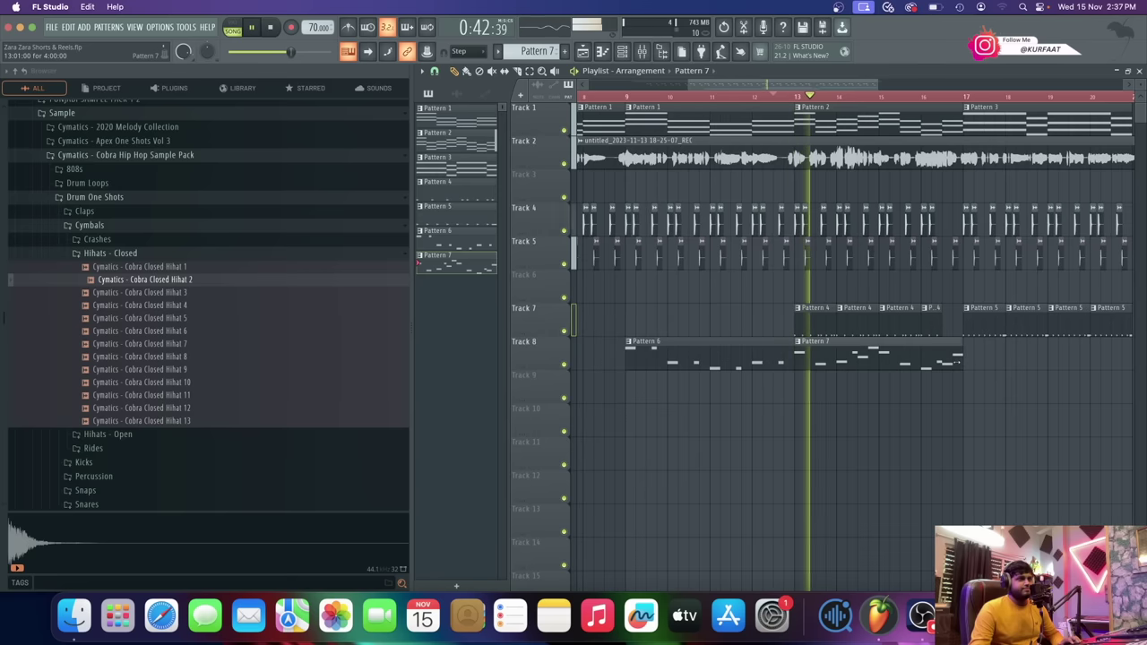
{"action": "scroll", "coordinate": [936, 367], "scroll_direction": "down", "scroll_amount": 2}
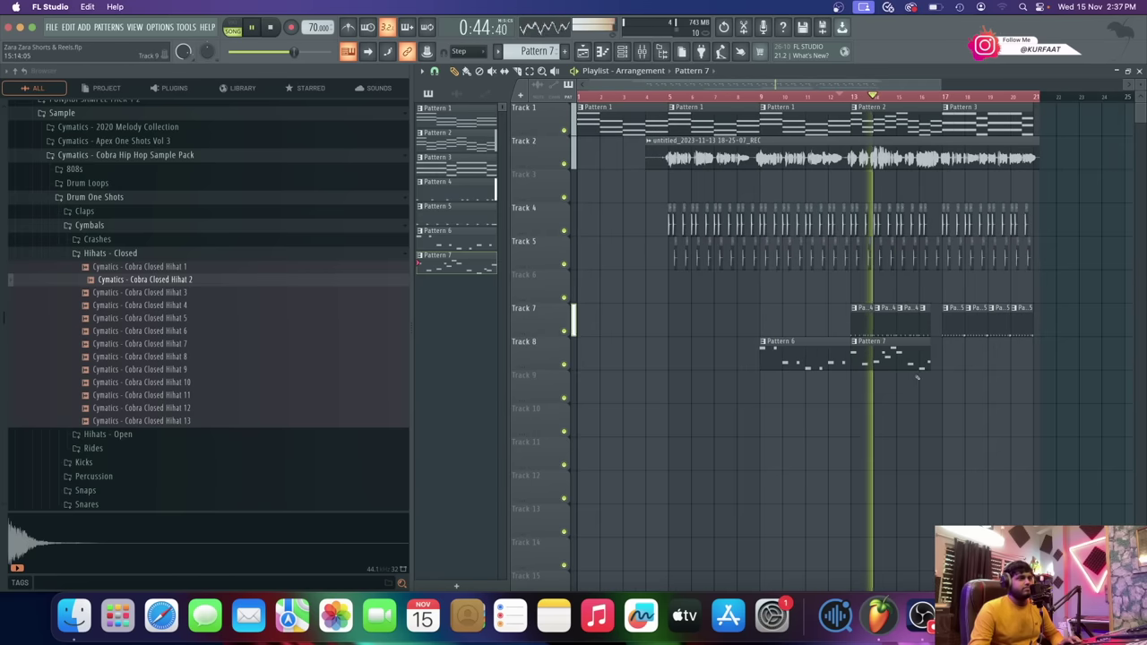
- Listen to the arrangement through the end of the Pattern 7 bass clip
{"action": "scroll", "coordinate": [905, 344], "scroll_direction": "up", "scroll_amount": 3}
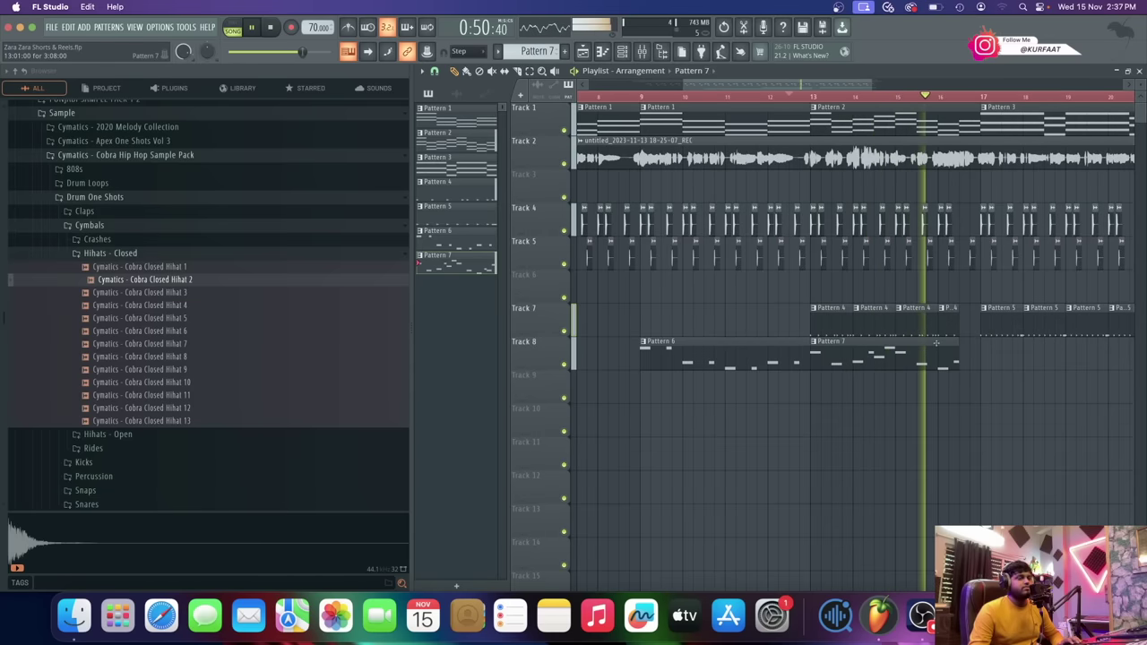
{"action": "scroll", "coordinate": [963, 359], "scroll_direction": "up", "scroll_amount": 3}
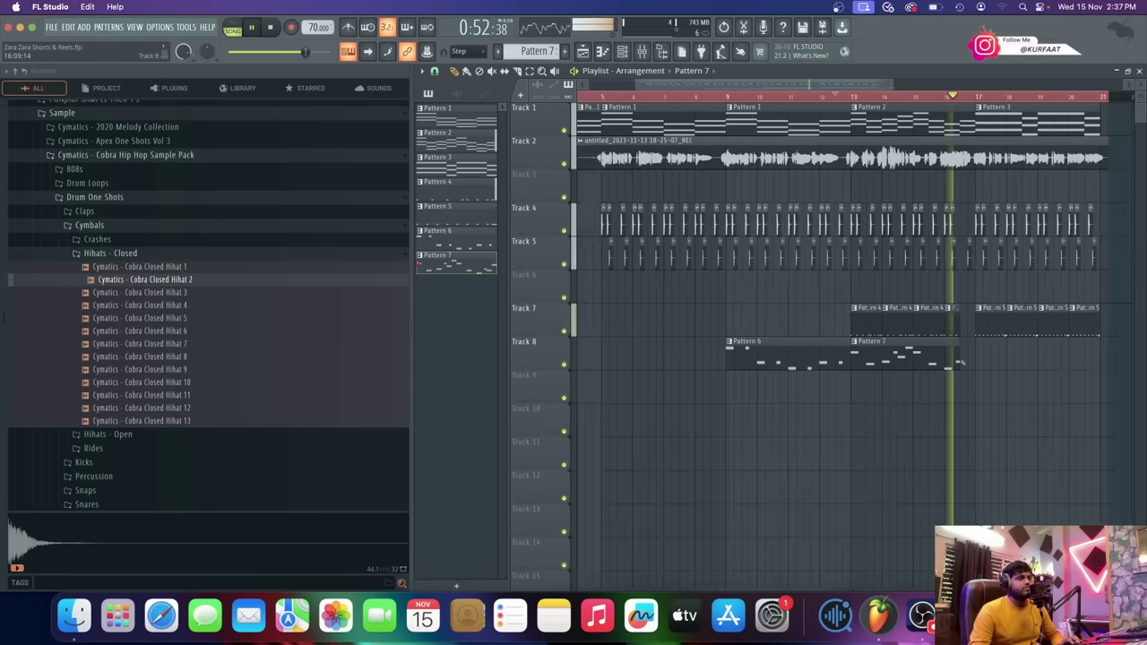
{"action": "scroll", "coordinate": [963, 360], "scroll_direction": "down", "scroll_amount": 3}
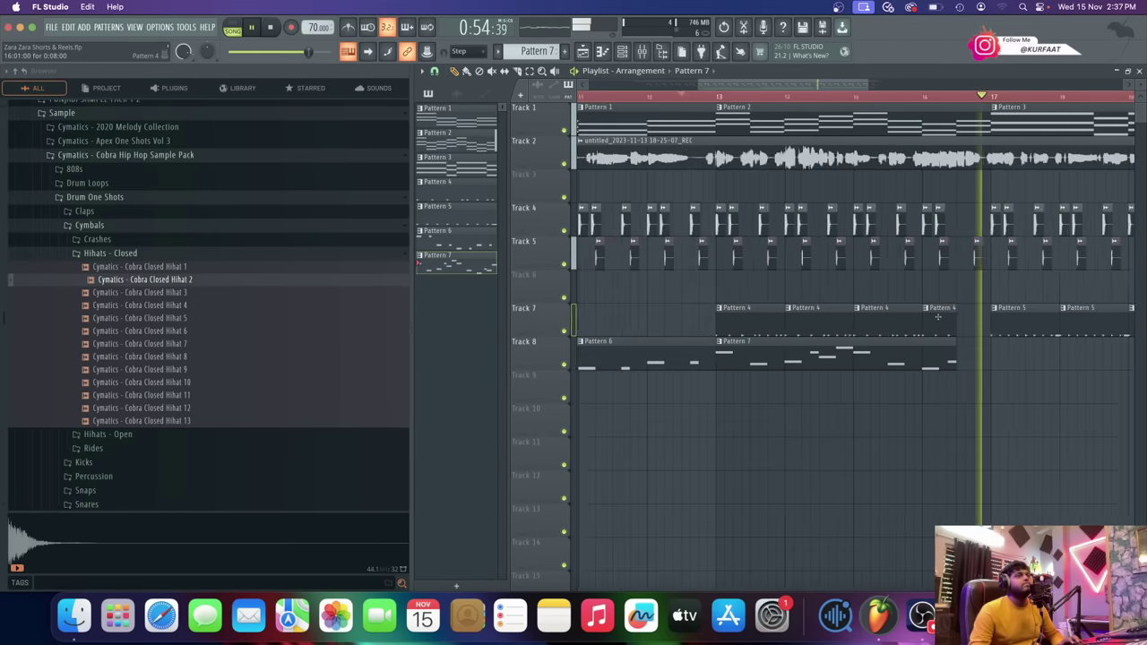
- Try a Pattern 6 clip on Track 8 at bar 17 and delete it again
{"action": "left_click", "coordinate": [743, 356]}
{"action": "key", "text": "space"}
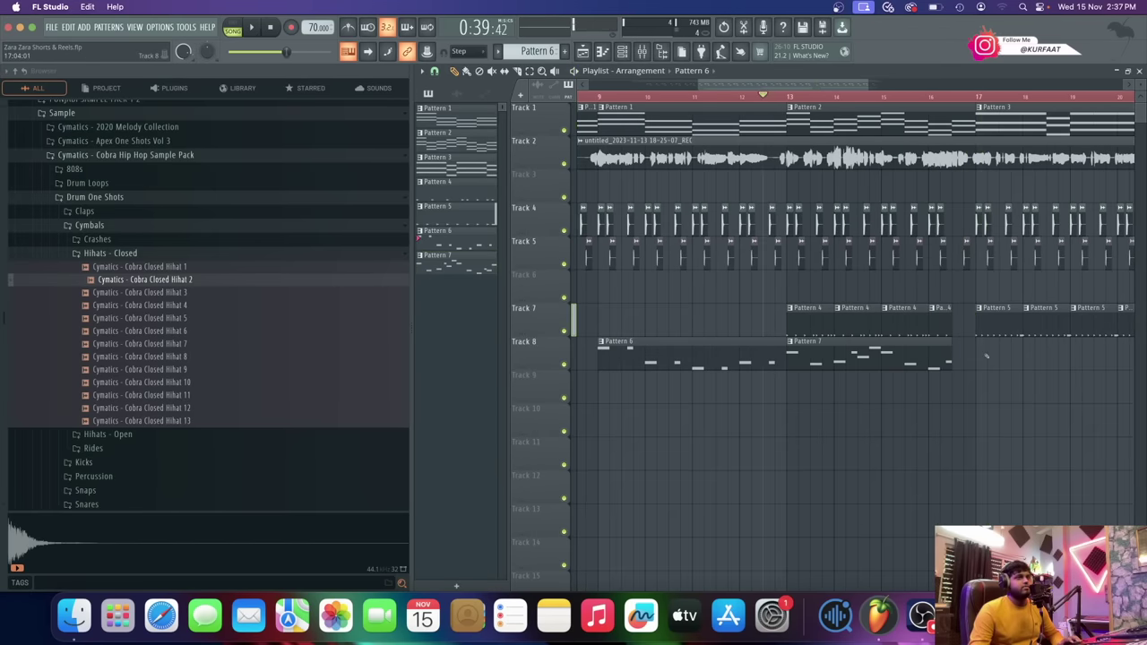
{"action": "scroll", "coordinate": [983, 357], "scroll_direction": "down", "scroll_amount": 2}
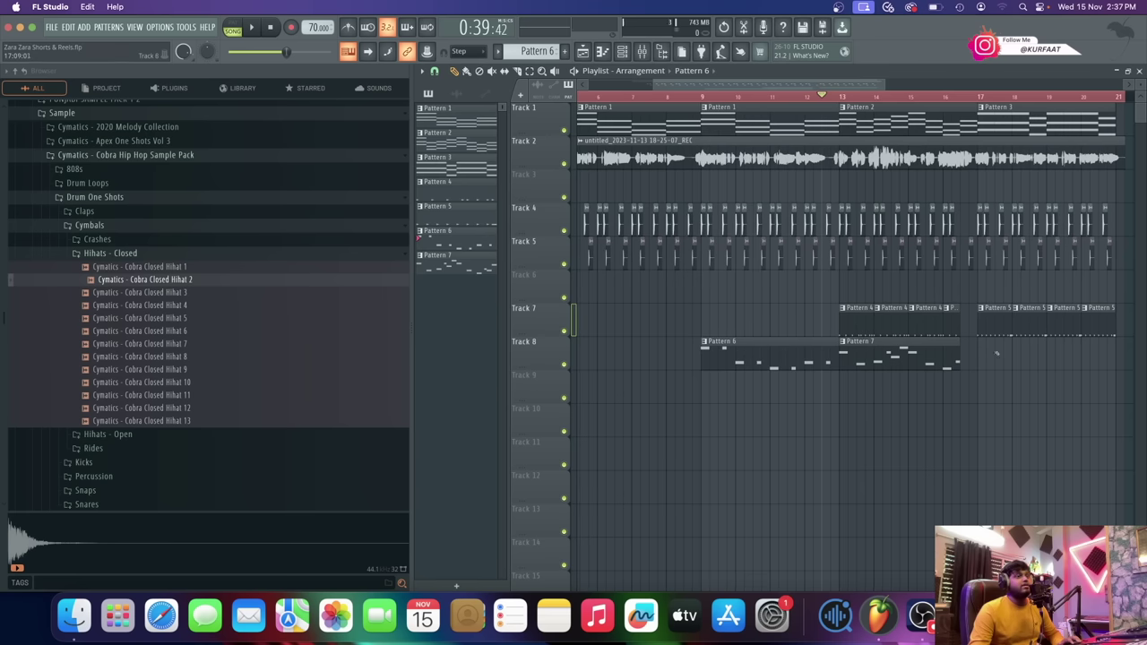
{"action": "left_click", "coordinate": [983, 361]}
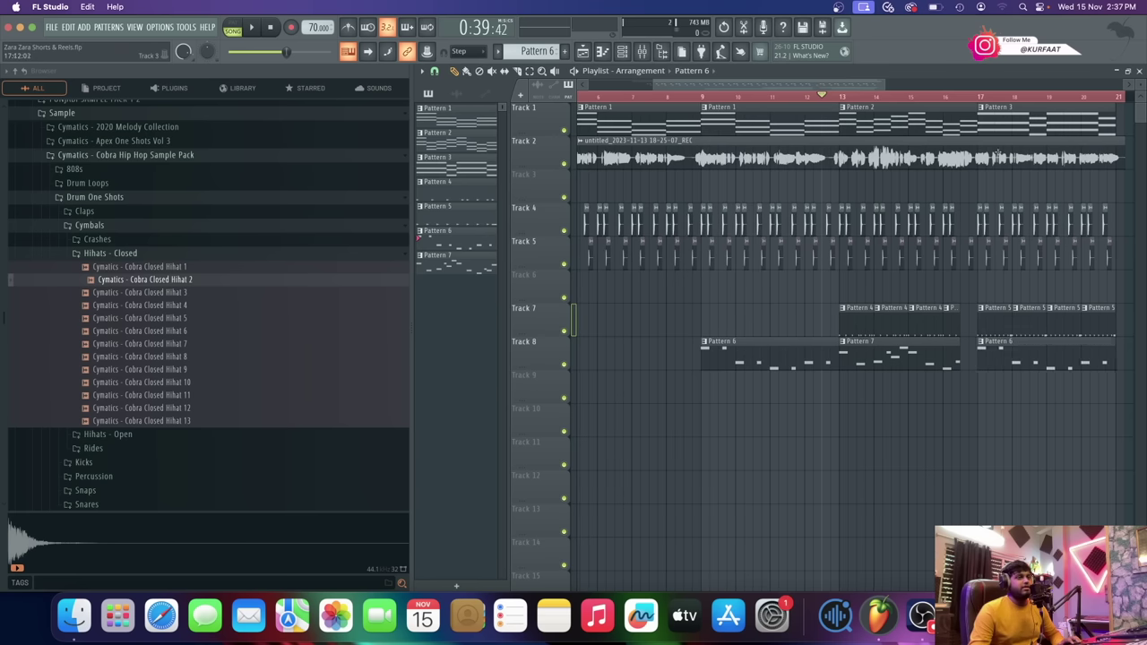
{"action": "scroll", "coordinate": [899, 372], "scroll_direction": "down", "scroll_amount": 3}
{"action": "scroll", "coordinate": [896, 372], "scroll_direction": "up", "scroll_amount": 4}
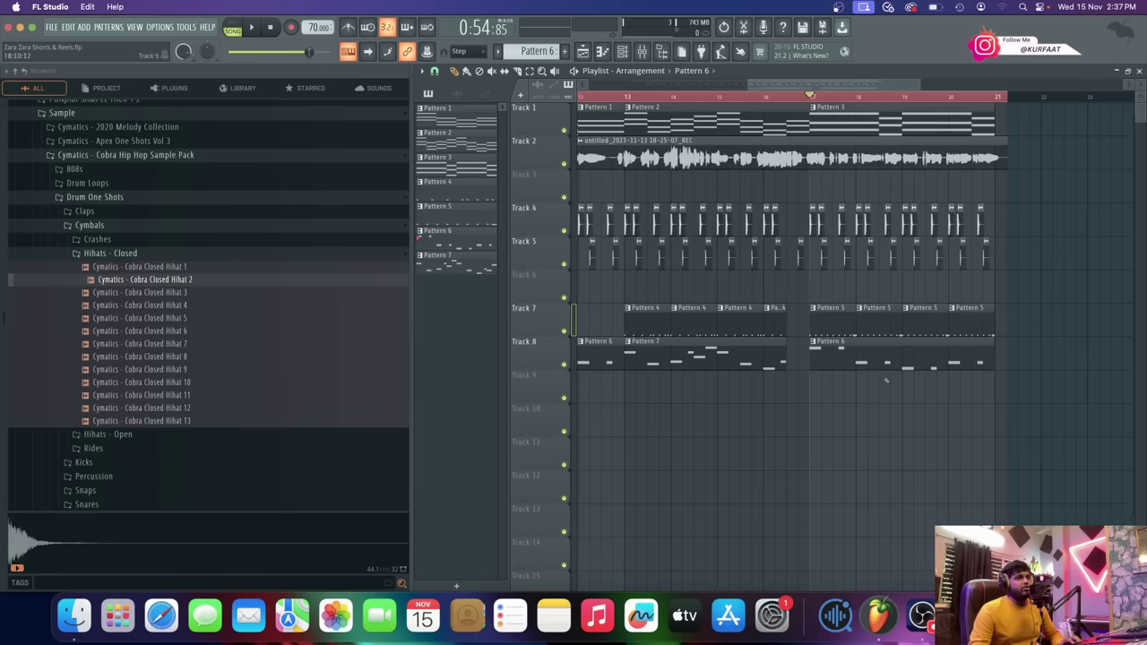
{"action": "right_click", "coordinate": [900, 357]}
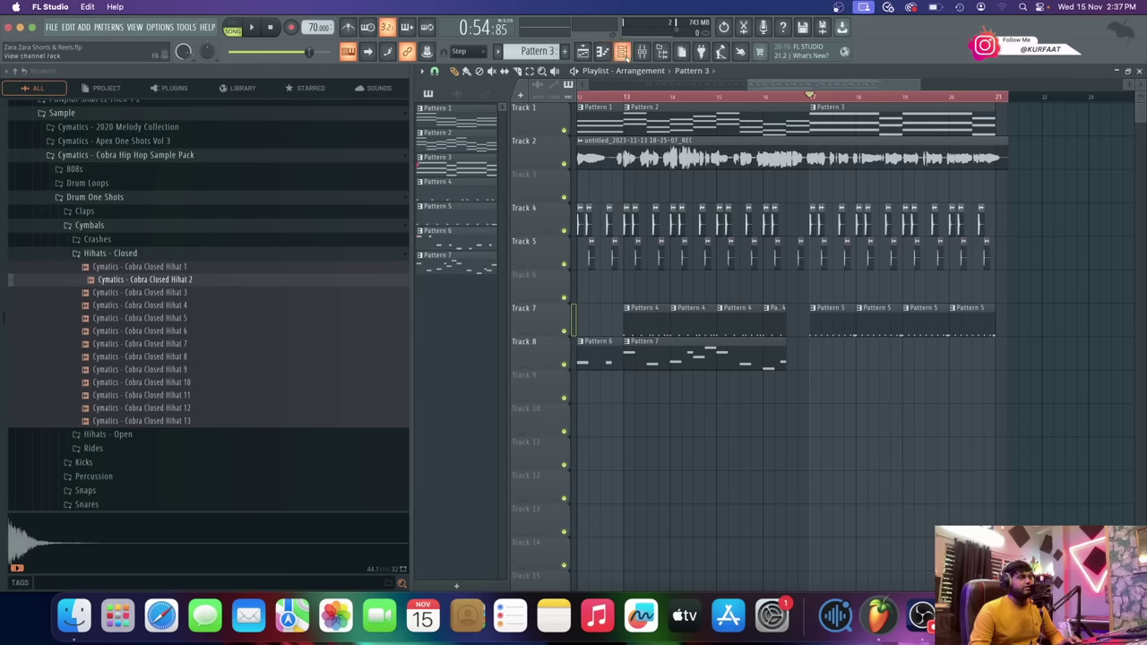
- Open the piano roll of BooBass #2 in Pattern 3
{"action": "left_click", "coordinate": [622, 51]}
{"action": "right_click", "coordinate": [699, 389]}
{"action": "left_click", "coordinate": [707, 388]}
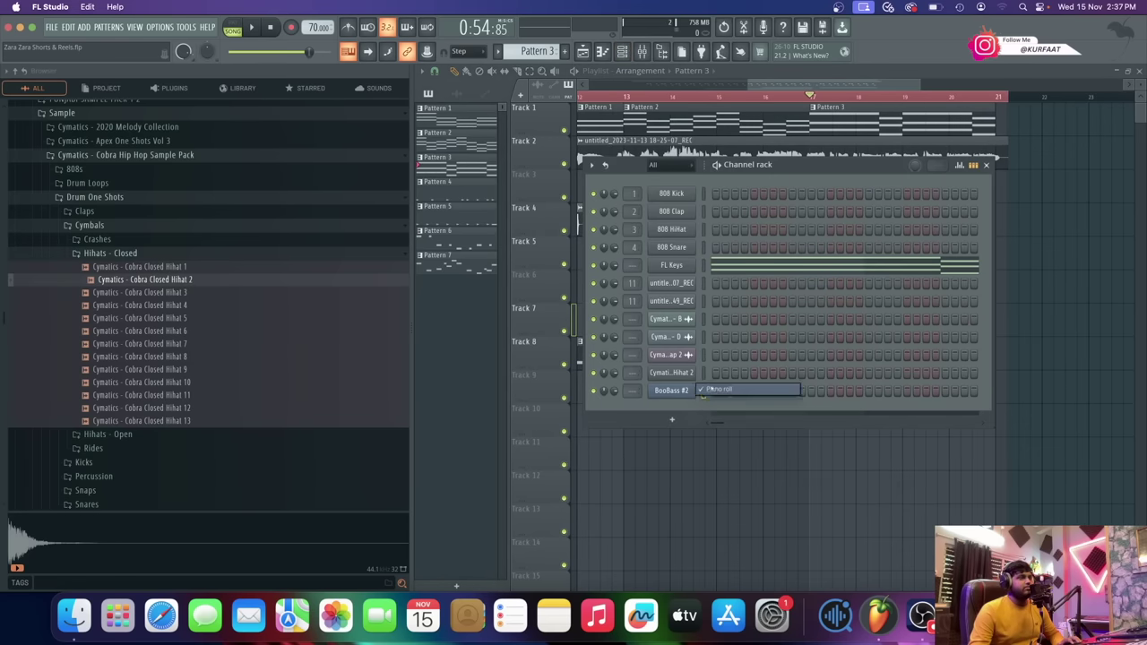
{"action": "right_click", "coordinate": [690, 390]}
{"action": "left_click", "coordinate": [726, 389]}
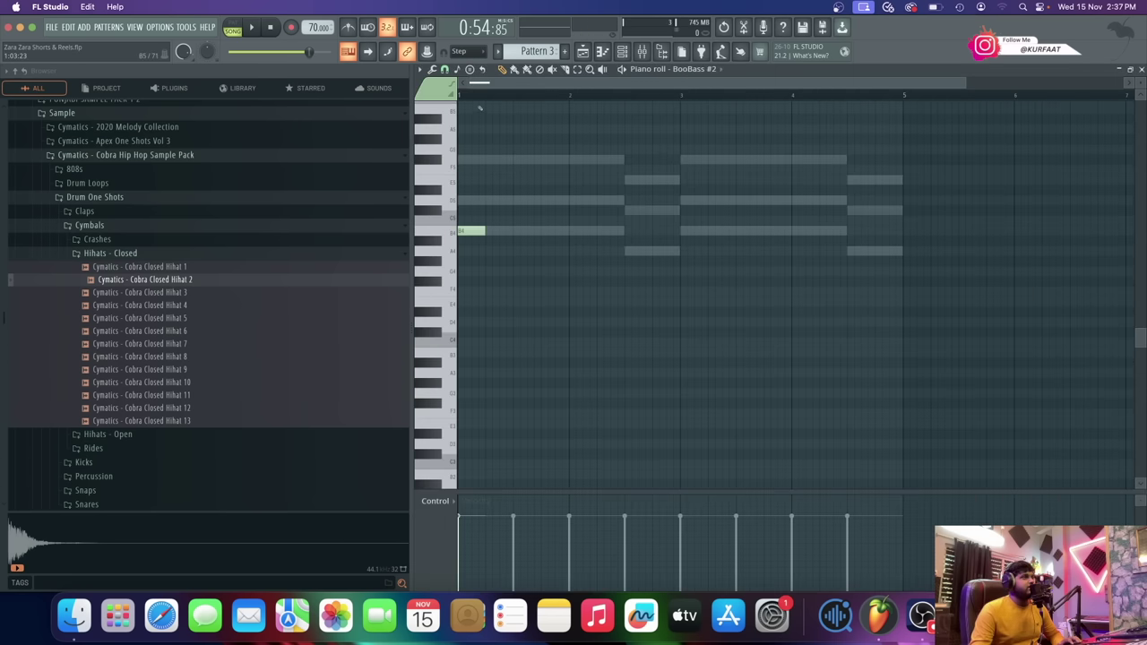
- Add two short B4 bass notes during playback, one just after the middle of bar 1 and one at the start of bar 2
{"action": "key", "text": "space"}
{"action": "scroll", "coordinate": [548, 235], "scroll_direction": "up", "scroll_amount": 2}
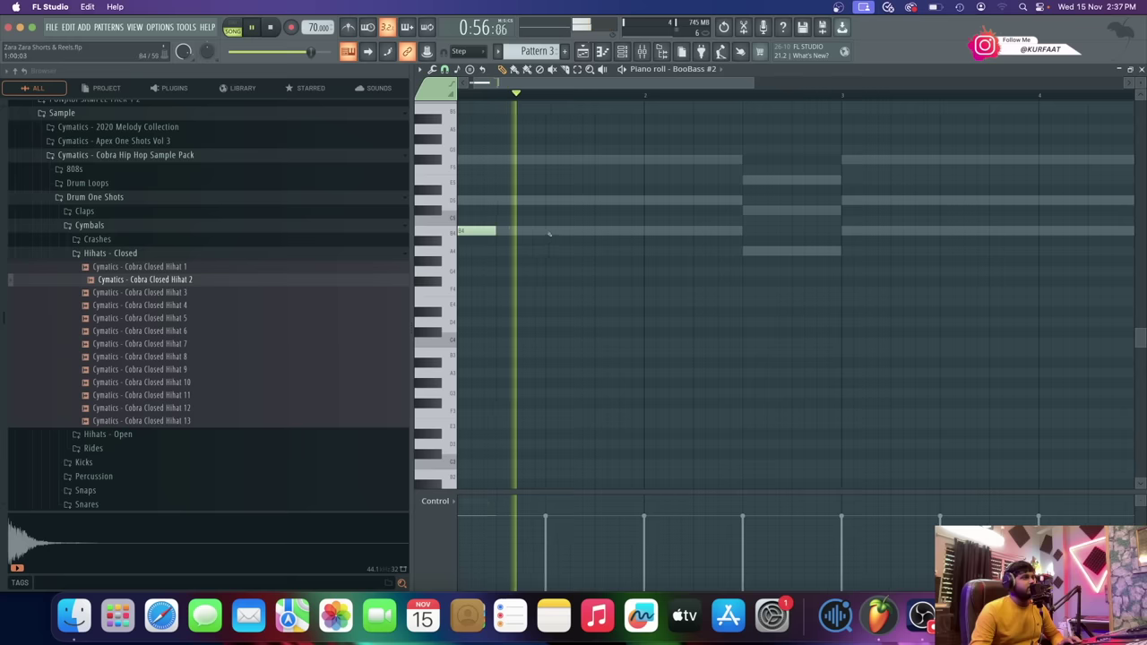
{"action": "left_click", "coordinate": [566, 233]}
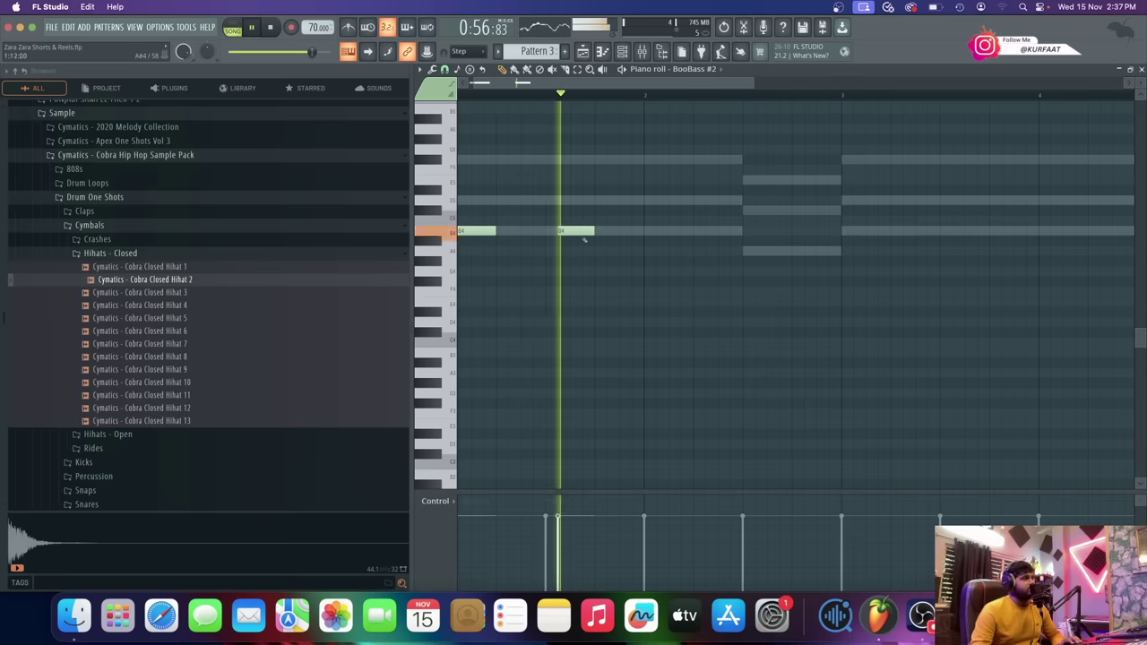
{"action": "left_click", "coordinate": [654, 232]}
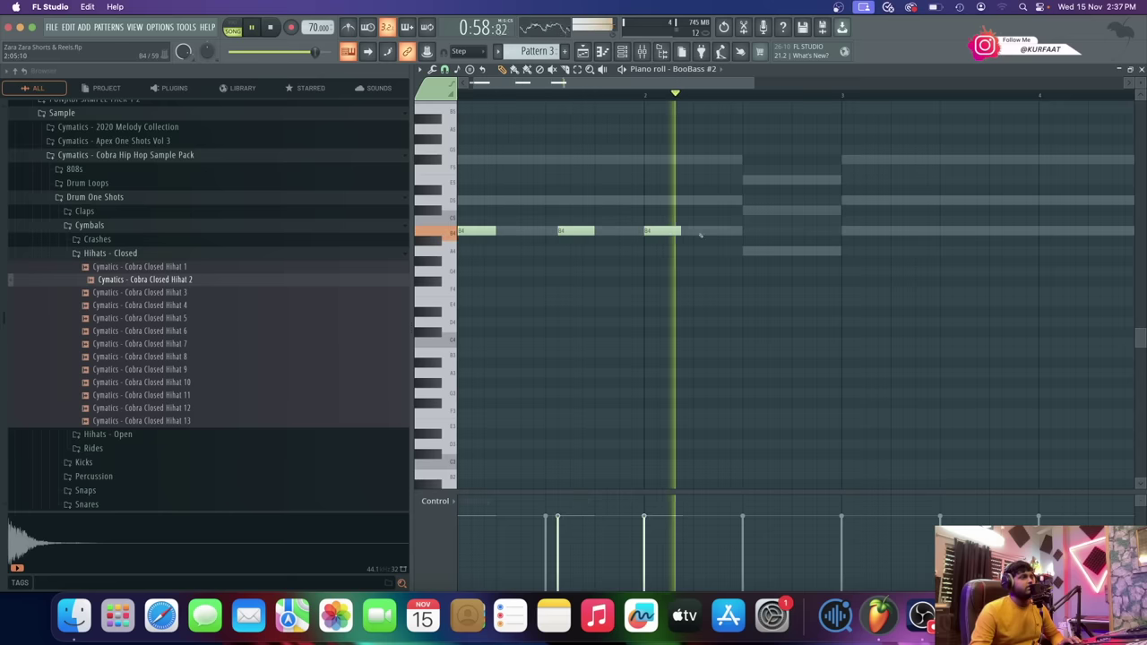
- Add an A4 note filling the second half of bar 2 and play the phrase
{"action": "left_click", "coordinate": [748, 251]}
{"action": "left_click_drag", "start_coordinate": [775, 251], "coordinate": [835, 251]}
{"action": "scroll", "coordinate": [670, 268], "scroll_direction": "down", "scroll_amount": 3}
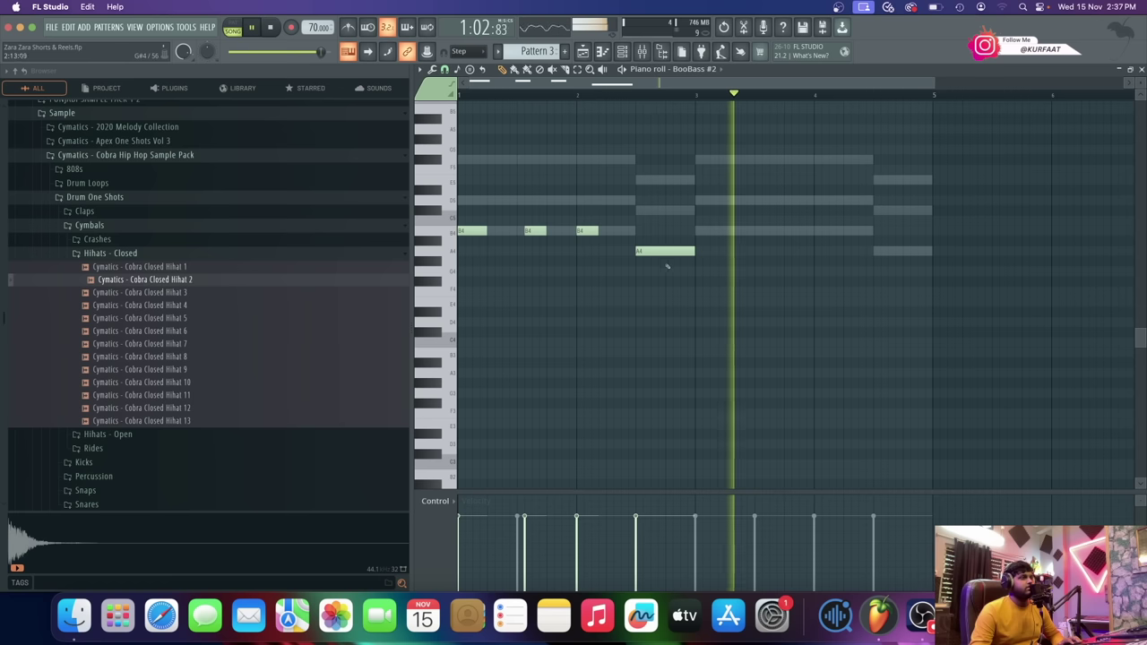
{"action": "key", "text": "space"}
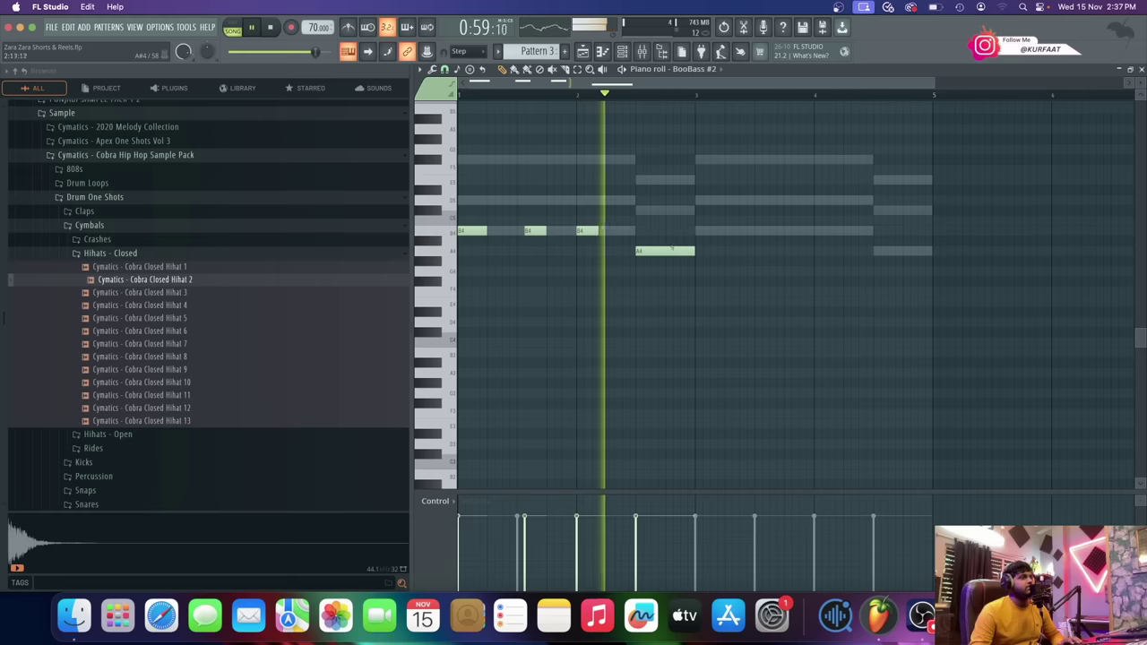
- Add a short C#5 slide note at the very end of bar 2 and listen to the phrase
{"action": "left_click", "coordinate": [686, 211]}
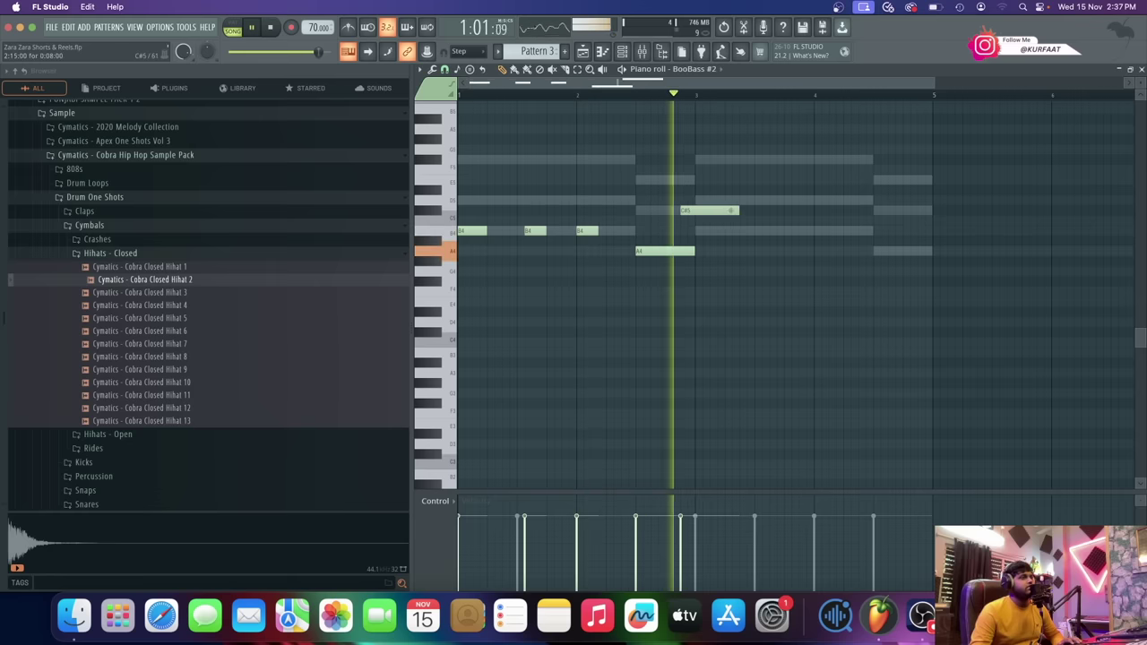
{"action": "left_click_drag", "start_coordinate": [738, 211], "coordinate": [694, 210]}
{"action": "key", "text": "space"}
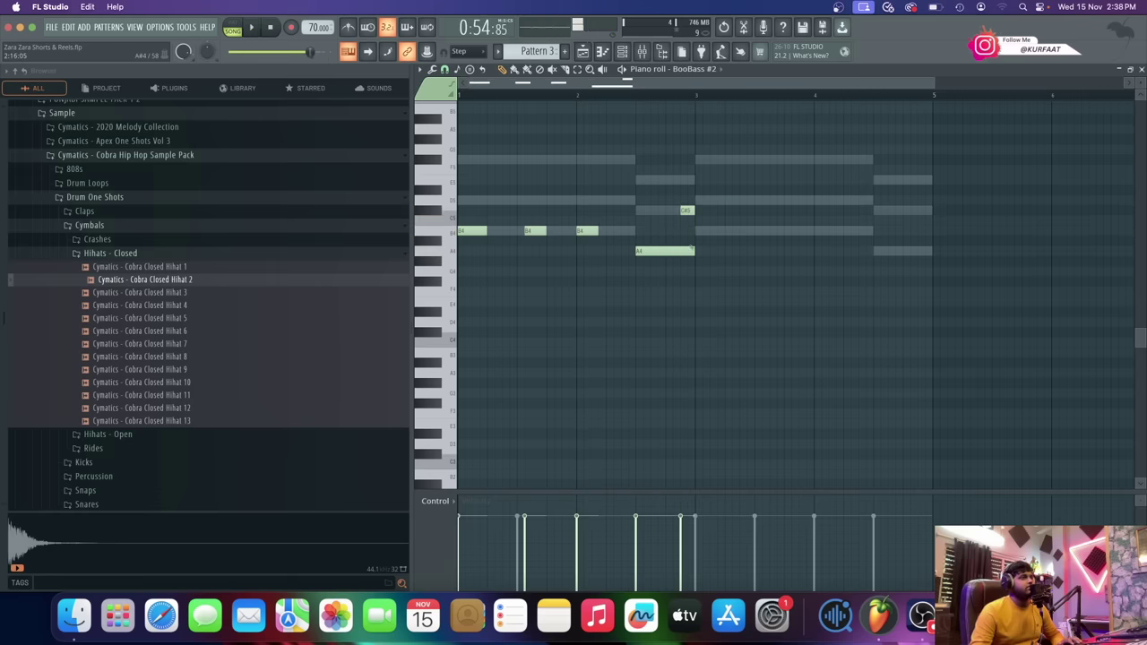
{"action": "scroll", "coordinate": [676, 242], "scroll_direction": "up", "scroll_amount": 2}
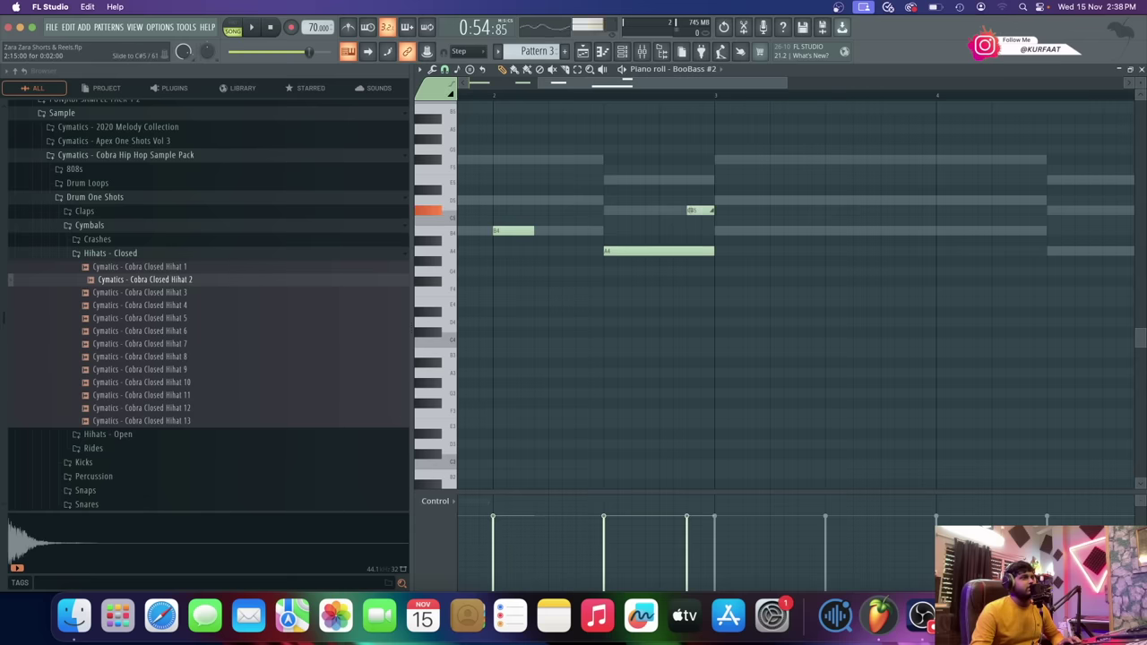
{"action": "left_click", "coordinate": [660, 102]}
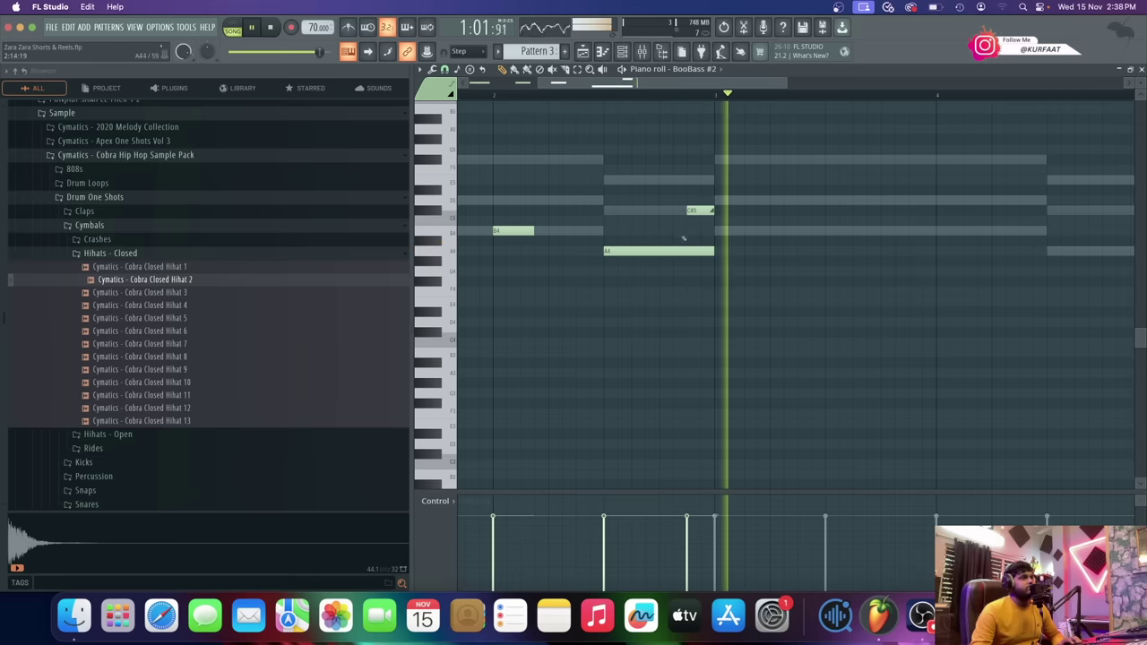
{"action": "key", "text": "space"}
- Try a B4 note over the first half of bar 3 and delete it again
{"action": "left_click", "coordinate": [775, 231]}
{"action": "key", "text": "space"}
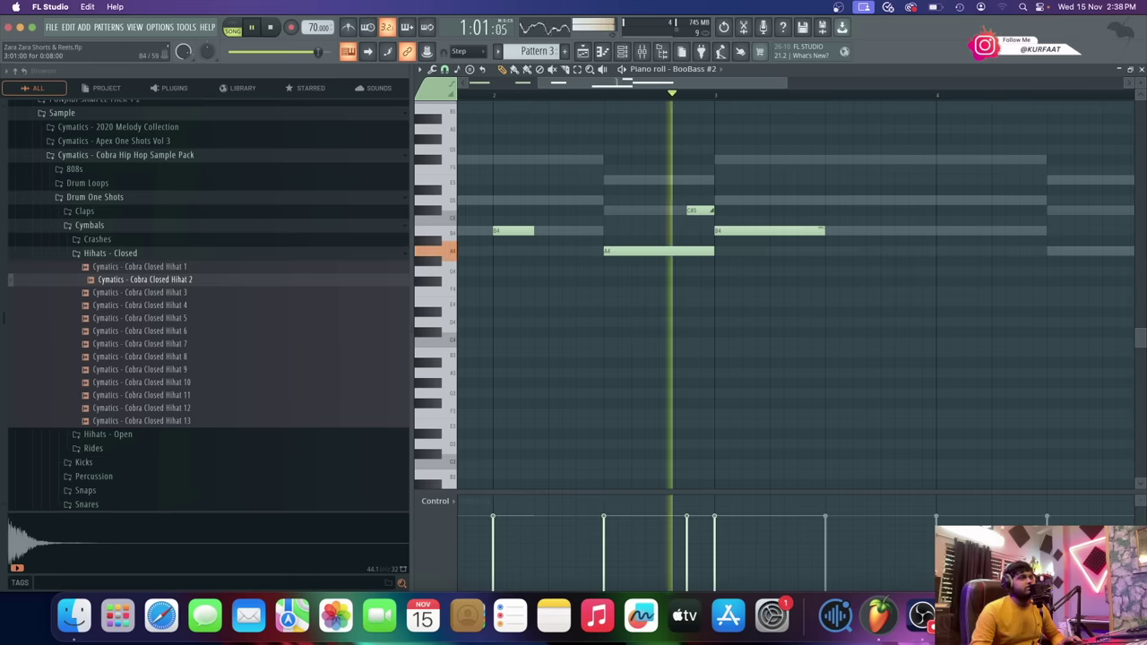
{"action": "scroll", "coordinate": [773, 238], "scroll_direction": "down", "scroll_amount": 2}
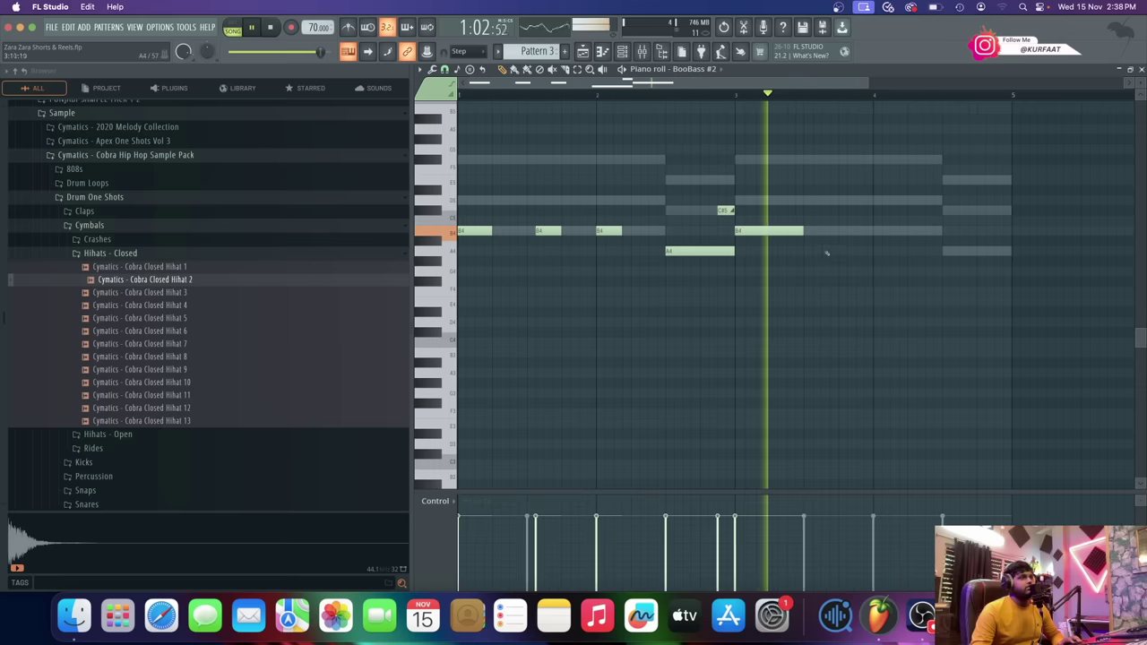
{"action": "right_click", "coordinate": [782, 232]}
- Duplicate all the bass notes of bars 1 and 2 into bars 3 and 4
{"action": "key", "text": "space"}
{"action": "key", "text": "super+a"}
{"action": "left_click_drag", "start_coordinate": [485, 232], "coordinate": [1029, 230]}
{"action": "left_click", "coordinate": [1026, 223]}
{"action": "right_click", "coordinate": [1026, 222]}
- Replace the last C#5 slide in bar 4 with a descending run of short E5, C#5 and A4 slide notes and listen
{"action": "scroll", "coordinate": [998, 210], "scroll_direction": "up", "scroll_amount": 2}
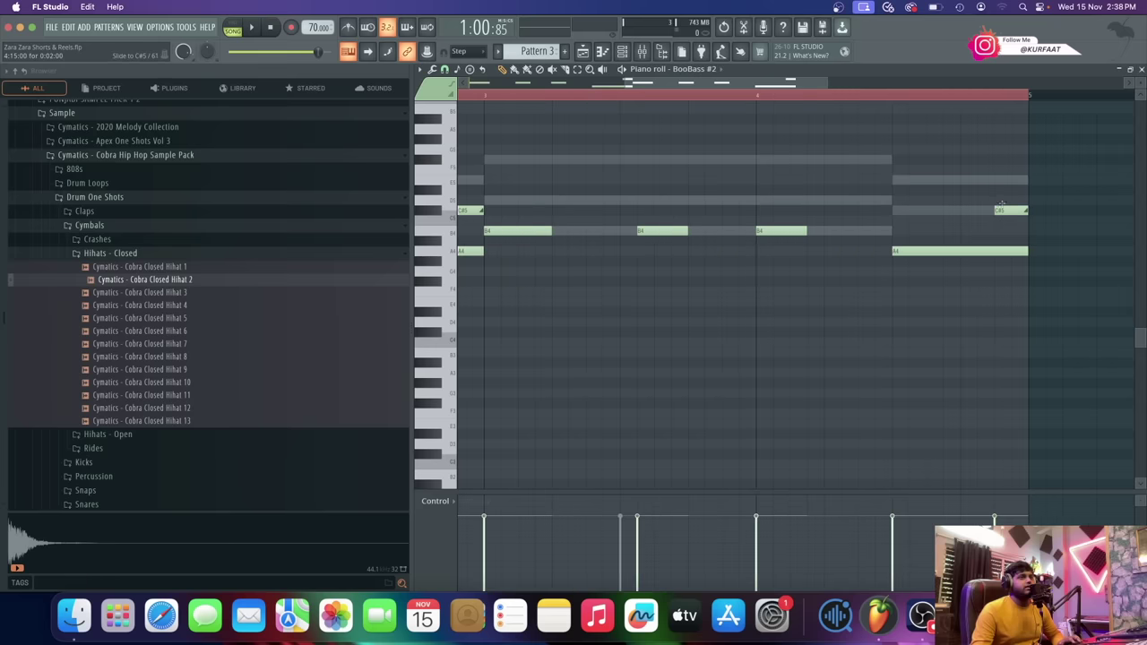
{"action": "left_click_drag", "start_coordinate": [1003, 209], "coordinate": [981, 178]}
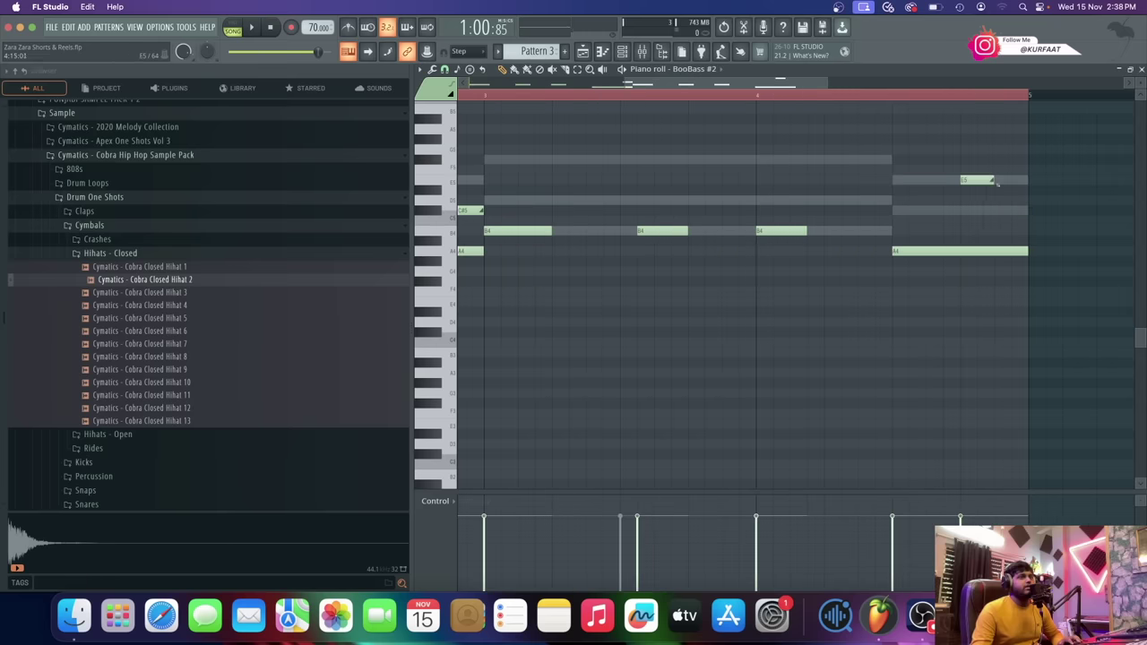
{"action": "left_click", "coordinate": [996, 183]}
{"action": "right_click", "coordinate": [997, 184]}
{"action": "left_click", "coordinate": [984, 211]}
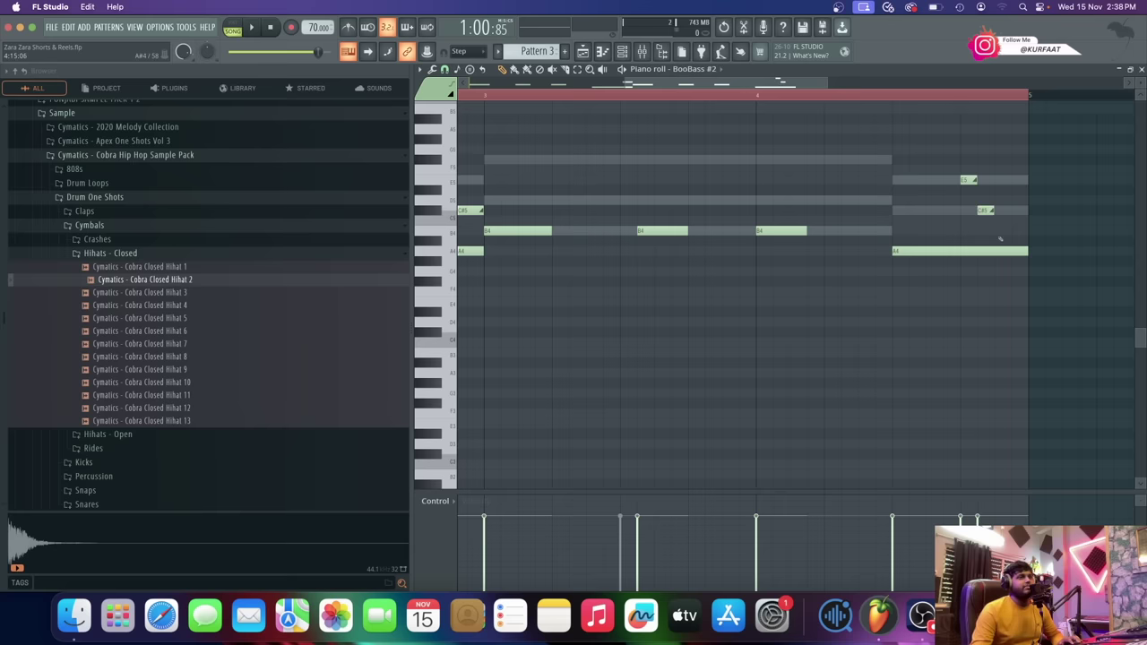
{"action": "left_click", "coordinate": [1002, 251]}
{"action": "key", "text": "space"}
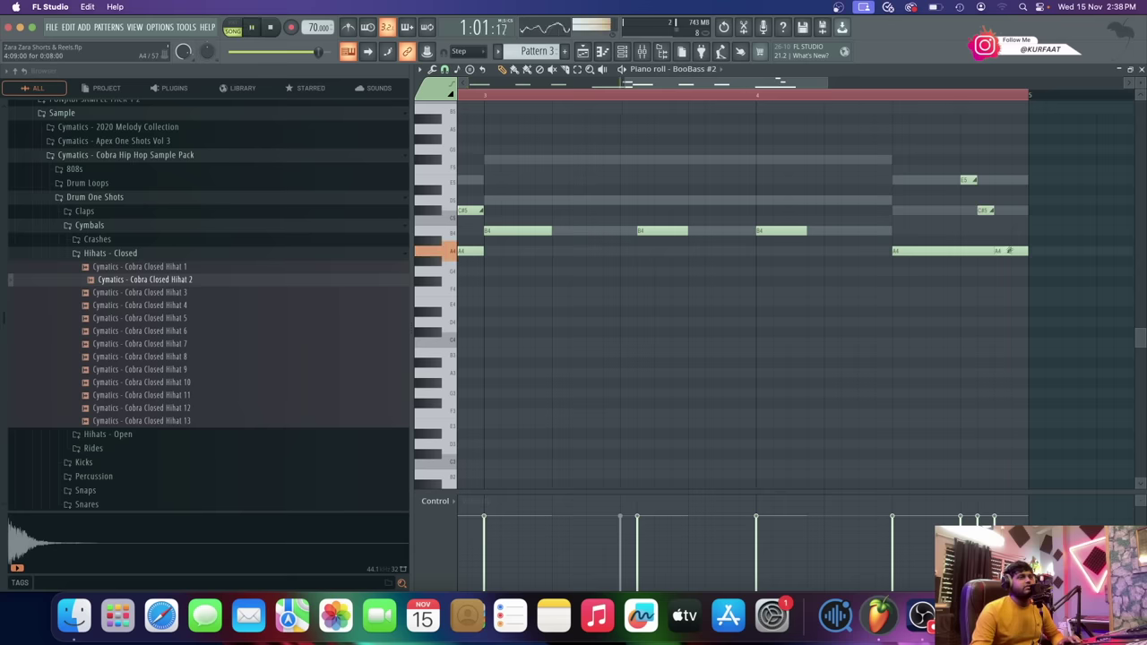
{"action": "scroll", "coordinate": [934, 280], "scroll_direction": "down", "scroll_amount": 3}
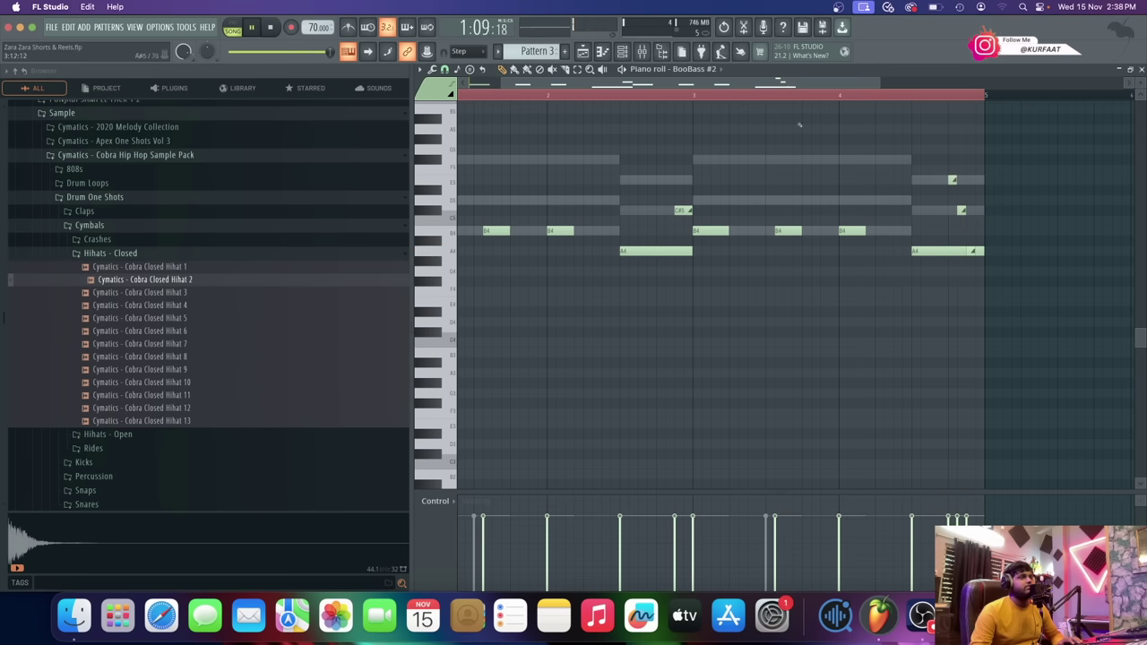
- Return to the arrangement with the playback position at bar 4 and briefly mute Track 1
{"action": "left_click", "coordinate": [582, 51]}
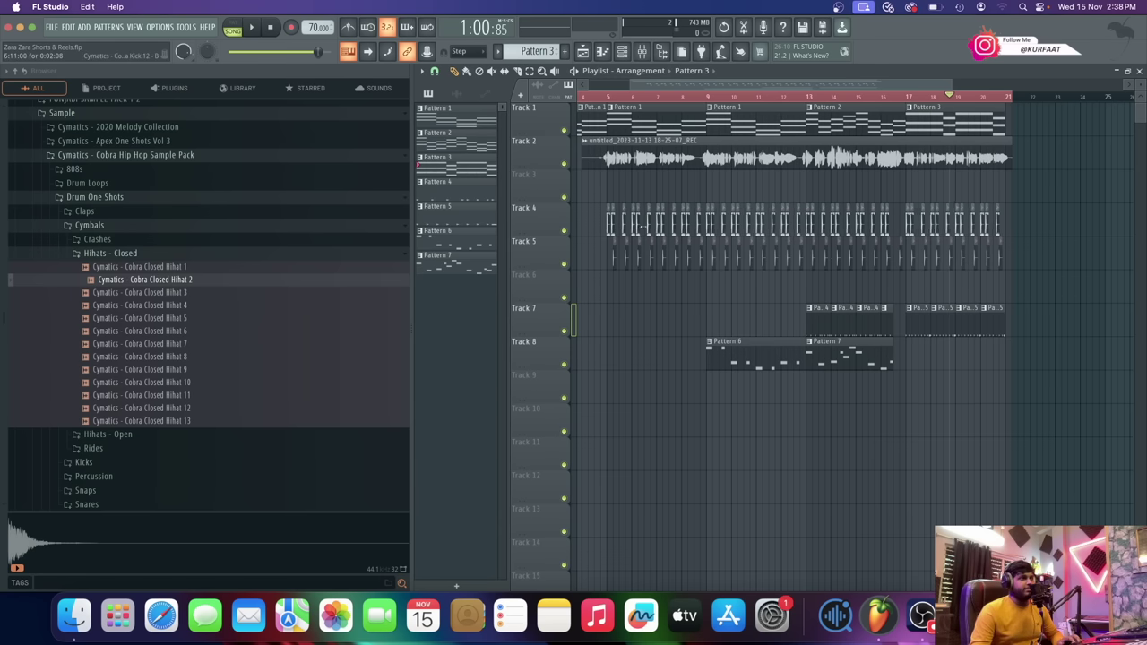
{"action": "scroll", "coordinate": [832, 257], "scroll_direction": "down", "scroll_amount": 3}
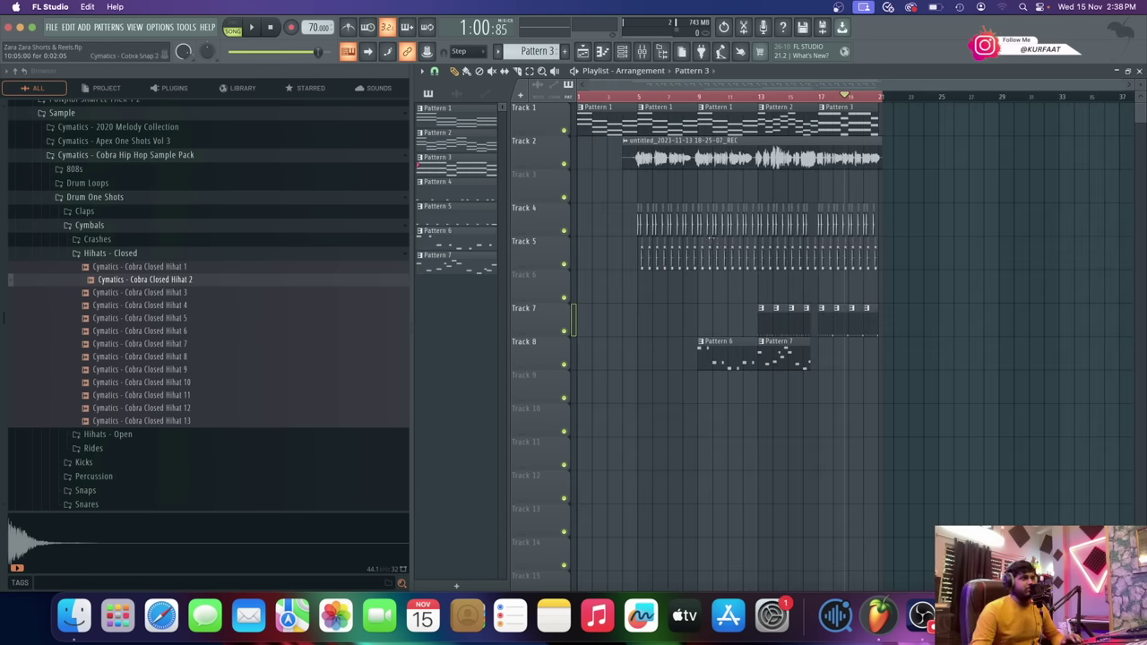
{"action": "scroll", "coordinate": [647, 178], "scroll_direction": "up", "scroll_amount": 4}
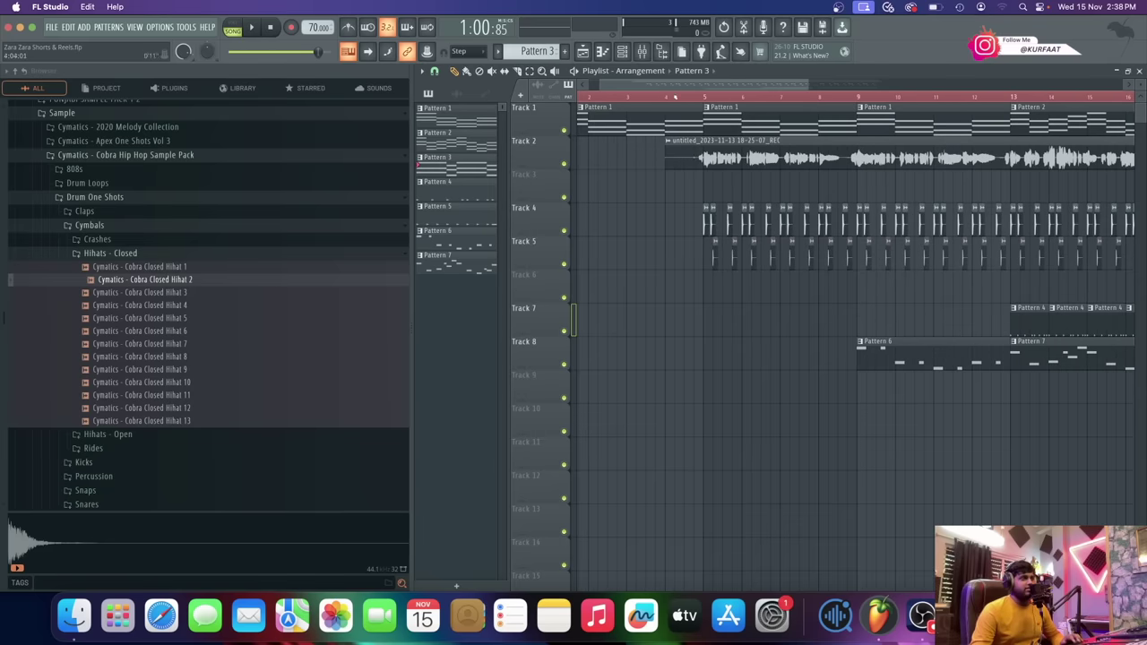
{"action": "left_click", "coordinate": [666, 97]}
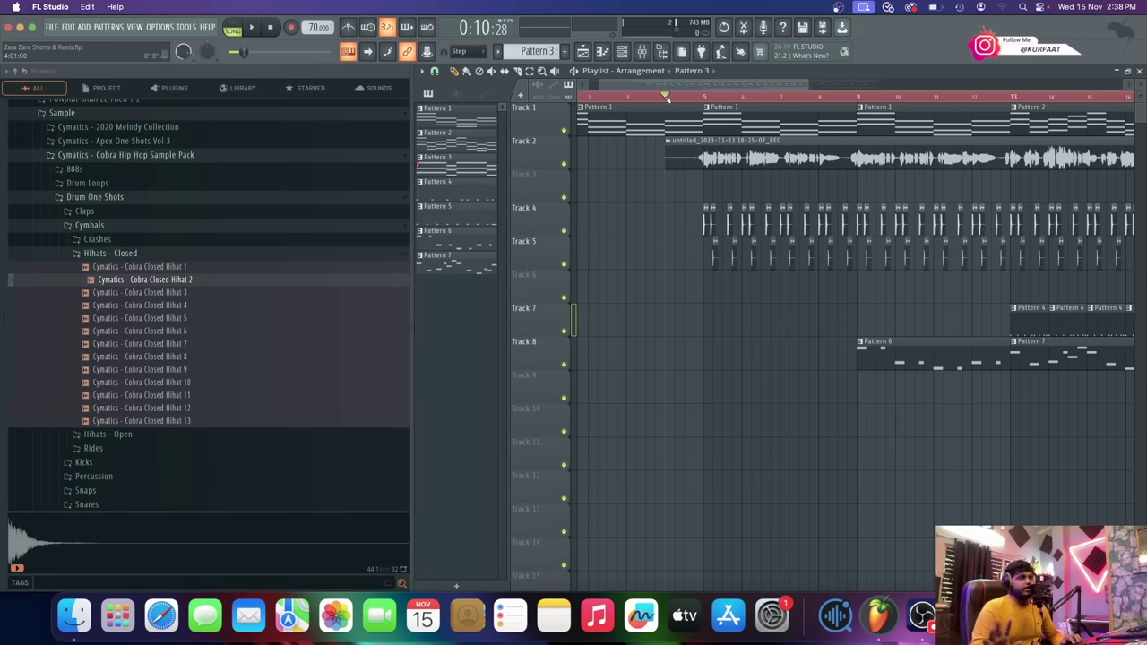
{"action": "scroll", "coordinate": [665, 97], "scroll_direction": "down", "scroll_amount": 1}
{"action": "left_click", "coordinate": [564, 131]}
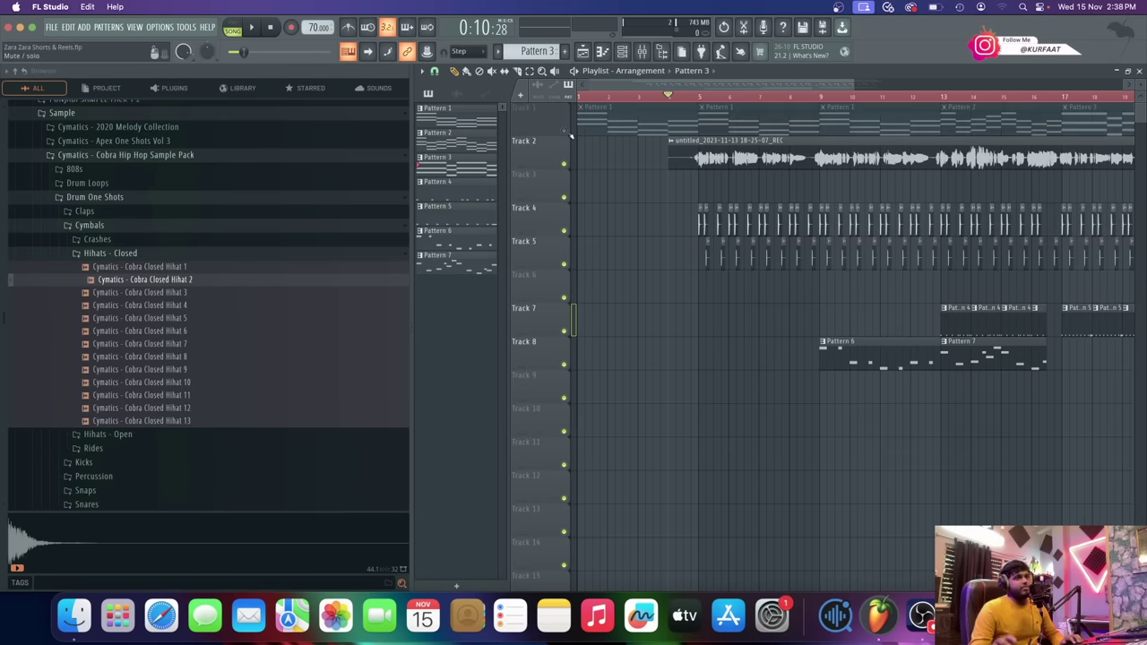
{"action": "left_click", "coordinate": [565, 131]}
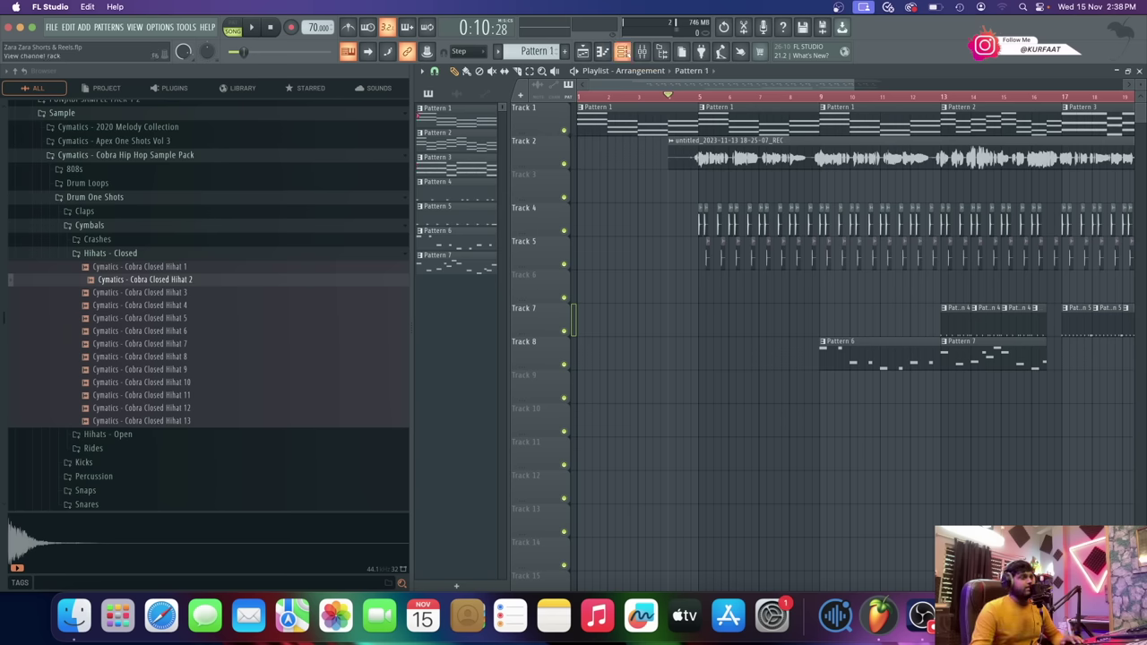
- Load the Dark Piano preset on the FL Keys channel and listen to it from bar 4
{"action": "left_click", "coordinate": [622, 51]}
{"action": "left_click", "coordinate": [672, 265]}
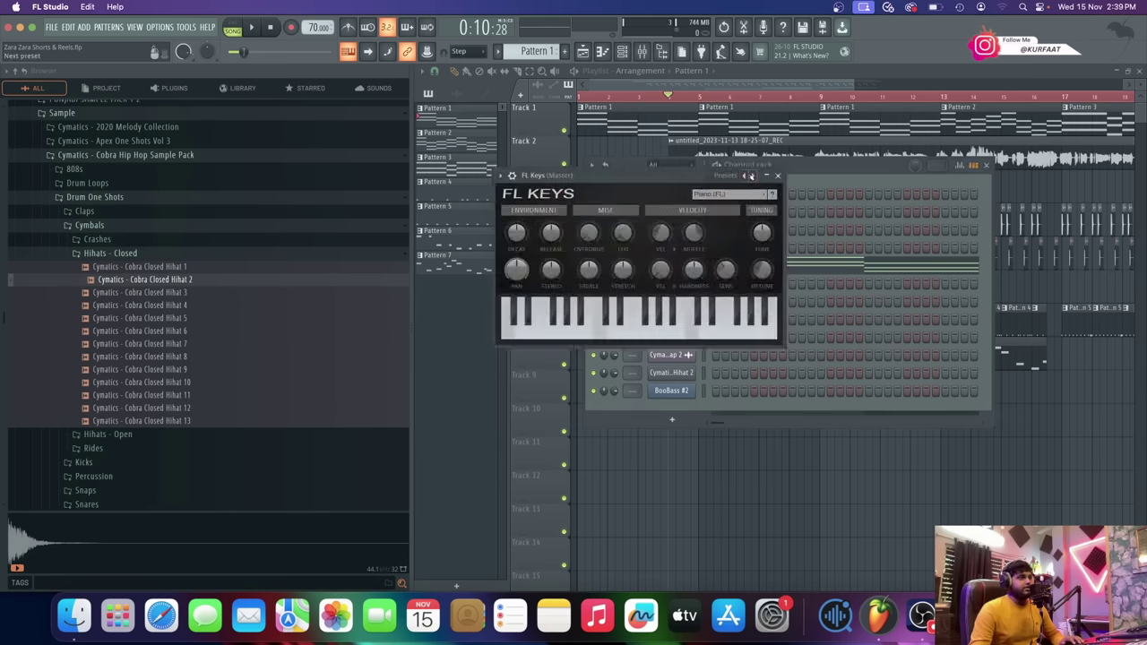
{"action": "left_click", "coordinate": [751, 176]}
{"action": "left_click", "coordinate": [786, 226]}
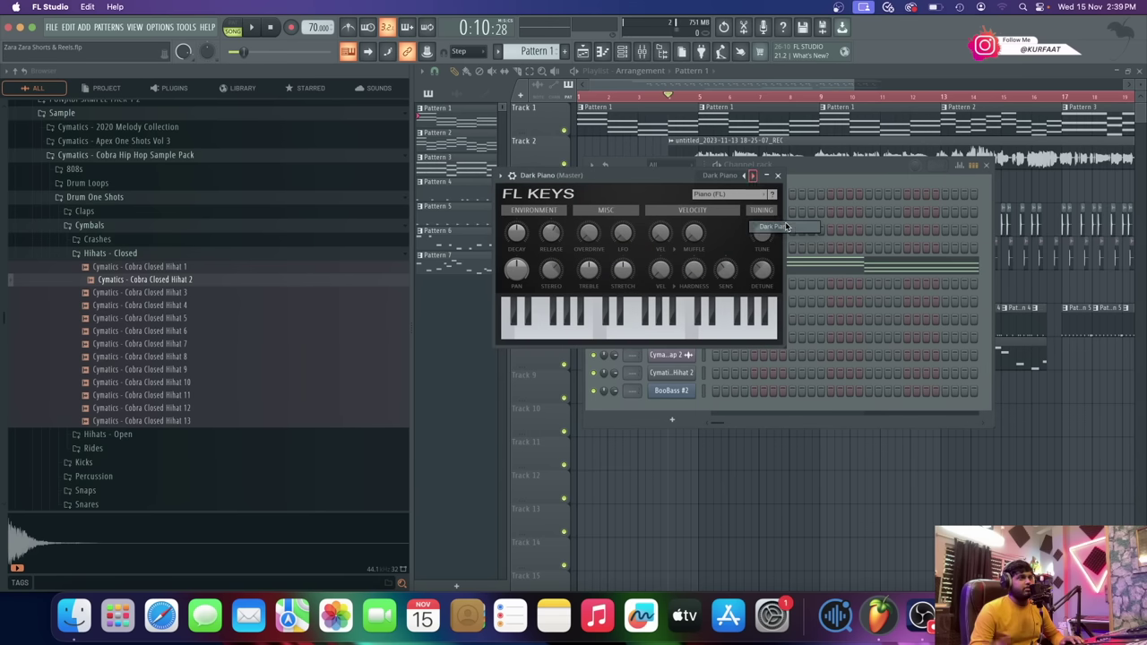
{"action": "key", "text": "space"}
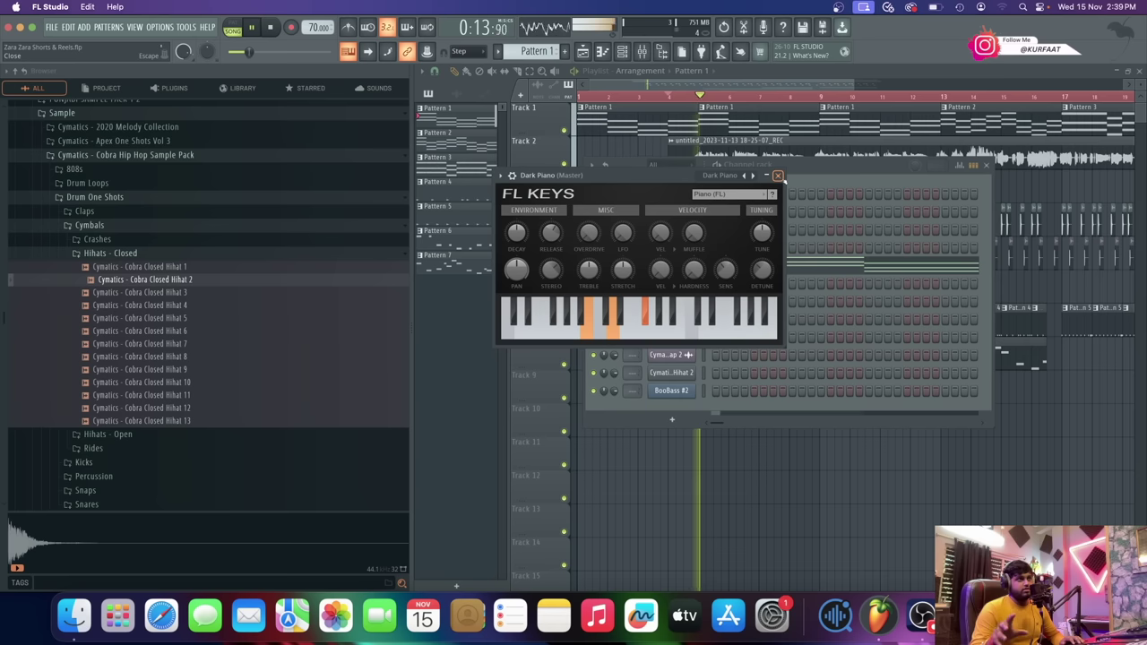
{"action": "left_click", "coordinate": [778, 175]}
{"action": "key", "text": "space"}
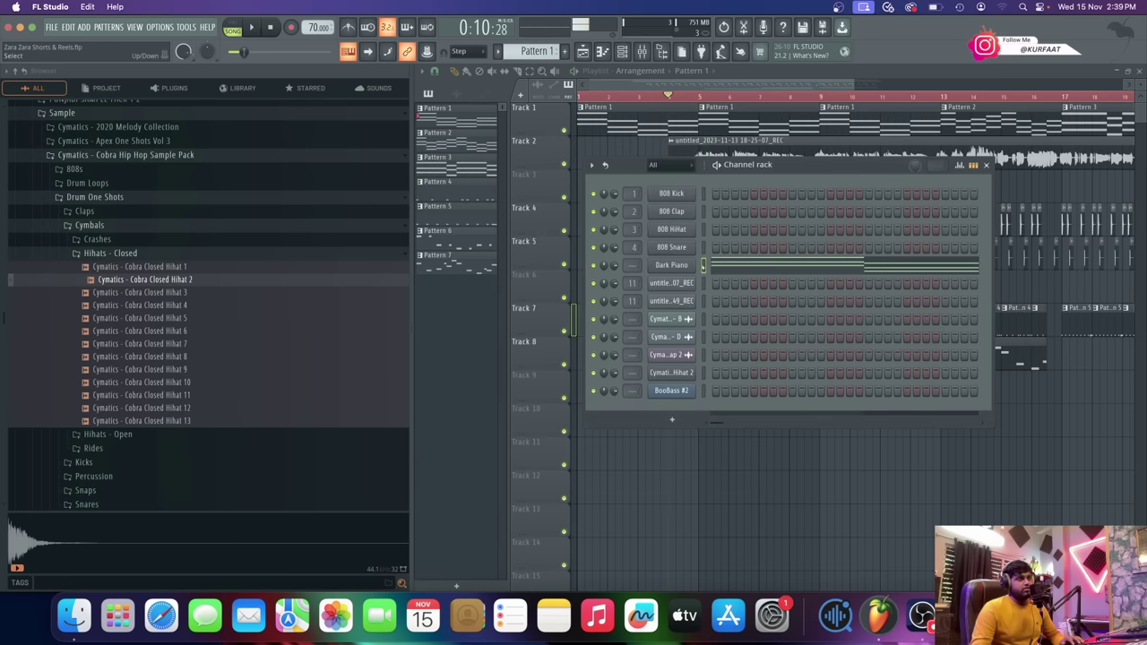
{"action": "right_click", "coordinate": [696, 270]}
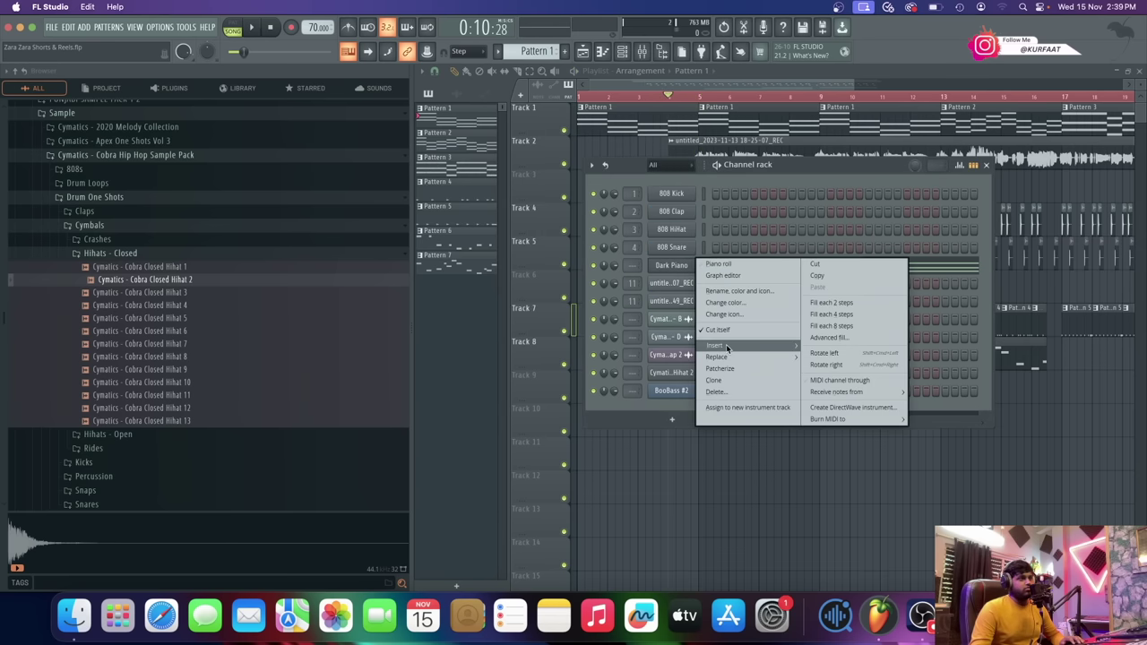
{"action": "mouse_move", "coordinate": [713, 346]}
{"action": "left_click", "coordinate": [725, 184]}
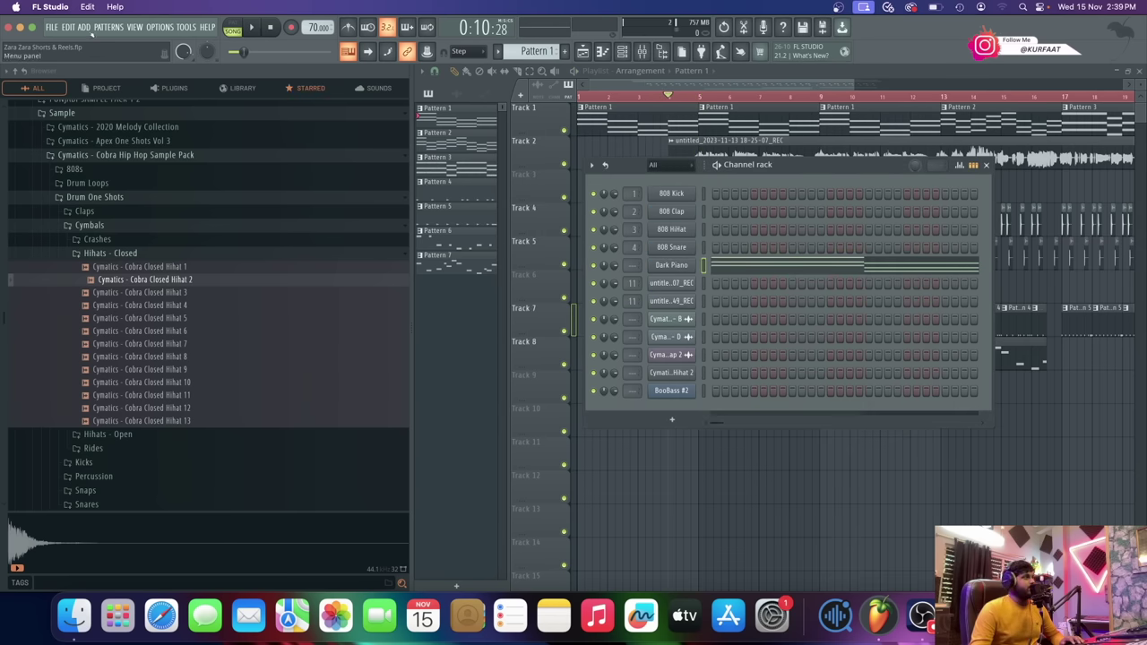
- Find FL Keys among the generator plugins and add it as a second piano channel
{"action": "left_click", "coordinate": [86, 28]}
{"action": "left_click", "coordinate": [103, 50]}
{"action": "type", "text": "dark"}
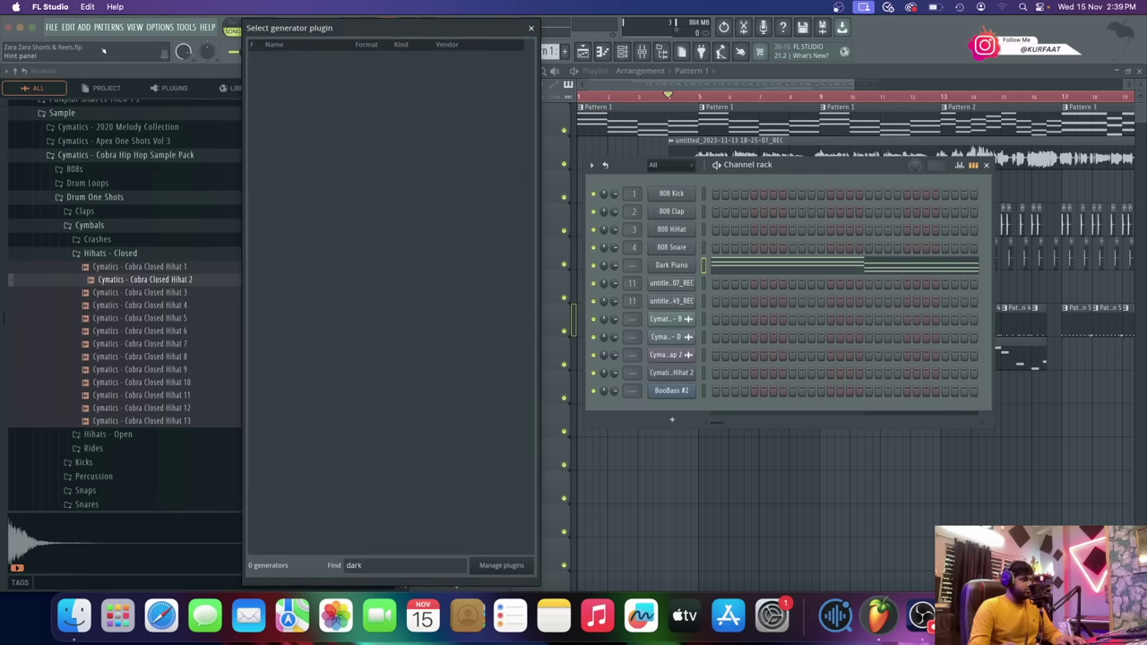
{"action": "key", "text": "BackSpace"}
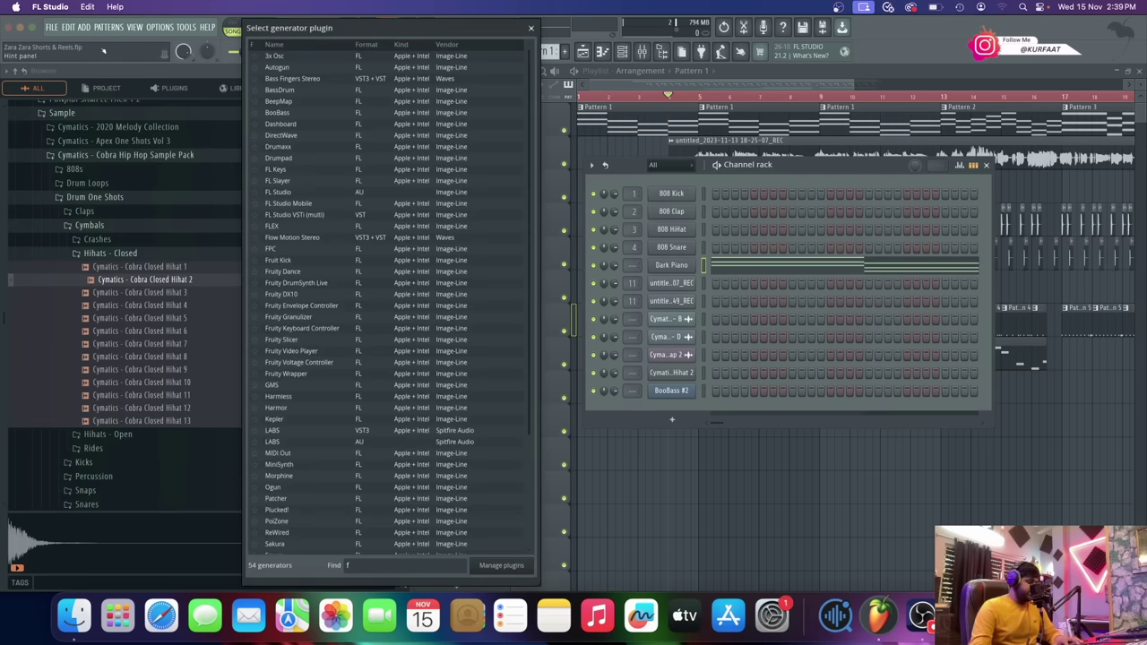
{"action": "type", "text": "fl k"}
{"action": "double_click", "coordinate": [338, 57]}
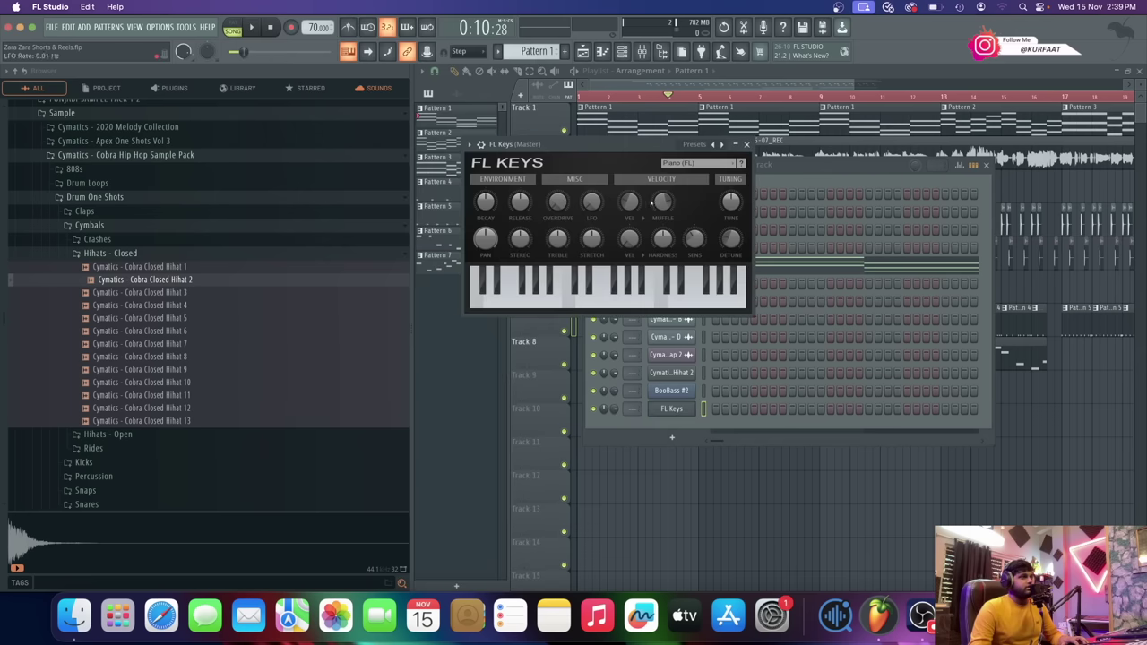
- Load the Dark Piano preset on the newly added FL Keys channel and close its window
{"action": "left_click", "coordinate": [714, 144]}
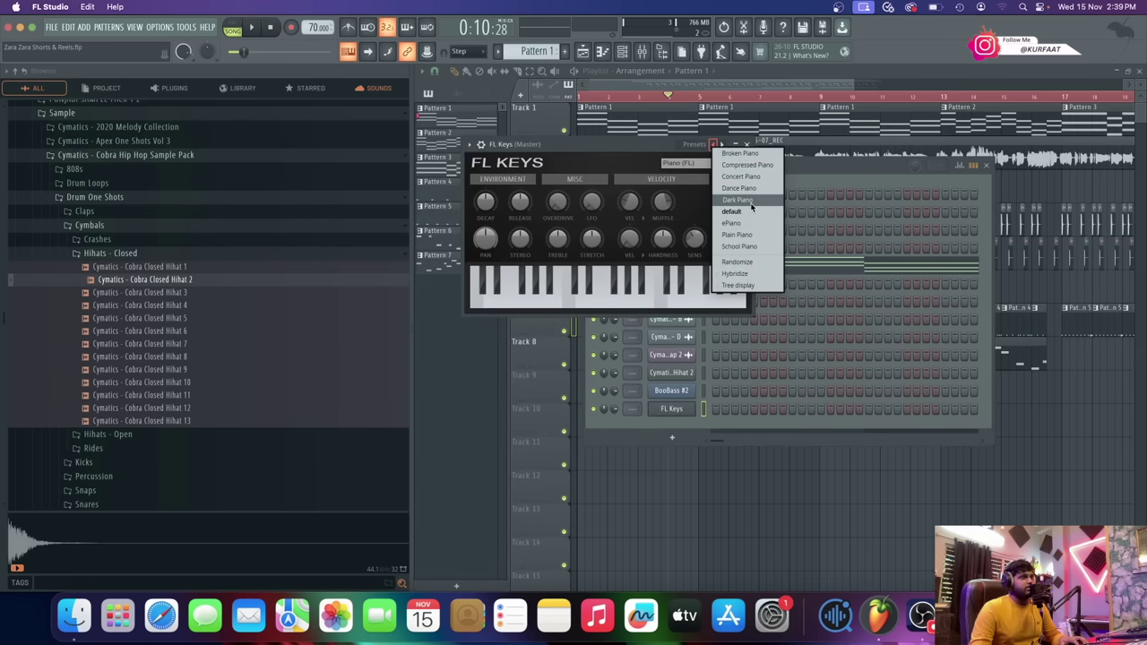
{"action": "left_click", "coordinate": [737, 199]}
{"action": "left_click", "coordinate": [747, 144]}
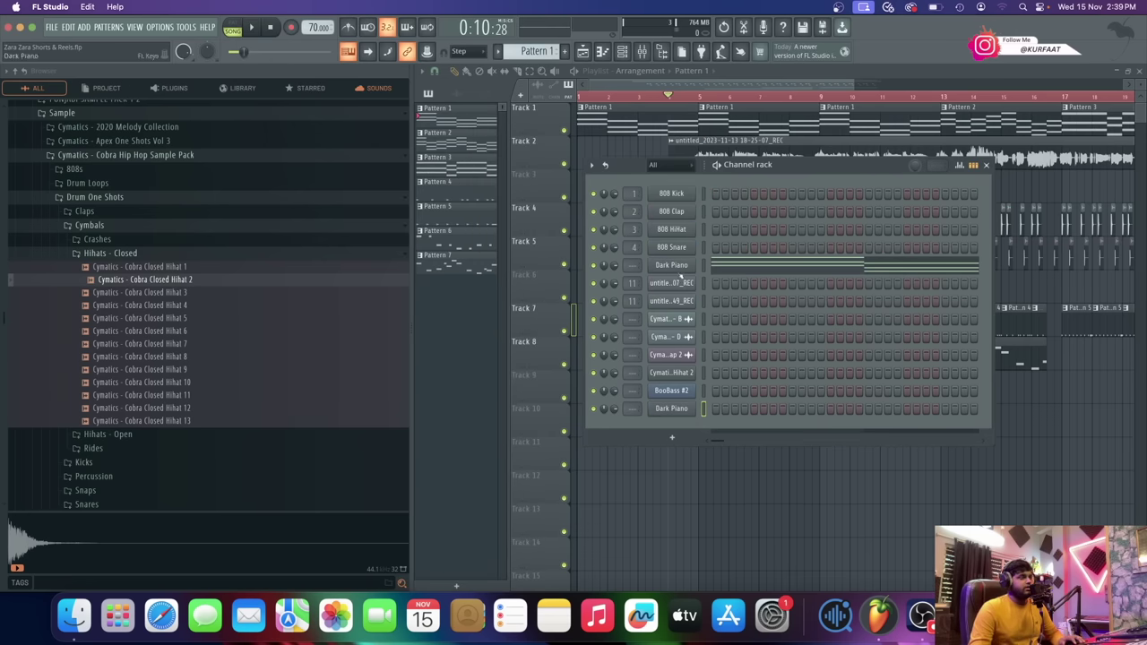
- Open the piano roll of the new Dark Piano channel in Pattern 1
{"action": "right_click", "coordinate": [687, 408]}
{"action": "left_click", "coordinate": [716, 408]}
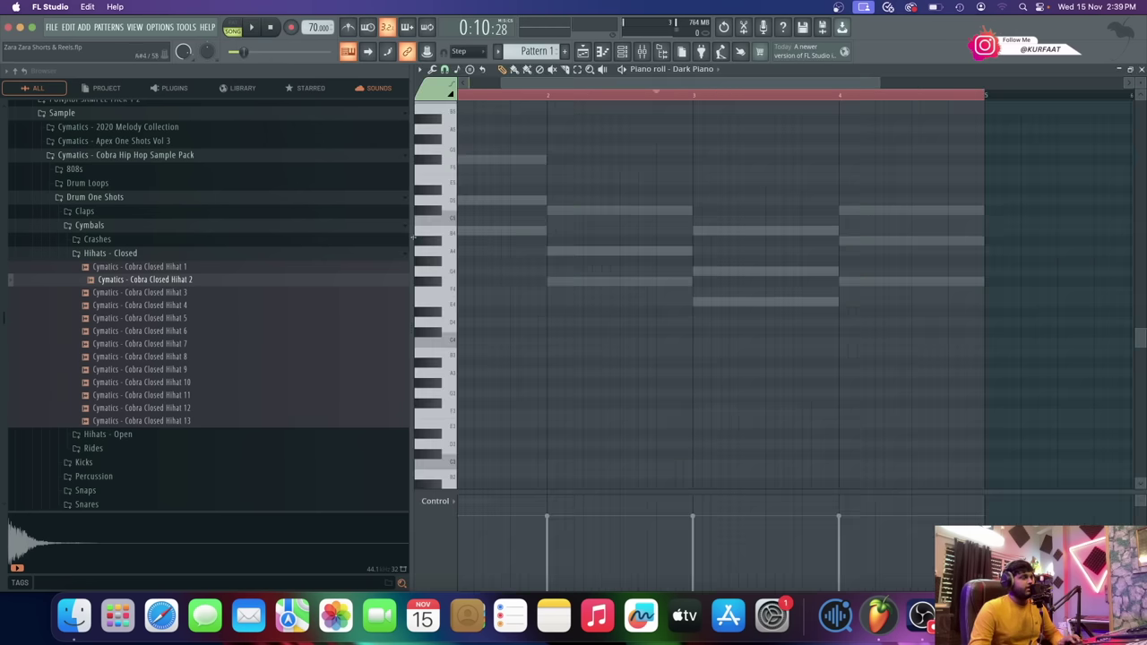
{"action": "scroll", "coordinate": [414, 238], "scroll_direction": "down", "scroll_amount": 4}
{"action": "scroll", "coordinate": [351, 223], "scroll_direction": "up", "scroll_amount": 15}
{"action": "scroll", "coordinate": [431, 241], "scroll_direction": "up", "scroll_amount": 5}
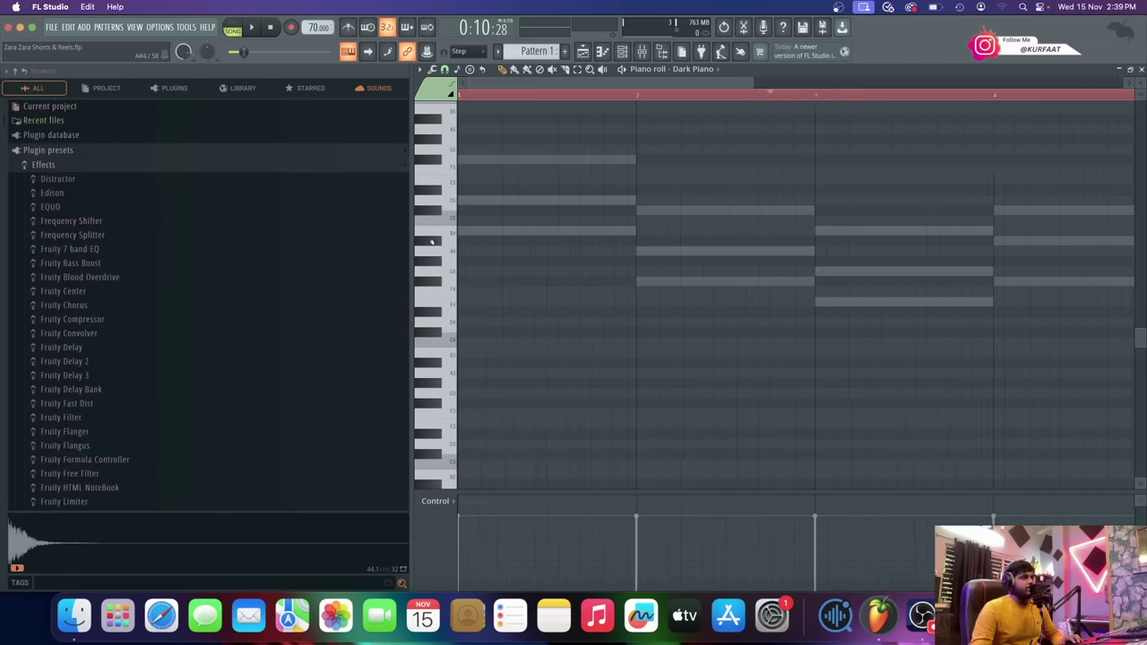
- Place four short off-beat B4 notes in bar 1 during song playback
{"action": "scroll", "coordinate": [553, 197], "scroll_direction": "up", "scroll_amount": 1}
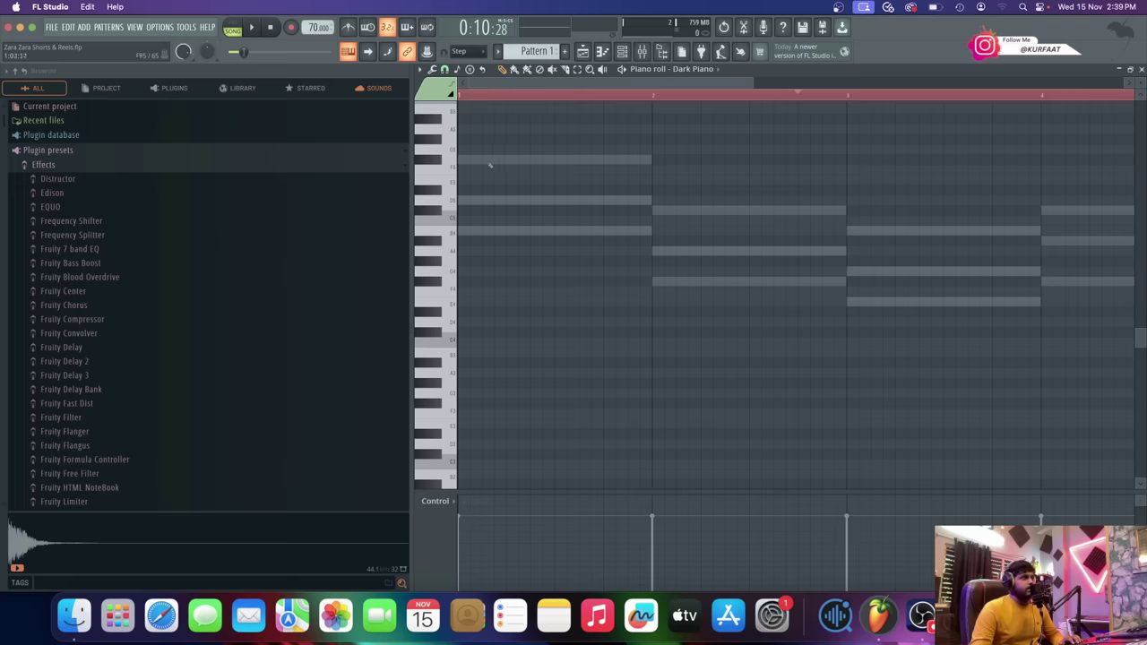
{"action": "key", "text": "space"}
{"action": "left_click", "coordinate": [488, 231]}
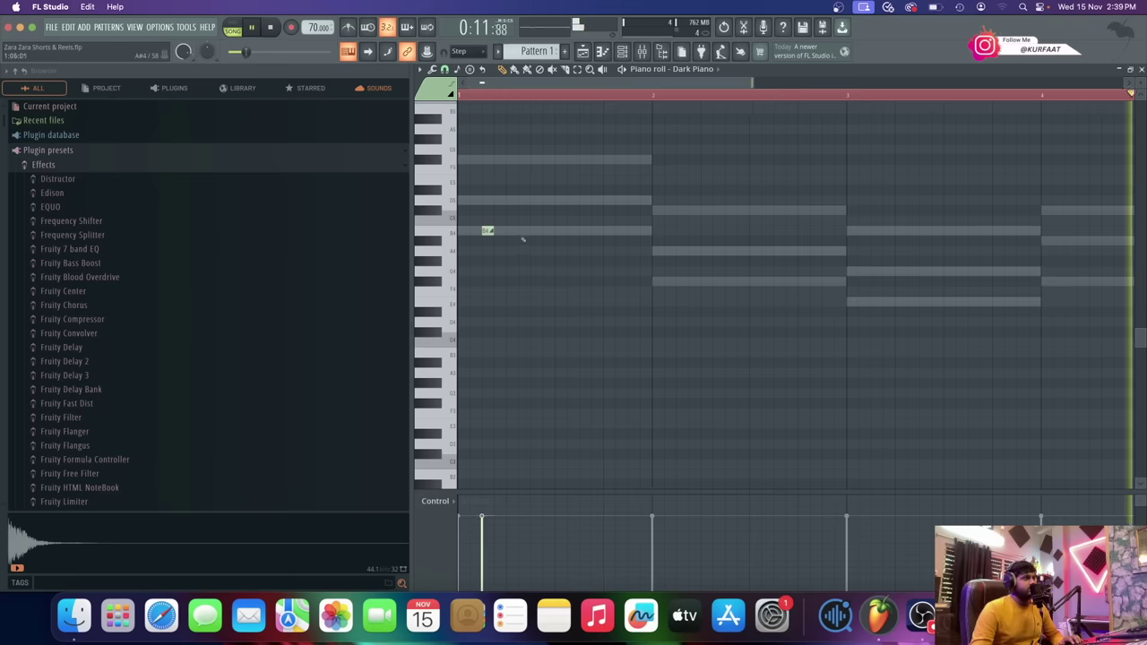
{"action": "left_click", "coordinate": [487, 230]}
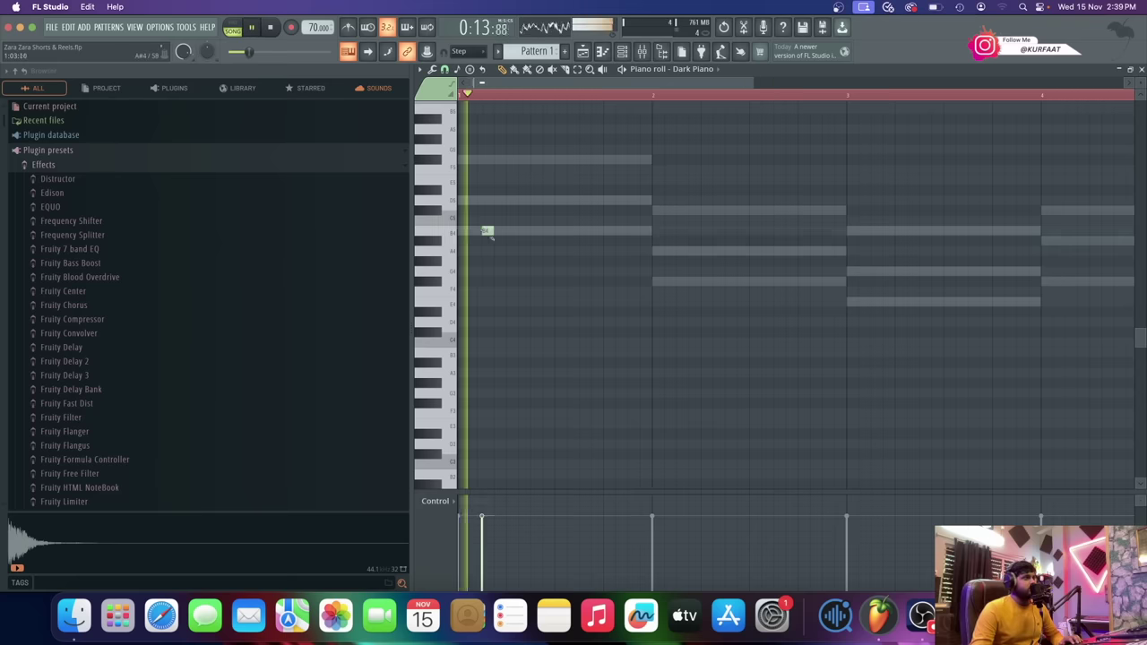
{"action": "left_click", "coordinate": [535, 230]}
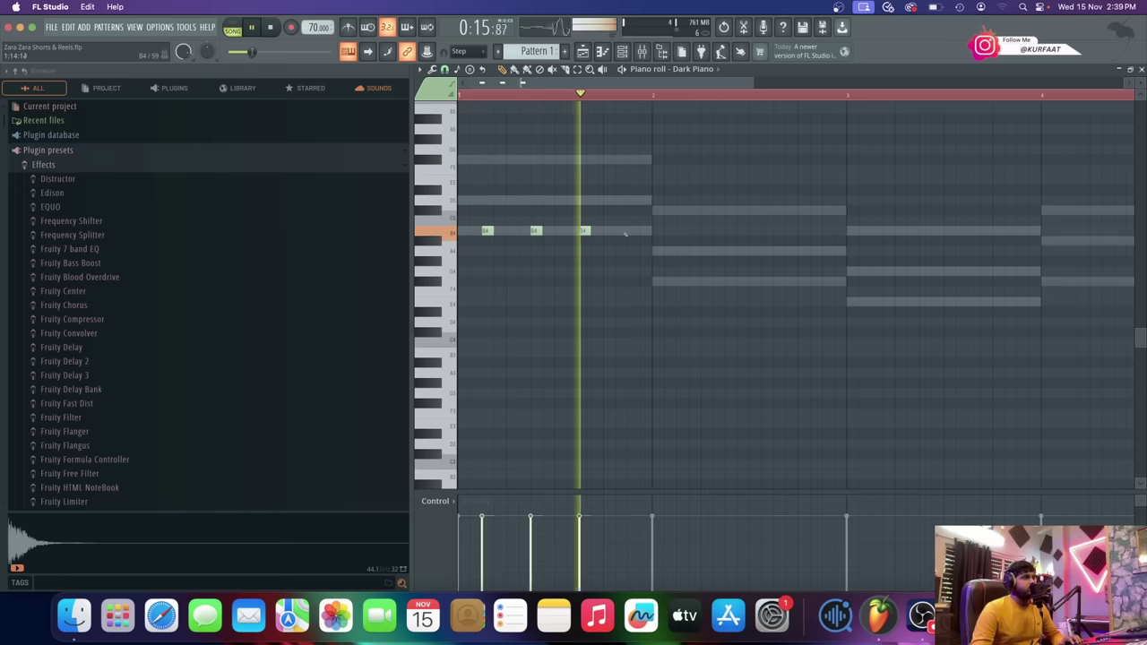
{"action": "left_click", "coordinate": [584, 230]}
{"action": "left_click", "coordinate": [633, 230]}
{"action": "key", "text": "space"}
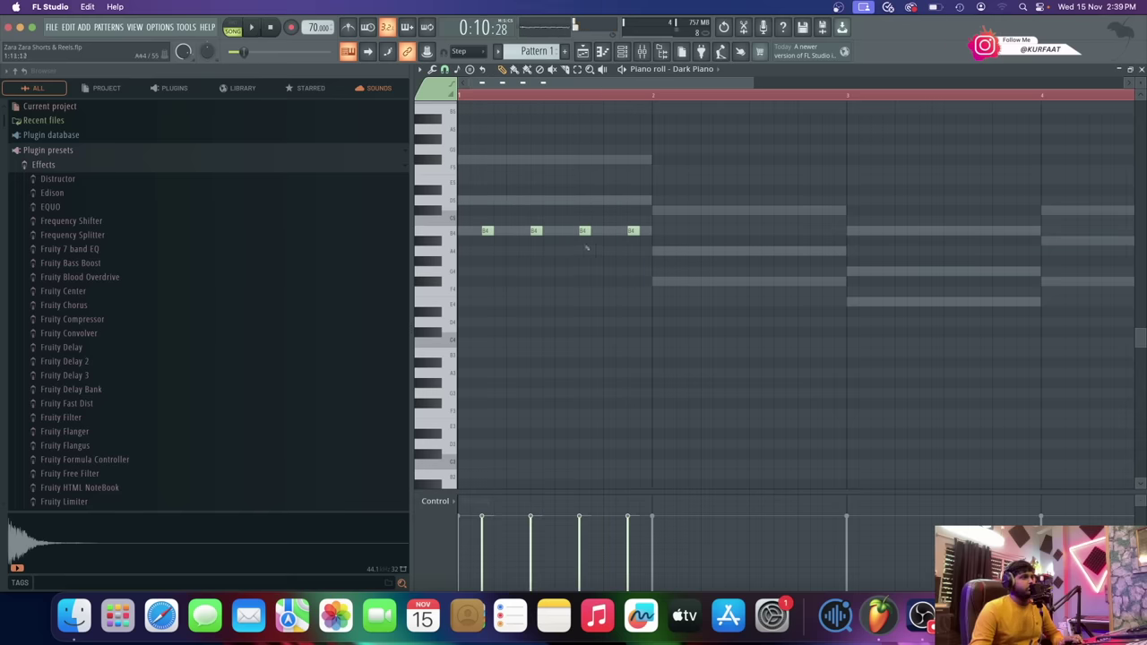
- Move all four short bar 1 notes up to F#5 and play the song
{"action": "key", "text": "super+a"}
{"action": "left_click_drag", "start_coordinate": [483, 231], "coordinate": [484, 158]}
{"action": "key", "text": "space"}
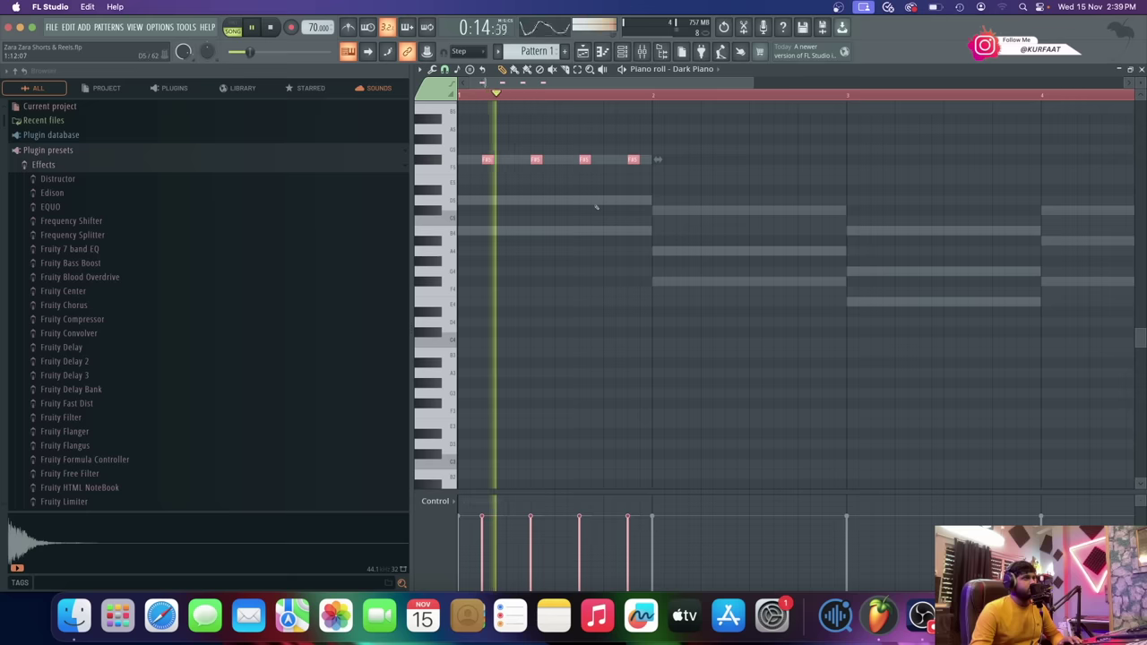
- Add four short off-beat C#5 notes in bar 2 and four short off-beat B4 notes in bar 3
{"action": "left_click", "coordinate": [684, 209]}
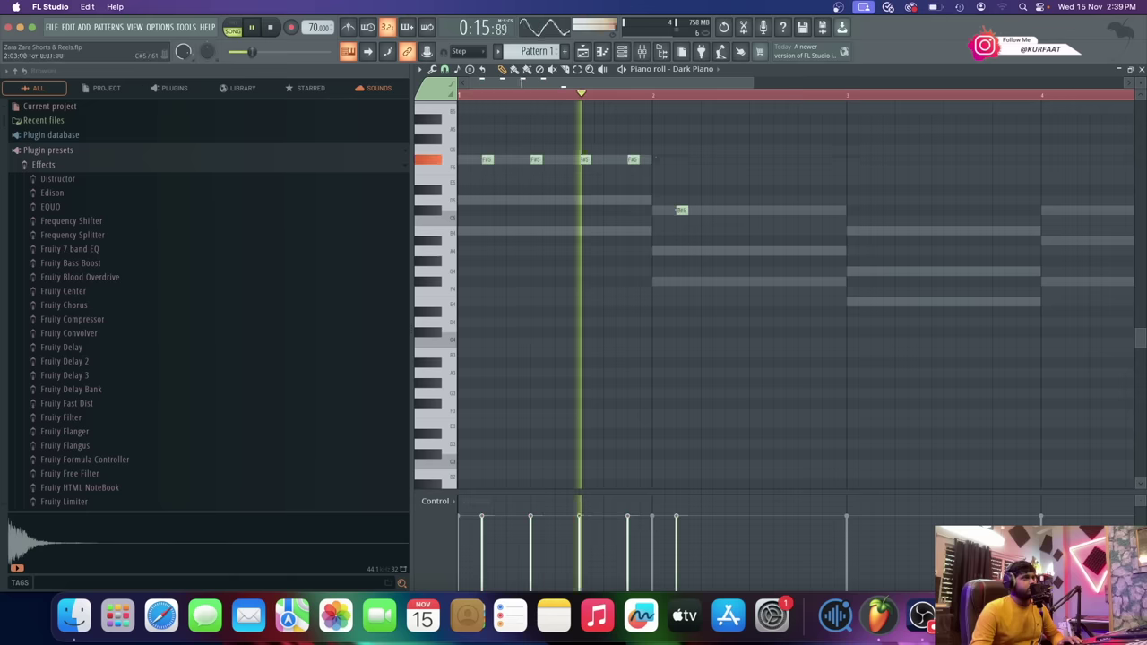
{"action": "left_click", "coordinate": [732, 209]}
{"action": "left_click", "coordinate": [776, 210]}
{"action": "left_click", "coordinate": [827, 210]}
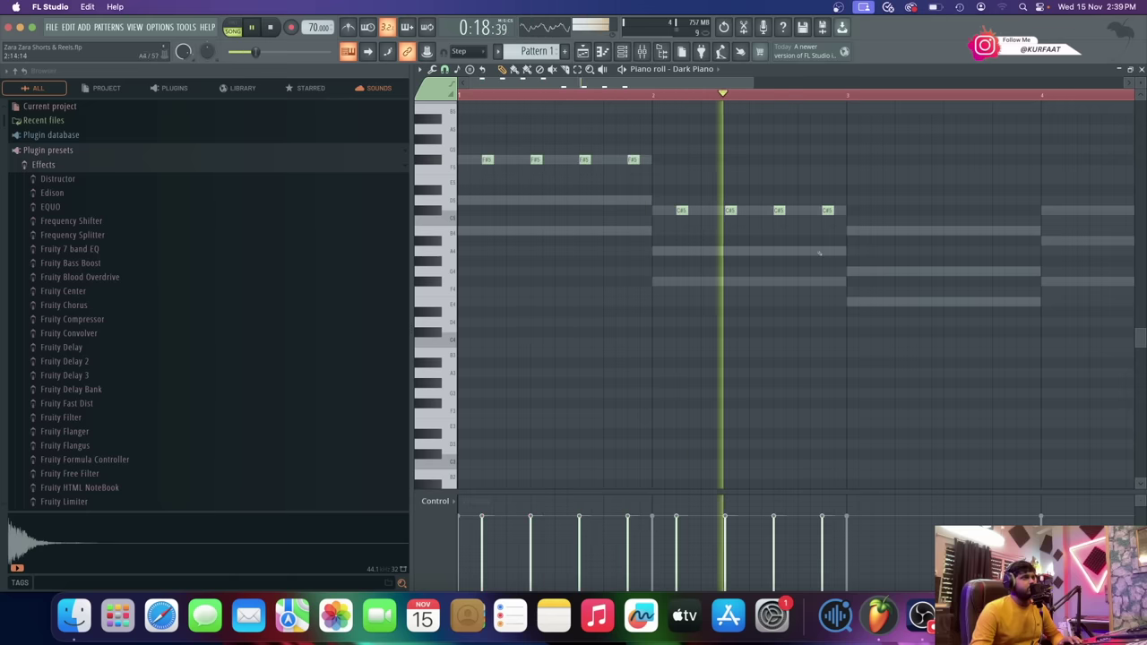
{"action": "left_click", "coordinate": [876, 230]}
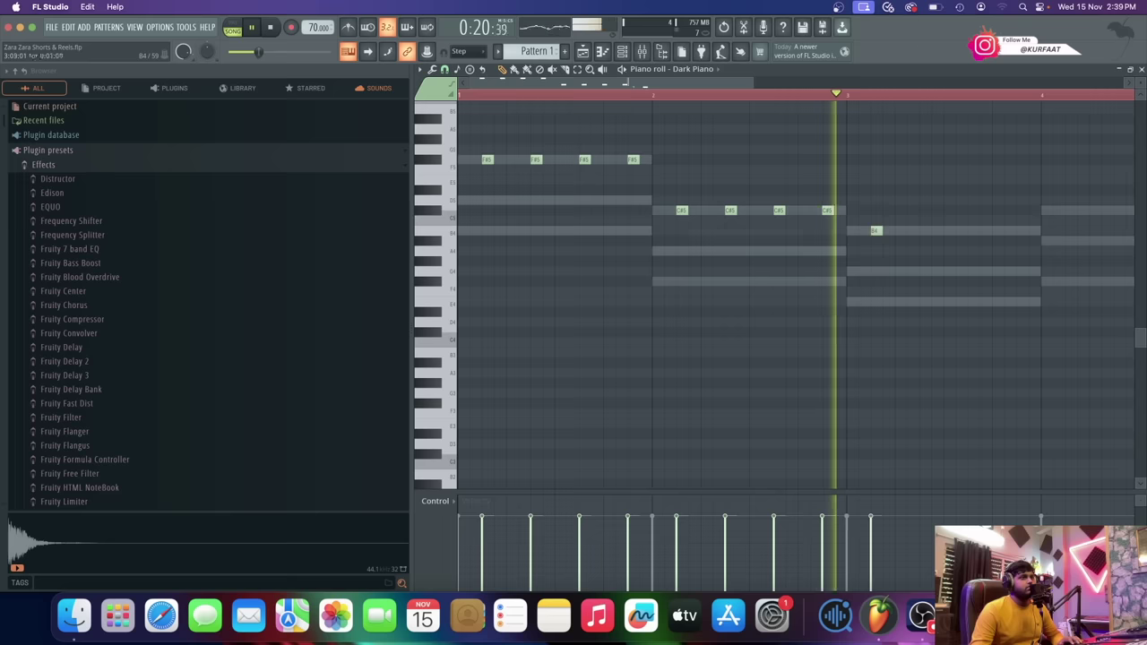
{"action": "left_click", "coordinate": [924, 230]}
{"action": "left_click", "coordinate": [973, 232]}
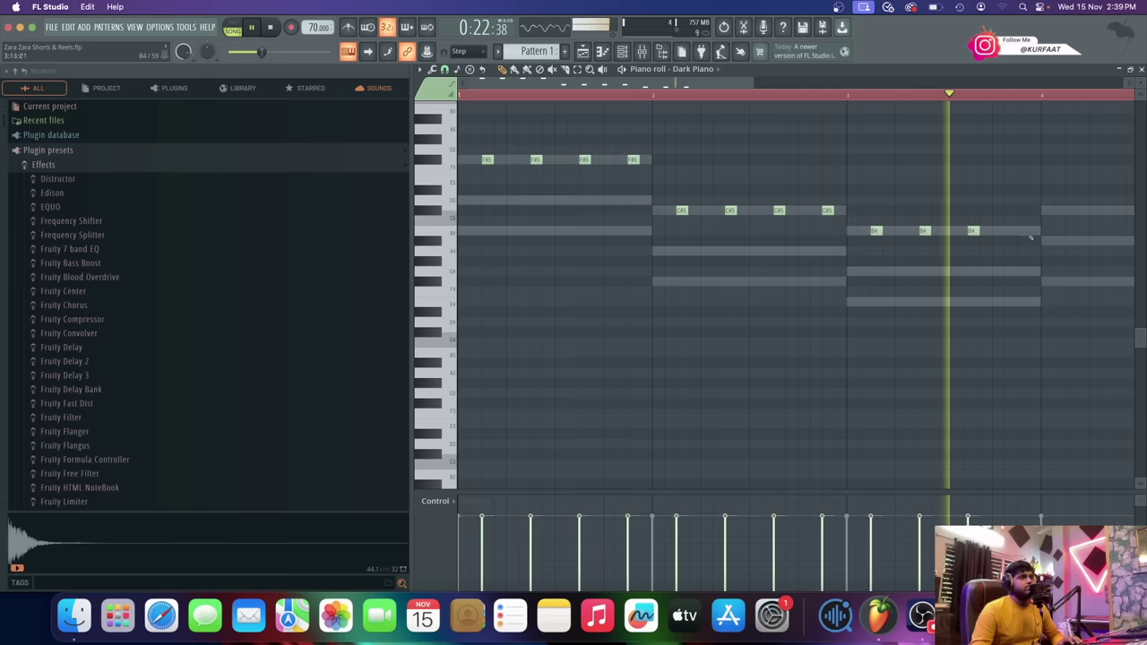
{"action": "left_click", "coordinate": [1022, 231]}
- Stop playback and fill bar 4 with four short off-beat C#5 notes
{"action": "scroll", "coordinate": [838, 260], "scroll_direction": "down", "scroll_amount": 1}
{"action": "scroll", "coordinate": [838, 260], "scroll_direction": "up", "scroll_amount": 1}
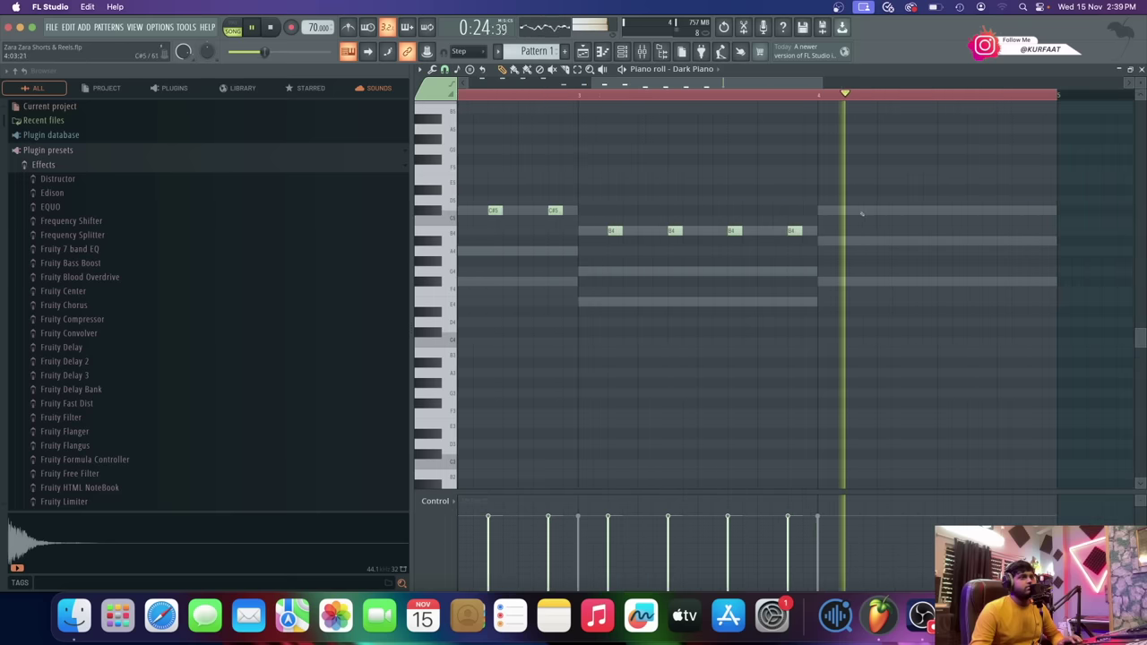
{"action": "left_click", "coordinate": [852, 210]}
{"action": "key", "text": "space"}
{"action": "left_click", "coordinate": [915, 210]}
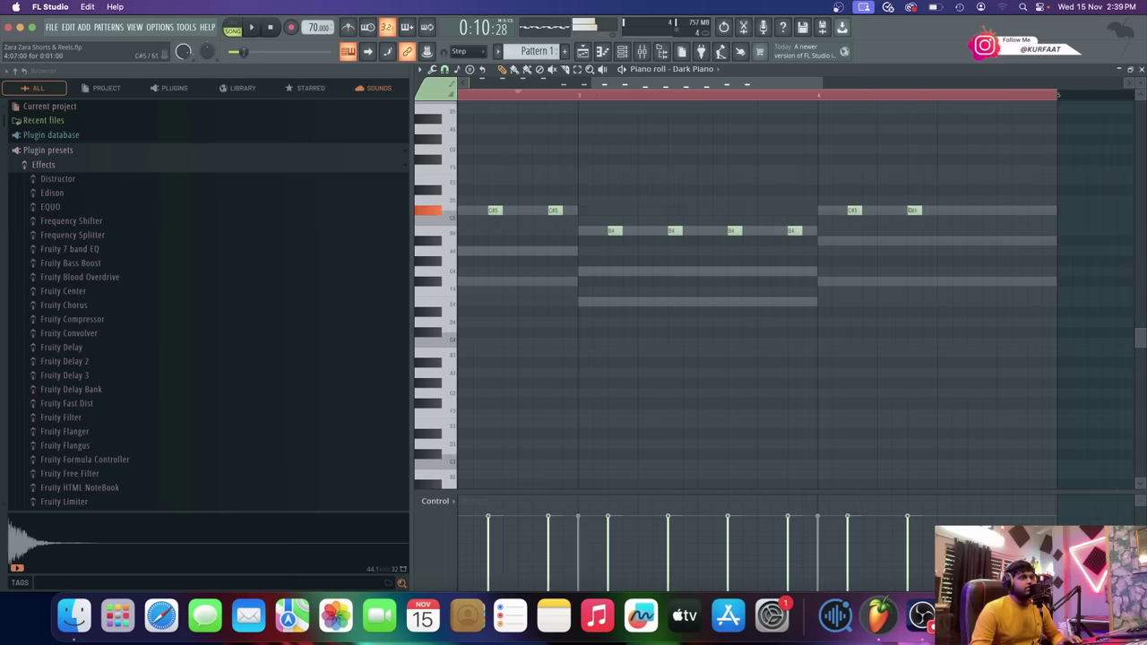
{"action": "left_click", "coordinate": [974, 210]}
{"action": "left_click", "coordinate": [1032, 210]}
{"action": "scroll", "coordinate": [1021, 250], "scroll_direction": "down", "scroll_amount": 2}
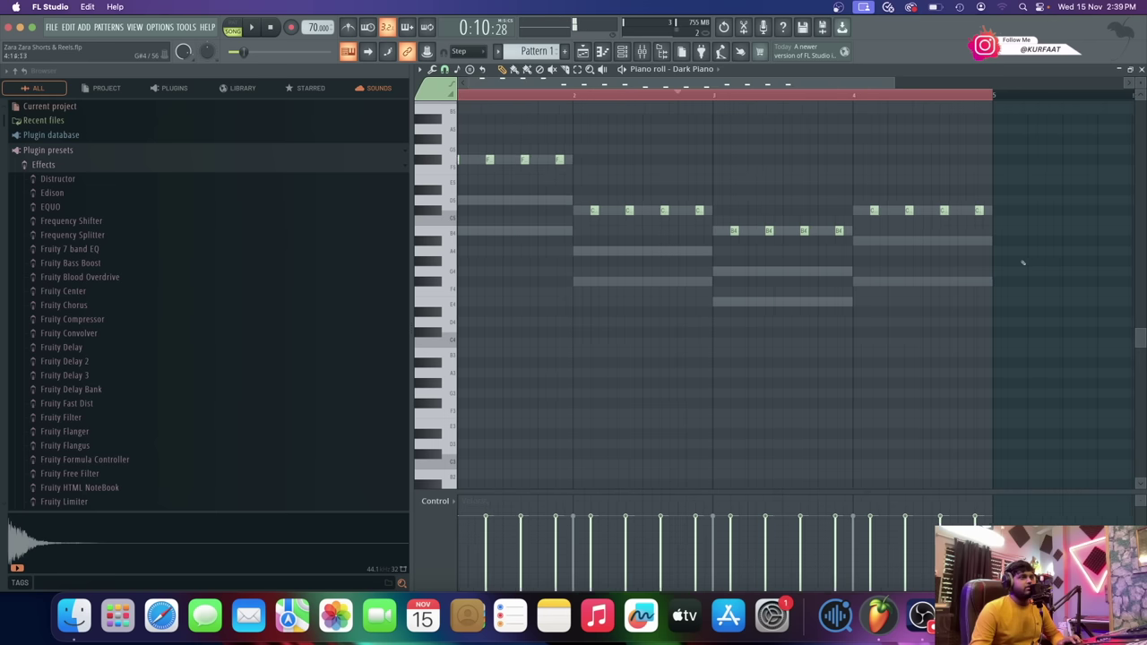
- Try the bar 1 chord's B4 and D5 notes an octave higher, and return both to their original pitches
{"action": "key", "text": "ctrl+a"}
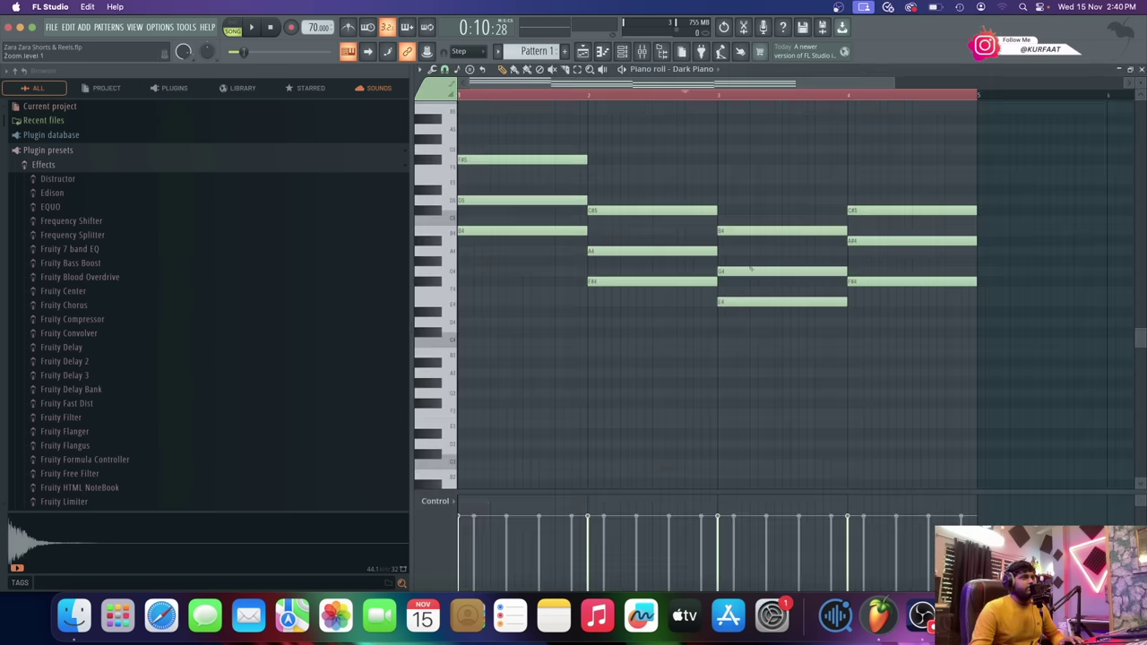
{"action": "scroll", "coordinate": [751, 269], "scroll_direction": "down", "scroll_amount": 2, "text": "ctrl"}
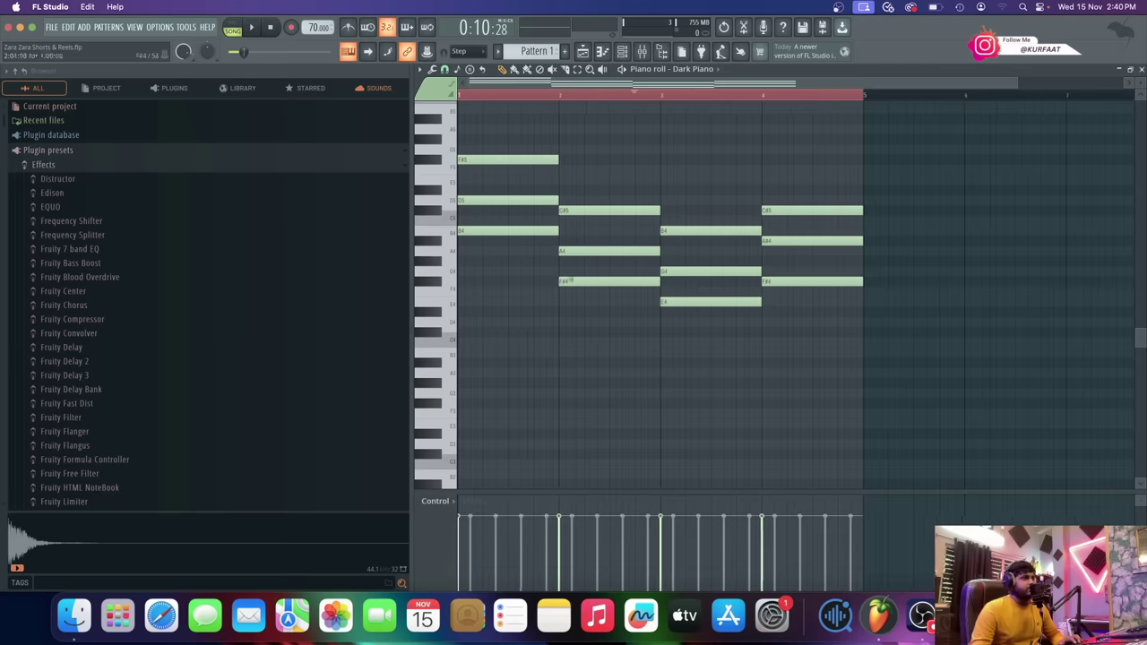
{"action": "scroll", "coordinate": [502, 250], "scroll_direction": "up", "scroll_amount": 3}
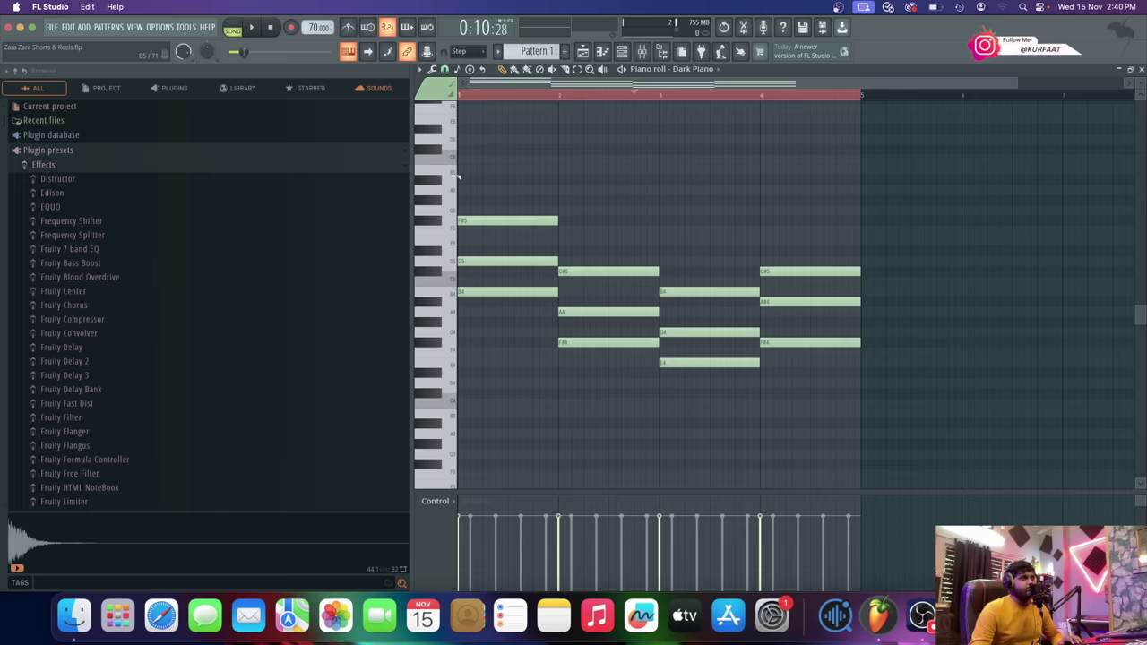
{"action": "left_click", "coordinate": [502, 292]}
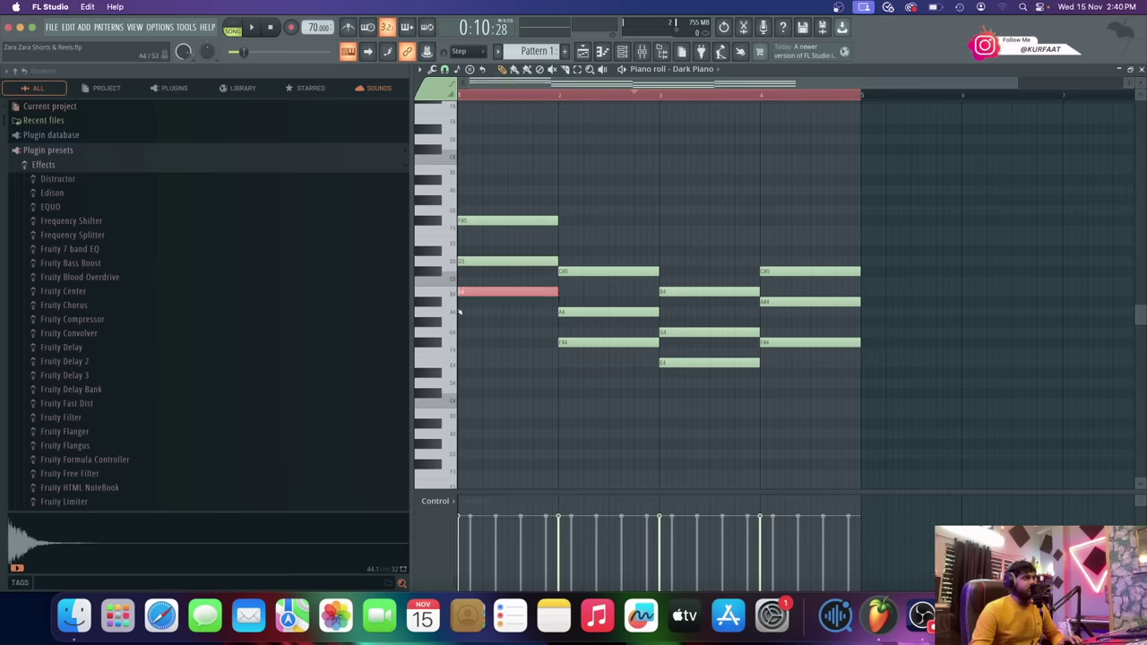
{"action": "left_click_drag", "start_coordinate": [469, 292], "coordinate": [465, 170]}
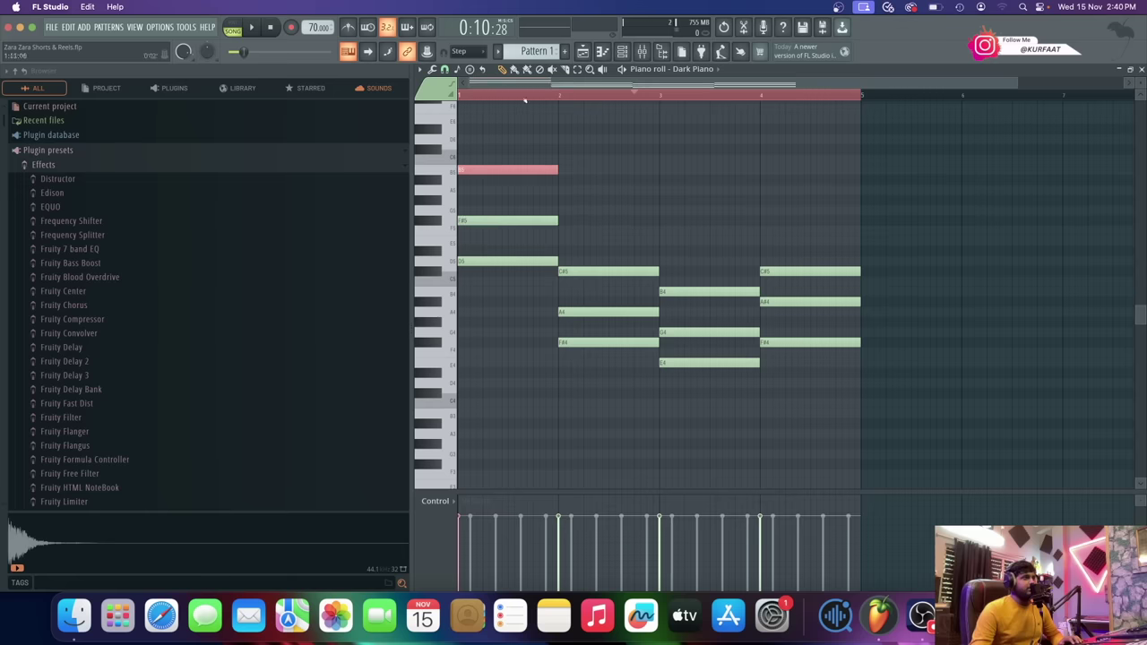
{"action": "left_click", "coordinate": [508, 261]}
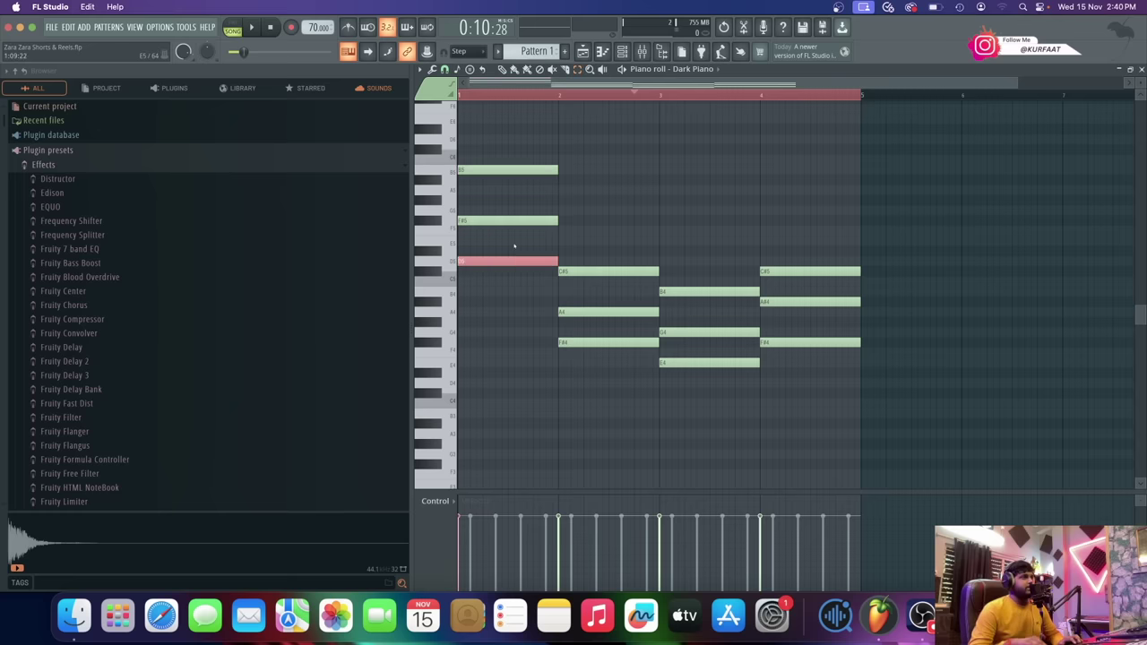
{"action": "key", "text": "ctrl+Up"}
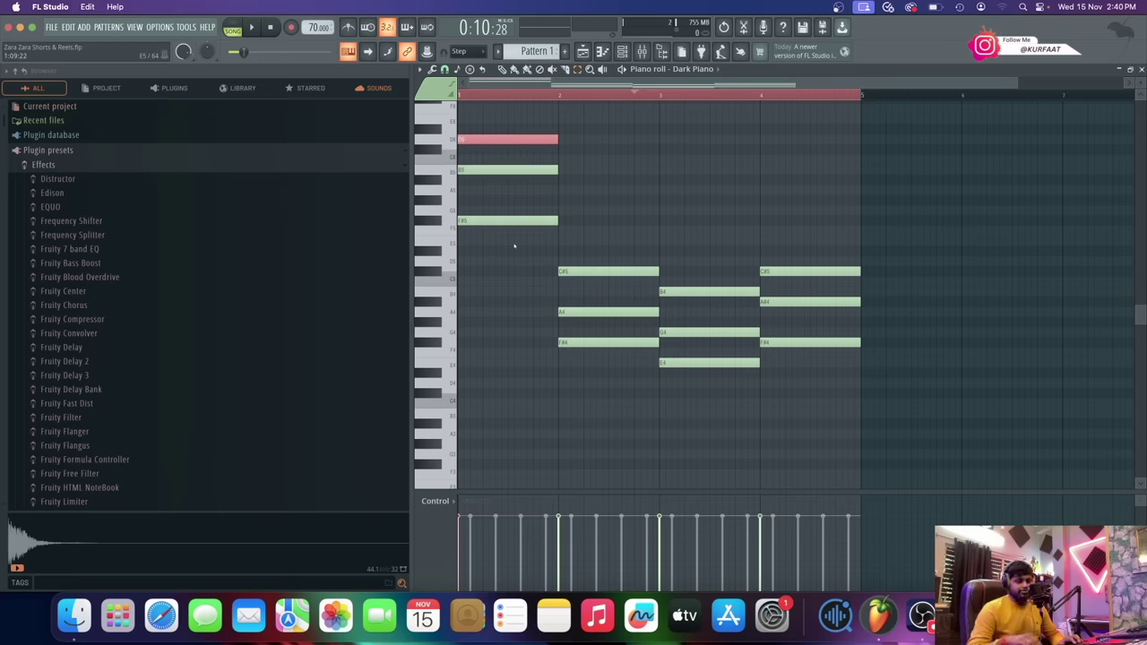
{"action": "key", "text": "ctrl+Down"}
{"action": "left_click", "coordinate": [507, 169]}
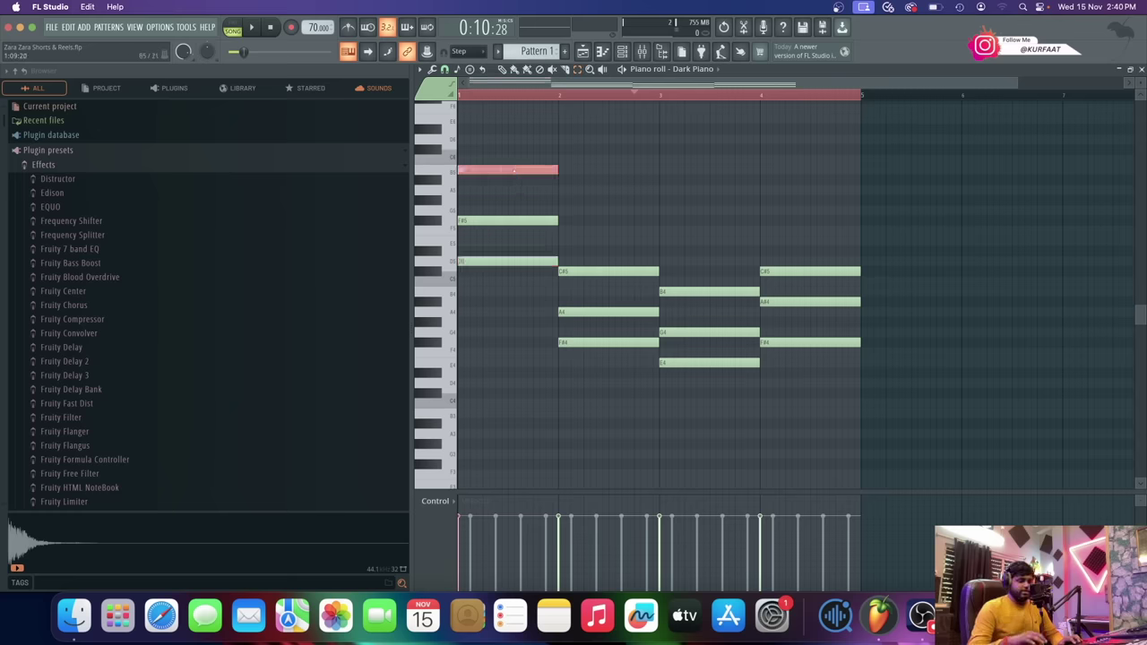
{"action": "key", "text": "ctrl+Down"}
- Raise the lowest chord note by one octave in bars 2, 3 and 4, to F#5, E5 and F#5
{"action": "left_click", "coordinate": [618, 342]}
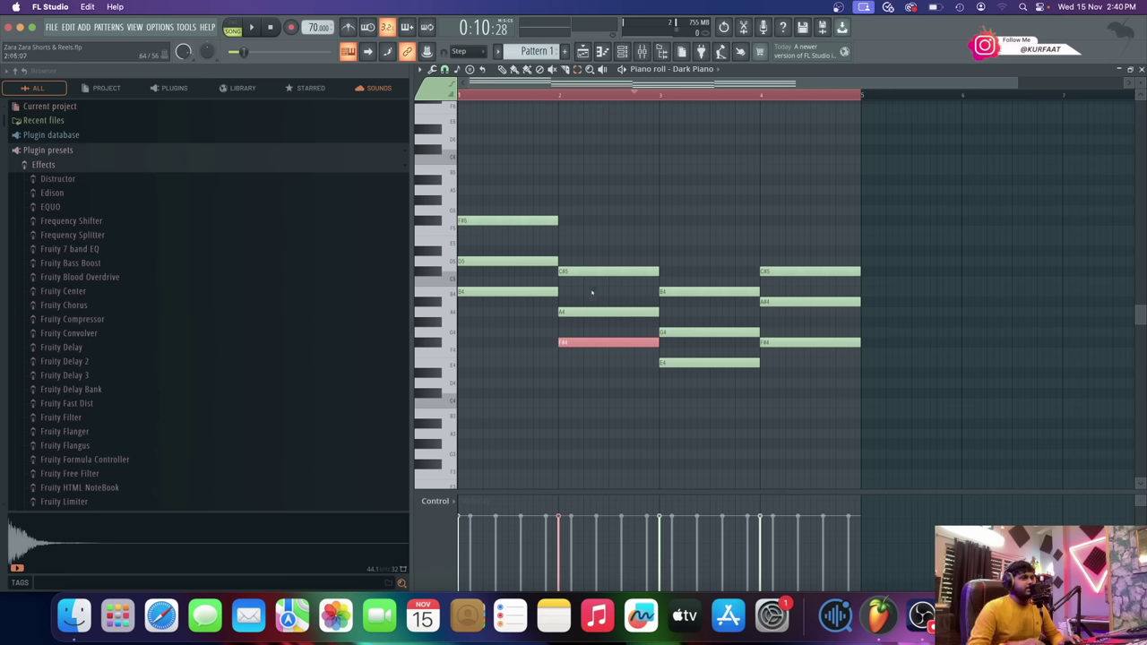
{"action": "key", "text": "ctrl+Up"}
{"action": "left_click", "coordinate": [665, 362]}
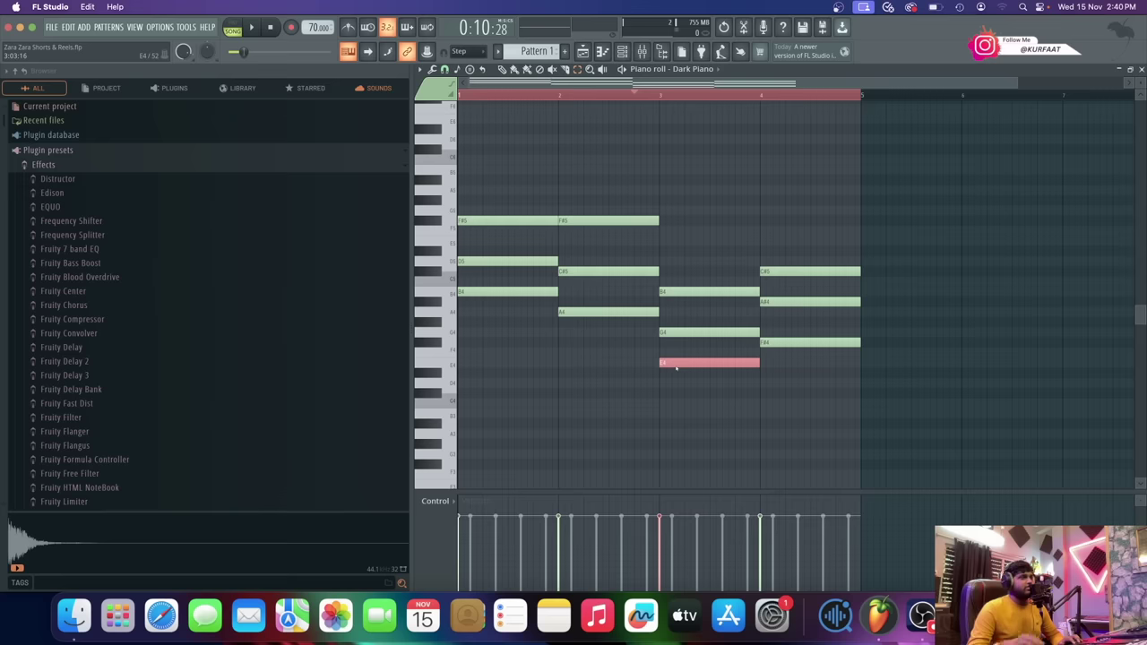
{"action": "key", "text": "ctrl+Up"}
{"action": "left_click", "coordinate": [799, 343]}
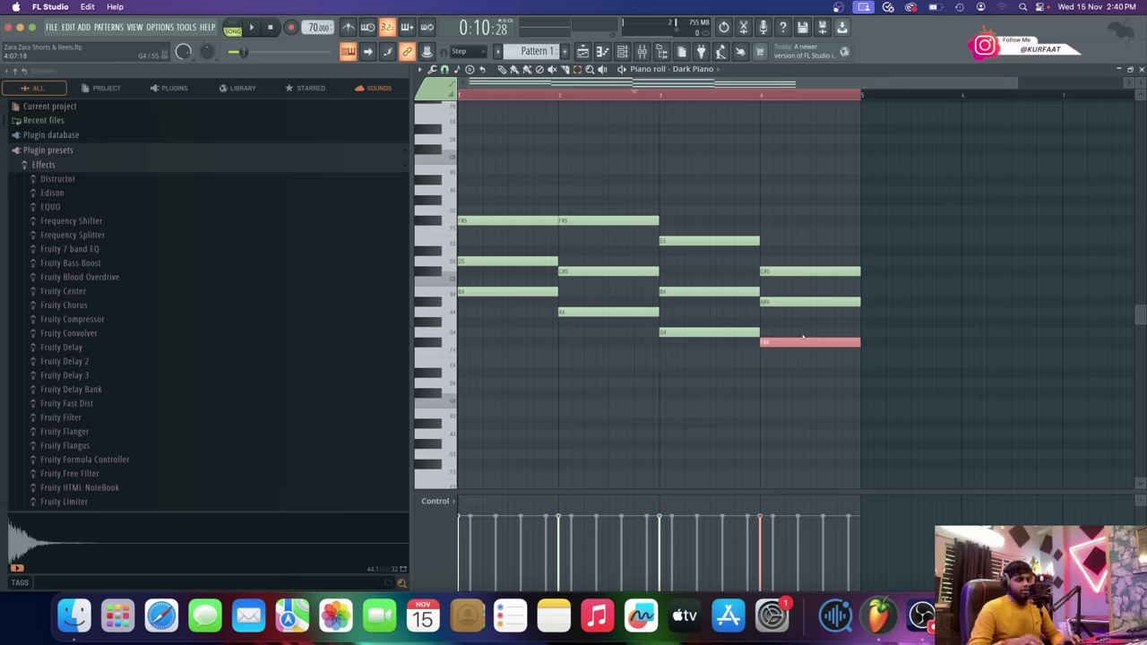
{"action": "key", "text": "ctrl+Up"}
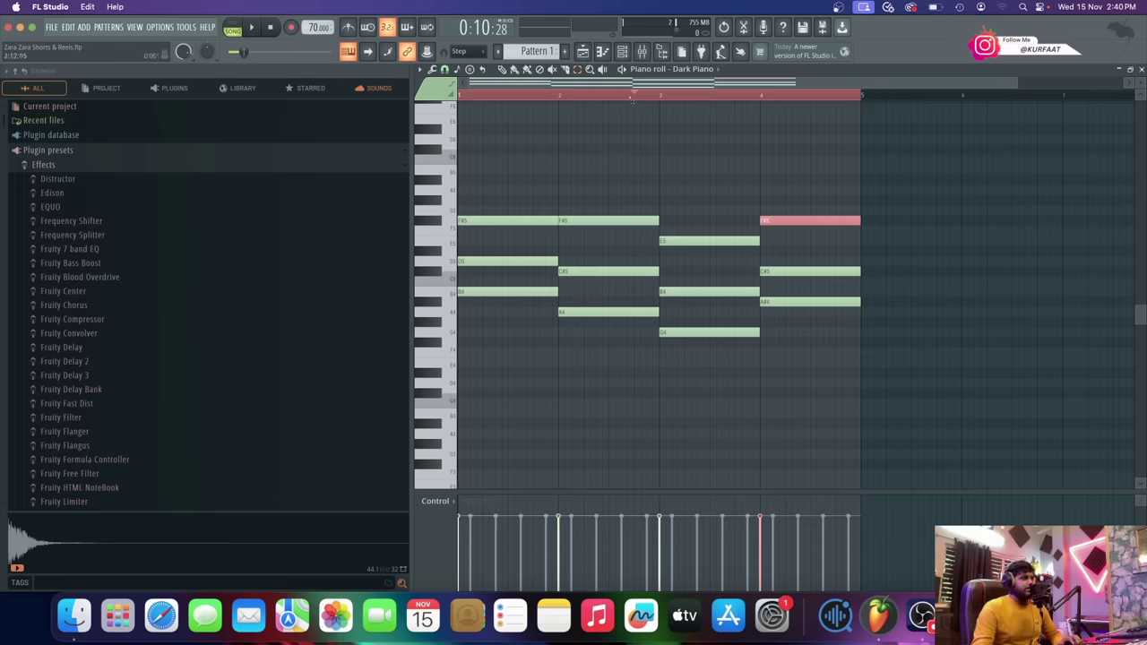
- Raise all chord notes of the first Dark Piano channel in Pattern 1 by one octave and play them
{"action": "left_click", "coordinate": [583, 55]}
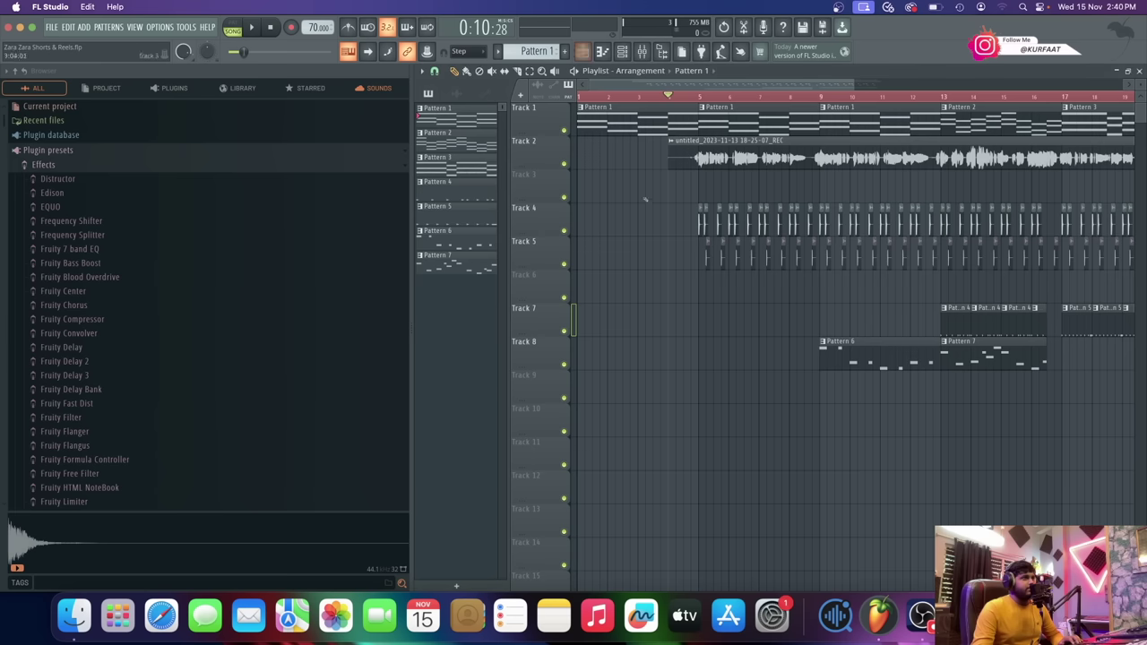
{"action": "left_click", "coordinate": [622, 54]}
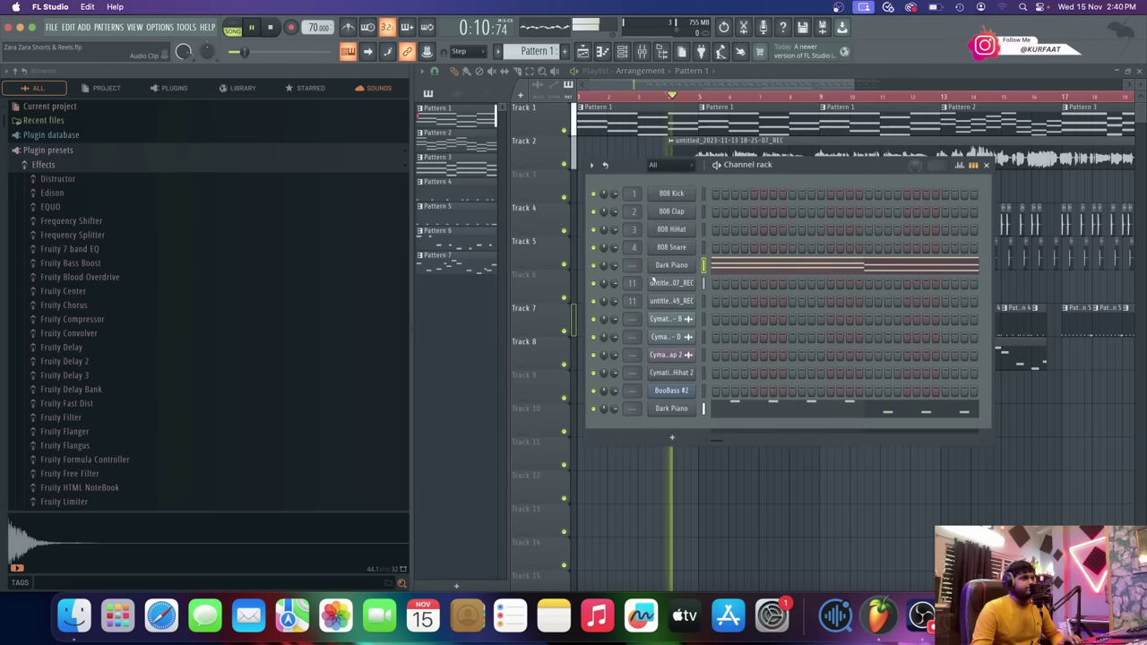
{"action": "left_click", "coordinate": [761, 266]}
{"action": "scroll", "coordinate": [761, 266], "scroll_direction": "down", "scroll_amount": 2, "text": "ctrl"}
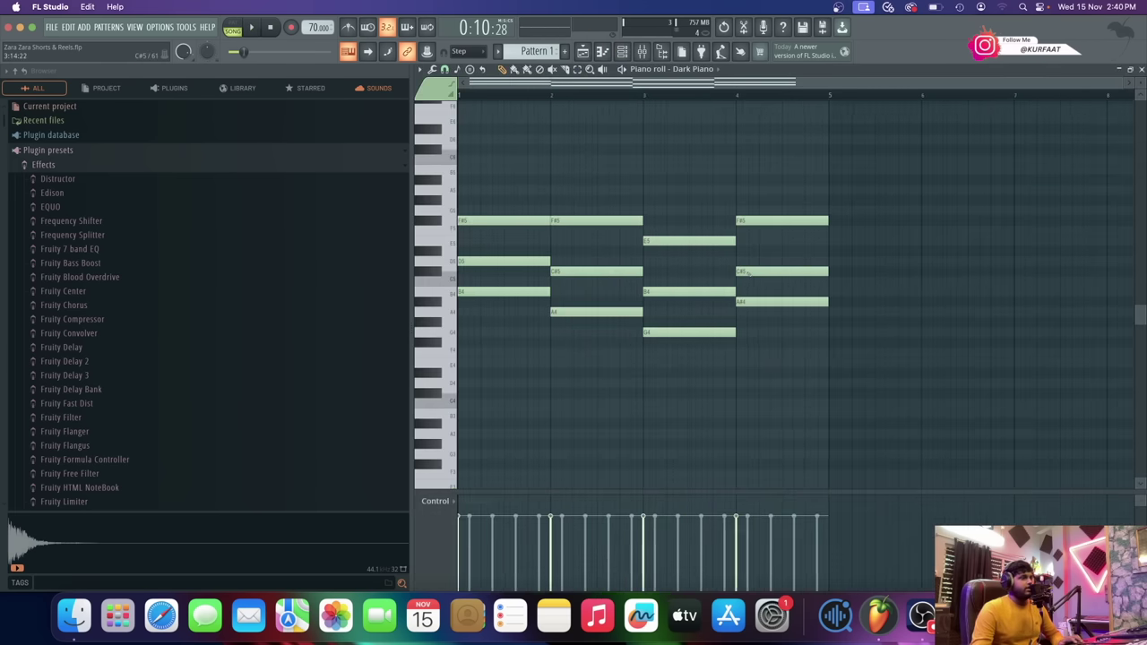
{"action": "key", "text": "ctrl+a"}
{"action": "scroll", "coordinate": [748, 275], "scroll_direction": "down", "scroll_amount": 3}
{"action": "key", "text": "space"}
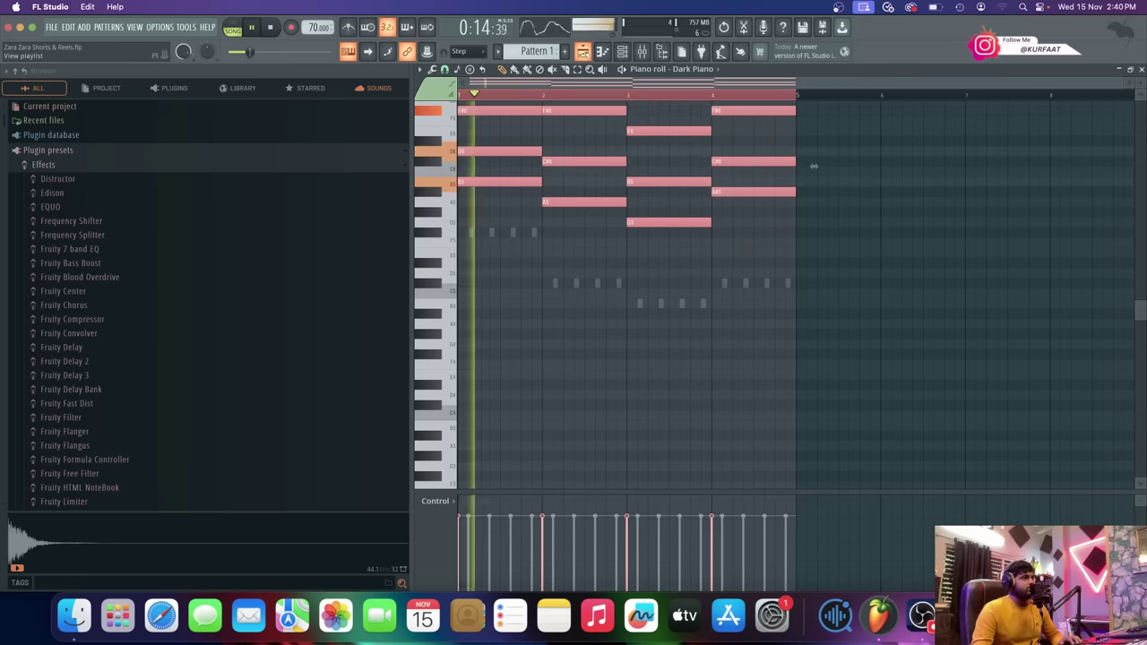
{"action": "key", "text": "space"}
- Open the second Dark Piano channel's piano roll from the channel rack and delete all its short notes
{"action": "left_click", "coordinate": [583, 52]}
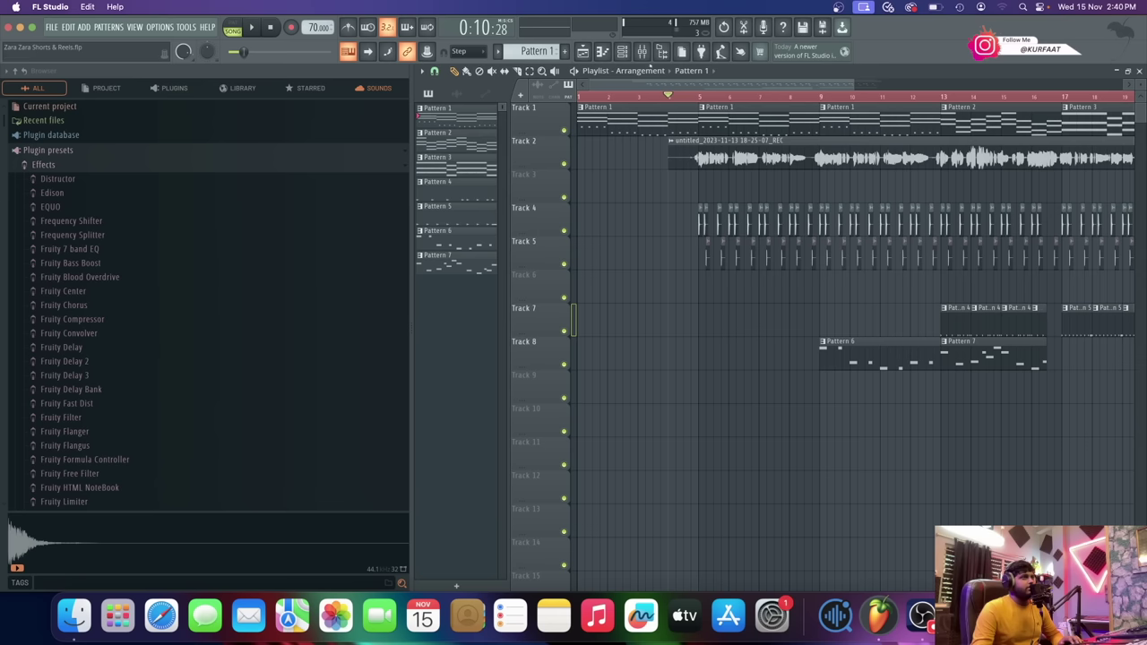
{"action": "left_click", "coordinate": [623, 51]}
{"action": "left_click", "coordinate": [755, 403]}
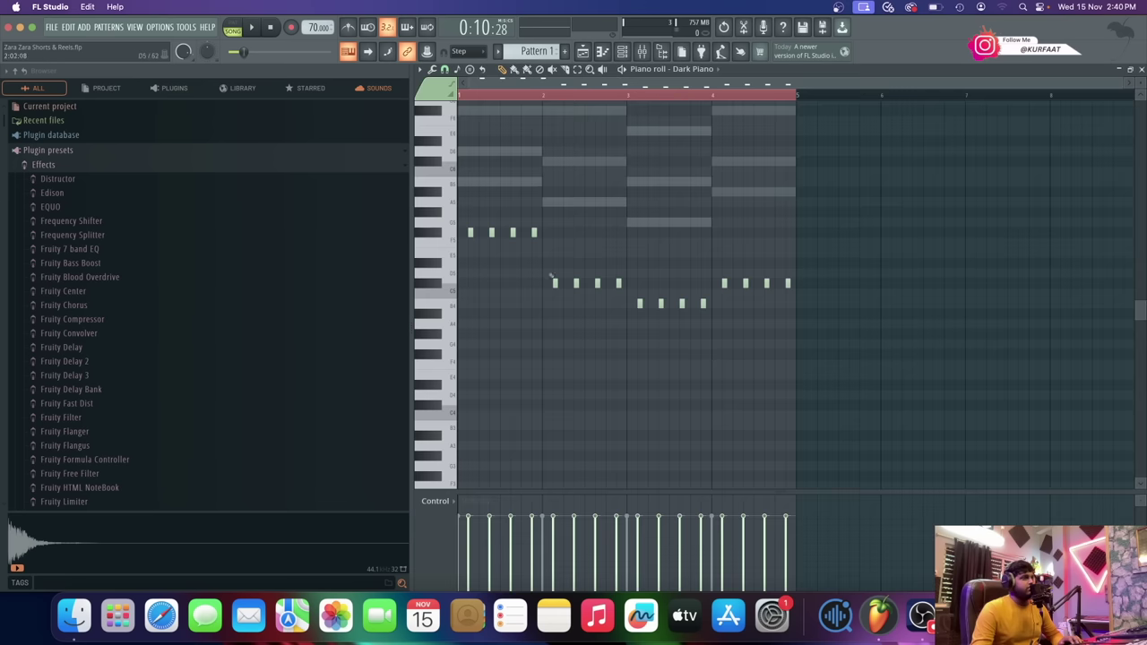
{"action": "key", "text": "ctrl+a"}
{"action": "key", "text": "Delete"}
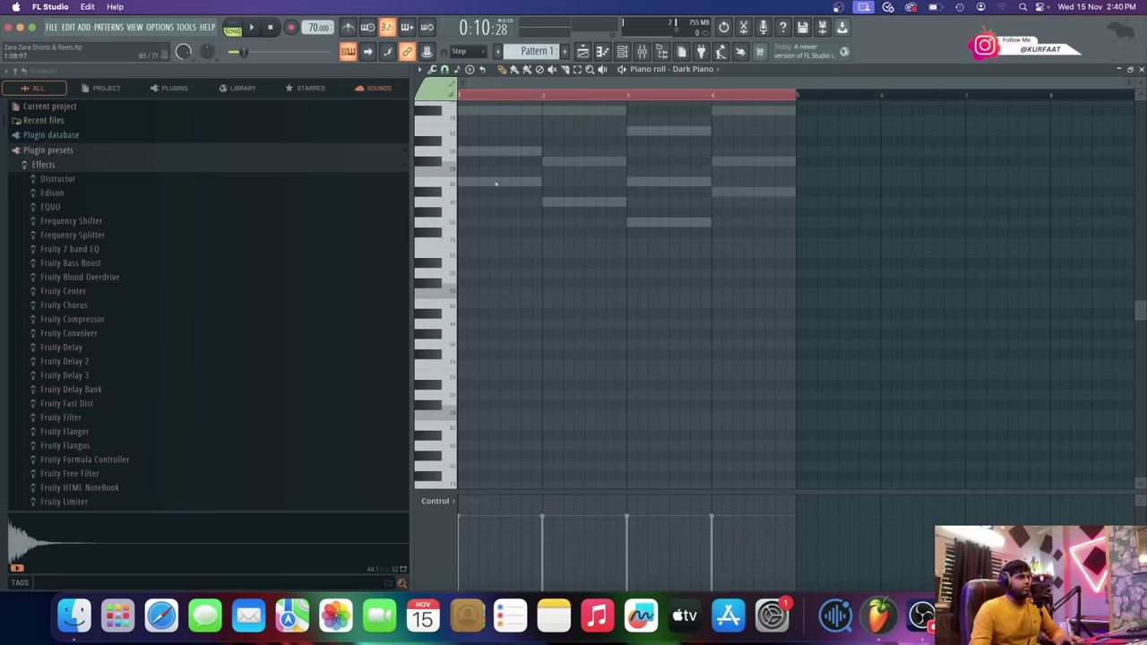
- Try a second Dark Piano line of one-bar notes B4, A4, G4 and A4 across bars 1 to 4, and play it
{"action": "left_click", "coordinate": [466, 182]}
{"action": "left_click_drag", "start_coordinate": [449, 189], "coordinate": [480, 310]}
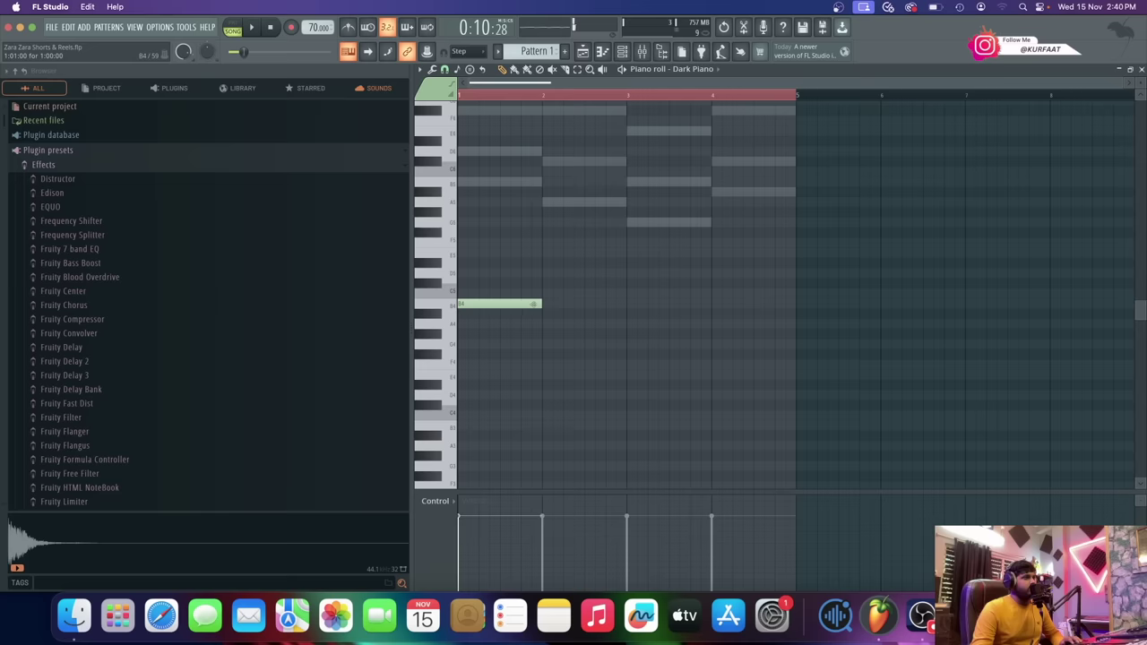
{"action": "left_click_drag", "start_coordinate": [548, 204], "coordinate": [576, 319]}
{"action": "left_click", "coordinate": [638, 223]}
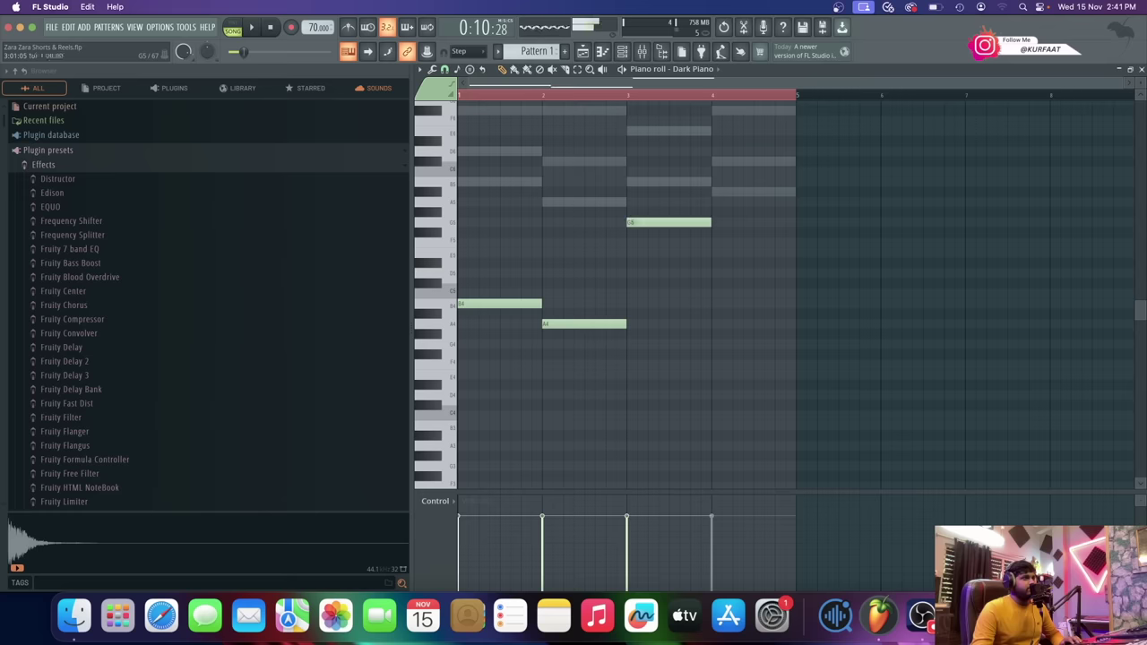
{"action": "left_click_drag", "start_coordinate": [663, 222], "coordinate": [664, 344]}
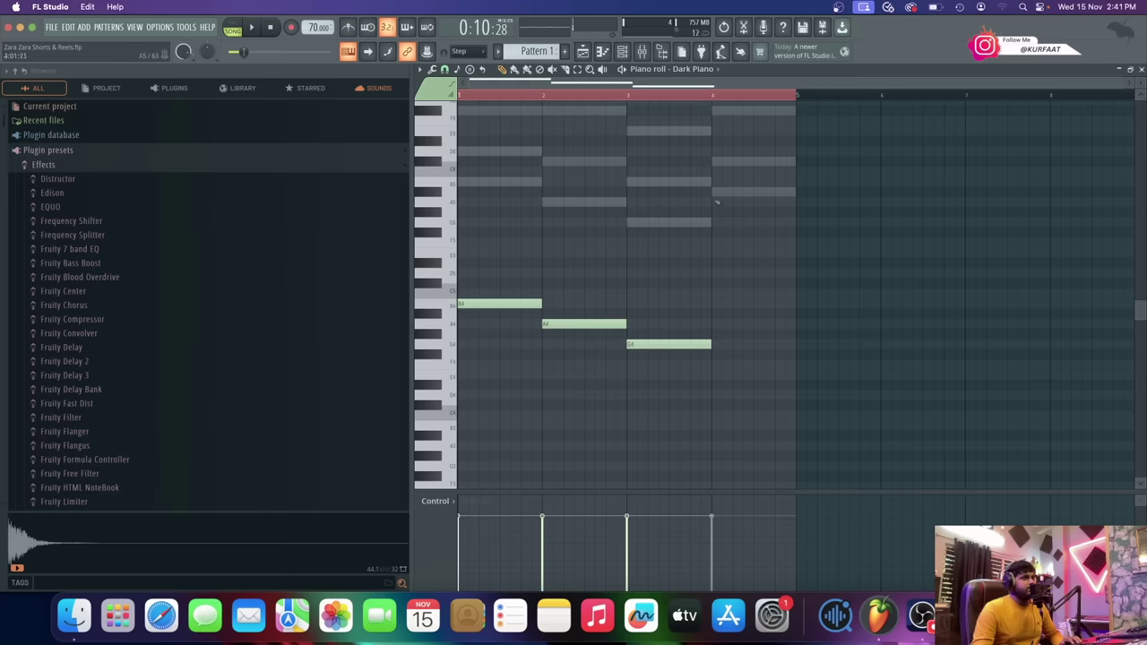
{"action": "left_click_drag", "start_coordinate": [721, 193], "coordinate": [739, 325]}
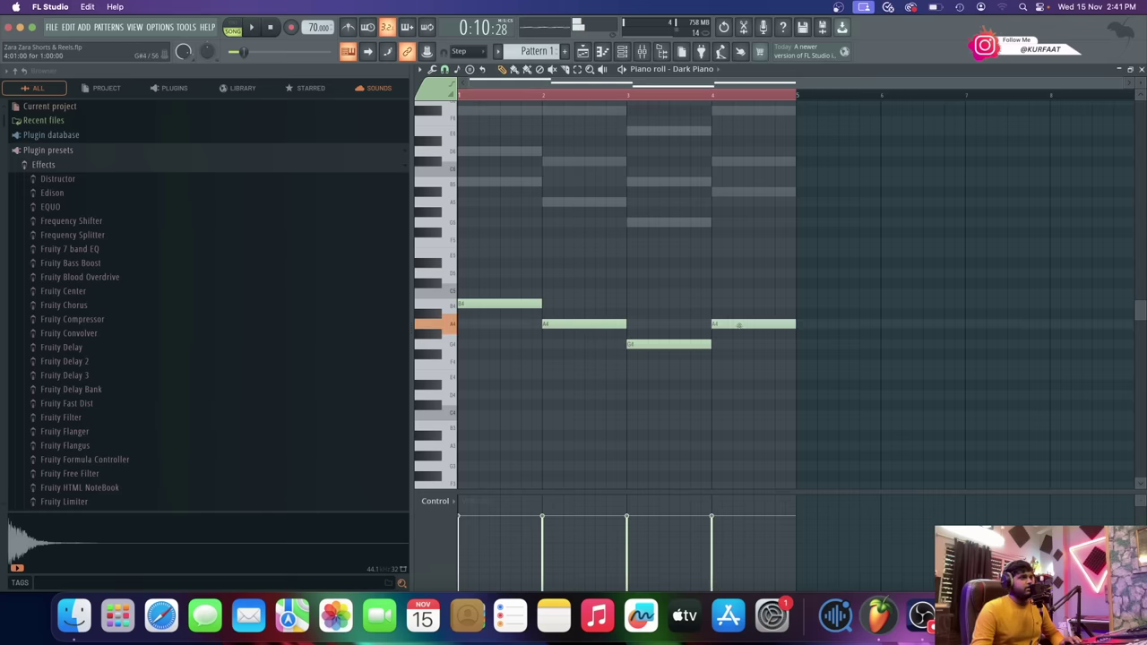
{"action": "key", "text": "space"}
{"action": "key", "text": "space"}
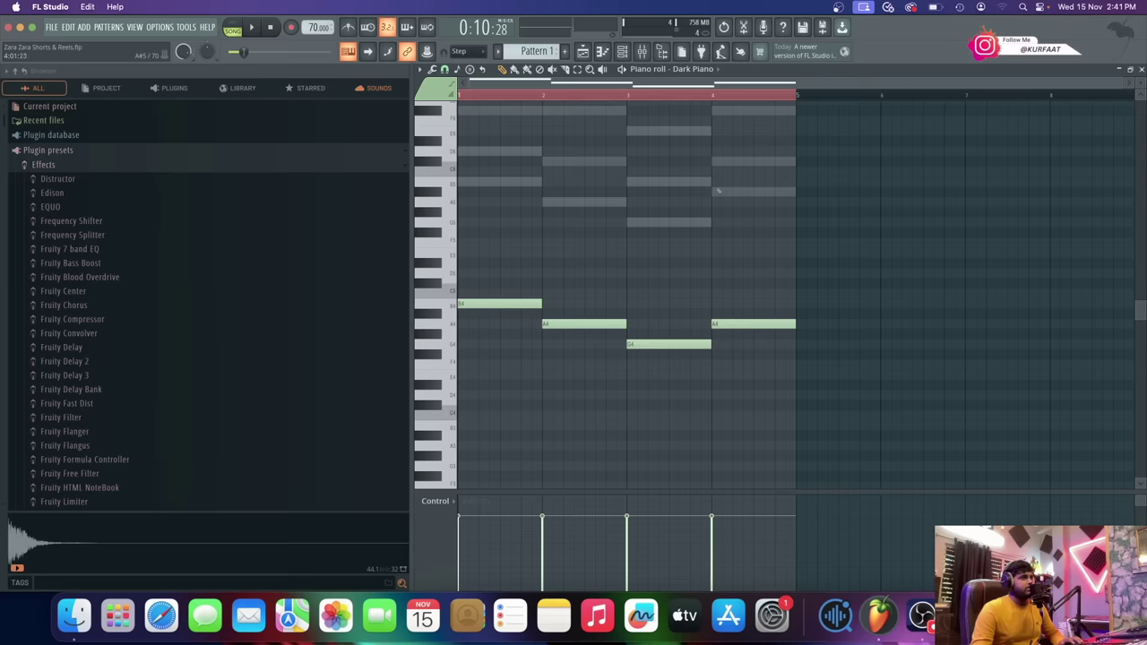
- Delete the four notes of the second Dark Piano line
{"action": "right_click", "coordinate": [753, 324]}
{"action": "right_click", "coordinate": [584, 323]}
{"action": "right_click", "coordinate": [499, 303]}
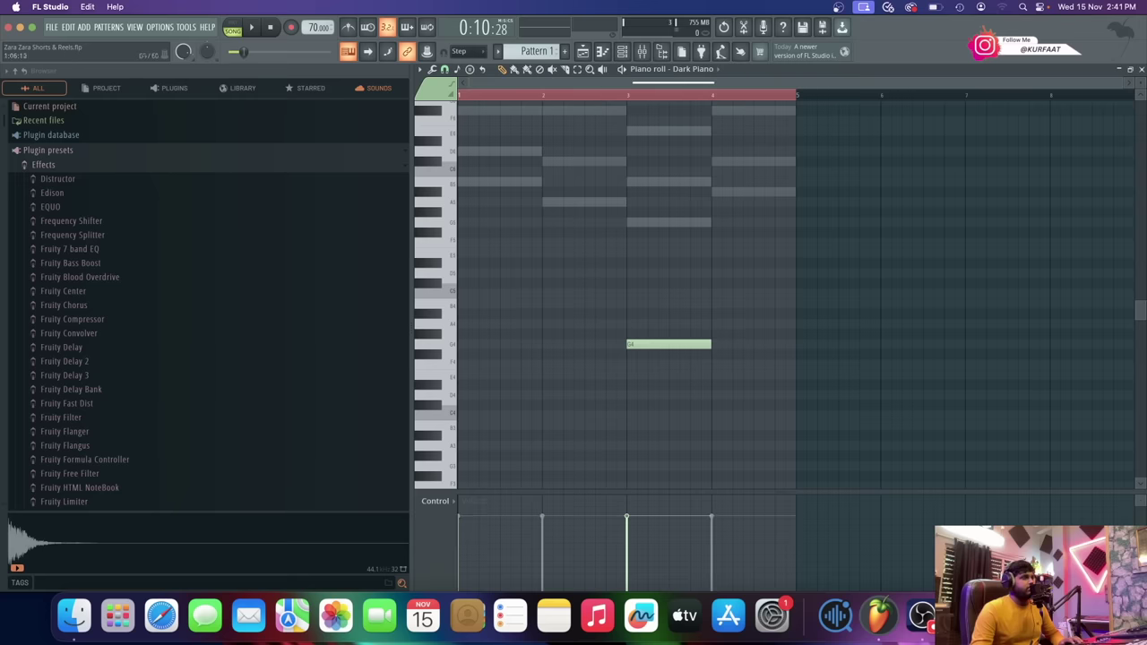
{"action": "right_click", "coordinate": [627, 344]}
- Place one-bar notes B5, F#5, E5 and F#5 in bars 1 to 4 of the second Dark Piano
{"action": "scroll", "coordinate": [472, 207], "scroll_direction": "up", "scroll_amount": 2}
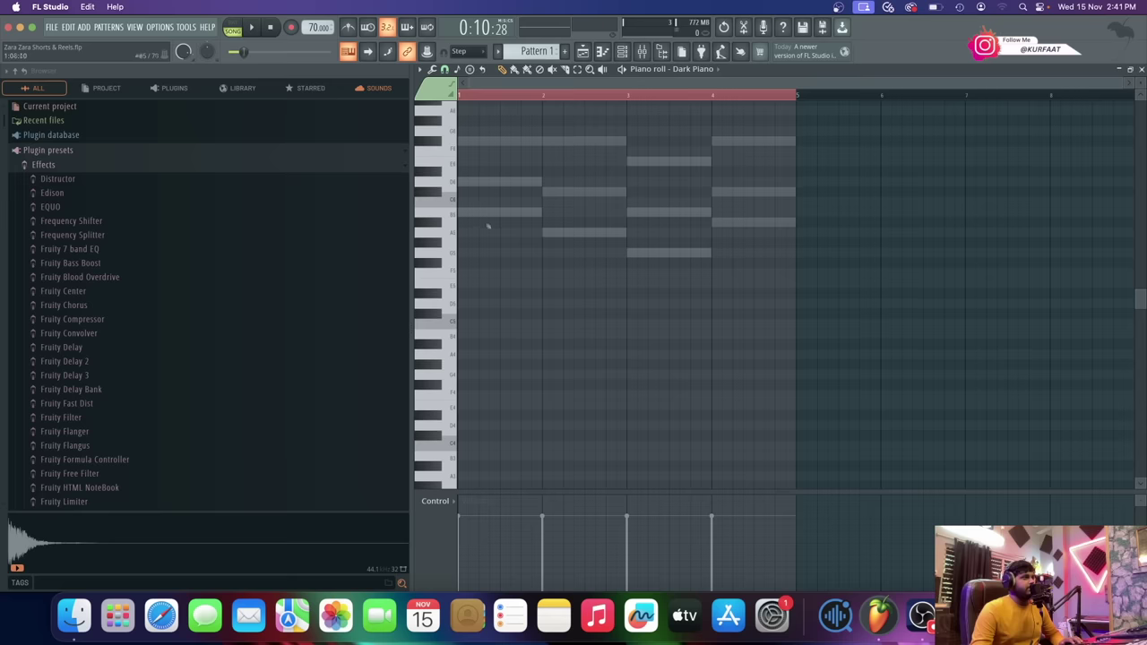
{"action": "left_click", "coordinate": [490, 201]}
{"action": "left_click_drag", "start_coordinate": [486, 211], "coordinate": [486, 212]}
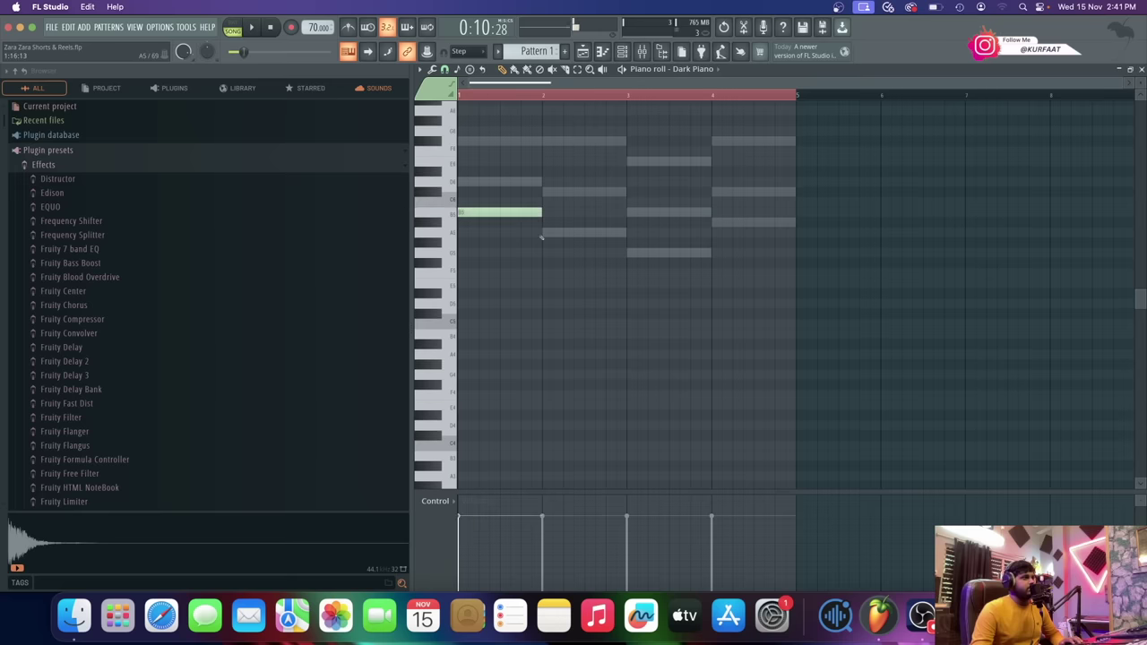
{"action": "left_click_drag", "start_coordinate": [575, 232], "coordinate": [574, 269]}
{"action": "left_click", "coordinate": [628, 160]}
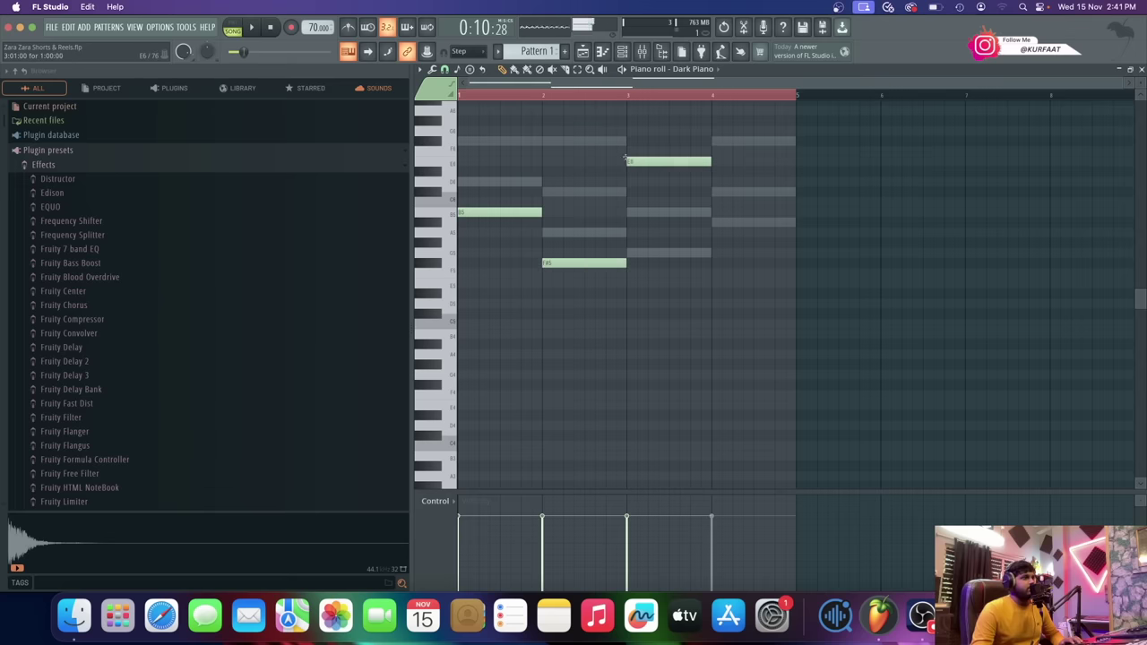
{"action": "left_click_drag", "start_coordinate": [661, 162], "coordinate": [655, 283]}
{"action": "left_click_drag", "start_coordinate": [710, 221], "coordinate": [722, 262]}
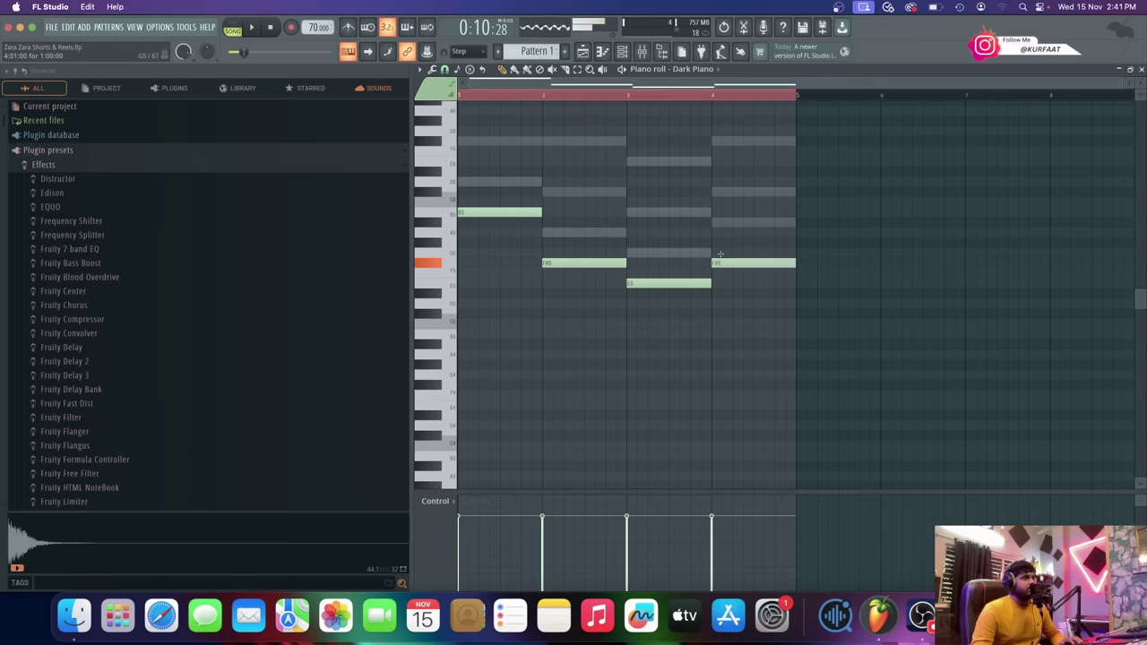
- Lower all four second Dark Piano notes by one octave and play the result
{"action": "key", "text": "ctrl+a"}
{"action": "key", "text": "ctrl+Down"}
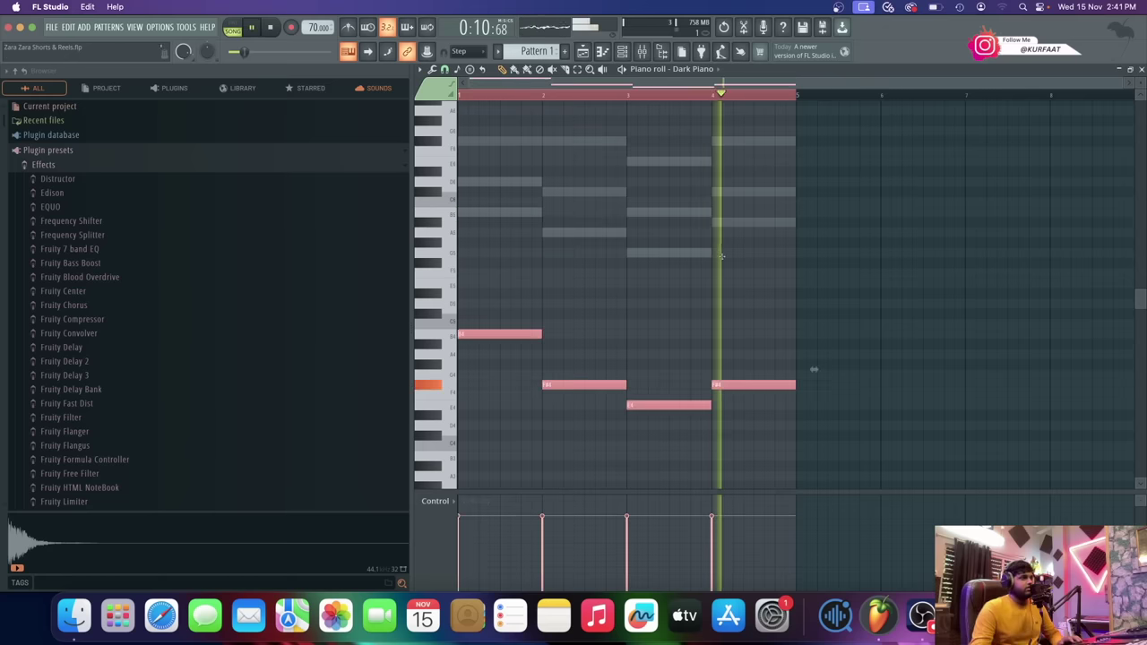
{"action": "key", "text": "space"}
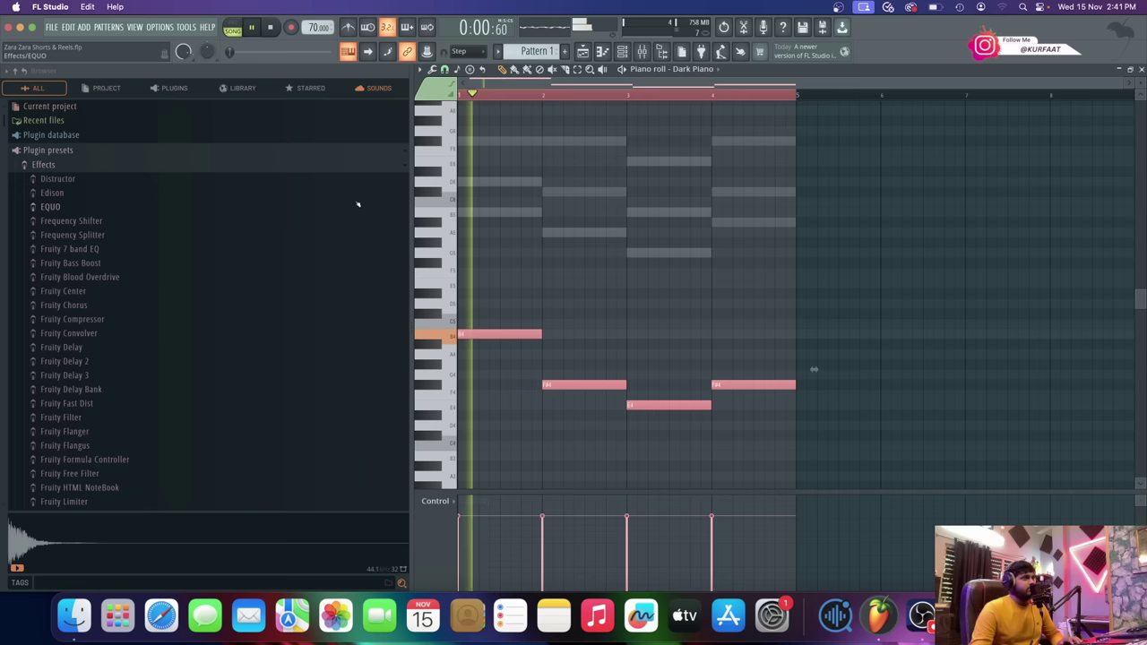
{"action": "key", "text": "space"}
- Show the playlist and play the arrangement to hear the new piano line with the other tracks
{"action": "left_click", "coordinate": [582, 54]}
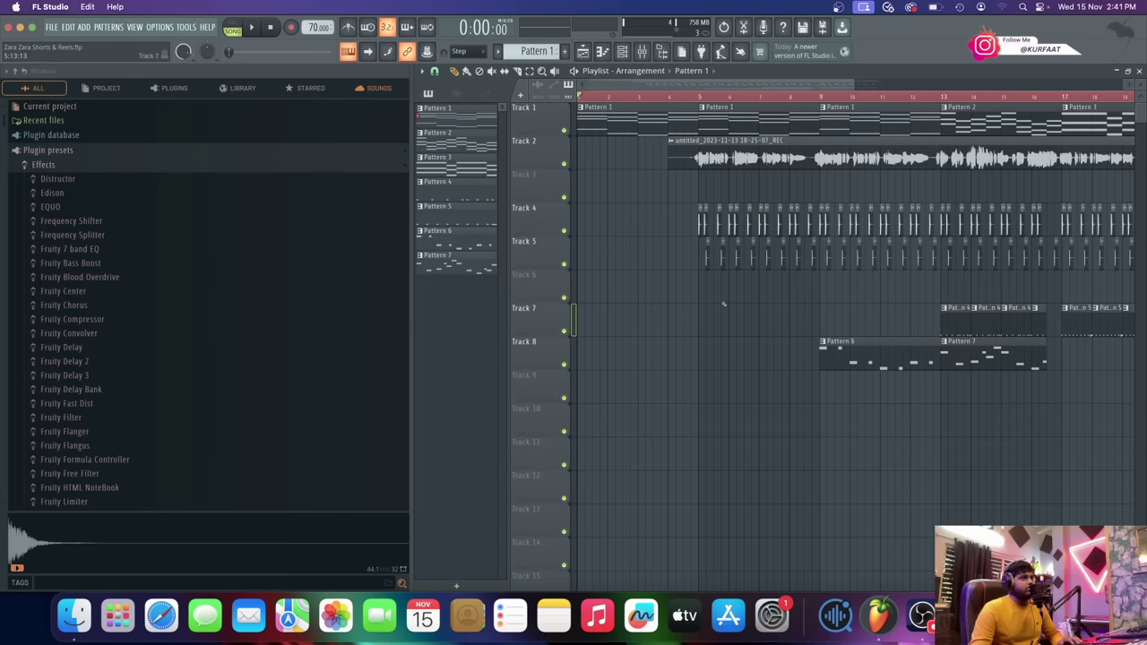
{"action": "key", "text": "space"}
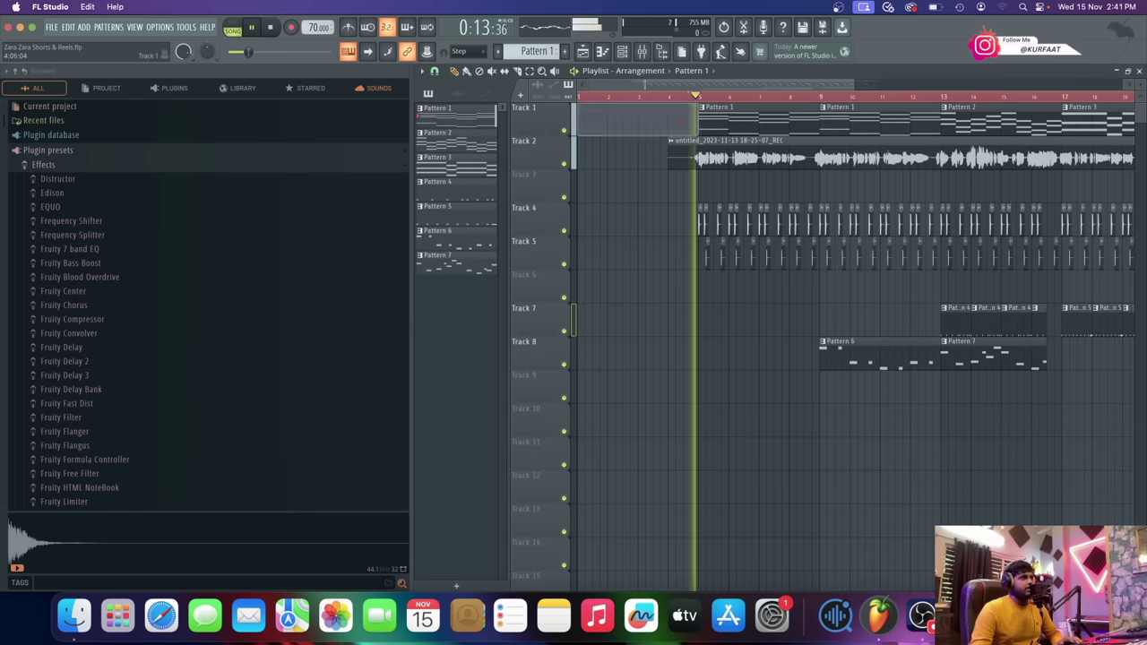
{"action": "scroll", "coordinate": [646, 272], "scroll_direction": "down", "scroll_amount": 6}
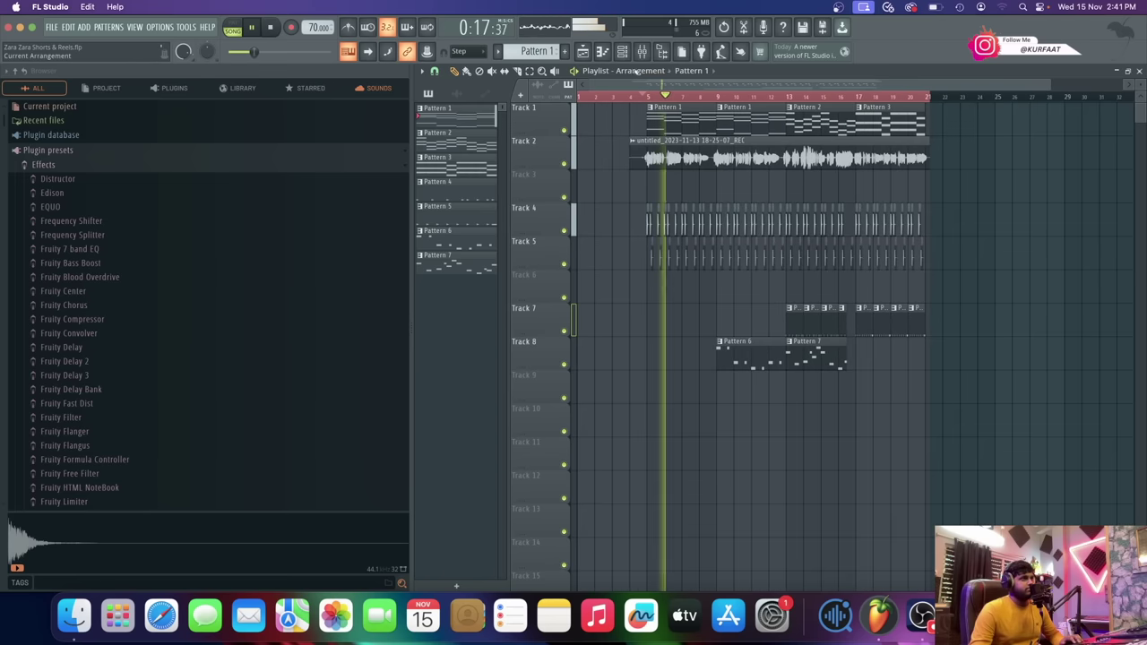
{"action": "scroll", "coordinate": [688, 193], "scroll_direction": "up", "scroll_amount": 3}
{"action": "scroll", "coordinate": [688, 193], "scroll_direction": "down", "scroll_amount": 2}
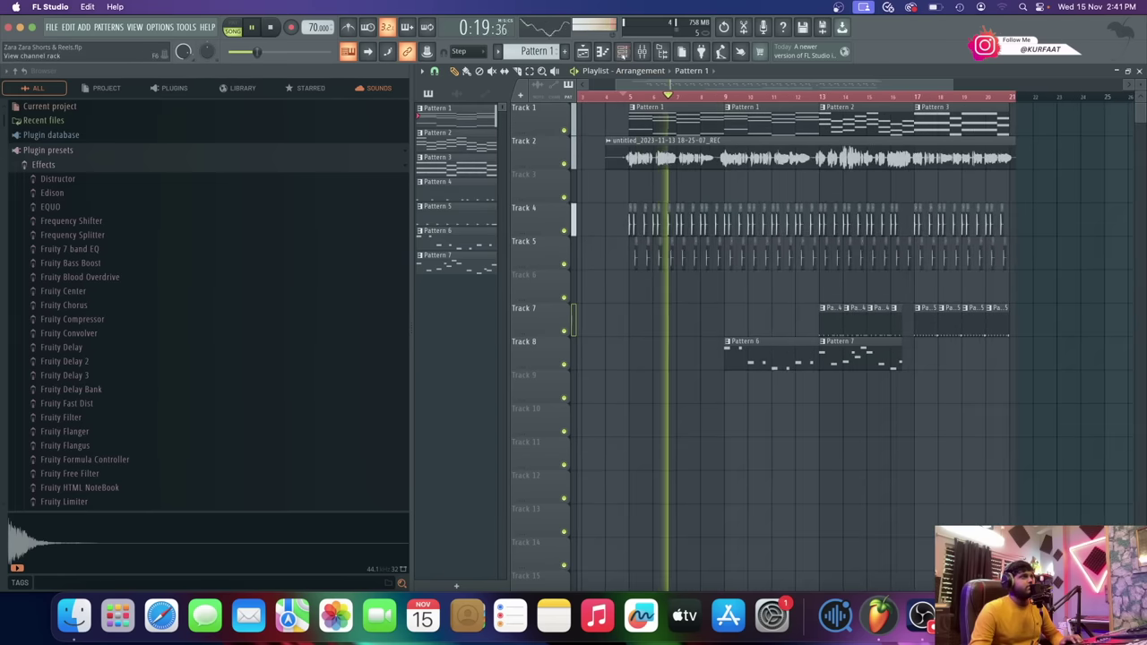
- Set the first Dark Piano channel's FL Keys decay to 80% and its overdrive to about 24.5%
{"action": "key", "text": "F6"}
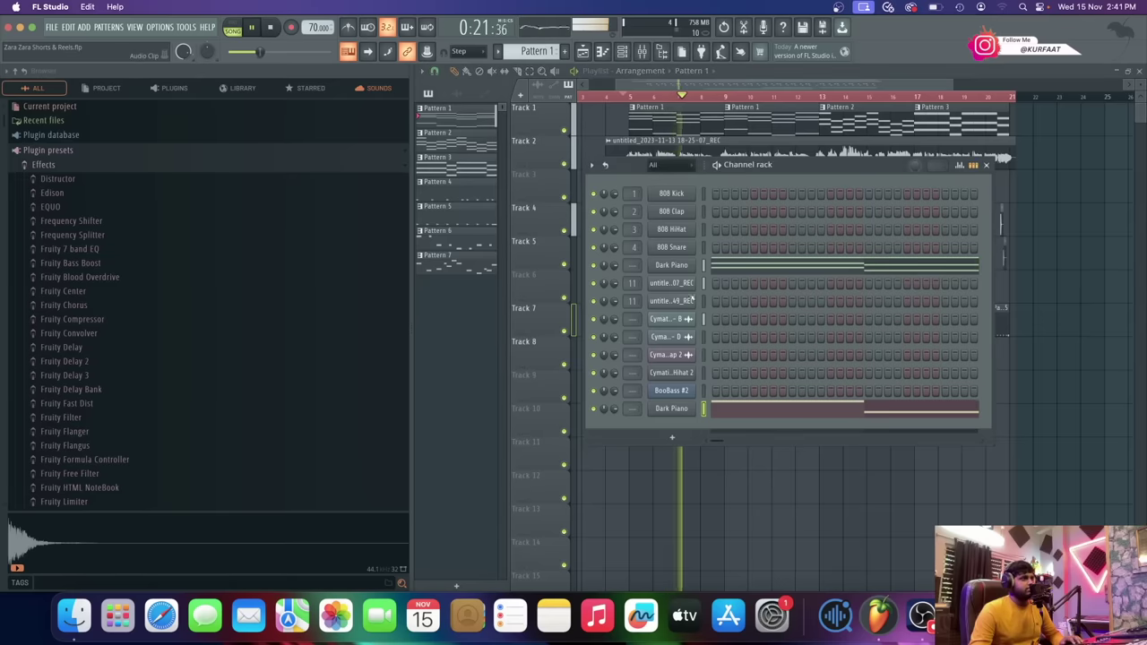
{"action": "key", "text": "space"}
{"action": "left_click", "coordinate": [688, 267]}
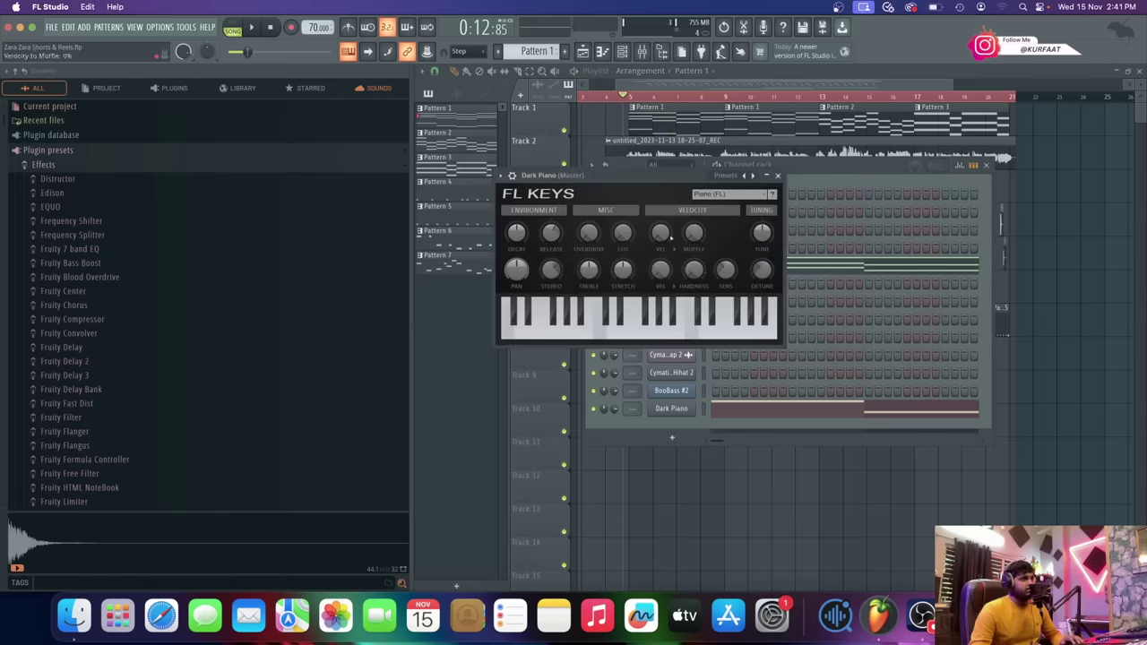
{"action": "left_click", "coordinate": [776, 176]}
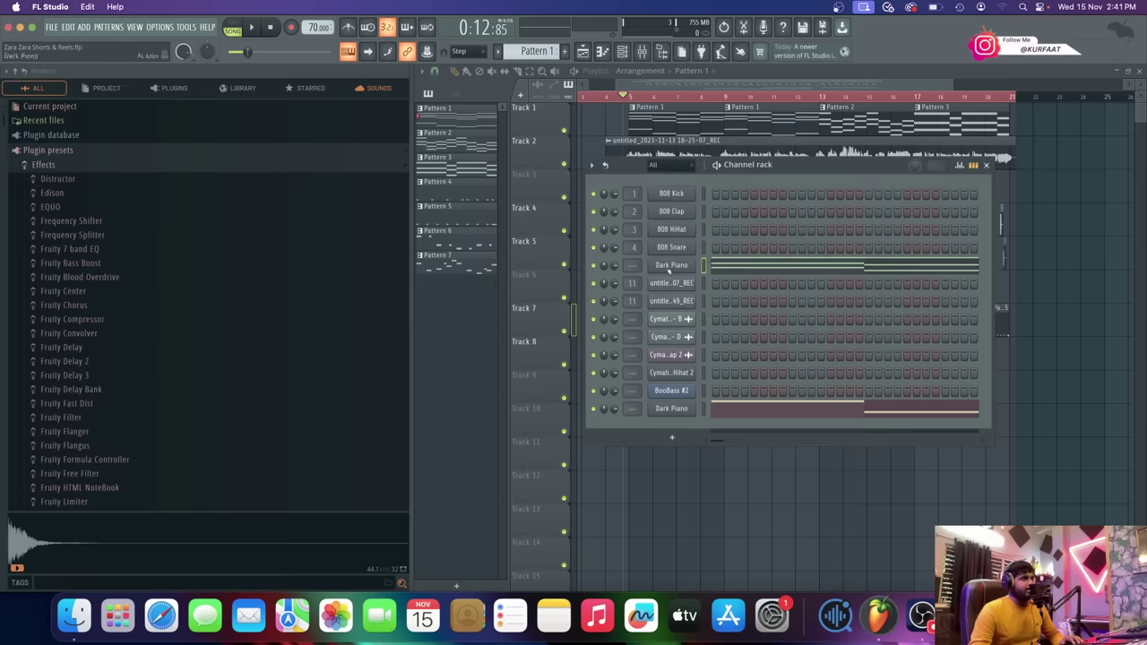
{"action": "left_click", "coordinate": [669, 267]}
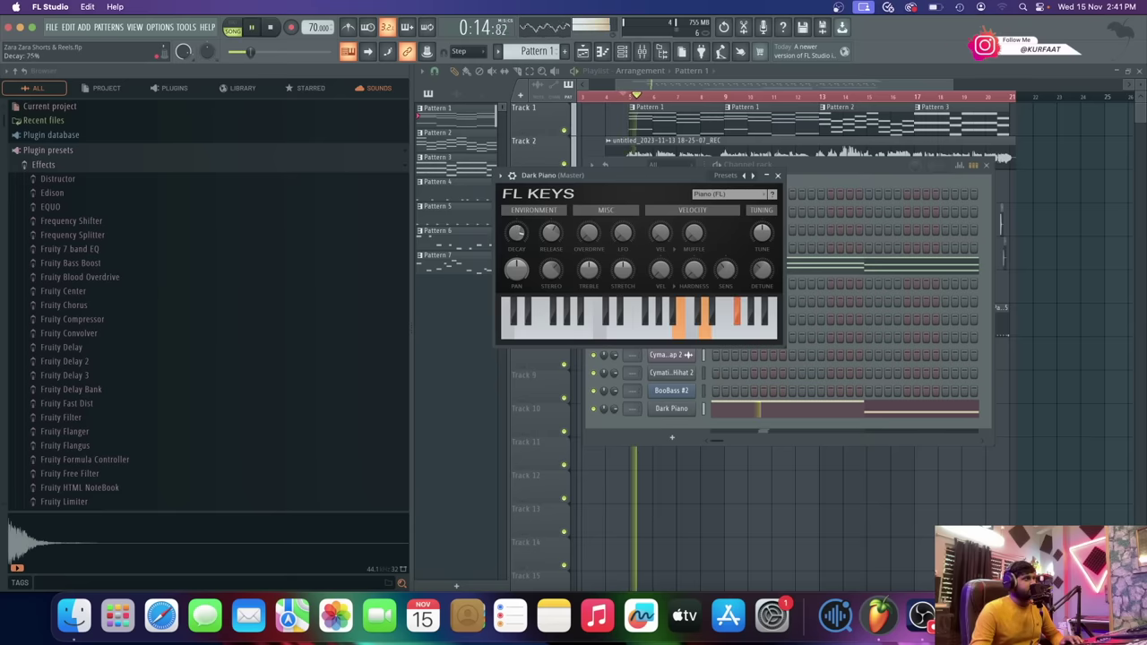
{"action": "key", "text": "space"}
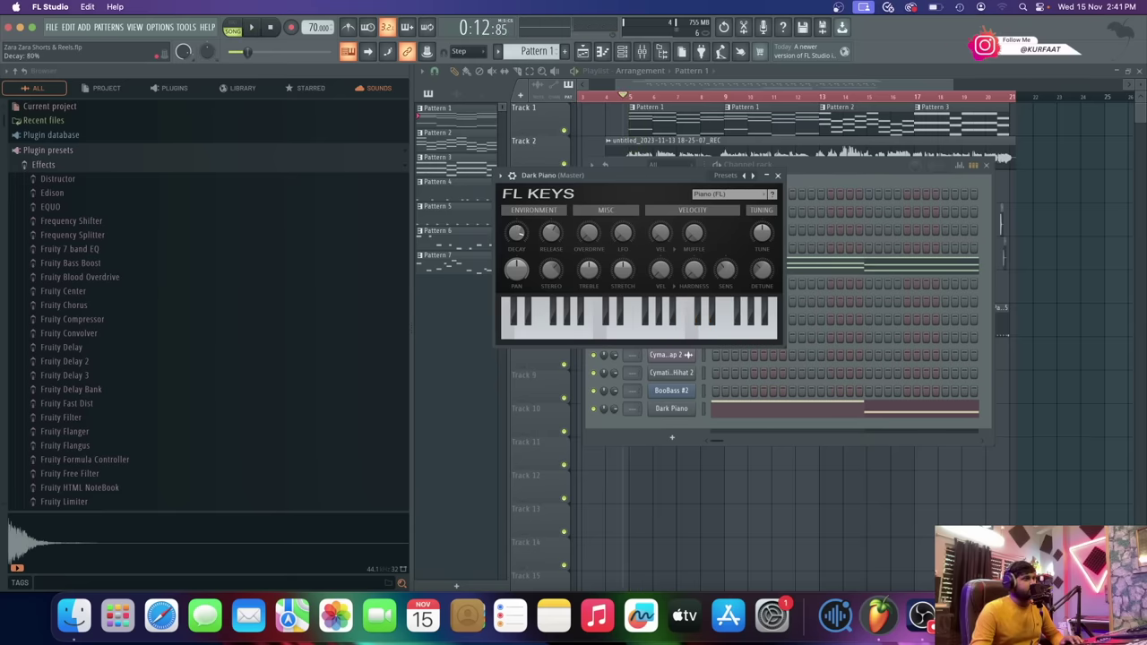
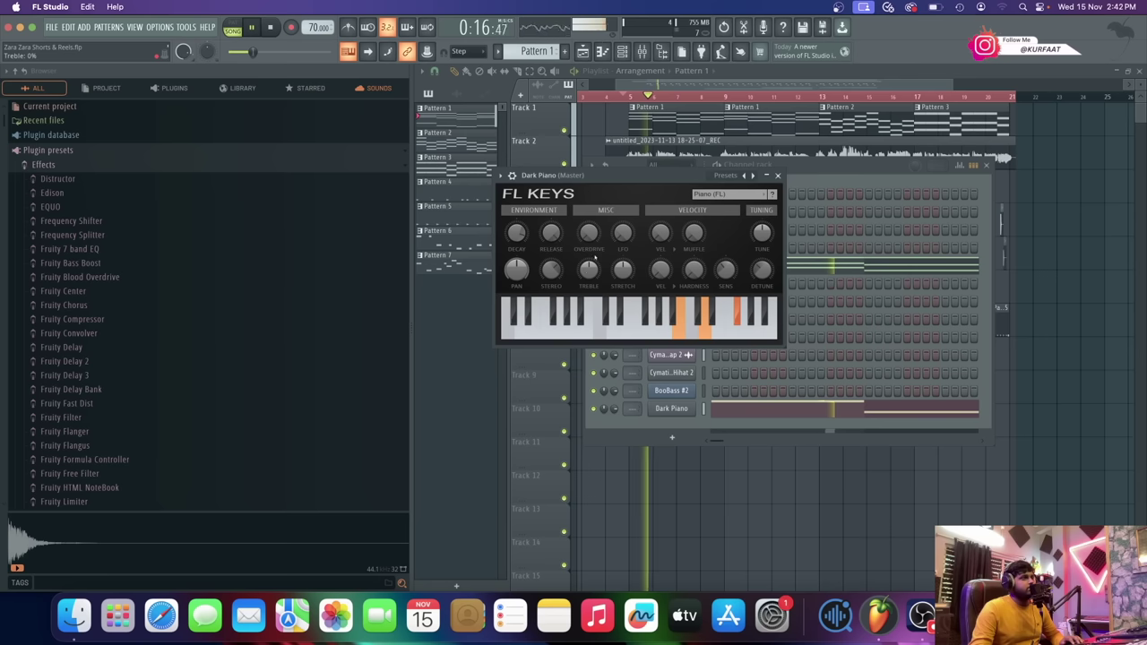
{"action": "left_click_drag", "start_coordinate": [595, 239], "coordinate": [595, 215]}
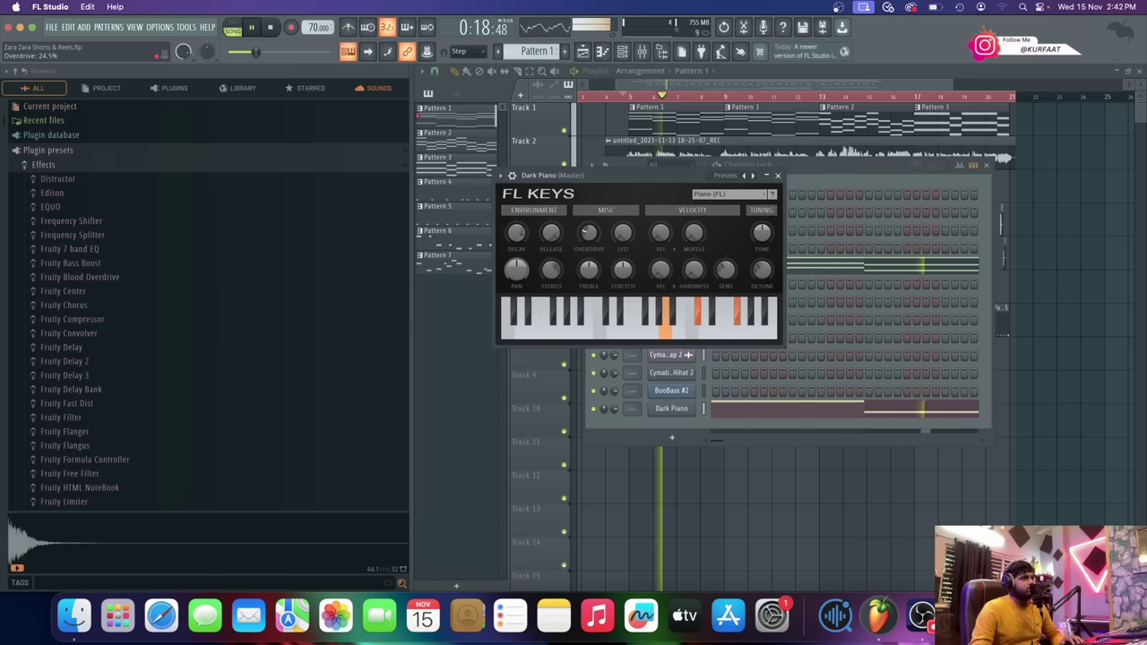
{"action": "left_click", "coordinate": [778, 175]}
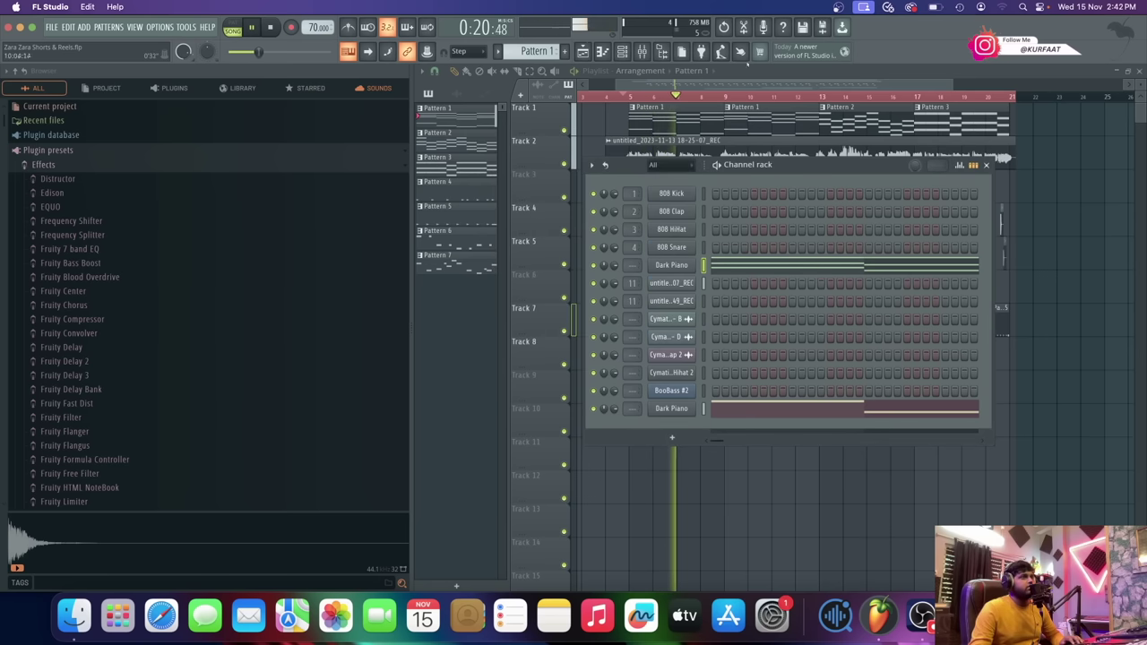
- Stop playback and route the Cymatics - Cobra Snap 2 audio clip to its own mixer track, number 5
{"action": "left_click", "coordinate": [745, 81]}
{"action": "scroll", "coordinate": [712, 292], "scroll_direction": "up", "scroll_amount": 3}
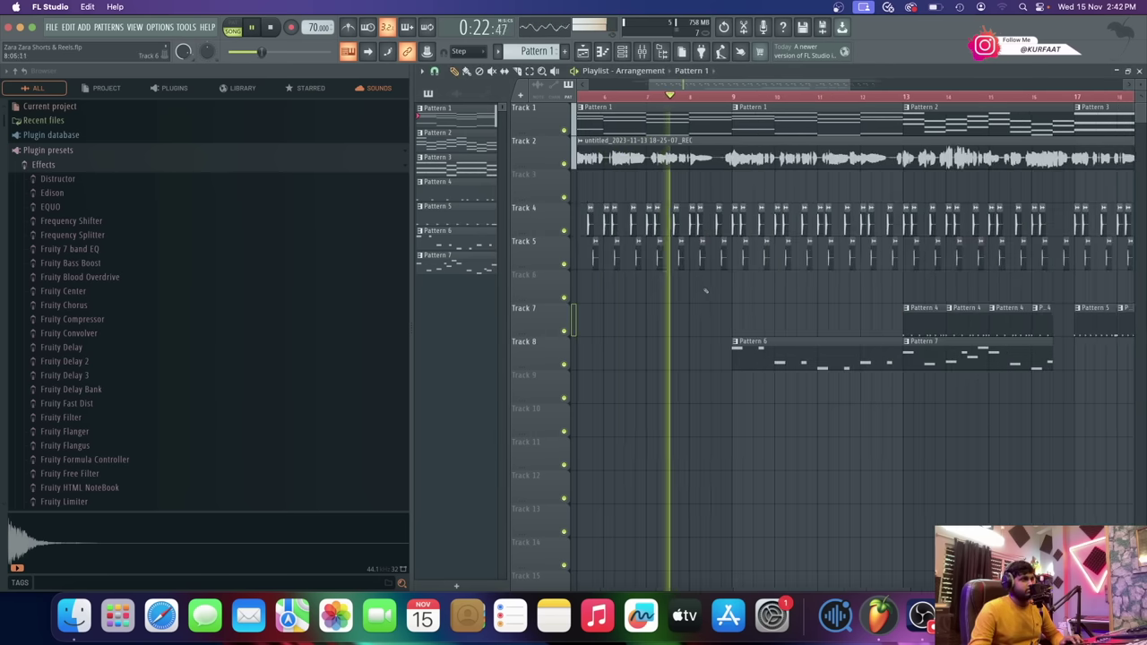
{"action": "scroll", "coordinate": [705, 290], "scroll_direction": "down", "scroll_amount": 5}
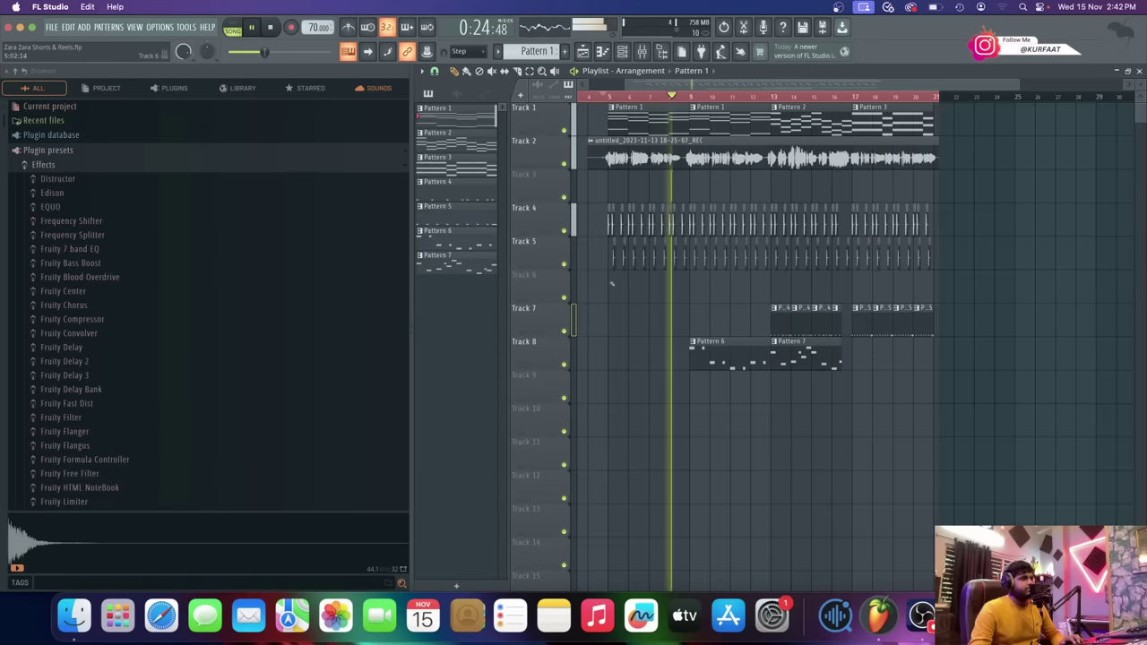
{"action": "scroll", "coordinate": [618, 278], "scroll_direction": "up", "scroll_amount": 2}
{"action": "key", "text": "space"}
{"action": "double_click", "coordinate": [644, 258]}
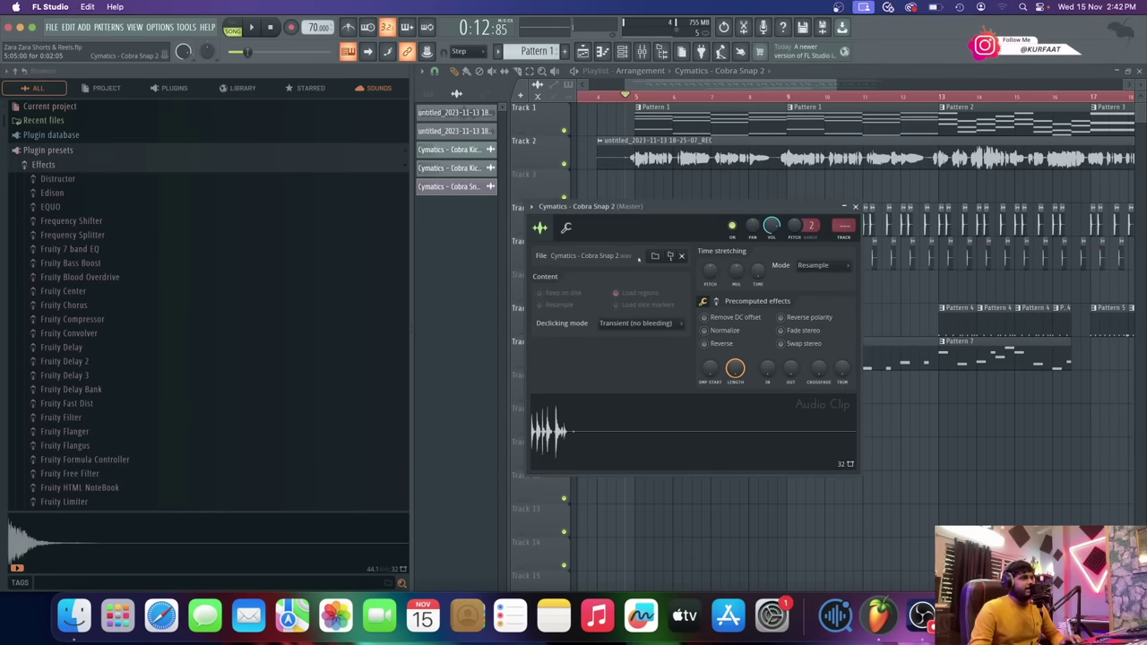
{"action": "left_click", "coordinate": [530, 207]}
{"action": "left_click", "coordinate": [683, 251]}
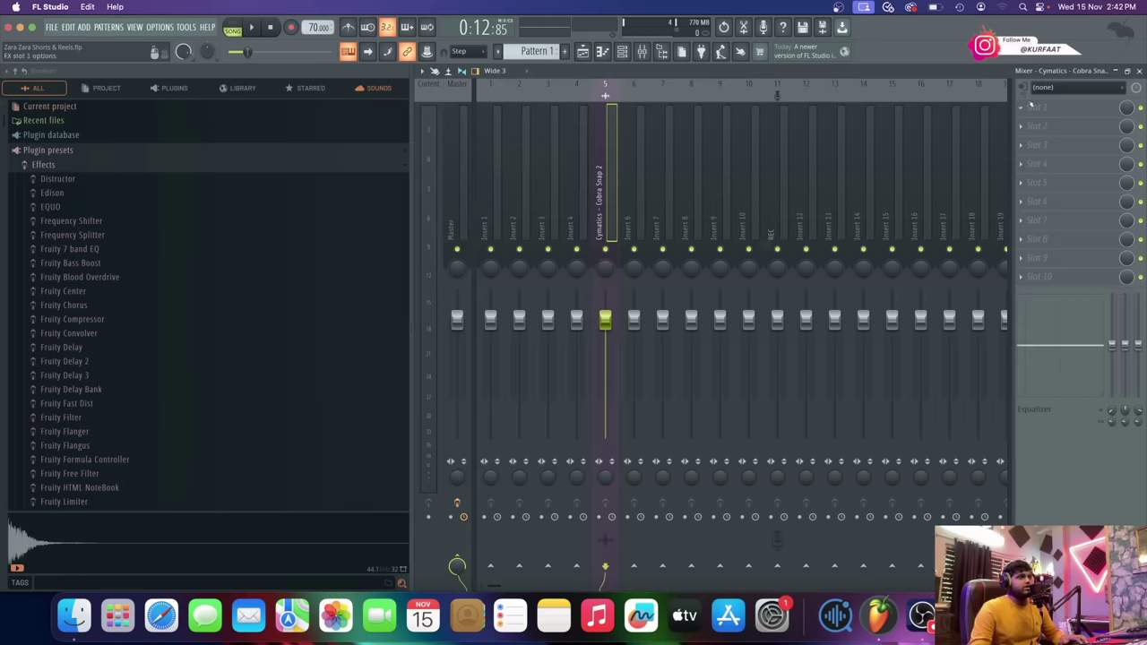
- Add Fruity Reeverb 2 to the first effect slot of the Cobra Snap 2 track, with the Large Hall preset and a 22% mix level
{"action": "left_click", "coordinate": [1030, 104]}
{"action": "mouse_move", "coordinate": [1035, 120]}
{"action": "left_click", "coordinate": [869, 34]}
{"action": "type", "text": "reev"}
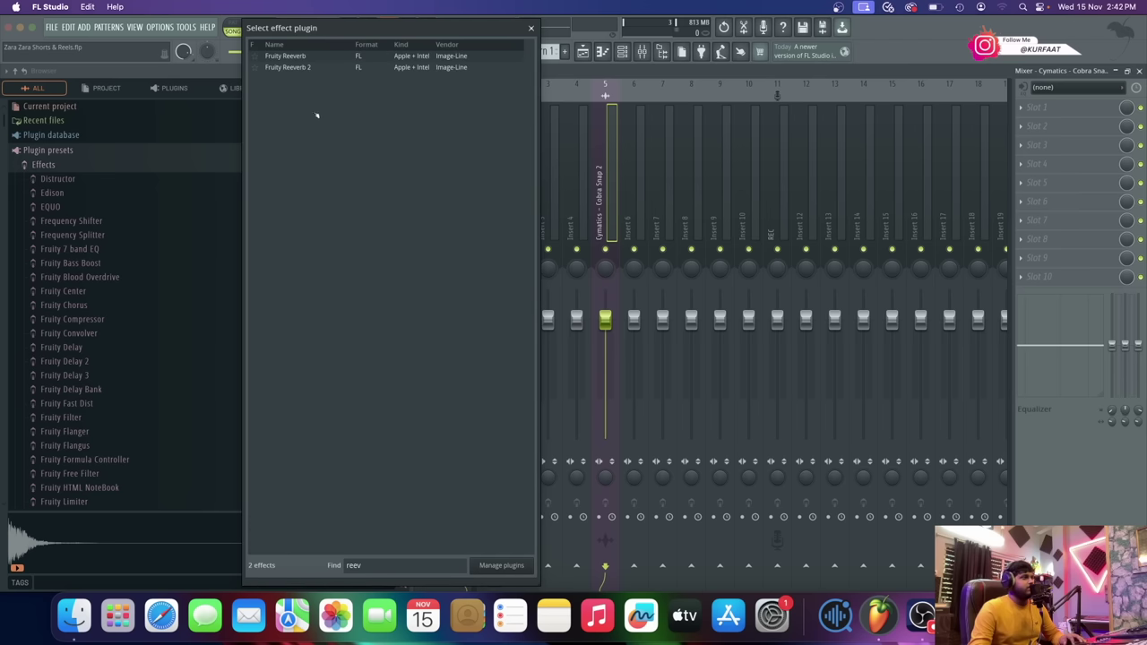
{"action": "double_click", "coordinate": [321, 69]}
{"action": "left_click", "coordinate": [737, 159]}
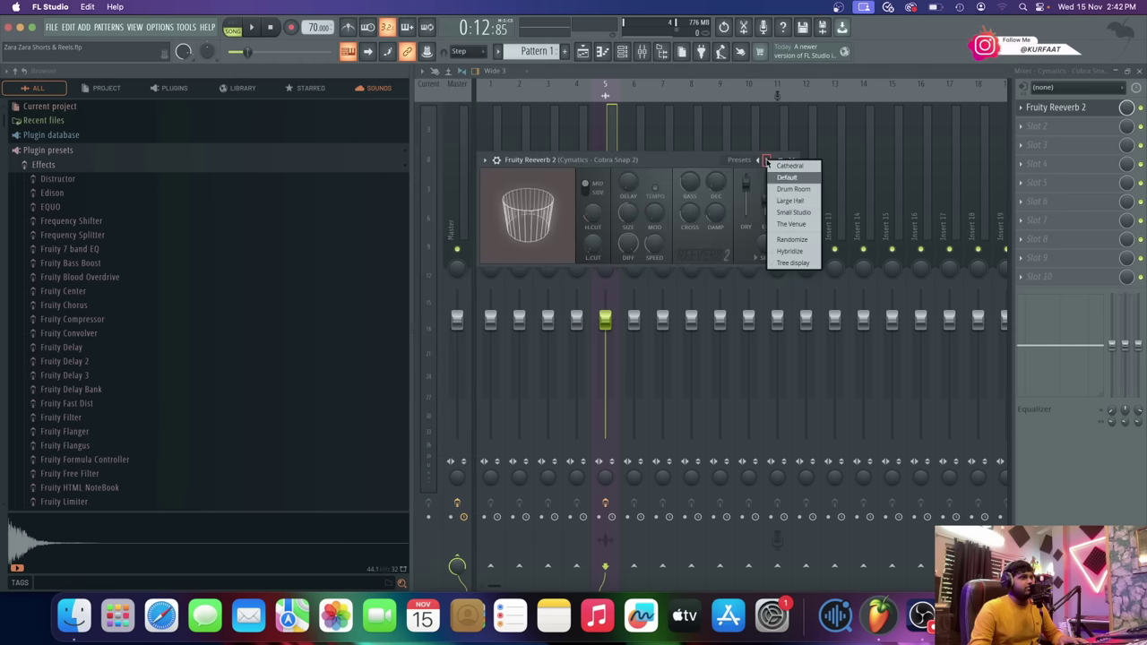
{"action": "left_click", "coordinate": [795, 195]}
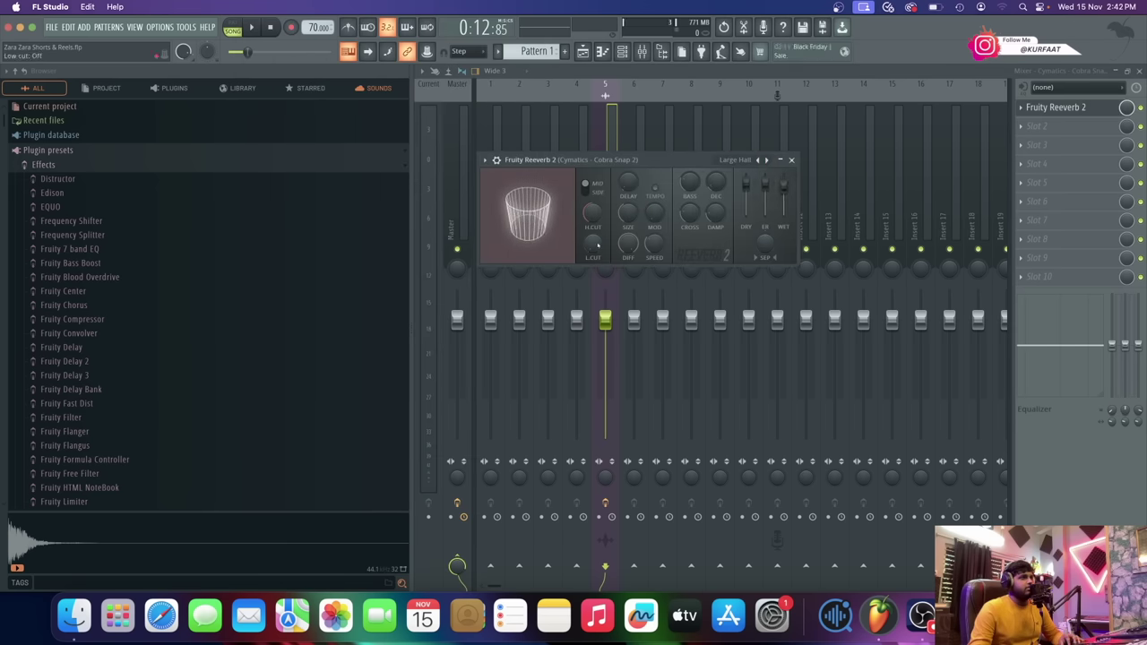
{"action": "left_click", "coordinate": [792, 160]}
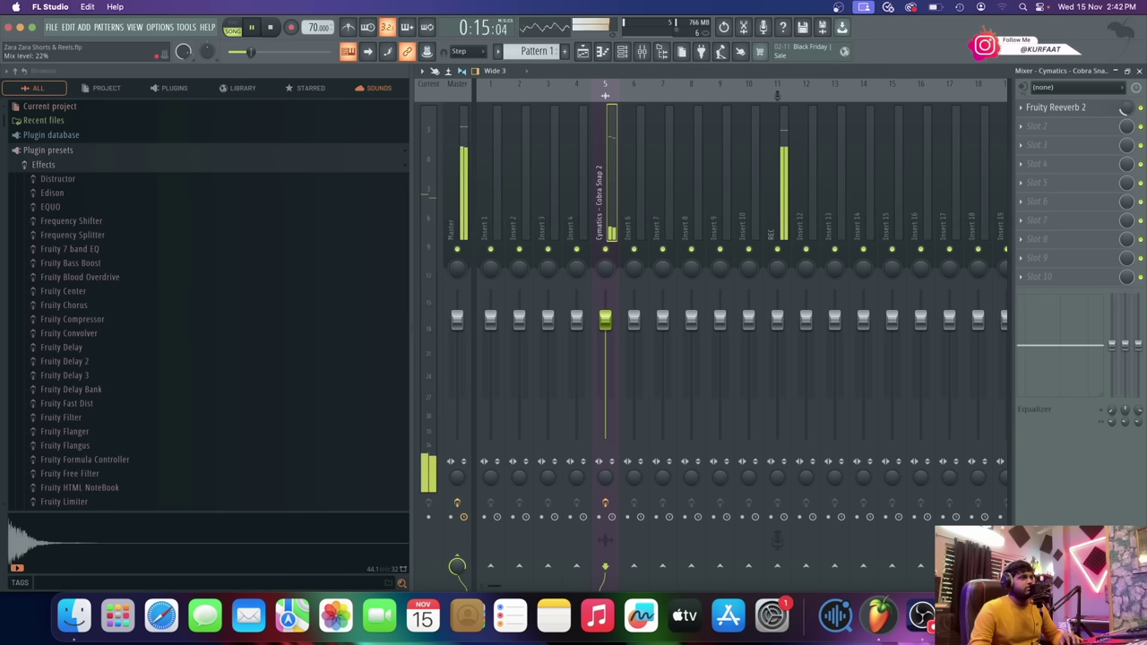
- Lower the Cobra Snap 2 mixer track's volume to about -4.1 dB and reduce the wet level in its Fruity Reeverb 2
{"action": "left_click_drag", "start_coordinate": [612, 324], "coordinate": [612, 346]}
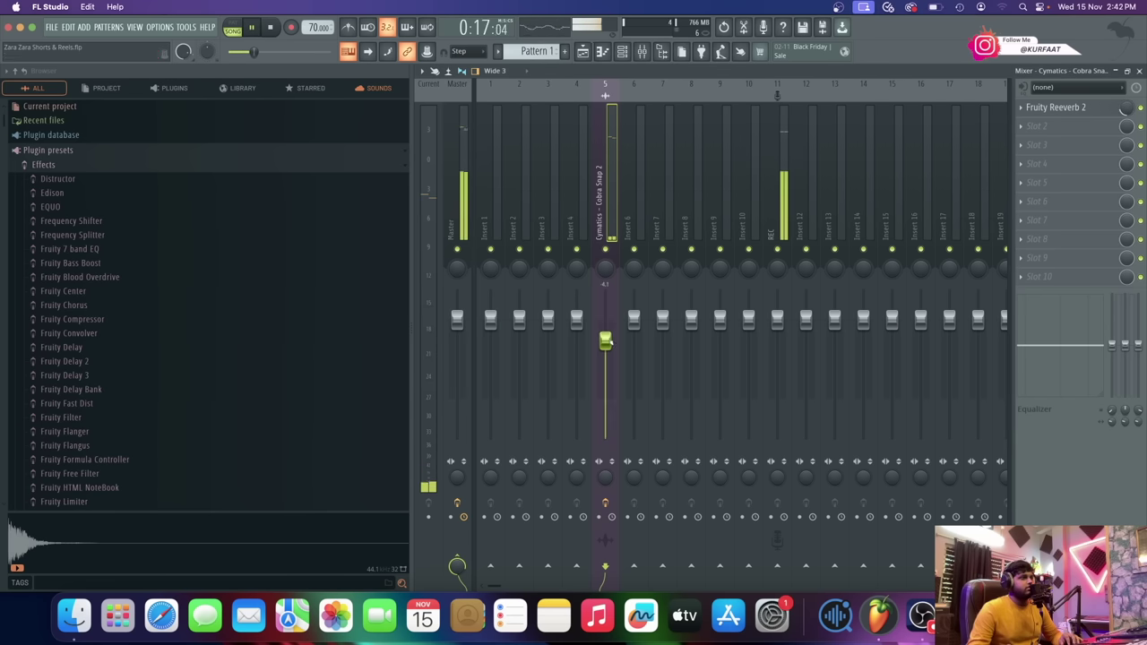
{"action": "left_click", "coordinate": [1073, 108]}
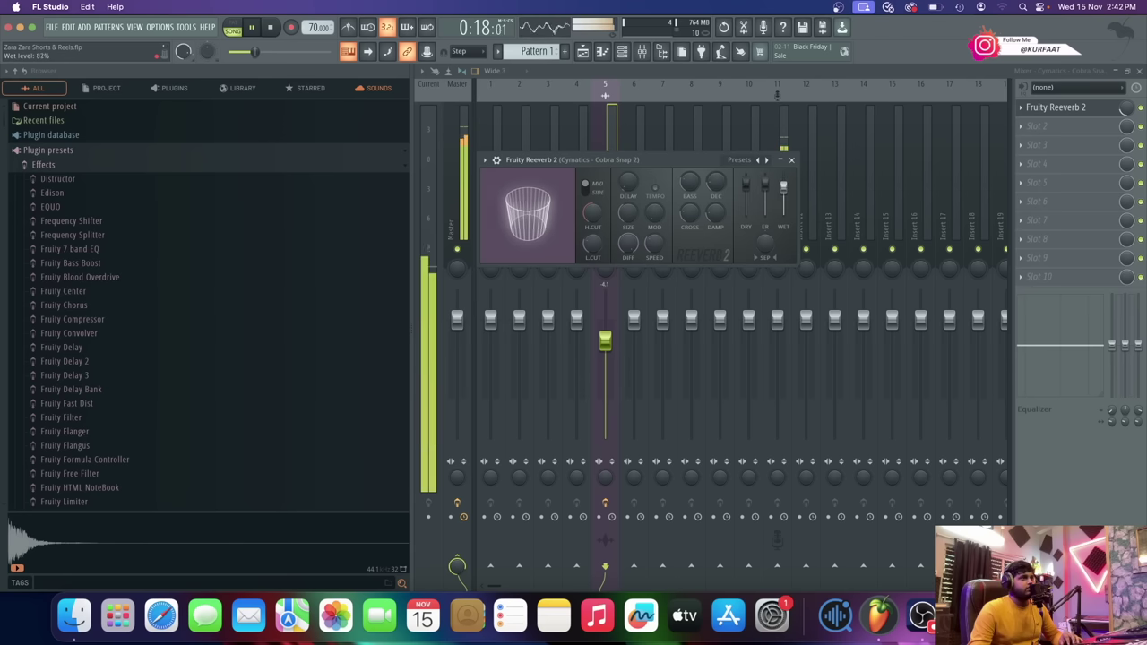
{"action": "left_click_drag", "start_coordinate": [783, 186], "coordinate": [783, 198]}
{"action": "left_click", "coordinate": [791, 159]}
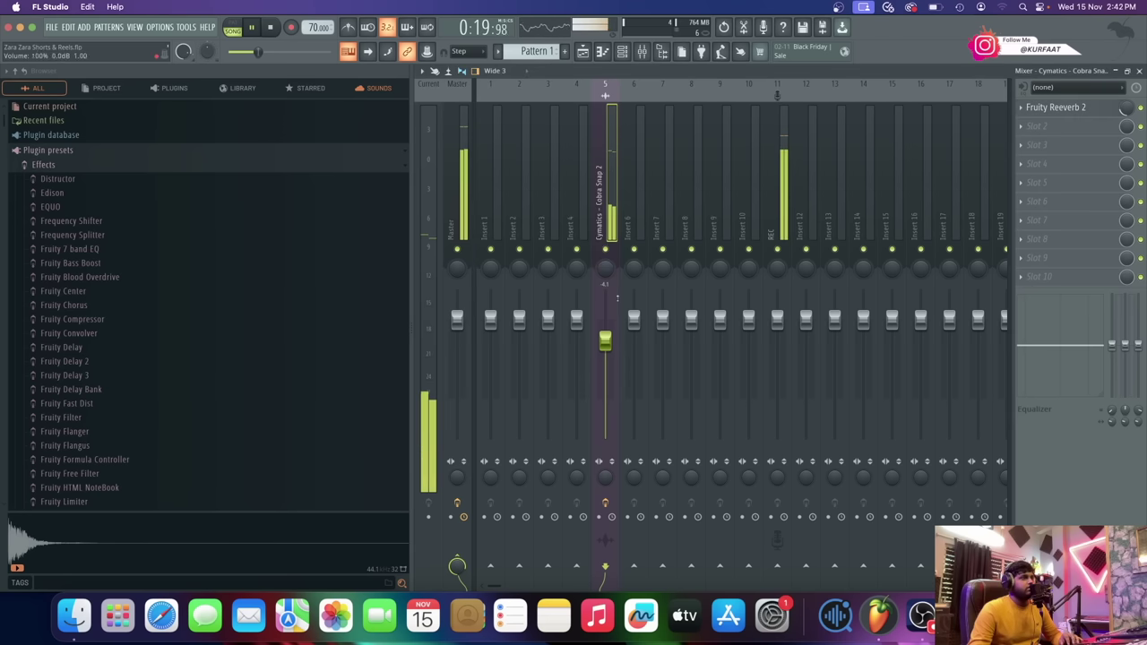
- Reset the Cobra Snap 2 mixer track's volume to its default level and return to the playlist
{"action": "right_click", "coordinate": [605, 340]}
{"action": "left_click", "coordinate": [627, 344]}
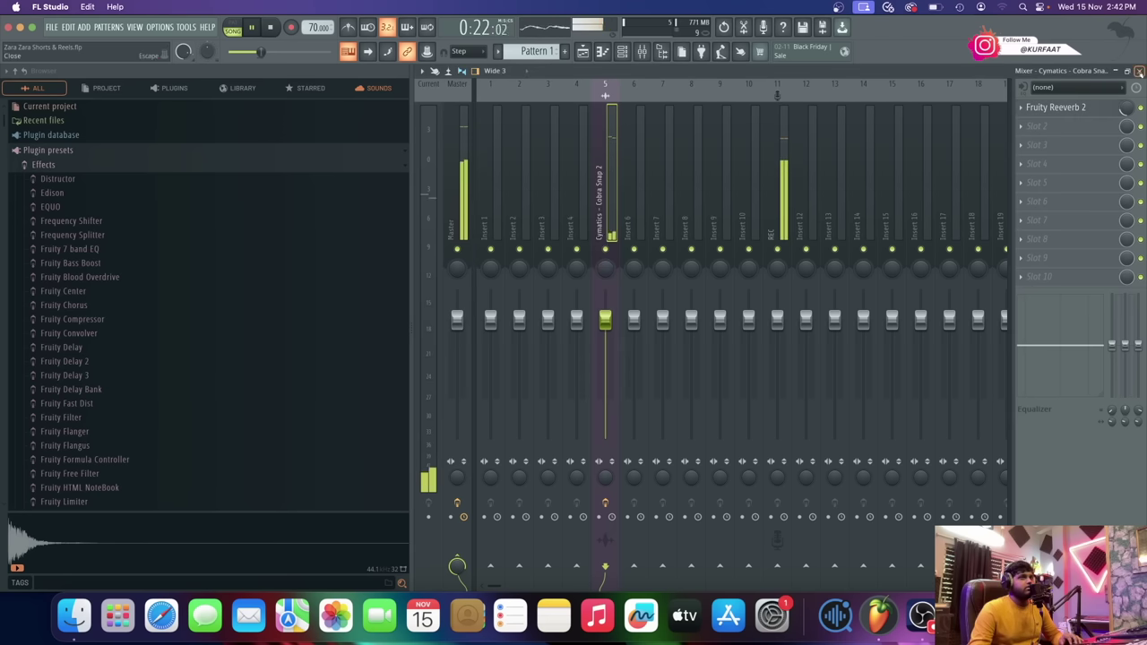
{"action": "left_click", "coordinate": [1139, 72]}
{"action": "left_click", "coordinate": [853, 208]}
{"action": "scroll", "coordinate": [795, 168], "scroll_direction": "down", "scroll_amount": 3}
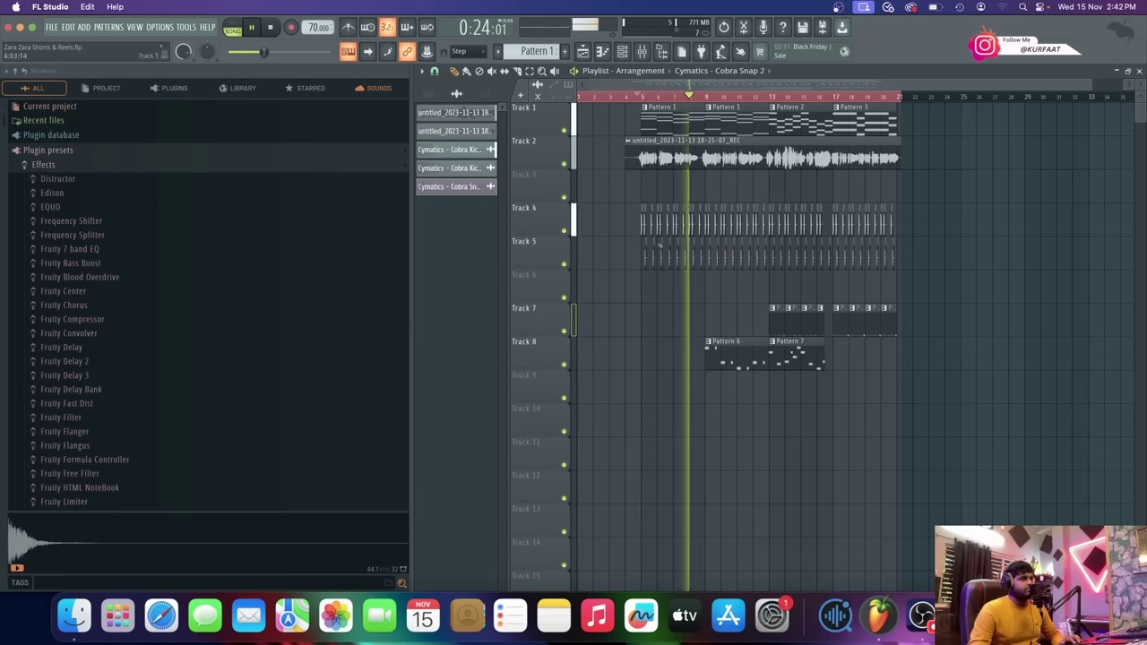
{"action": "scroll", "coordinate": [795, 168], "scroll_direction": "up", "scroll_amount": 3}
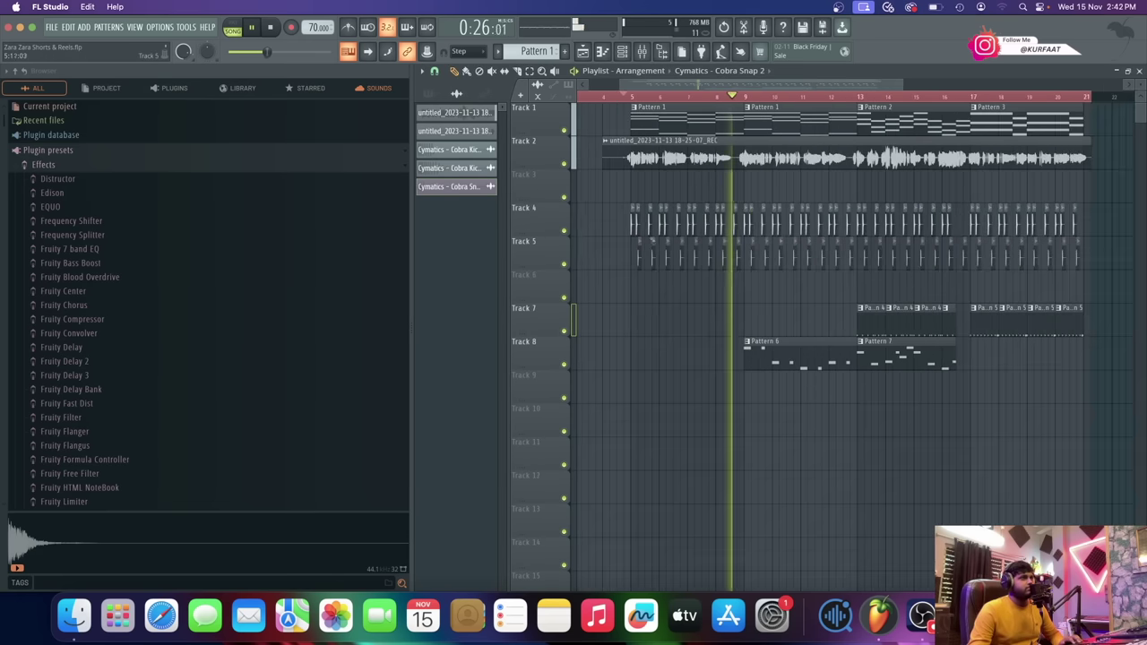
- Transpose all Dark Piano chord notes in Pattern 1 down two octaves, play them back, and raise them one octave
{"action": "key", "text": "space"}
{"action": "double_click", "coordinate": [723, 232]}
{"action": "key", "text": "super+a"}
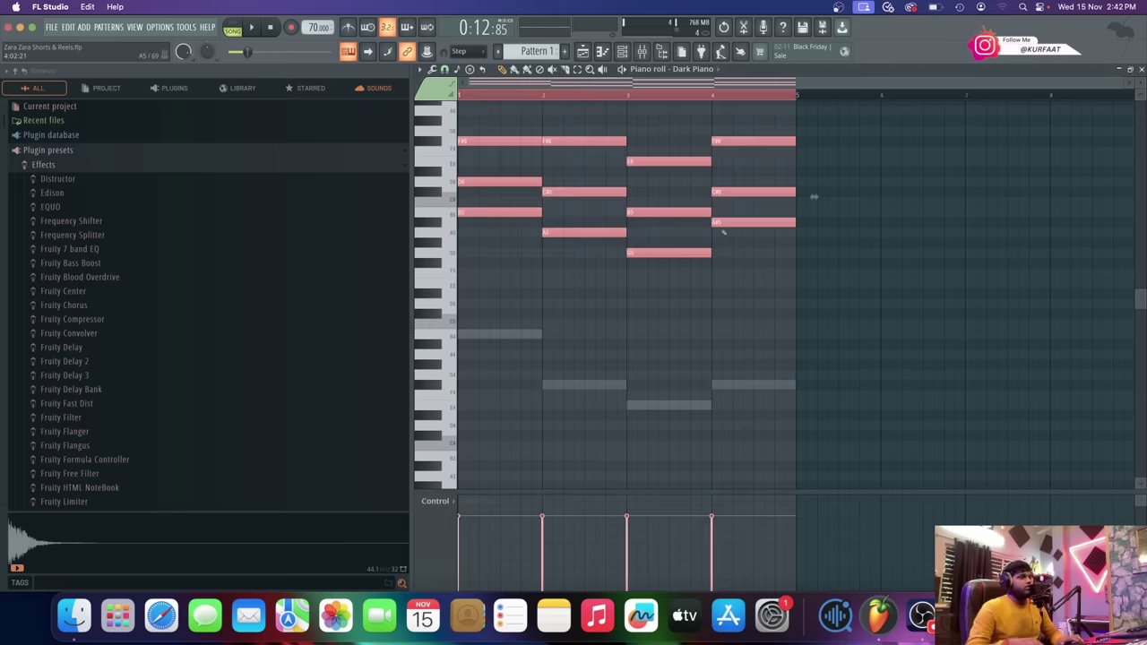
{"action": "key", "text": "super+Down"}
{"action": "key", "text": "super+Down"}
{"action": "key", "text": "space"}
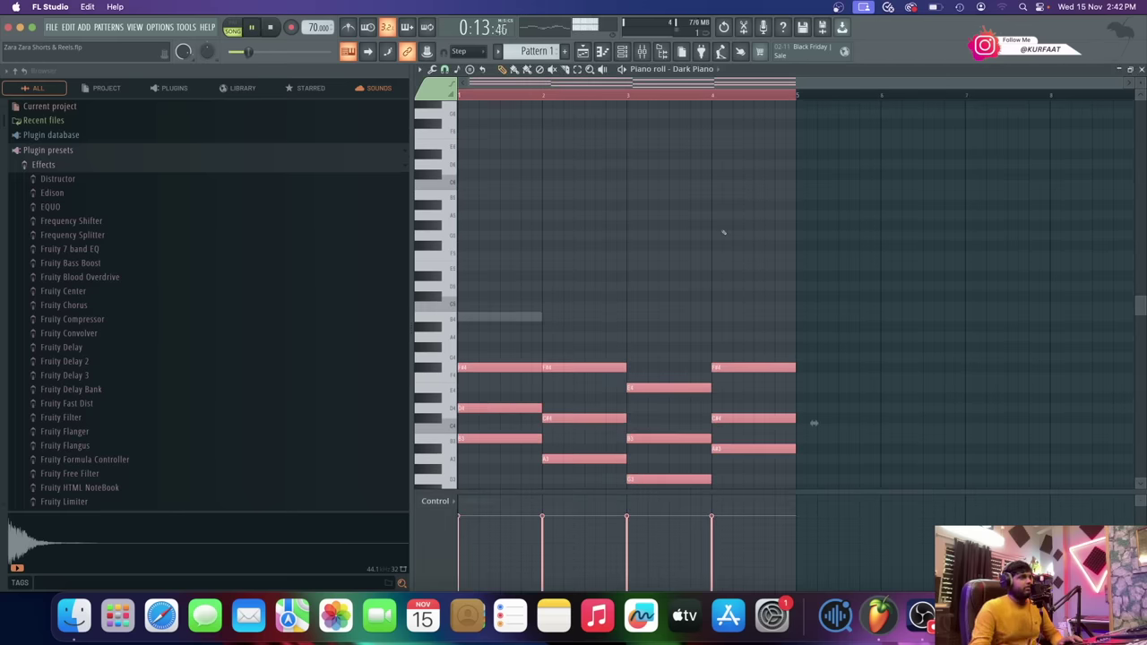
{"action": "scroll", "coordinate": [723, 235], "scroll_direction": "down", "scroll_amount": 2}
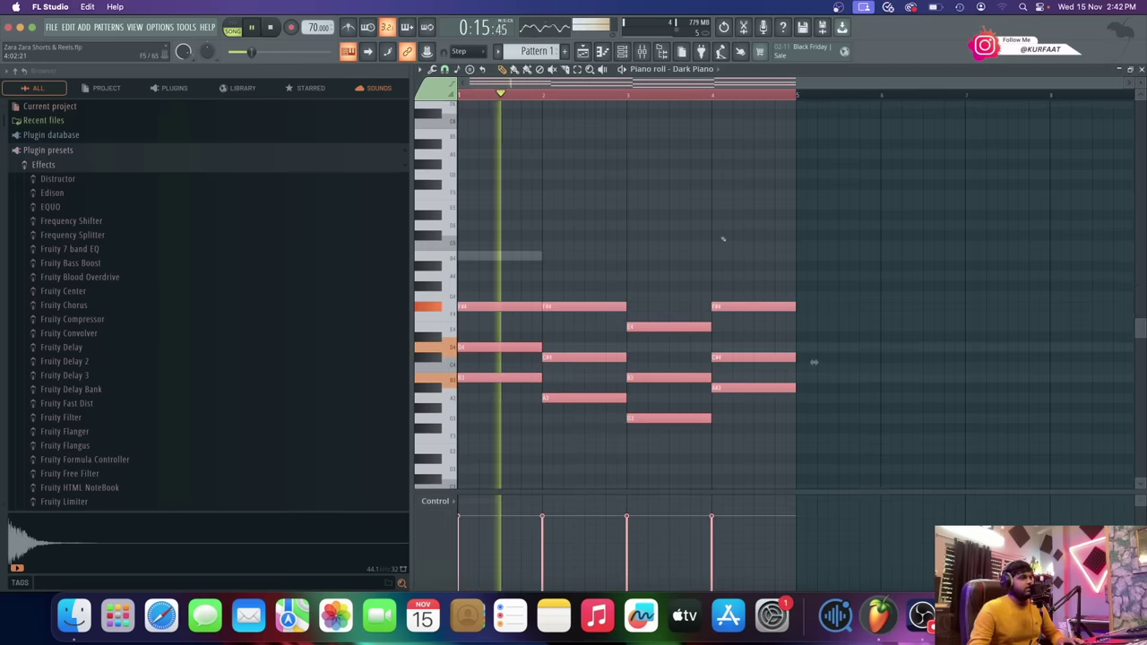
{"action": "scroll", "coordinate": [723, 238], "scroll_direction": "down", "scroll_amount": 1}
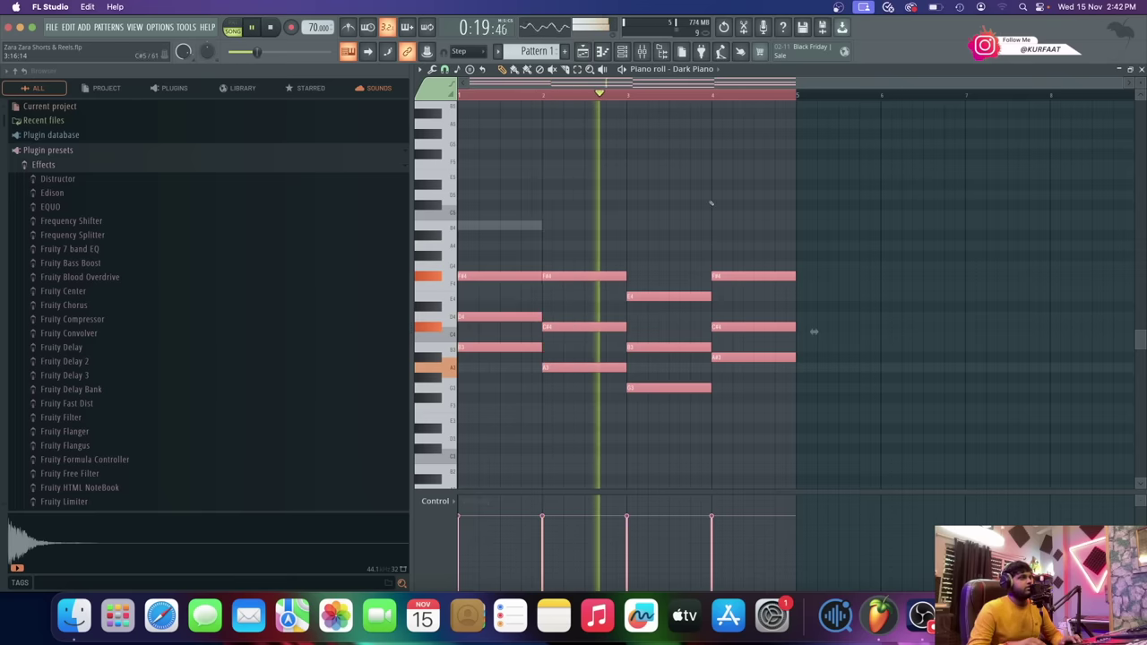
{"action": "scroll", "coordinate": [710, 204], "scroll_direction": "down", "scroll_amount": 4}
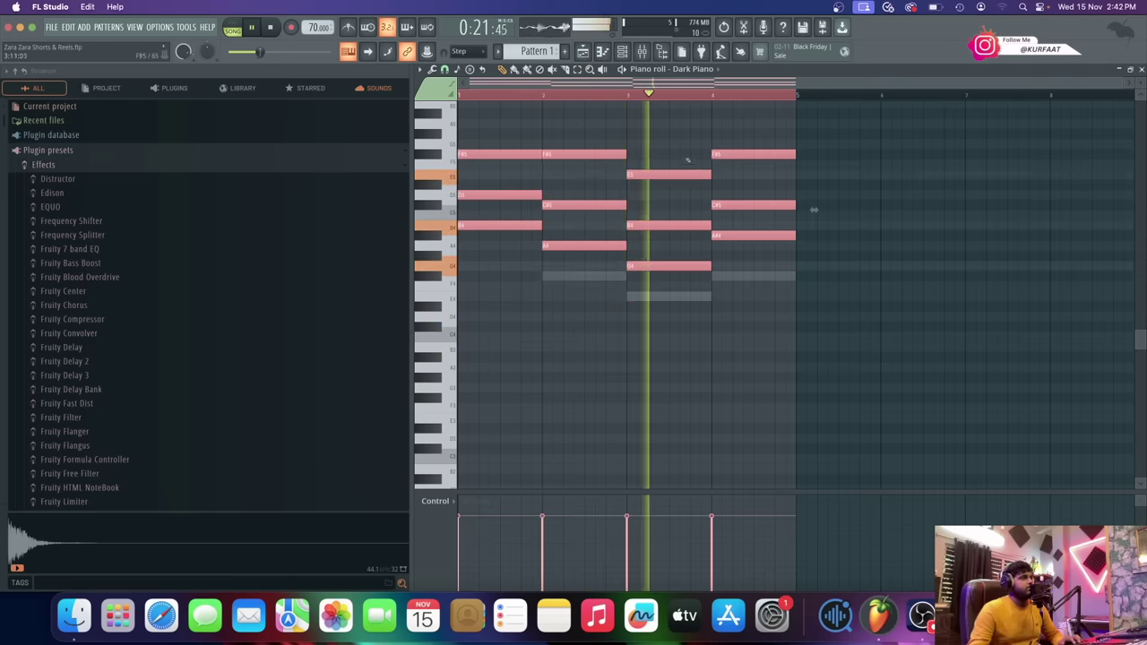
- Open the second Dark Piano channel's notes in Pattern 1 to check its supporting line
{"action": "left_click", "coordinate": [583, 51]}
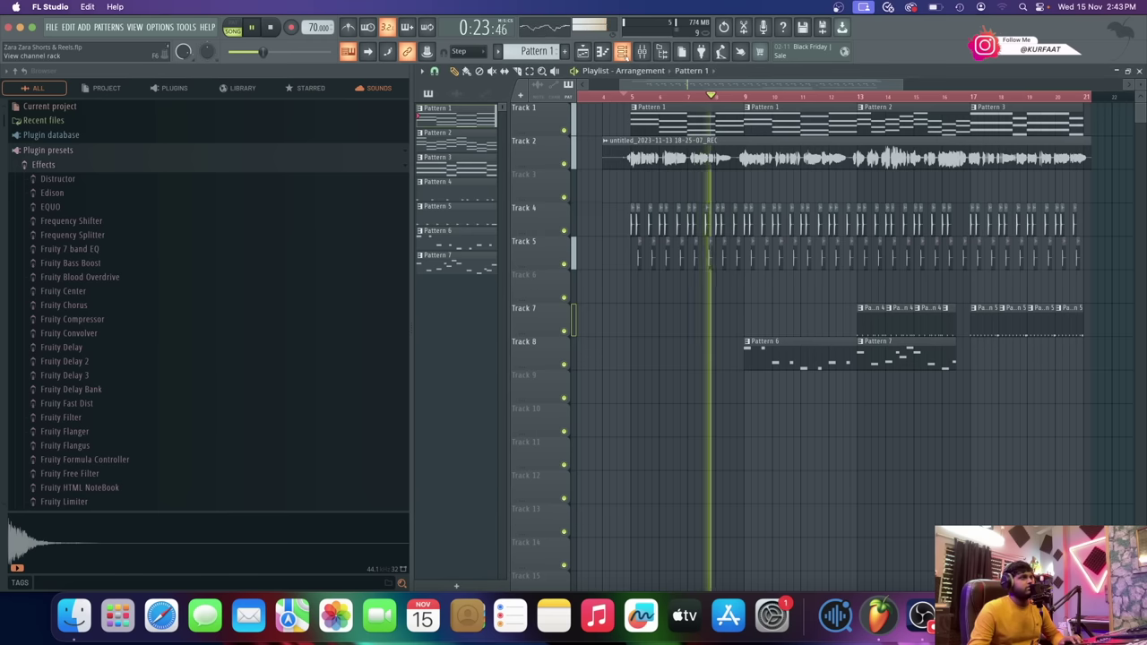
{"action": "left_click", "coordinate": [622, 51]}
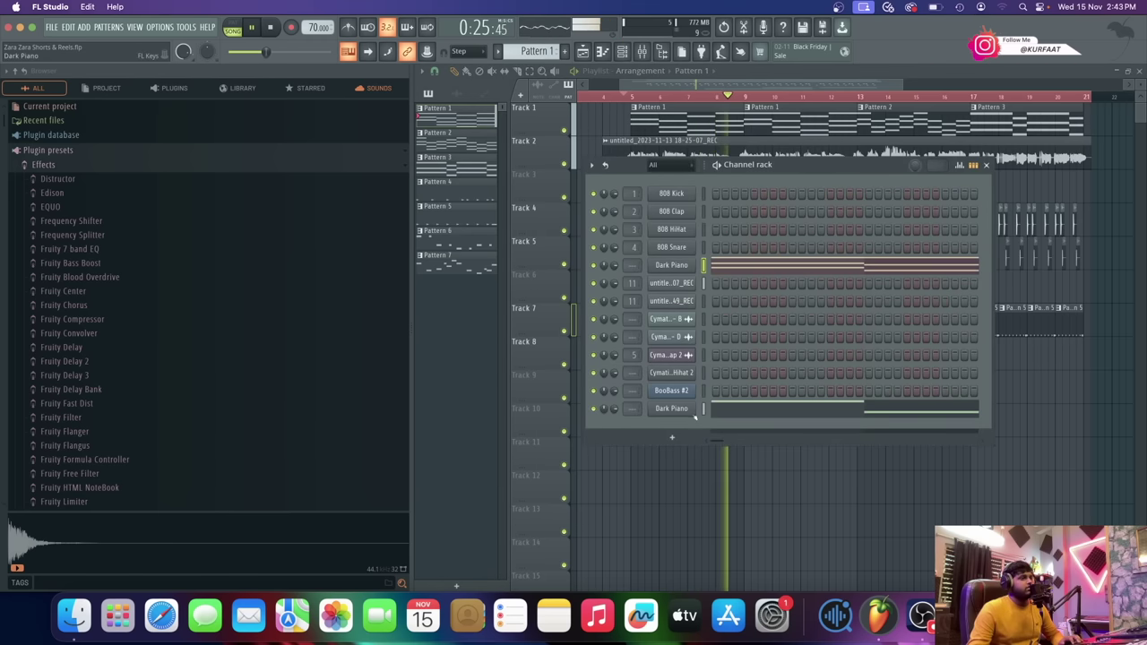
{"action": "left_click", "coordinate": [747, 411]}
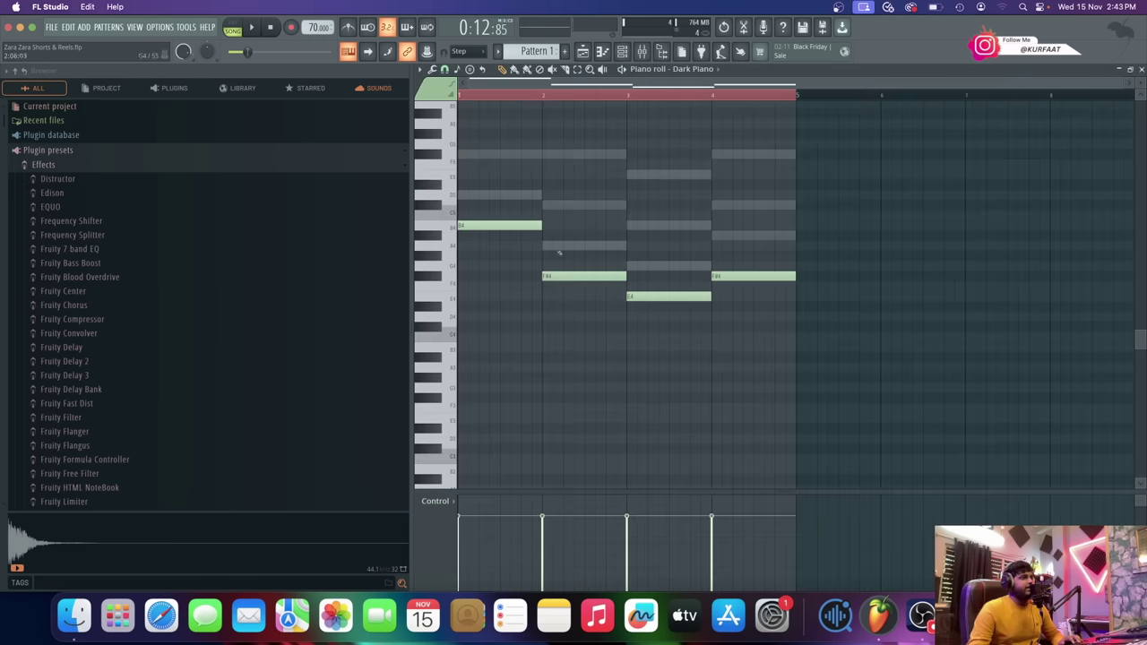
{"action": "left_click", "coordinate": [583, 51]}
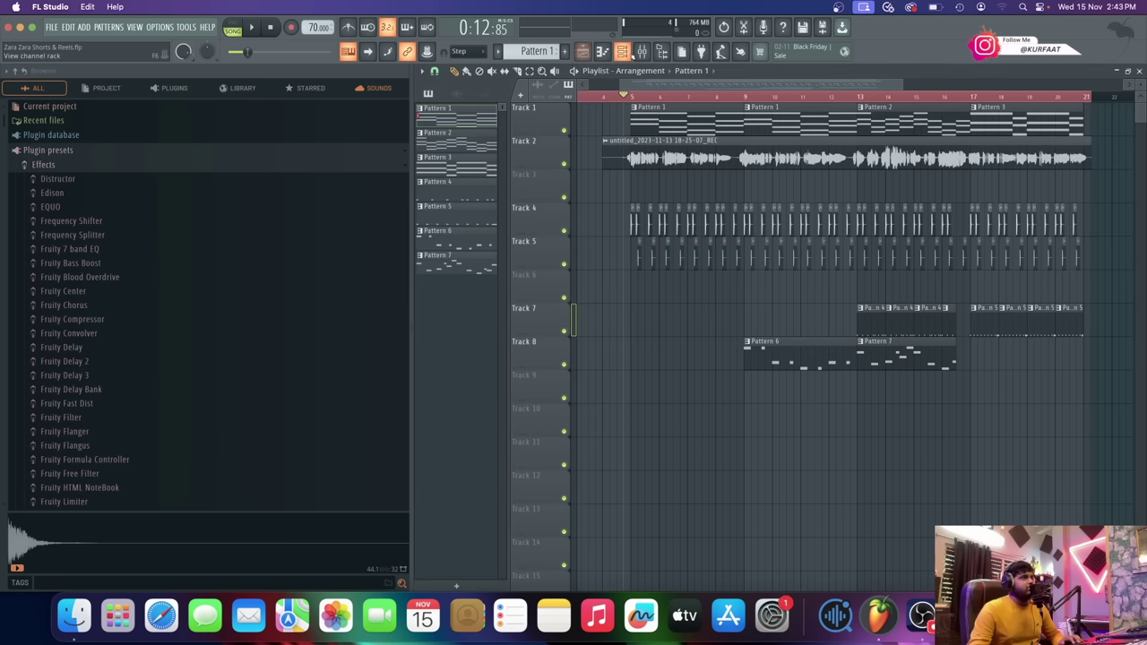
- Load the ePiano preset in the second Dark Piano channel's FL Keys
{"action": "left_click", "coordinate": [622, 51]}
{"action": "right_click", "coordinate": [667, 409]}
{"action": "mouse_move", "coordinate": [740, 495]}
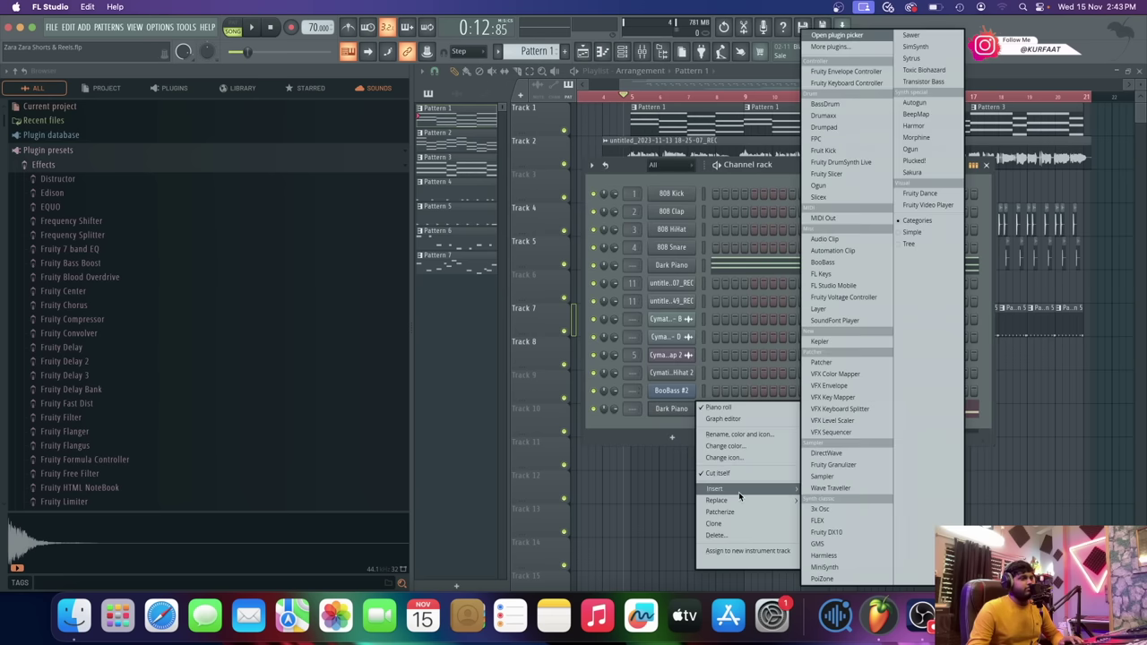
{"action": "left_click", "coordinate": [670, 411]}
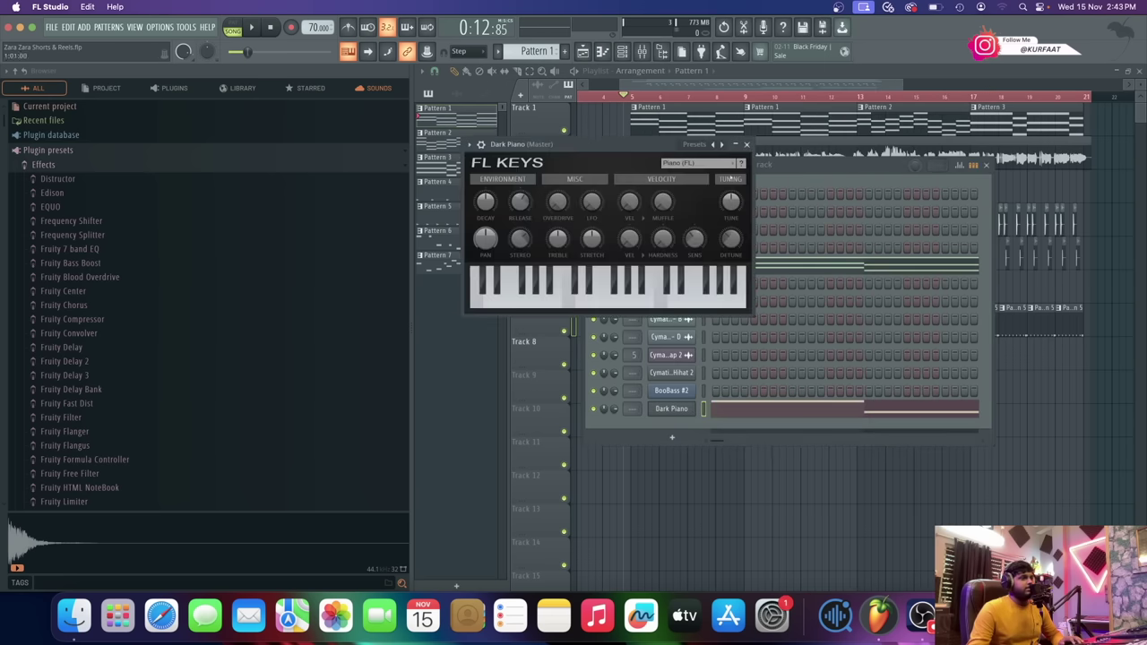
{"action": "left_click", "coordinate": [722, 163]}
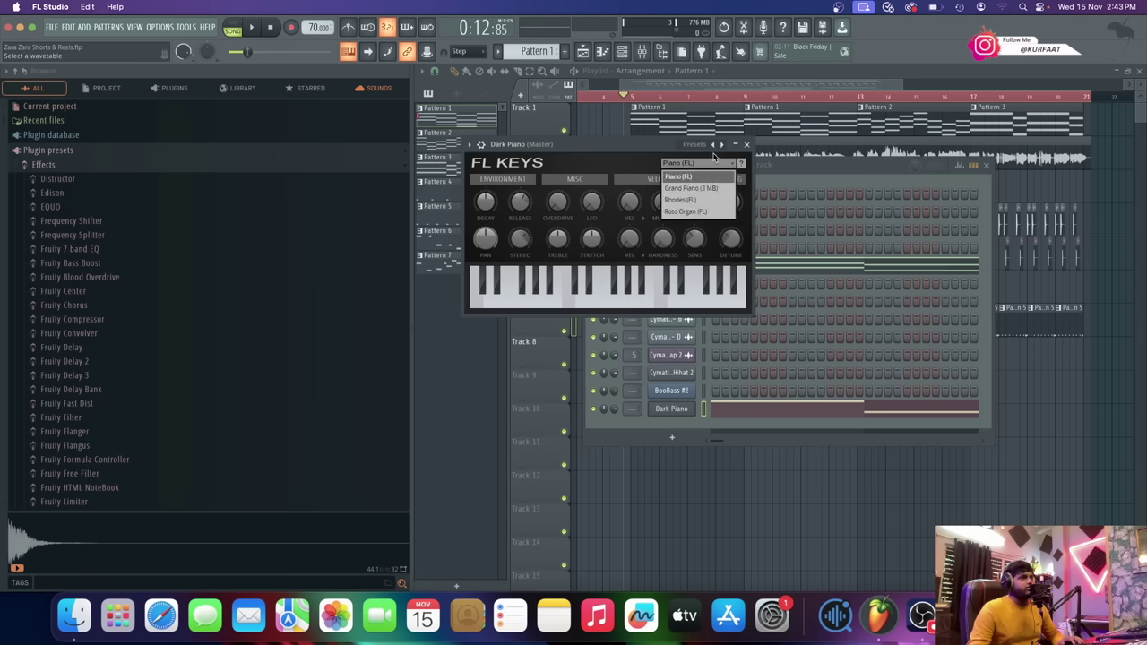
{"action": "left_click", "coordinate": [715, 155]}
{"action": "left_click", "coordinate": [721, 144]}
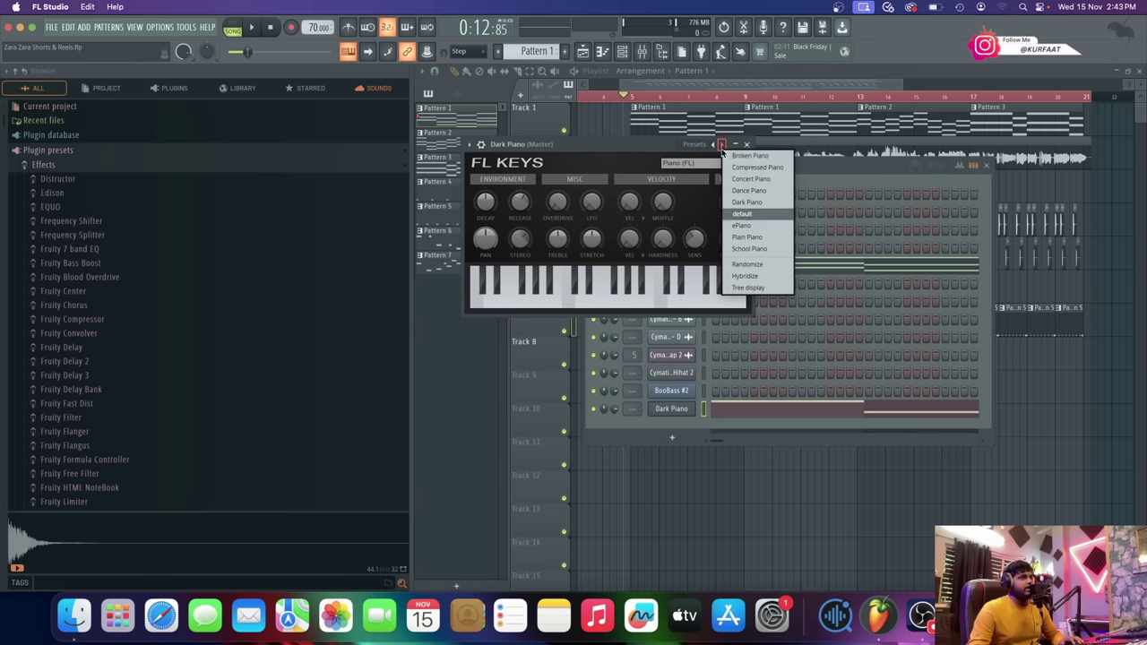
{"action": "left_click", "coordinate": [761, 226]}
{"action": "left_click", "coordinate": [744, 145]}
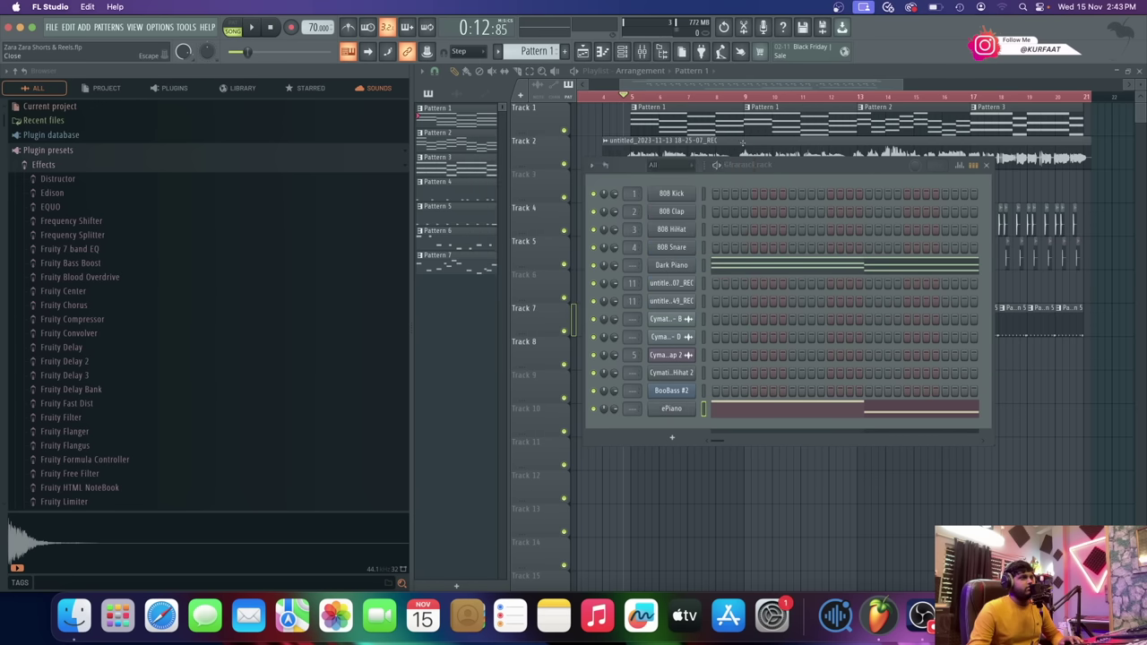
- Copy the Dark Piano channel's Pattern 1 chords and paste them into the ePiano channel
{"action": "right_click", "coordinate": [691, 266]}
{"action": "left_click", "coordinate": [679, 409]}
{"action": "right_click", "coordinate": [679, 409]}
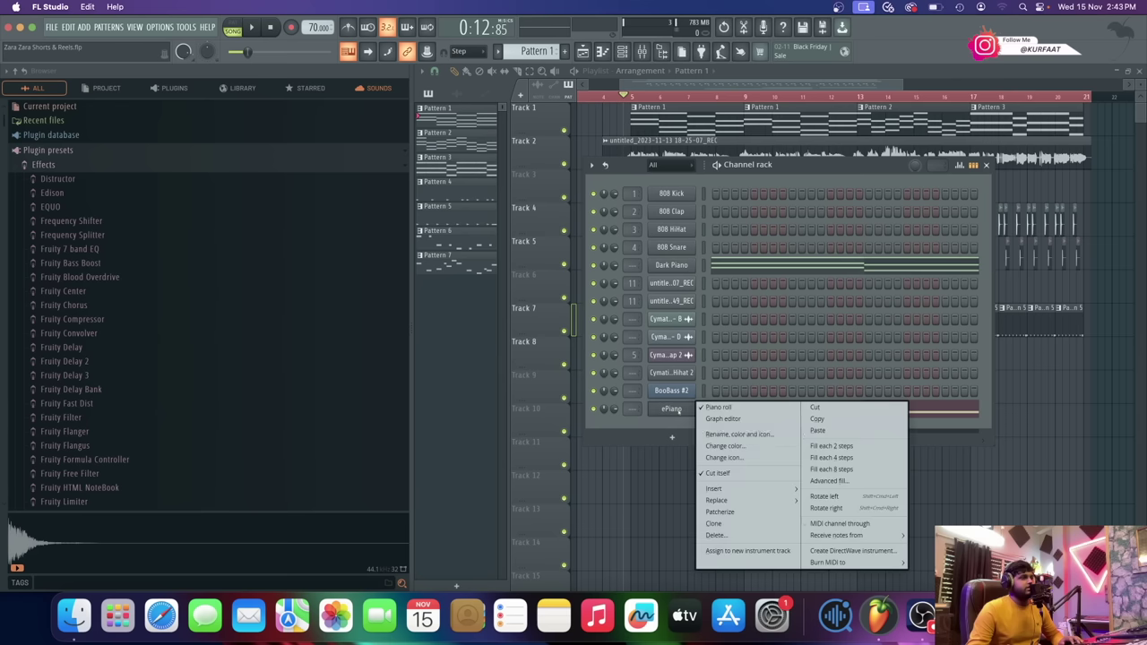
{"action": "left_click", "coordinate": [812, 433]}
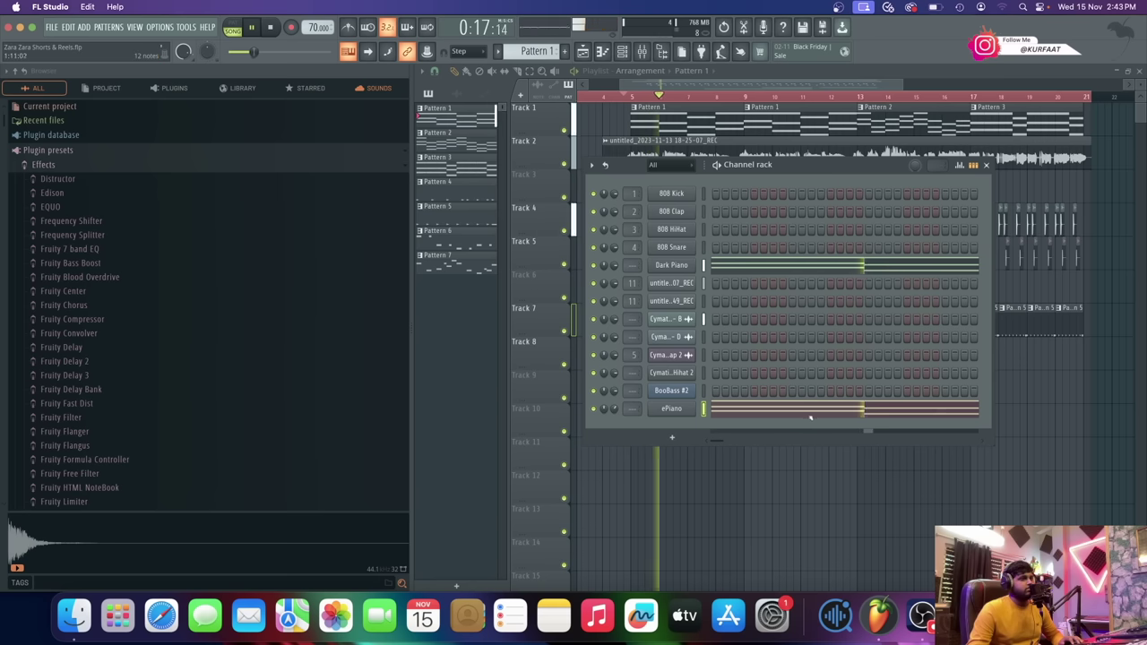
- Listen to the arrangement in the playlist to judge the layered ePiano chords against the vocal and drums
{"action": "left_click", "coordinate": [779, 85]}
{"action": "scroll", "coordinate": [735, 190], "scroll_direction": "up", "scroll_amount": 3}
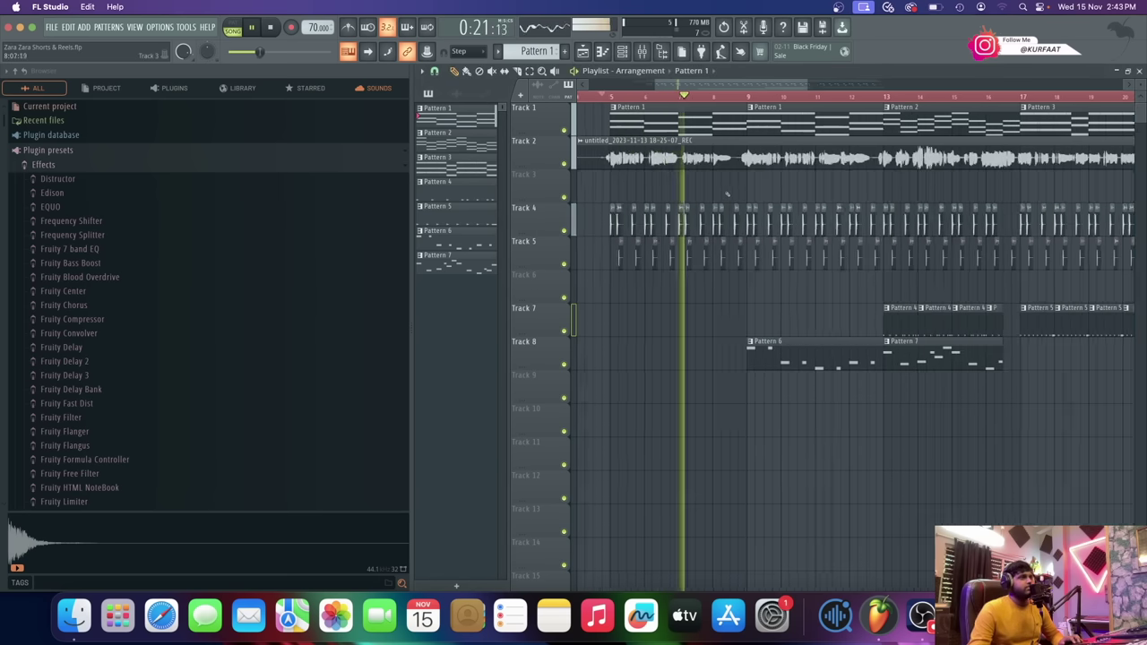
{"action": "scroll", "coordinate": [745, 137], "scroll_direction": "up", "scroll_amount": 2}
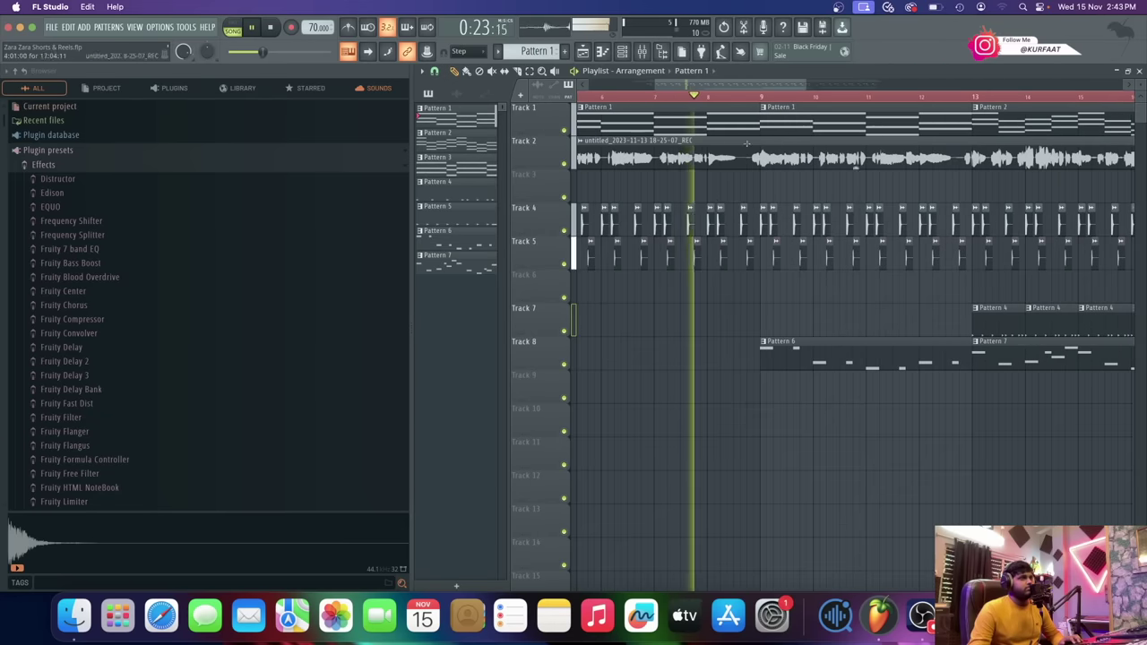
{"action": "scroll", "coordinate": [746, 137], "scroll_direction": "down", "scroll_amount": 3}
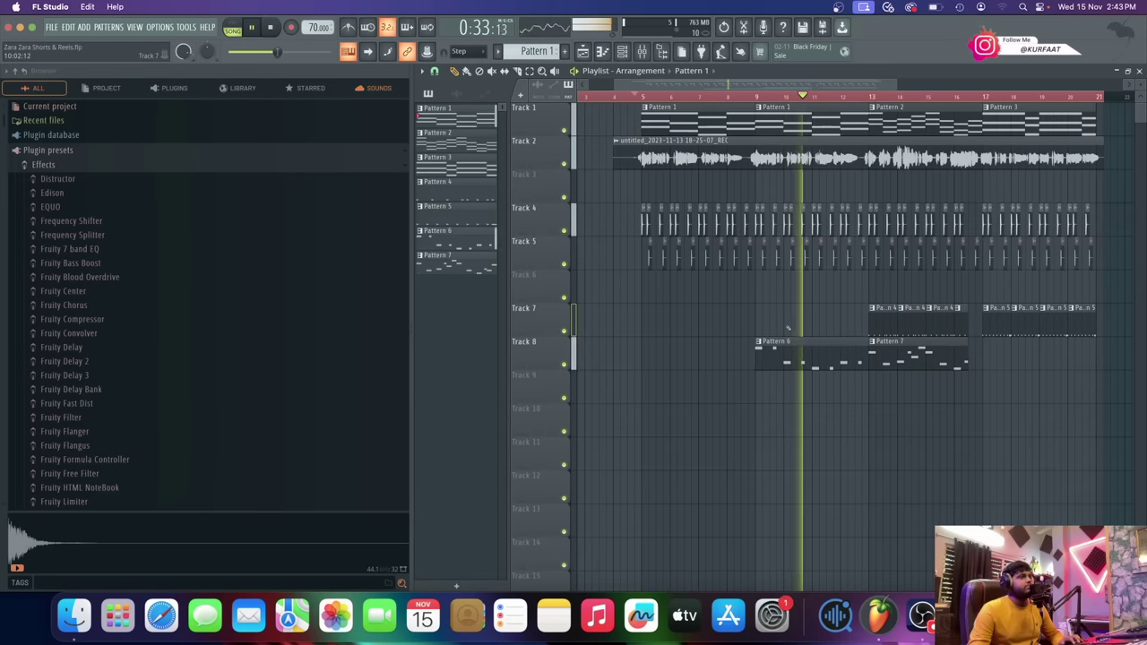
{"action": "scroll", "coordinate": [785, 325], "scroll_direction": "up", "scroll_amount": 2}
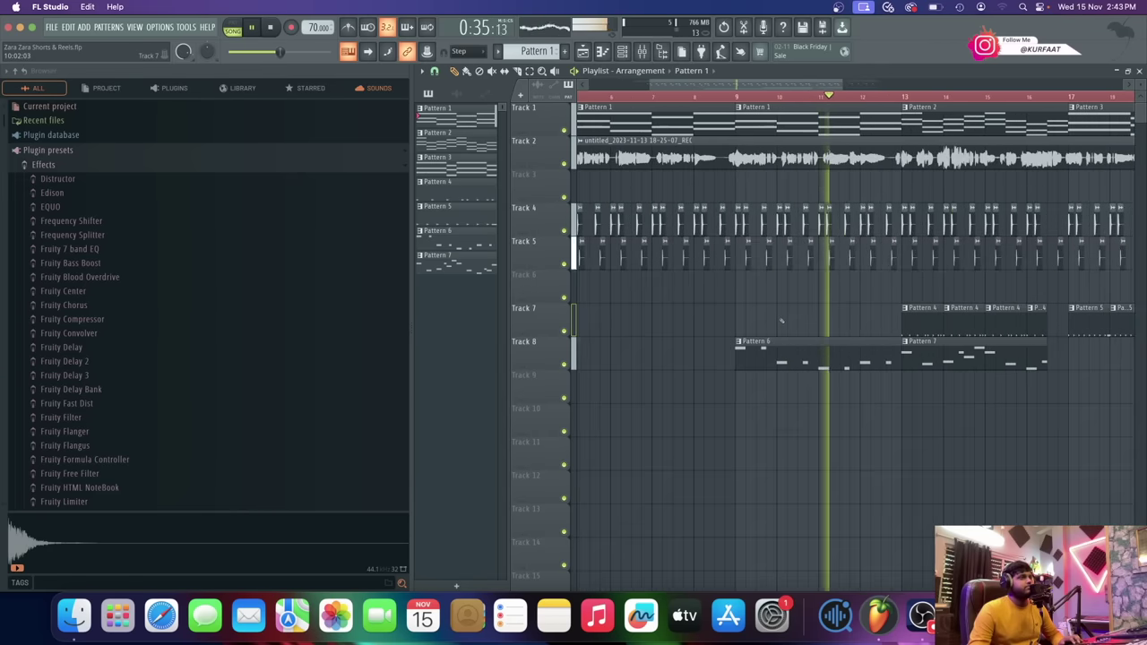
{"action": "scroll", "coordinate": [781, 320], "scroll_direction": "down", "scroll_amount": 2}
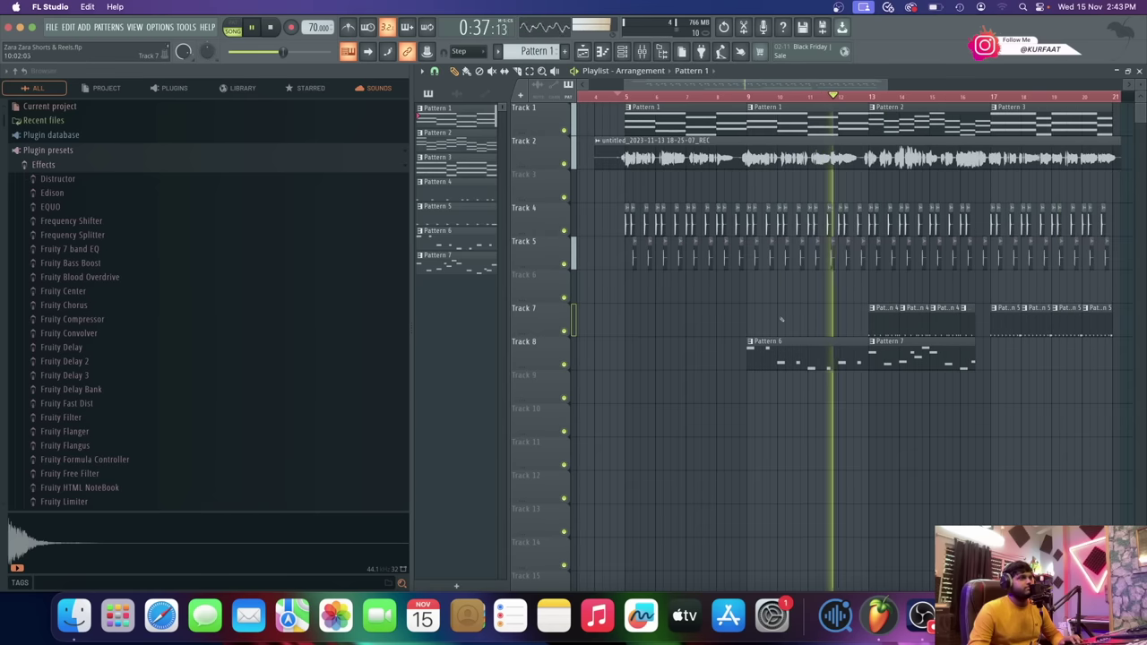
{"action": "scroll", "coordinate": [779, 318], "scroll_direction": "down", "scroll_amount": 2}
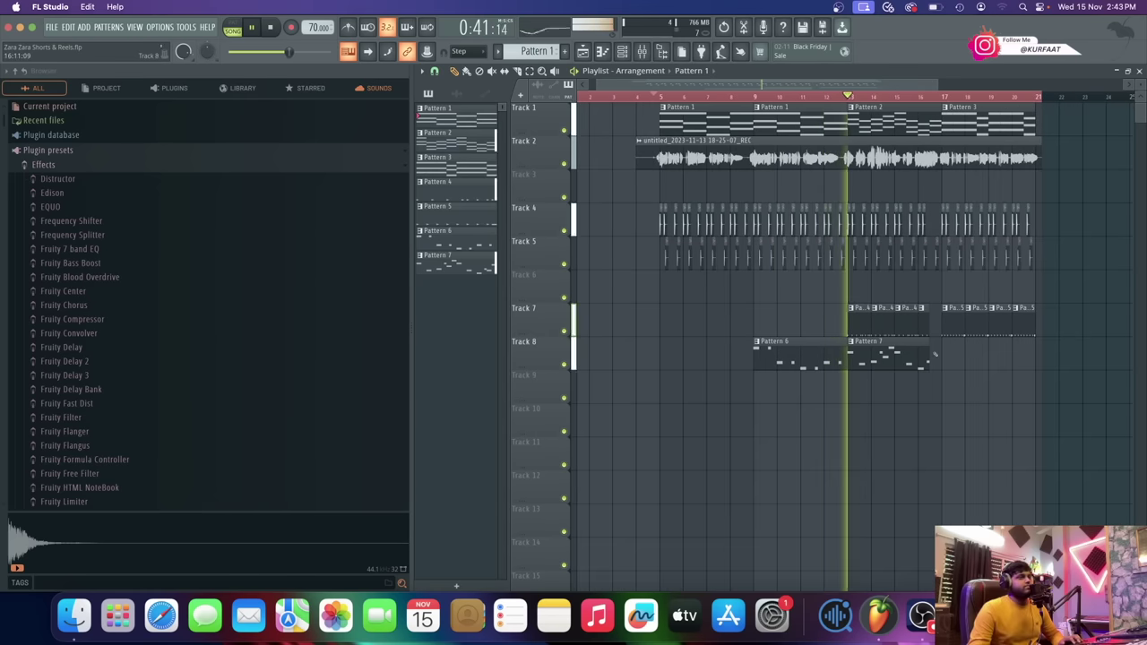
{"action": "scroll", "coordinate": [957, 125], "scroll_direction": "up", "scroll_amount": 2}
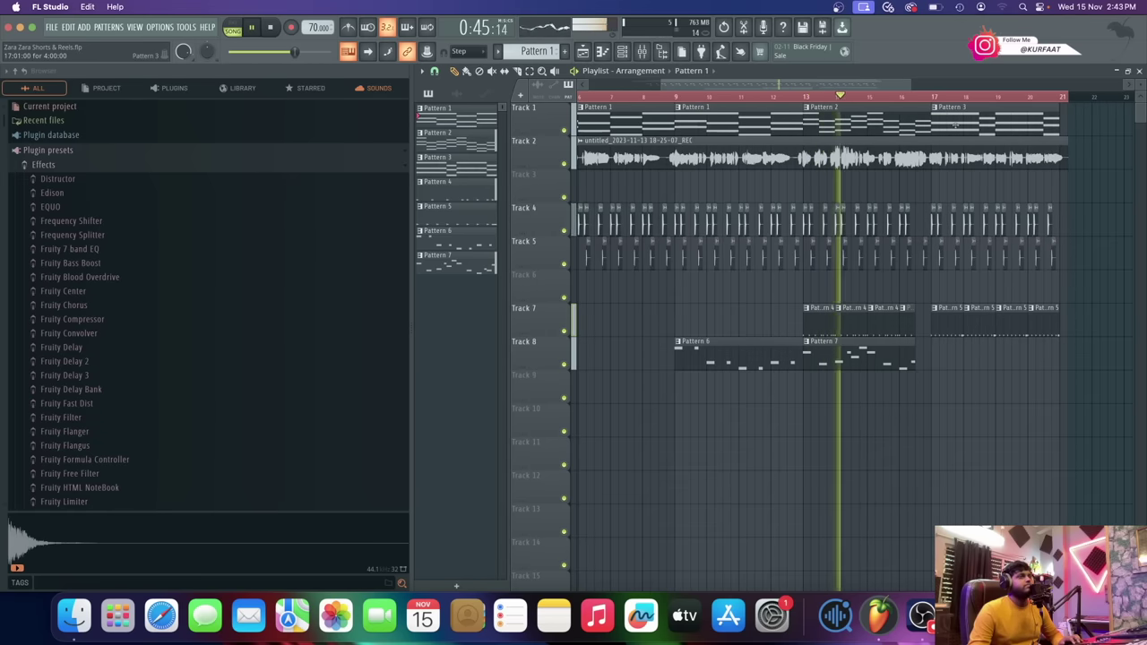
{"action": "scroll", "coordinate": [867, 157], "scroll_direction": "down", "scroll_amount": 2}
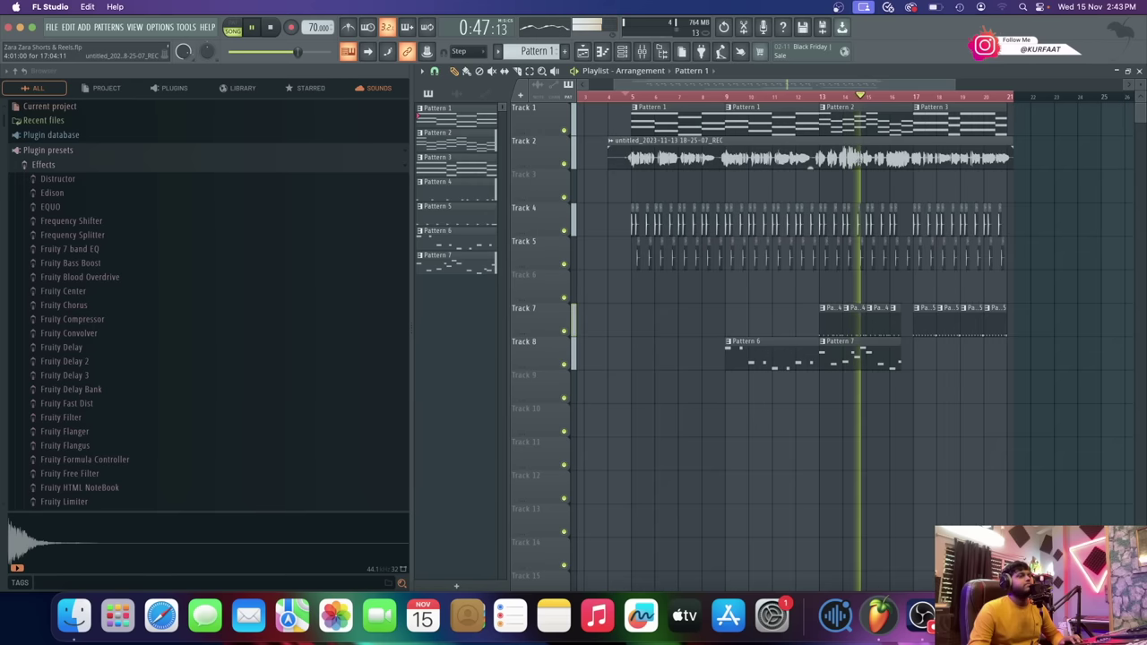
{"action": "scroll", "coordinate": [808, 337], "scroll_direction": "up", "scroll_amount": 2}
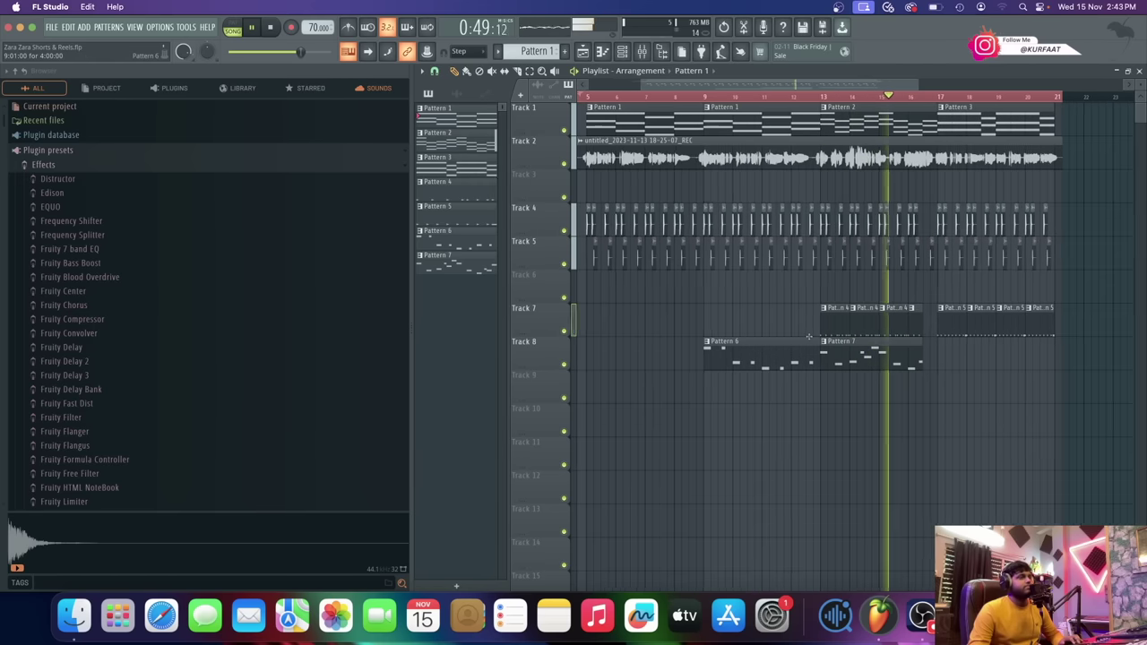
- Browse the sample library to the drum one-shots in the Cymatics - Cobra Hip Hop Sample Pack
{"action": "scroll", "coordinate": [183, 359], "scroll_direction": "down", "scroll_amount": 15}
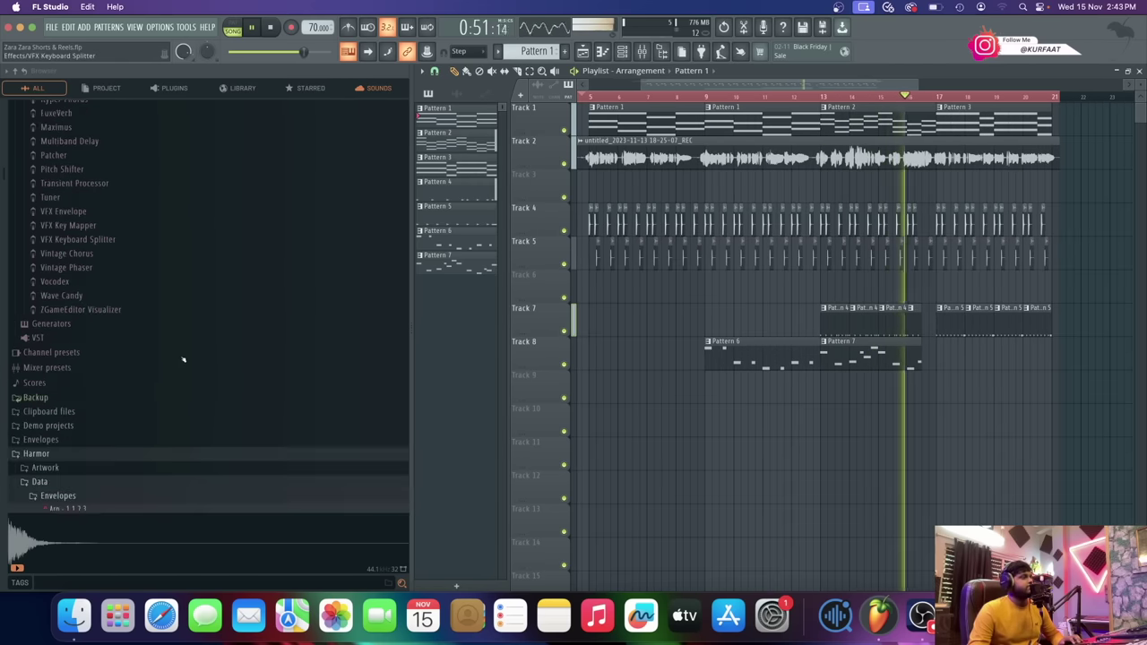
{"action": "scroll", "coordinate": [183, 360], "scroll_direction": "down", "scroll_amount": 18}
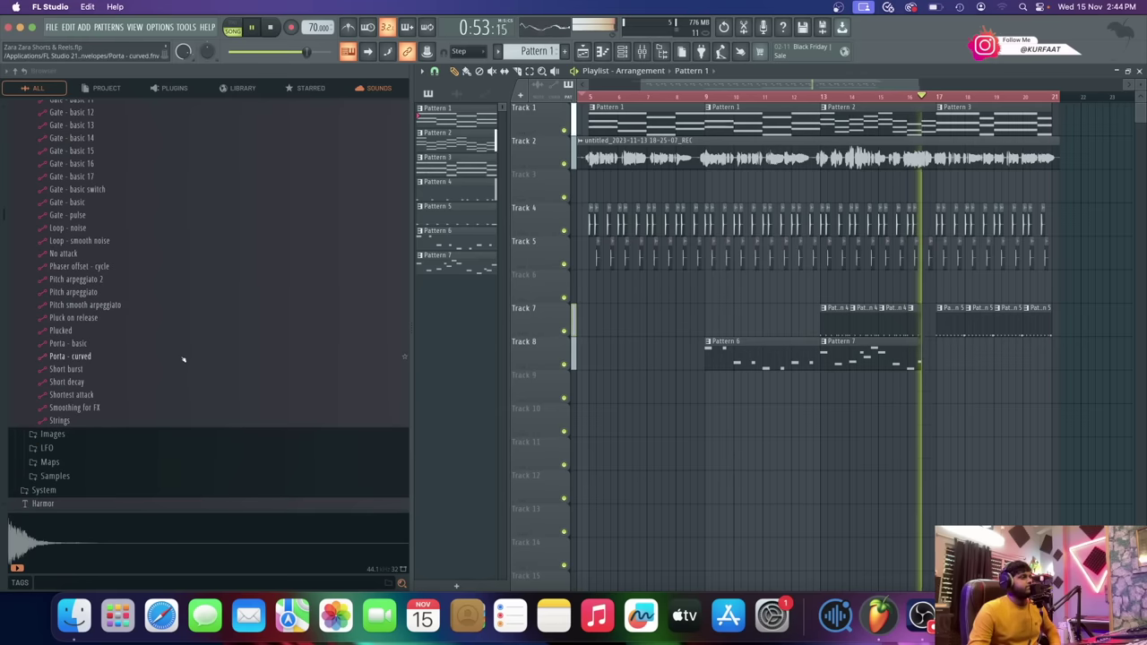
{"action": "scroll", "coordinate": [183, 360], "scroll_direction": "up", "scroll_amount": 2}
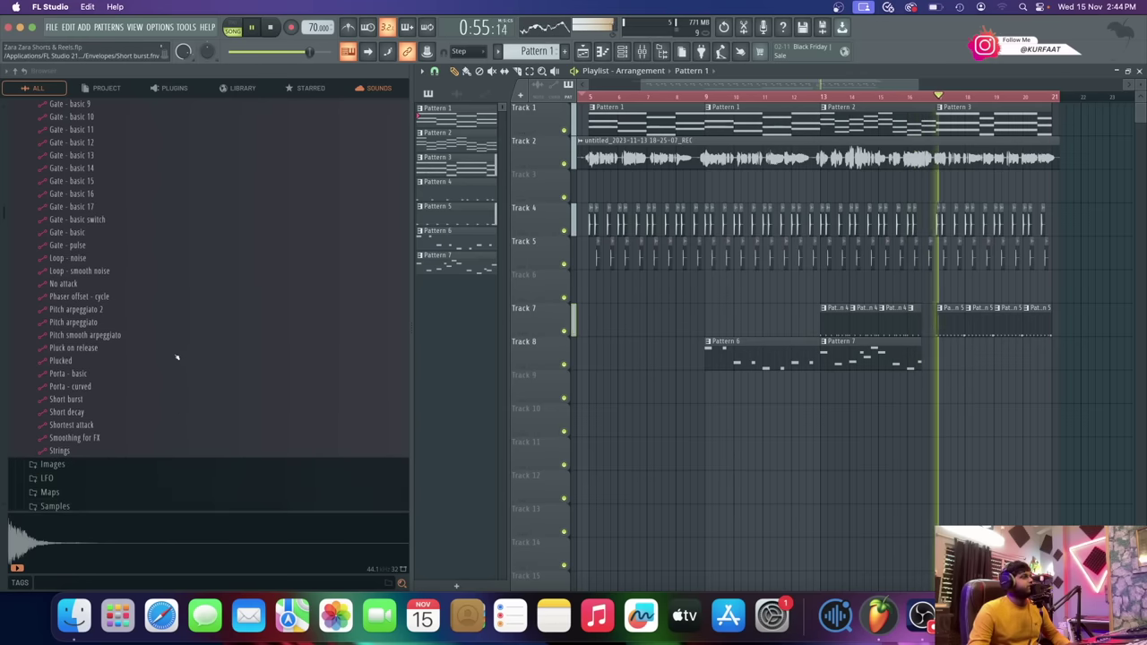
{"action": "scroll", "coordinate": [171, 356], "scroll_direction": "up", "scroll_amount": 20}
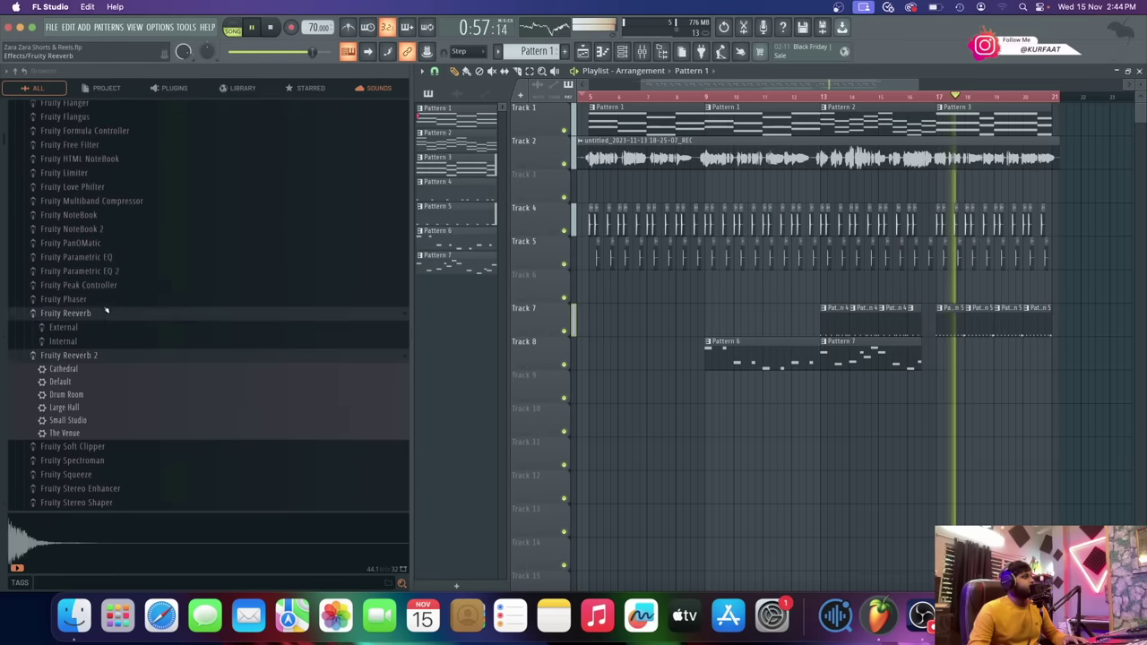
{"action": "scroll", "coordinate": [106, 310], "scroll_direction": "up", "scroll_amount": 5}
{"action": "scroll", "coordinate": [106, 311], "scroll_direction": "down", "scroll_amount": 20}
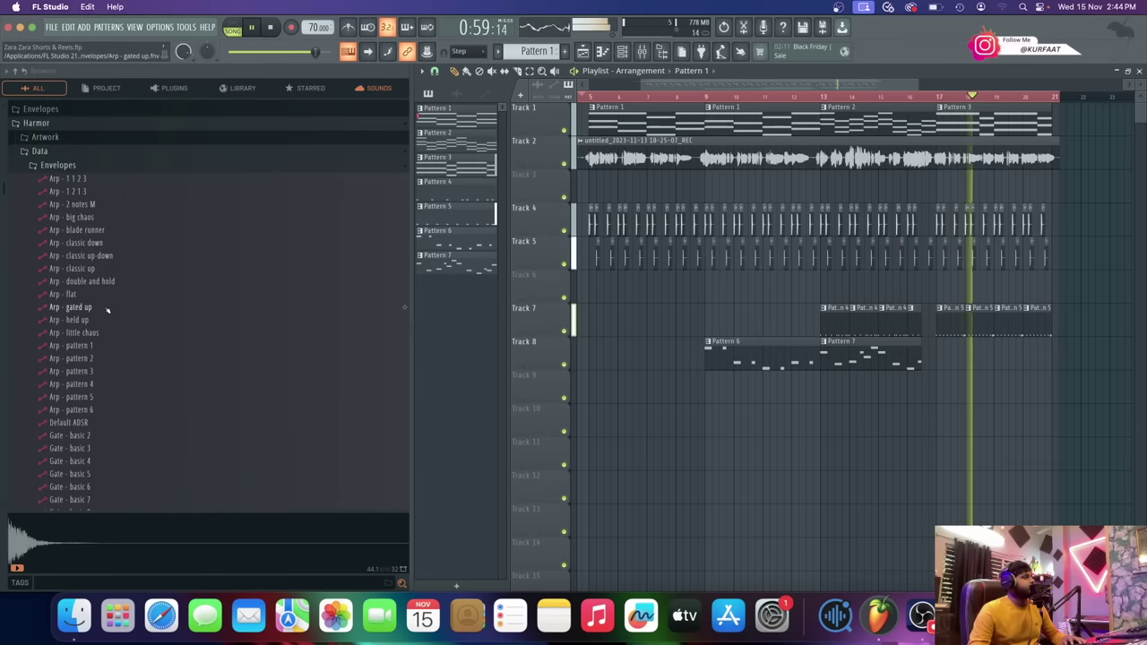
{"action": "scroll", "coordinate": [108, 311], "scroll_direction": "down", "scroll_amount": 20}
{"action": "key", "text": "space"}
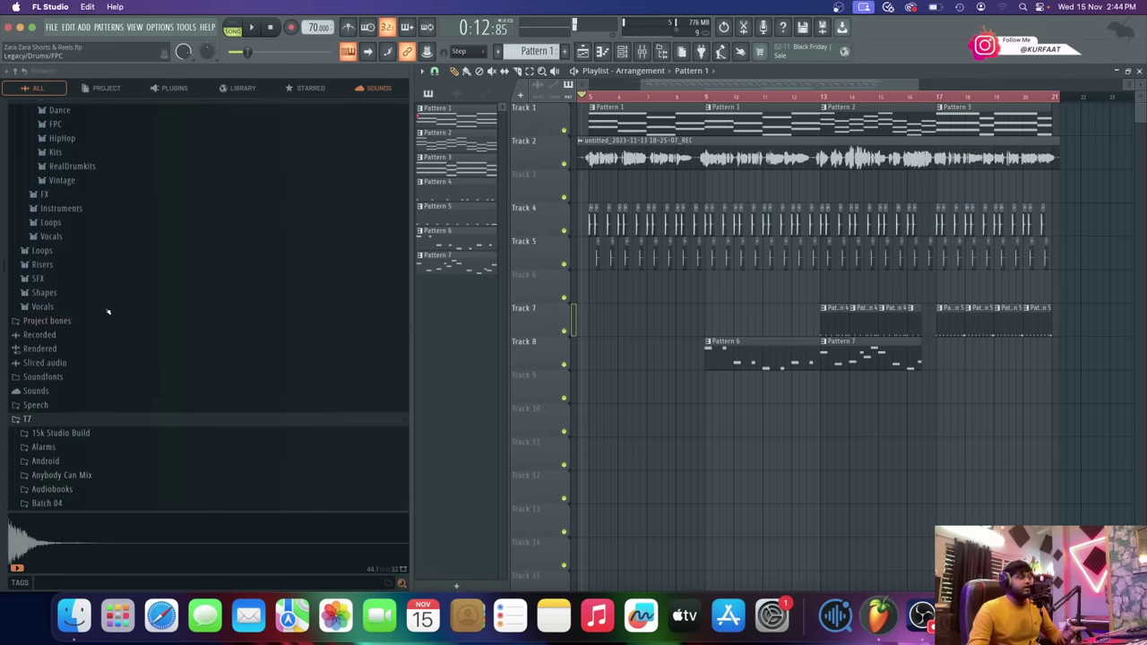
{"action": "scroll", "coordinate": [108, 311], "scroll_direction": "down", "scroll_amount": 15}
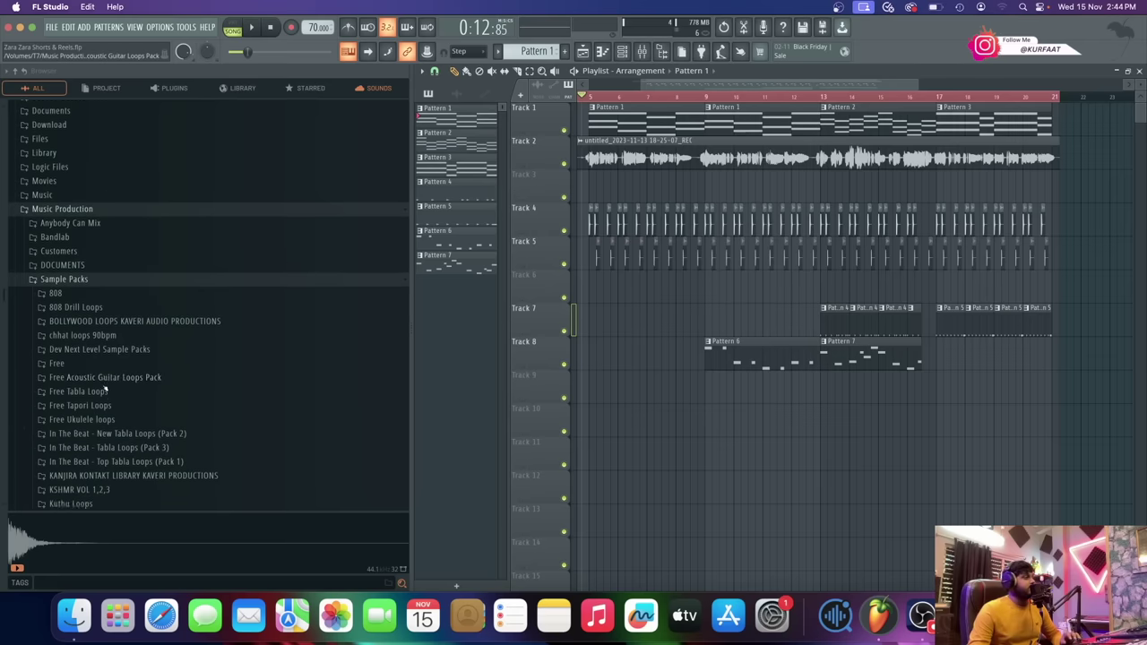
{"action": "scroll", "coordinate": [104, 390], "scroll_direction": "down", "scroll_amount": 10}
{"action": "left_click", "coordinate": [111, 371]}
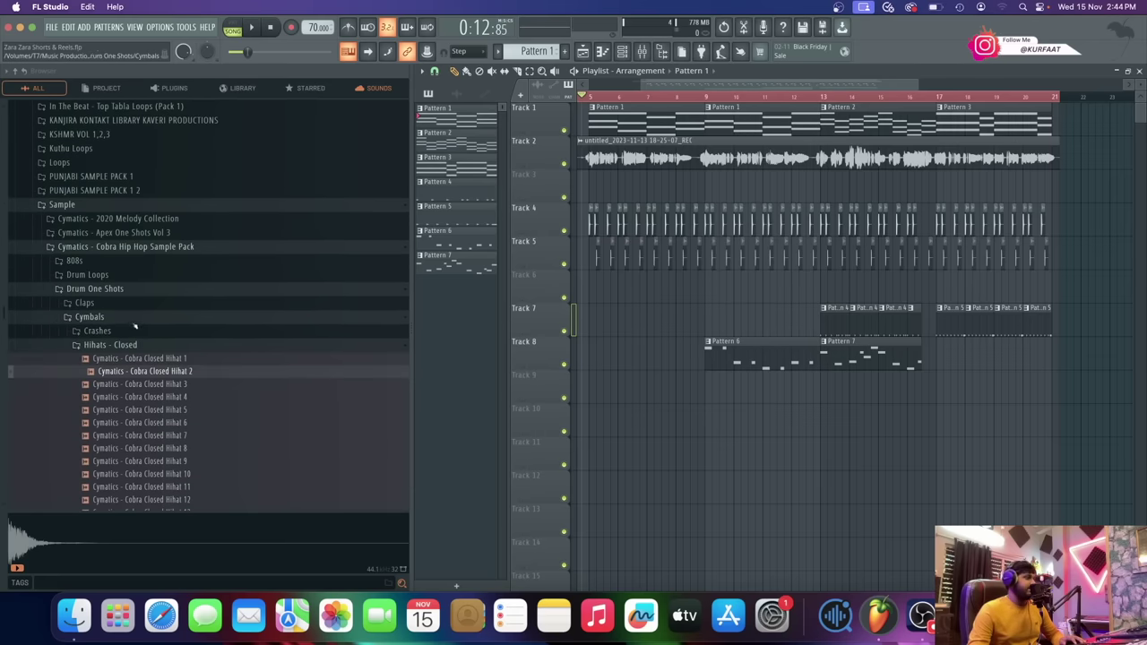
- Audition the Cymatics - Cobra clap samples, comparing Clap 12, Clap 1 and Clap 2
{"action": "left_click", "coordinate": [206, 304]}
{"action": "left_click", "coordinate": [155, 369]}
{"action": "left_click", "coordinate": [163, 432]}
{"action": "left_click", "coordinate": [167, 458]}
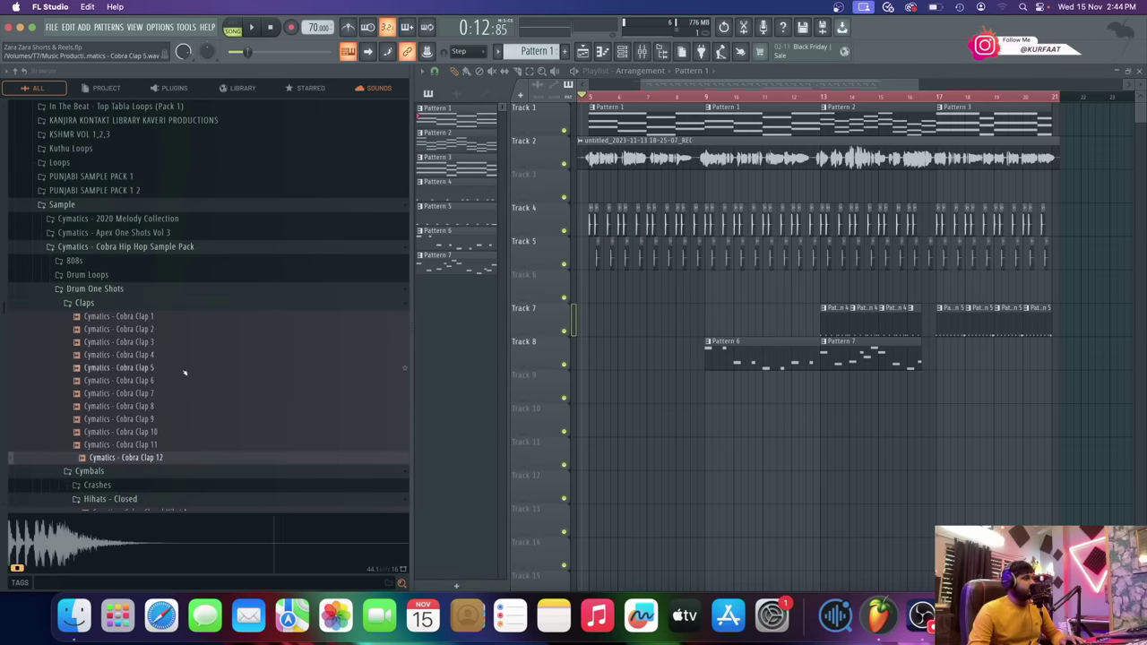
{"action": "left_click", "coordinate": [188, 317]}
{"action": "left_click", "coordinate": [159, 329]}
{"action": "scroll", "coordinate": [125, 421], "scroll_direction": "down", "scroll_amount": 5}
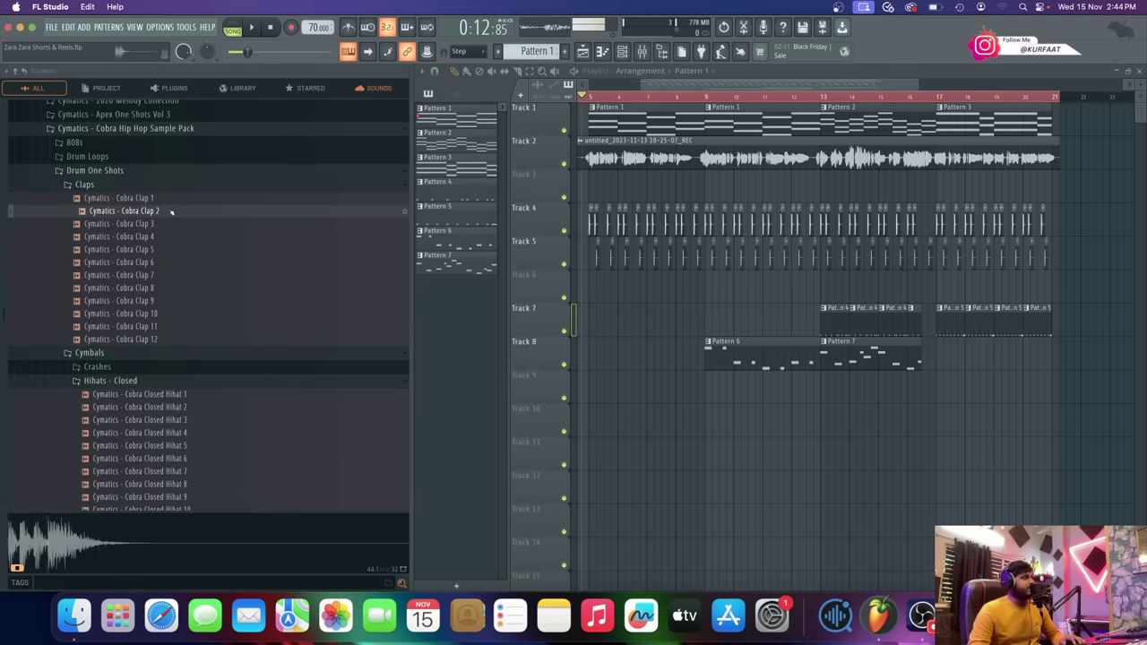
{"action": "left_click", "coordinate": [172, 199]}
{"action": "left_click", "coordinate": [162, 212]}
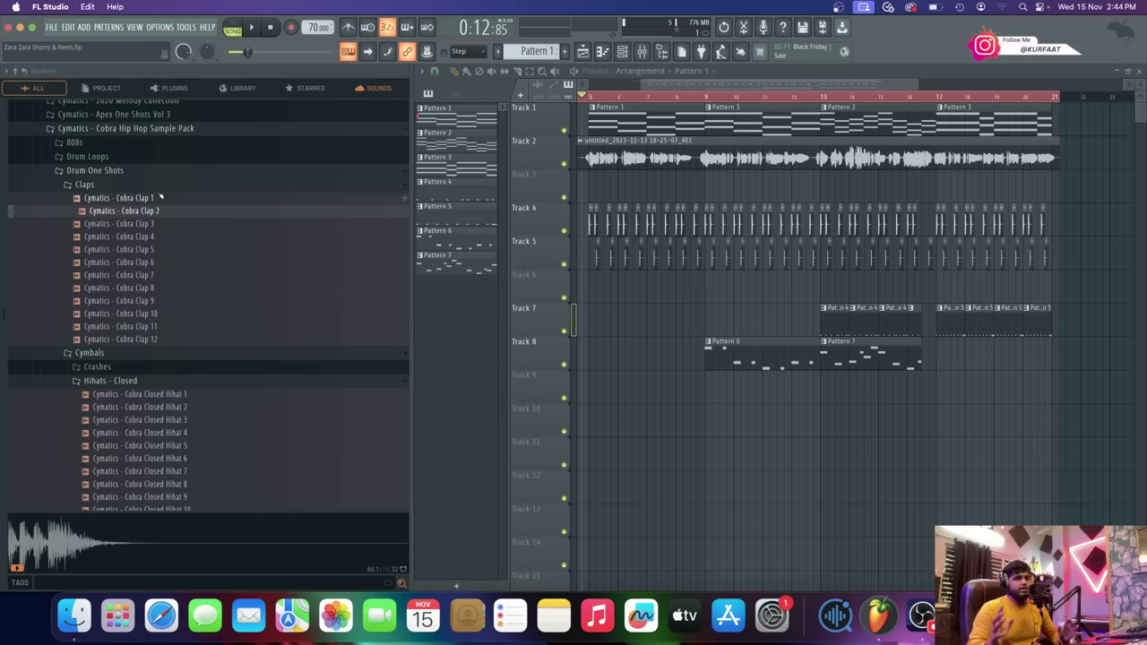
- Place Cymatics - Cobra Clap 1 on Track 6, repeating it under every Track 5 hit from bar 17 to bar 21
{"action": "left_click_drag", "start_coordinate": [163, 197], "coordinate": [949, 389]}
{"action": "scroll", "coordinate": [950, 389], "scroll_direction": "up", "scroll_amount": 5}
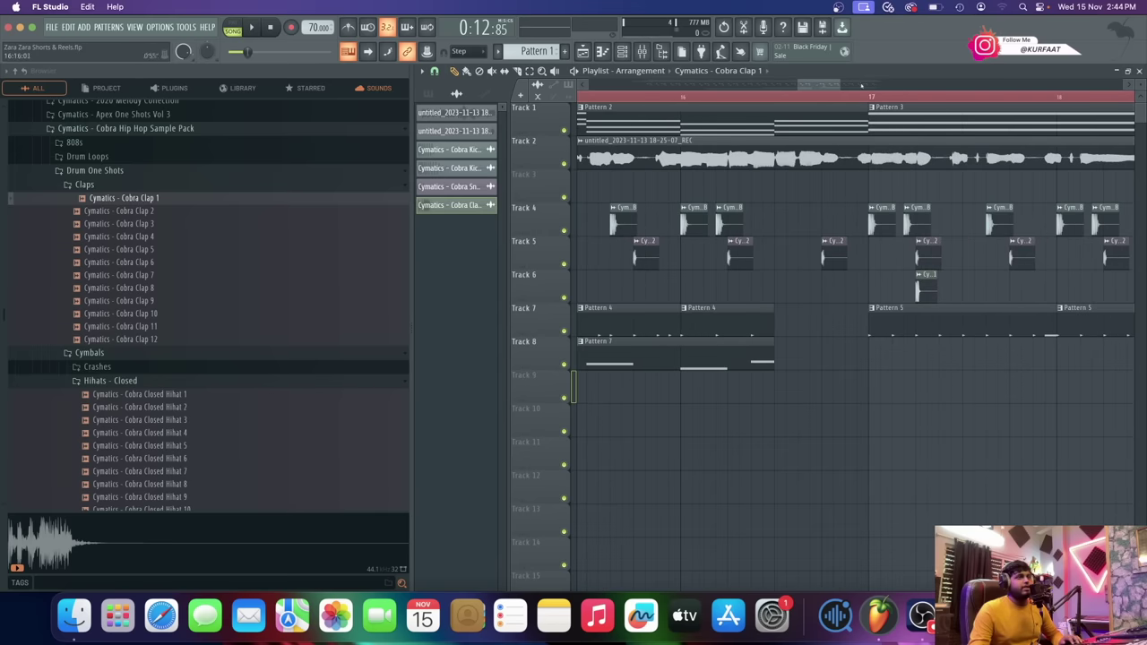
{"action": "key", "text": "space"}
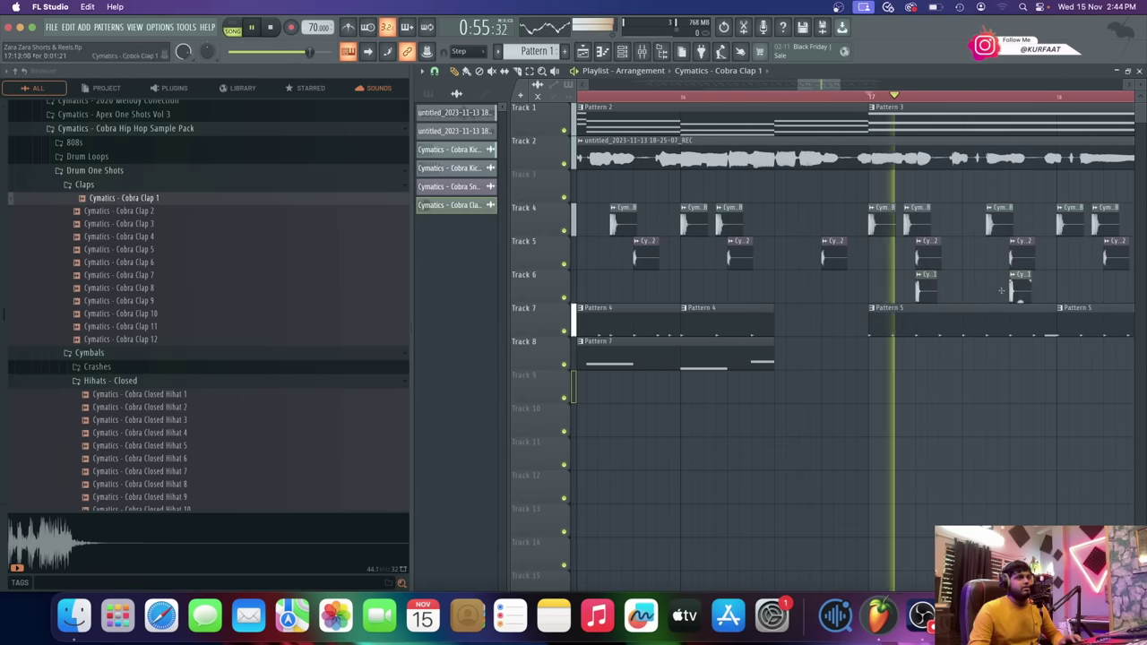
{"action": "scroll", "coordinate": [1021, 296], "scroll_direction": "down", "scroll_amount": 3}
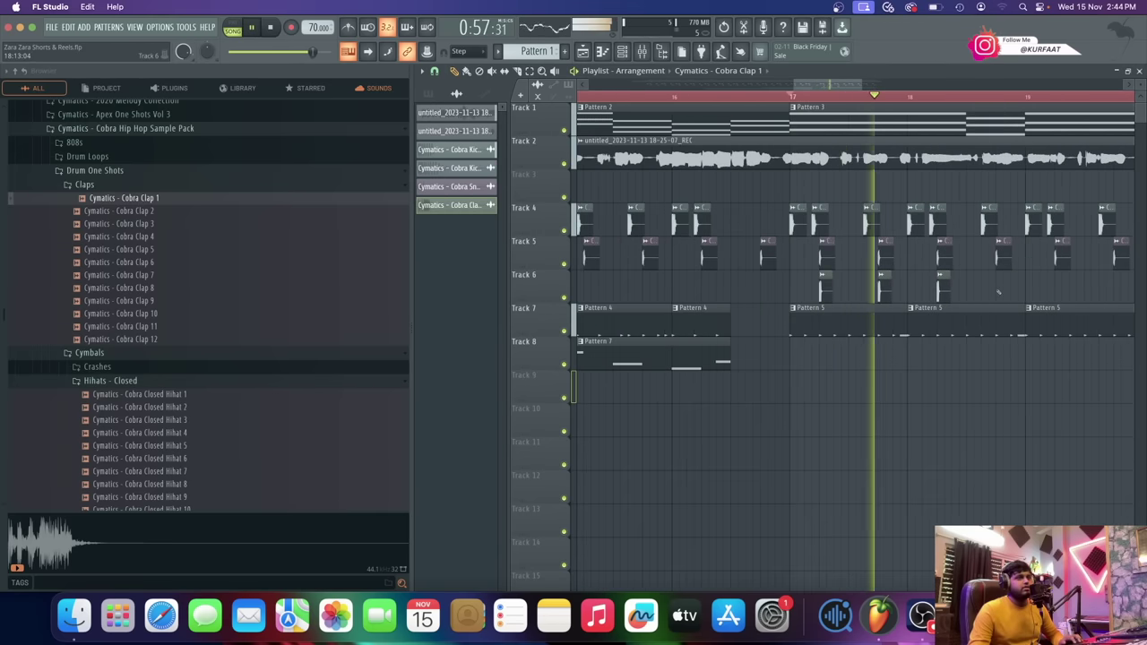
{"action": "scroll", "coordinate": [1008, 295], "scroll_direction": "down", "scroll_amount": 2}
{"action": "scroll", "coordinate": [1004, 300], "scroll_direction": "up", "scroll_amount": 2}
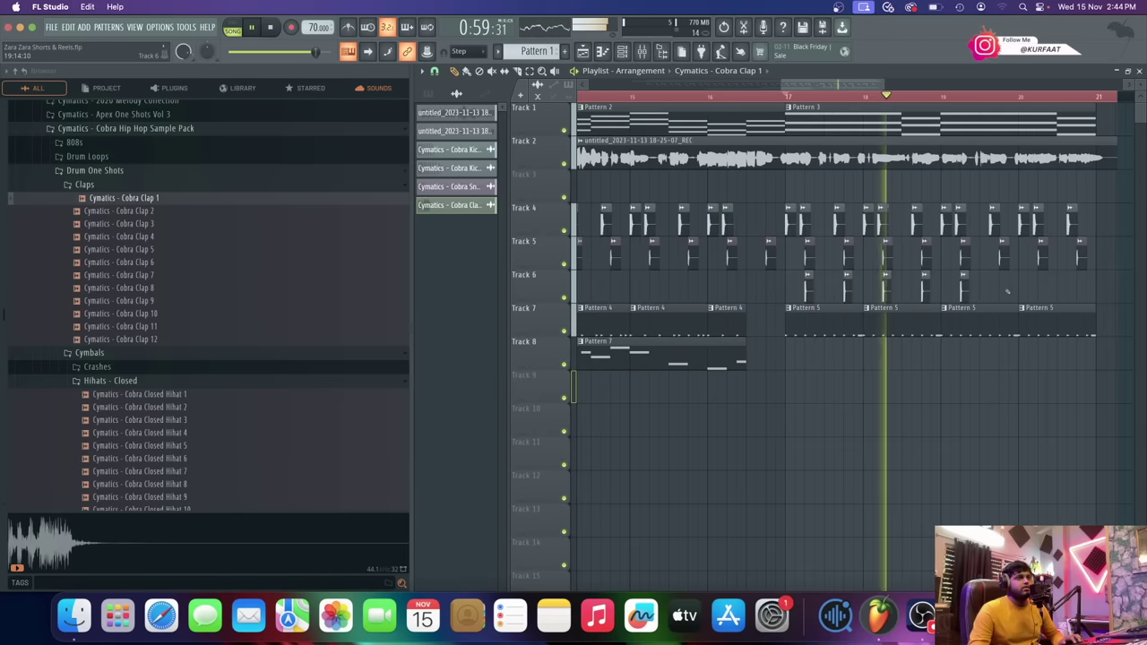
{"action": "left_click_drag", "start_coordinate": [1006, 289], "coordinate": [1002, 291]}
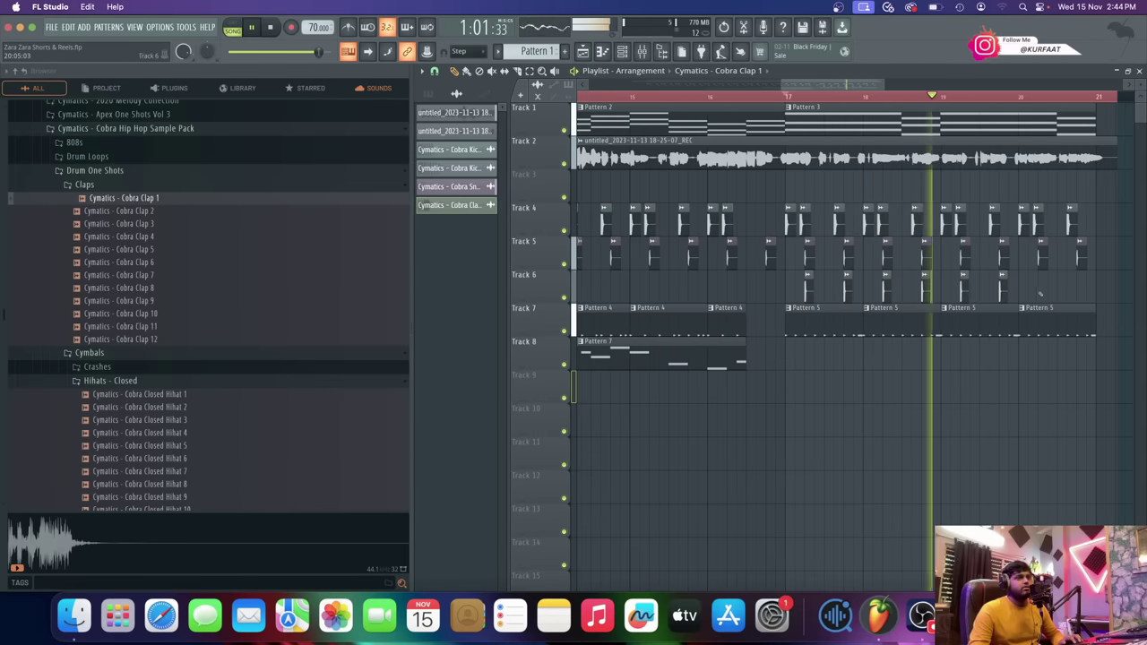
{"action": "left_click", "coordinate": [1041, 291]}
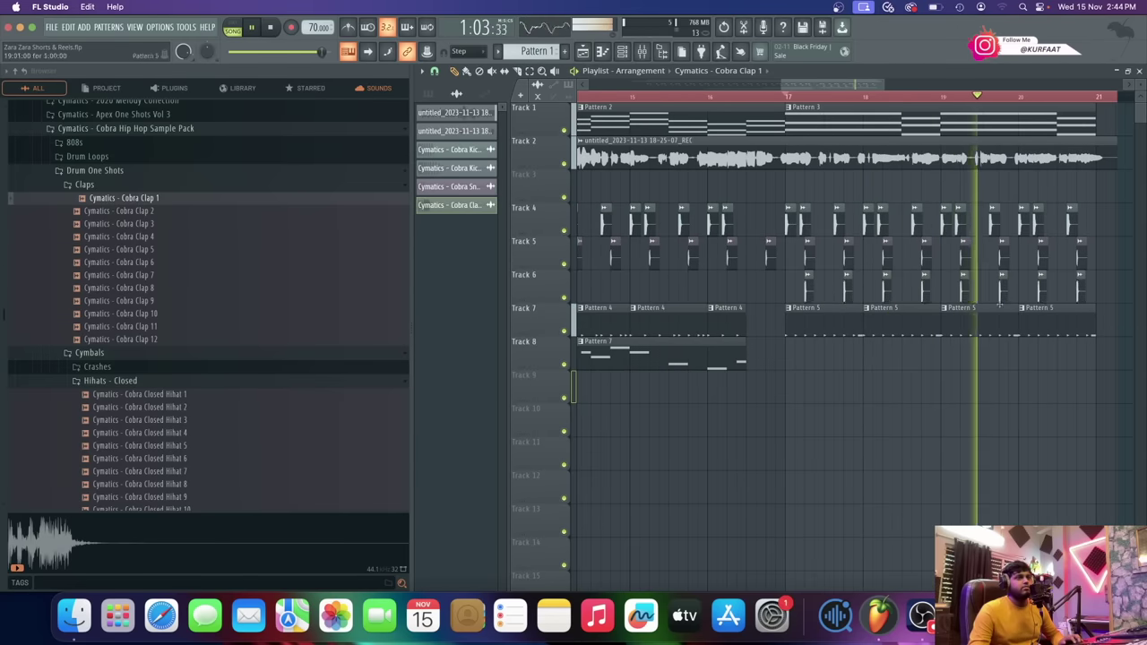
- Review the full arrangement in the playlist to check how the clap section follows the earlier parts
{"action": "scroll", "coordinate": [896, 295], "scroll_direction": "down", "scroll_amount": 2}
{"action": "scroll", "coordinate": [648, 300], "scroll_direction": "down", "scroll_amount": 1}
{"action": "scroll", "coordinate": [631, 293], "scroll_direction": "up", "scroll_amount": 3}
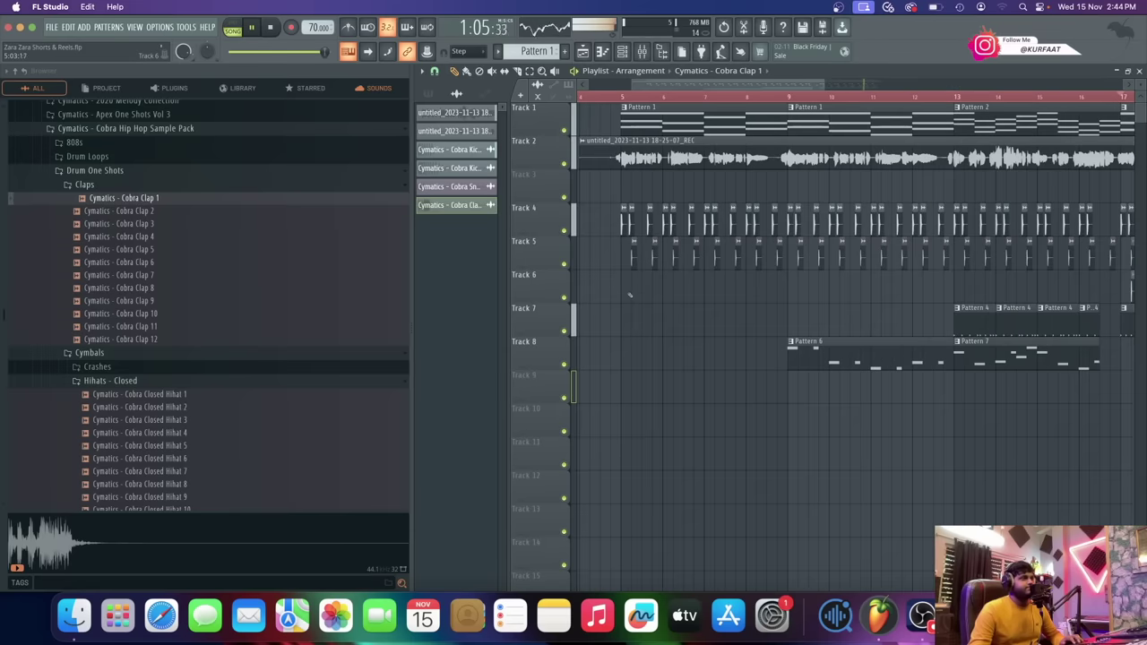
{"action": "scroll", "coordinate": [632, 290], "scroll_direction": "down", "scroll_amount": 3}
{"action": "scroll", "coordinate": [629, 286], "scroll_direction": "up", "scroll_amount": 1}
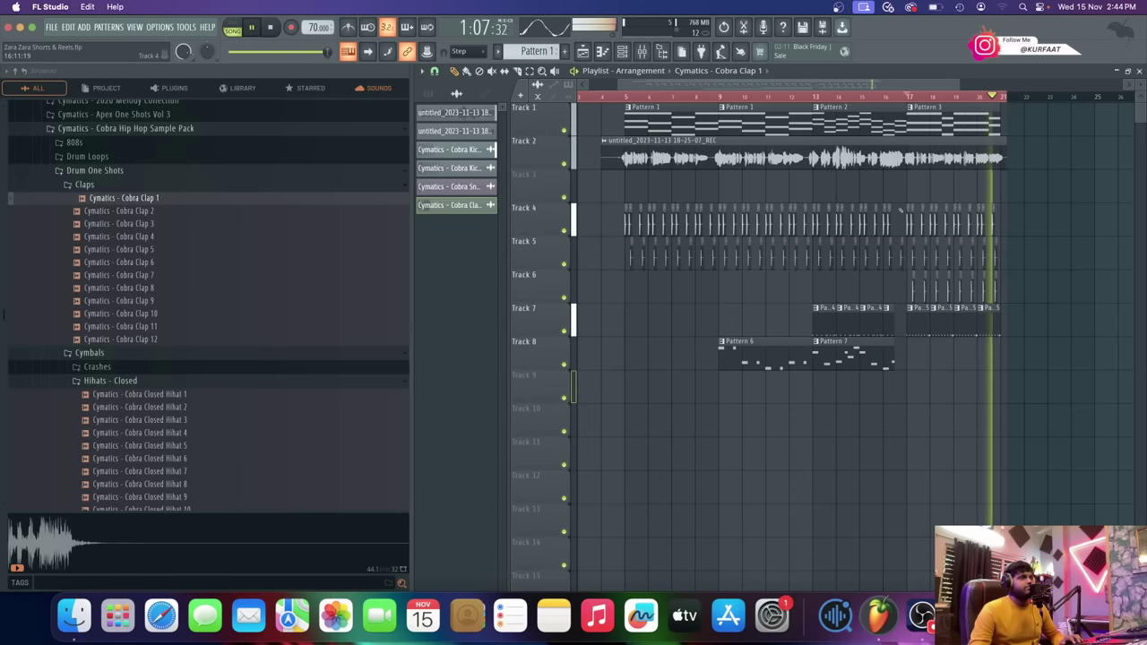
{"action": "scroll", "coordinate": [785, 184], "scroll_direction": "up", "scroll_amount": 1}
{"action": "scroll", "coordinate": [784, 178], "scroll_direction": "down", "scroll_amount": 2}
{"action": "key", "text": "space"}
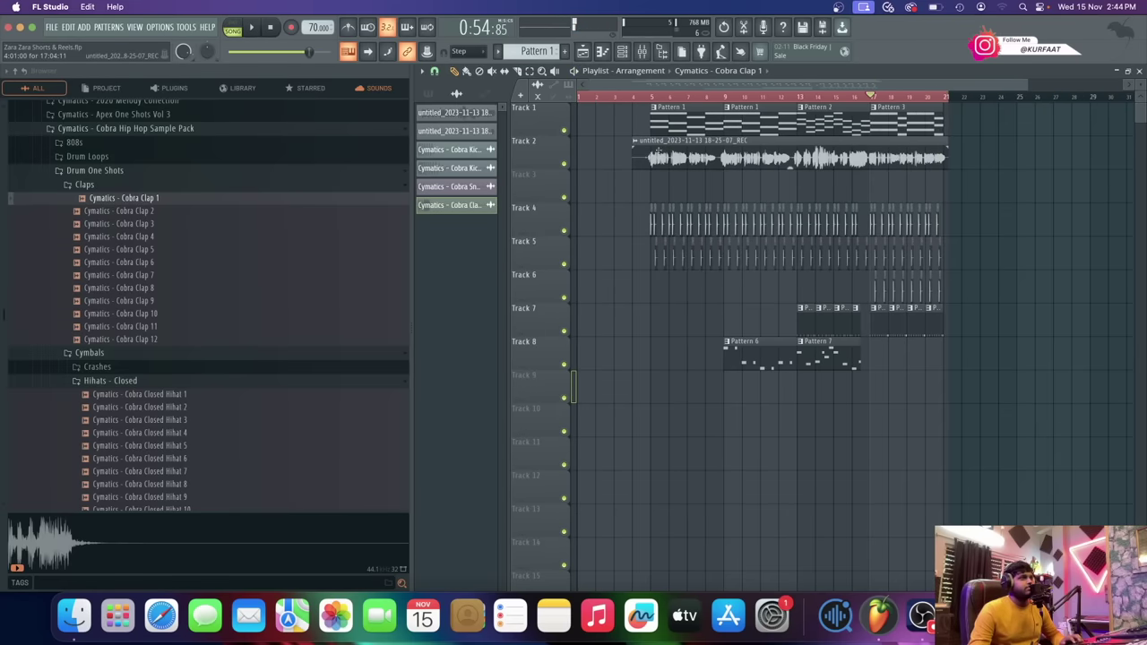
{"action": "scroll", "coordinate": [659, 98], "scroll_direction": "up", "scroll_amount": 3}
{"action": "scroll", "coordinate": [705, 172], "scroll_direction": "down", "scroll_amount": 3}
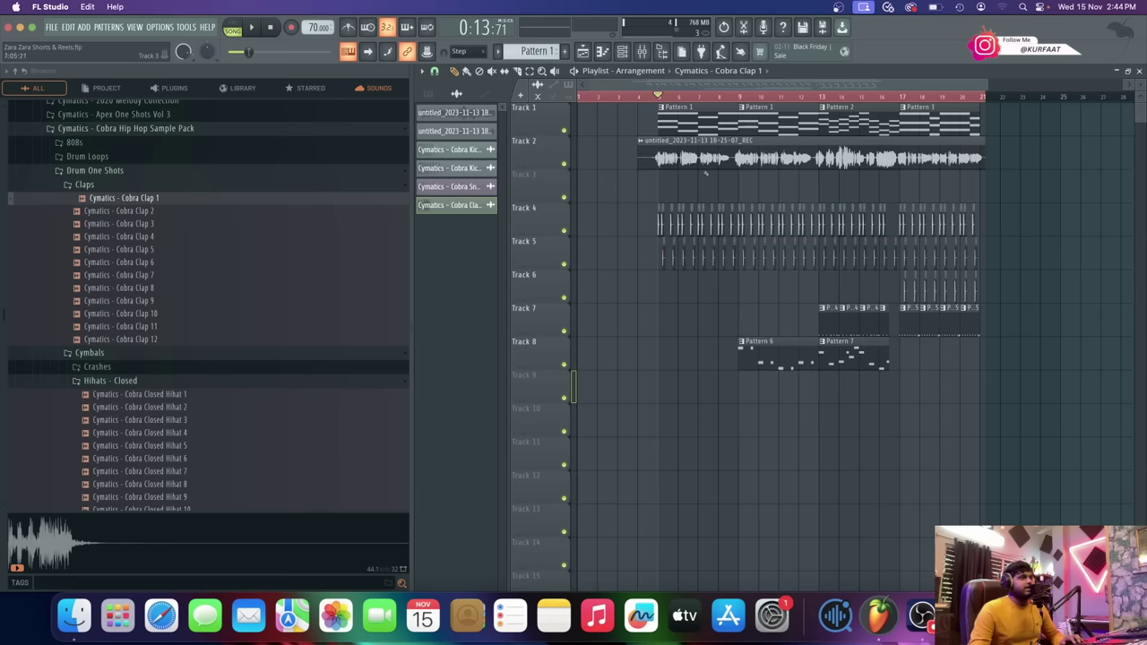
- Add a FLEX generator as a new channel
{"action": "left_click", "coordinate": [83, 27]}
{"action": "left_click", "coordinate": [103, 46]}
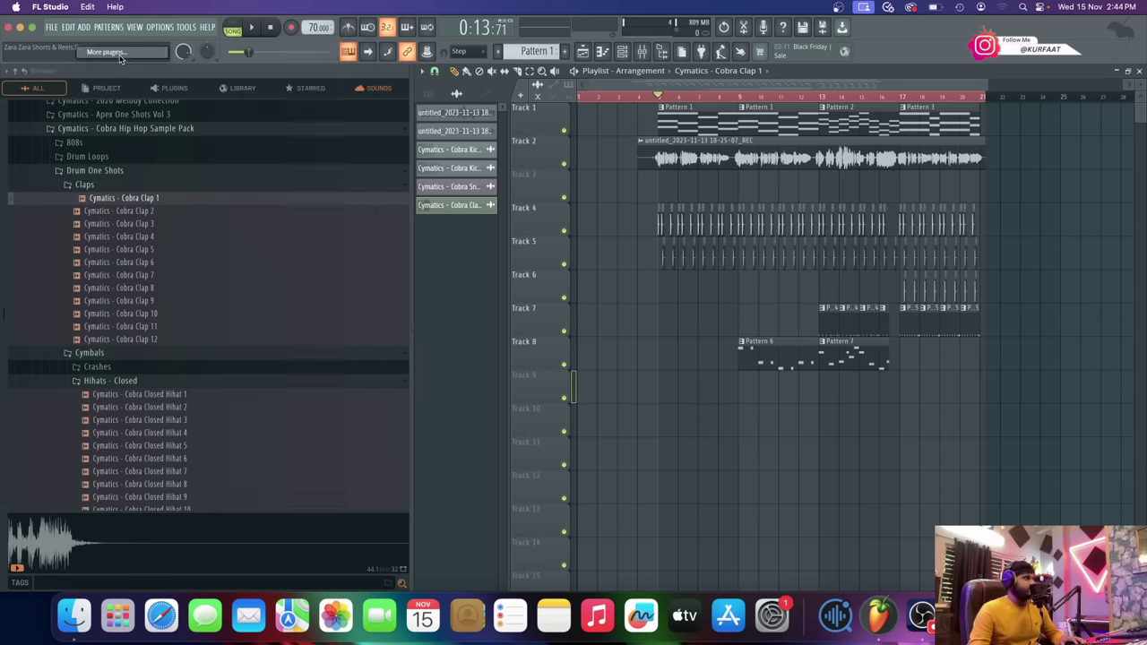
{"action": "type", "text": "fle"}
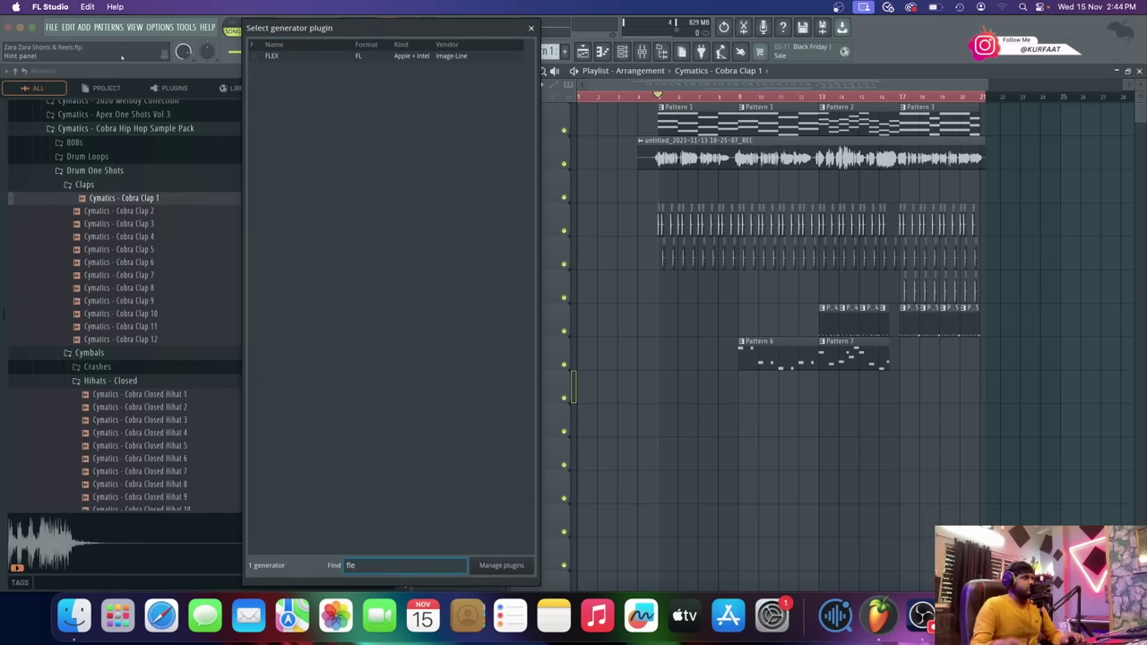
{"action": "left_click", "coordinate": [314, 55]}
{"action": "double_click", "coordinate": [320, 55]}
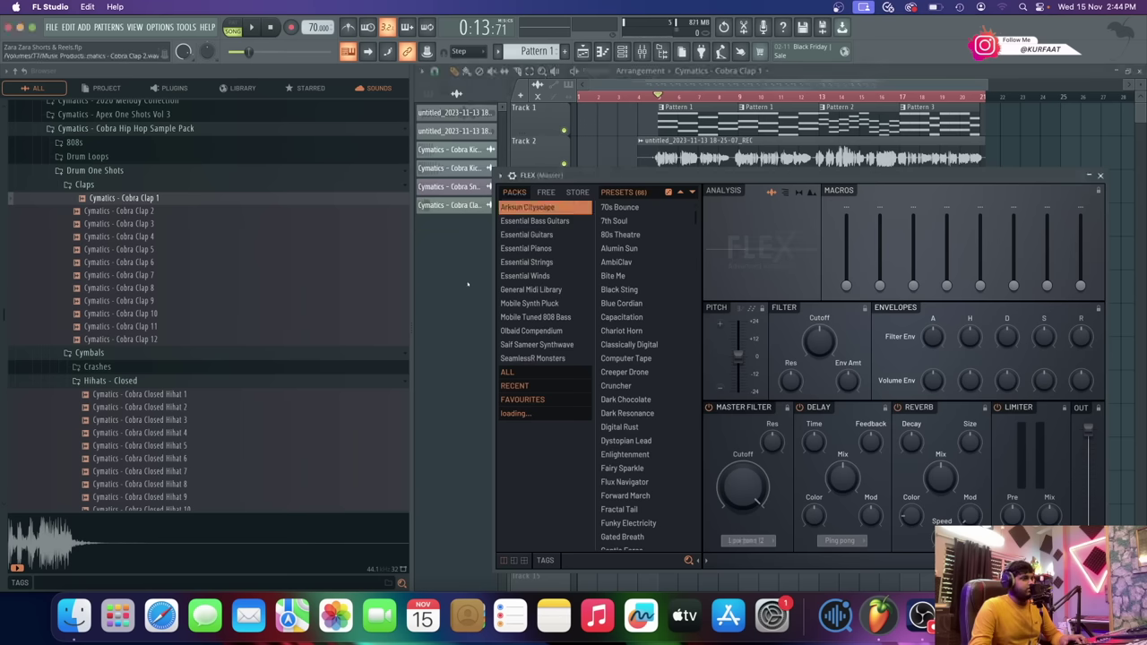
- Try Violins Staccato from FLEX's Essential Strings pack, load All Strings Staccato instead, and close the plugin window
{"action": "left_click", "coordinate": [561, 262]}
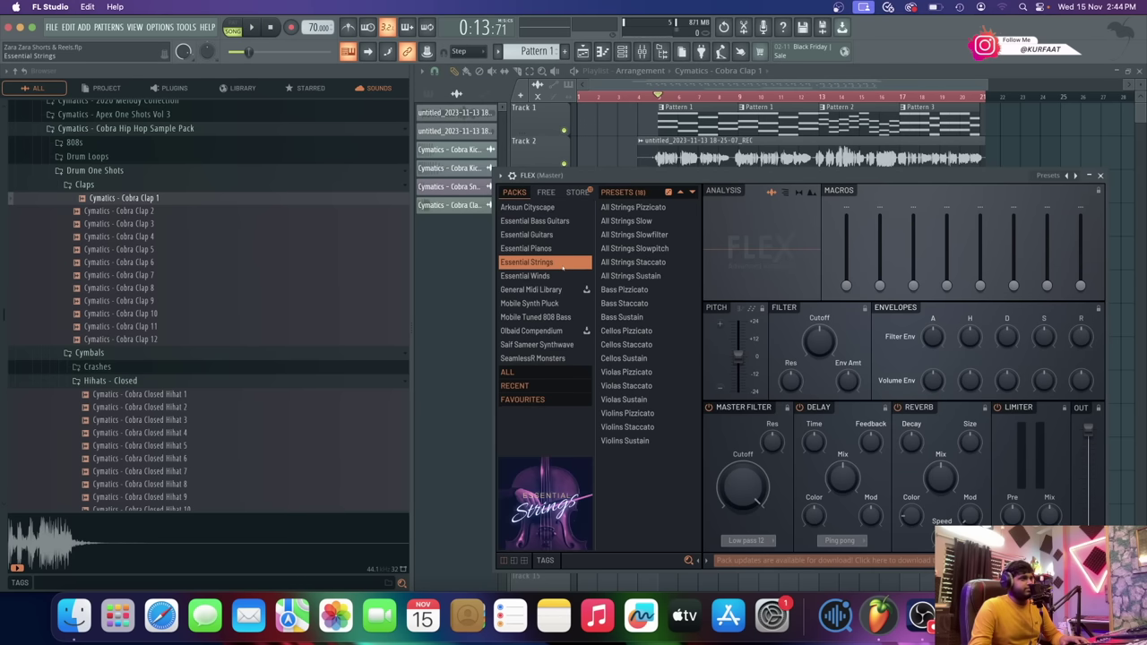
{"action": "left_click", "coordinate": [657, 275]}
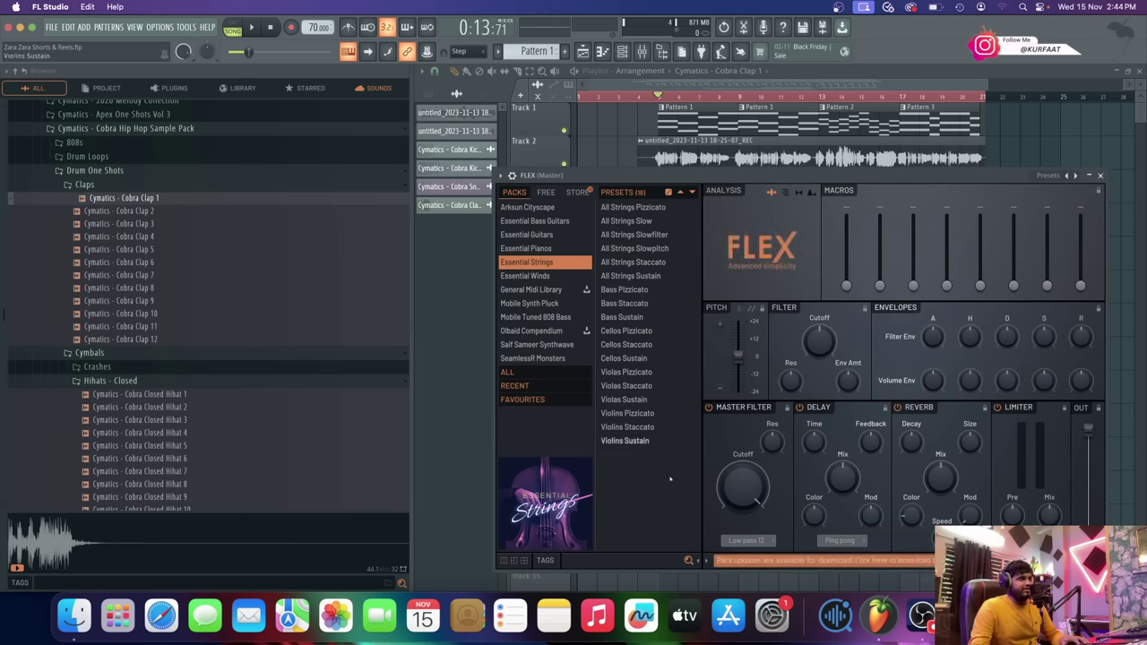
{"action": "left_click", "coordinate": [670, 428]}
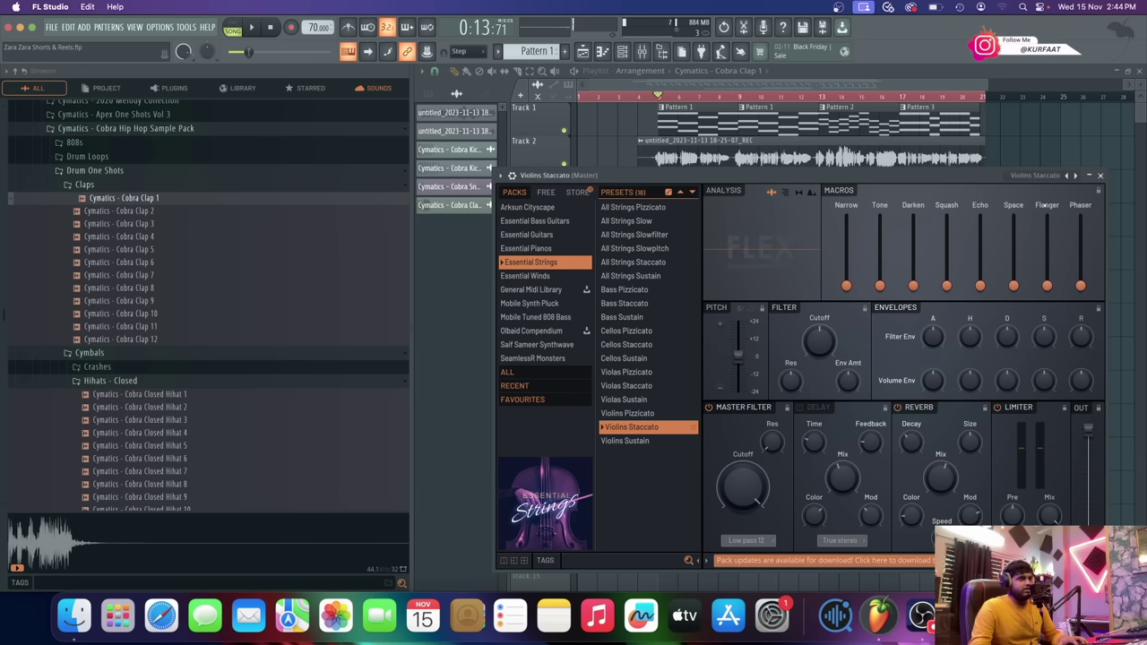
{"action": "left_click", "coordinate": [663, 262]}
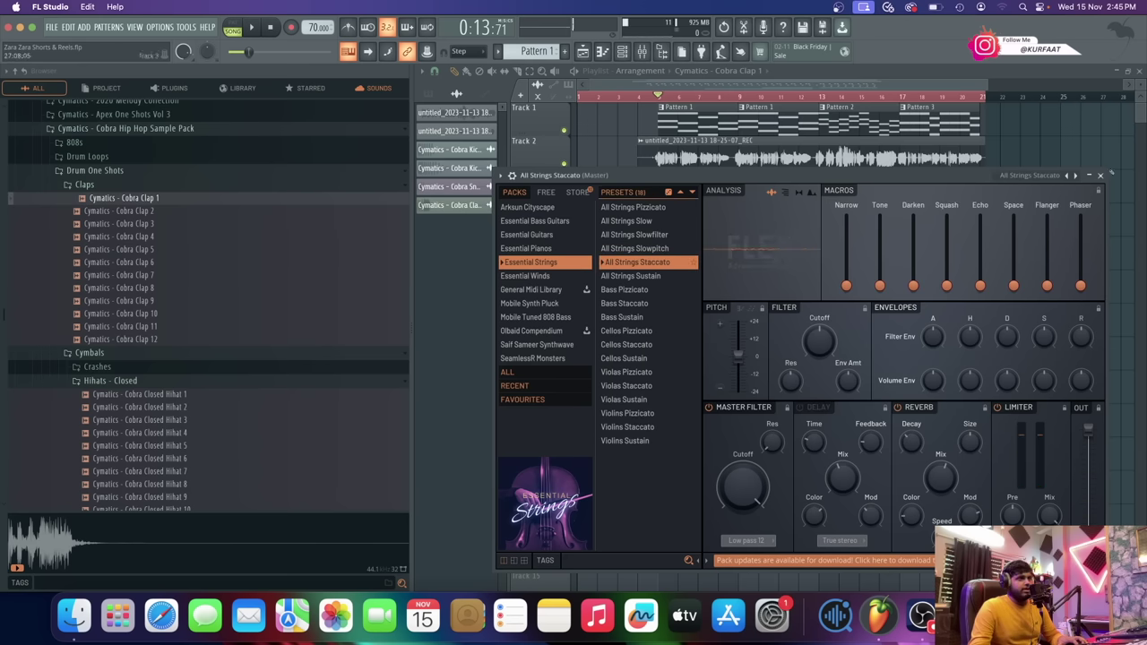
{"action": "left_click", "coordinate": [1100, 175]}
- Copy the Dark Piano channel's Pattern 3 chords and paste them into the All Strings Staccato channel
{"action": "left_click", "coordinate": [901, 97]}
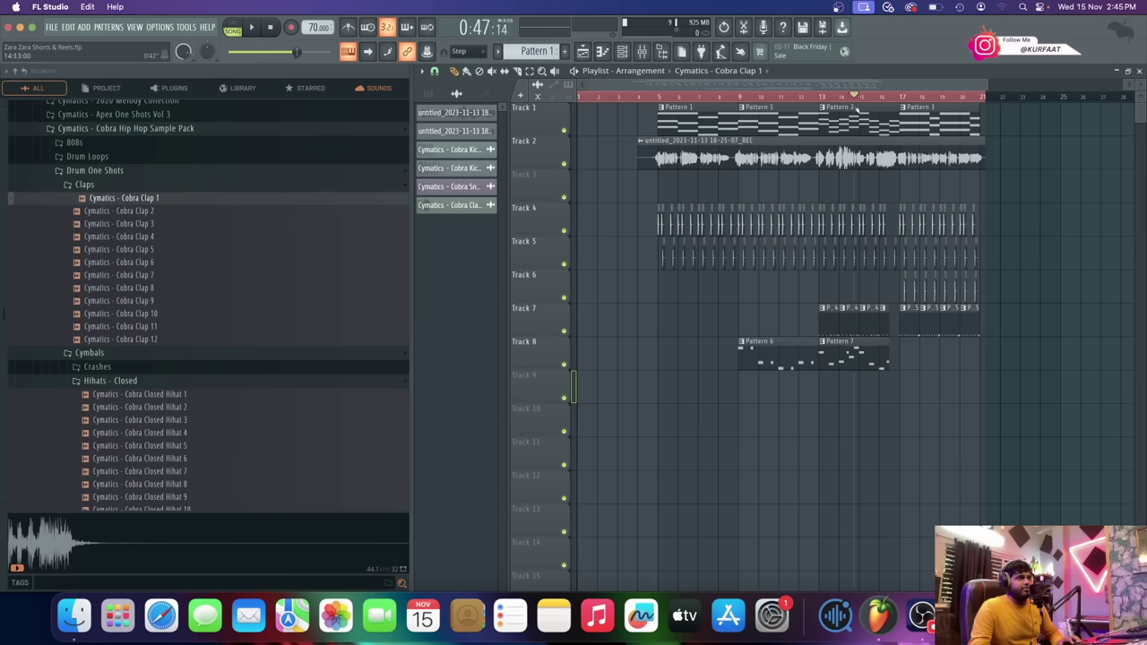
{"action": "scroll", "coordinate": [902, 97], "scroll_direction": "up", "scroll_amount": 3}
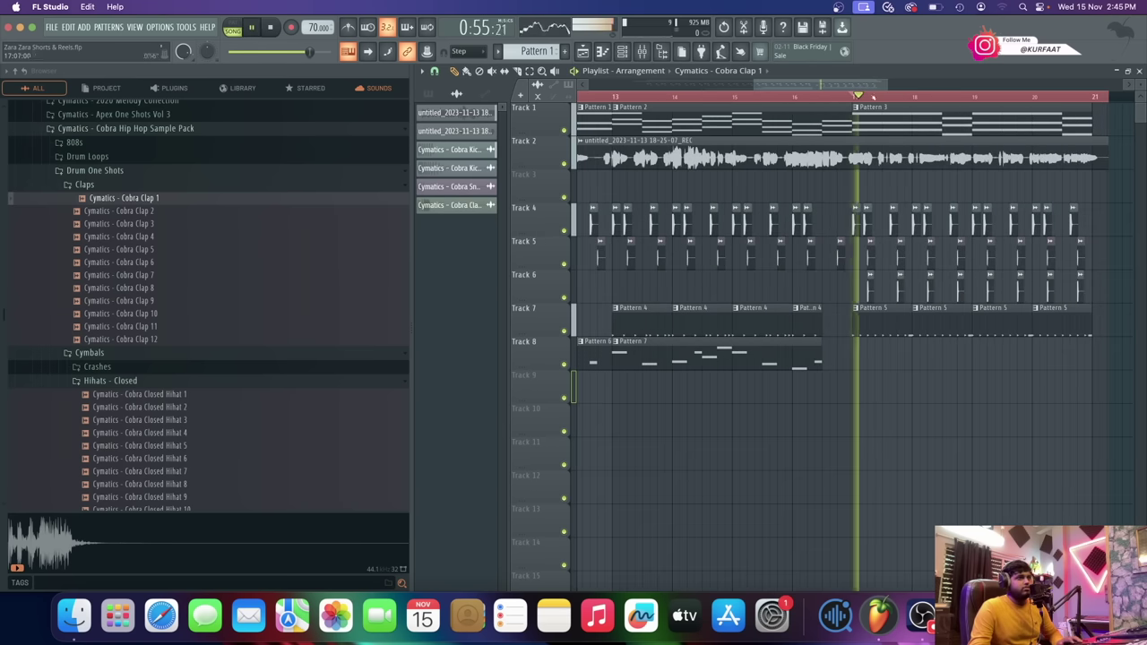
{"action": "left_click", "coordinate": [622, 51]}
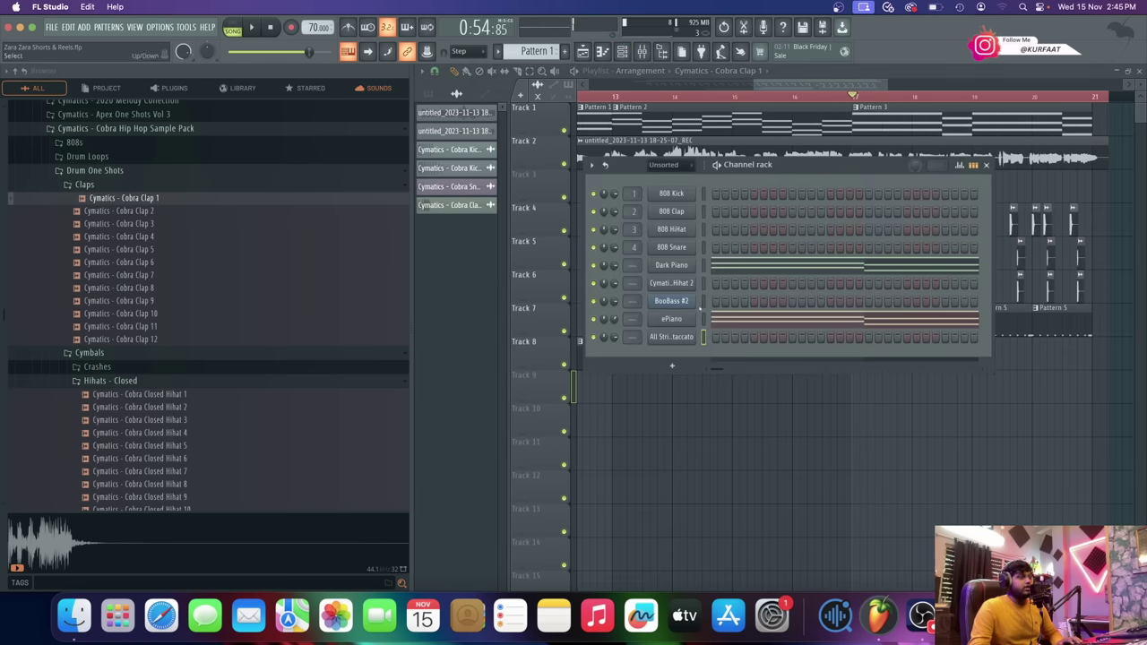
{"action": "left_click", "coordinate": [981, 135]}
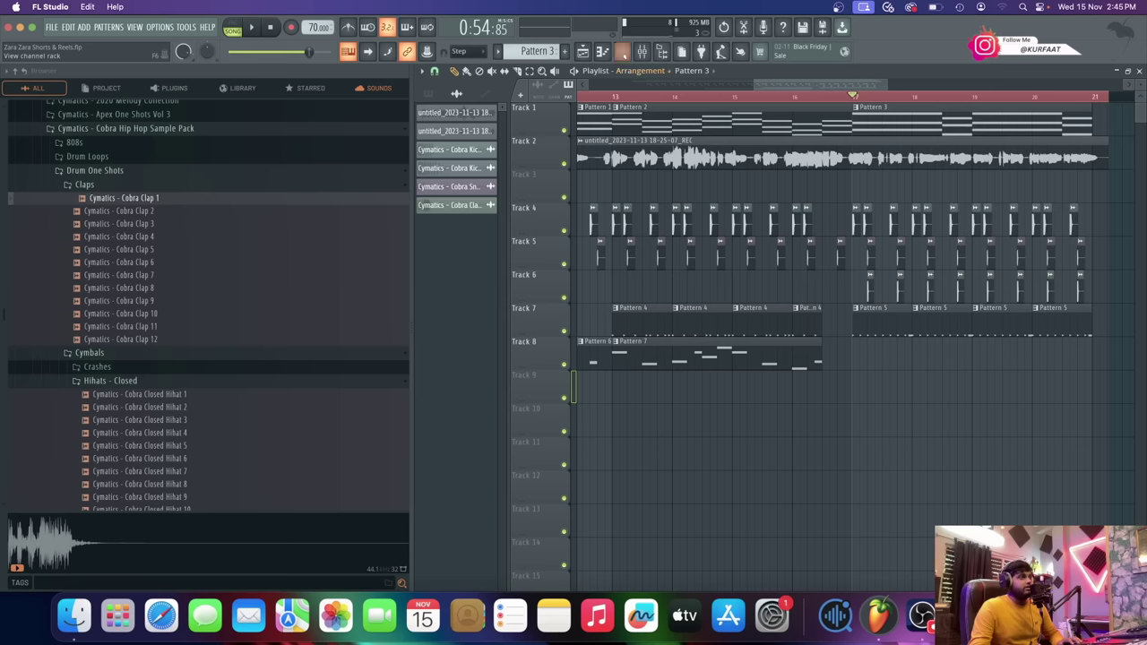
{"action": "left_click", "coordinate": [621, 51]}
{"action": "right_click", "coordinate": [674, 266]}
{"action": "left_click", "coordinate": [820, 279]}
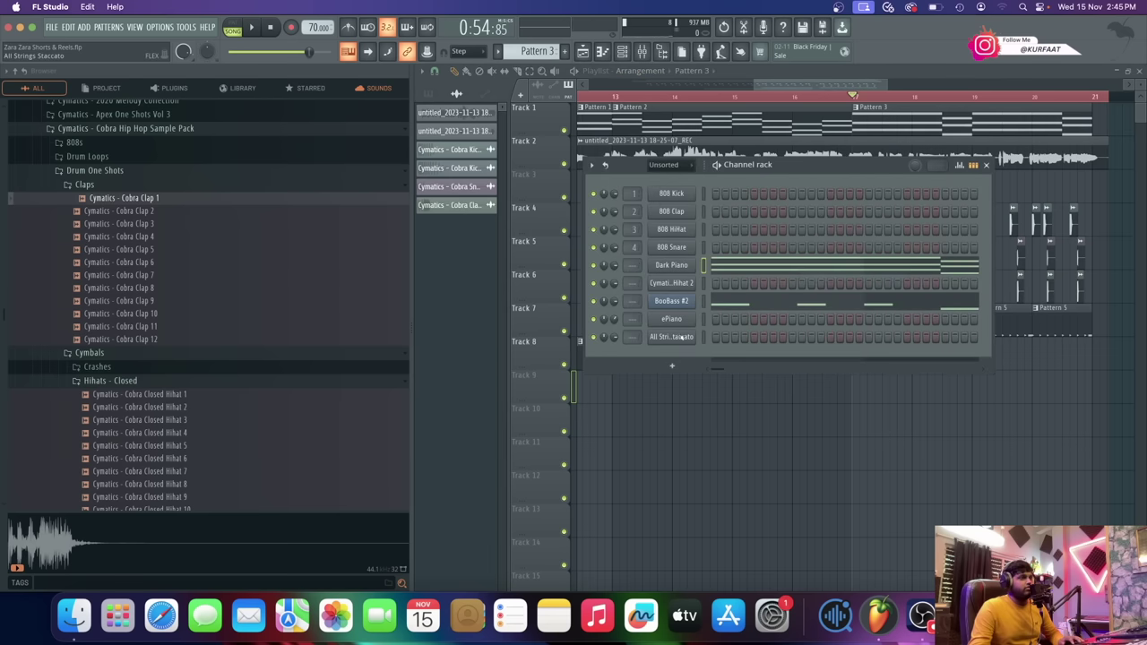
{"action": "right_click", "coordinate": [673, 337]}
{"action": "left_click", "coordinate": [820, 359]}
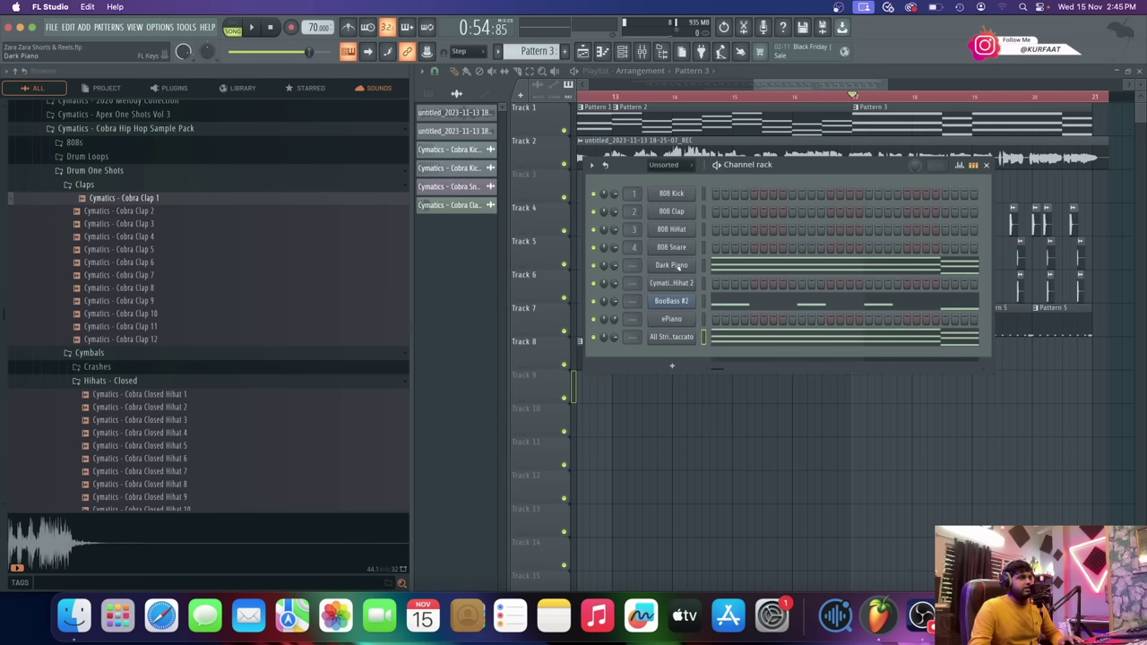
- Delete the B4, D5 and F#5 chord in the second half of bar 1 from the strings channel's Pattern 3 notes
{"action": "left_click", "coordinate": [747, 340]}
{"action": "right_click", "coordinate": [520, 224]}
{"action": "right_click", "coordinate": [519, 194]}
{"action": "right_click", "coordinate": [519, 154]}
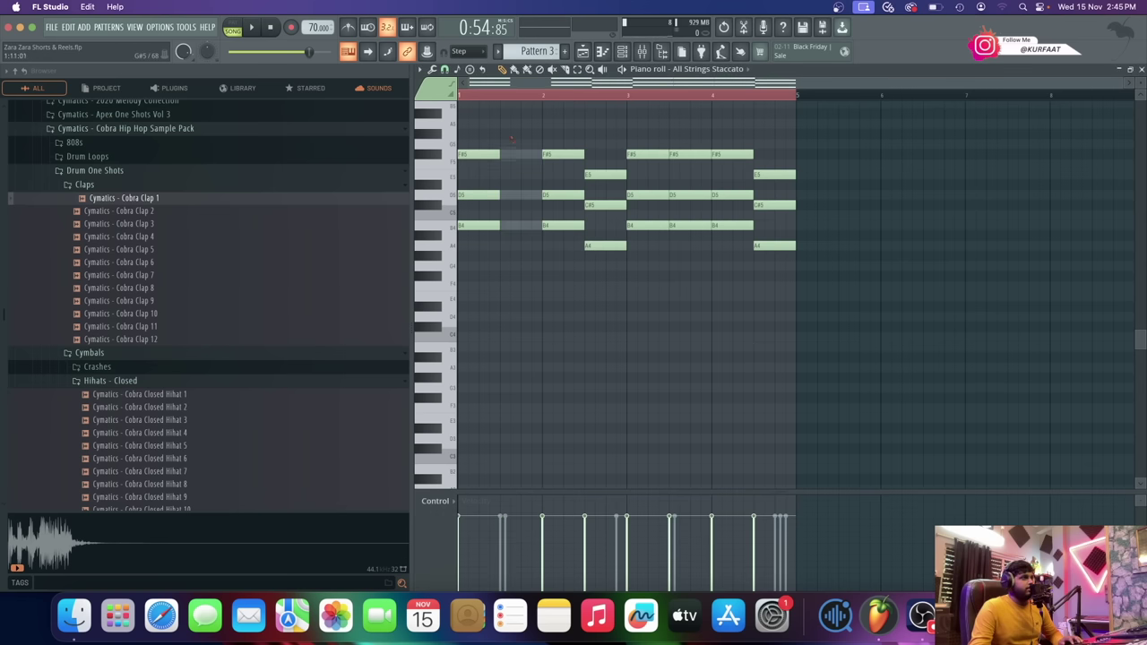
- Delete the B4, D5 and F#5 chord in the second half of bar 3 and transpose all strings notes up one octave
{"action": "key", "text": "space"}
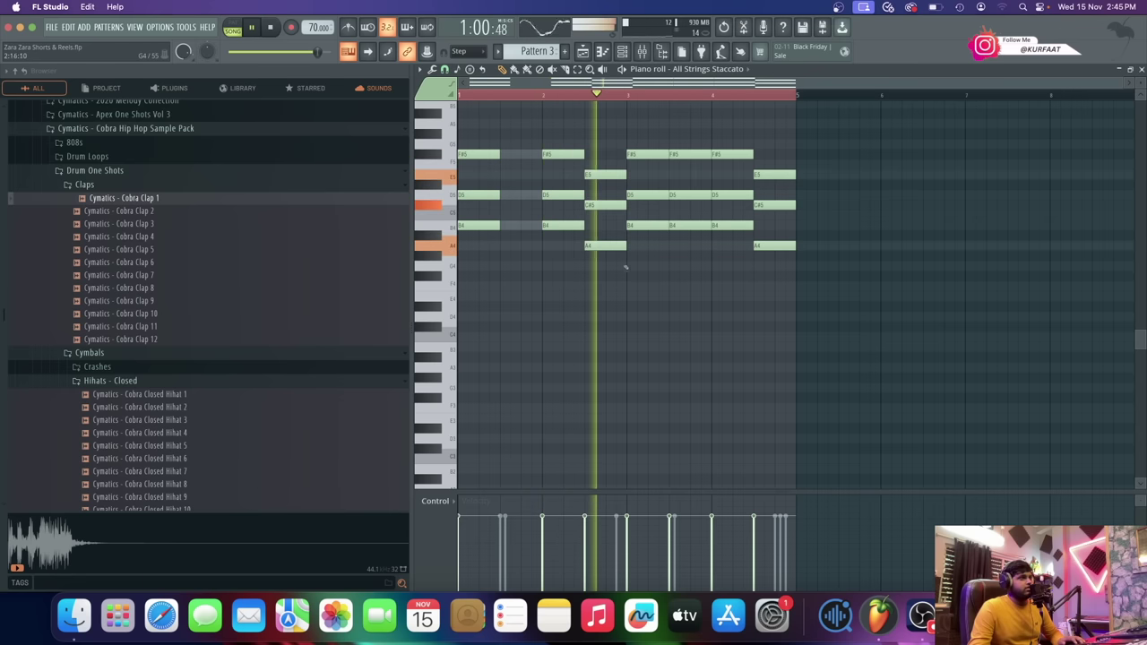
{"action": "right_click", "coordinate": [692, 225]}
{"action": "right_click", "coordinate": [693, 194]}
{"action": "right_click", "coordinate": [696, 155]}
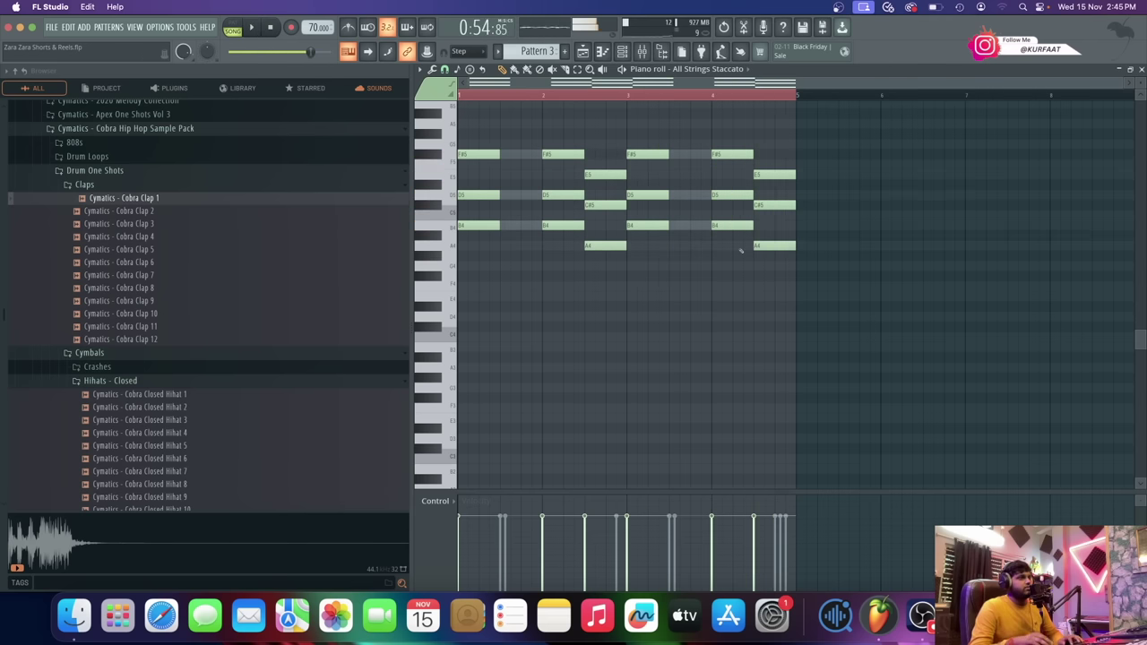
{"action": "key", "text": "ctrl+a"}
{"action": "key", "text": "ctrl+Up"}
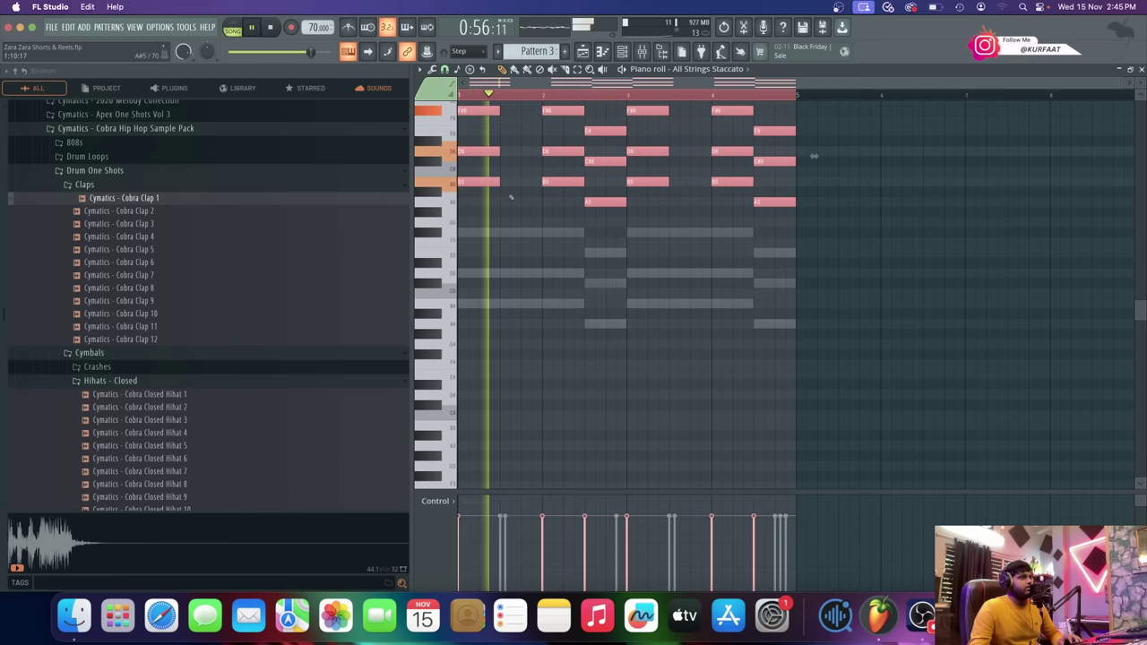
- Add a short B4 note, two steps long, at the very end of bar 1 in the strings pattern
{"action": "left_click", "coordinate": [523, 305]}
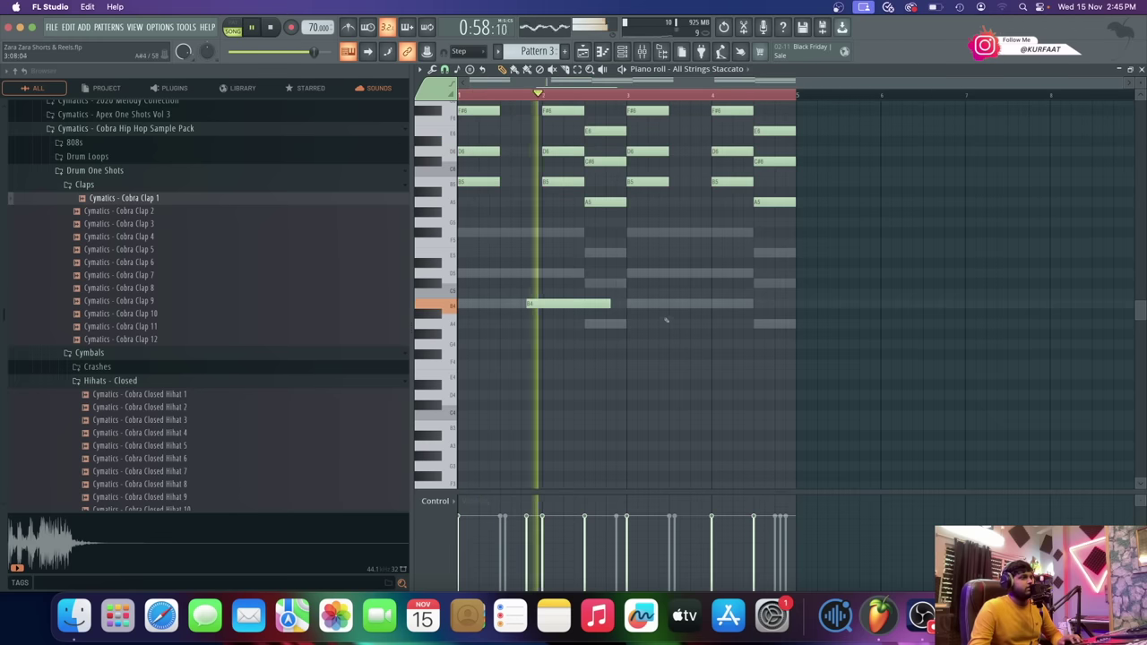
{"action": "key", "text": "space"}
{"action": "scroll", "coordinate": [527, 313], "scroll_direction": "up", "scroll_amount": 3}
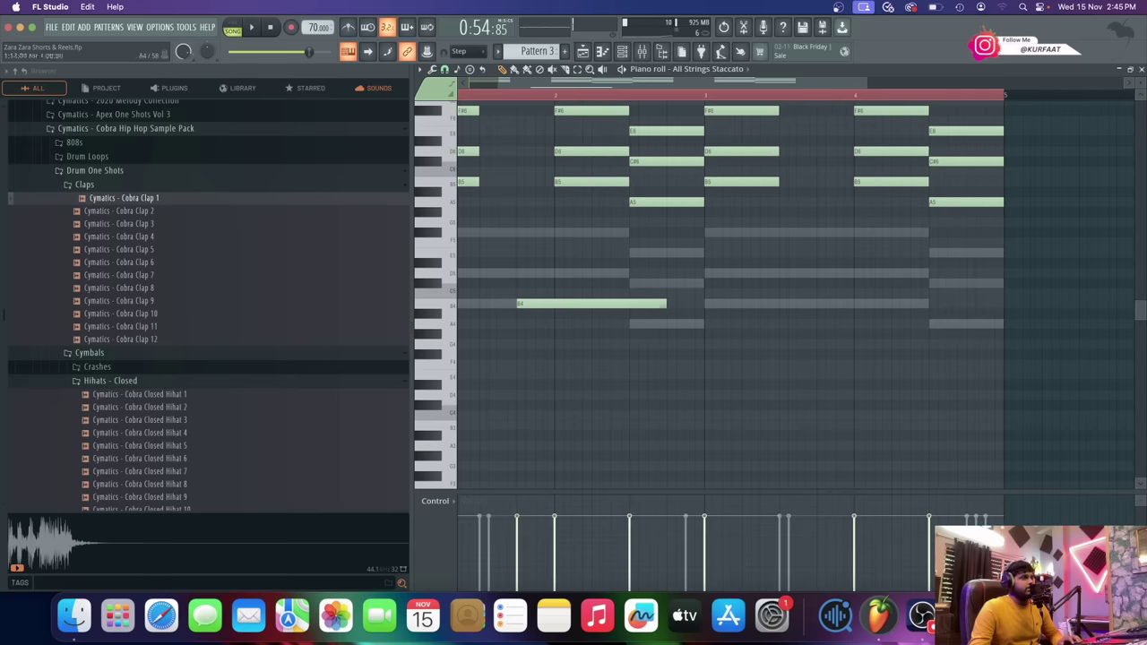
{"action": "left_click_drag", "start_coordinate": [662, 305], "coordinate": [548, 309]}
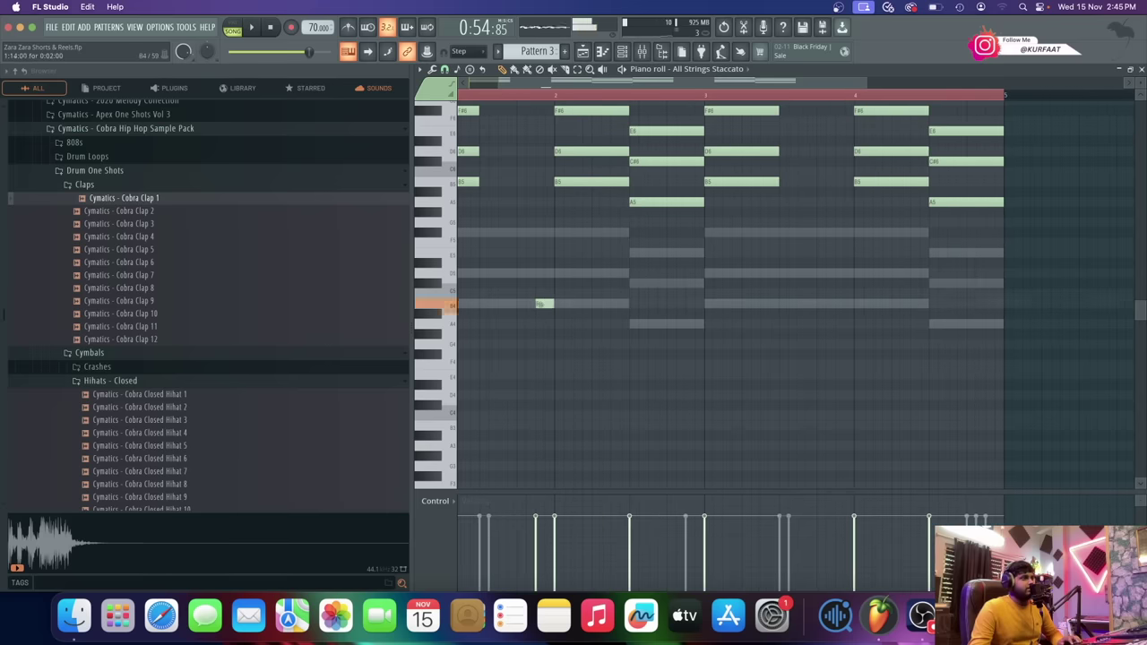
- During playback, add a short A4 note at the end of bar 2 and a short B4 note at the end of bar 3
{"action": "key", "text": "space"}
{"action": "scroll", "coordinate": [616, 330], "scroll_direction": "down", "scroll_amount": 1}
{"action": "scroll", "coordinate": [615, 330], "scroll_direction": "up", "scroll_amount": 1}
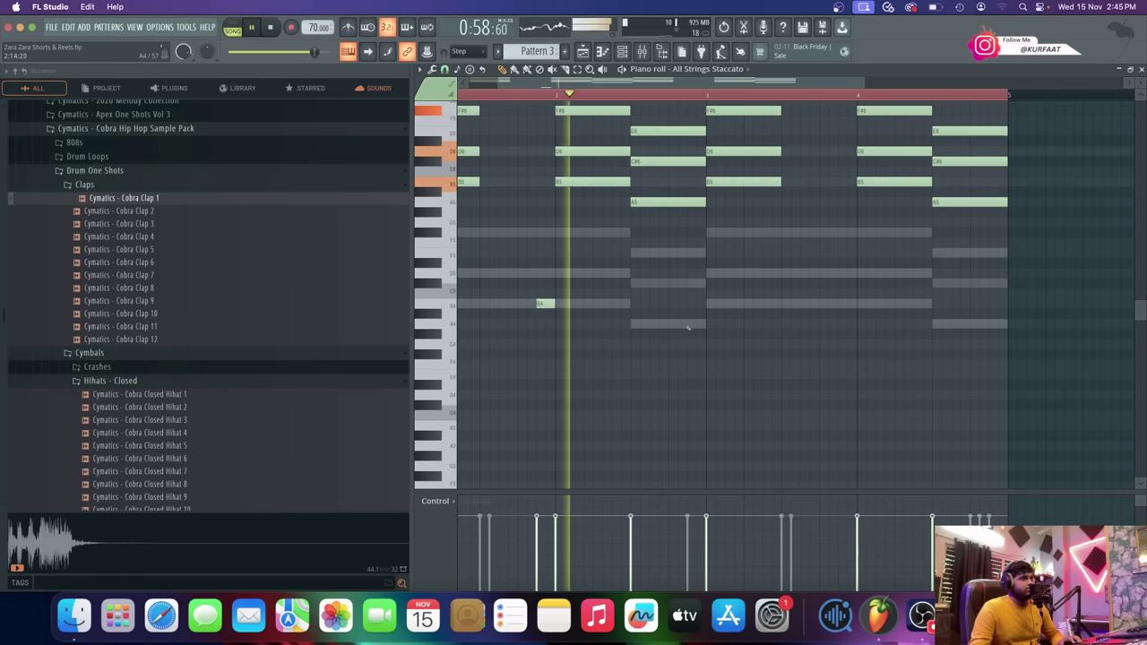
{"action": "left_click", "coordinate": [692, 323]}
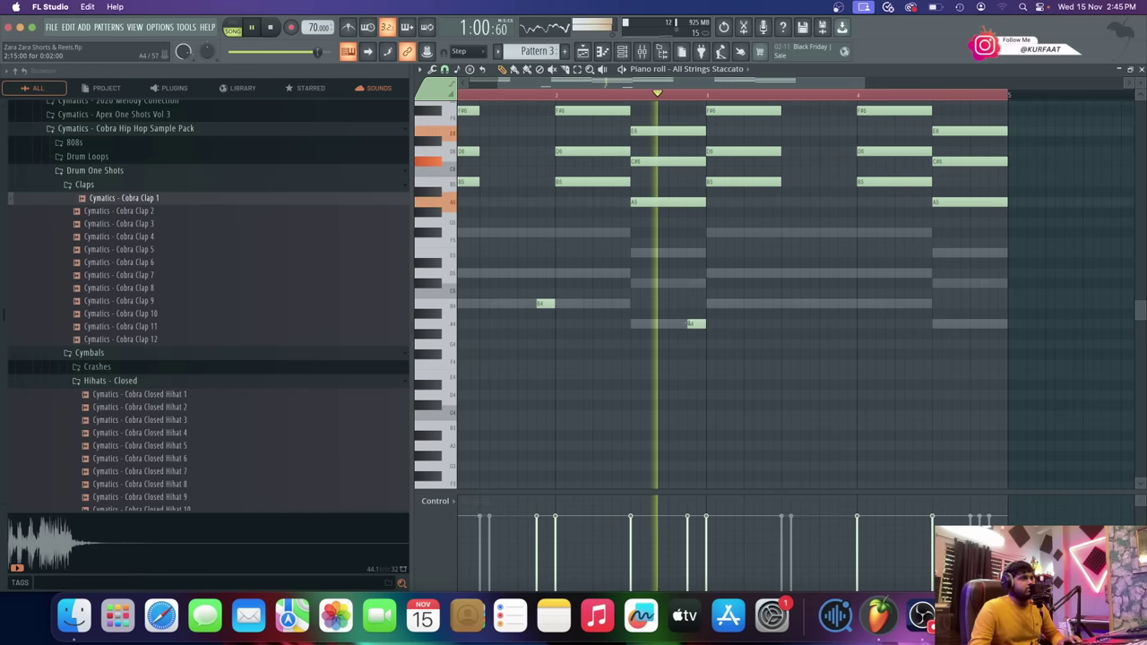
{"action": "left_click", "coordinate": [842, 305]}
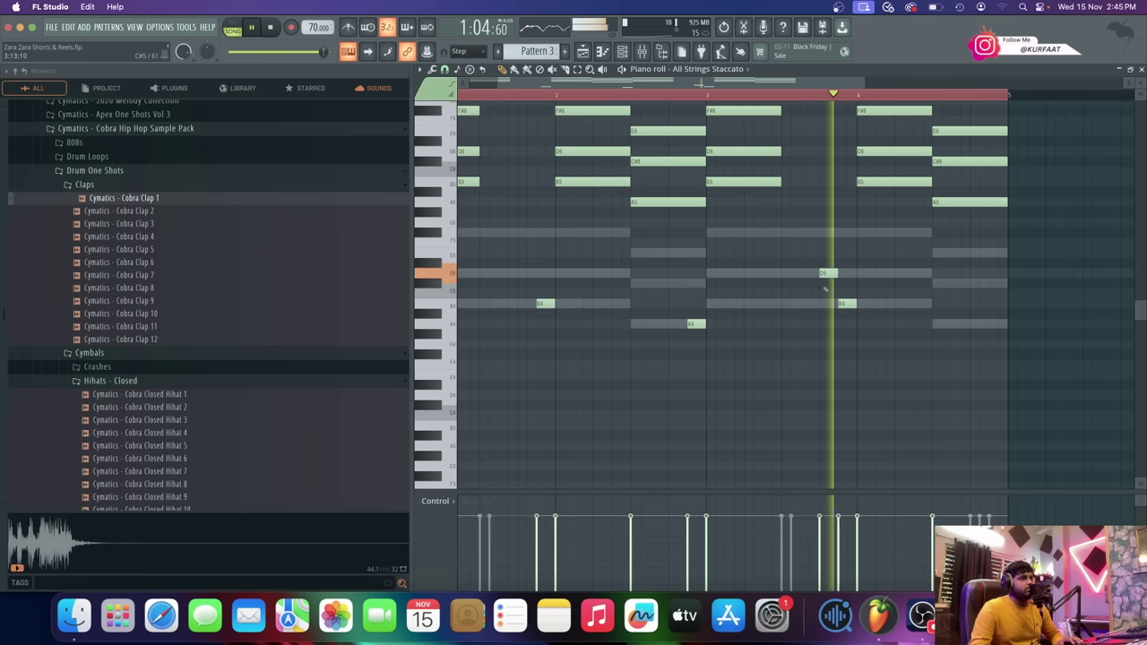
- Try a short D5 note just before the B4 note at the end of bar 3, and remove it
{"action": "left_click", "coordinate": [822, 273]}
{"action": "scroll", "coordinate": [820, 289], "scroll_direction": "down", "scroll_amount": 2}
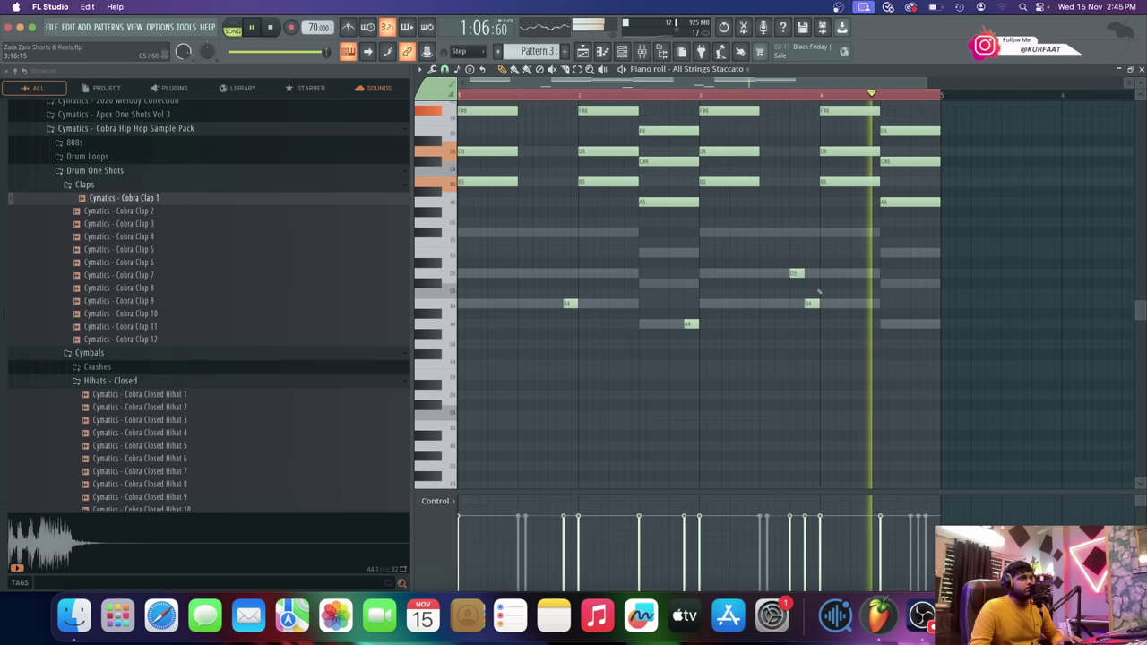
{"action": "right_click", "coordinate": [797, 274]}
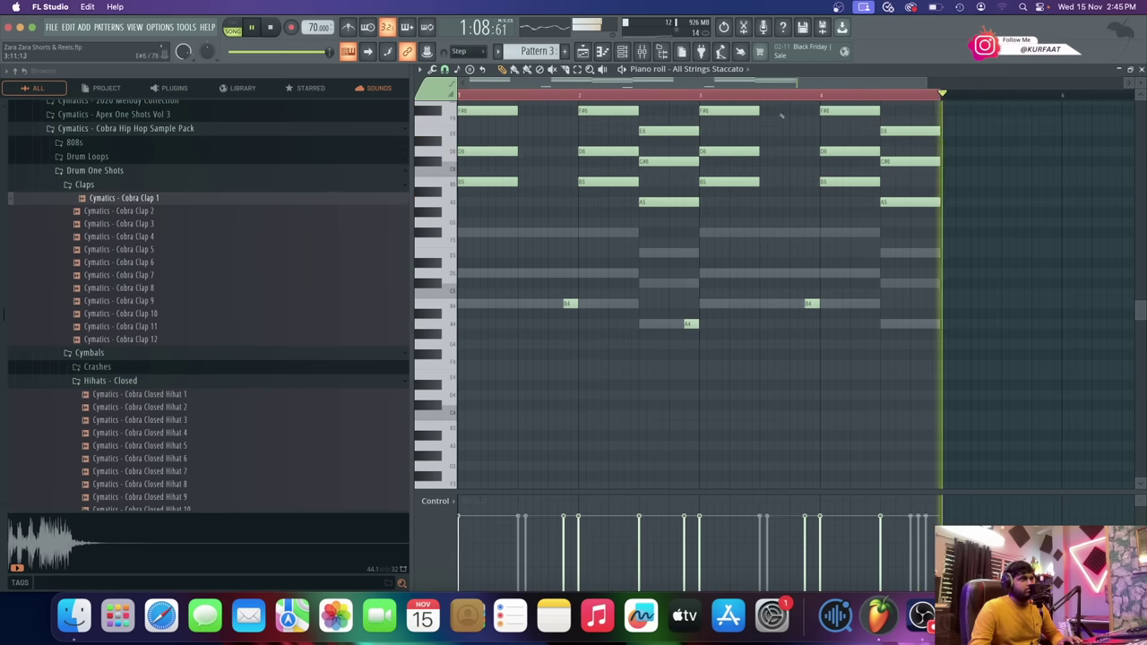
- Stop playback and return to the playlist arrangement
{"action": "key", "text": "space"}
{"action": "key", "text": "F5"}
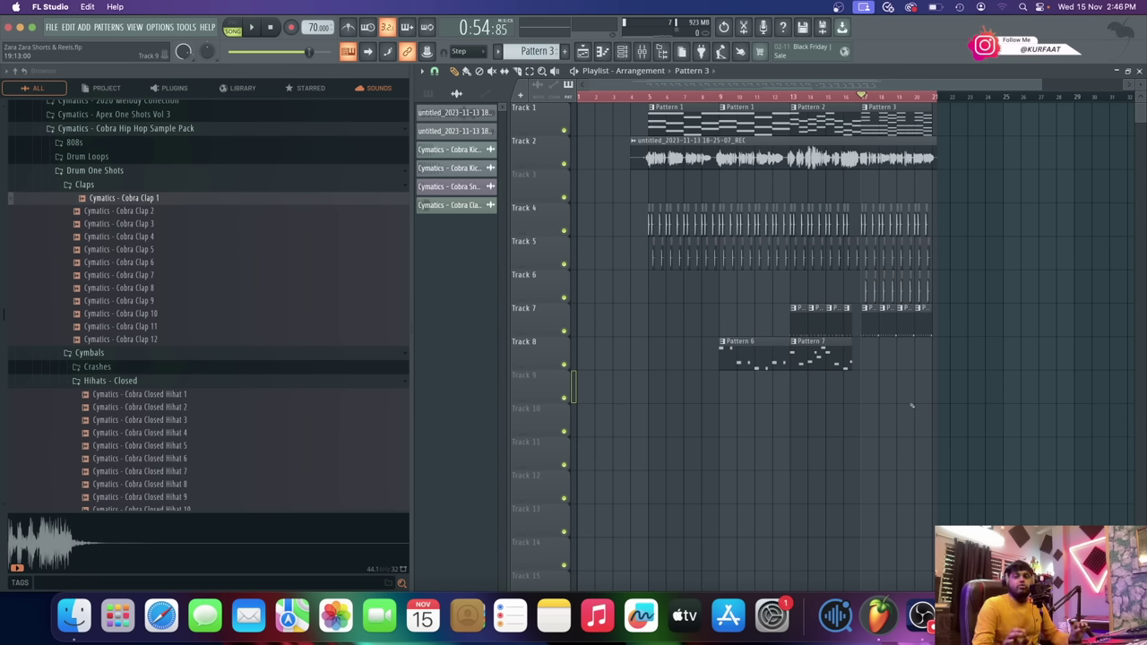